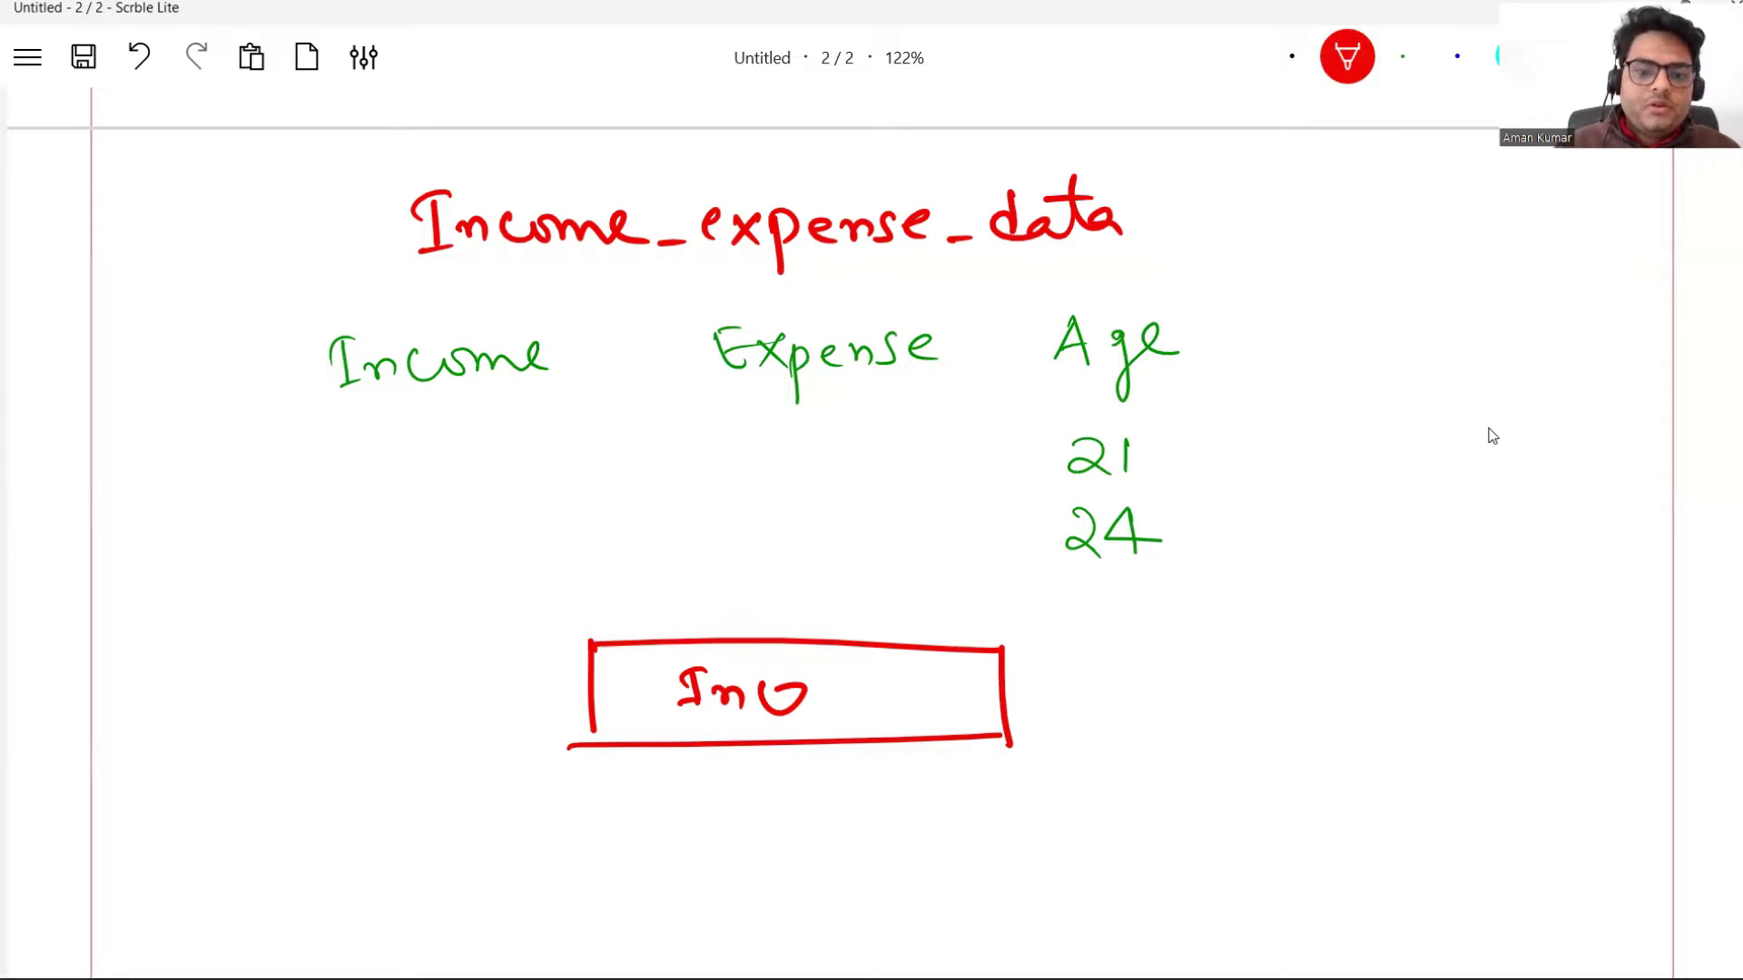
Step: Write the InGome label in the red box and draw a second box labelled Age below it
drag(802, 676, 780, 712)
drag(844, 680, 947, 703)
mouse_move(639, 885)
mouse_down()
mouse_move(649, 813)
mouse_move(971, 828)
mouse_move(973, 853)
mouse_up()
drag(667, 870, 944, 842)
mouse_move(732, 844)
mouse_down()
mouse_move(790, 826)
mouse_move(784, 871)
mouse_up()
drag(800, 835, 844, 827)
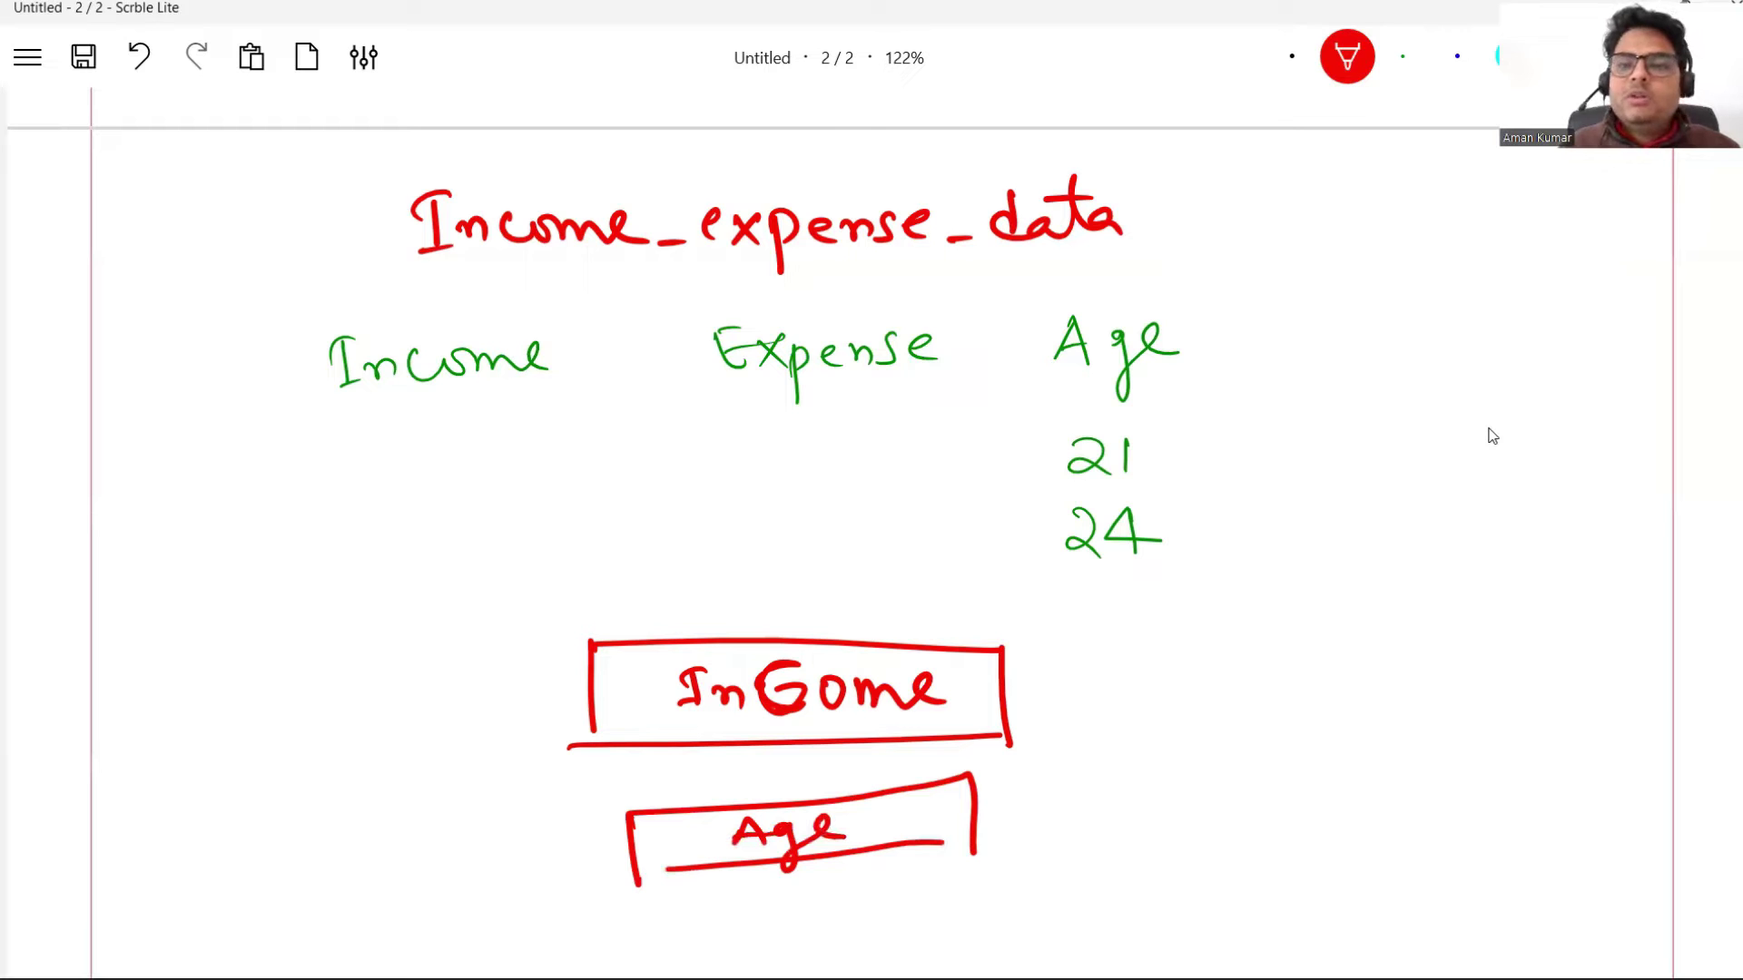
Step: Draw arrows pointing at the two input boxes and a curly brace grouping them
scroll(1492, 437, down, 5)
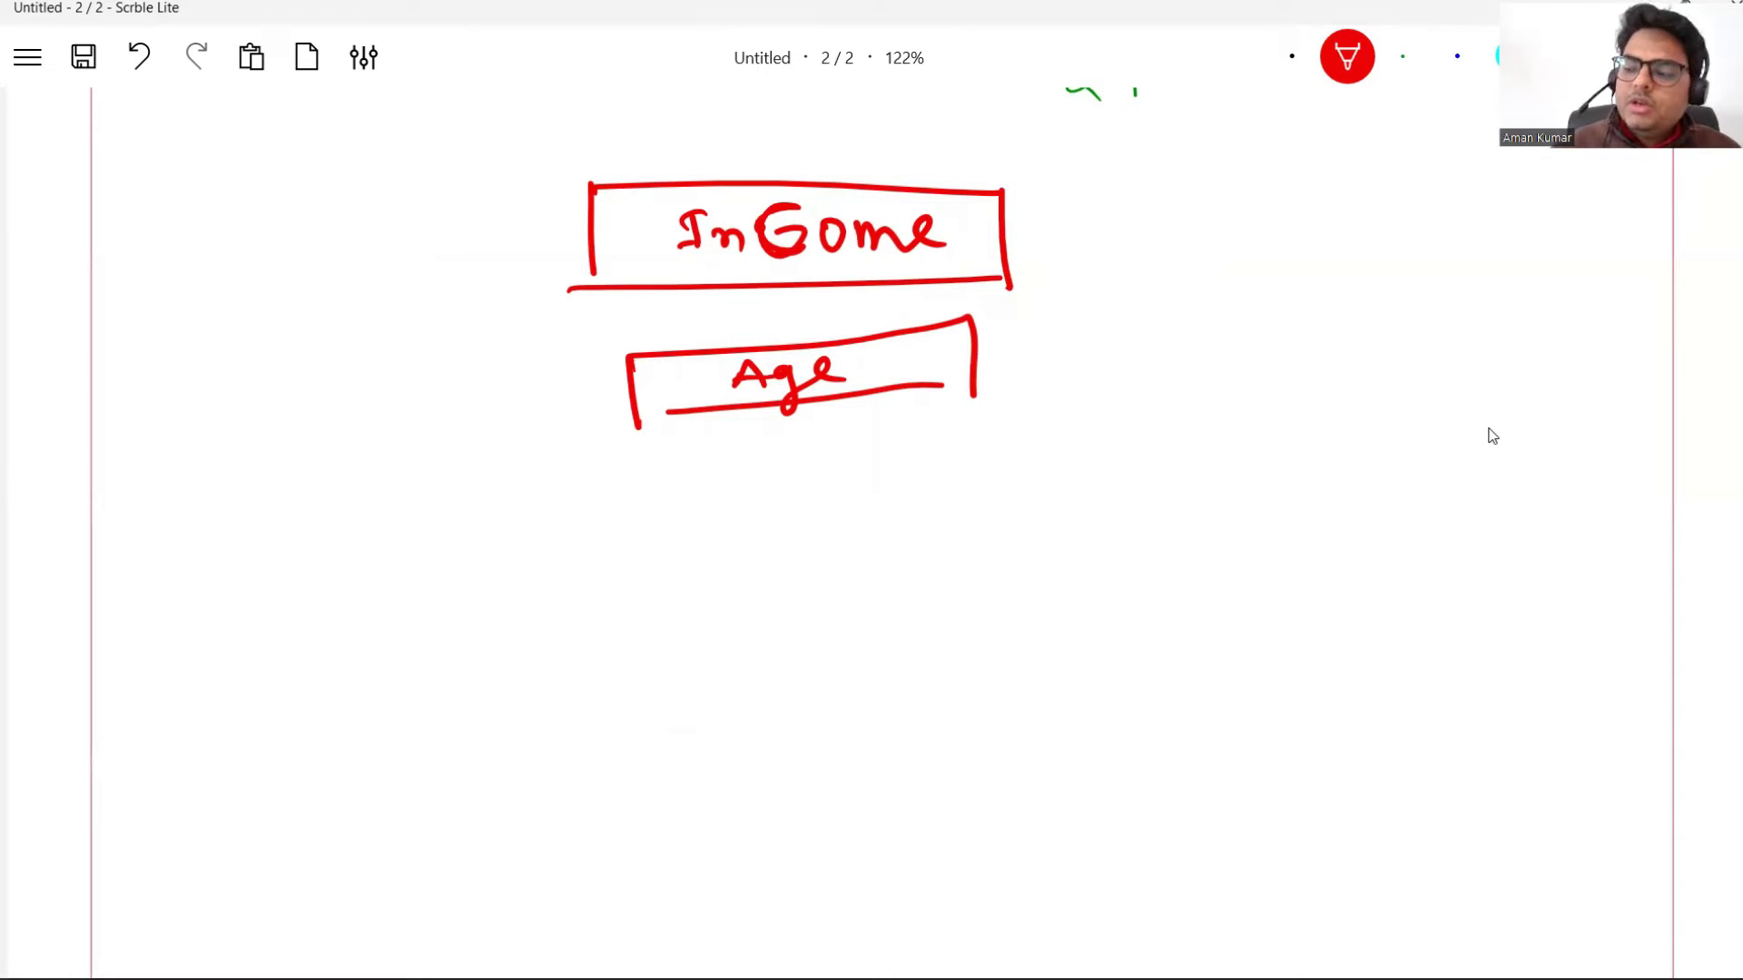
mouse_move(1051, 256)
mouse_down()
mouse_move(1114, 245)
mouse_move(1085, 263)
mouse_up()
mouse_move(1046, 357)
mouse_down()
mouse_move(1103, 344)
mouse_move(1089, 369)
mouse_up()
drag(483, 257, 537, 291)
mouse_move(525, 166)
mouse_down()
mouse_move(508, 291)
mouse_move(626, 475)
mouse_up()
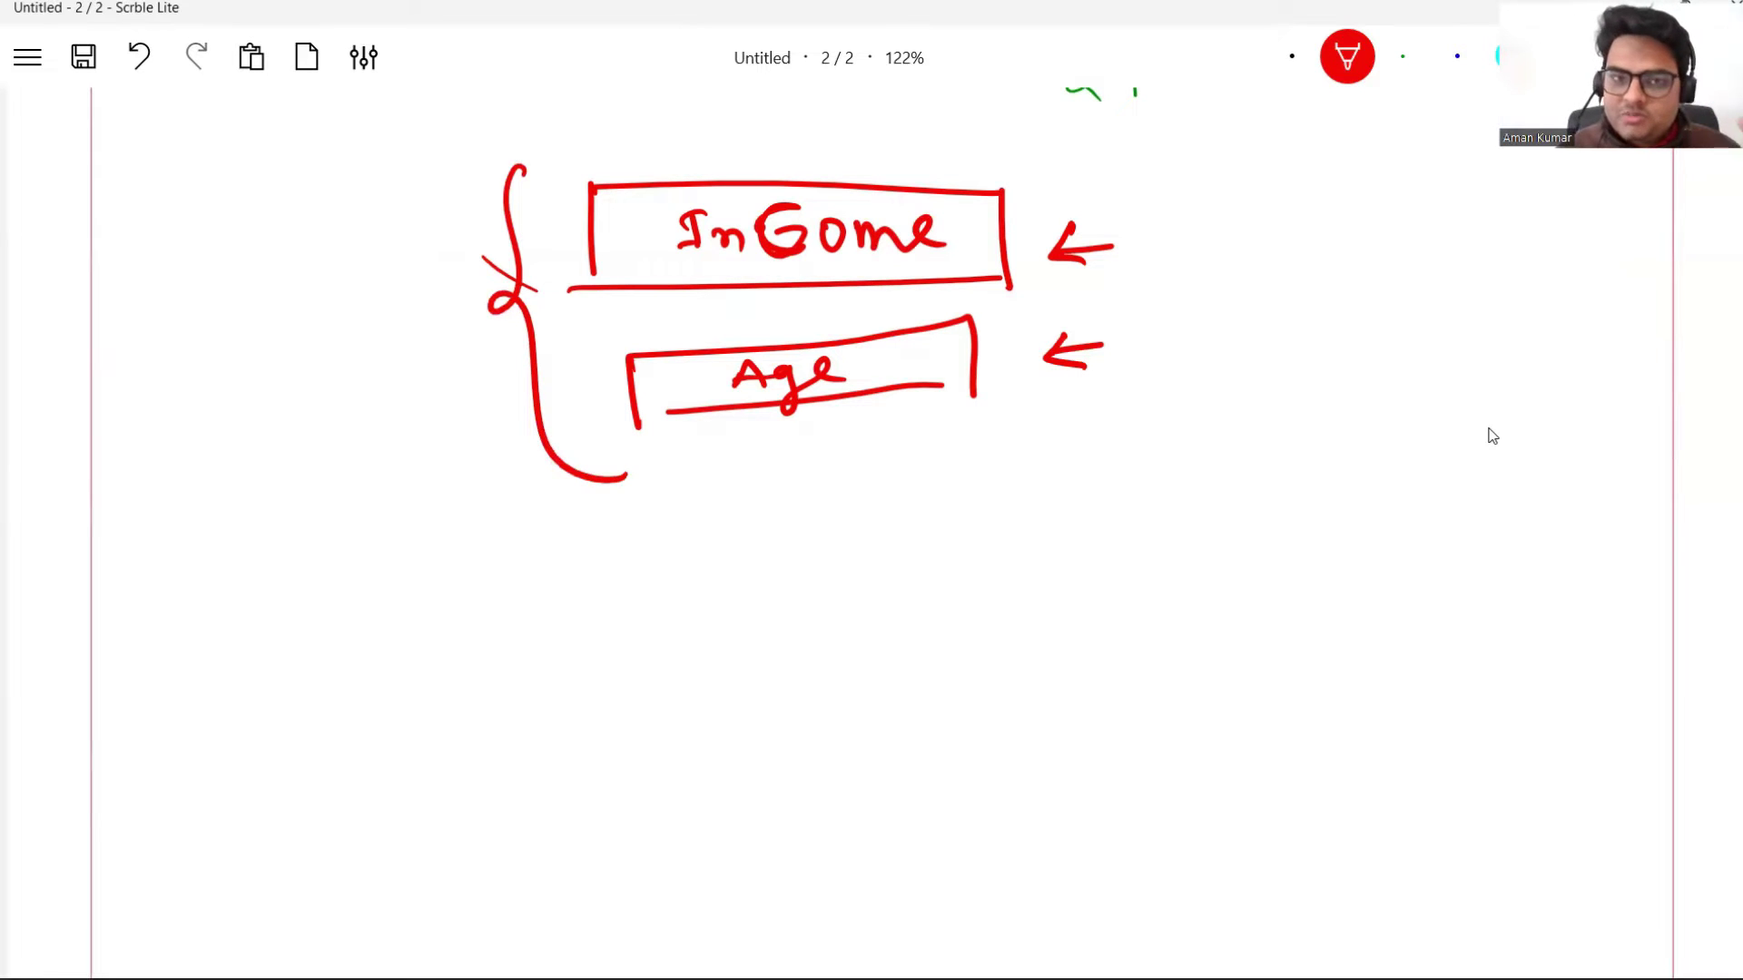
Step: On page 1, tick off Understanding Basics and Overview of Application
scroll(1491, 436, up, 20)
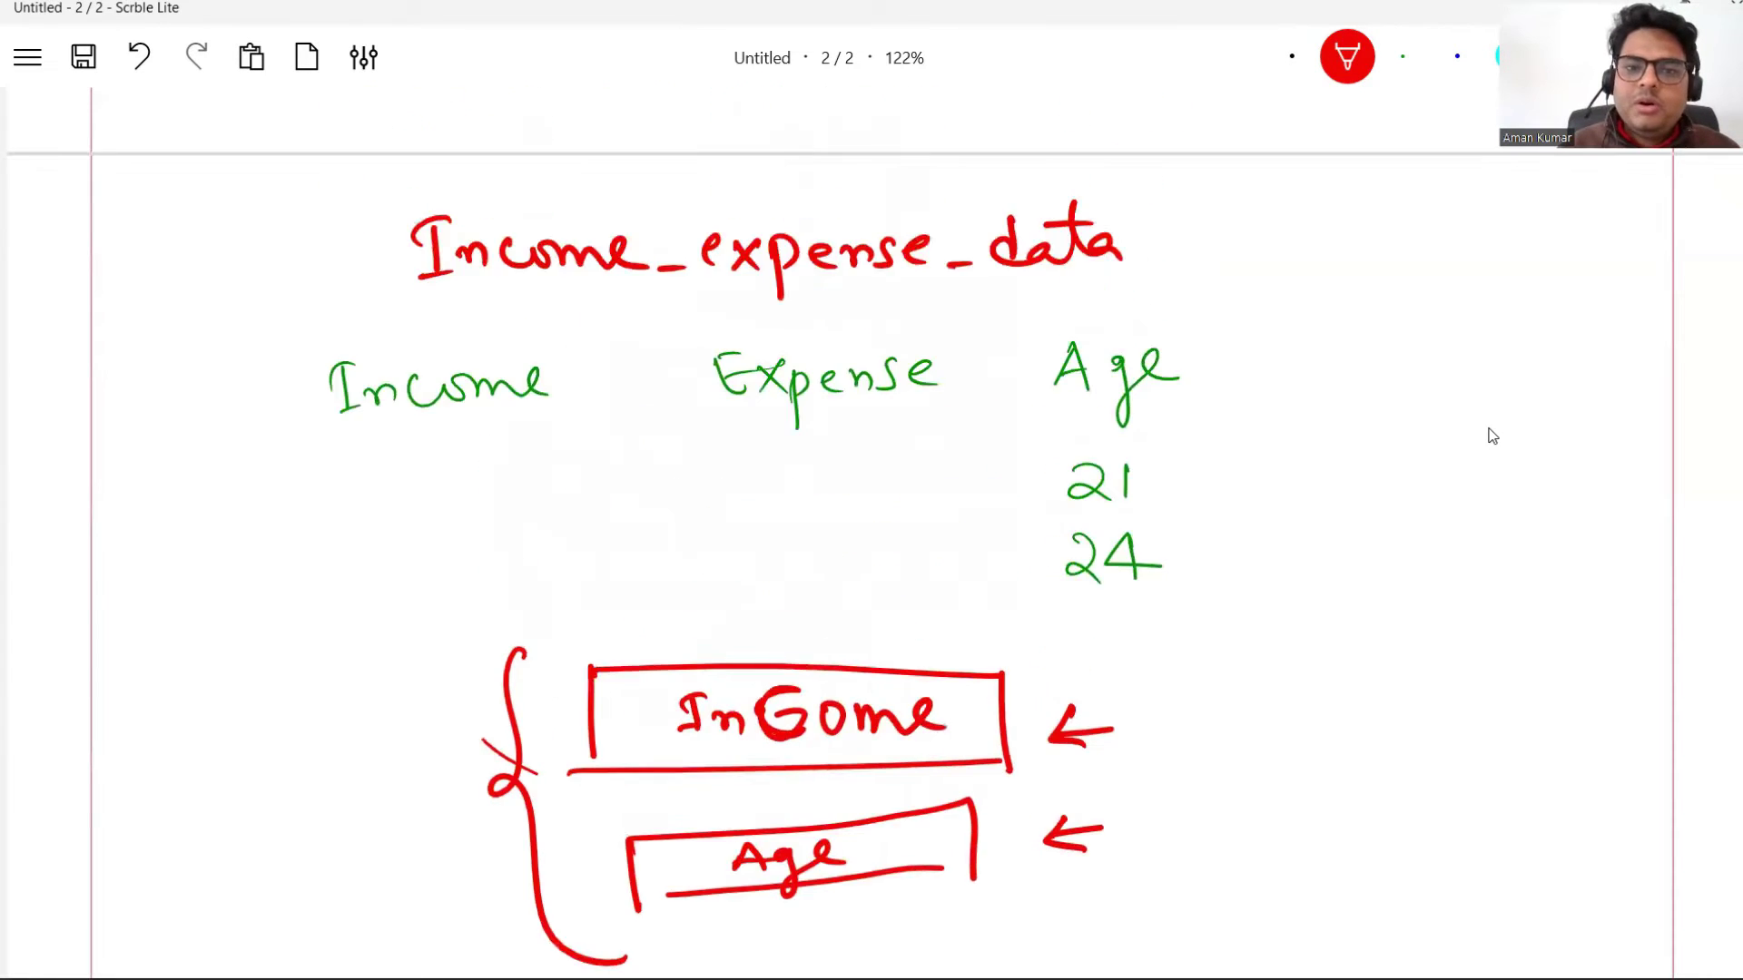
scroll(1491, 436, up, 2)
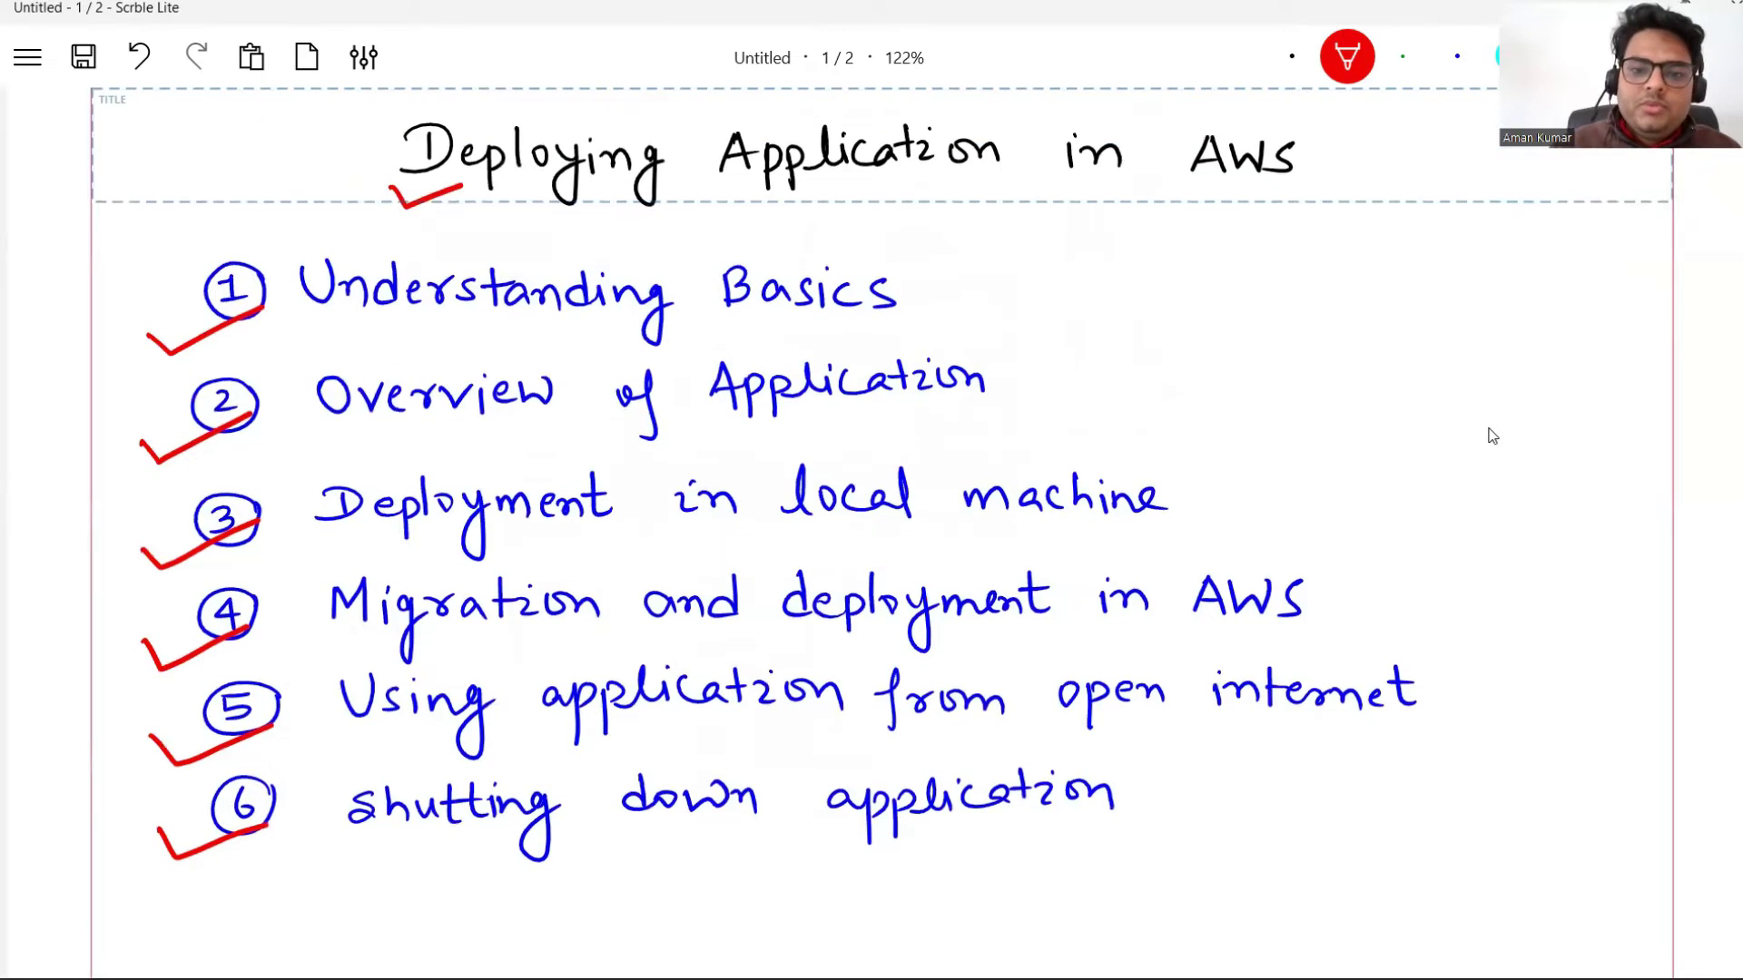
drag(919, 279, 1109, 248)
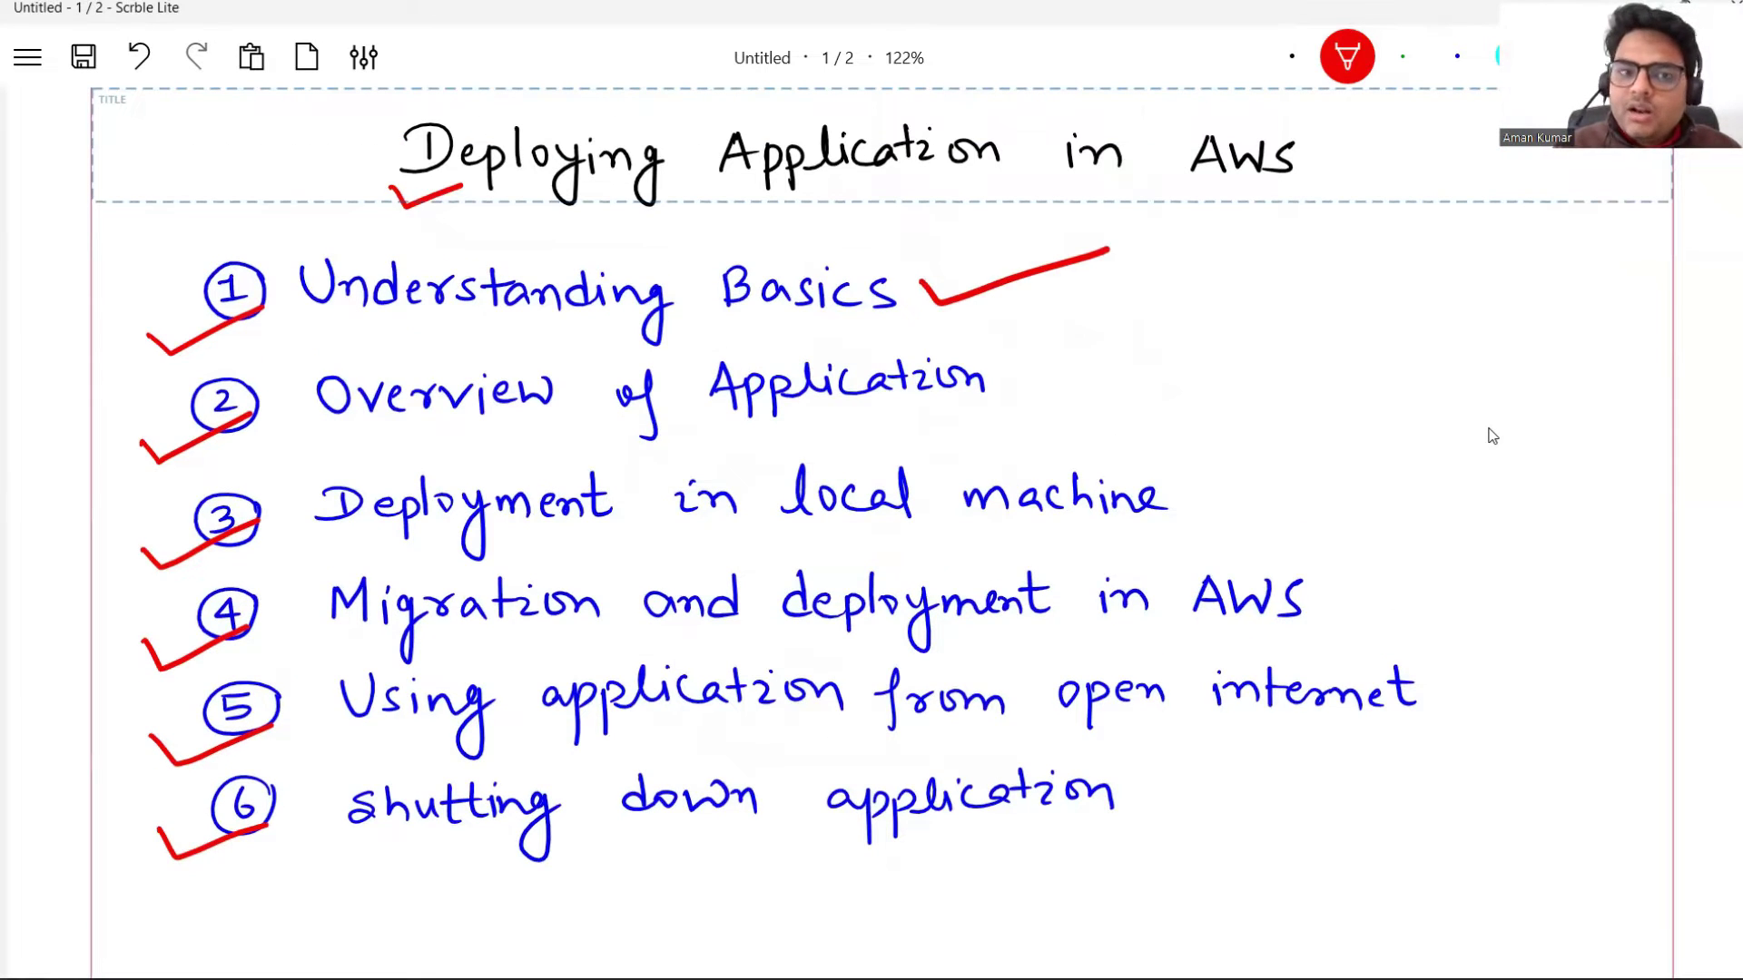
drag(1001, 367, 1201, 341)
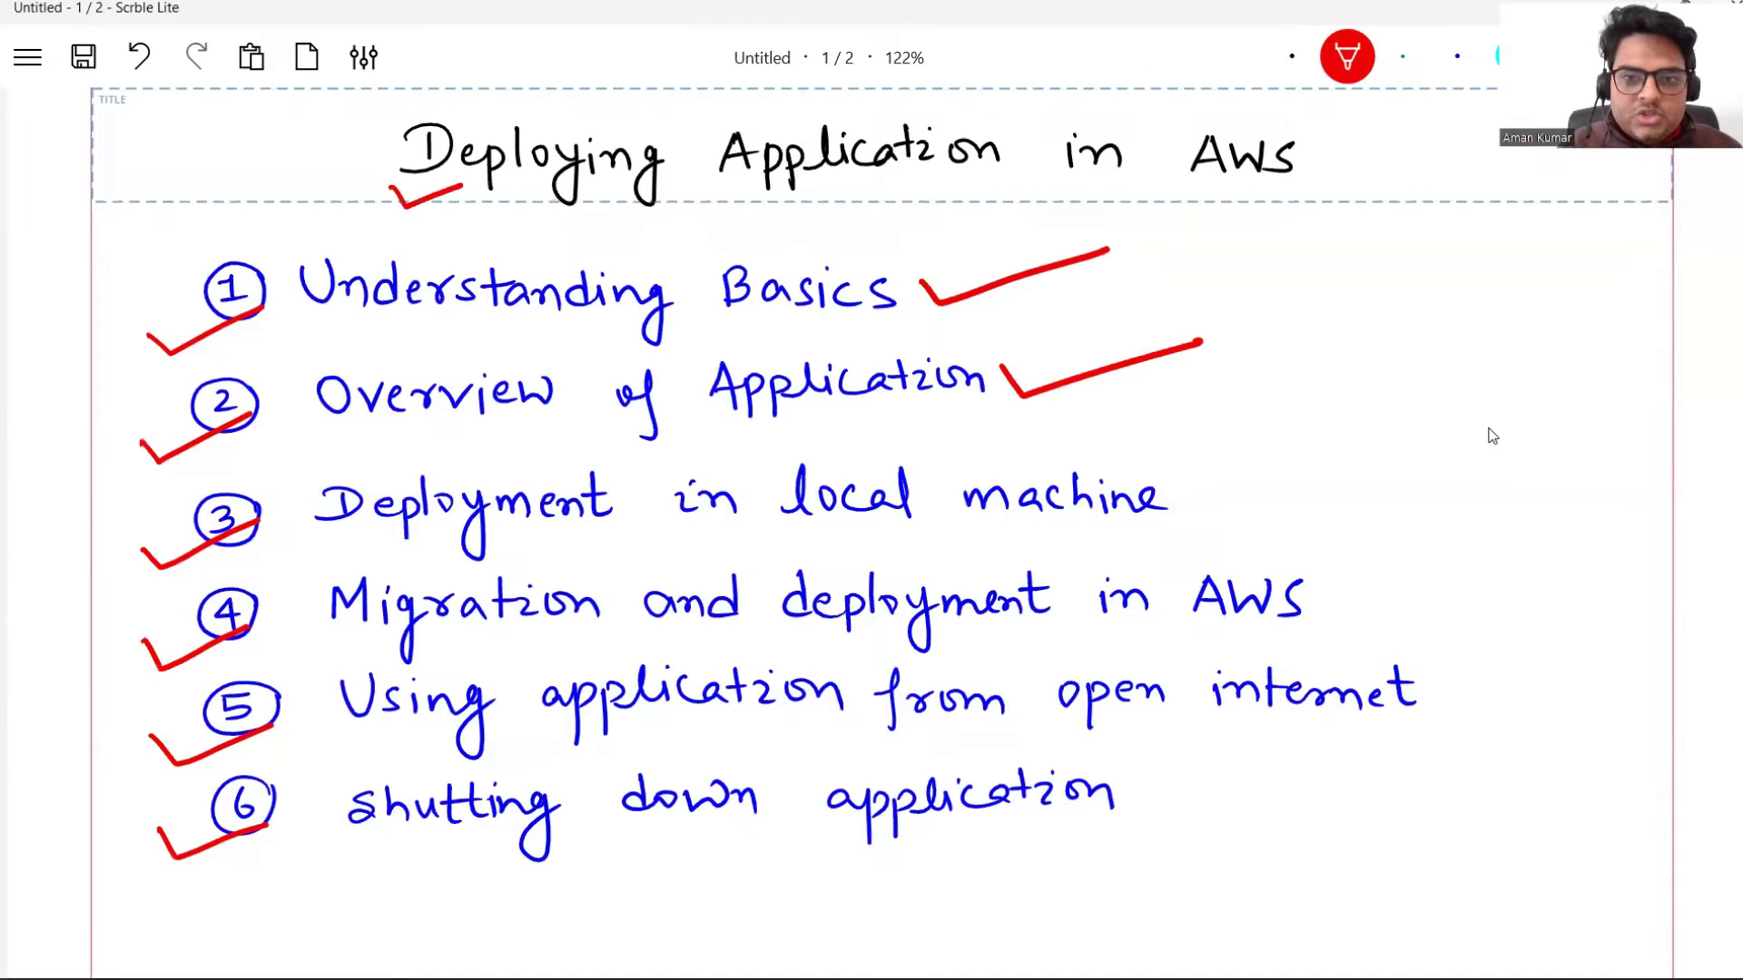
key(alt+Tab)
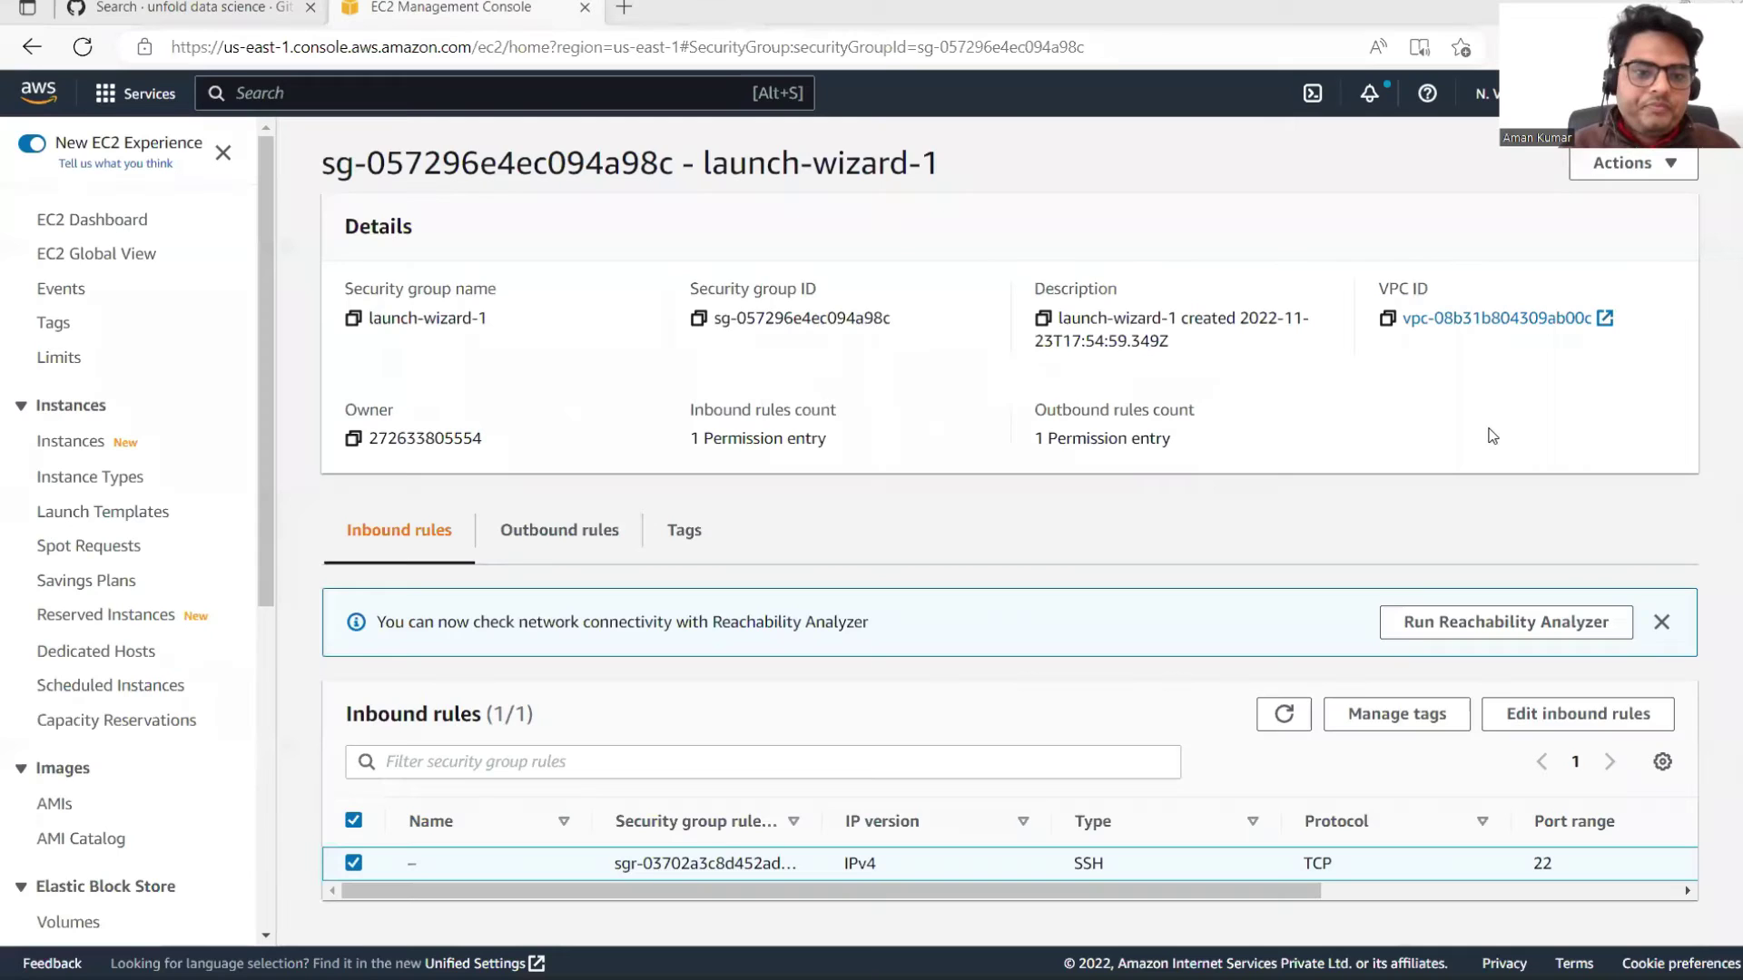
Step: Open the downloaded prediction_Expense folder and its inner folder, pointing out Income_Expense_Data and model.pkl
key(super+d)
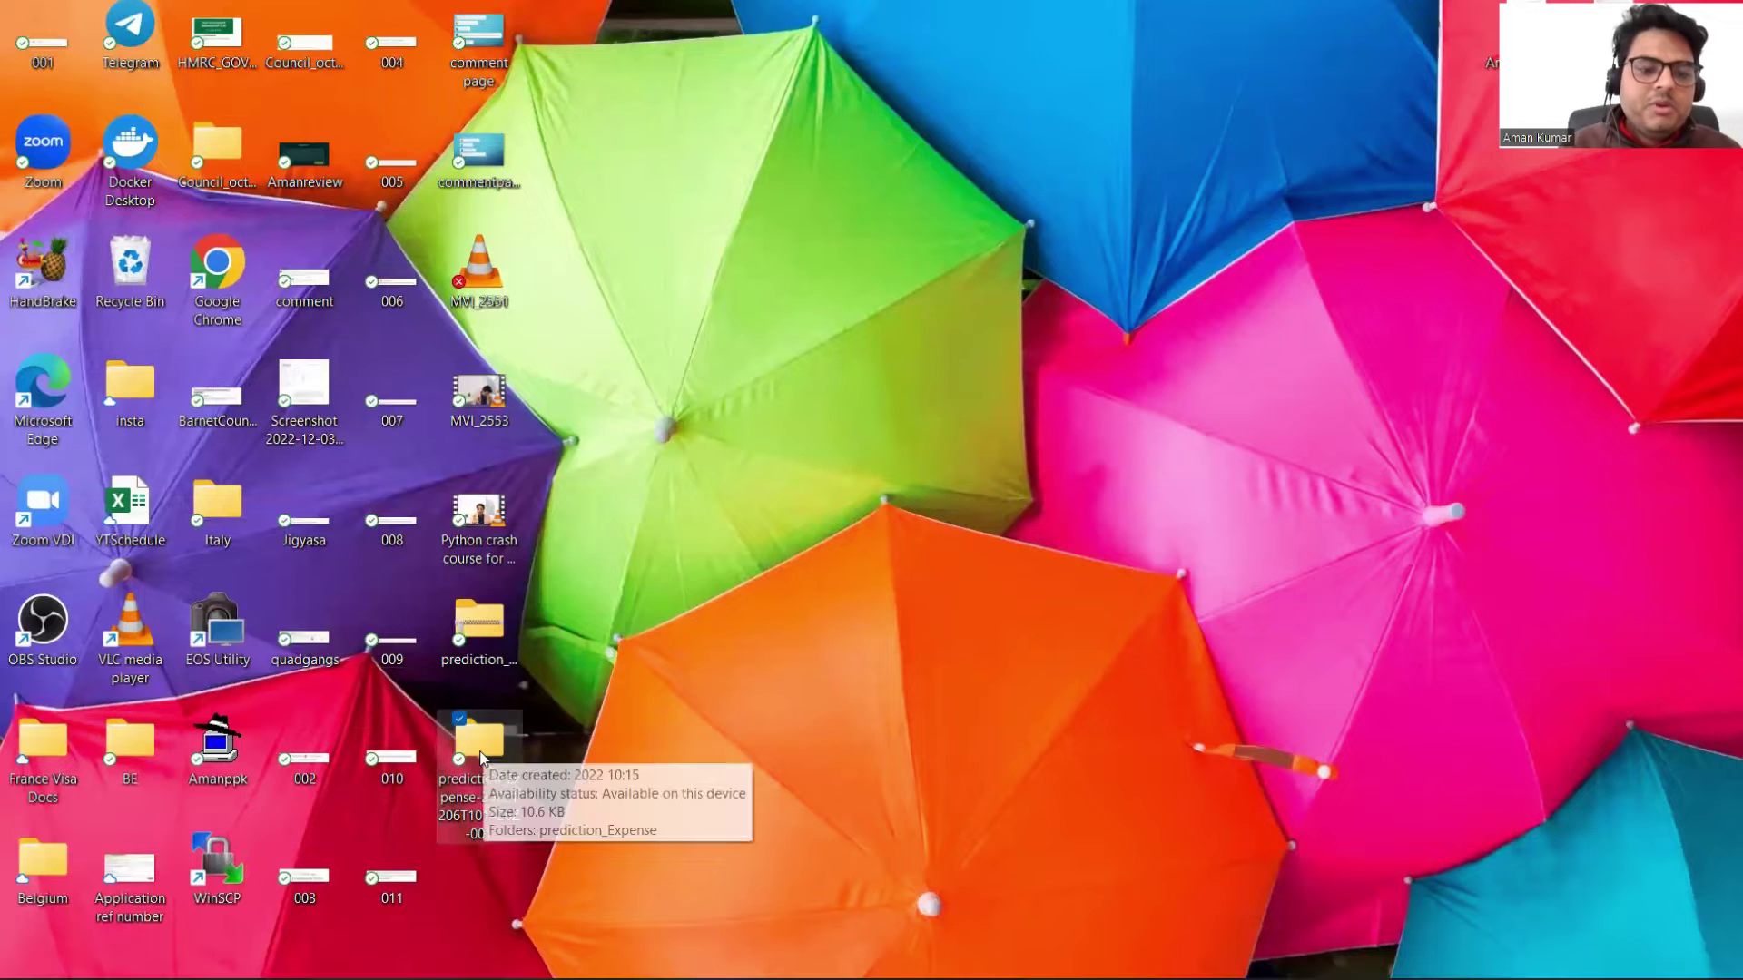
double_click(480, 767)
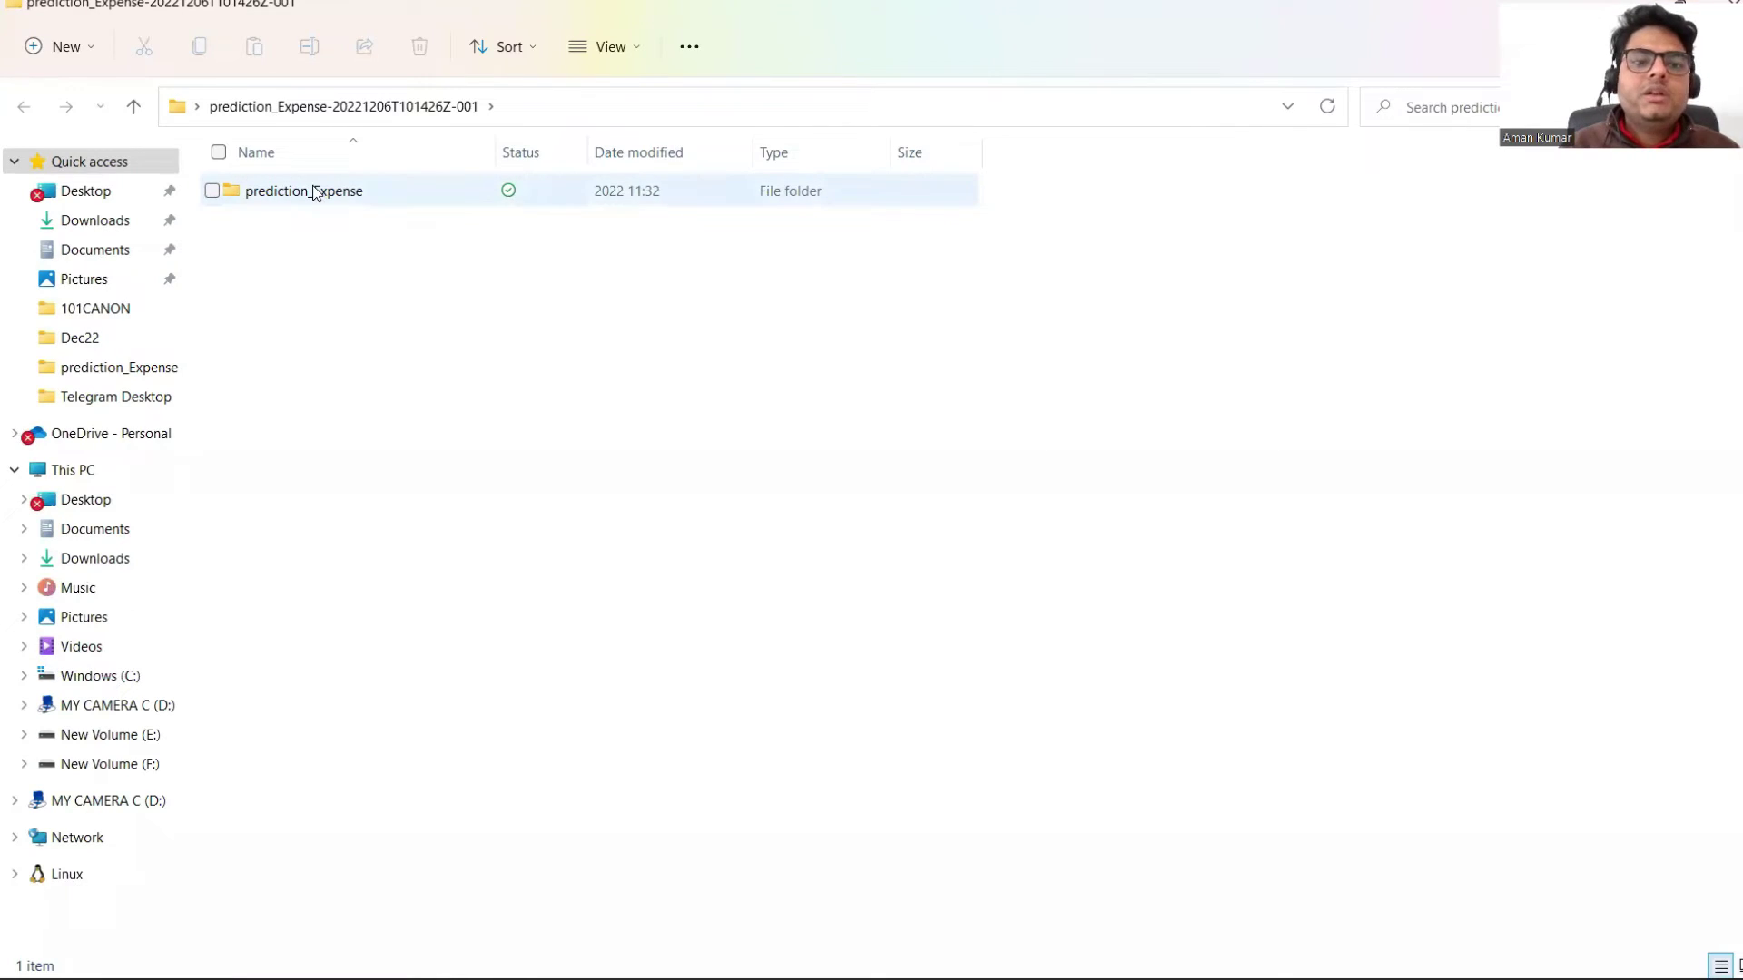
double_click(313, 192)
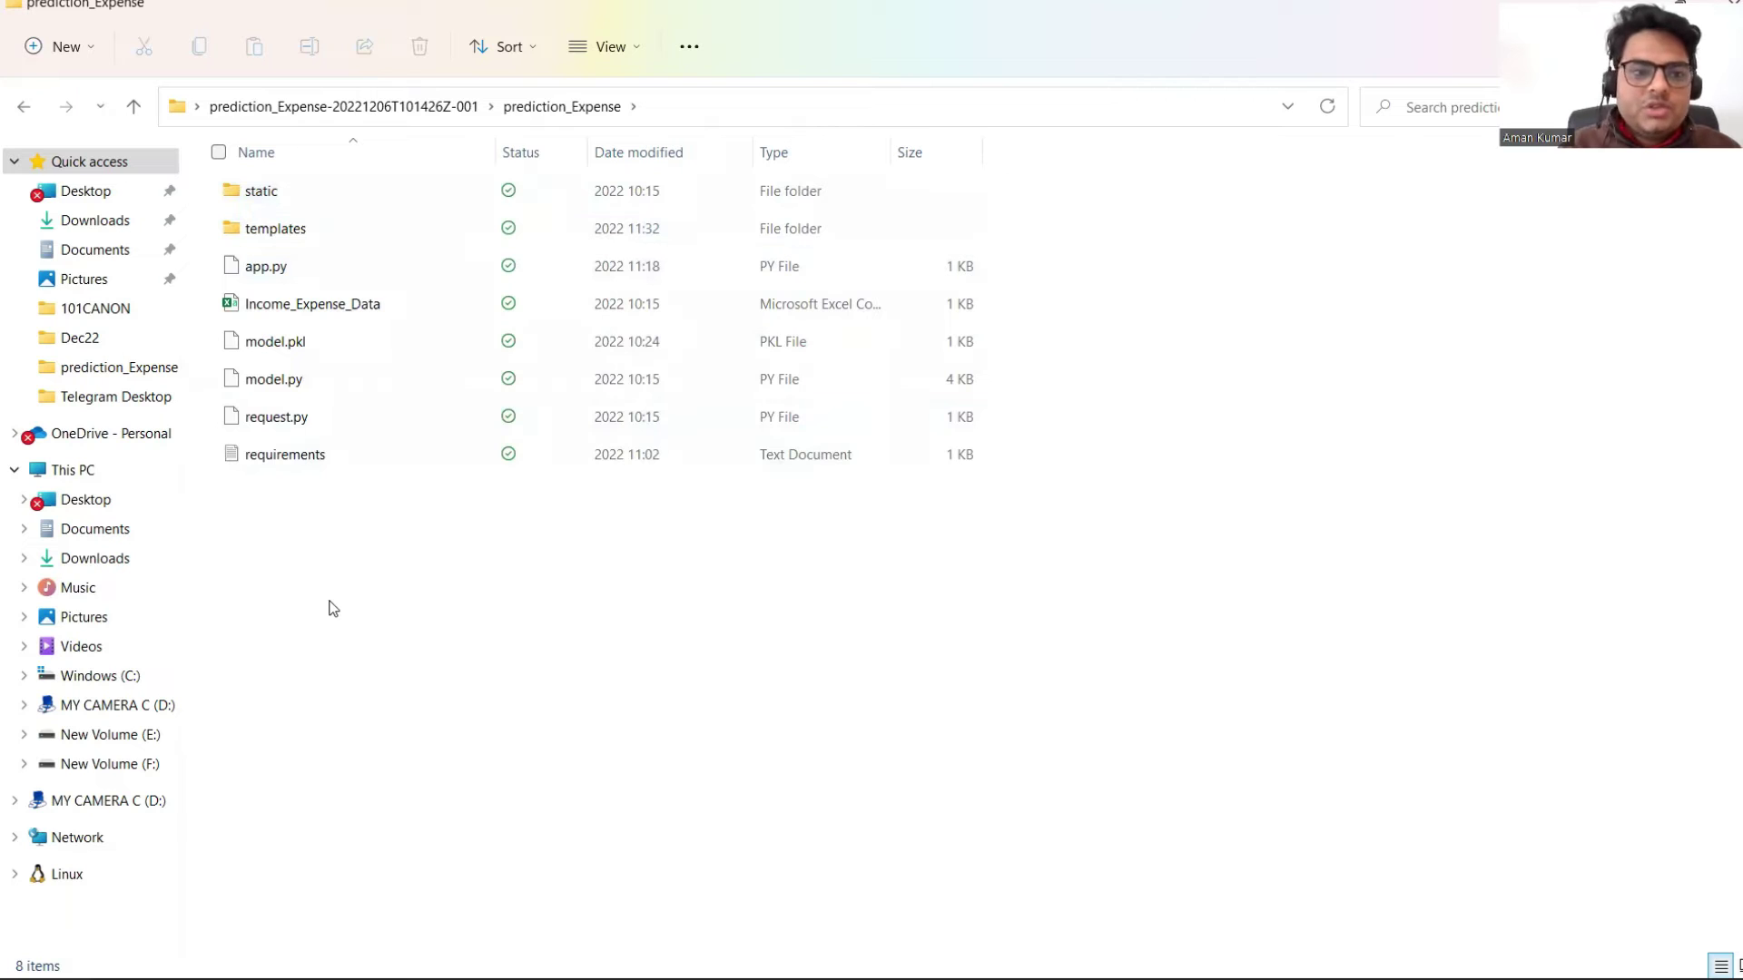
click(332, 312)
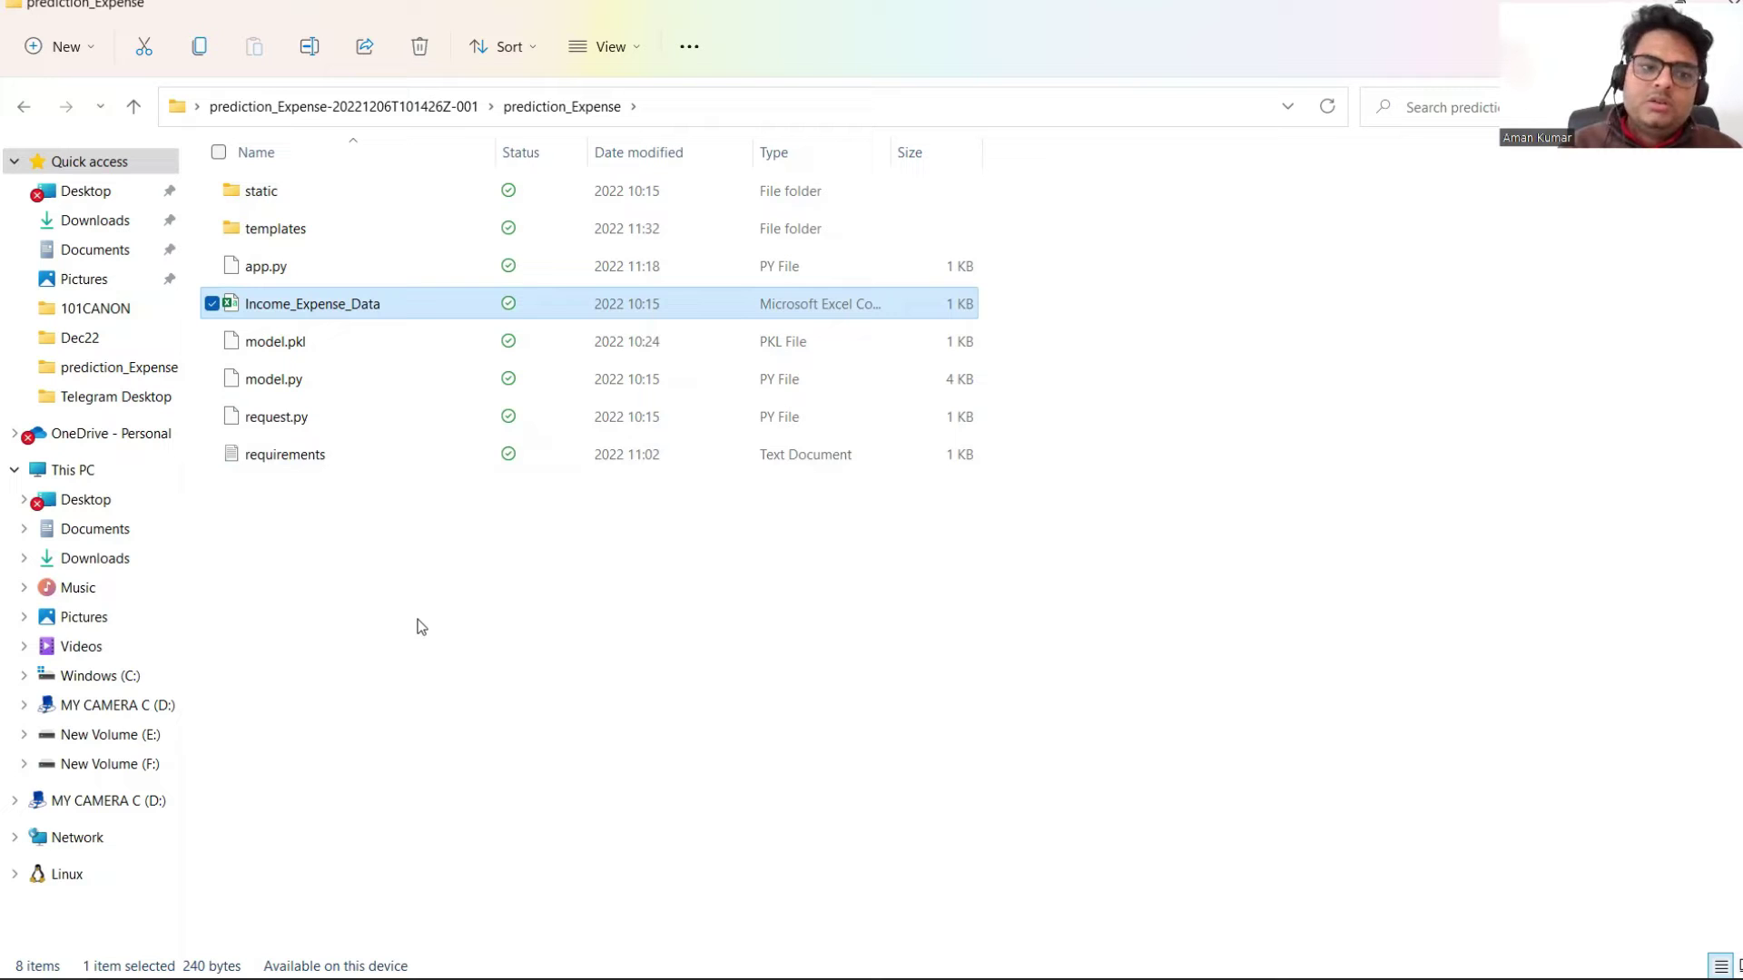
click(295, 348)
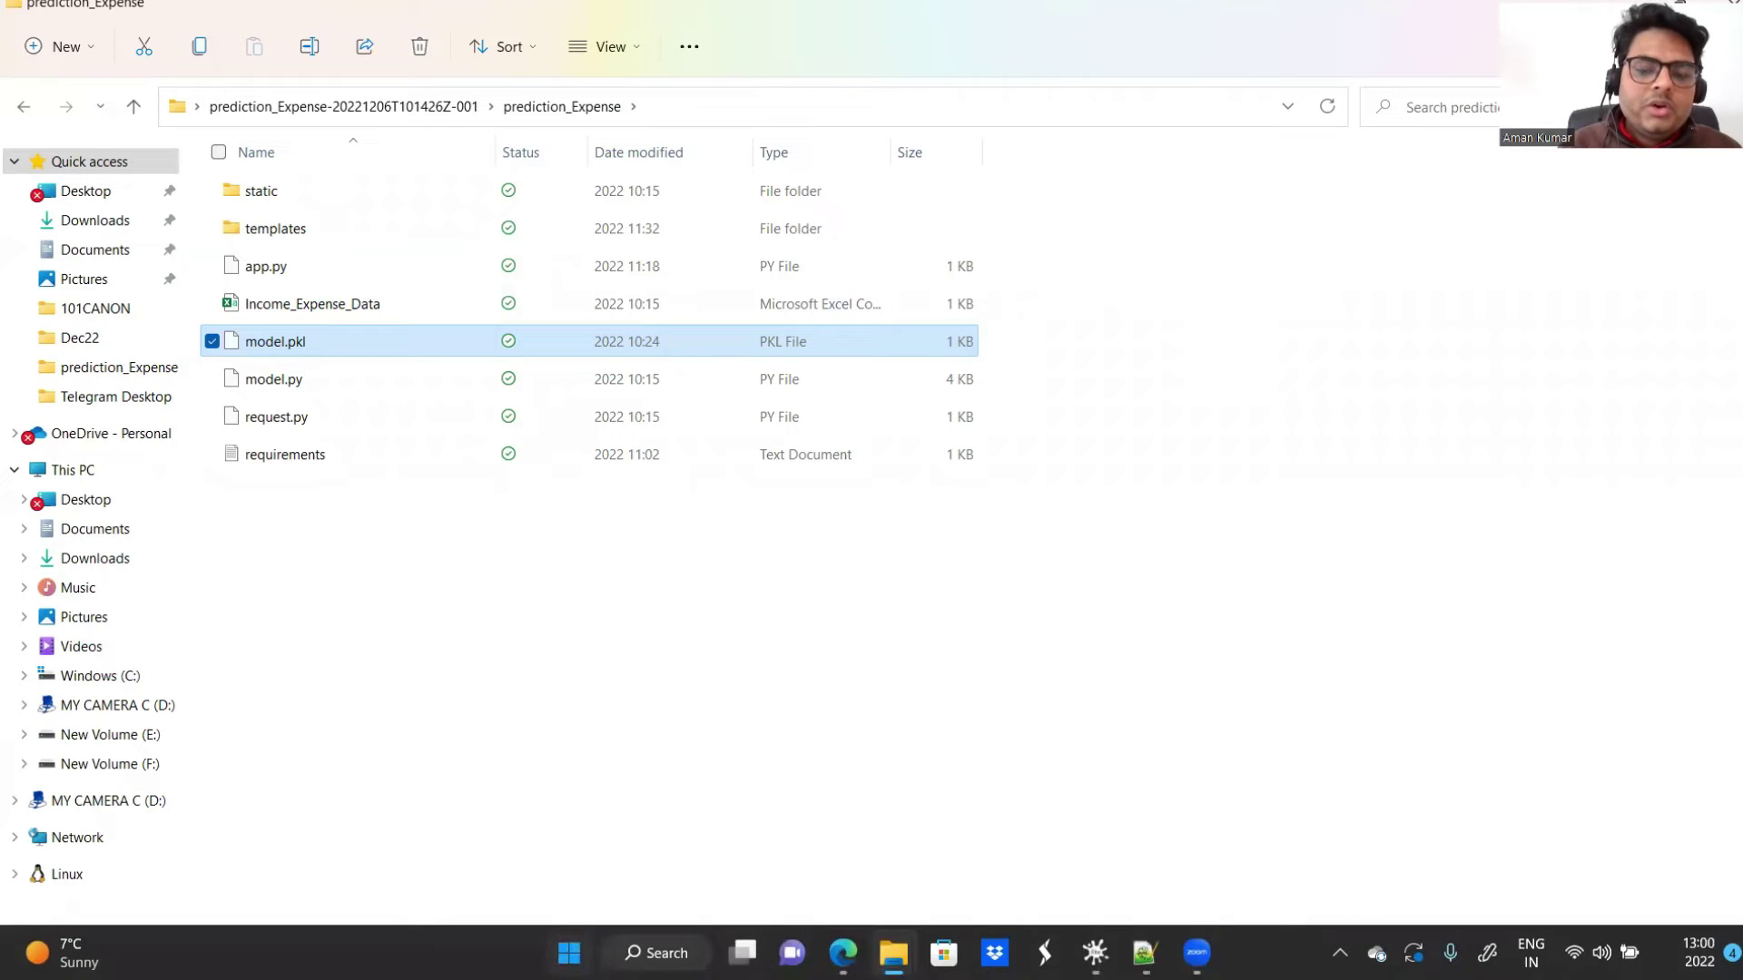
Step: Launch Anaconda Prompt (anaconda3) from the Start search and reposition its window
click(568, 952)
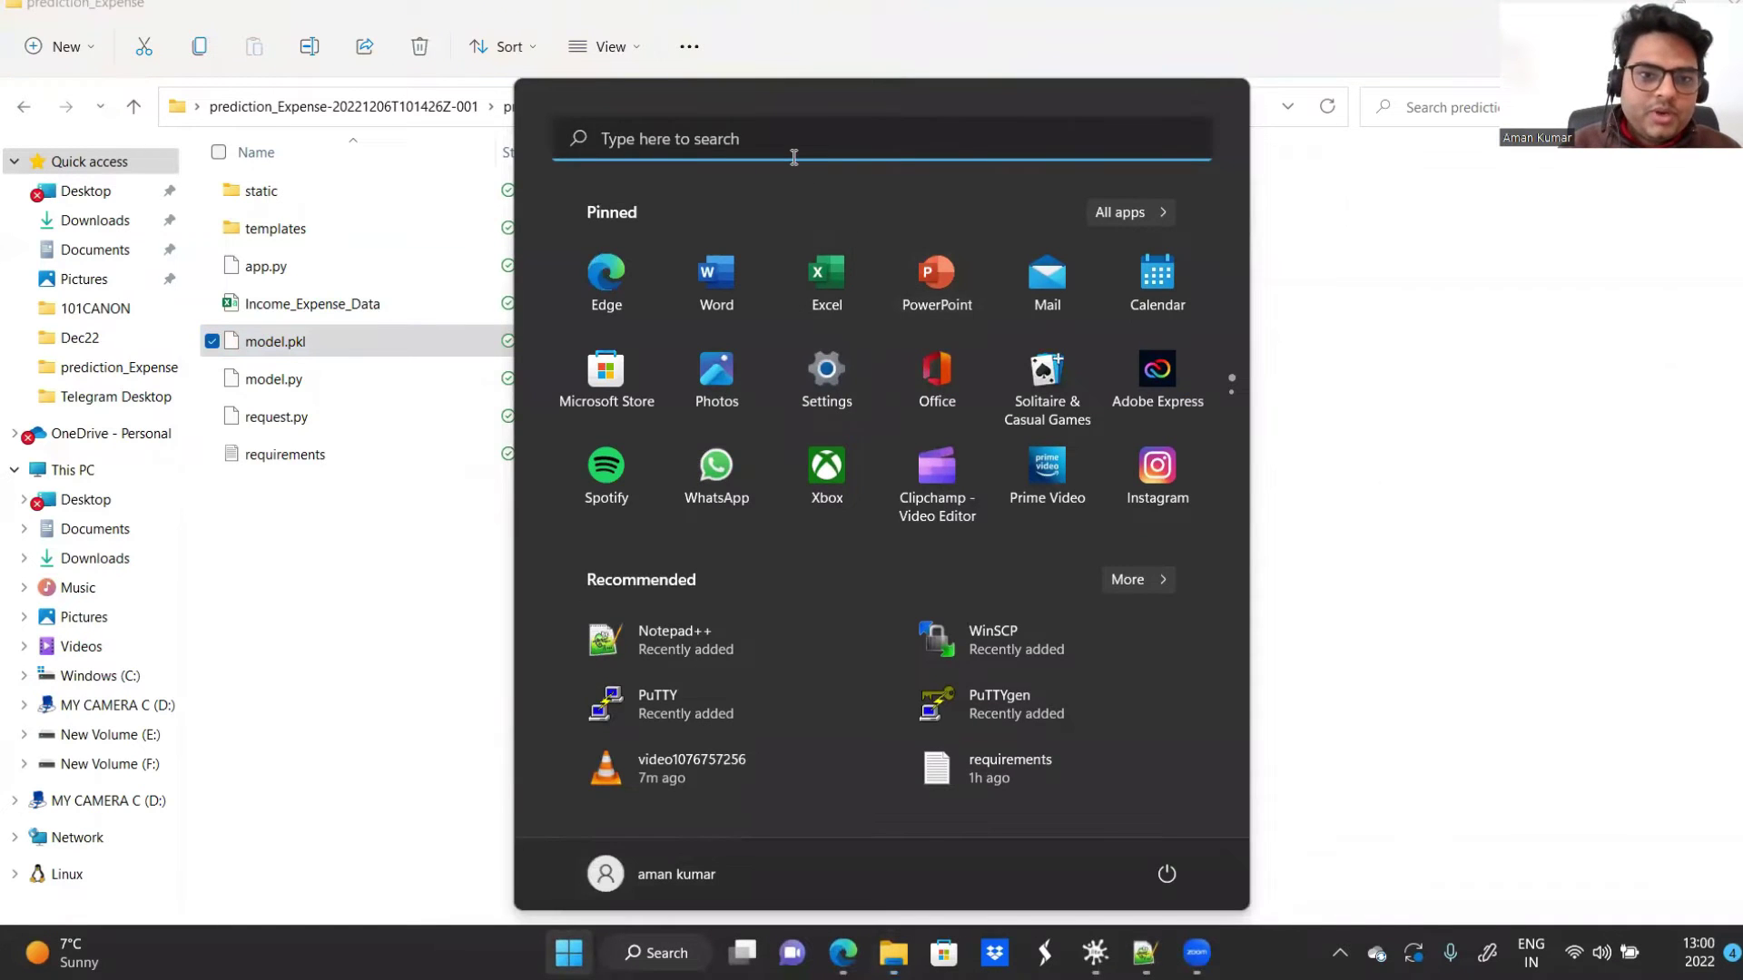
click(794, 156)
text(anacon)
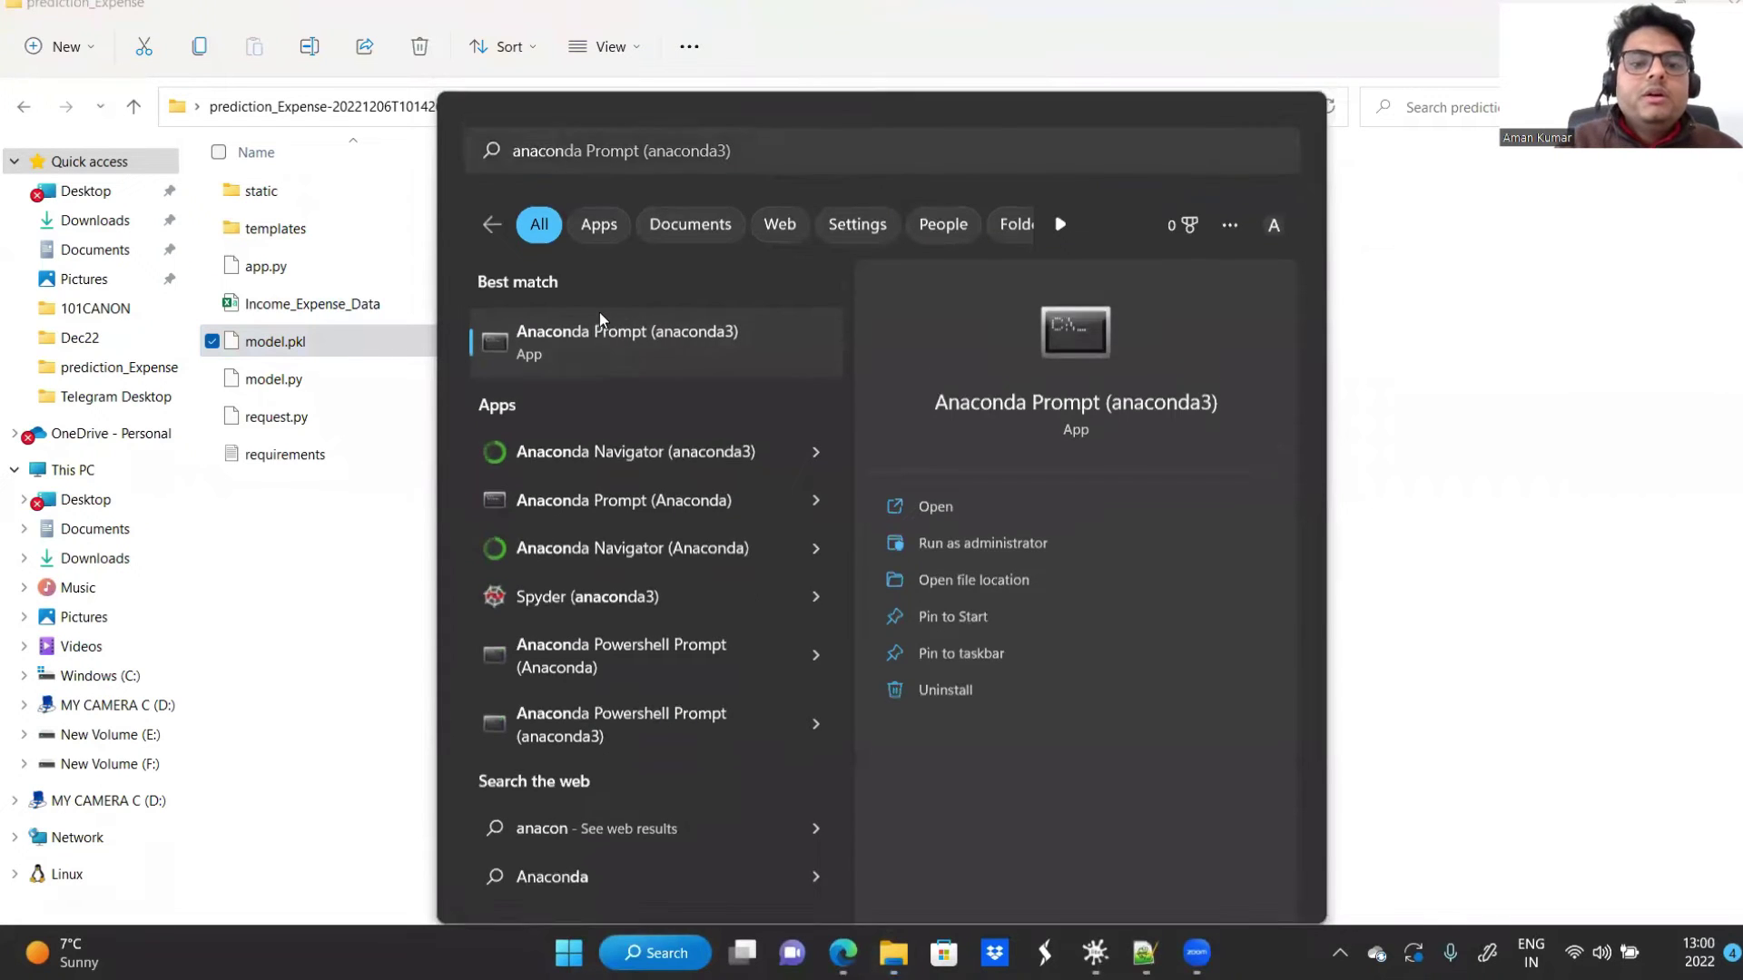
click(599, 318)
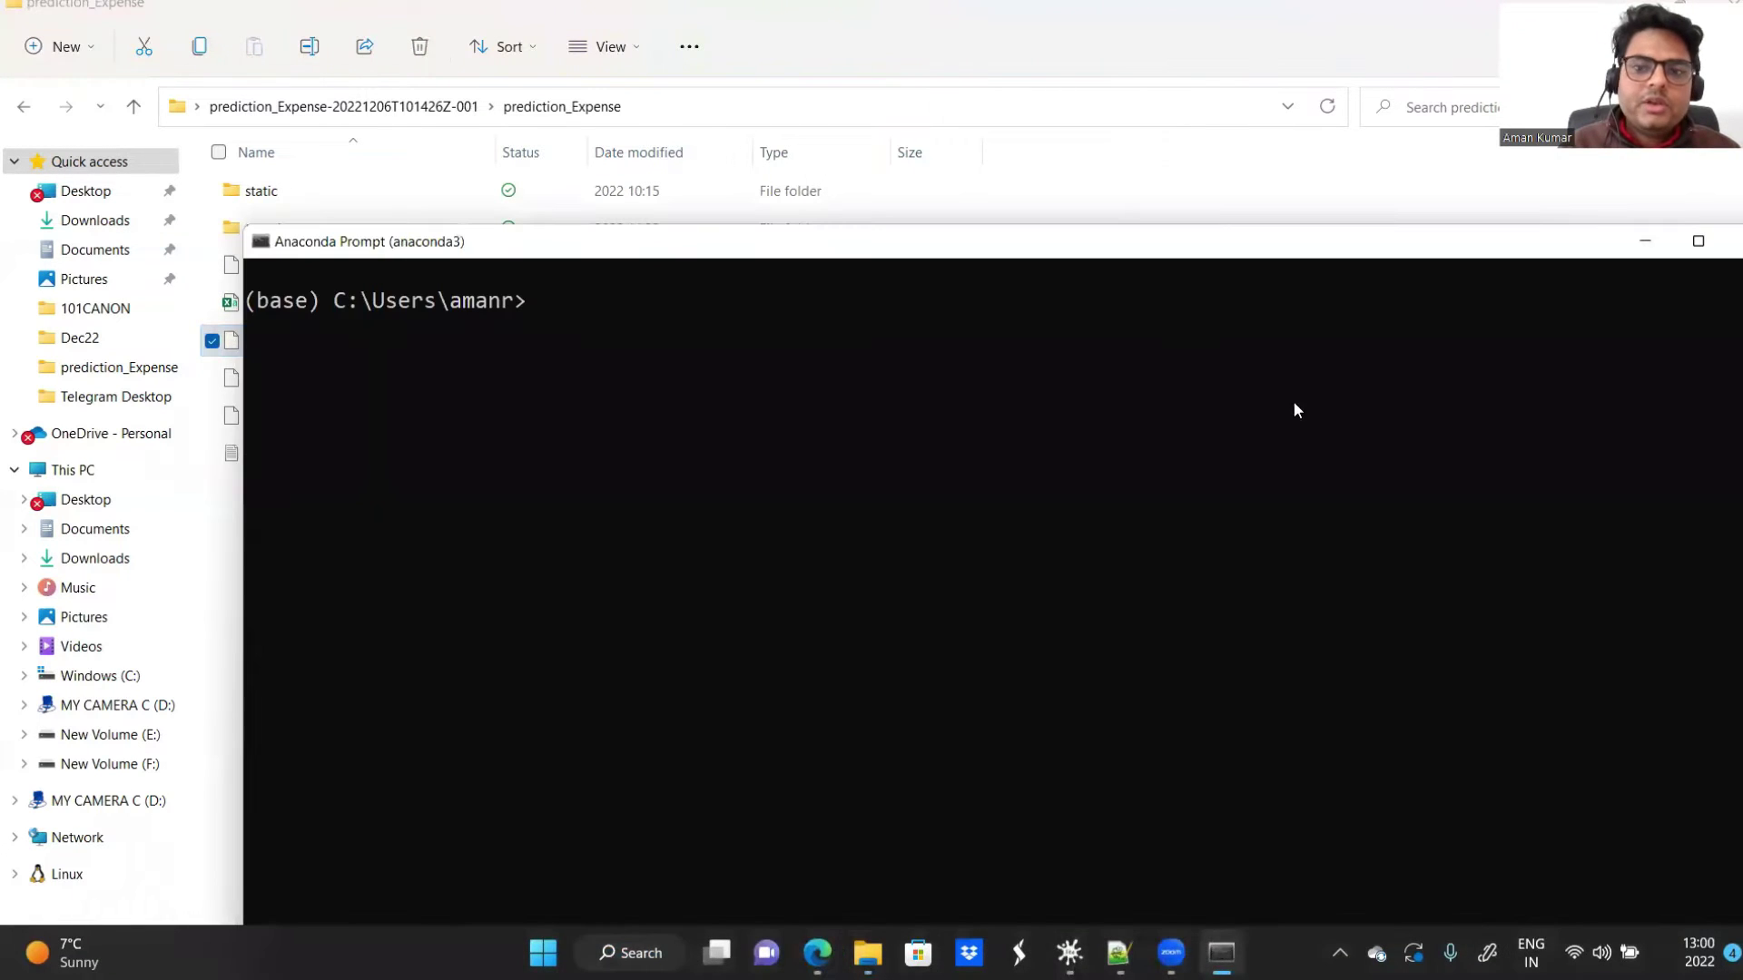
drag(1042, 233, 956, 56)
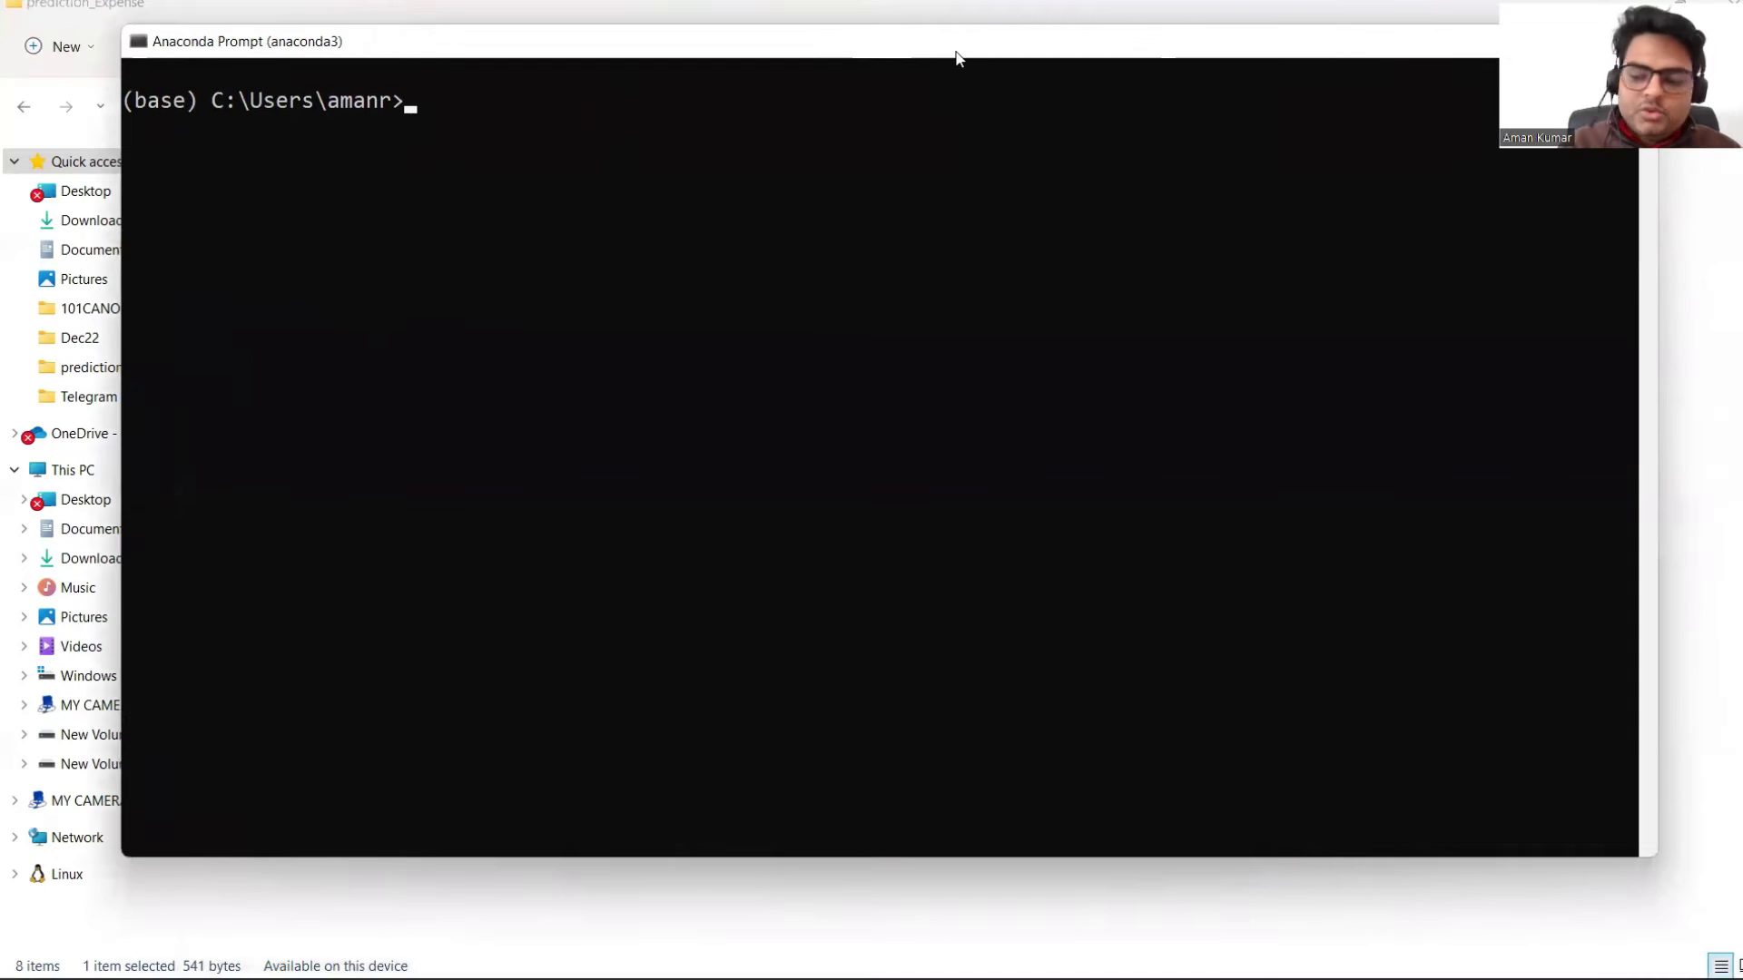
Step: Navigate from the home directory into OneDrive and then its Desktop folder
text(dir)
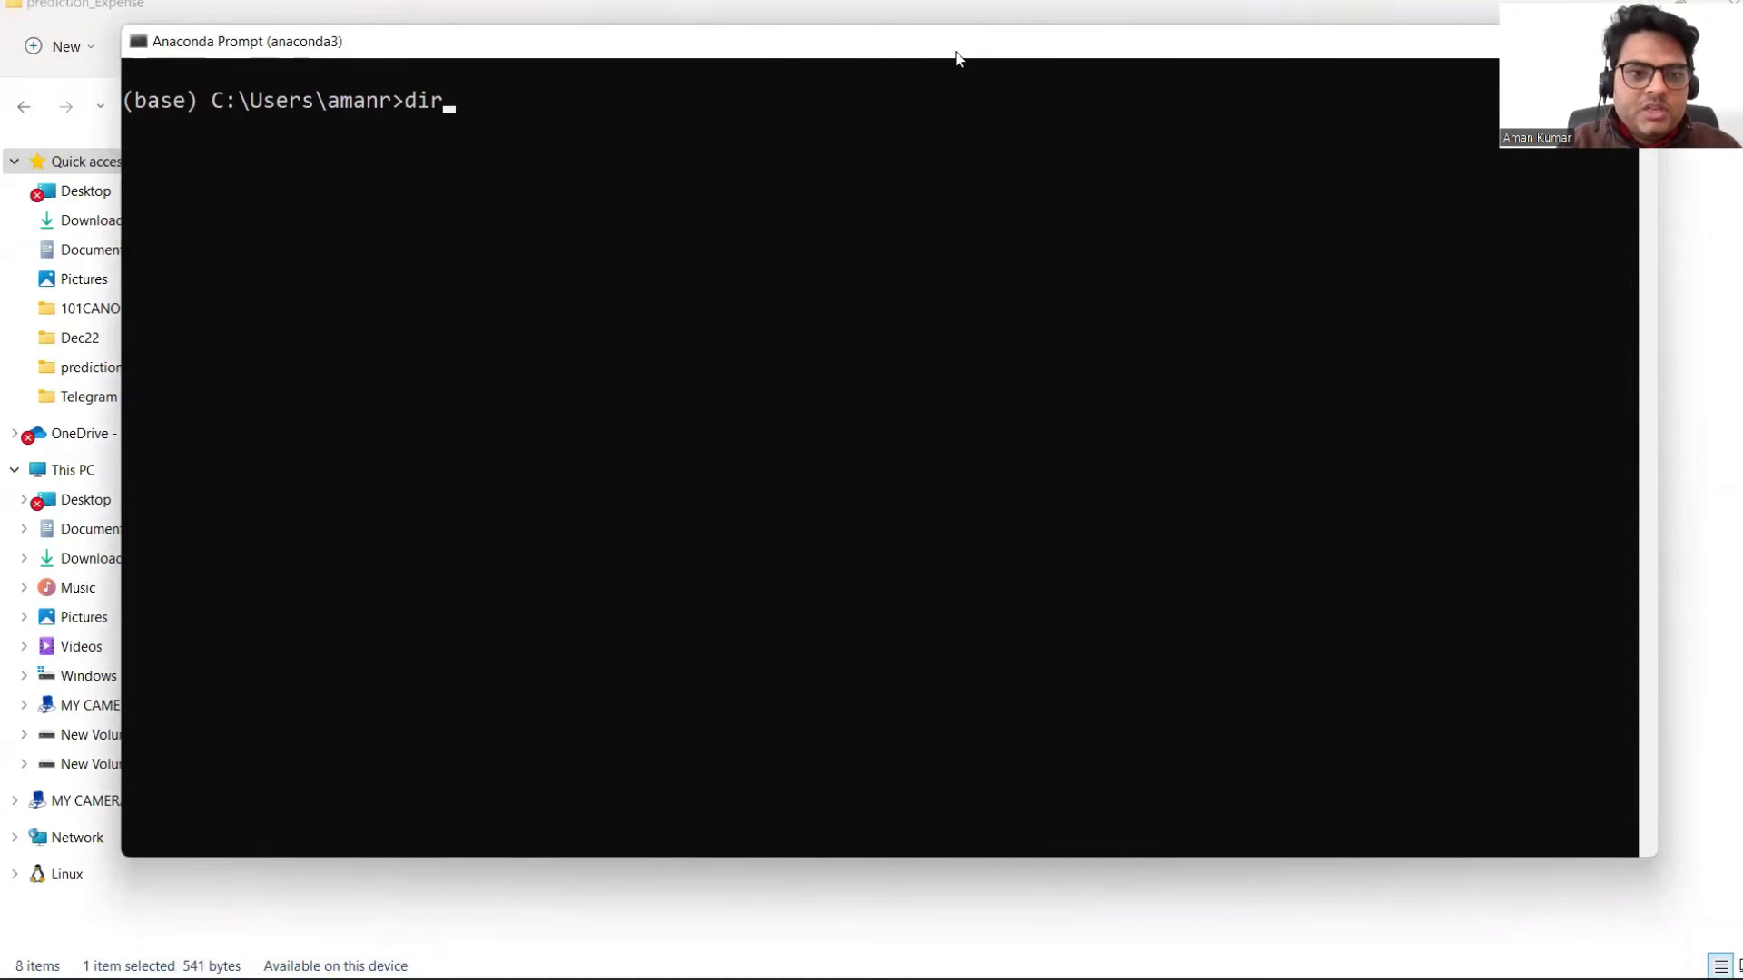
key(Return)
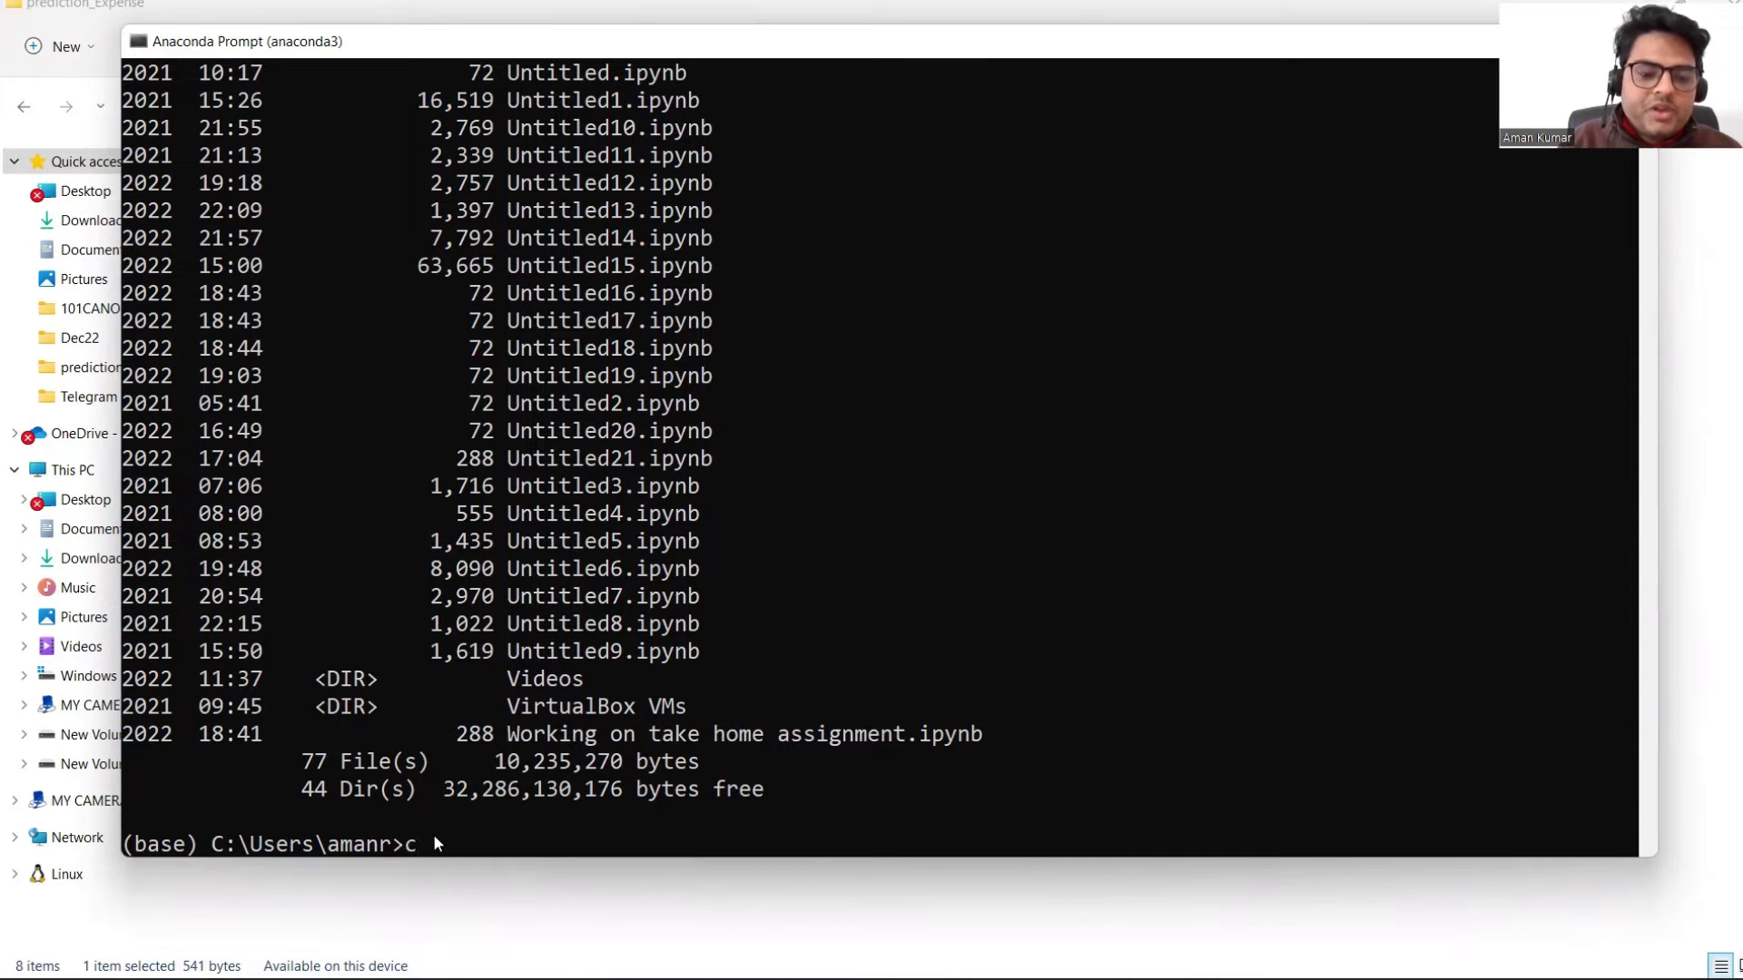
text(One)
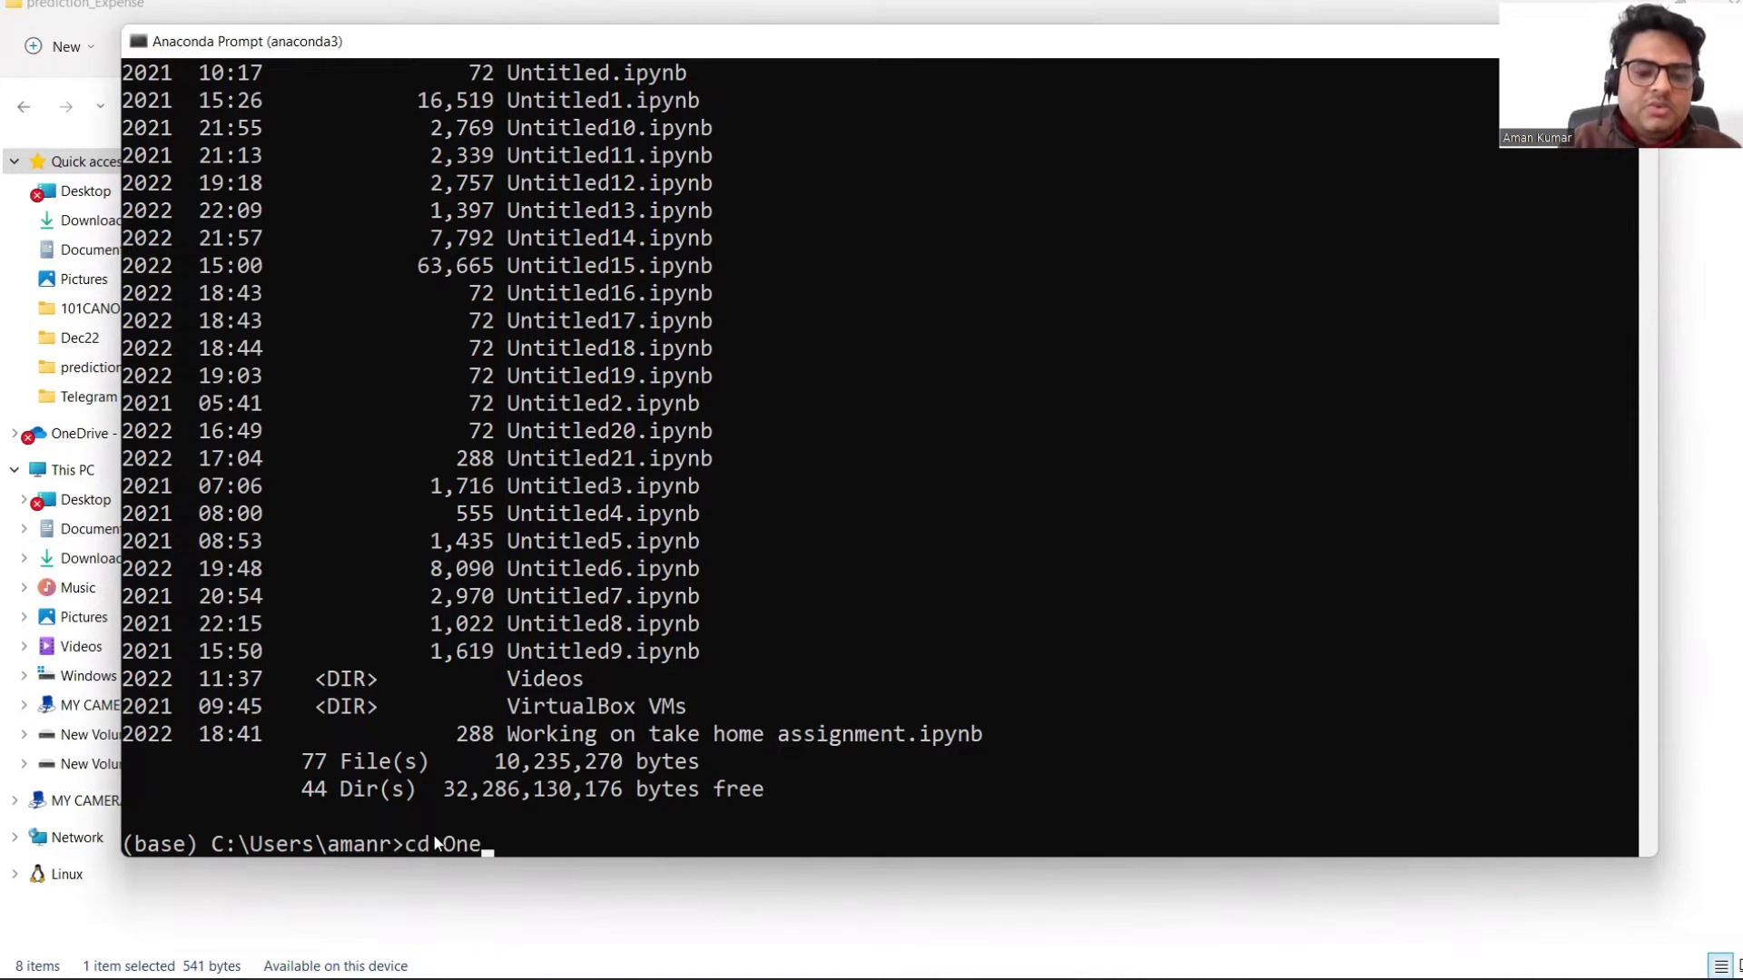
text(Drive)
key(Return)
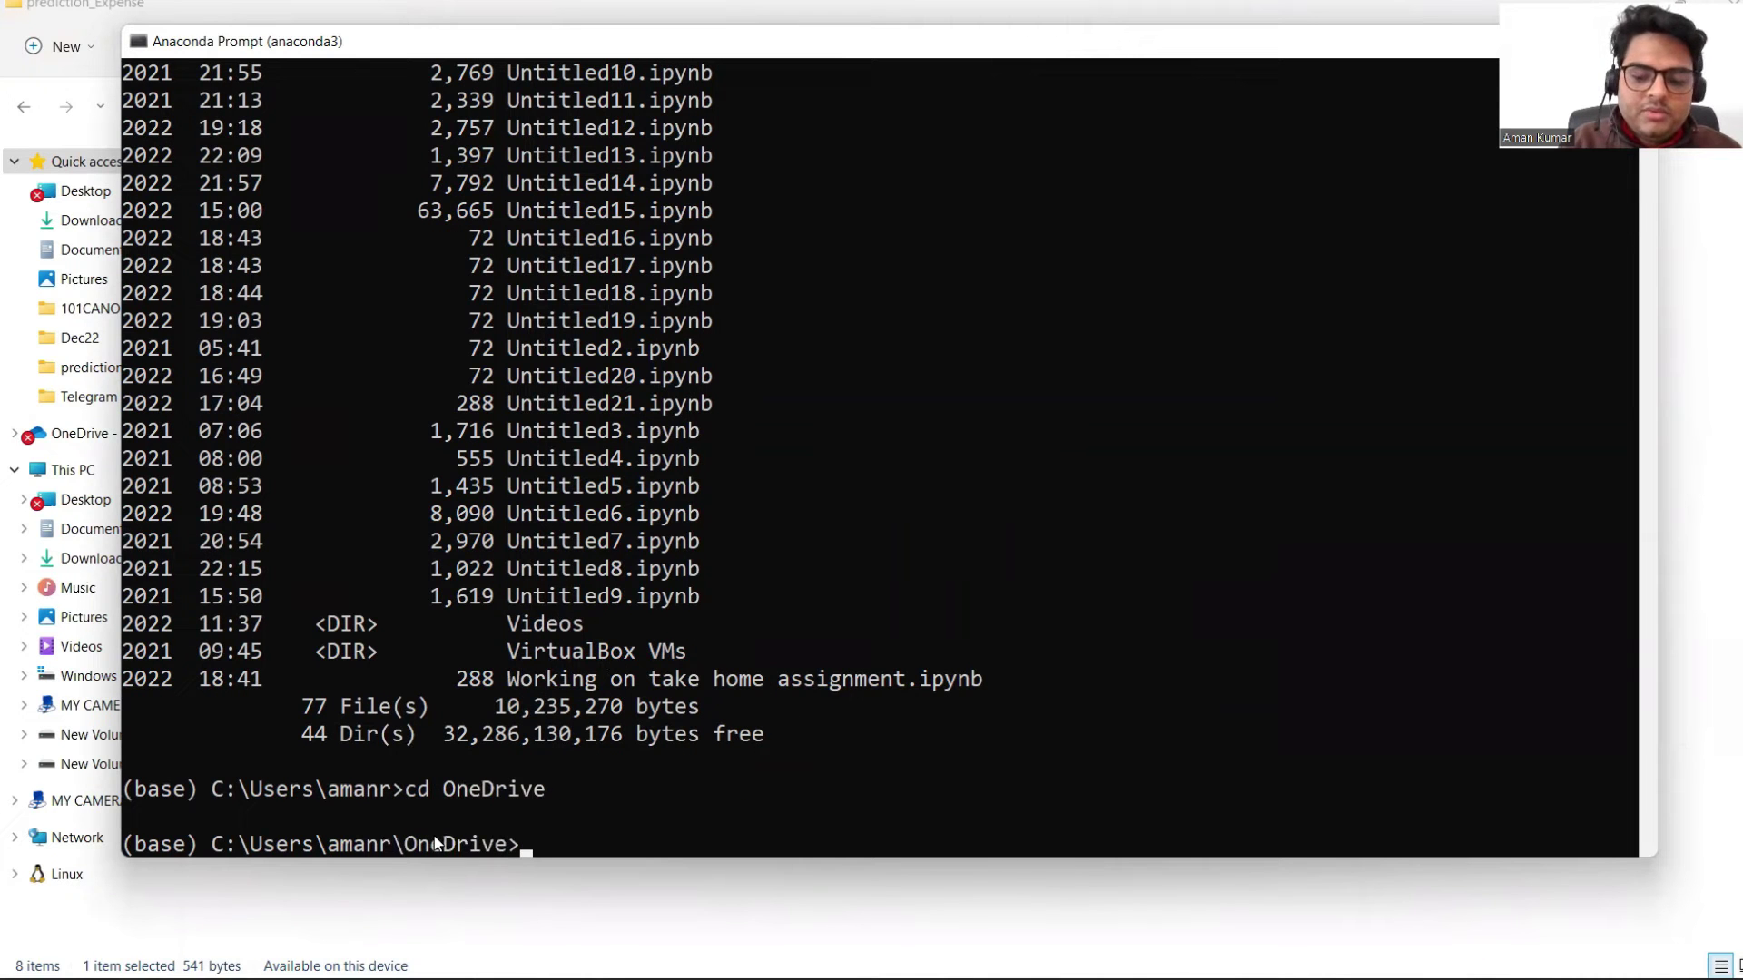
text(dir)
key(Return)
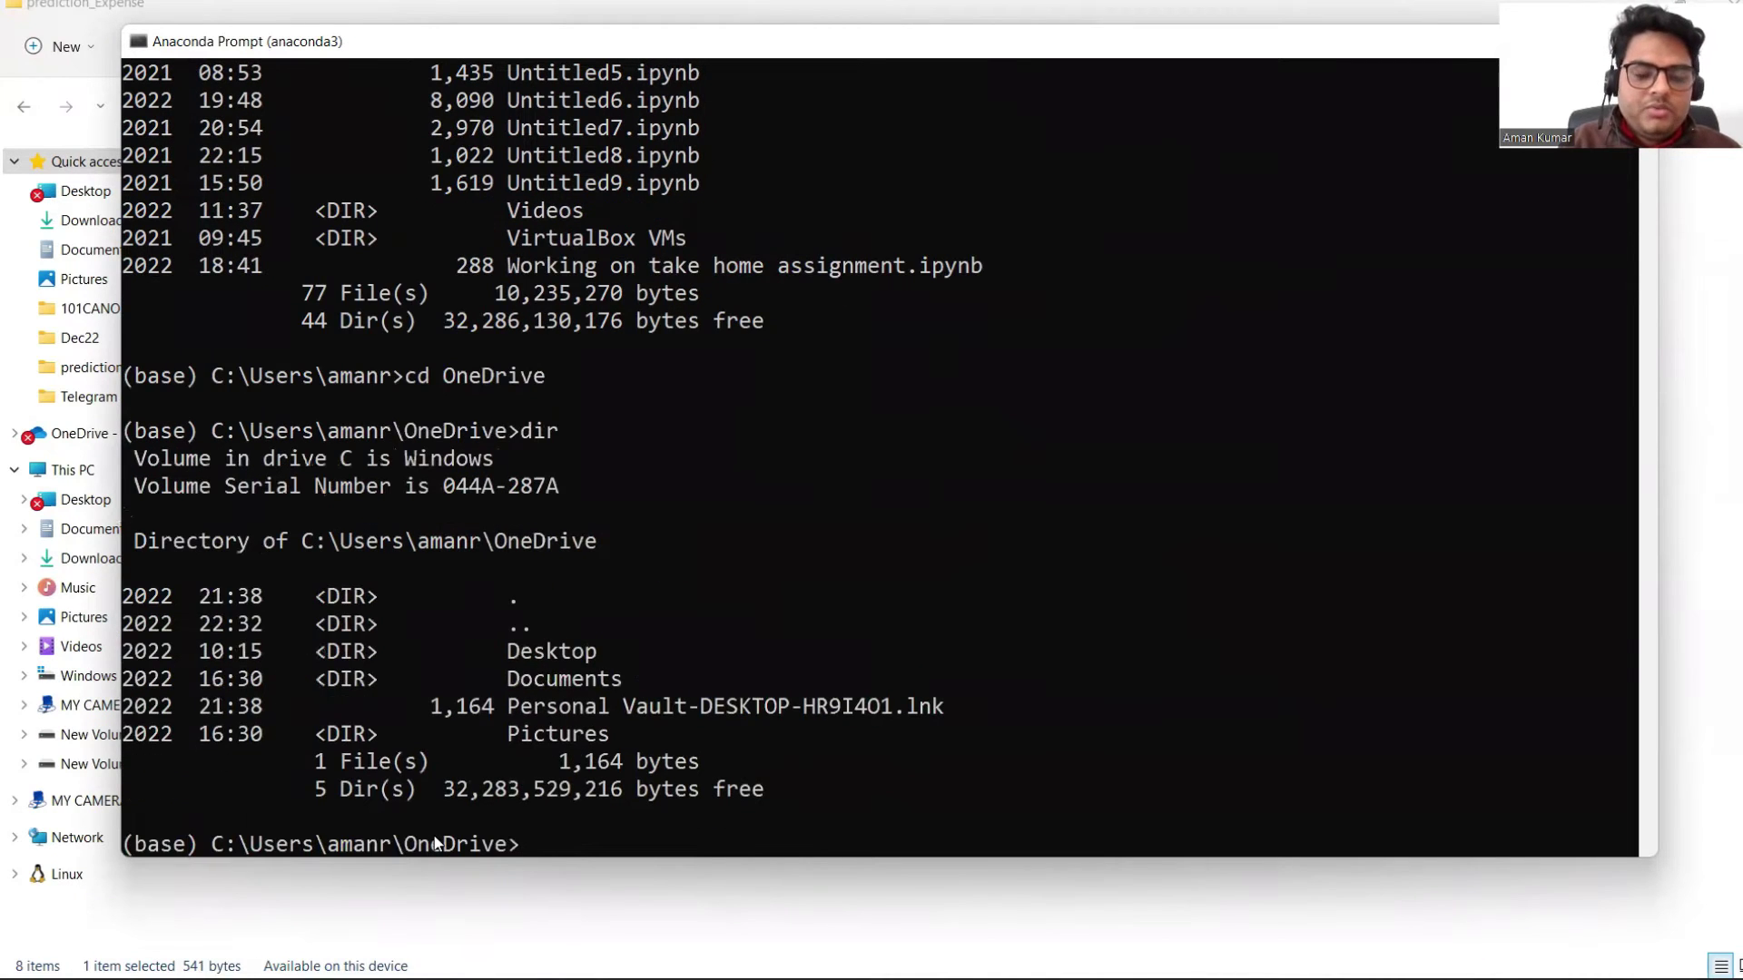
text(cd Desktop)
key(Return)
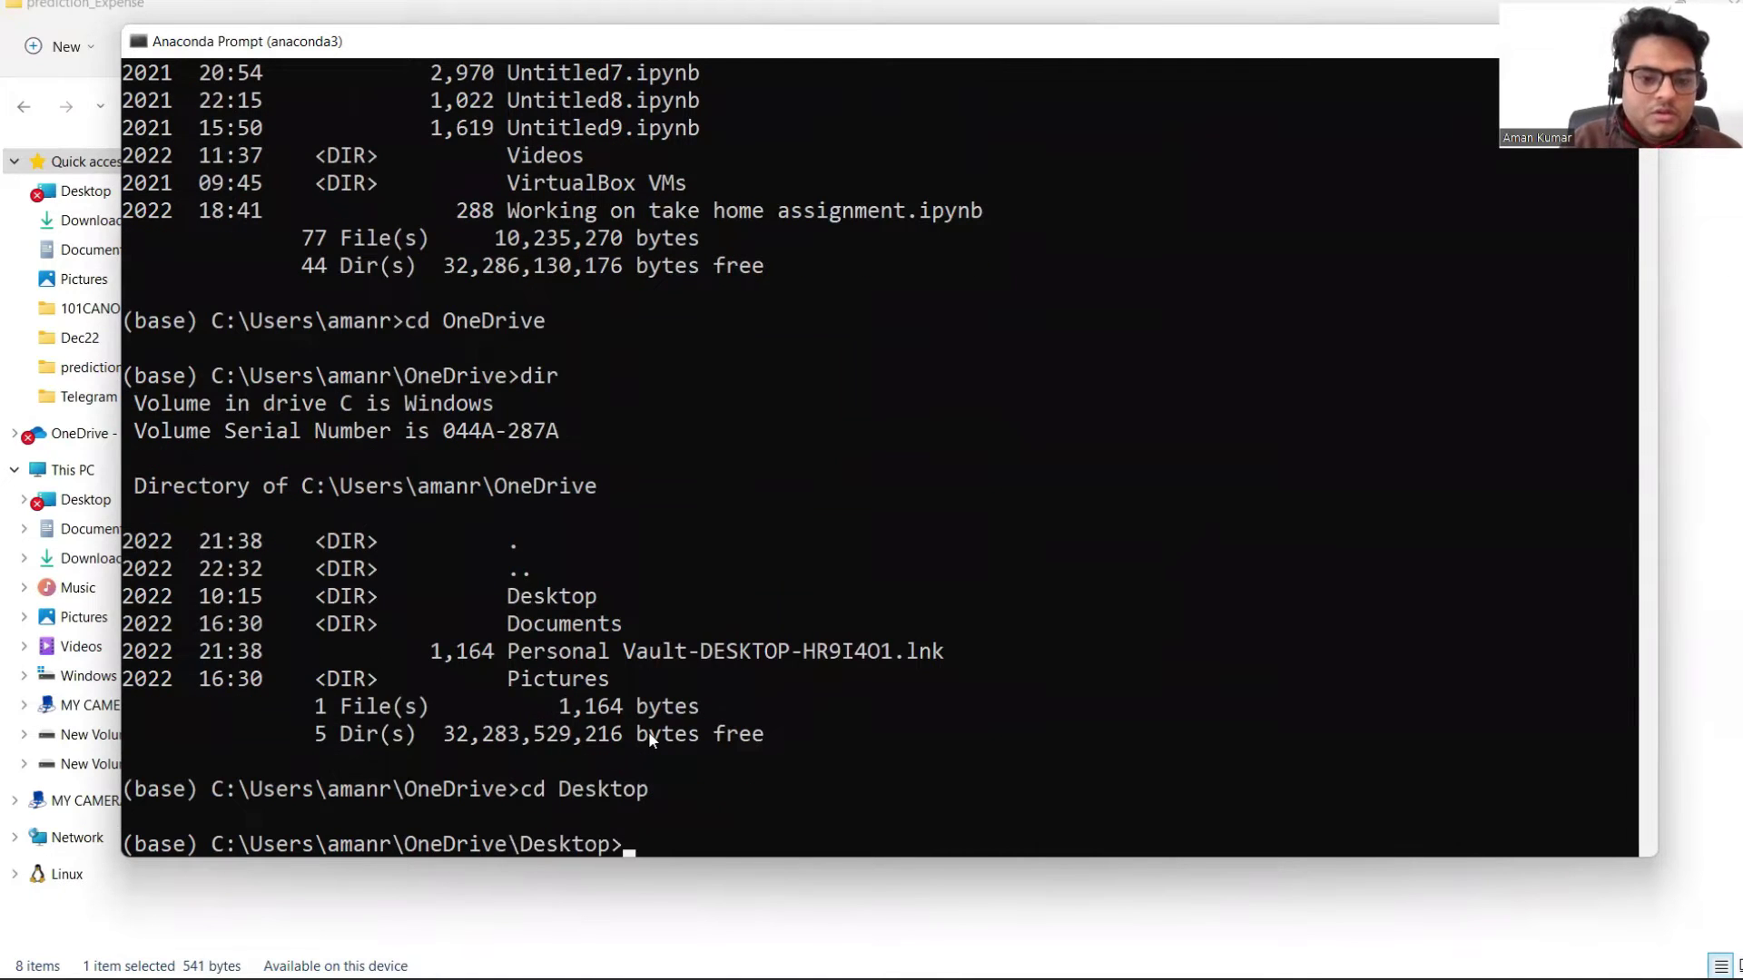
Step: Clear the screen, list the Desktop, and enter the extracted prediction_Expense folder
text(clear)
key(Return)
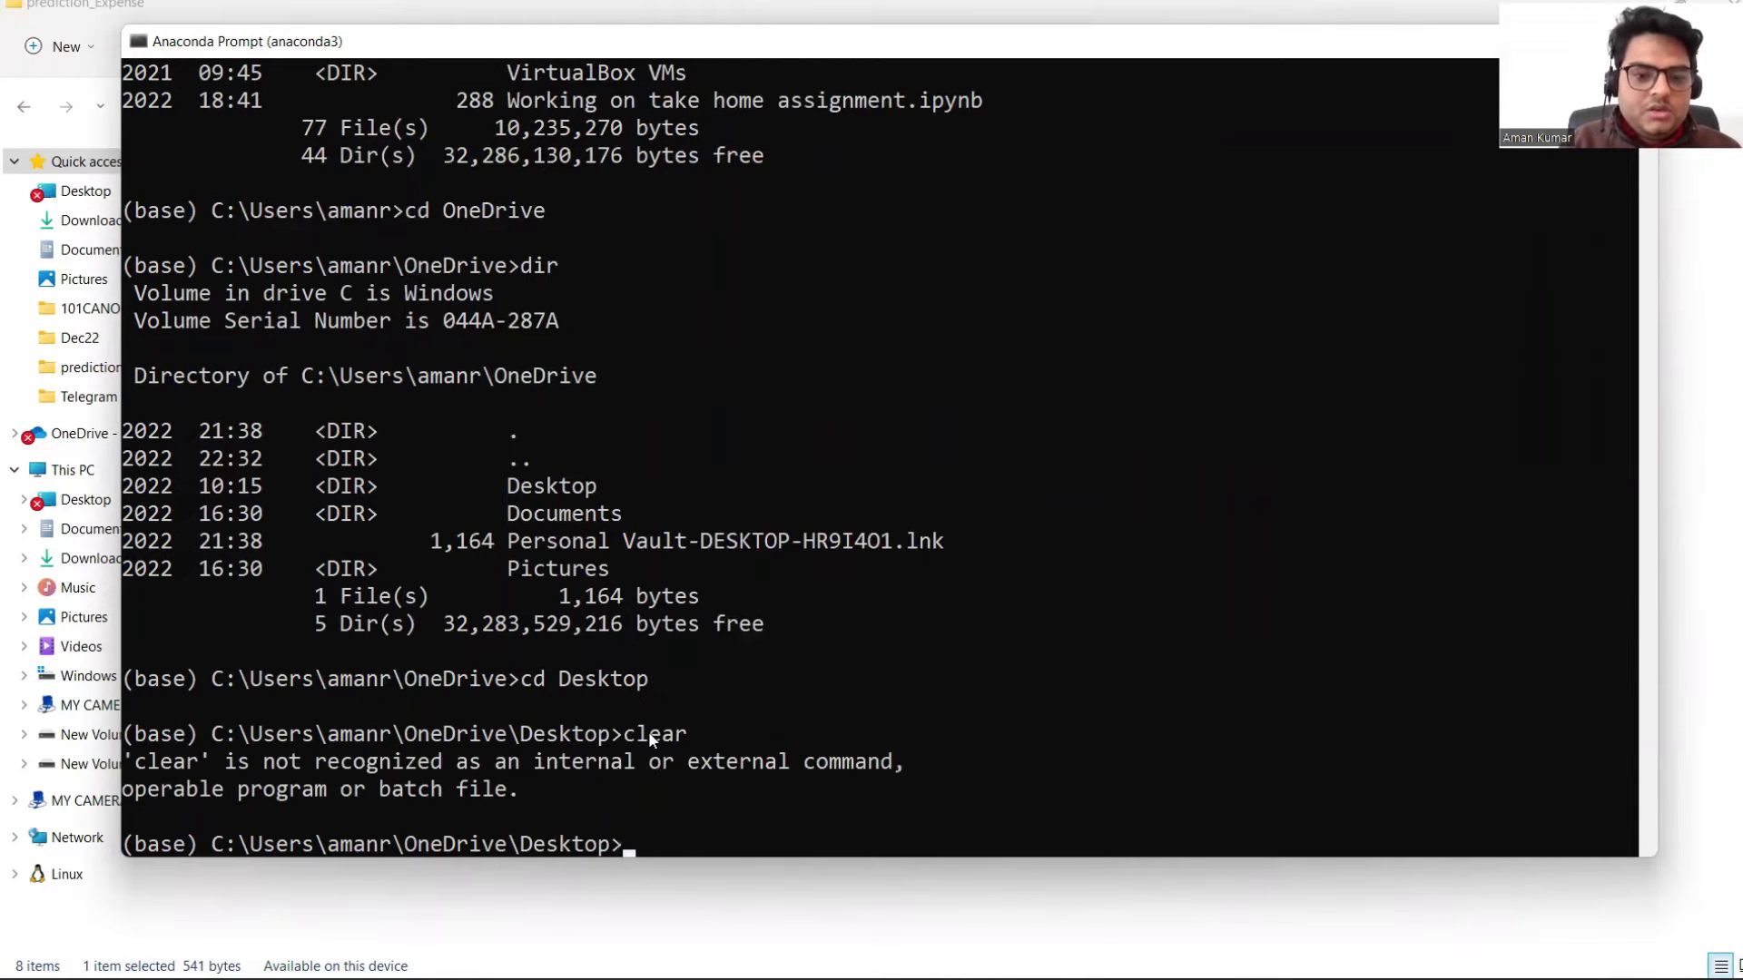
text(clr)
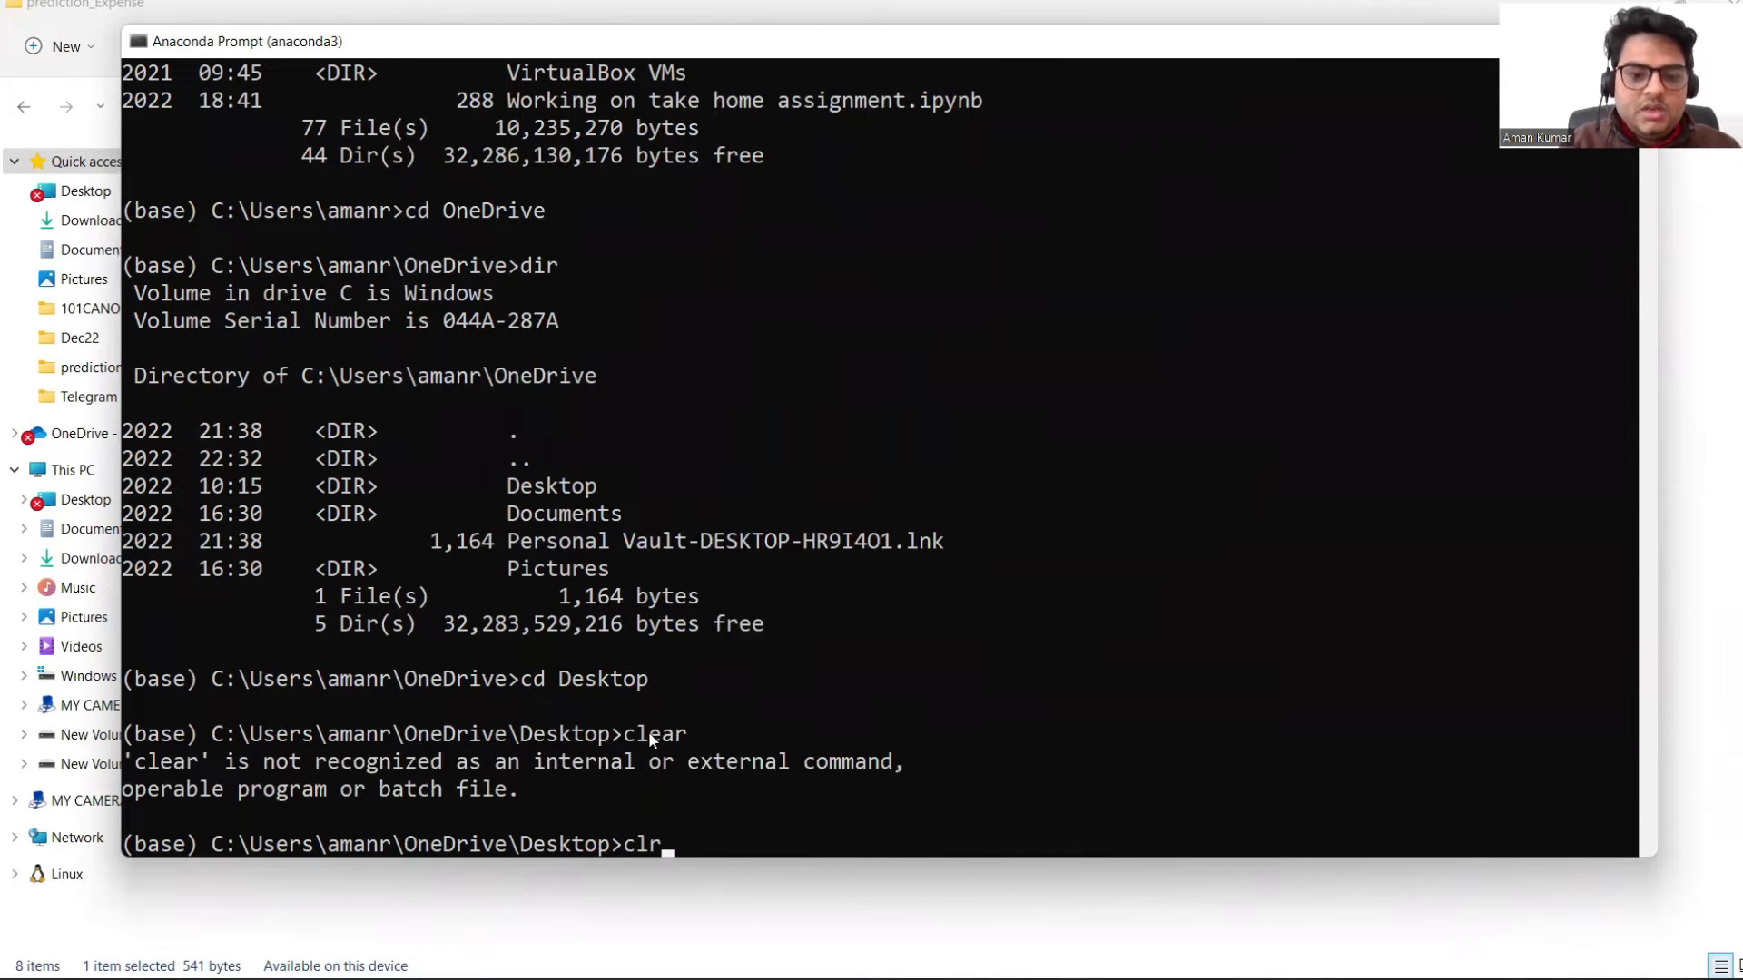
key(Return)
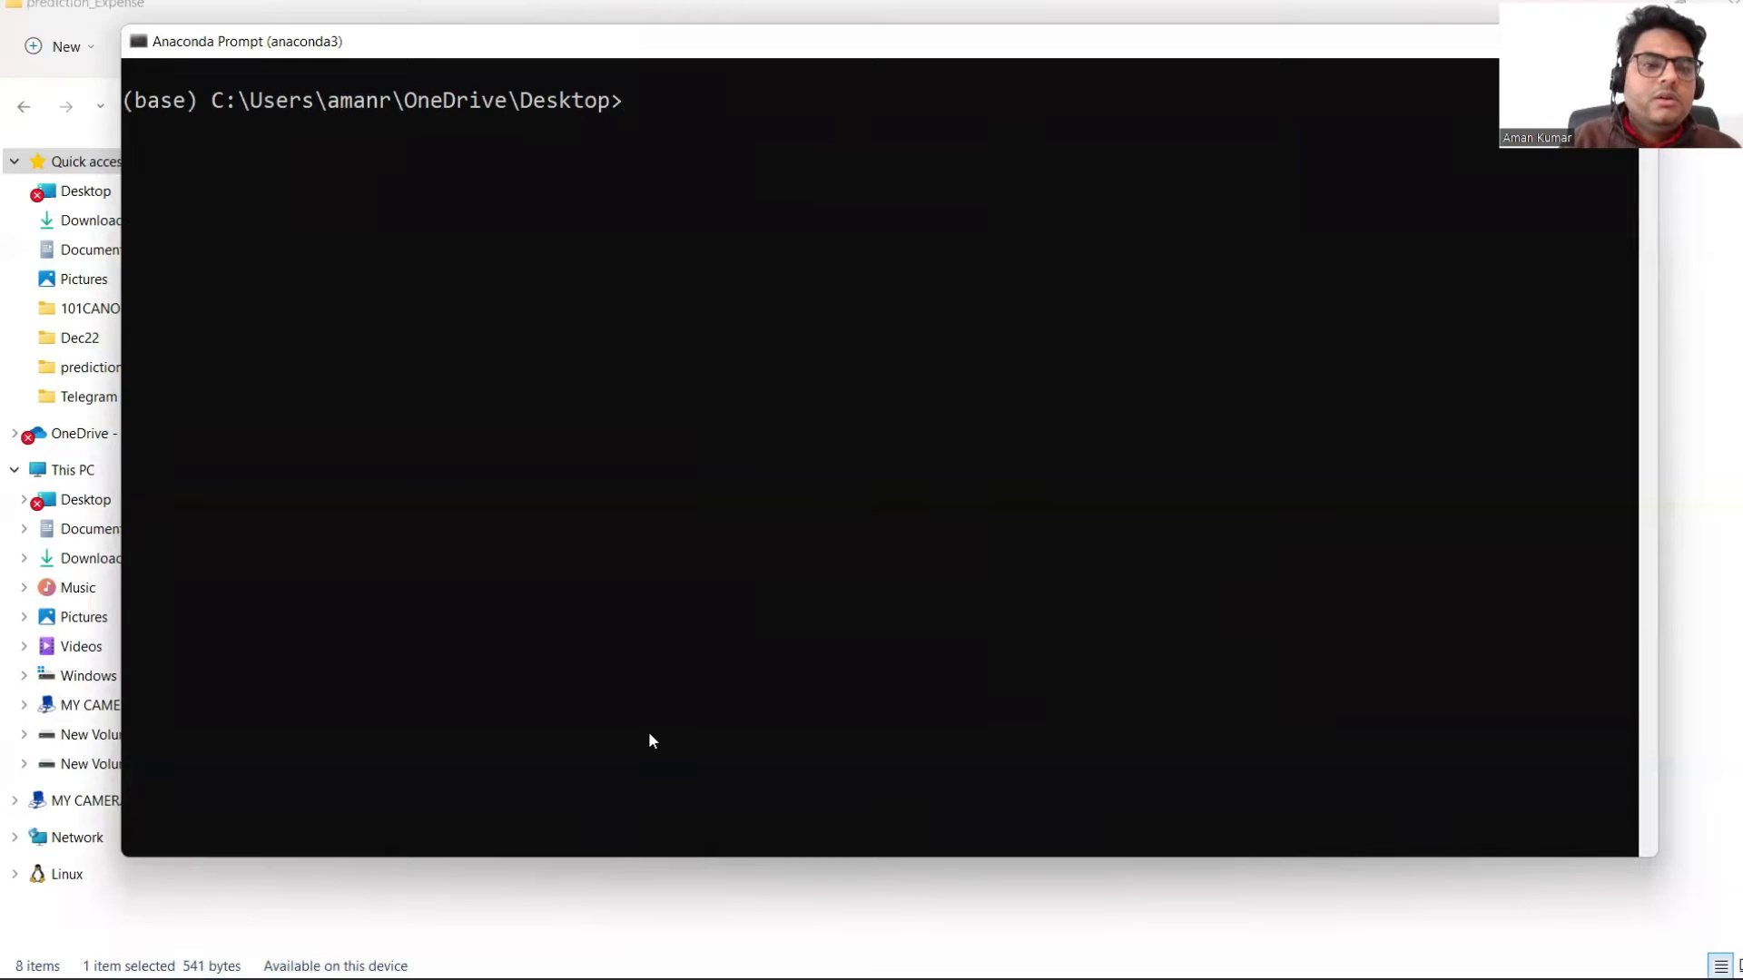
text(dir)
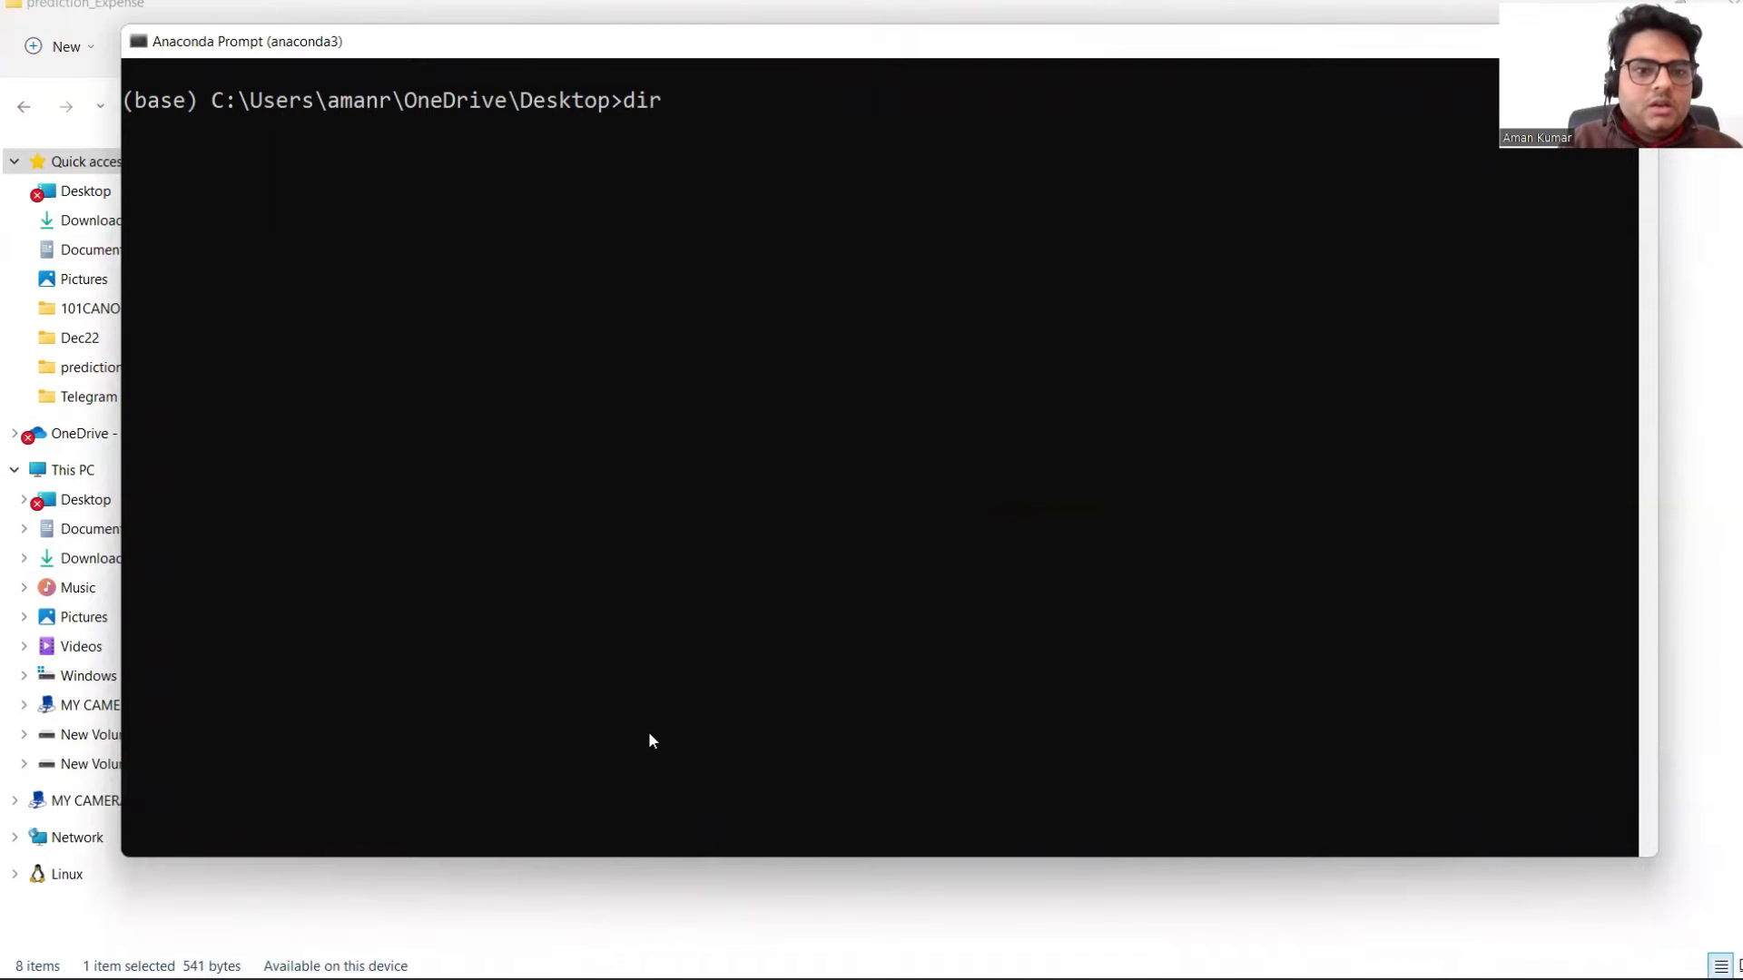
key(Return)
text(c)
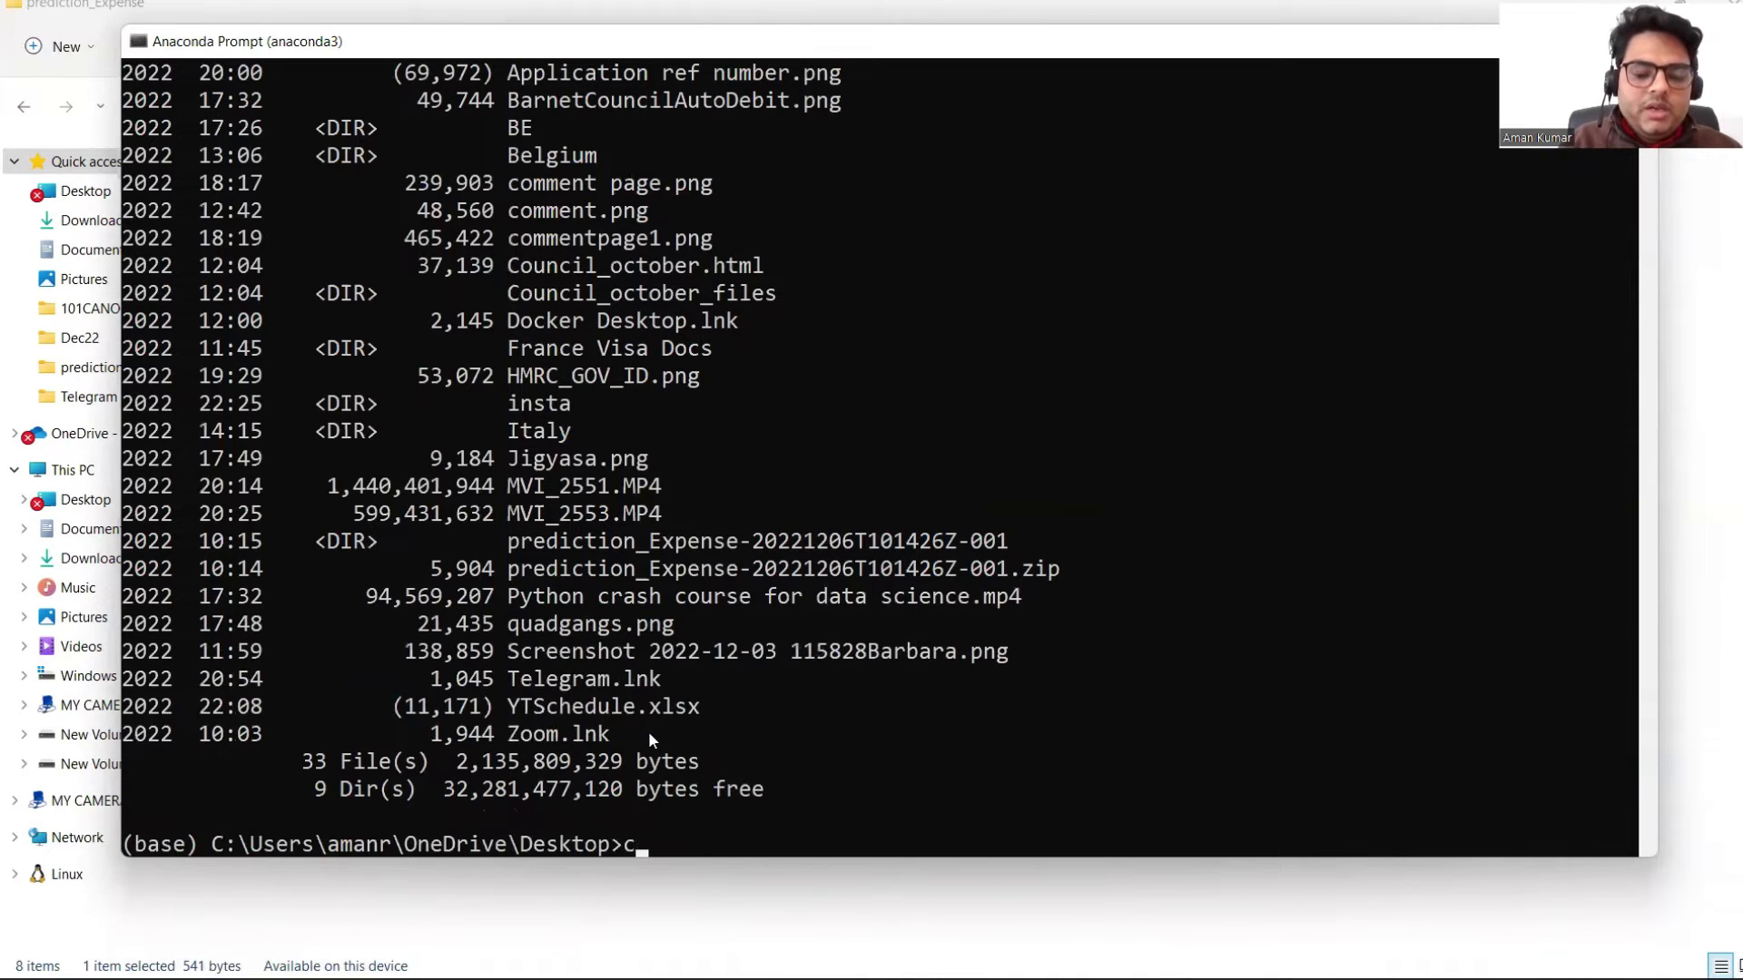
text(d pr)
key(Tab)
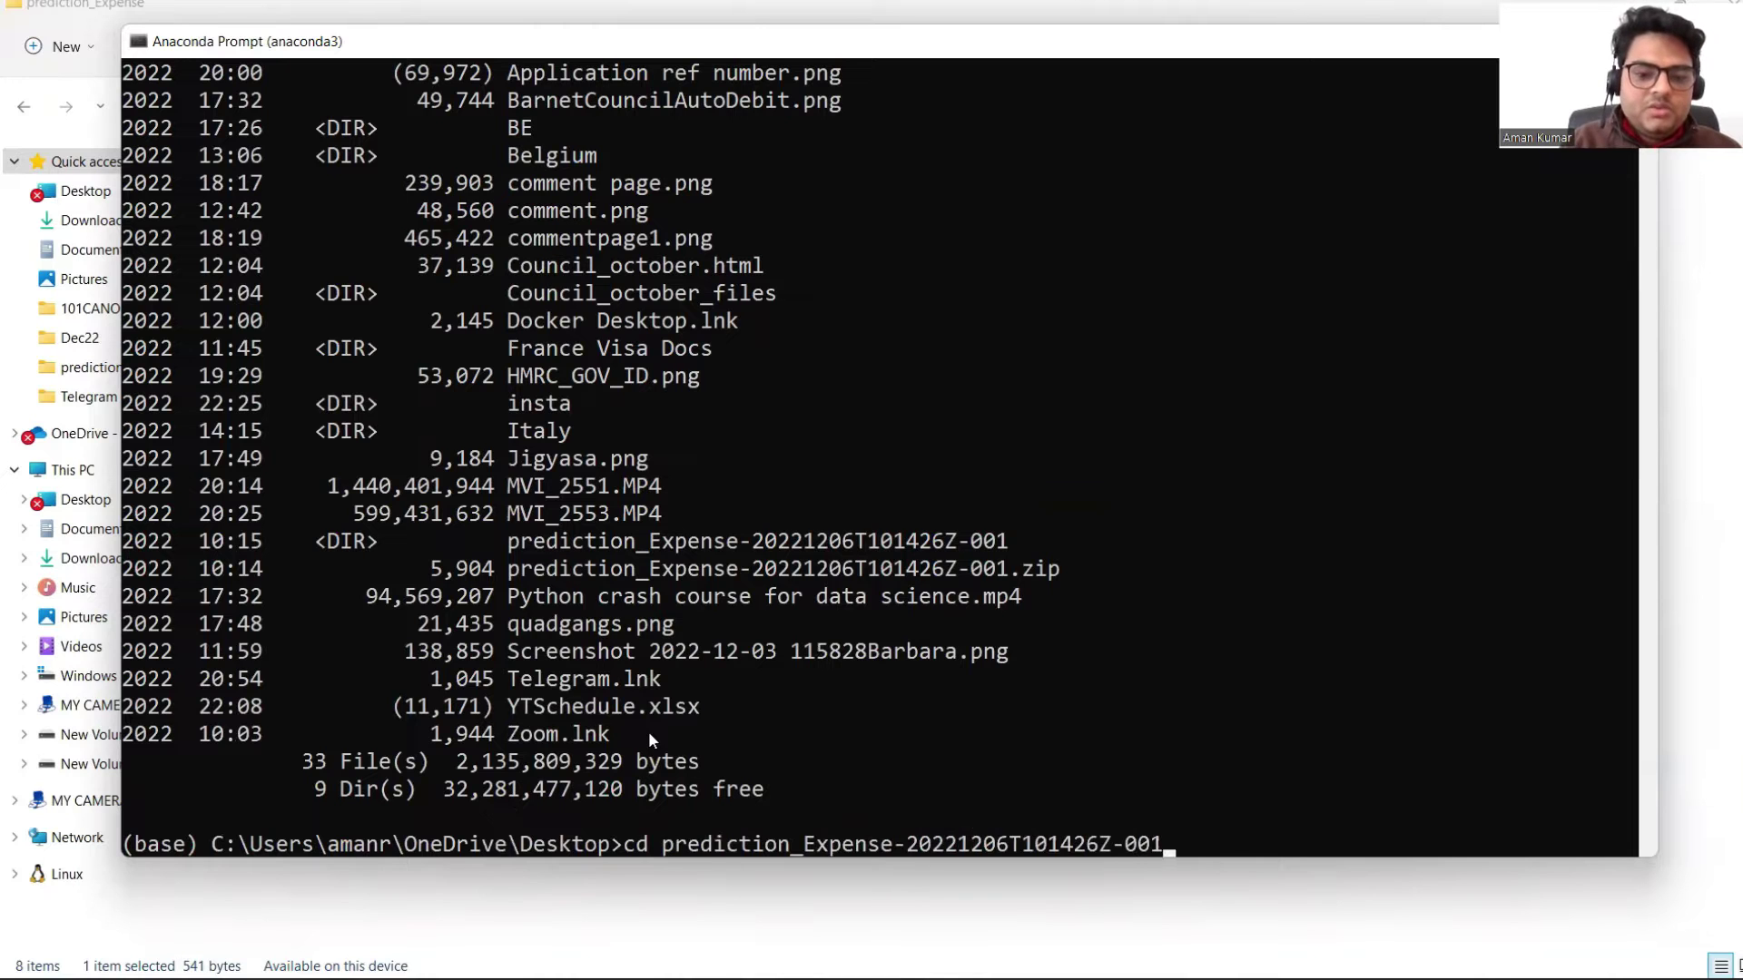
key(Return)
Step: Move into the inner prediction_Expense folder and list app.py, model.pkl and the other project files
text(cls)
key(Return)
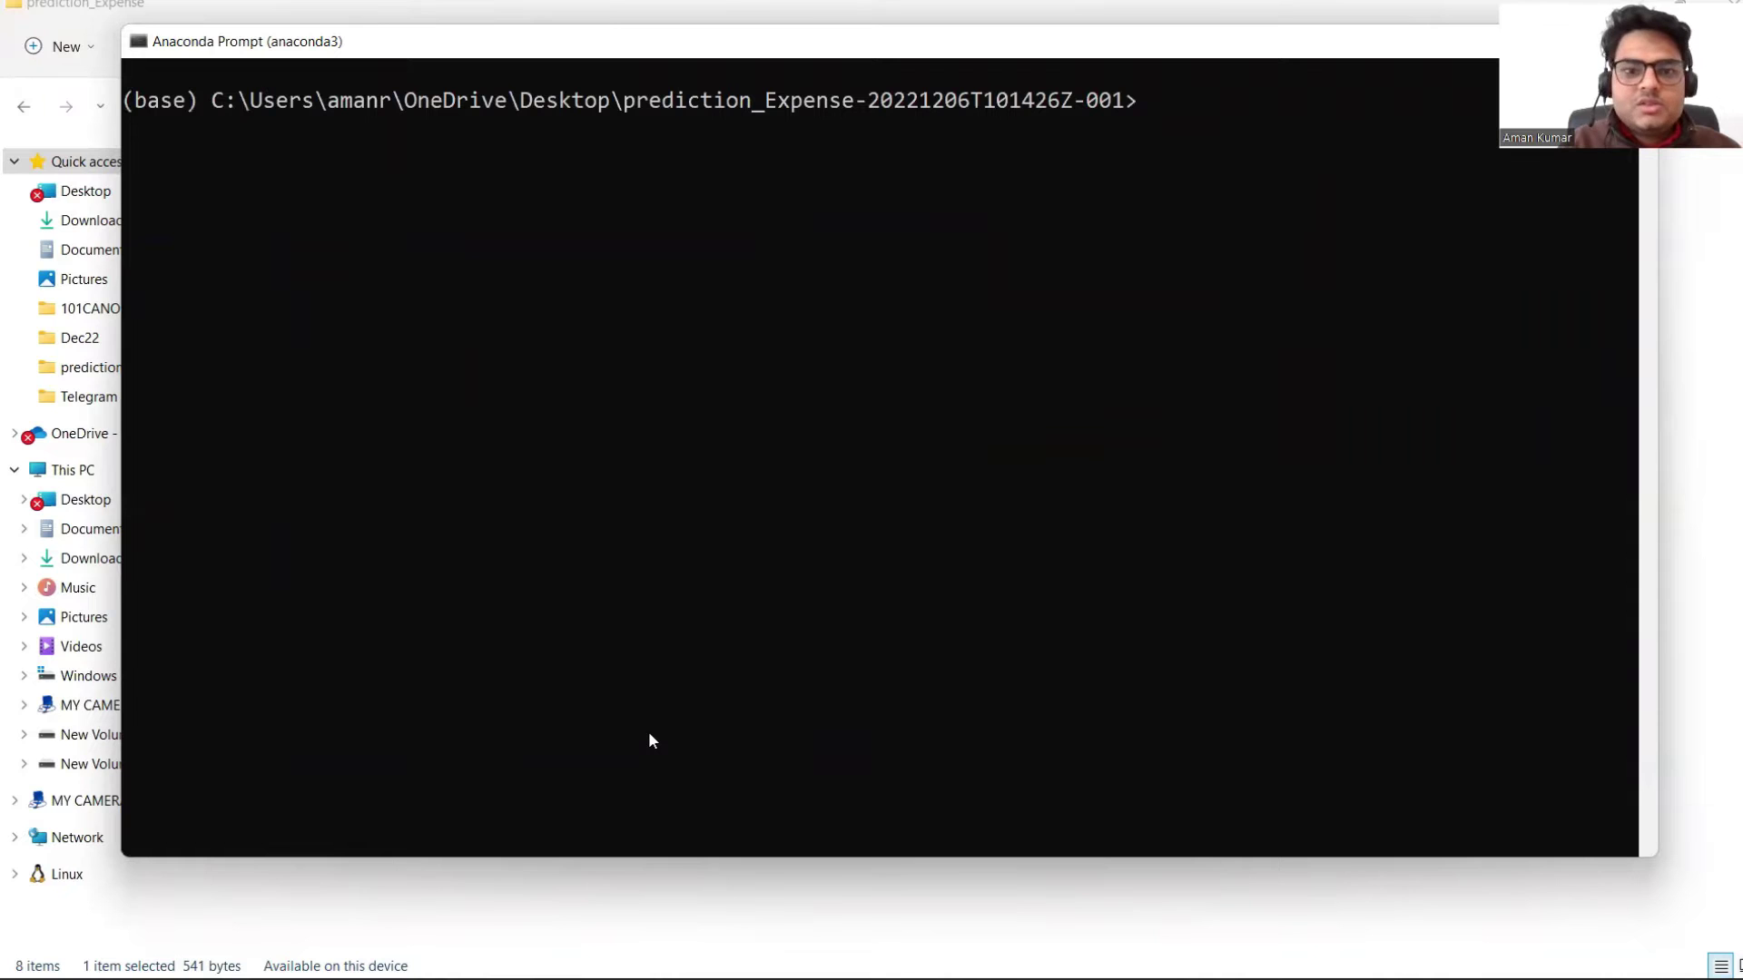
text(dir)
key(Return)
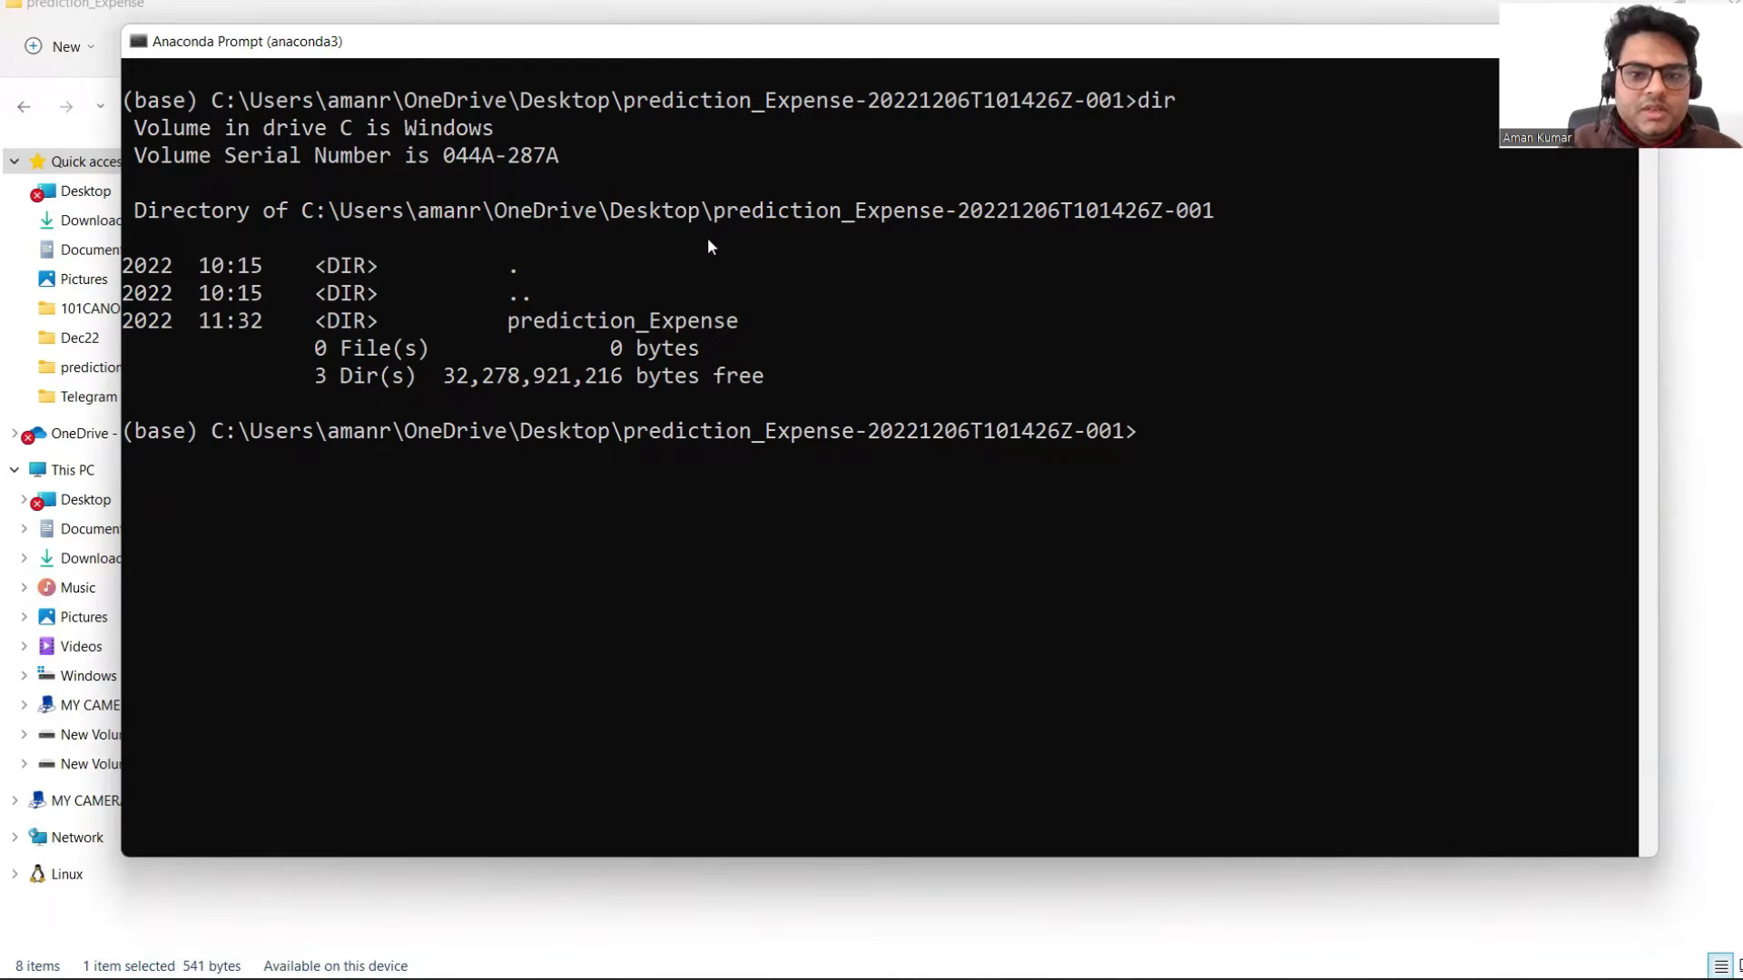
text(cd prediction_Expense)
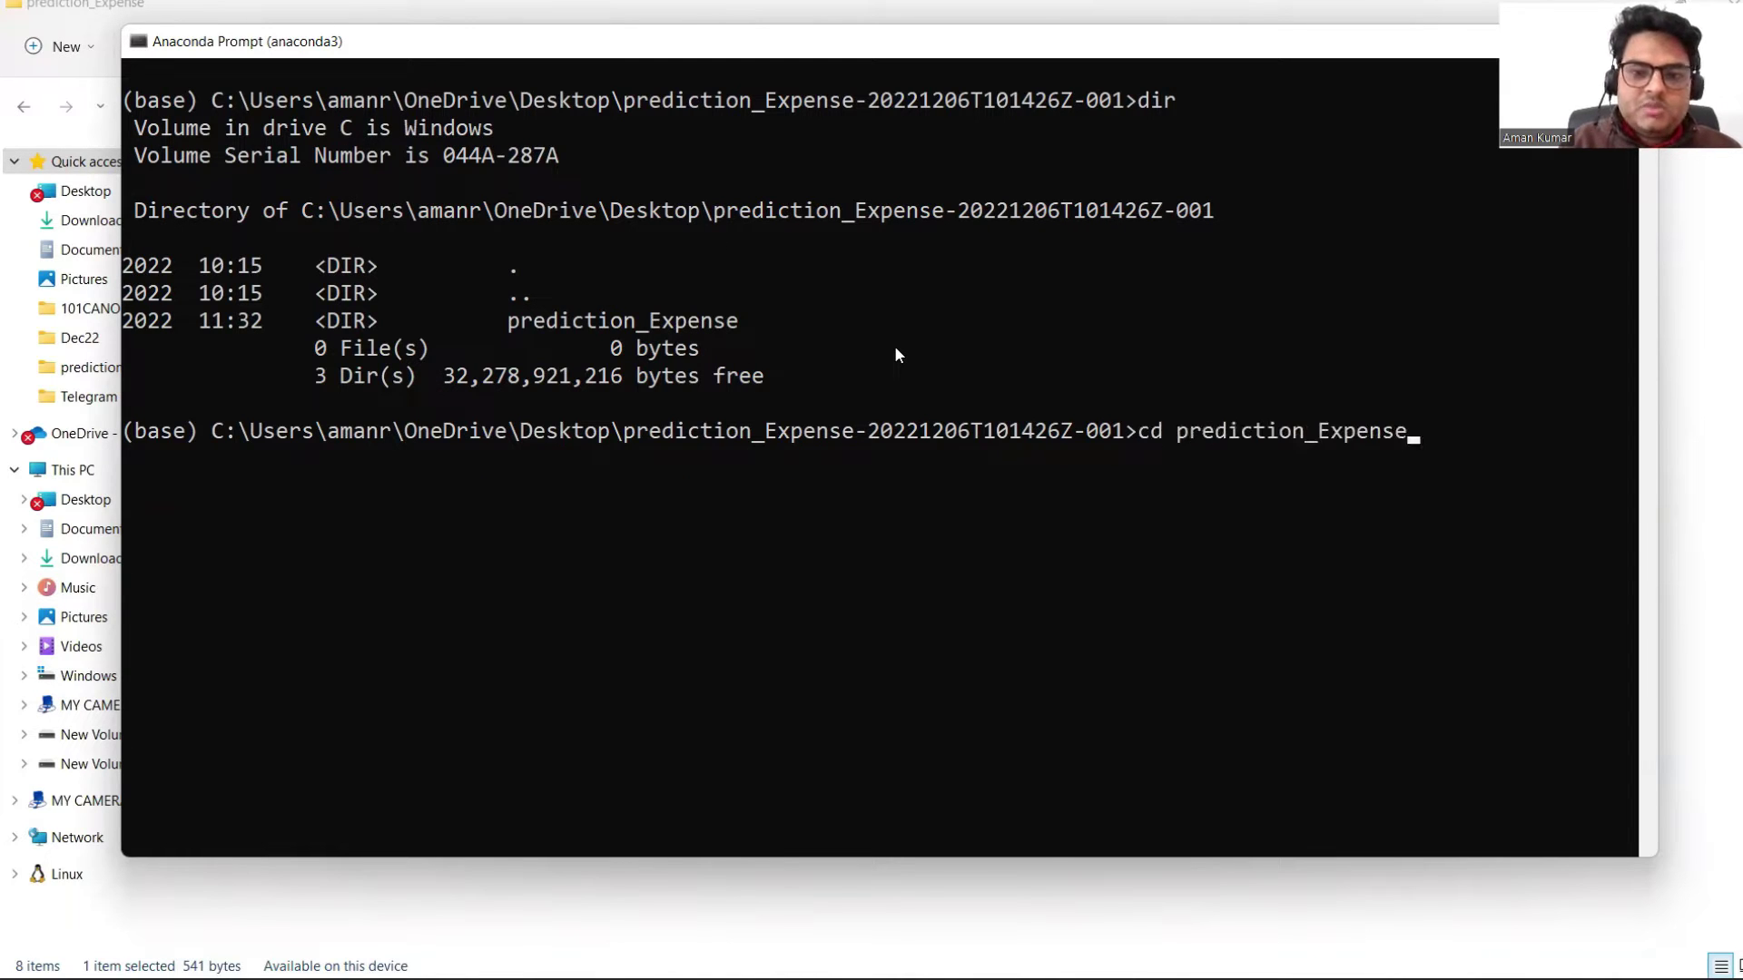
key(Return)
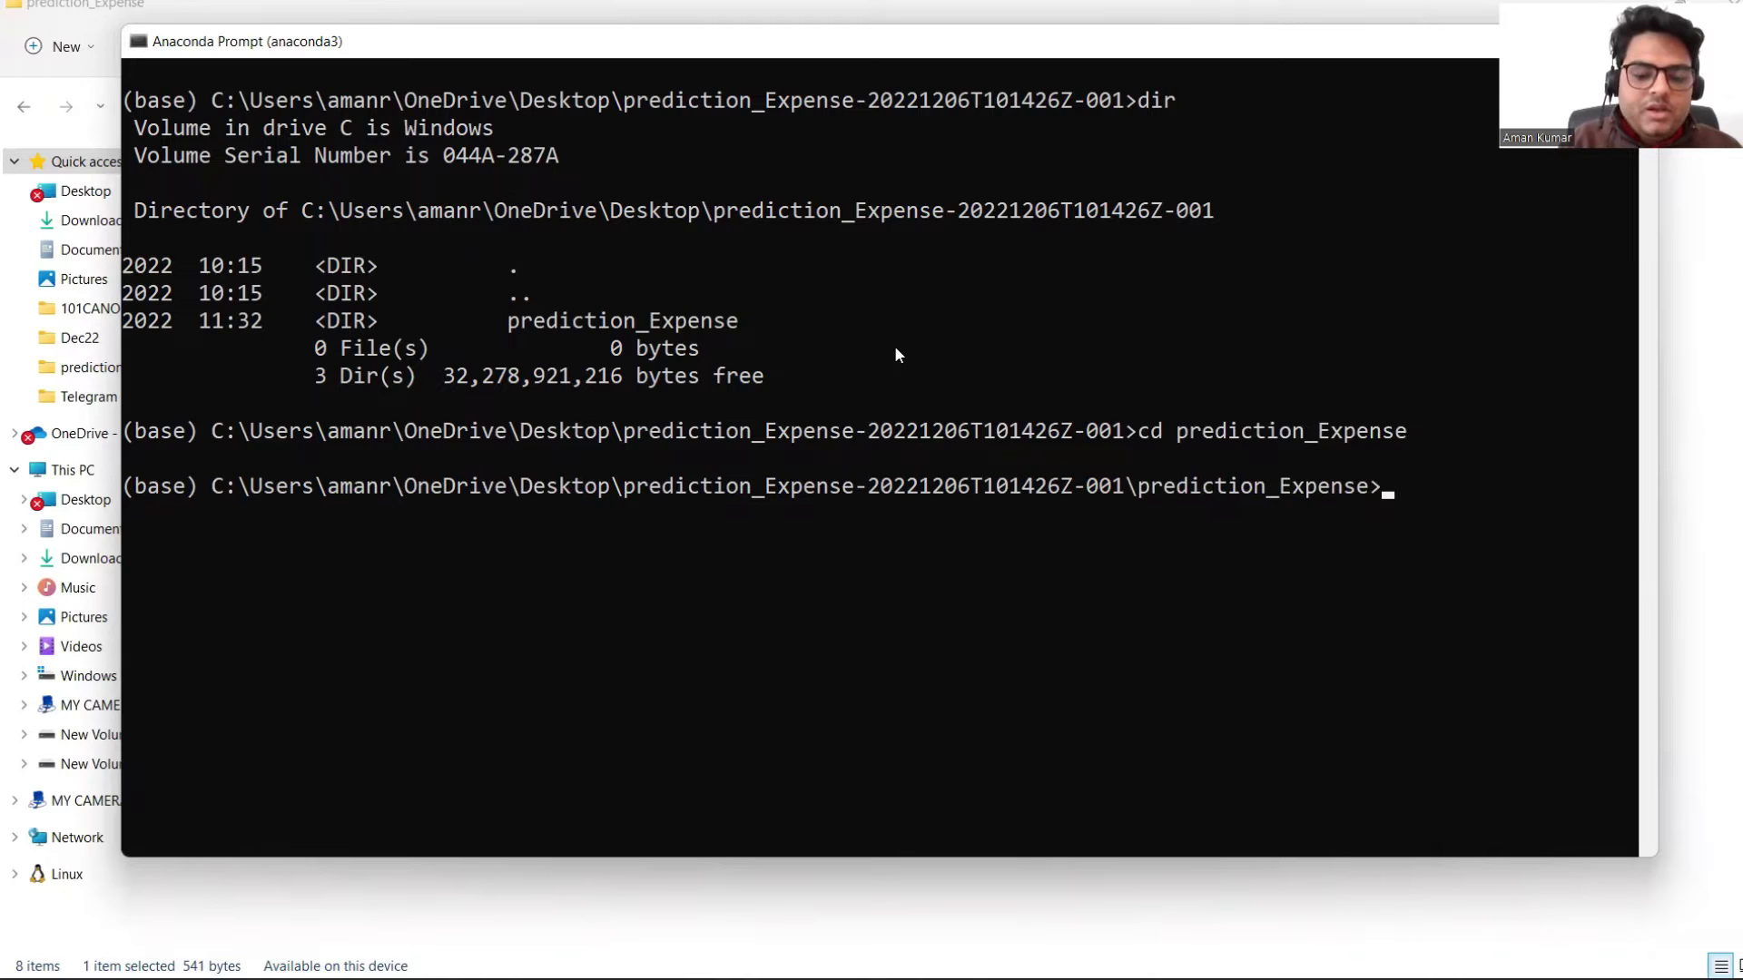
text(dir)
key(Return)
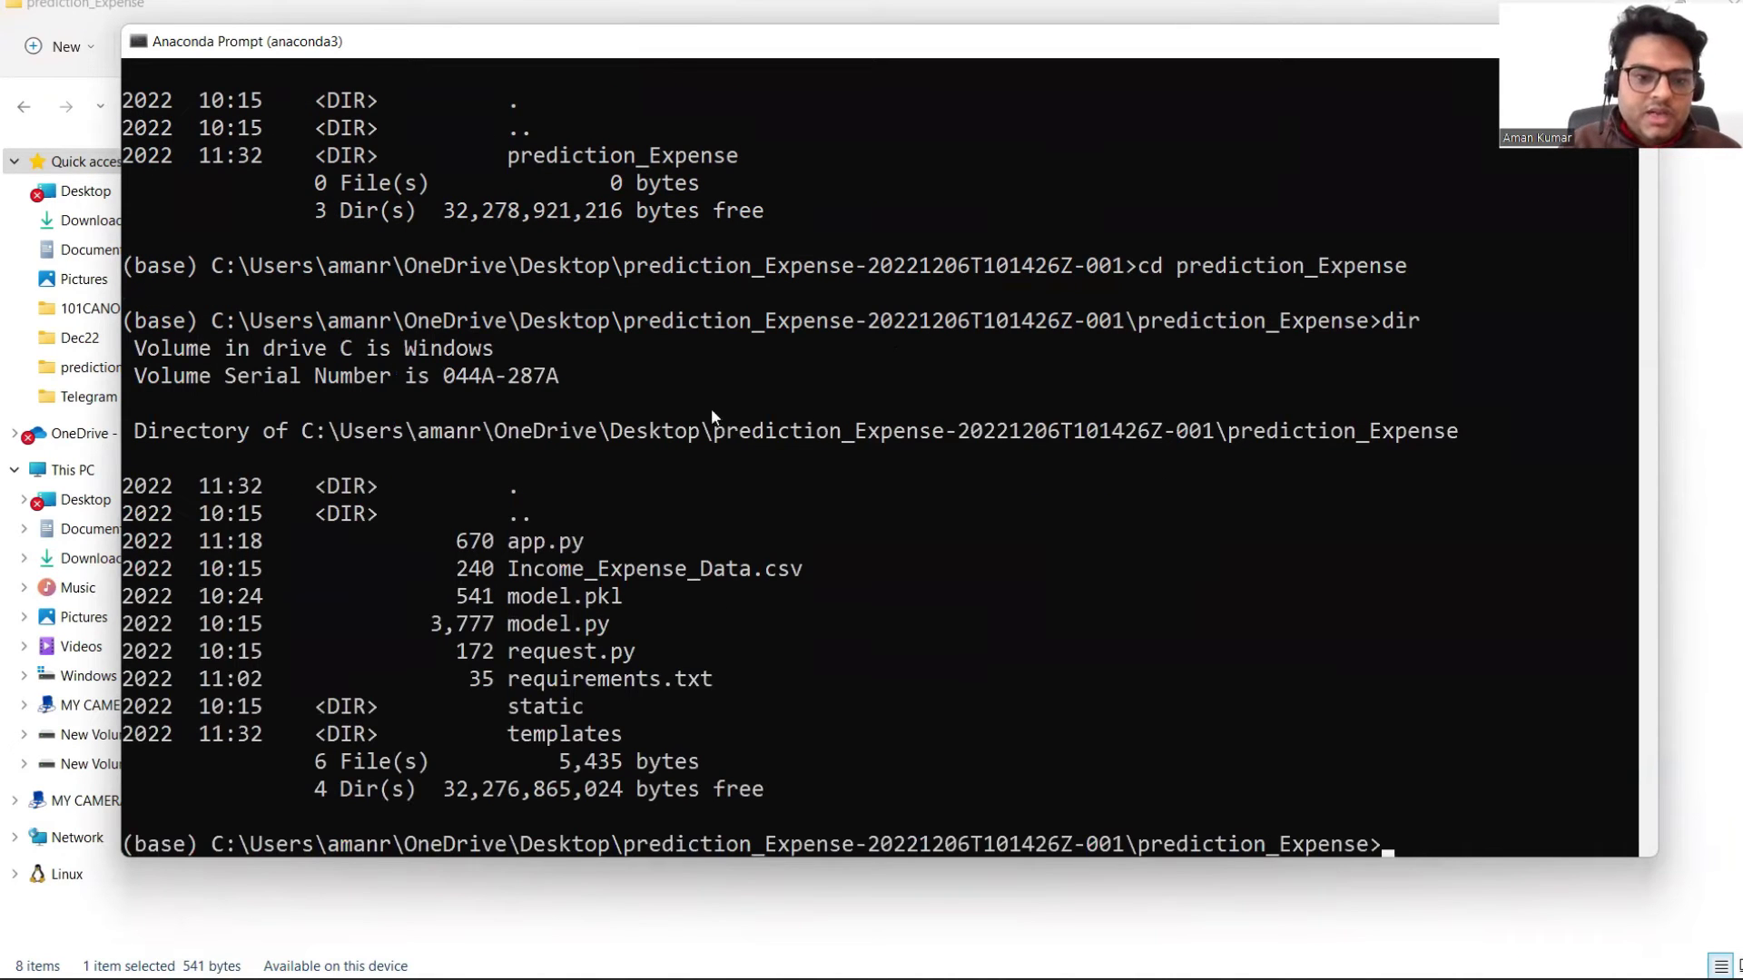
drag(445, 53, 485, 67)
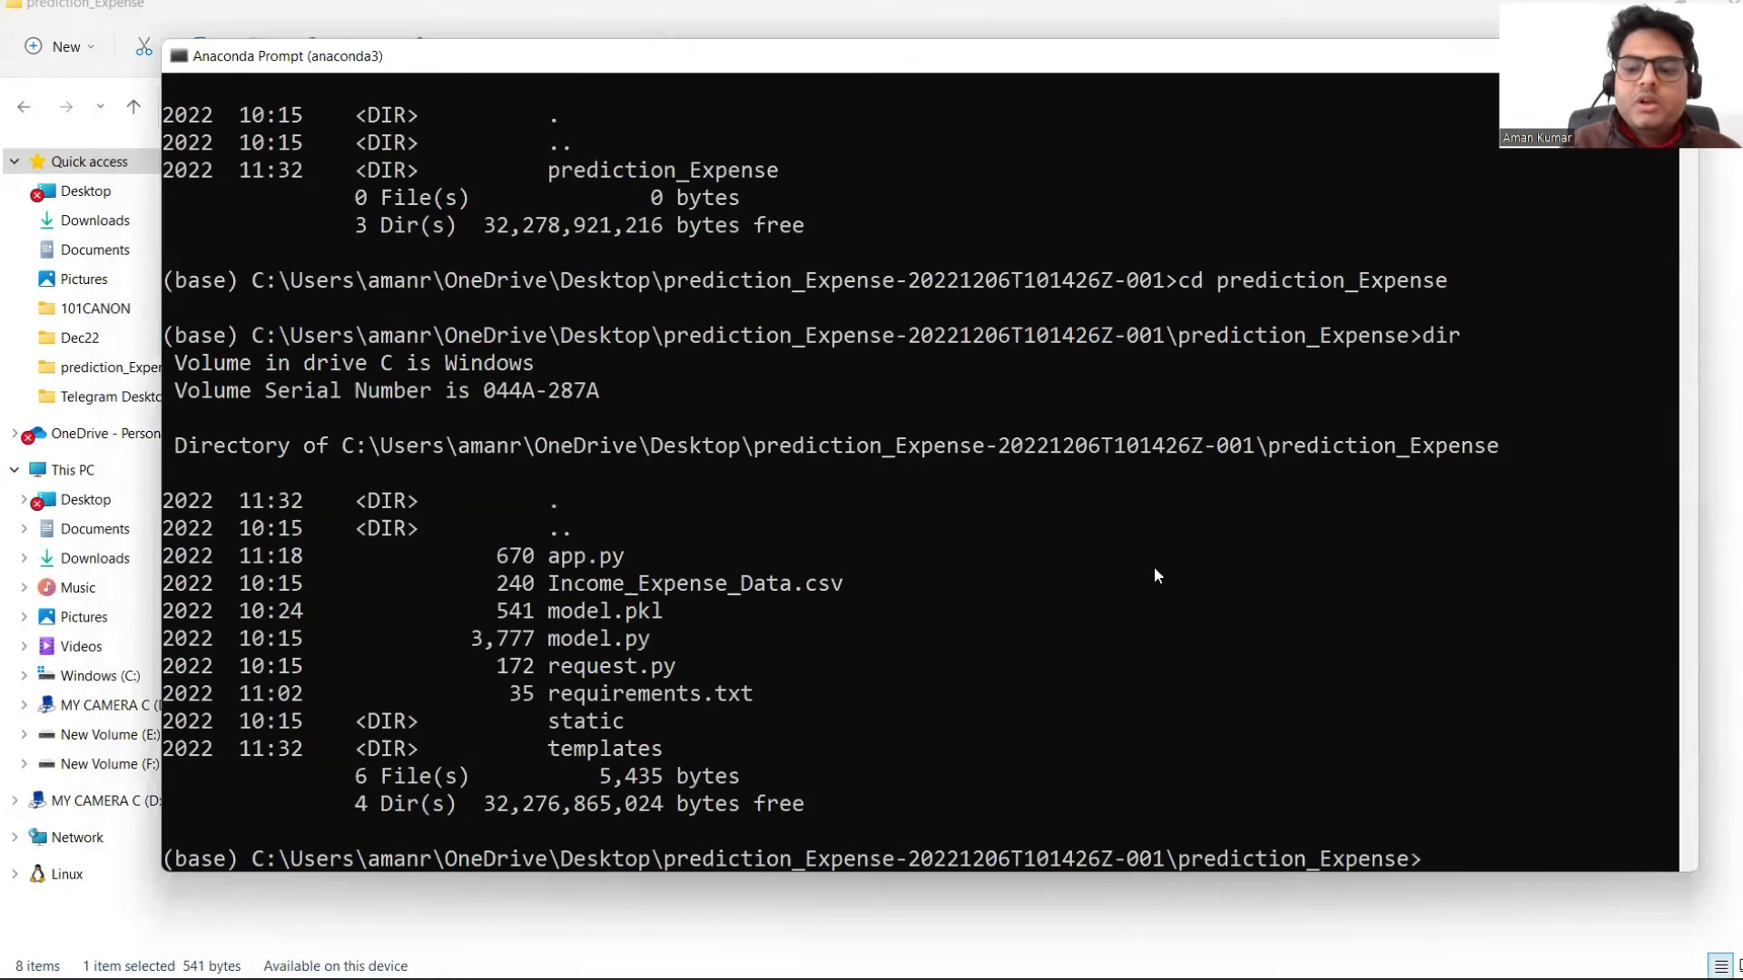
text(cls)
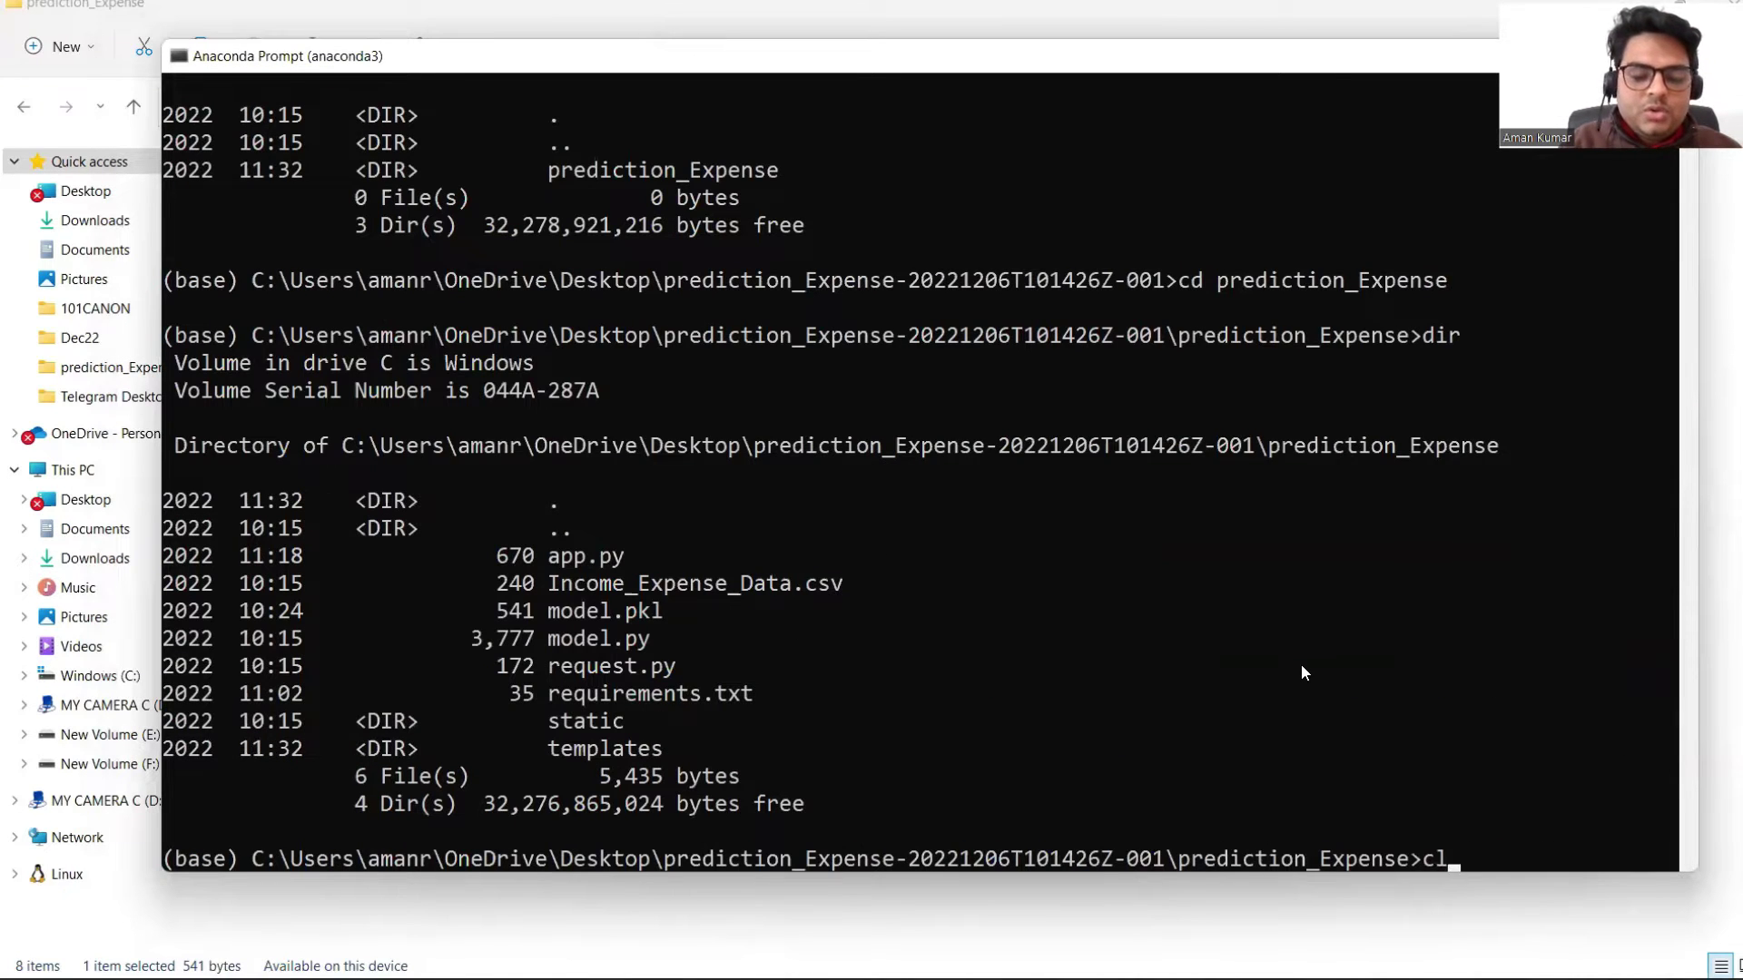
key(Return)
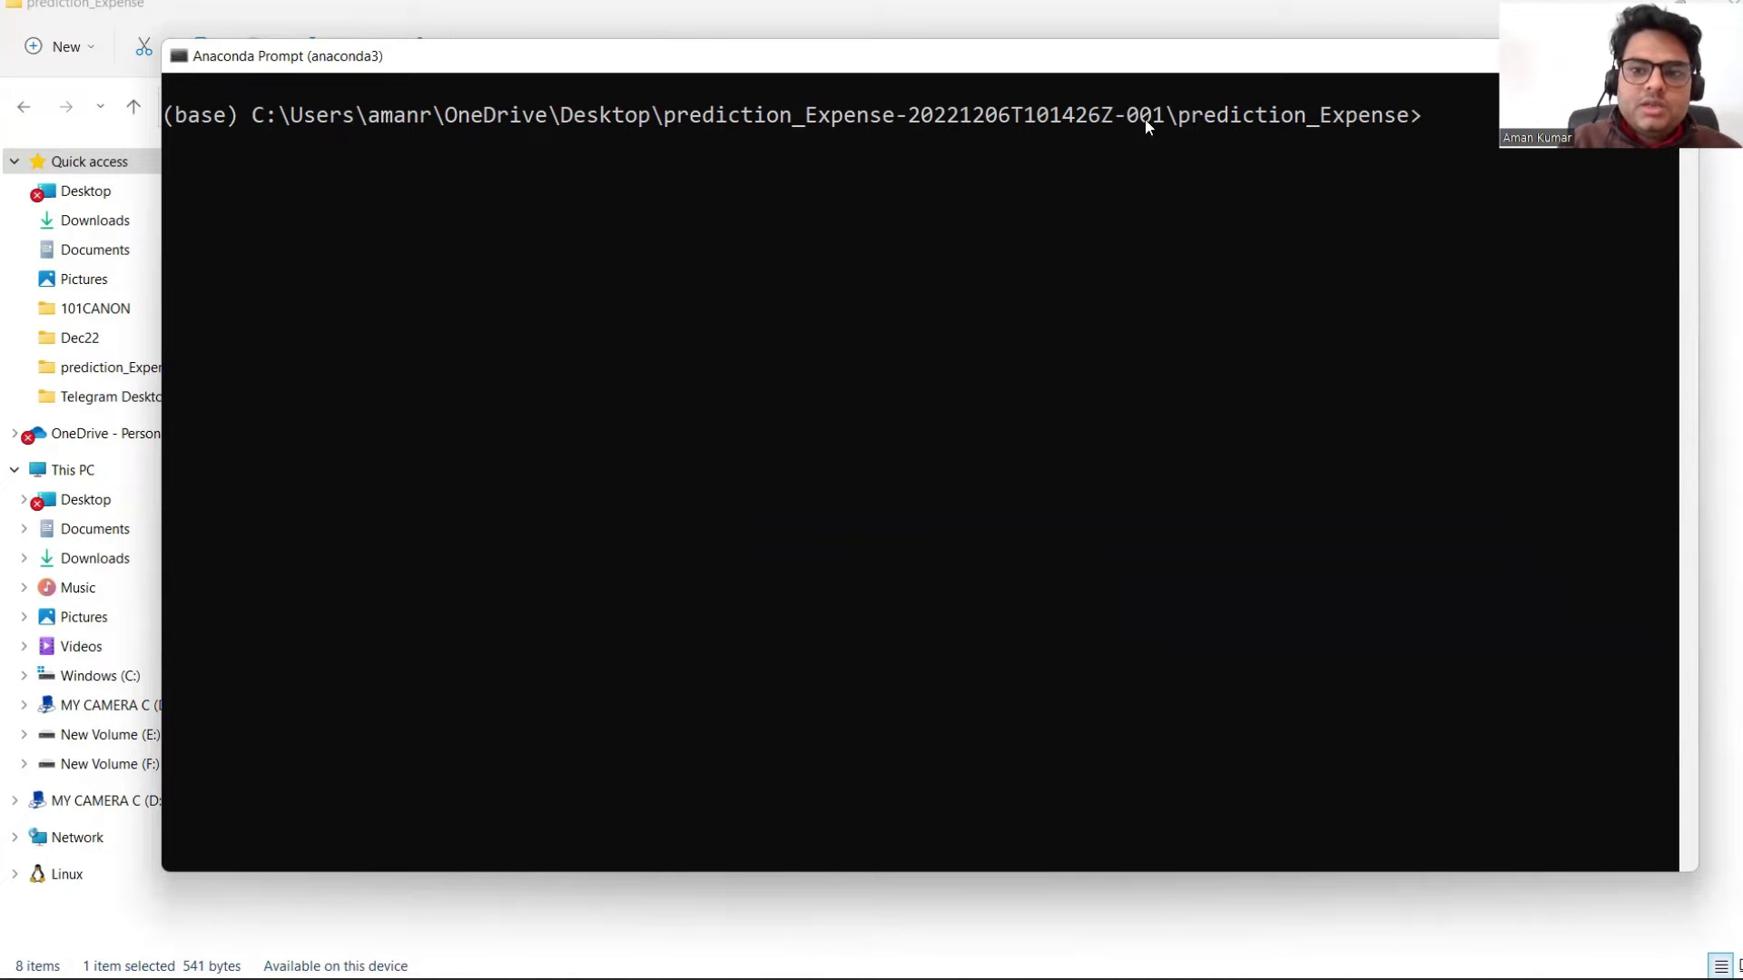
drag(1096, 69, 913, 38)
text(python)
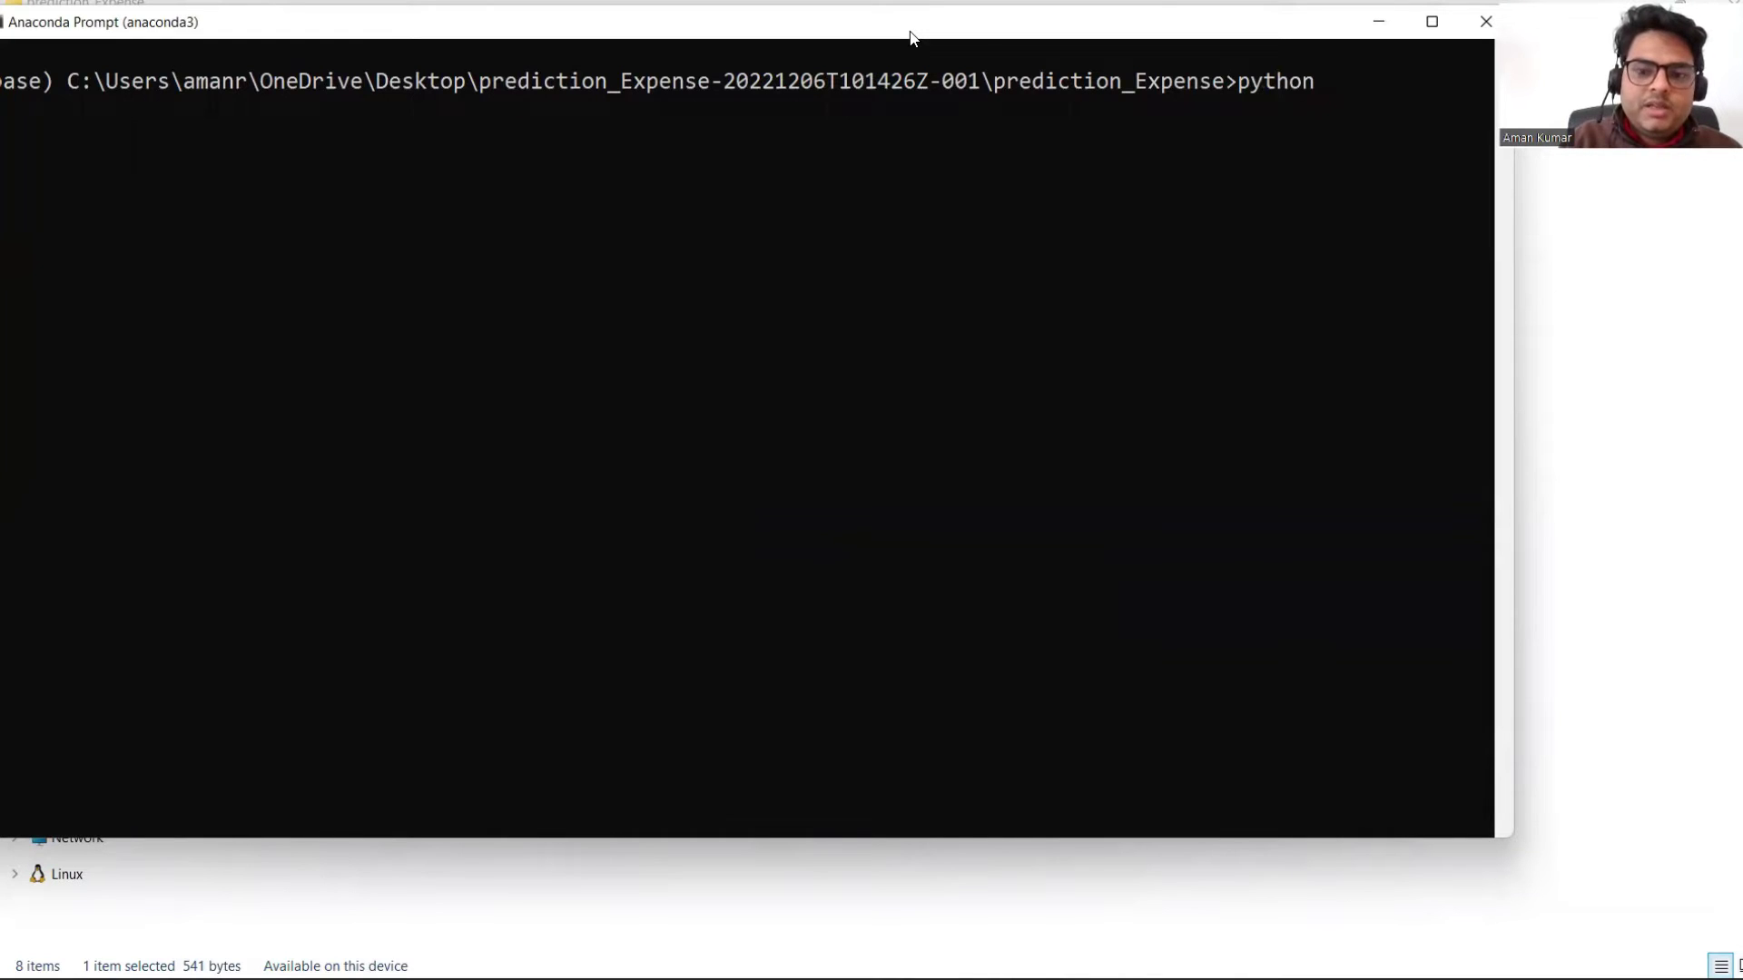
text( app.pt)
key(BackSpace)
text(y)
key(Return)
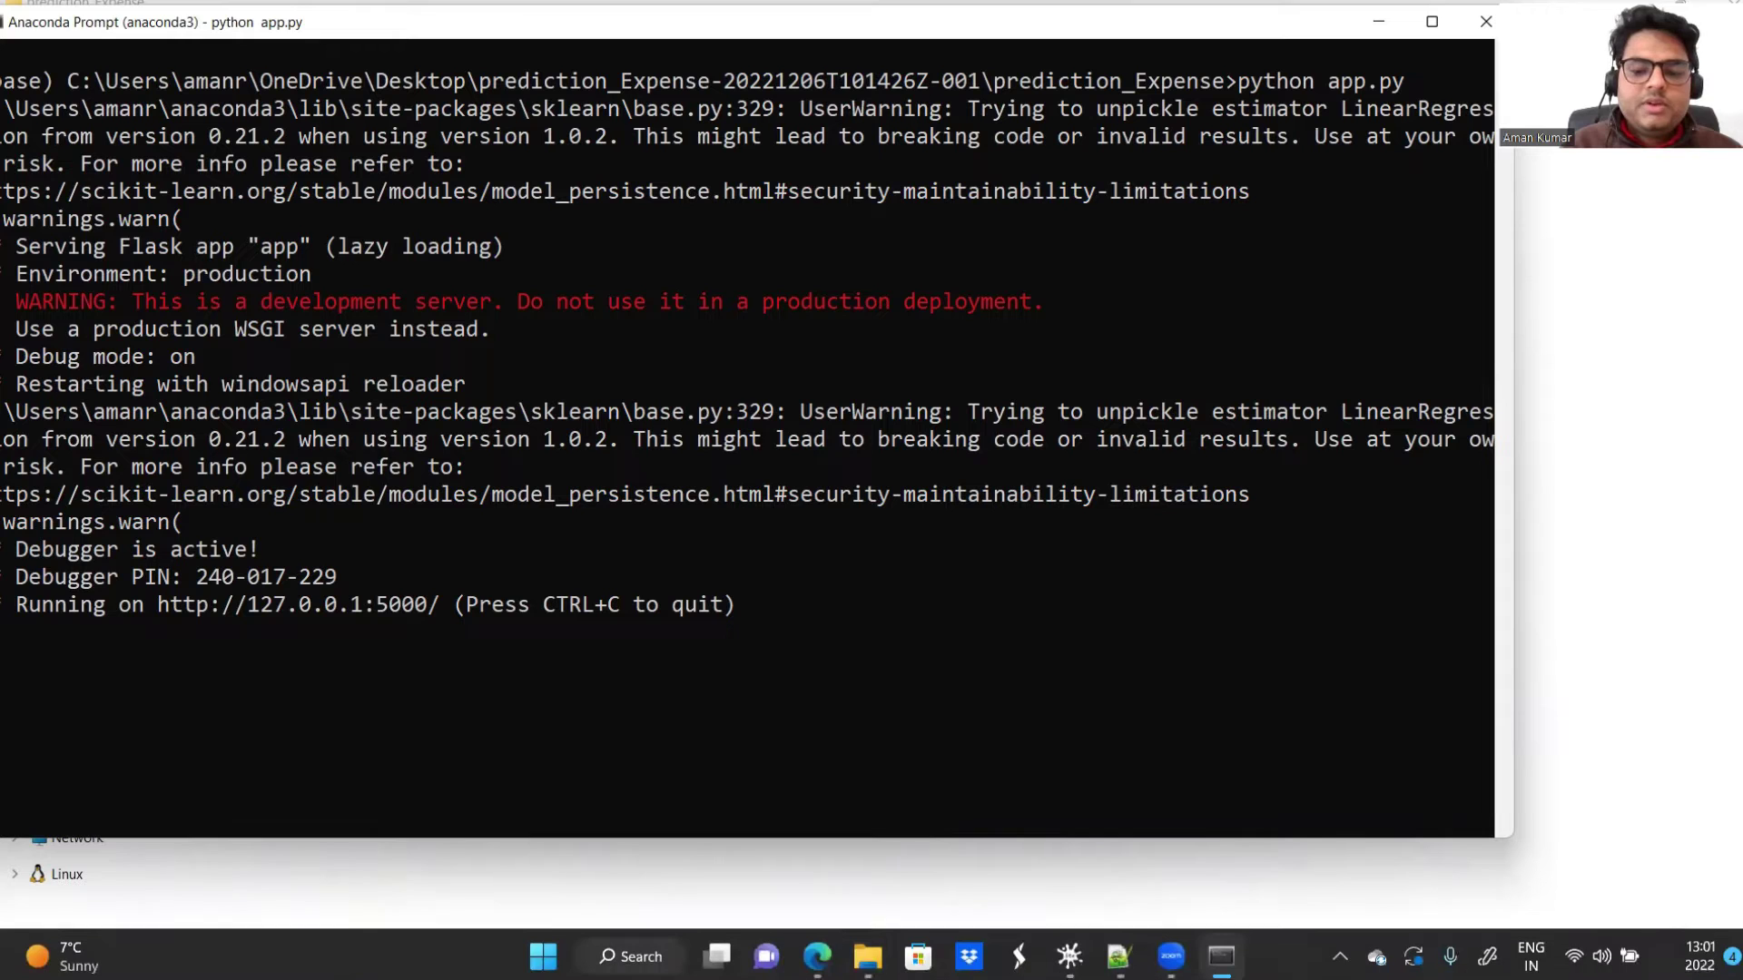
Step: Bring the EC2 Management Console browser forward and open a new maximized tab
mouse_move(817, 952)
click(758, 786)
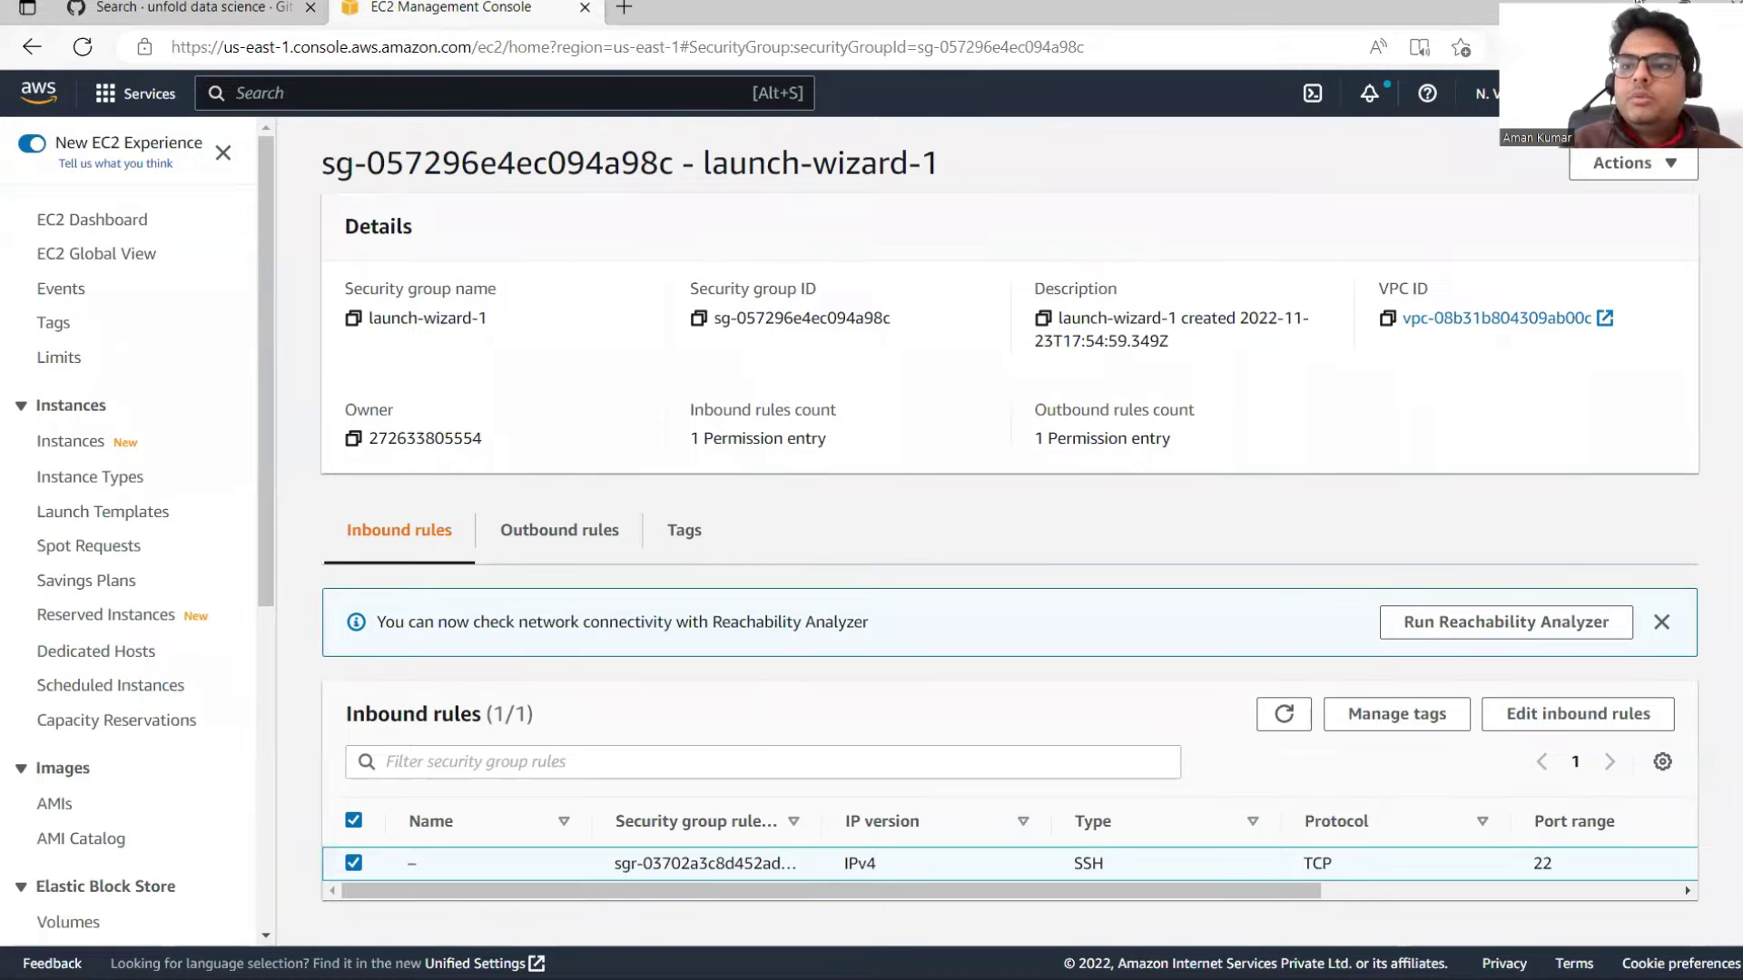
double_click(1638, 4)
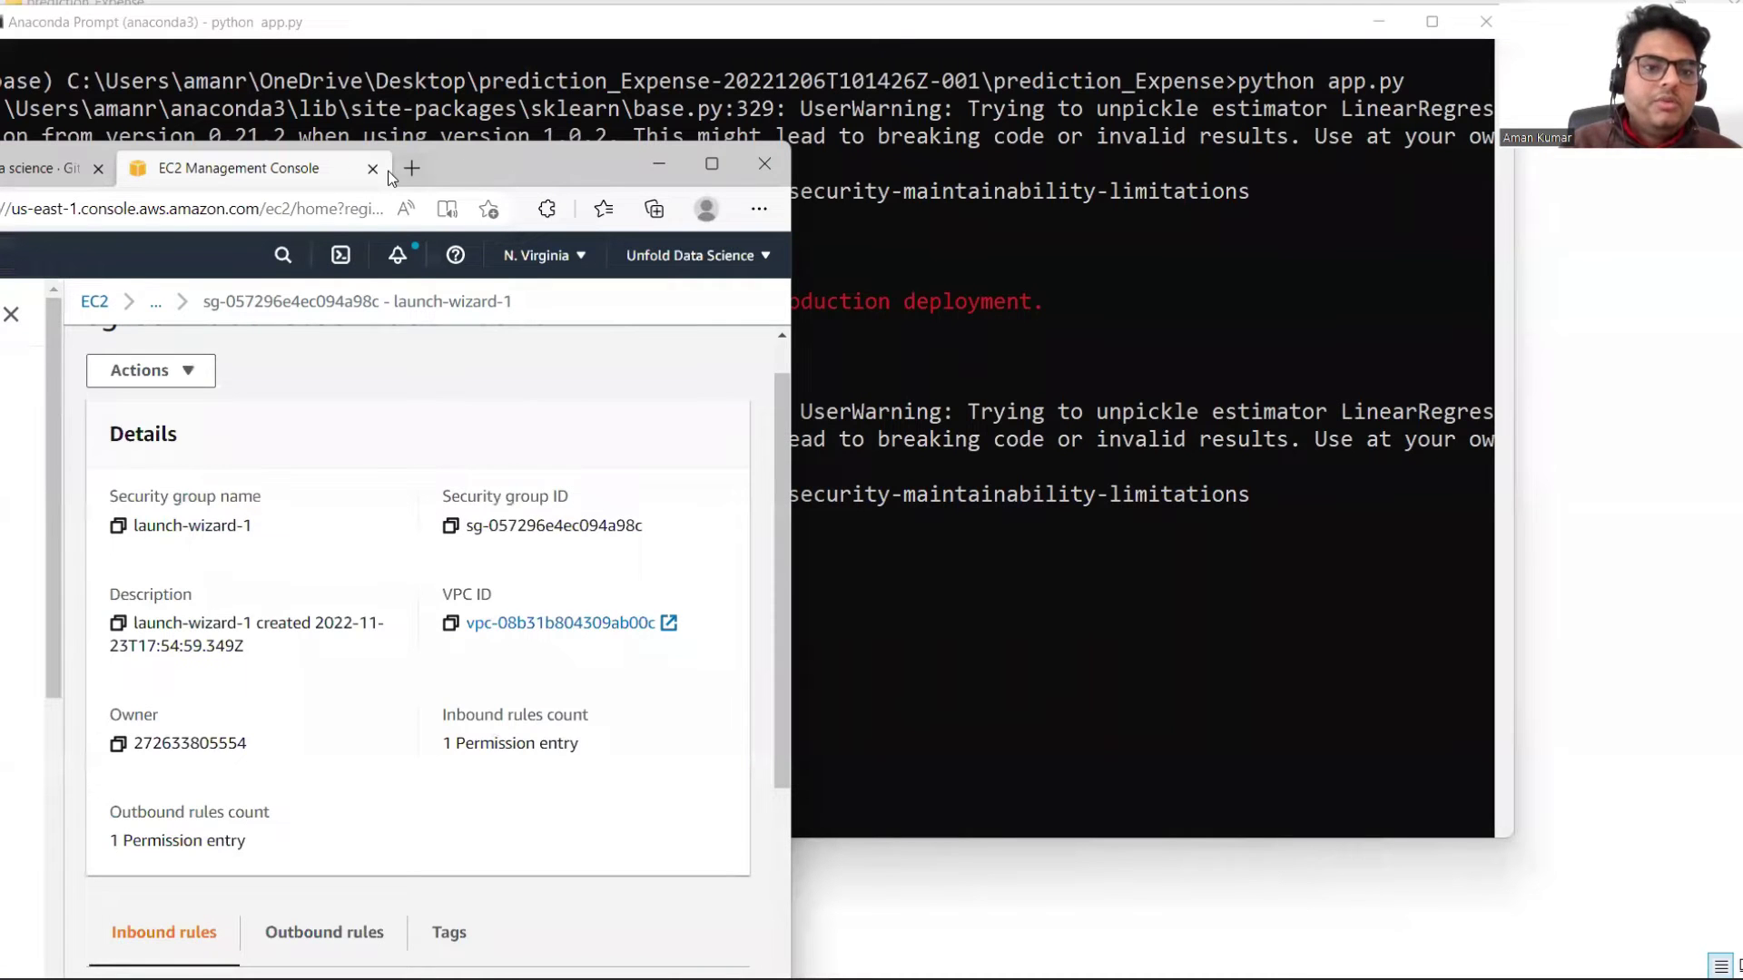
click(411, 168)
click(710, 157)
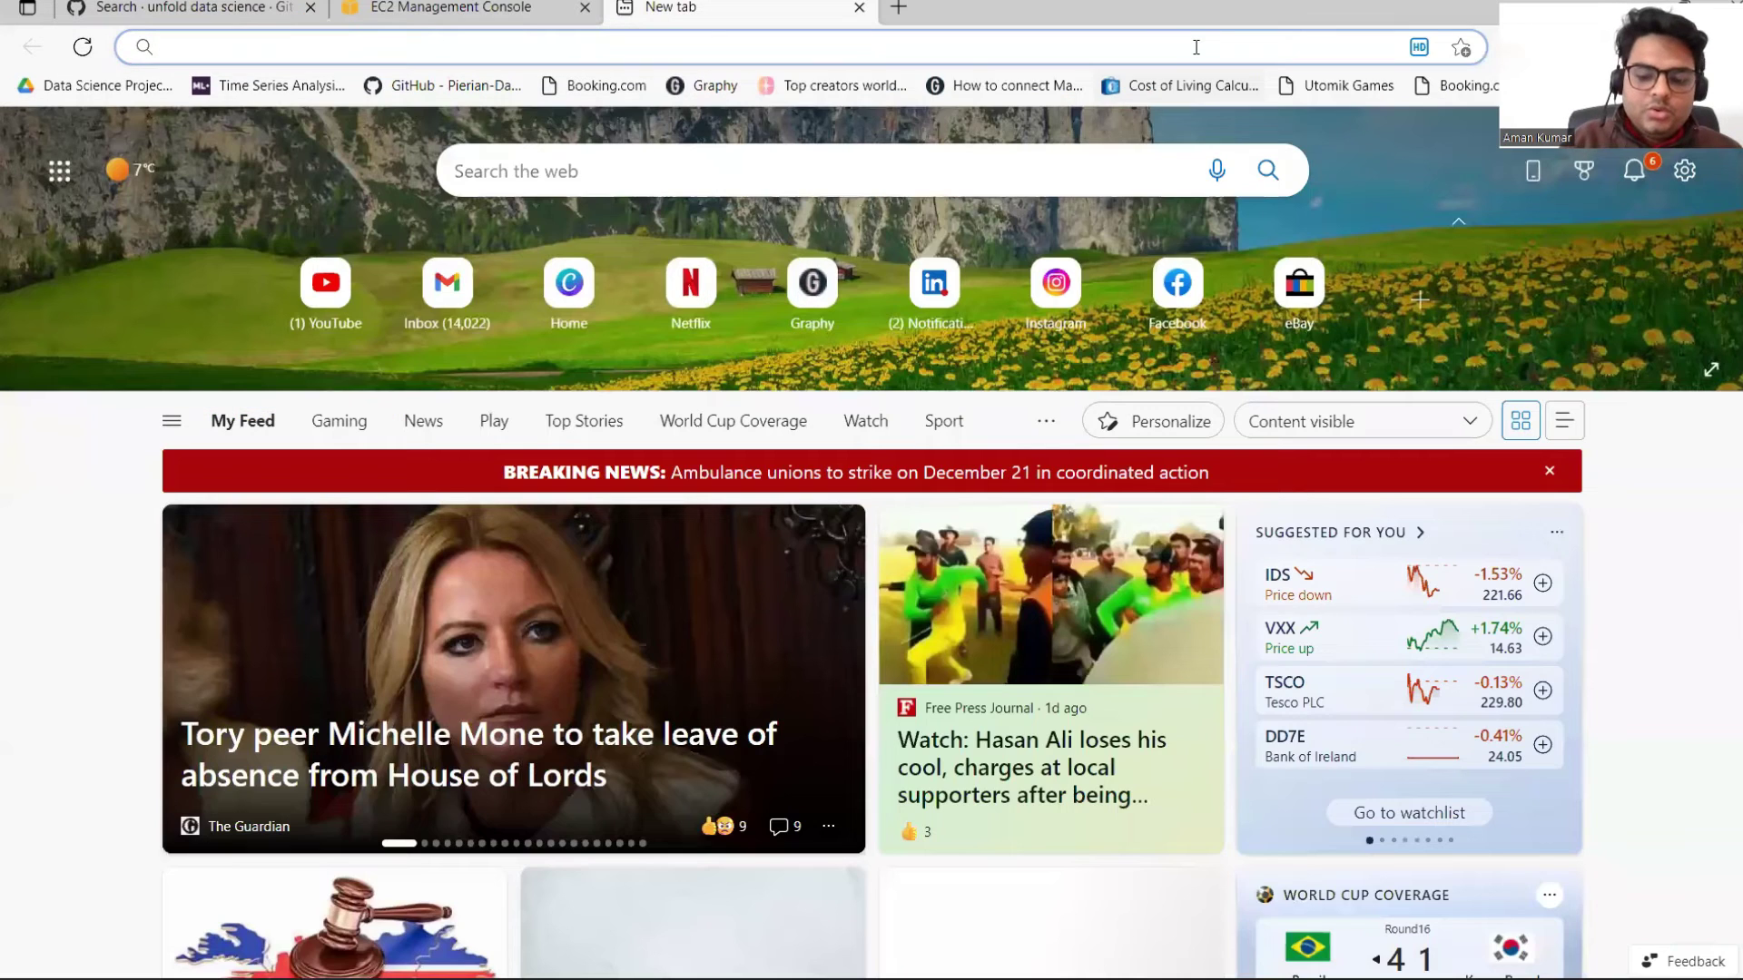
Step: Load localhost:5000 and predict the expense for Income 21000 and Age 21, getting 12396.74
text(loca)
key(Return)
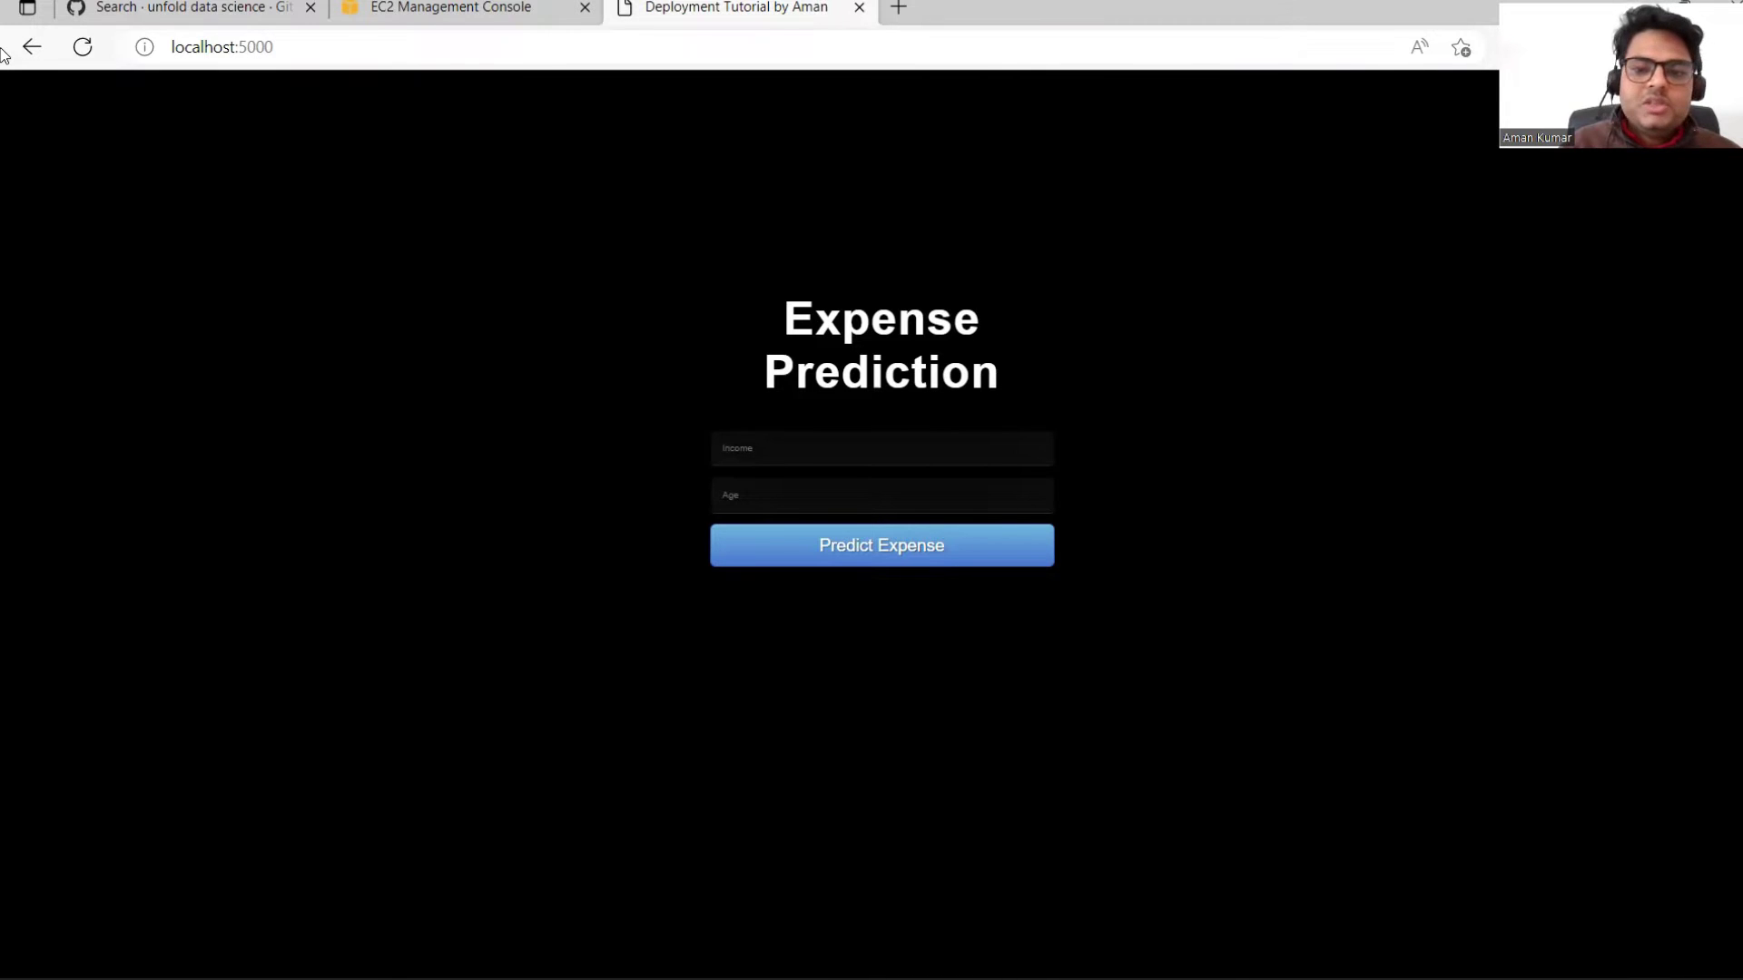
click(815, 458)
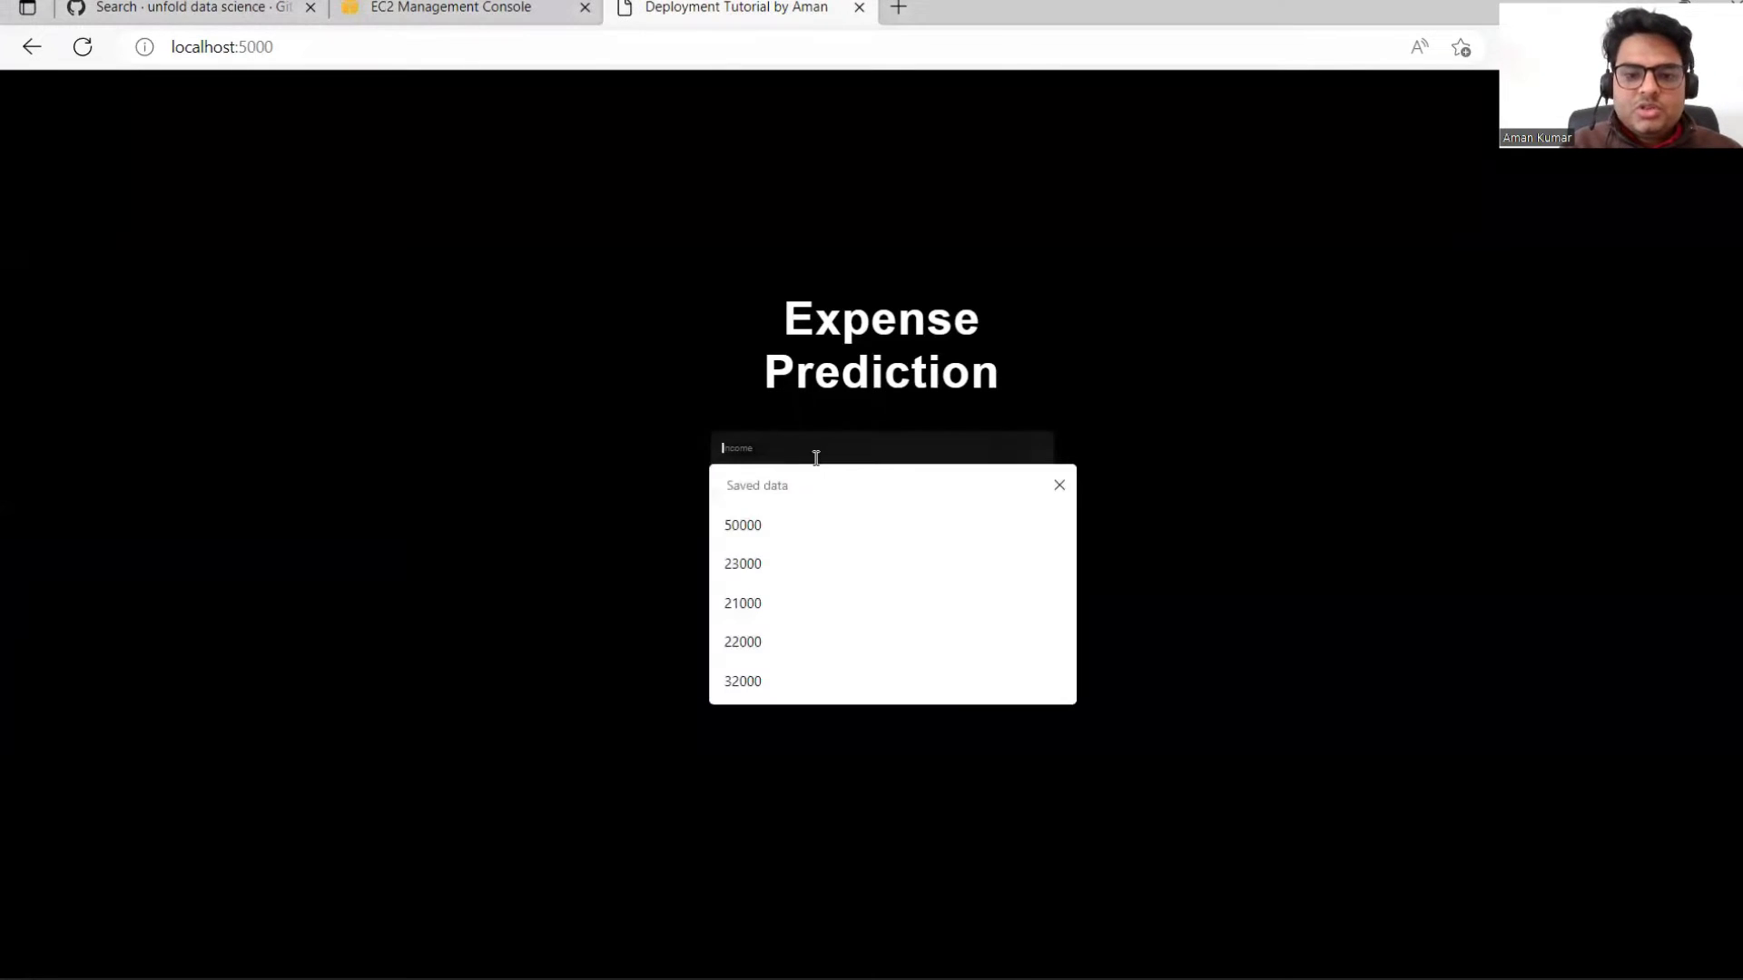
click(751, 608)
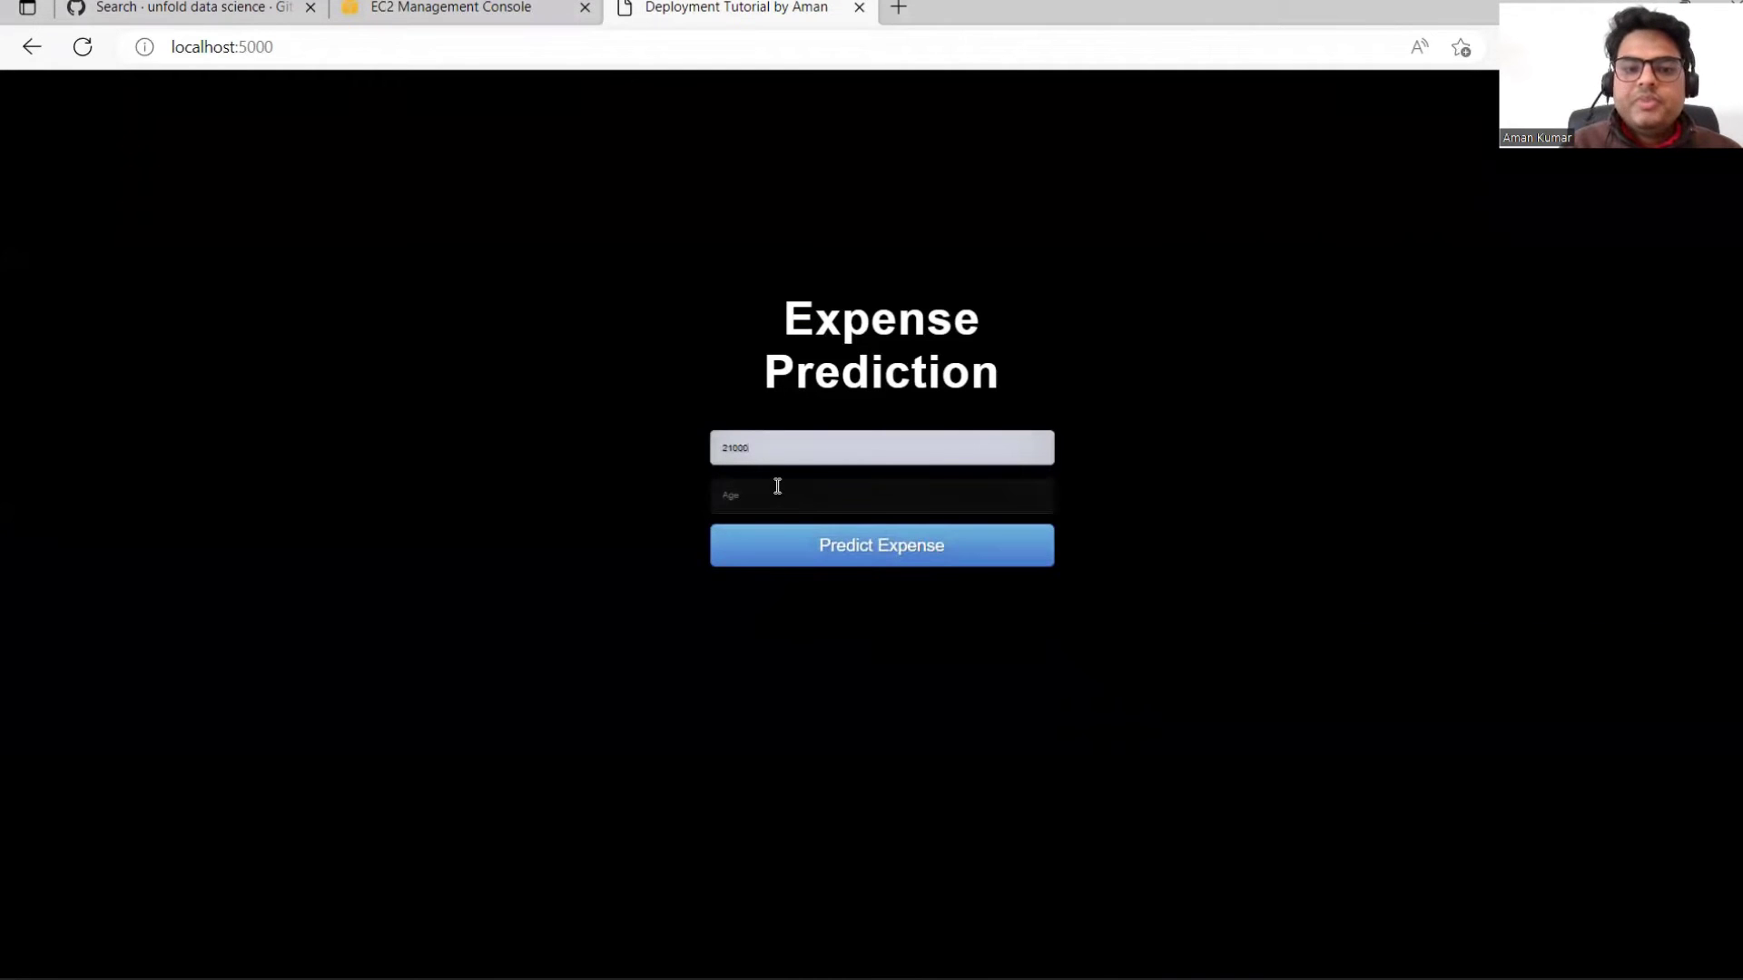
click(776, 487)
text(21)
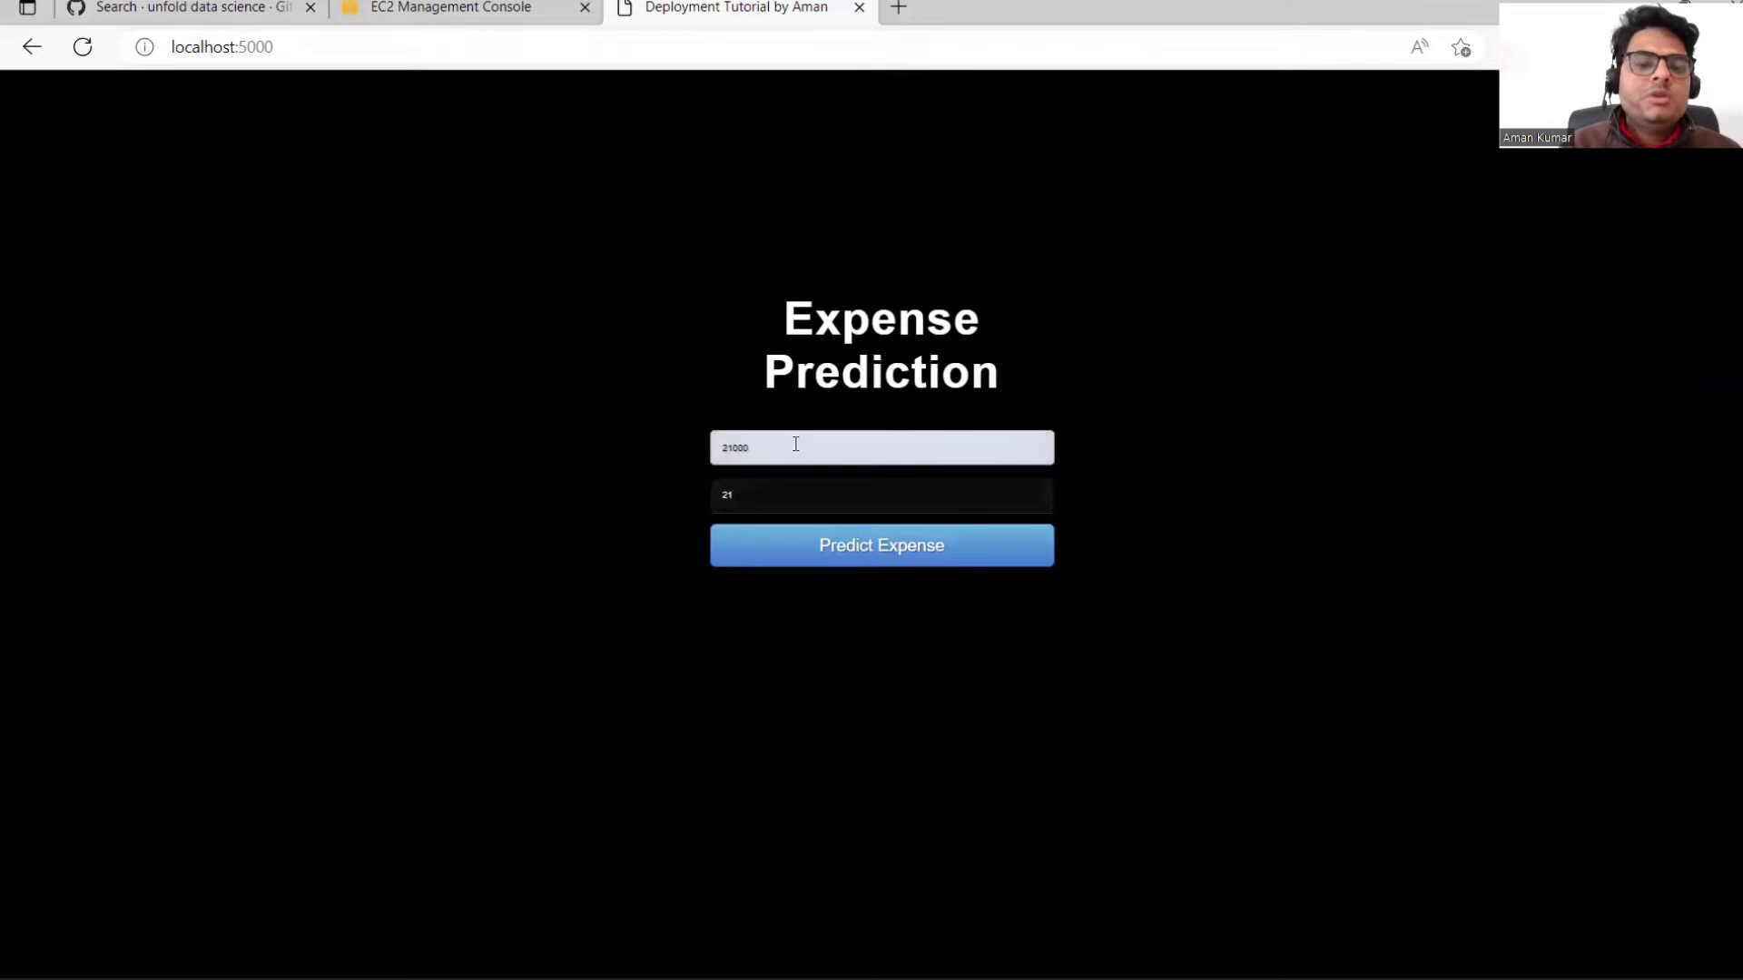
click(888, 561)
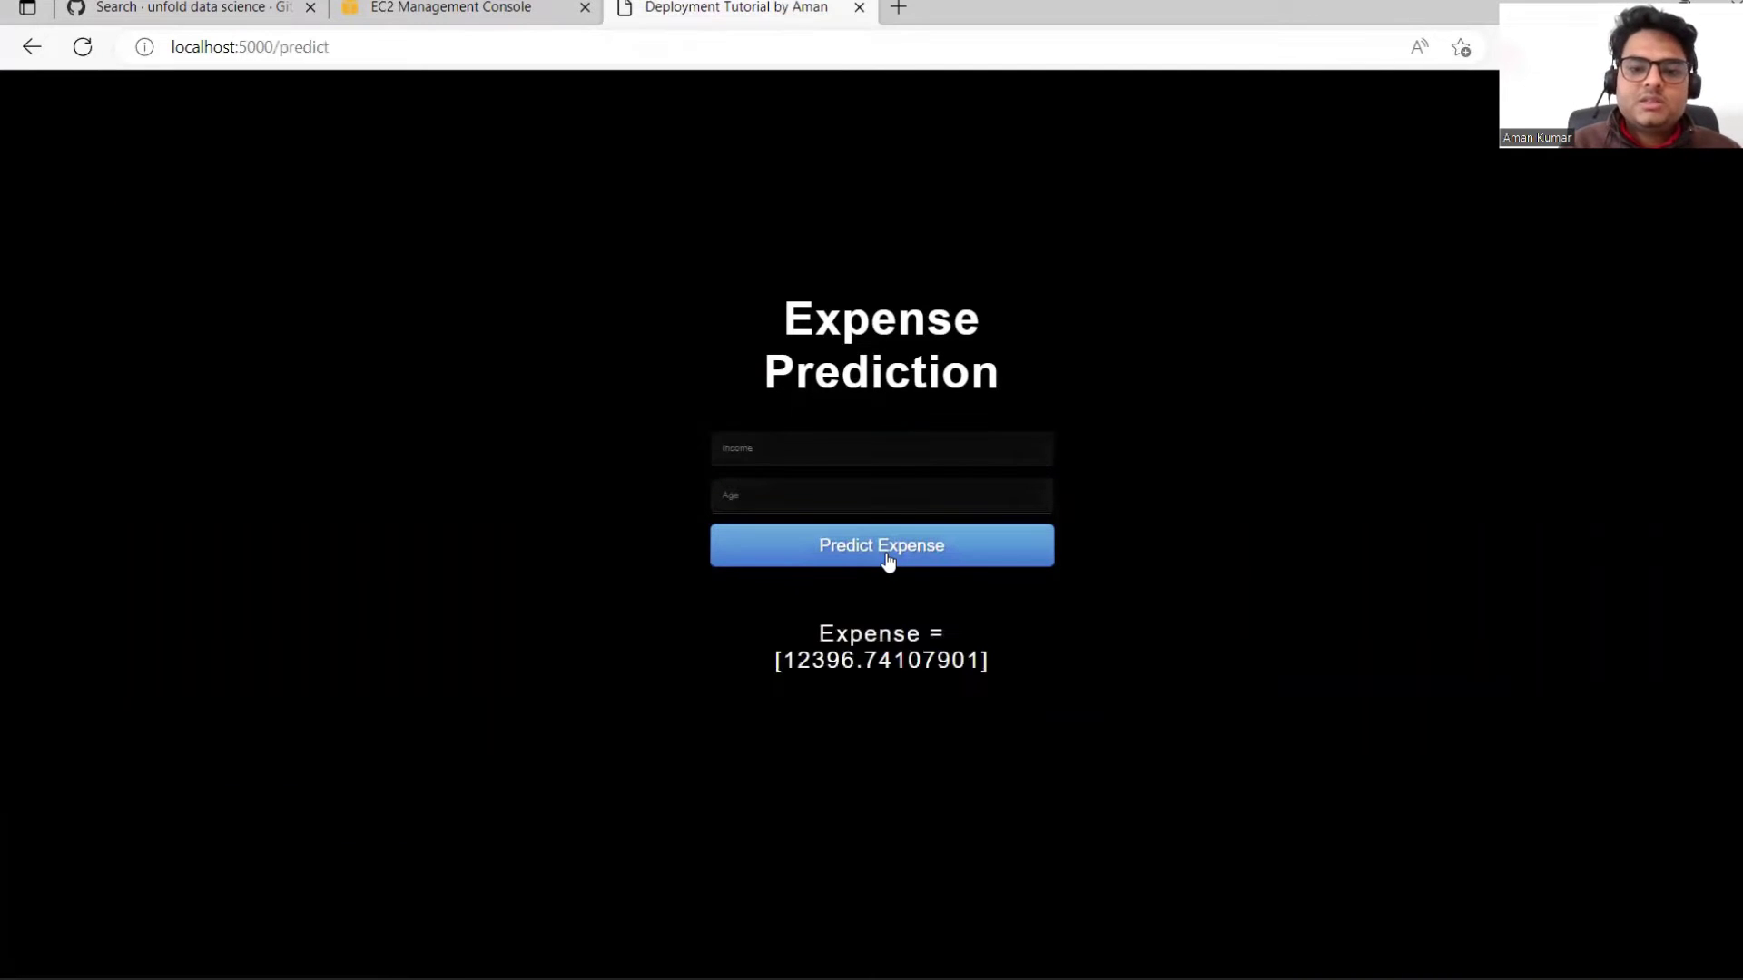
drag(788, 660, 867, 665)
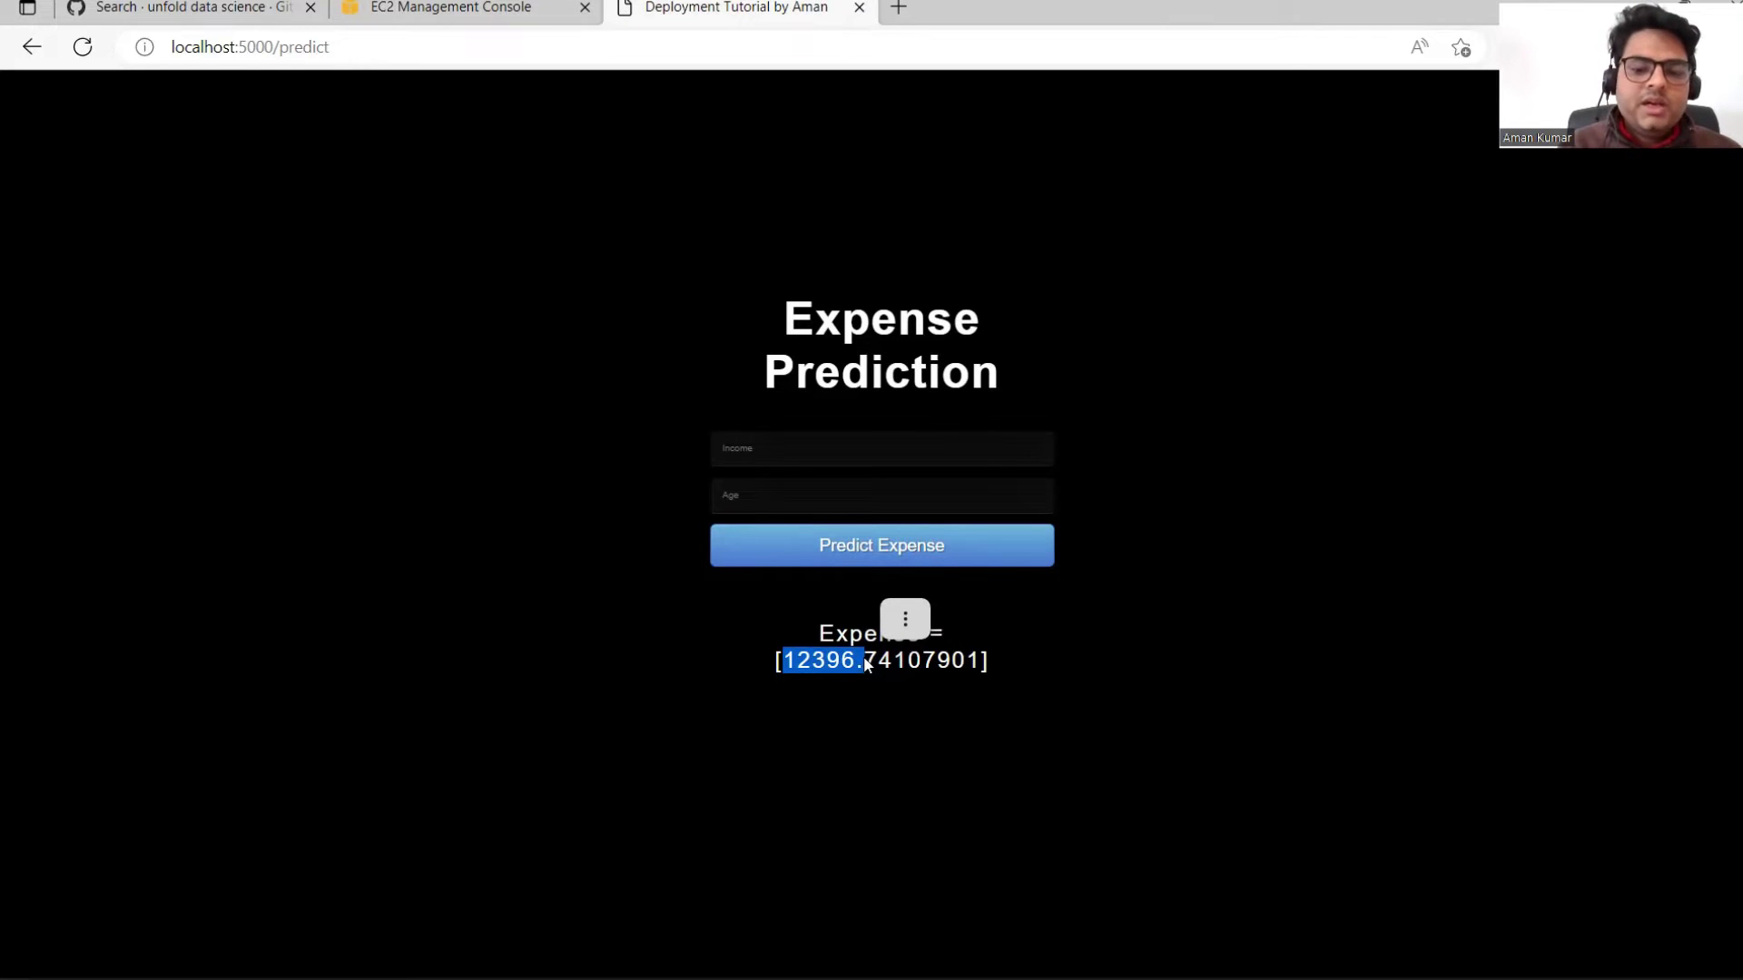
key(ctrl+c)
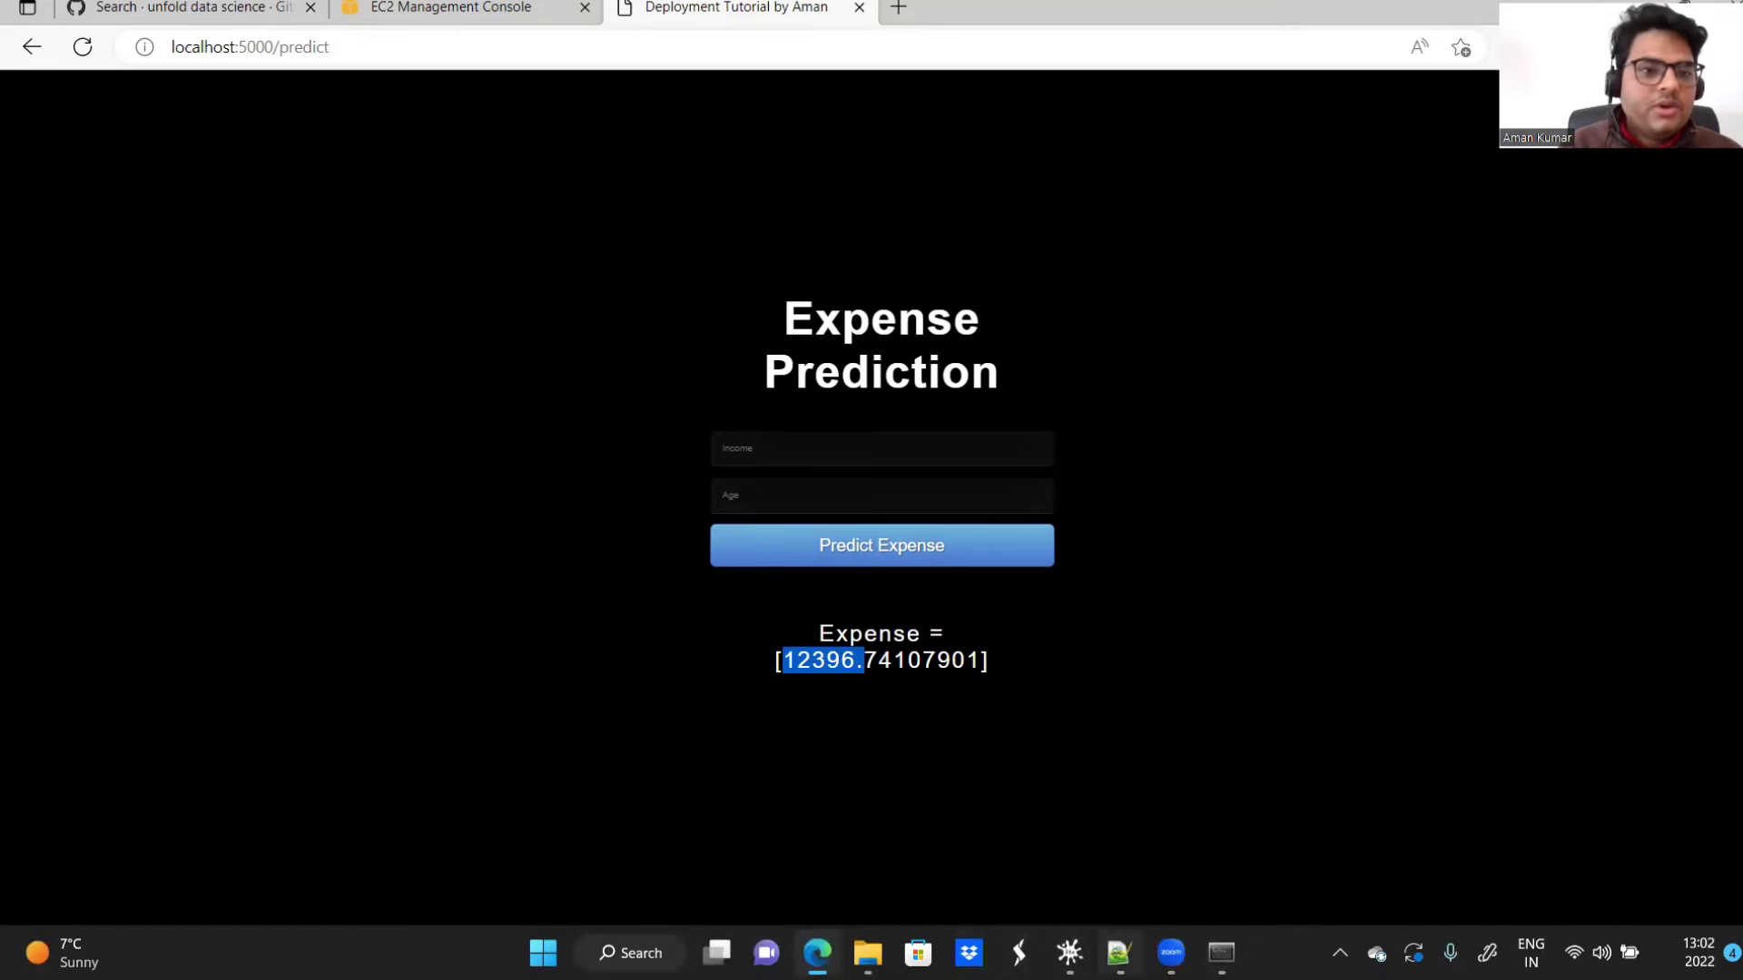
key(alt+Tab)
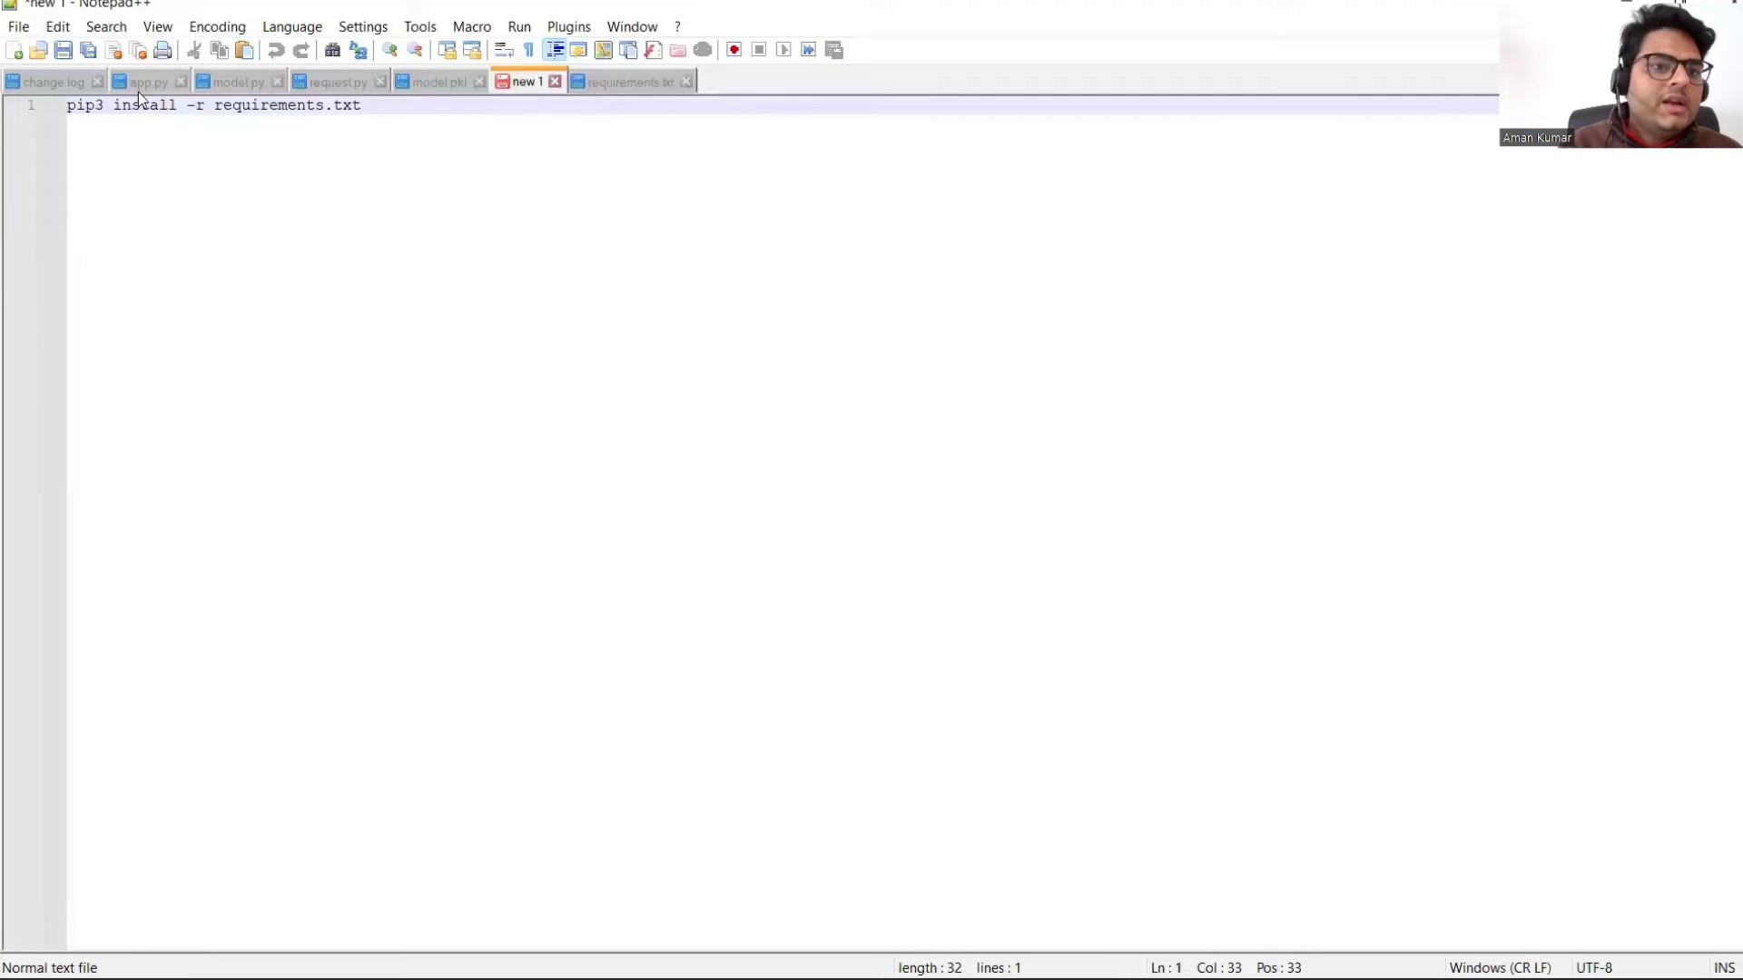
Step: Show app.py and highlight its render_template call on line 10 and /predict route on line 12
click(138, 84)
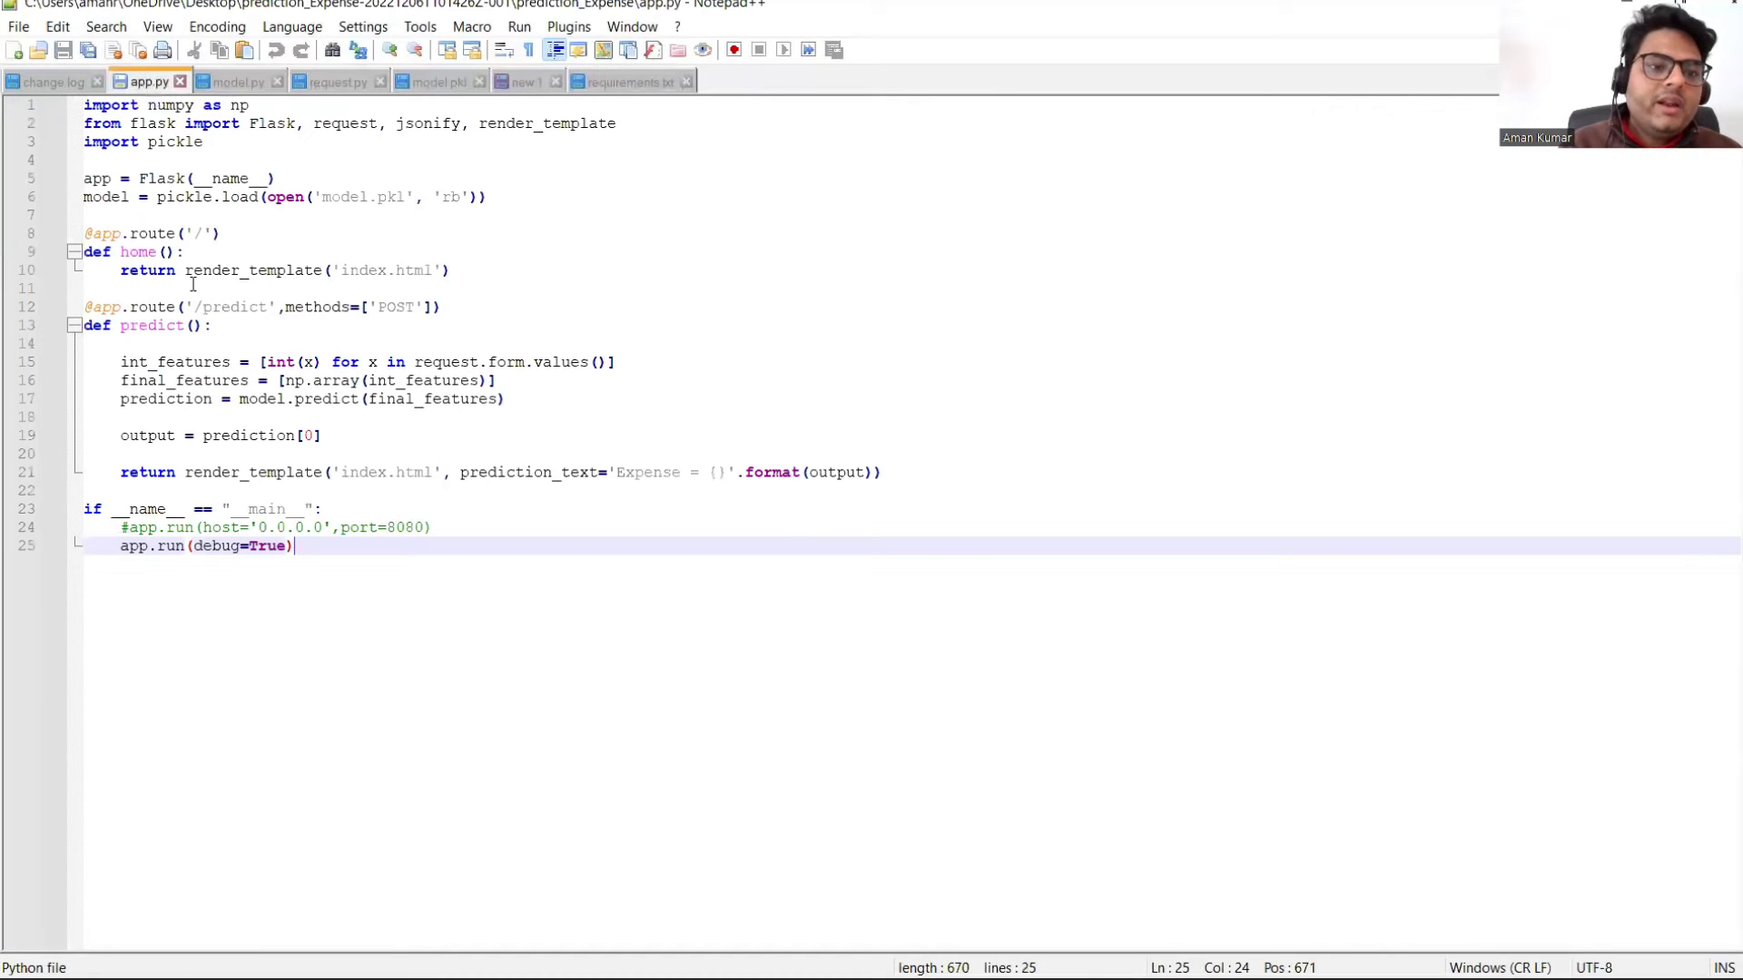
drag(86, 106, 440, 726)
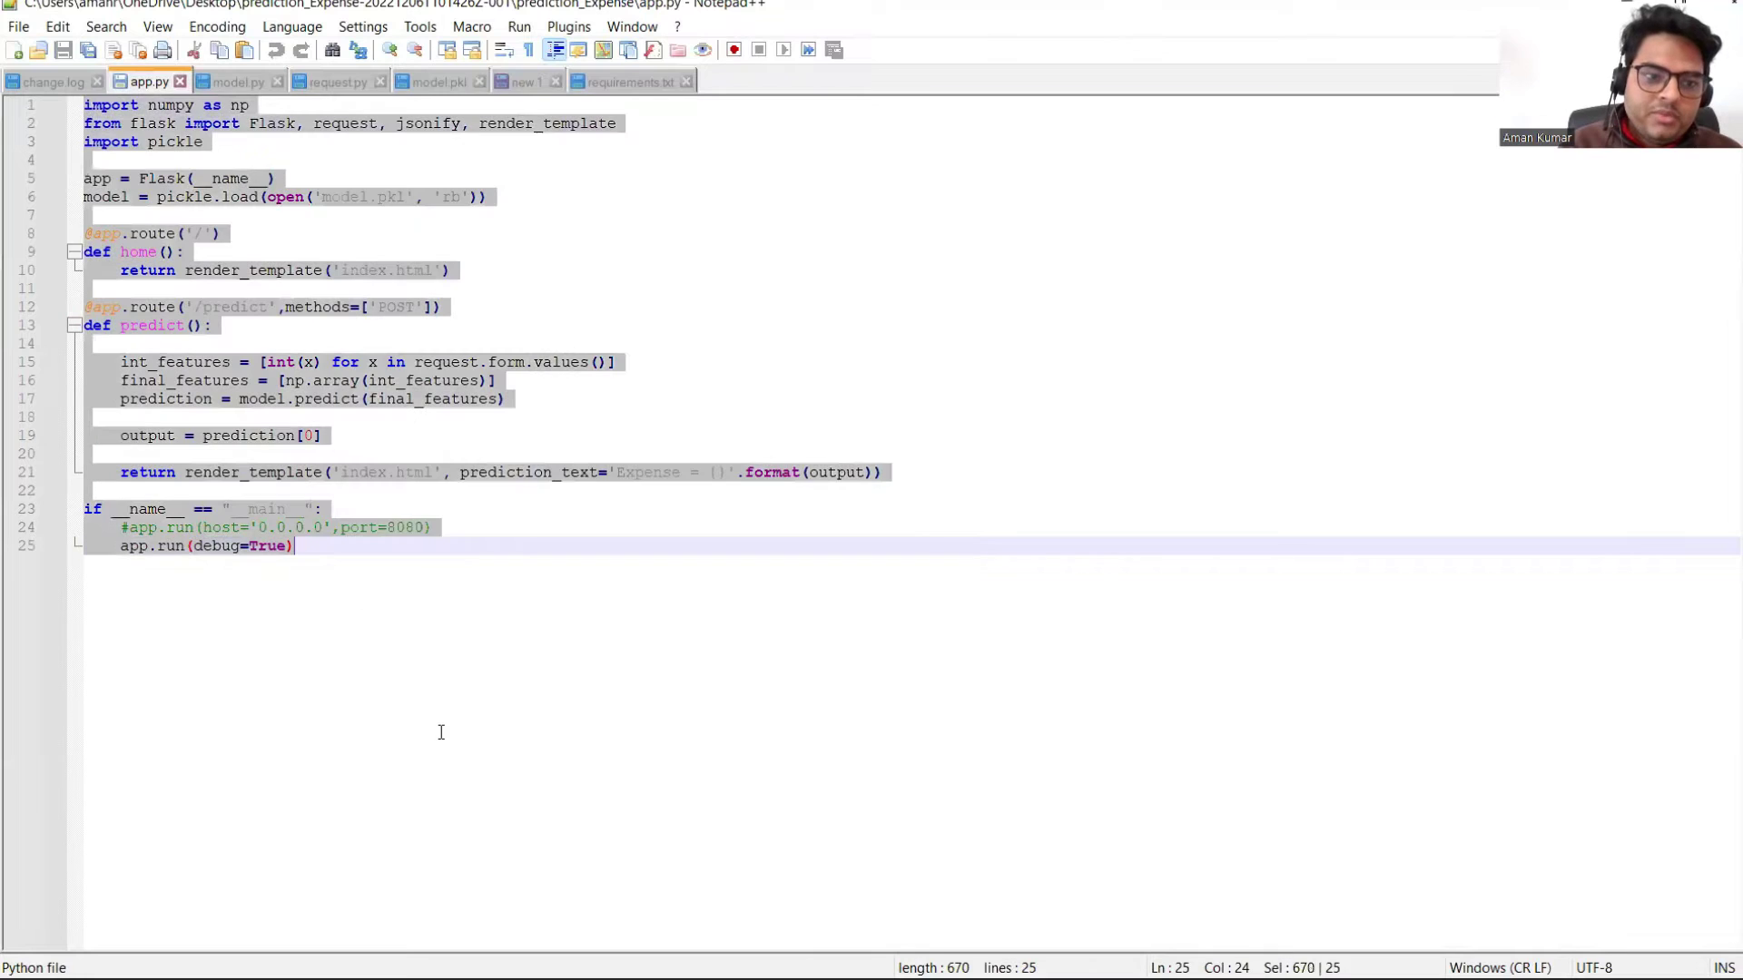
click(378, 595)
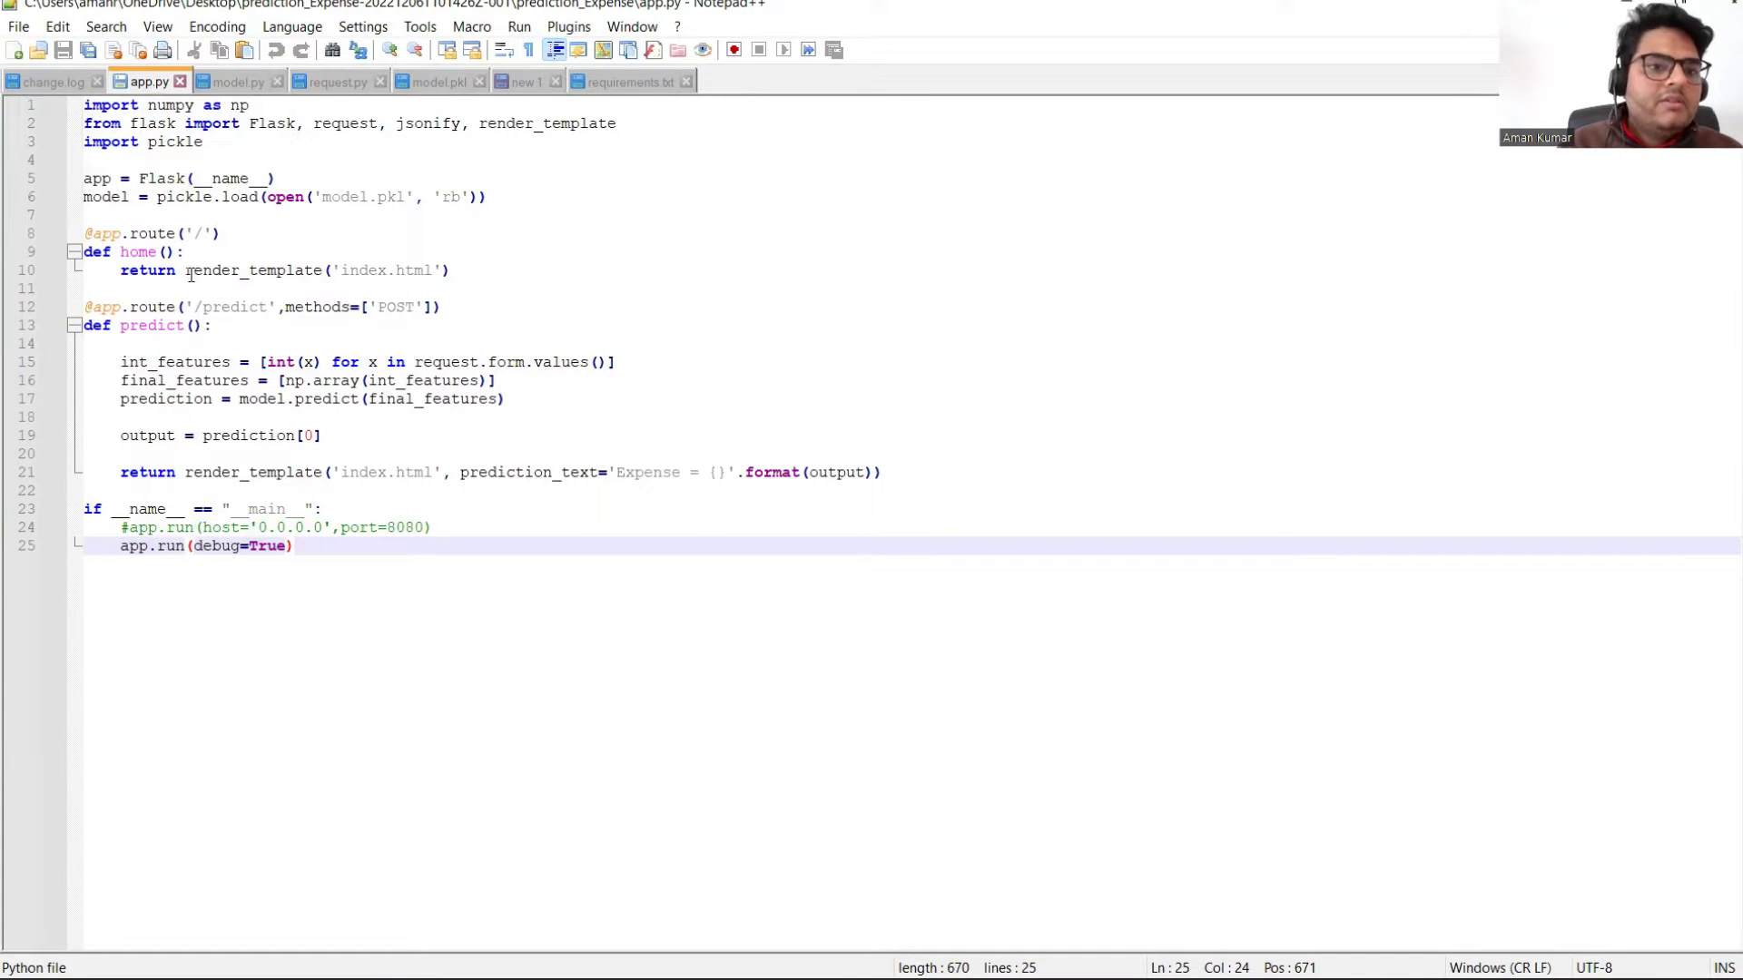
drag(193, 272, 450, 271)
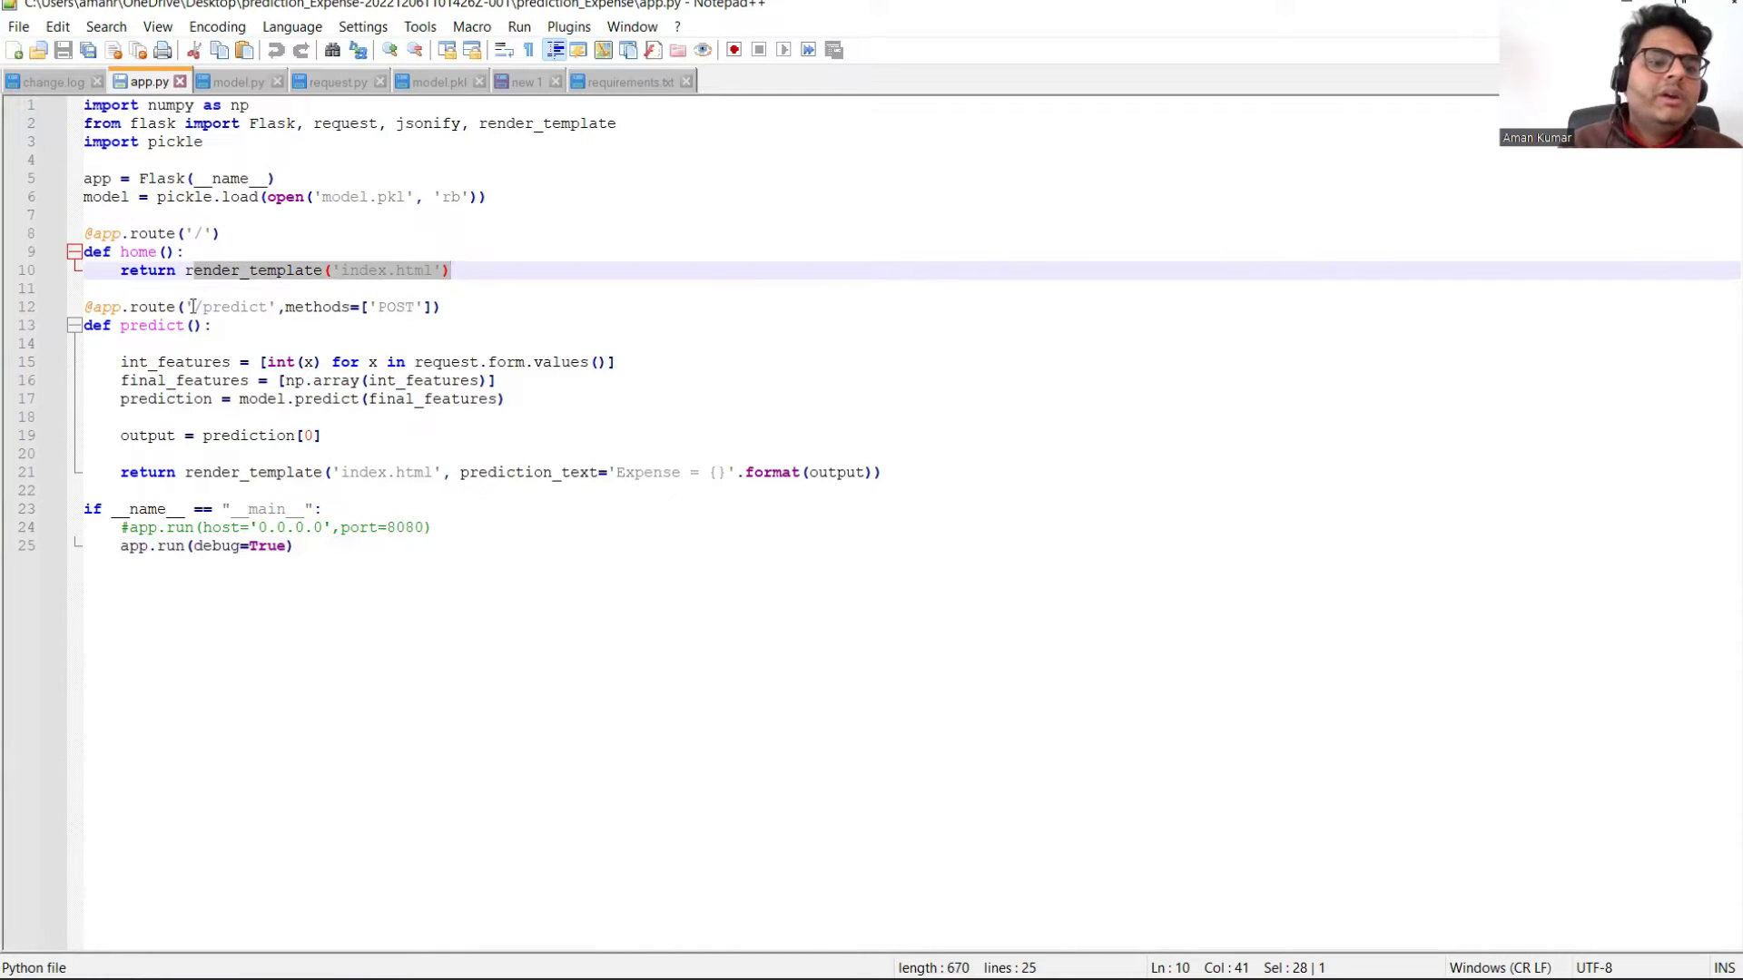
drag(193, 307, 275, 309)
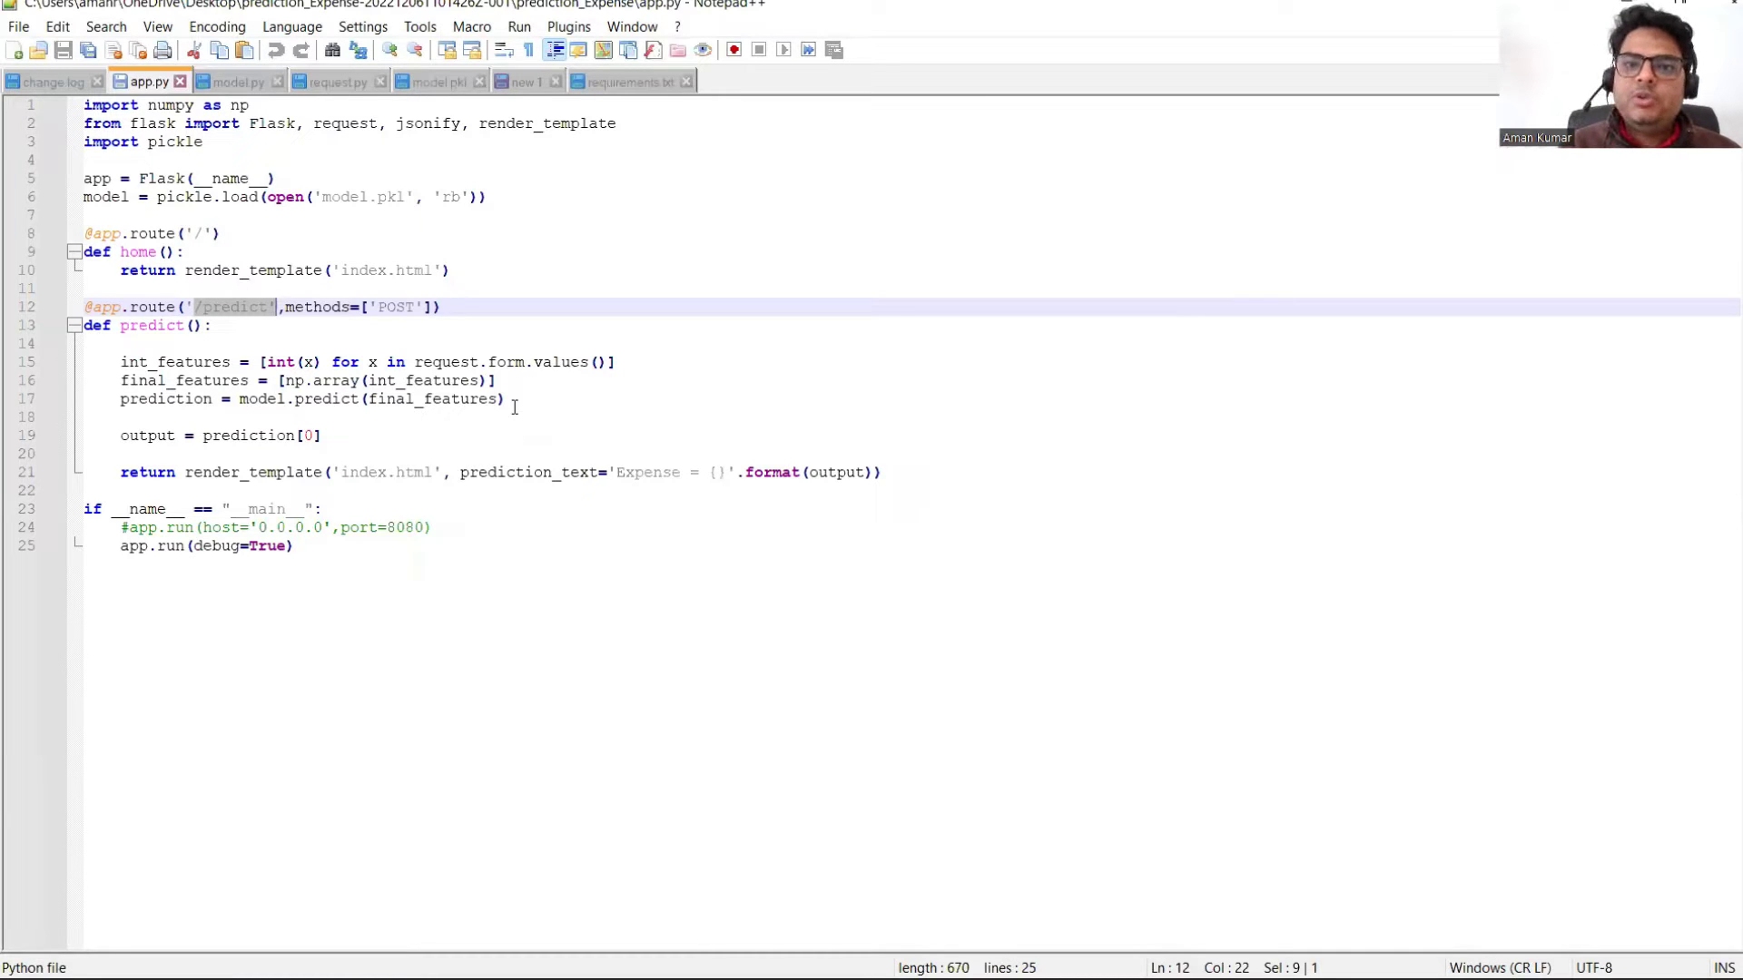
click(362, 544)
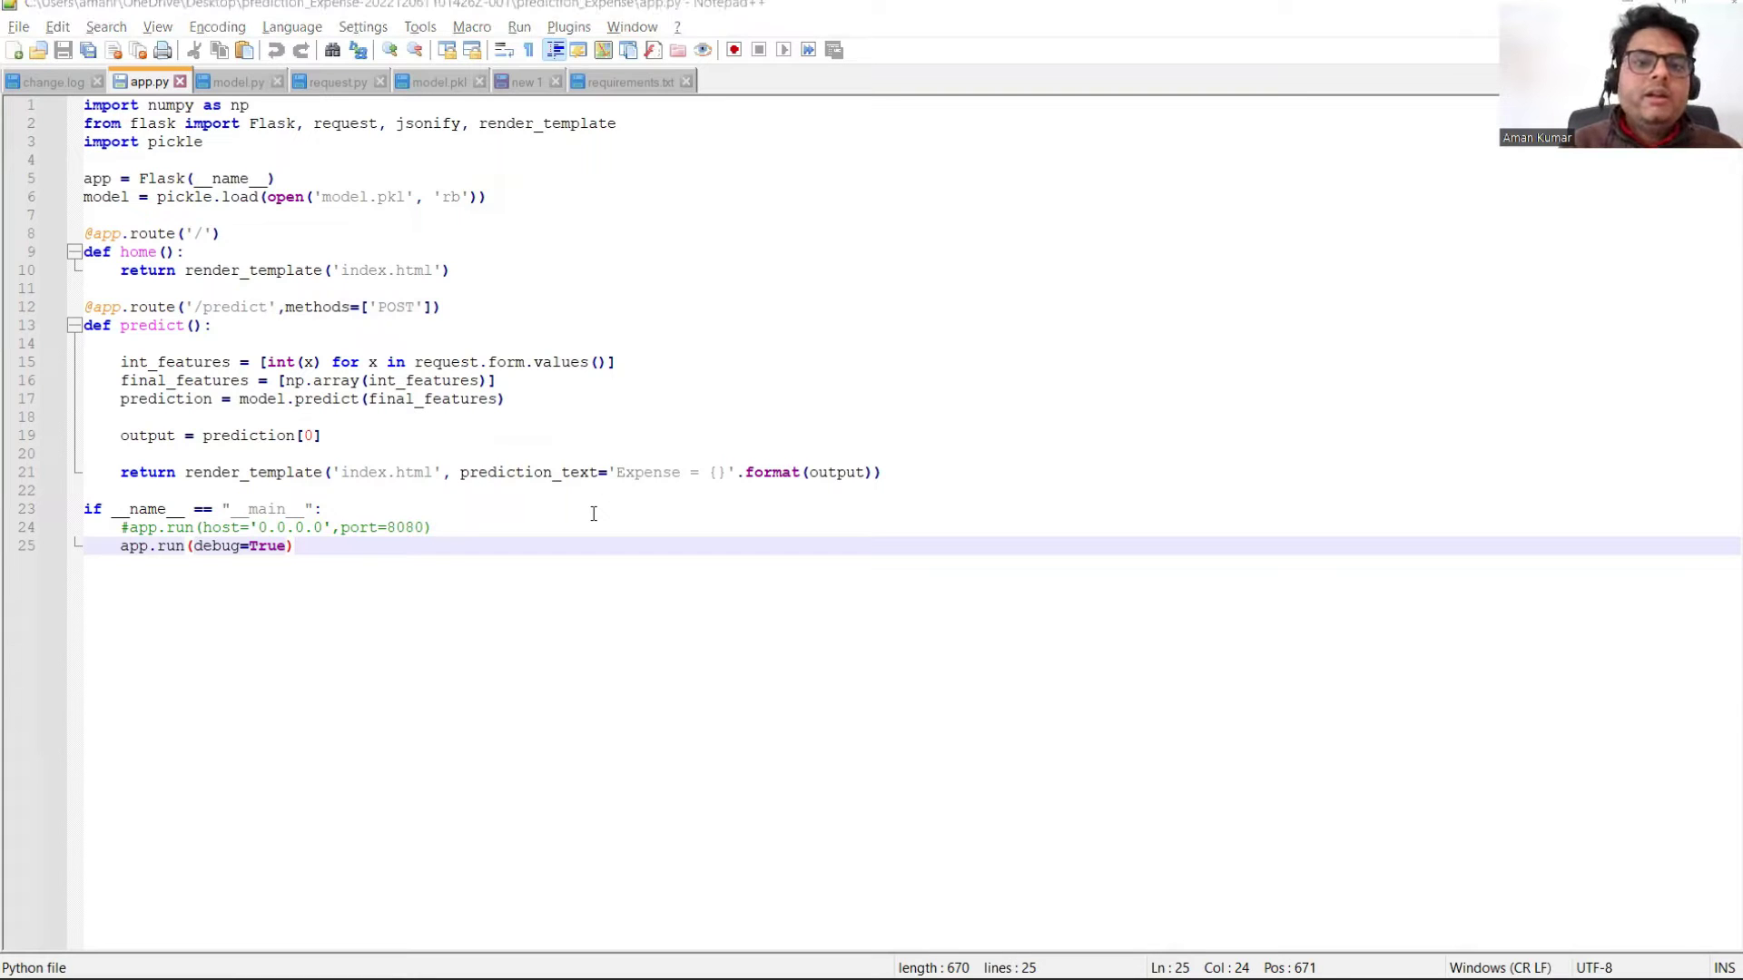
key(alt+Tab)
Step: Dismiss the address suggestions and return to the EC2 Management Console tab
drag(173, 52, 272, 52)
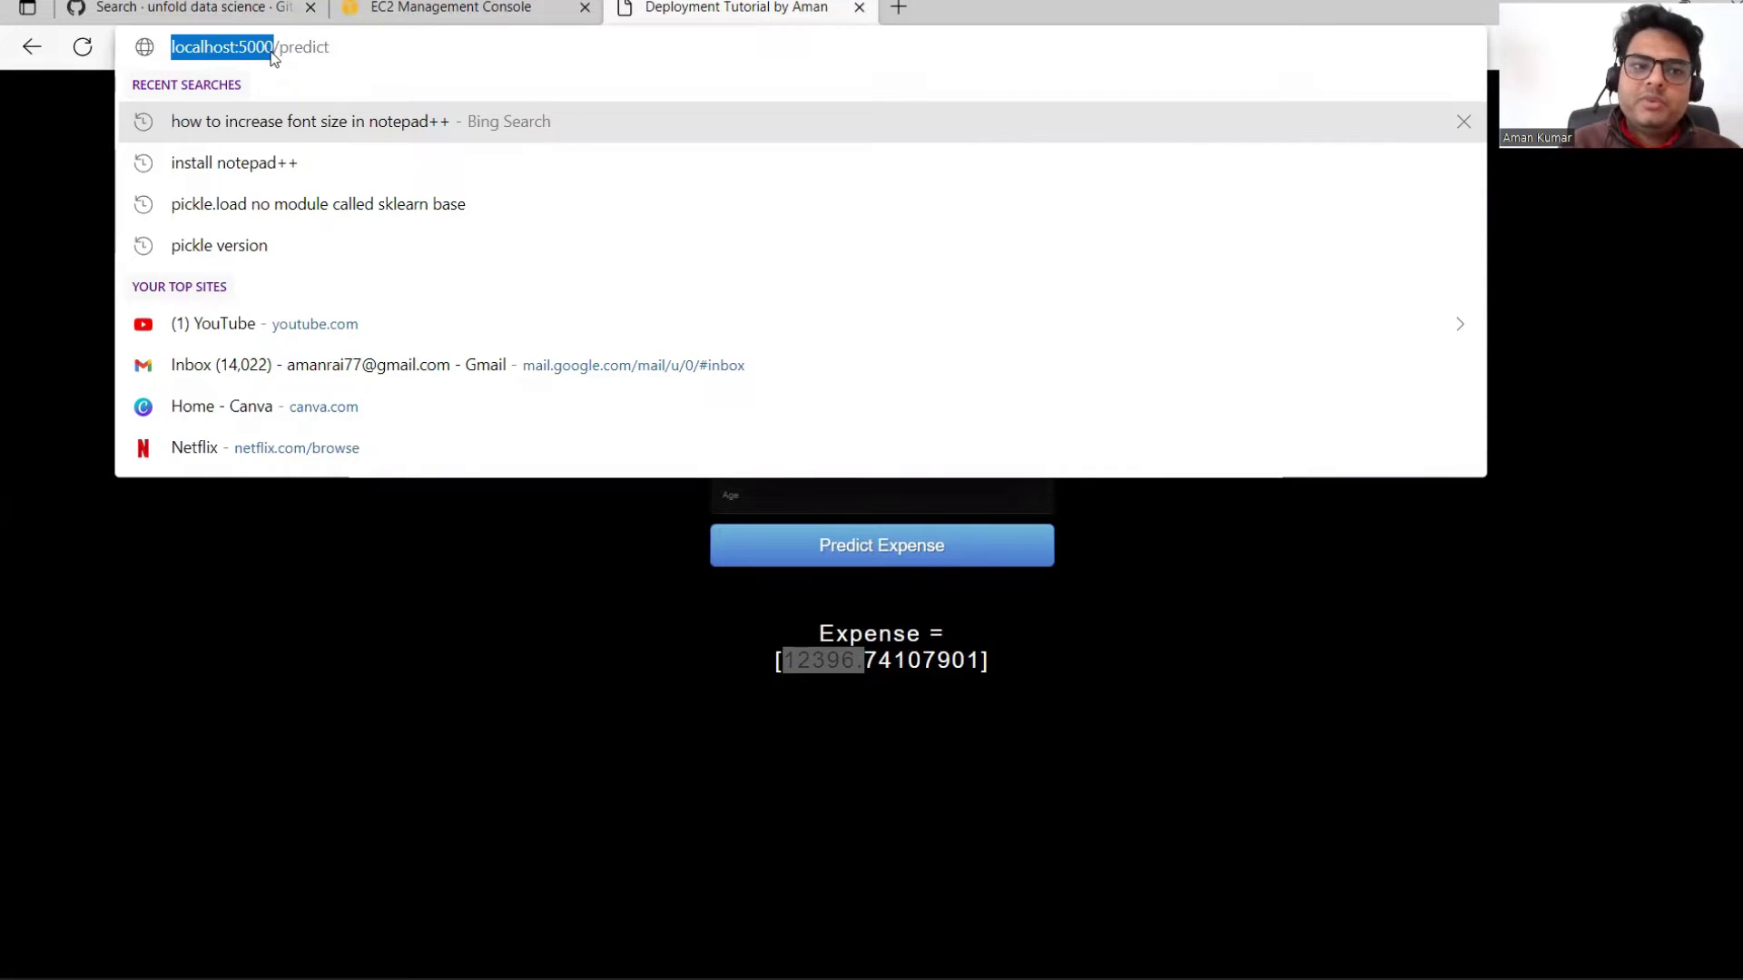
click(377, 53)
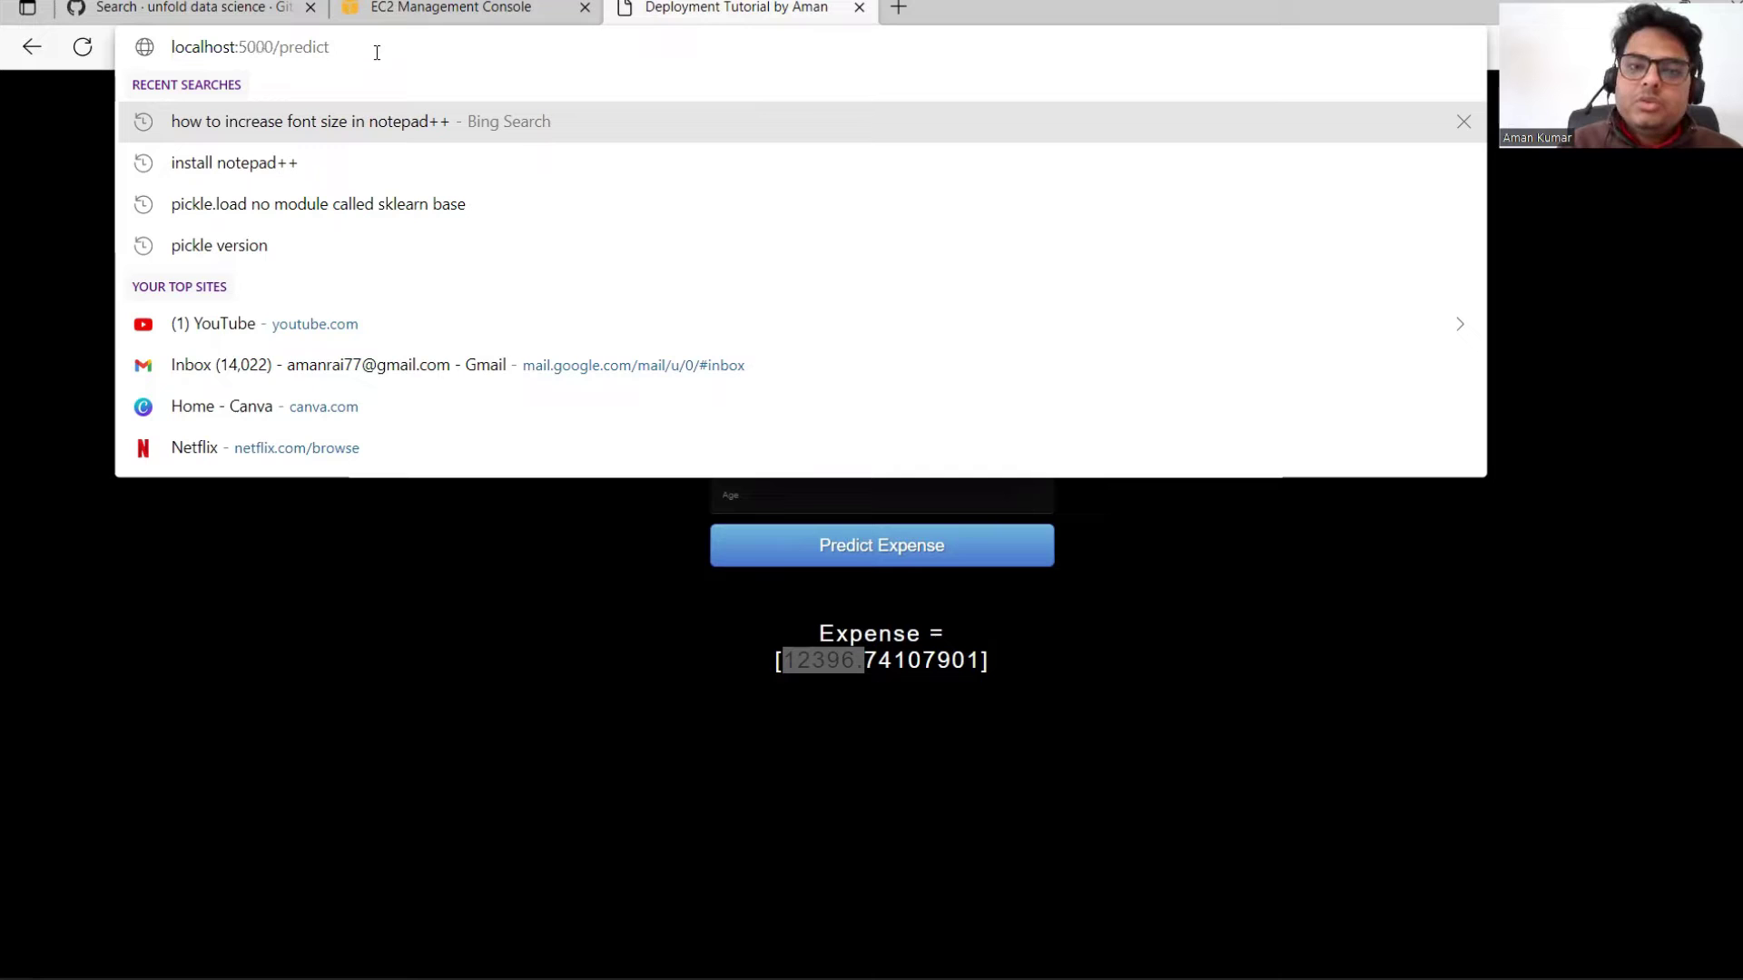
click(39, 377)
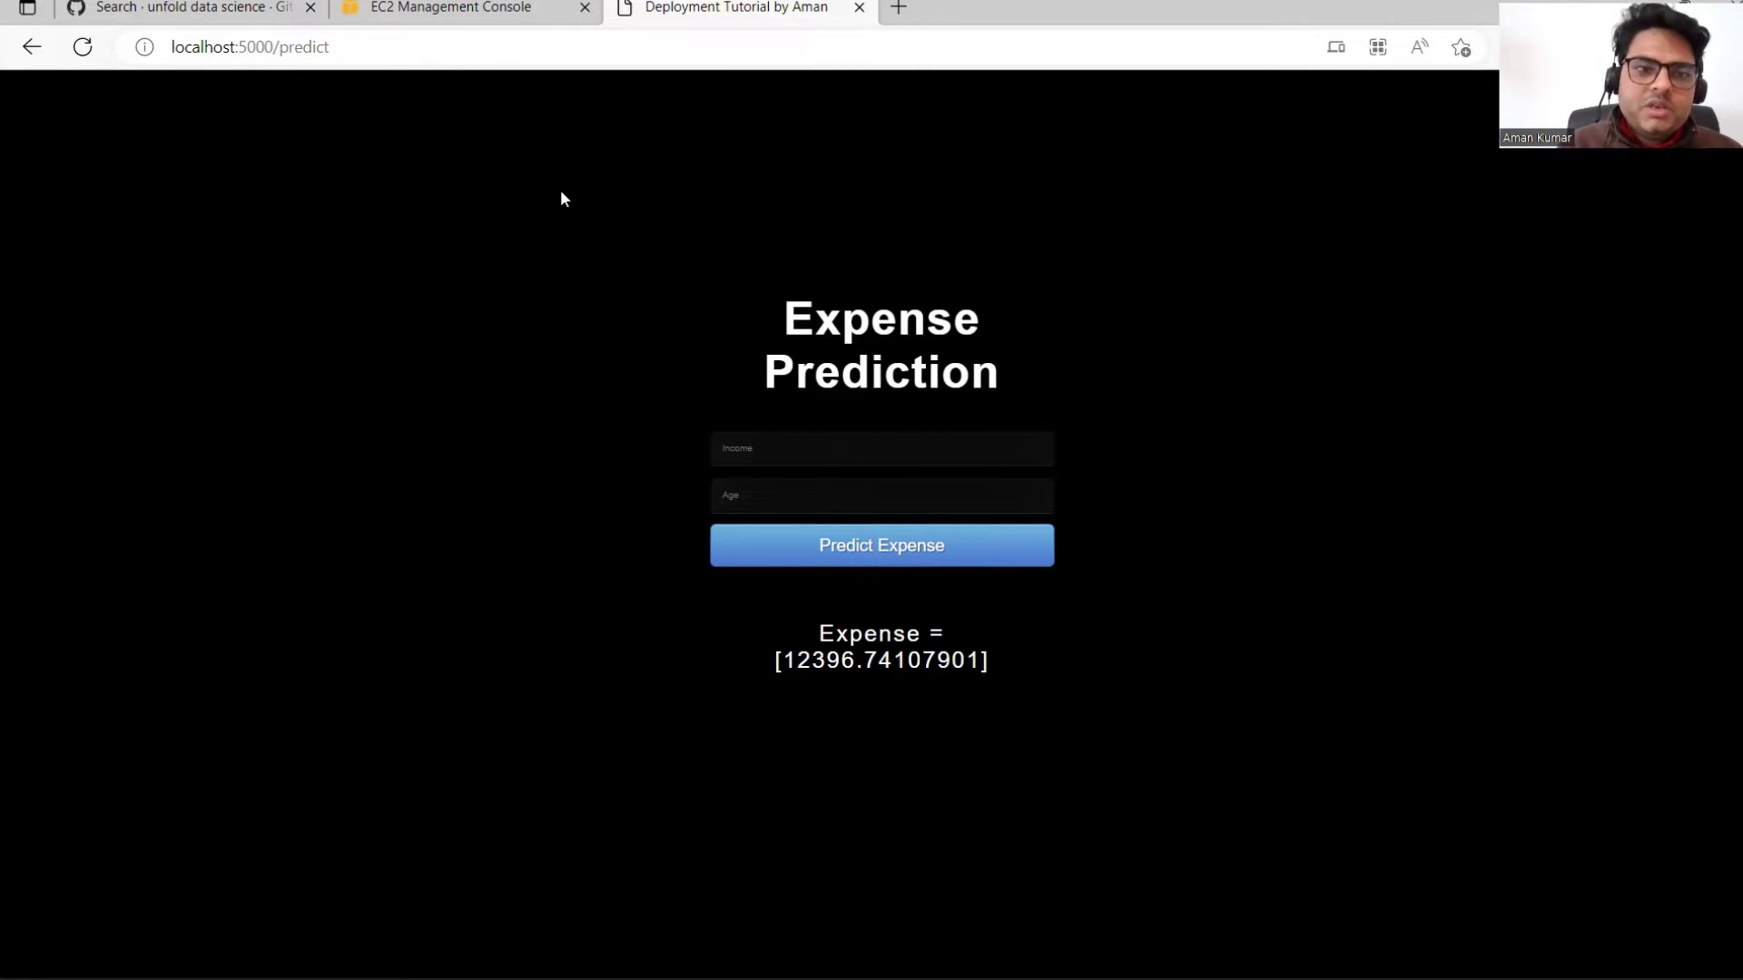
click(466, 23)
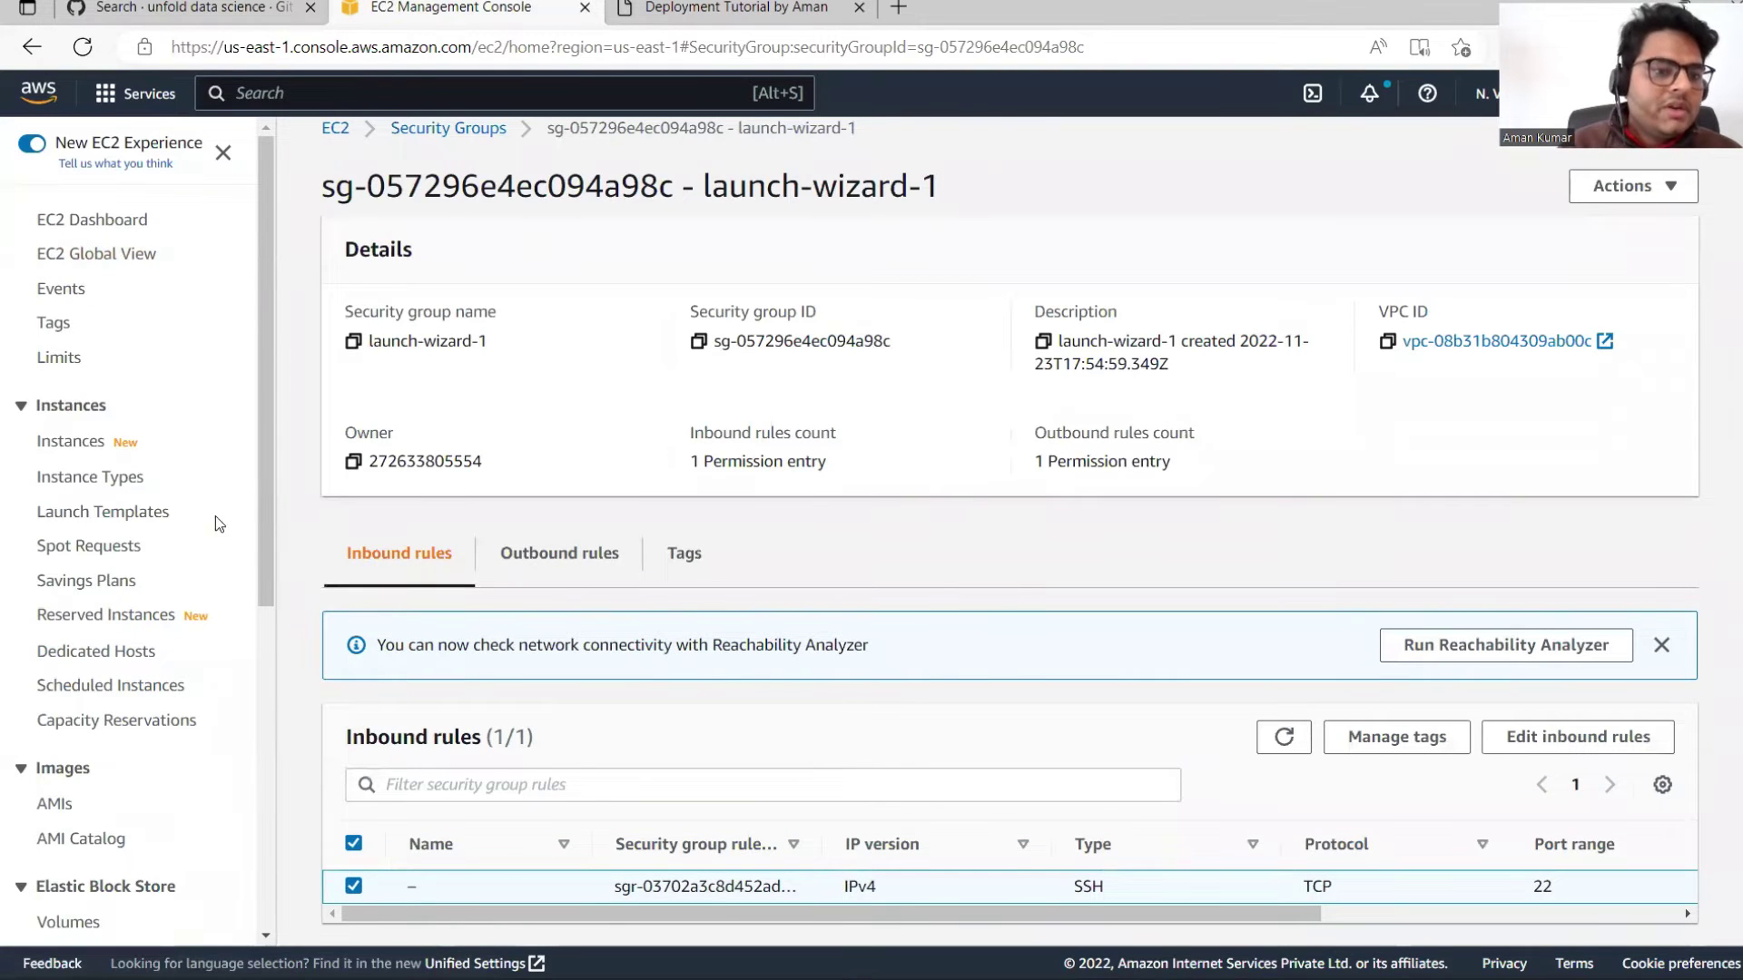
Step: Start the stopped Unfolddsserver instance from the Instances list
click(63, 440)
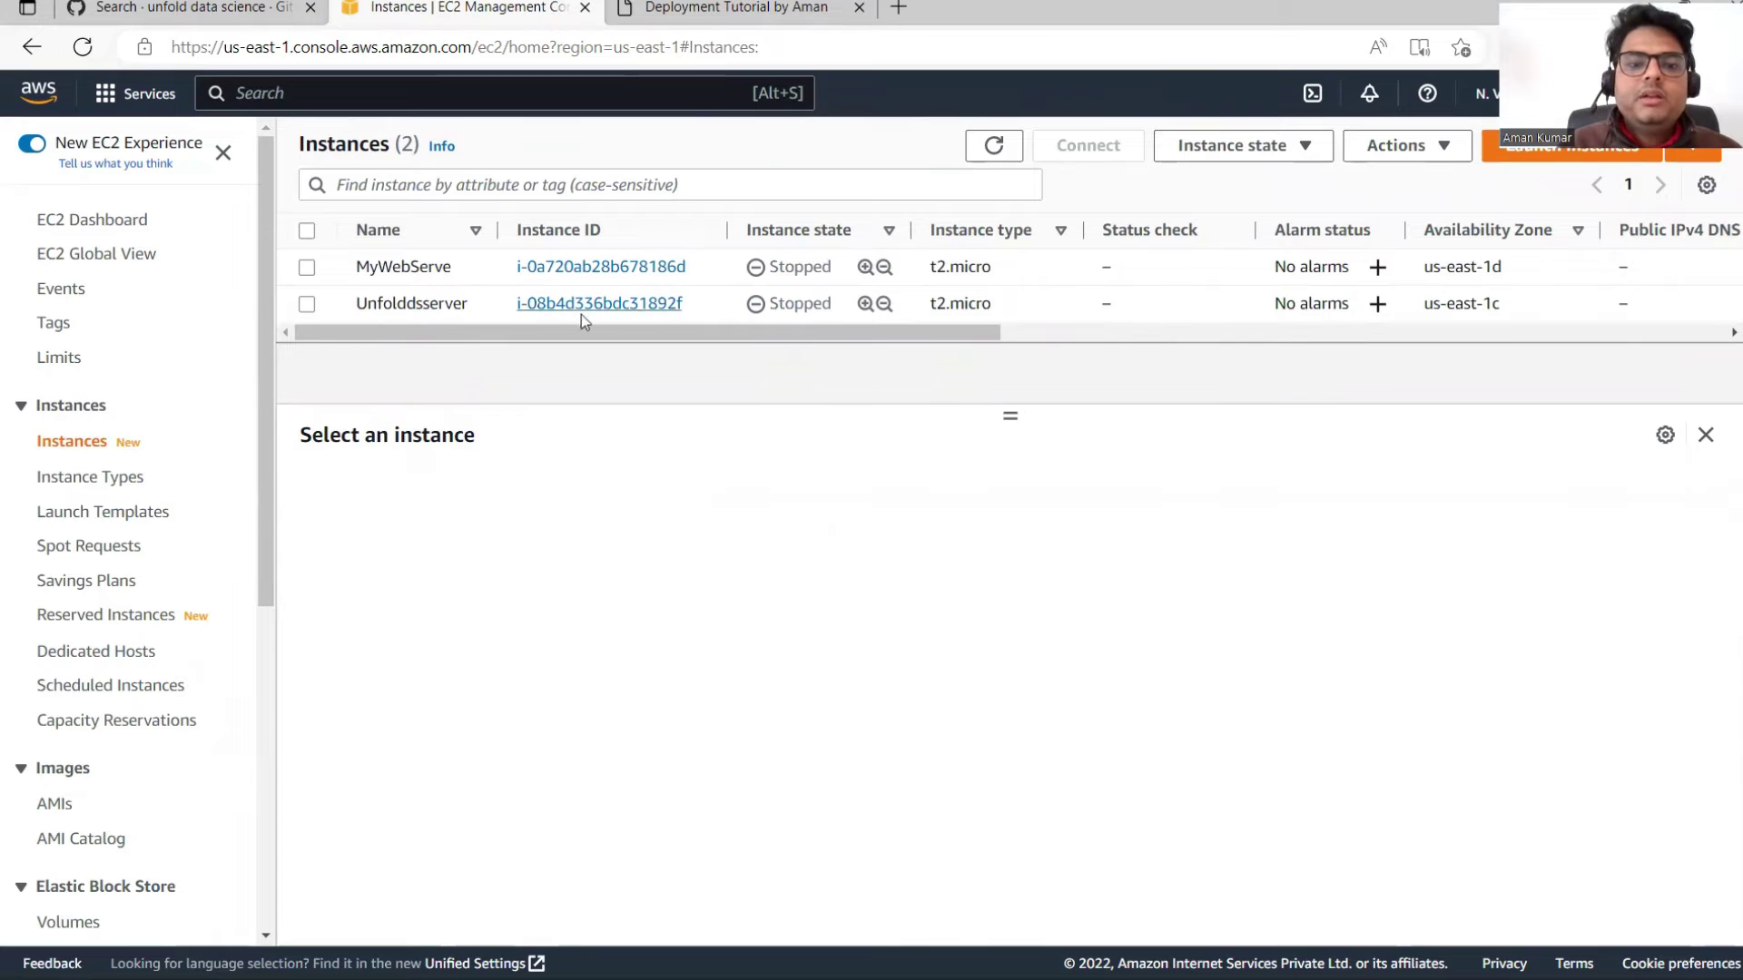
click(305, 305)
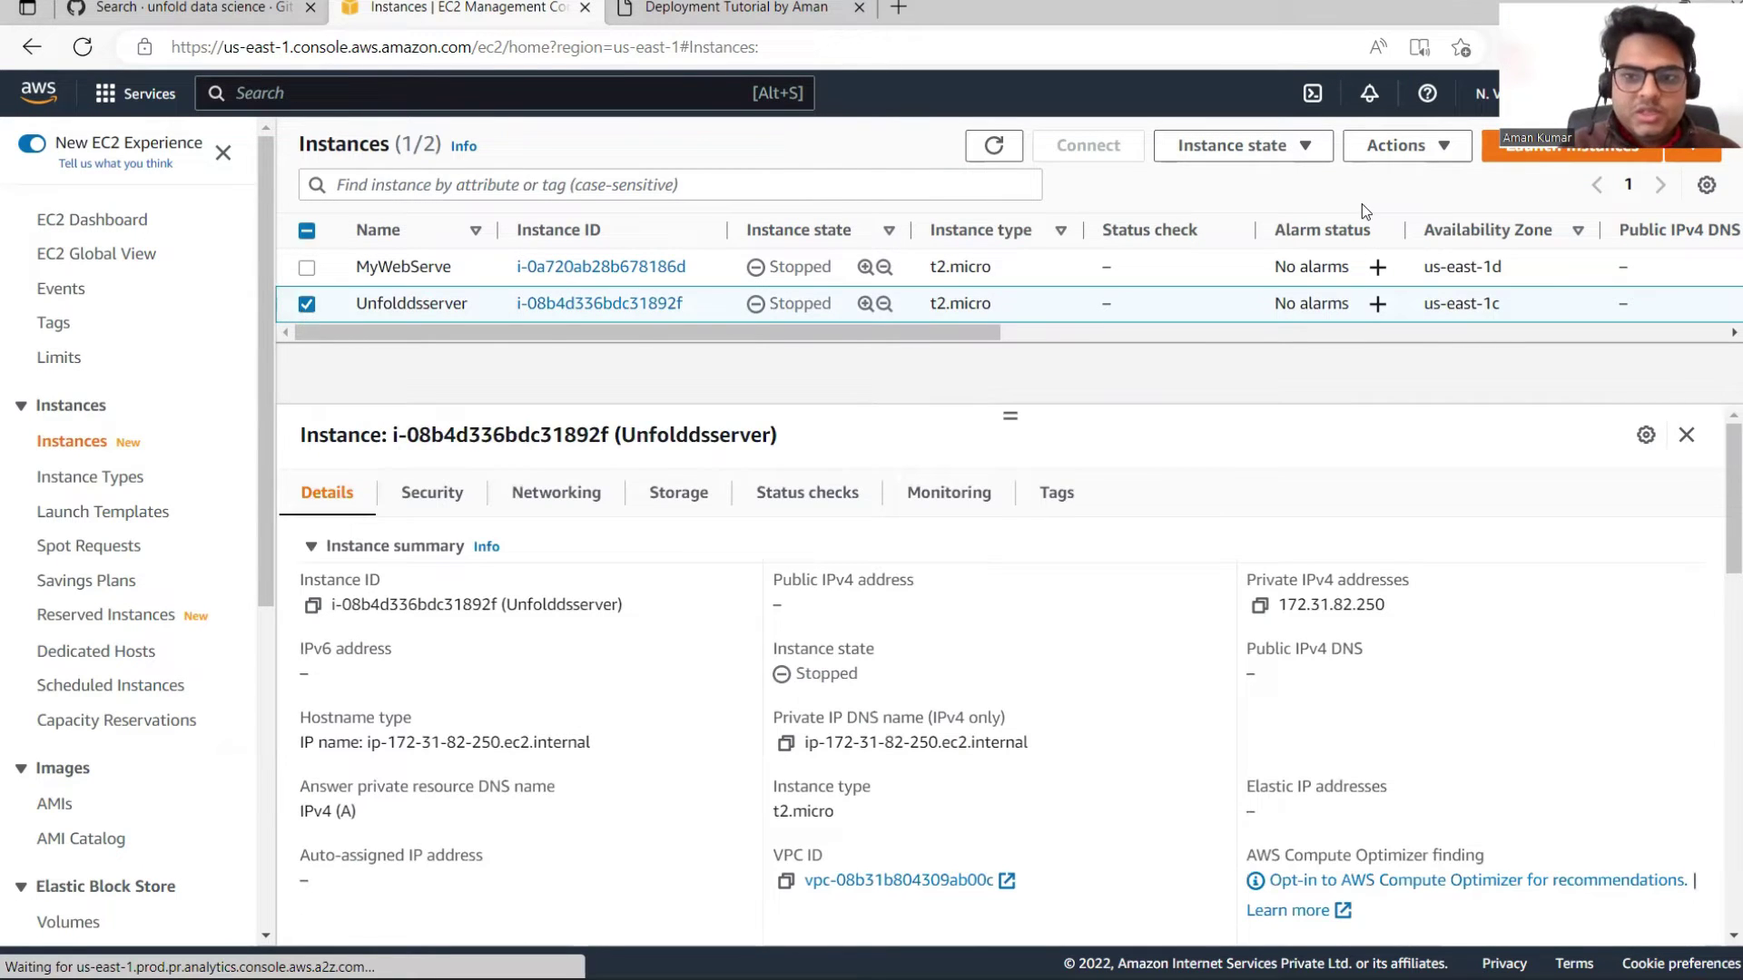
click(1304, 151)
click(1218, 214)
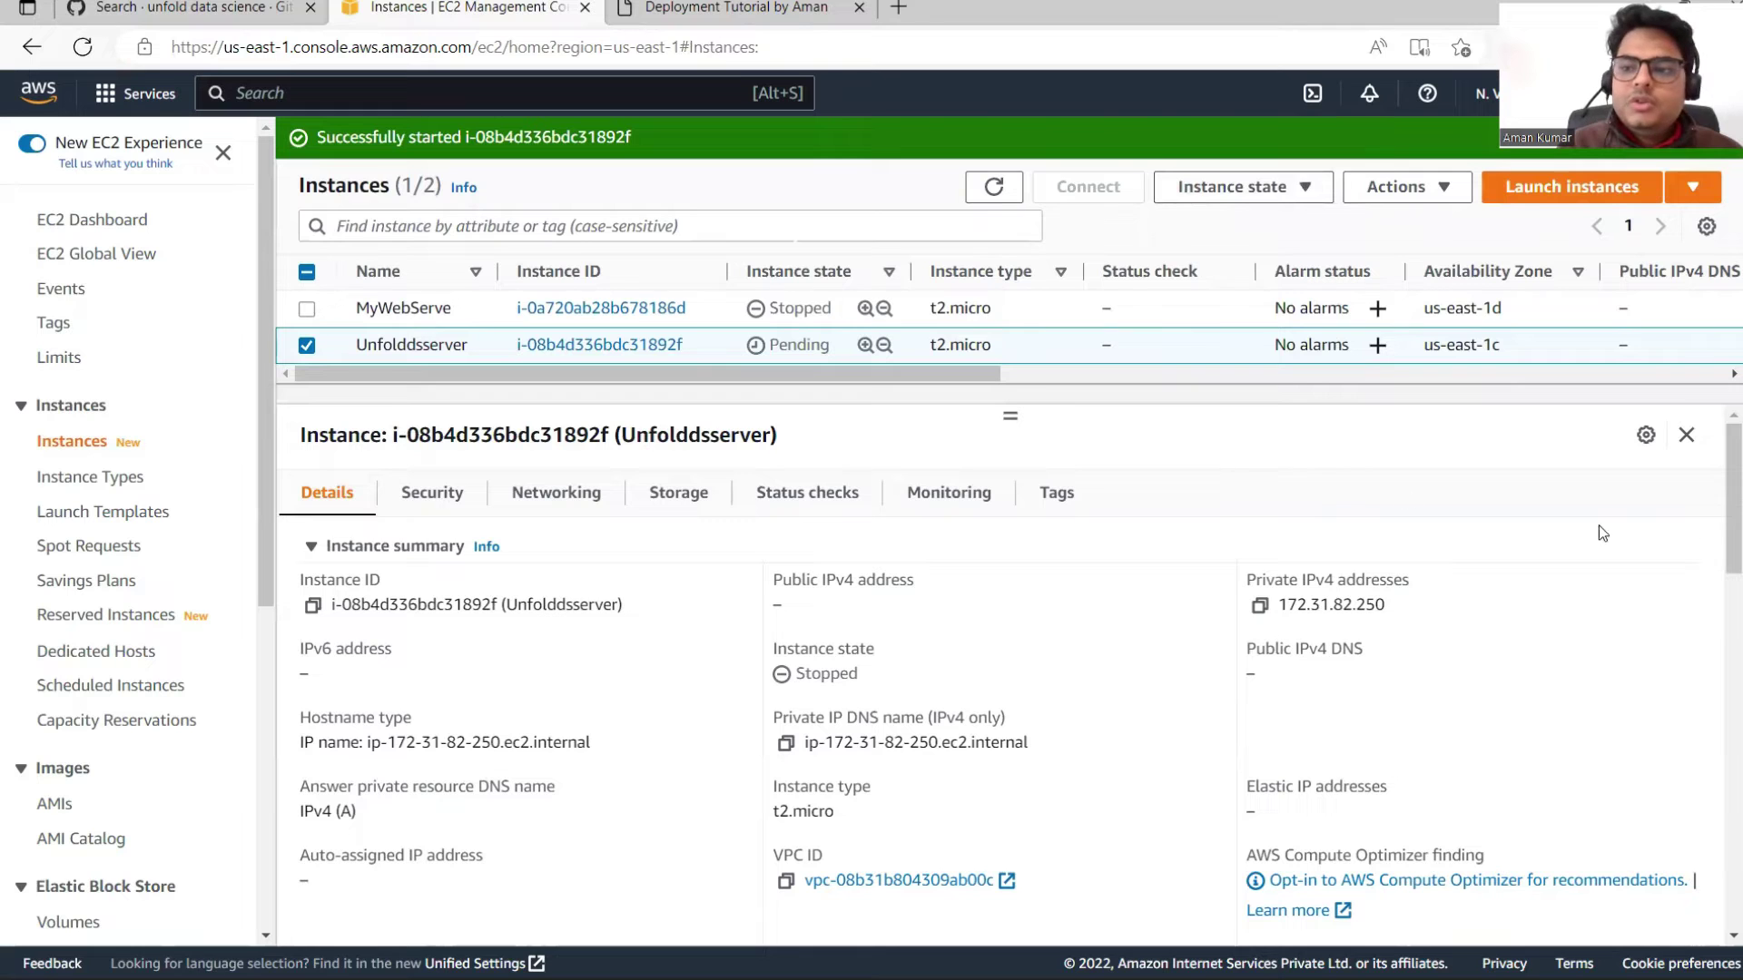
mouse_move(1734, 532)
mouse_down()
mouse_move(1734, 568)
mouse_move(1735, 542)
mouse_up()
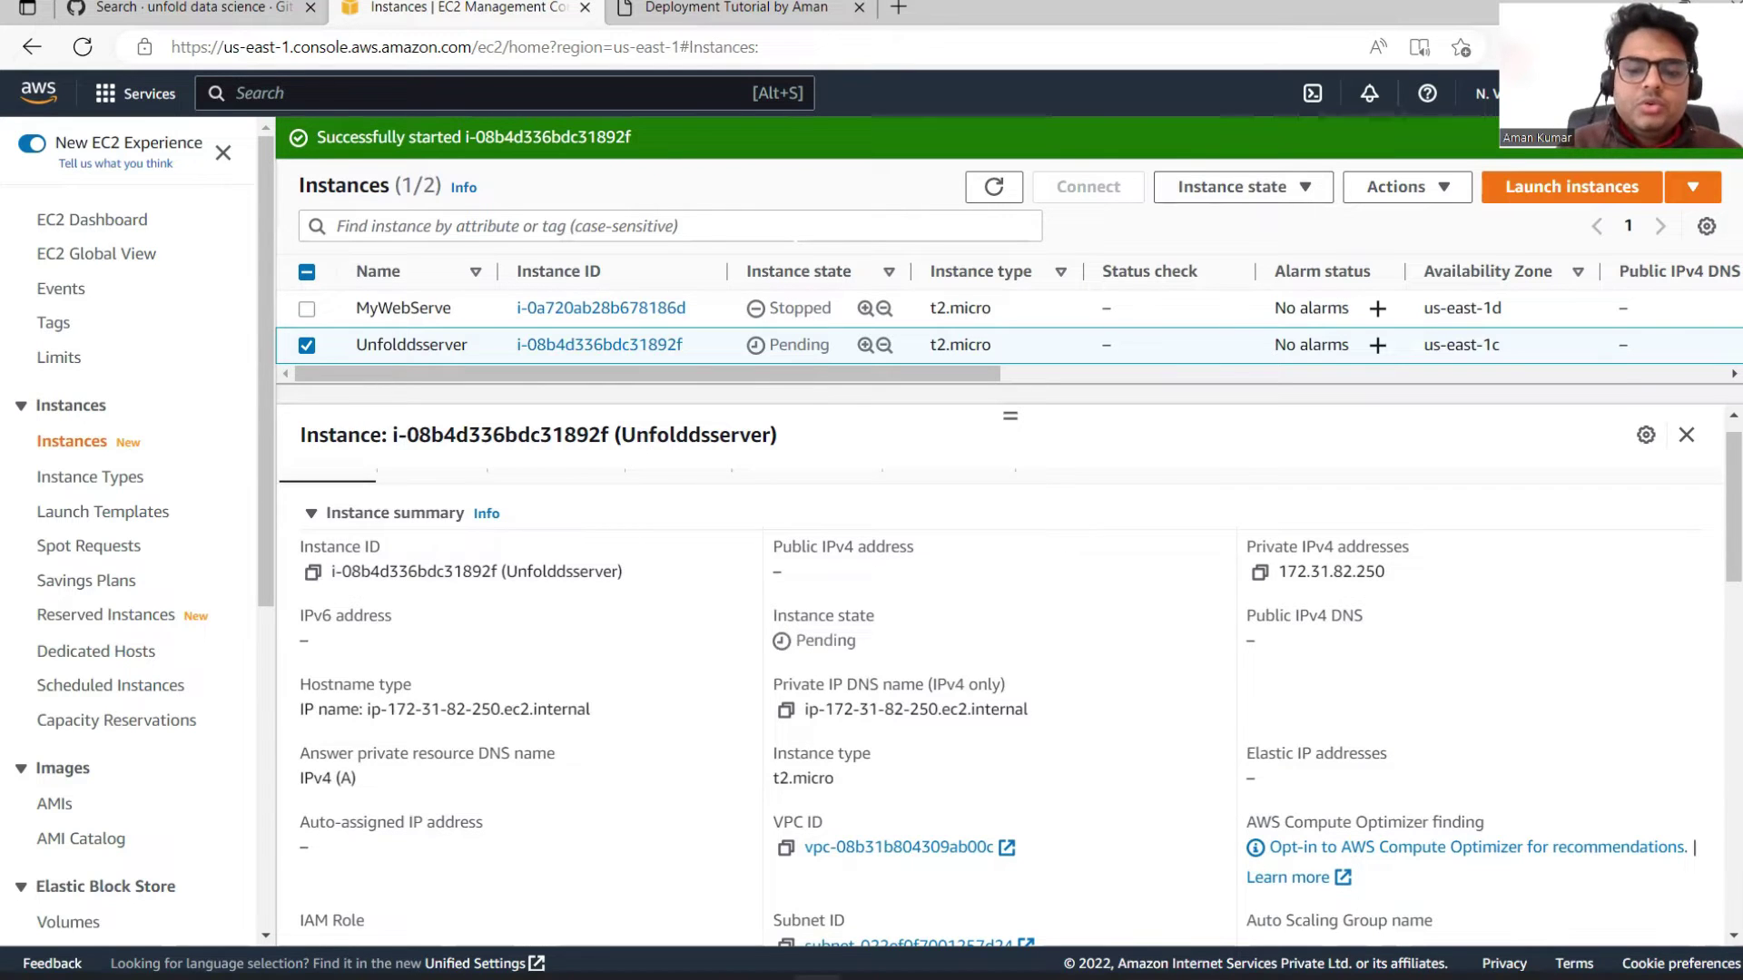
Step: Search Windows for putty
mouse_move(1040, 951)
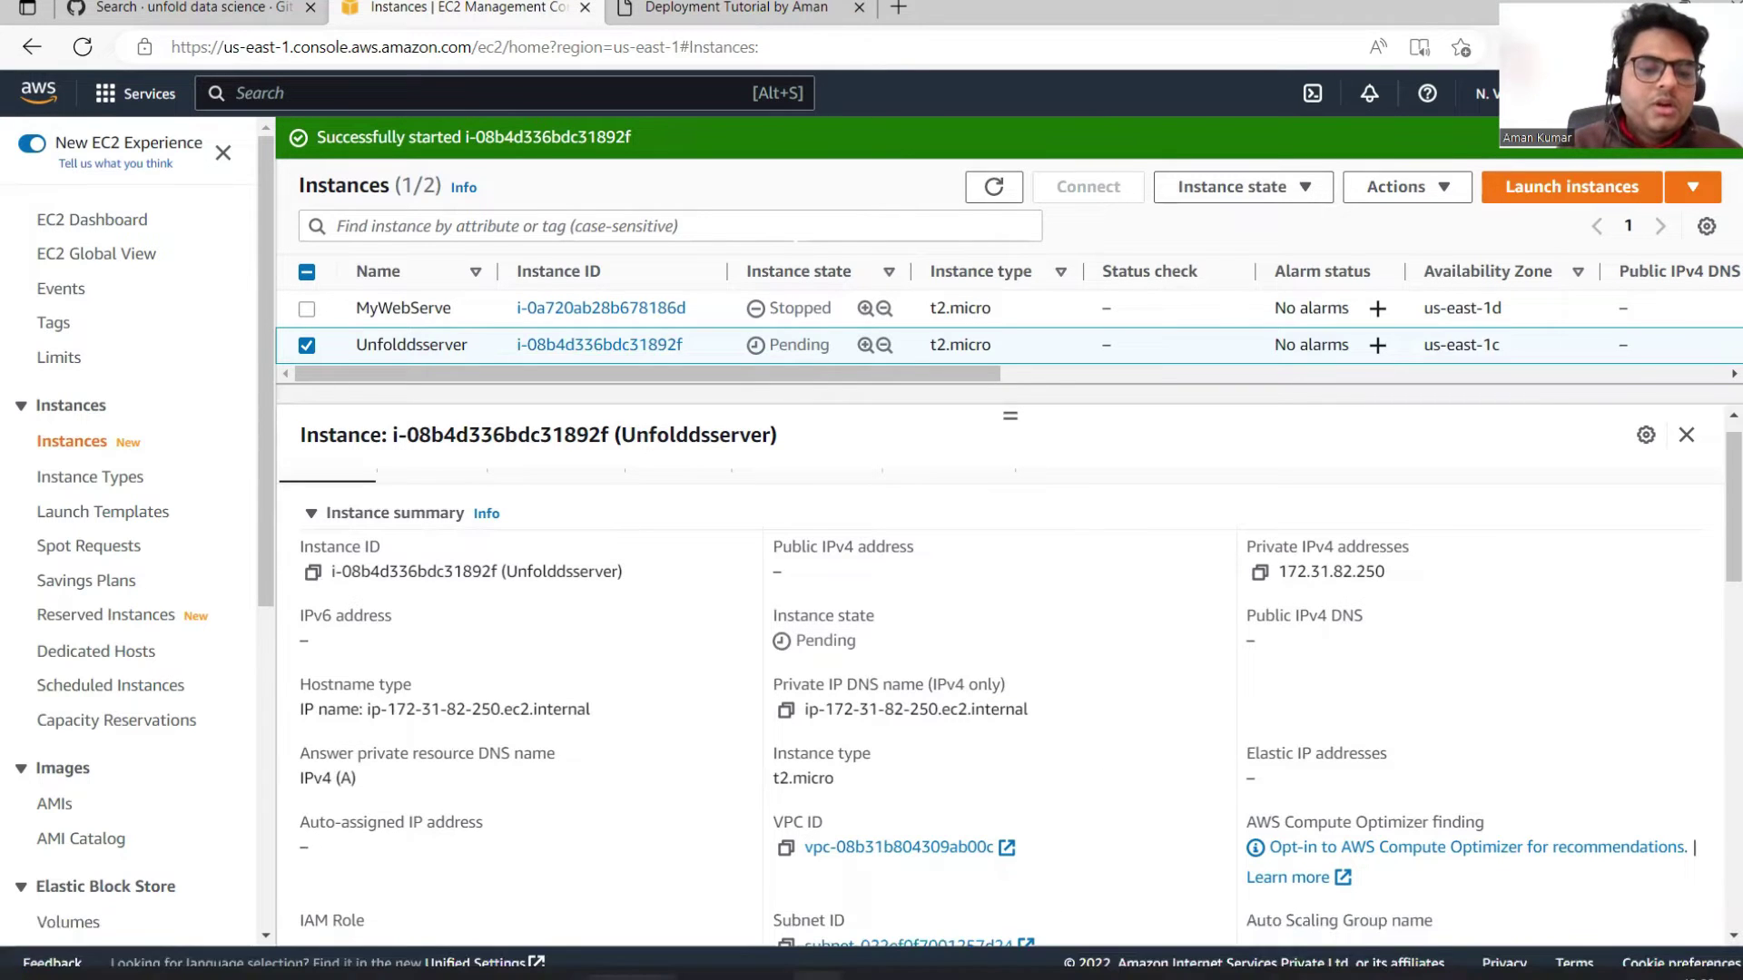
click(543, 952)
text(putty)
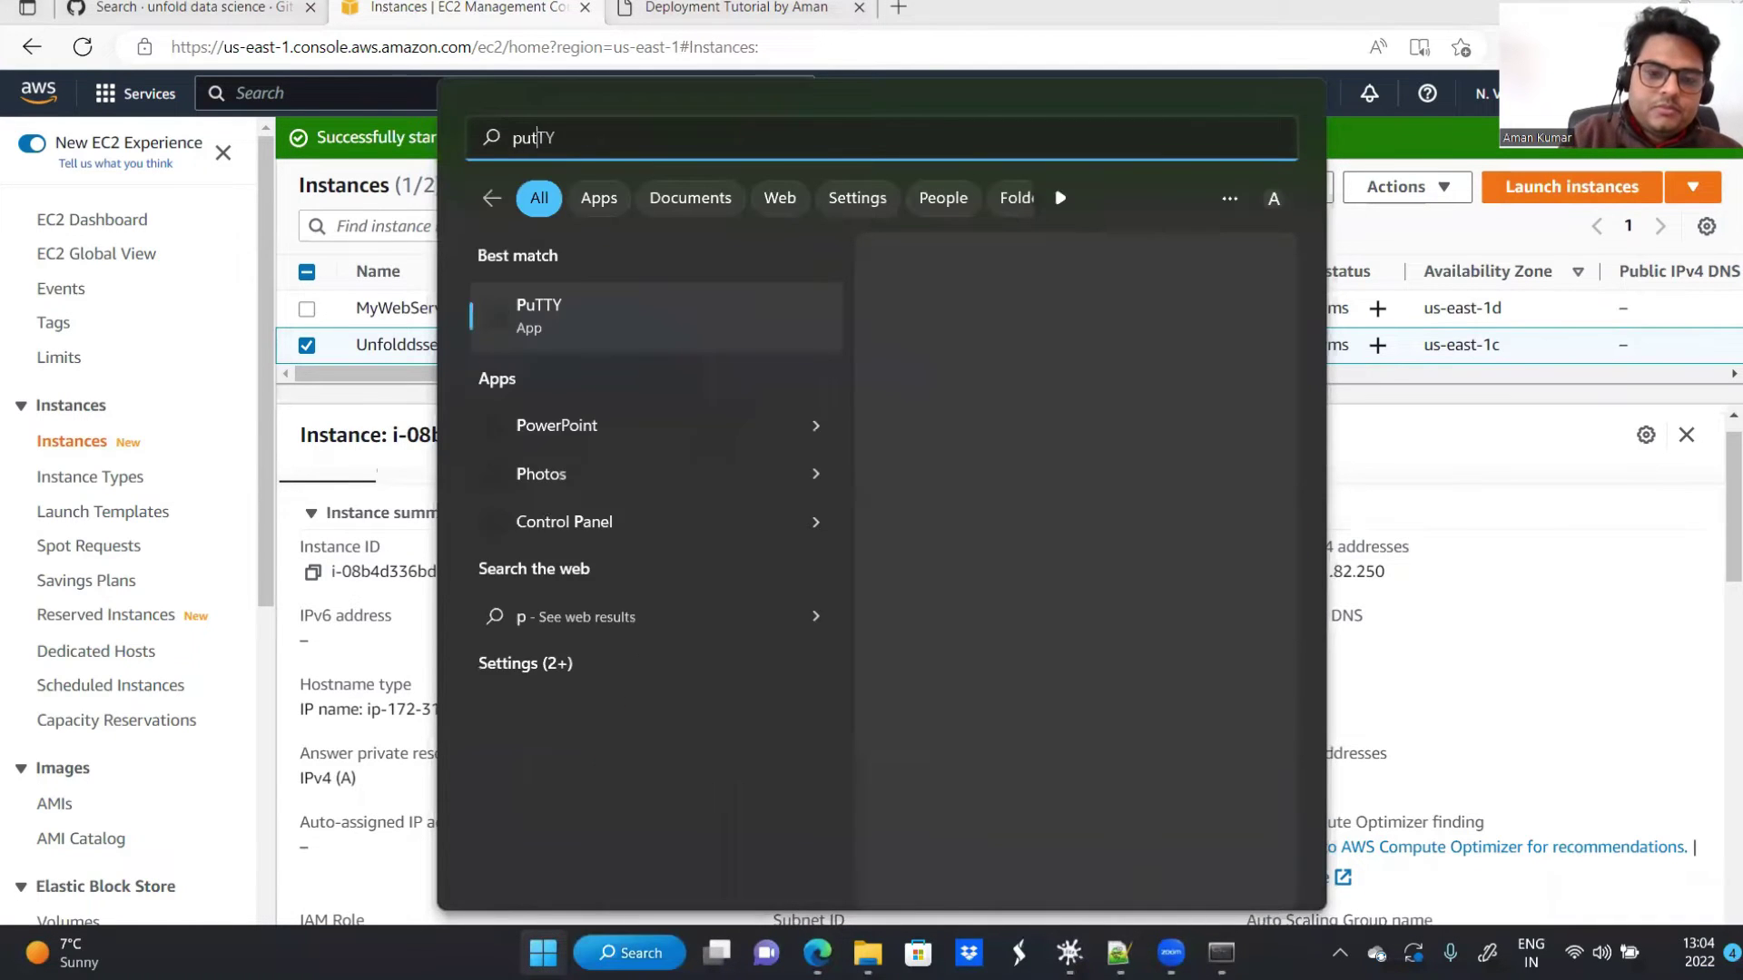
Step: Launch PuTTY and copy Unfolddsserver's public IPv4 address from its details page
click(564, 311)
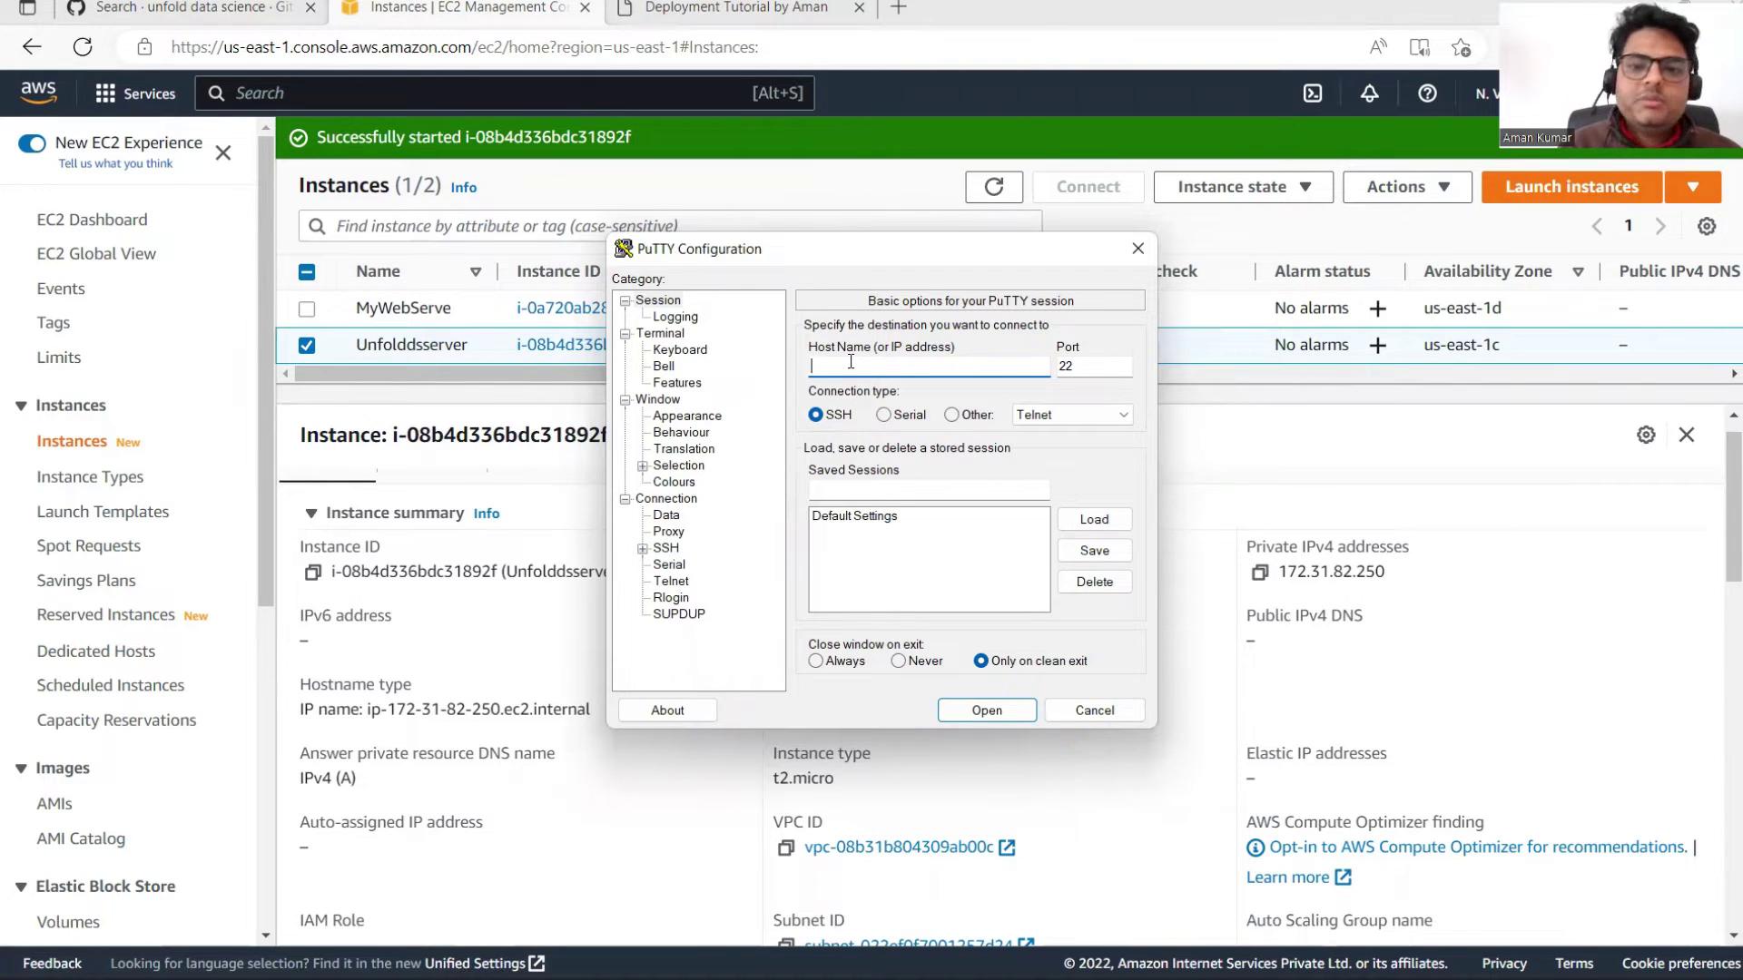
click(1381, 450)
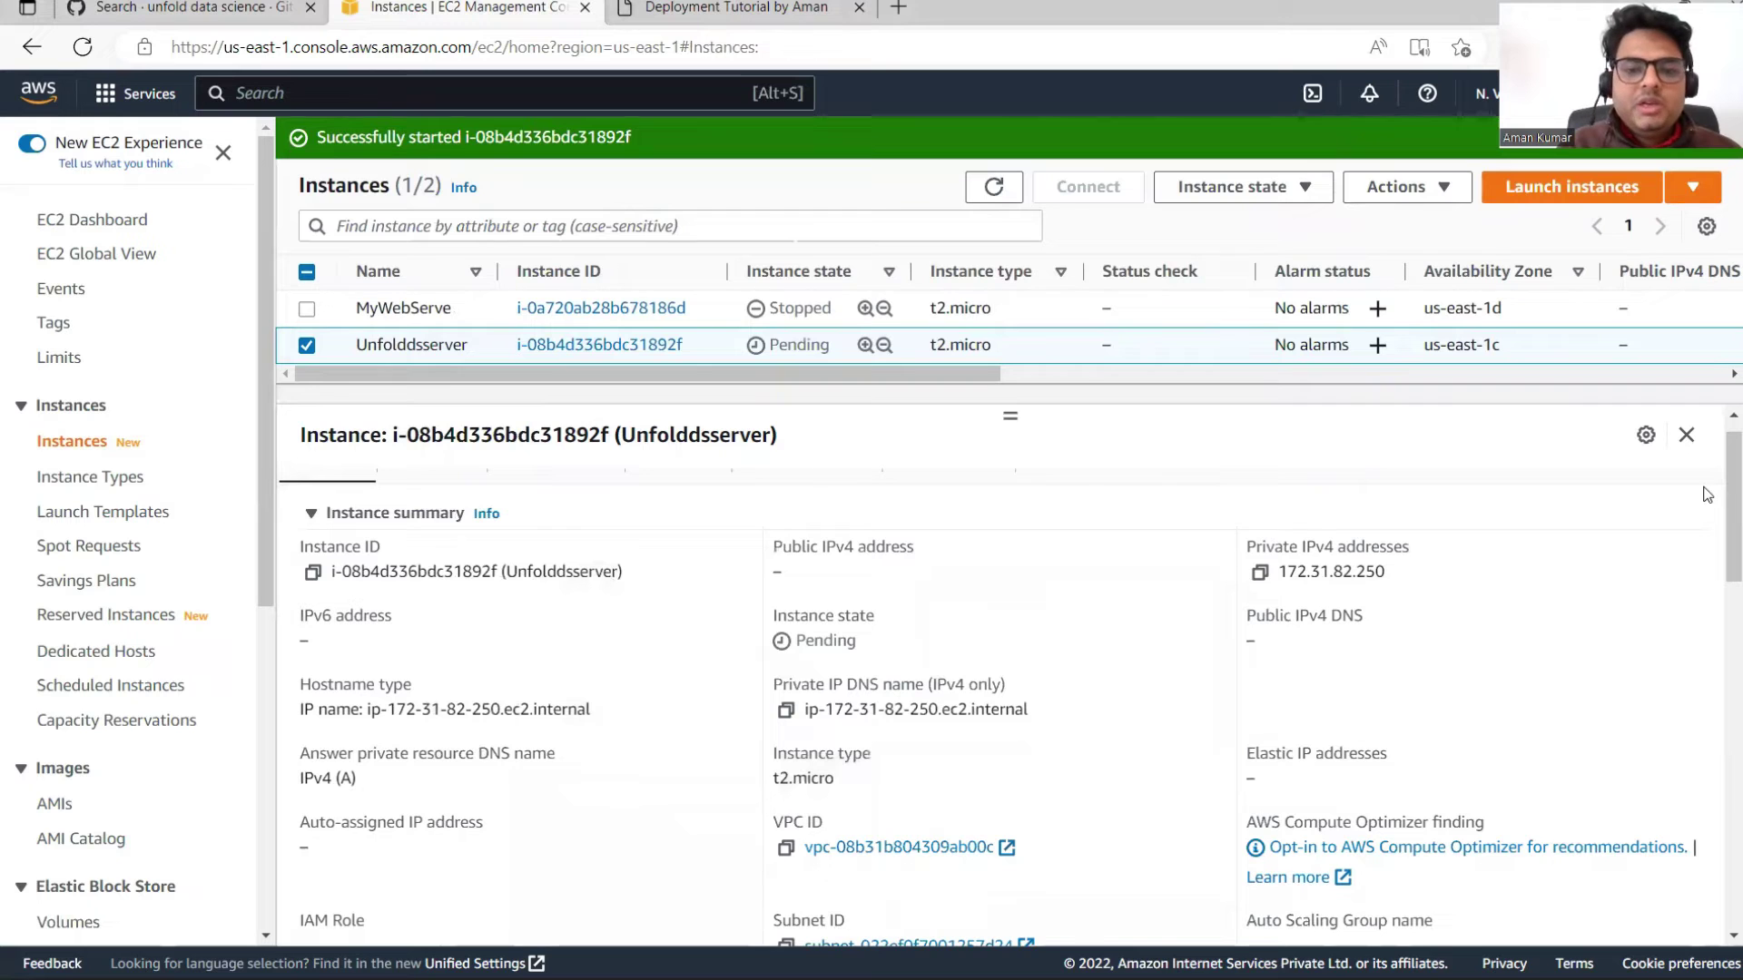
click(545, 347)
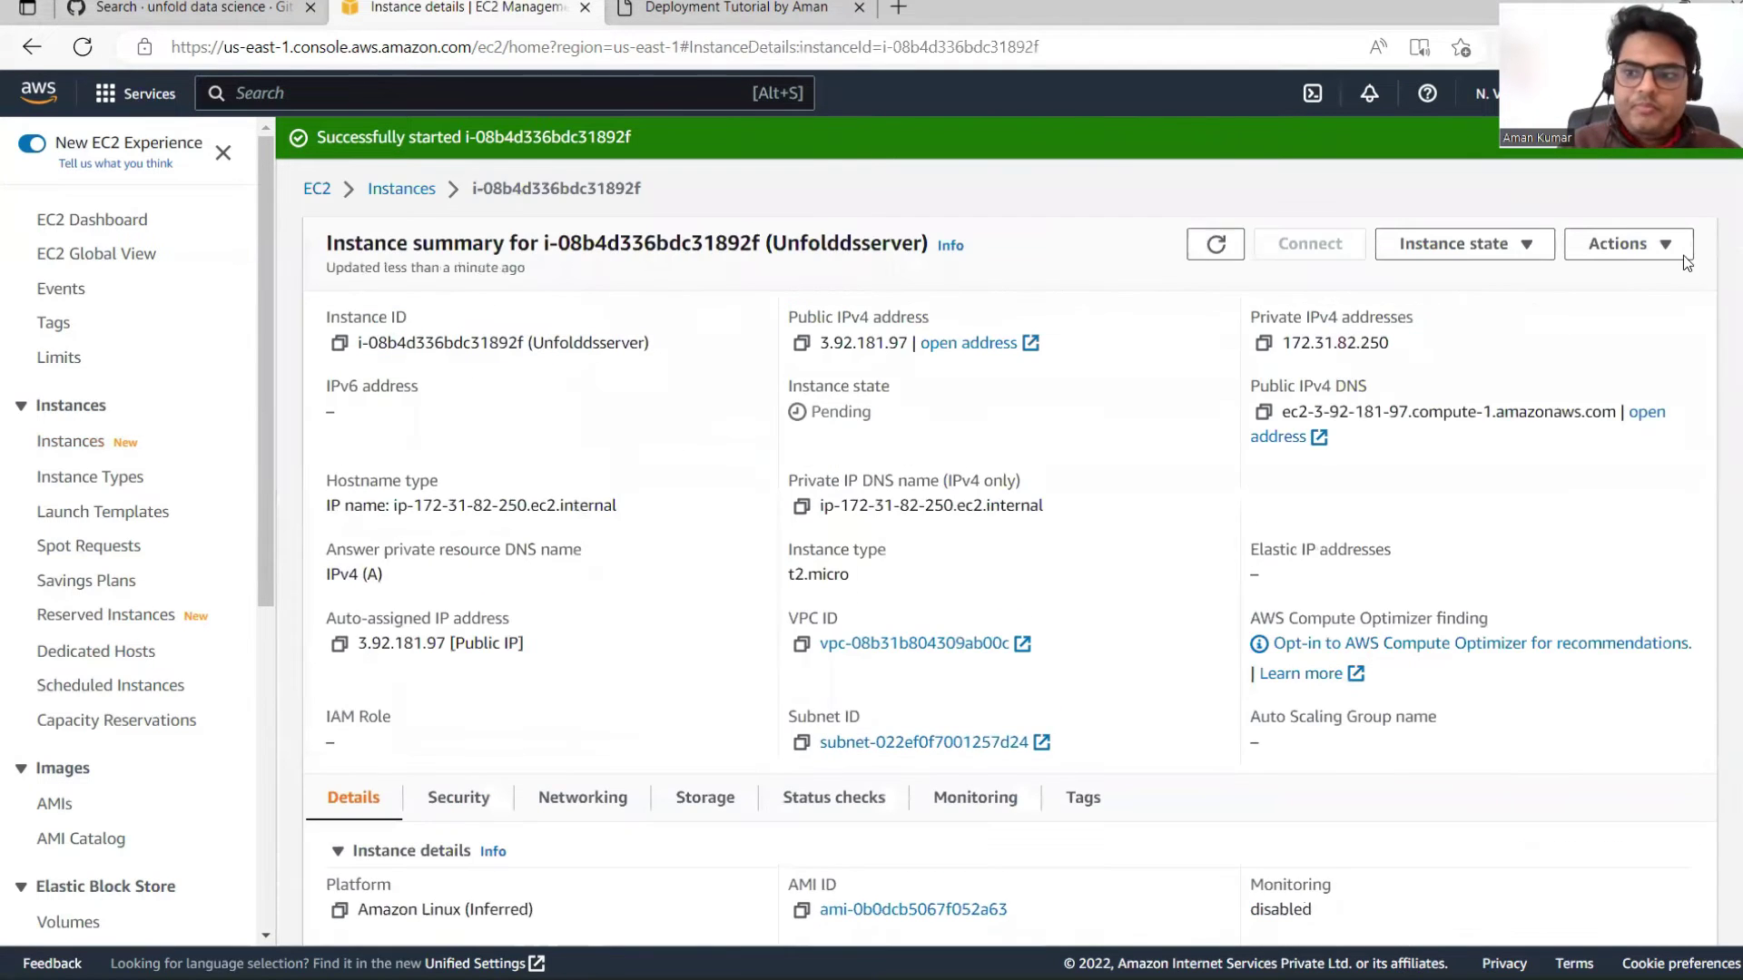
scroll(1735, 420, down, 5)
scroll(1735, 363, up, 4)
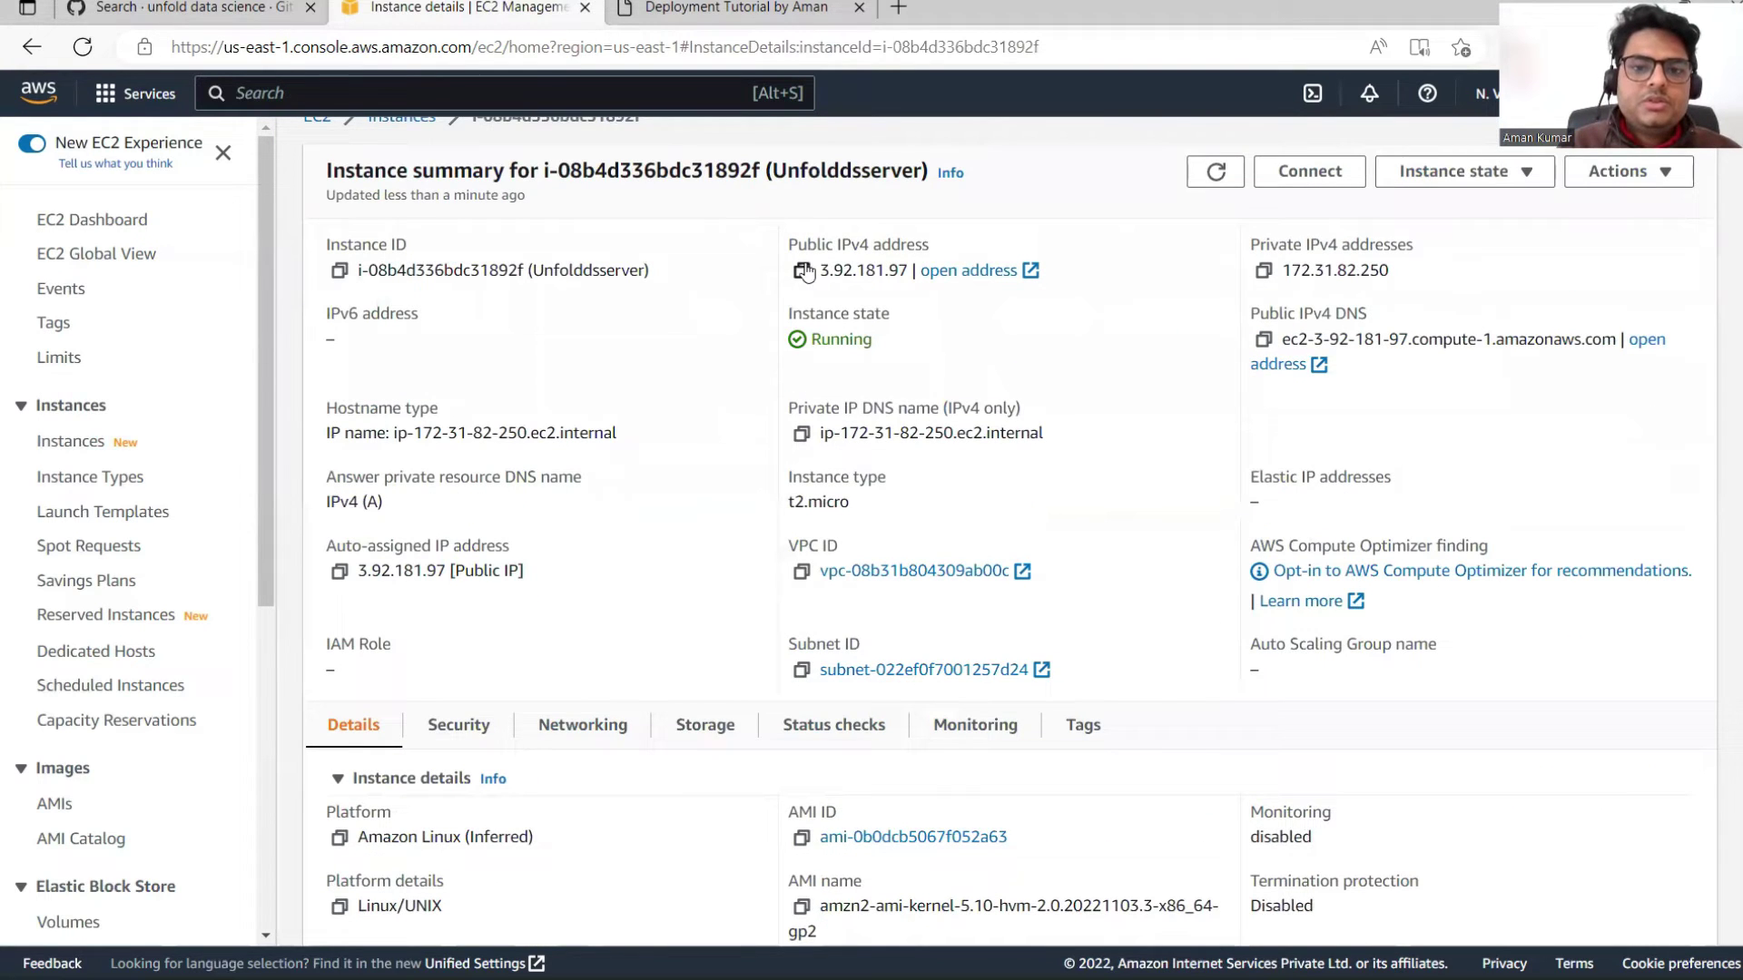
click(802, 272)
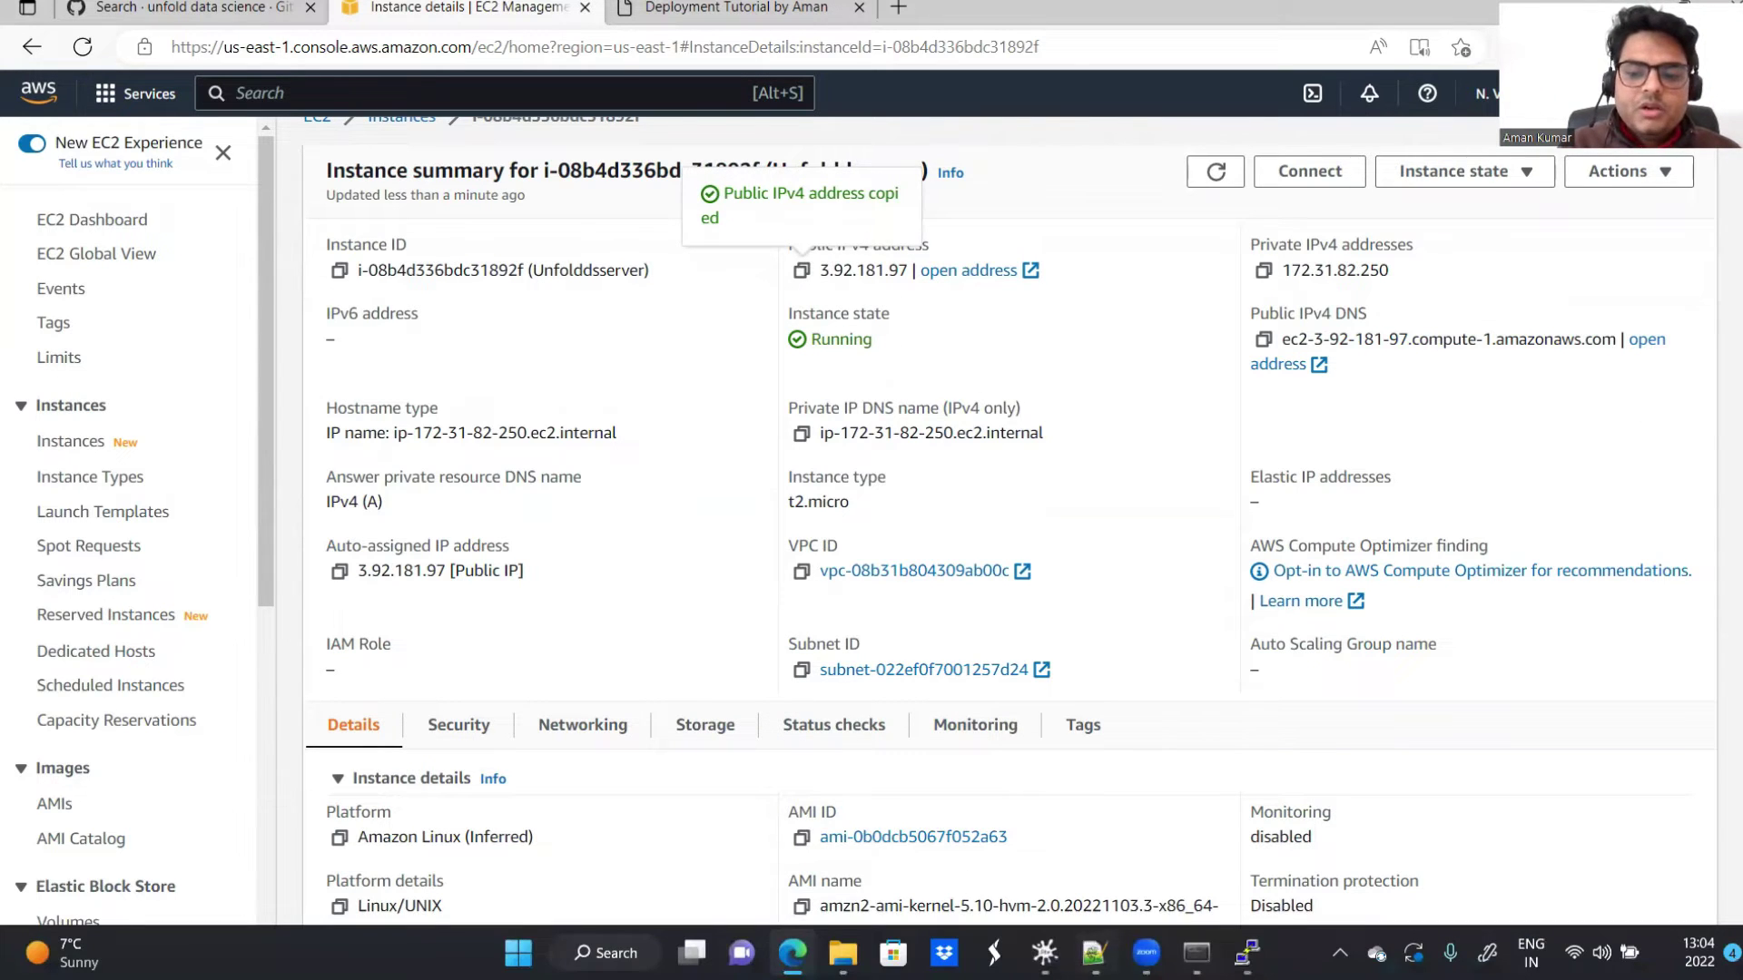
click(1247, 953)
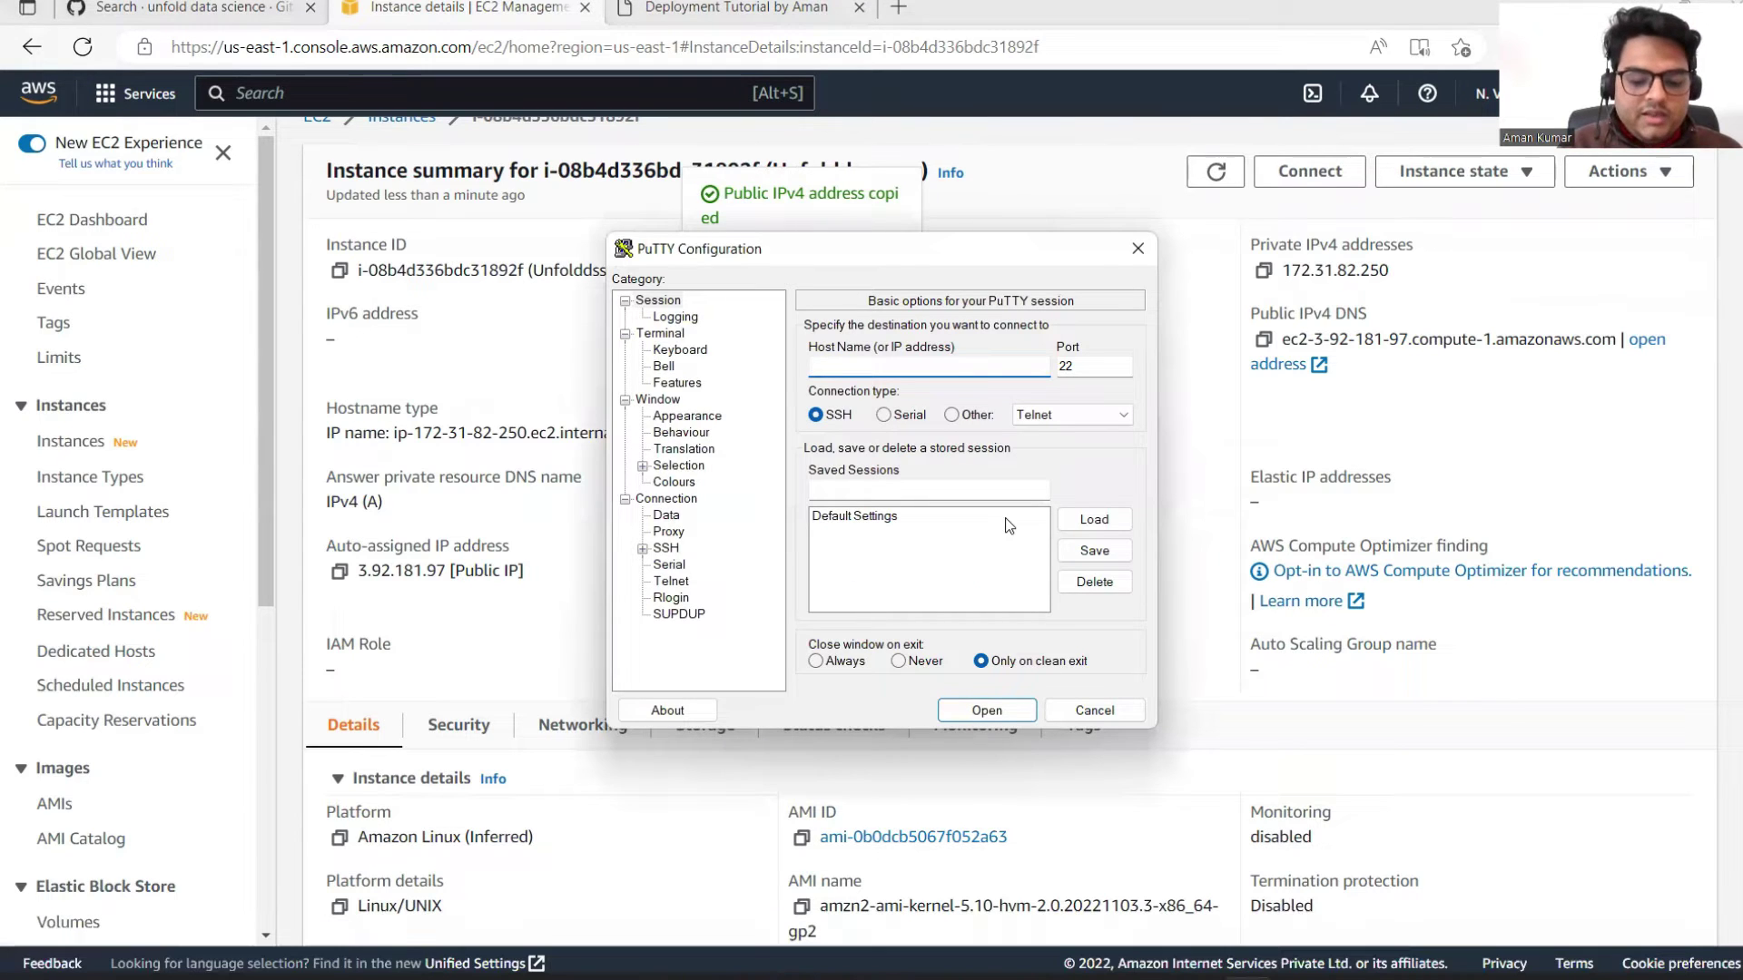
text(ec2-user@)
key(ctrl+v)
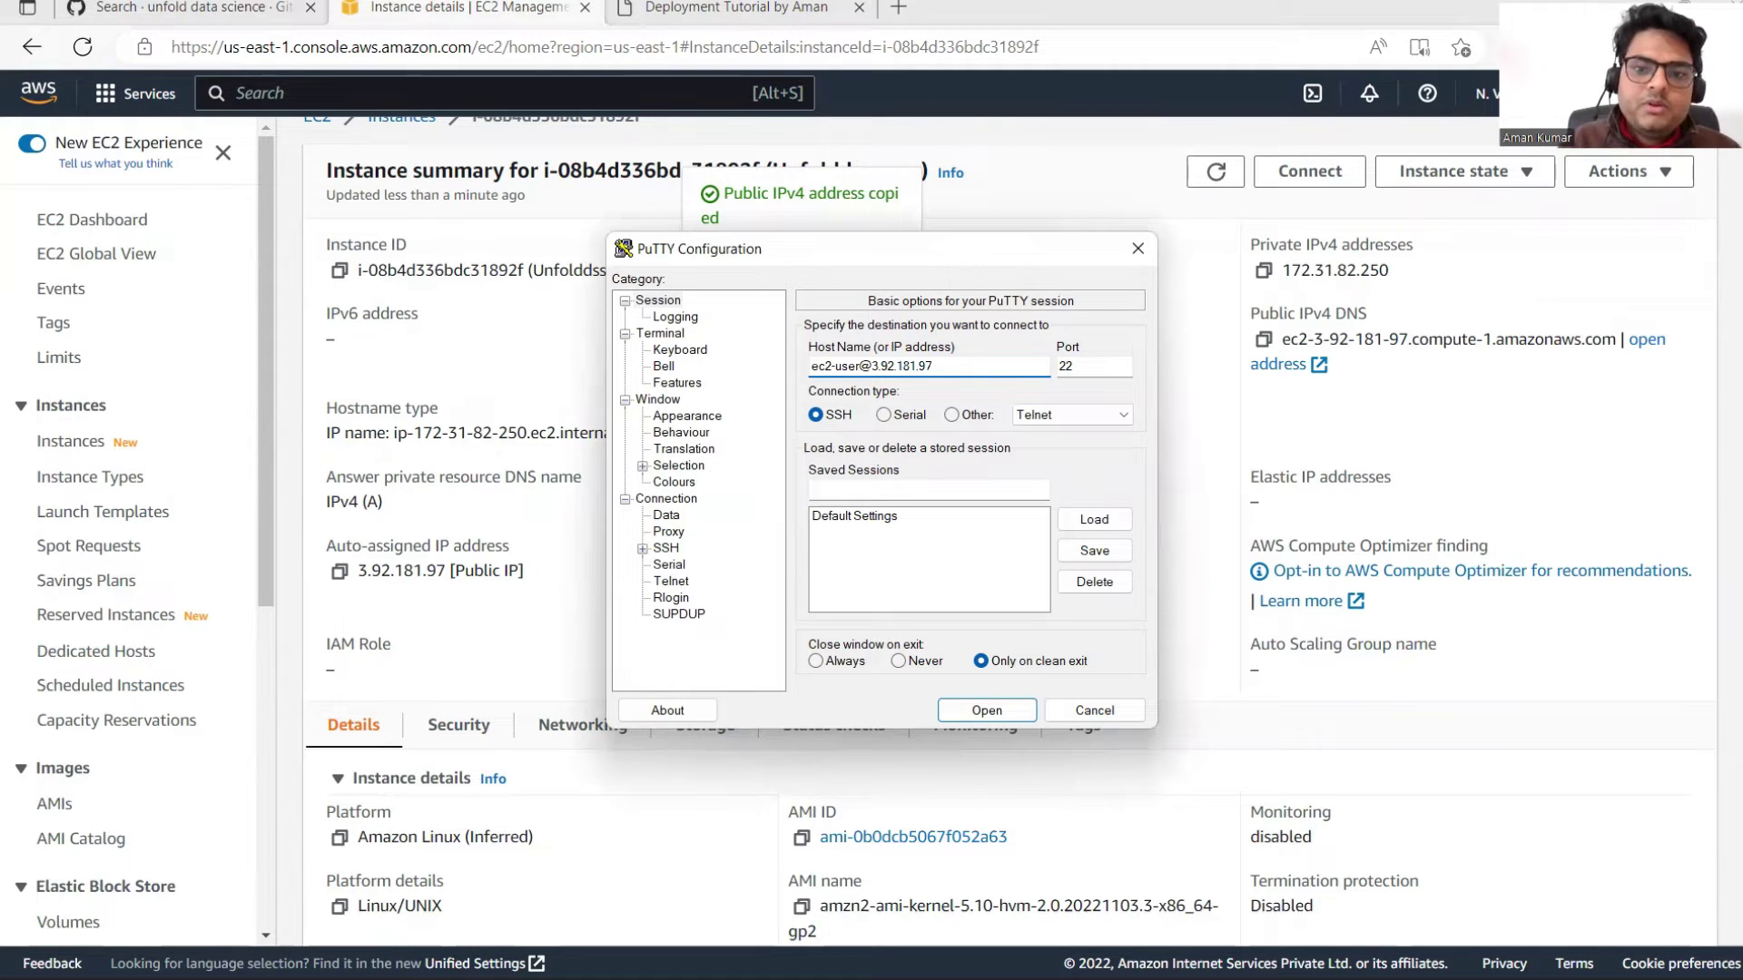
Step: Use the unfolddskeypair private key from Downloads for SSH auth and open the connection
click(641, 548)
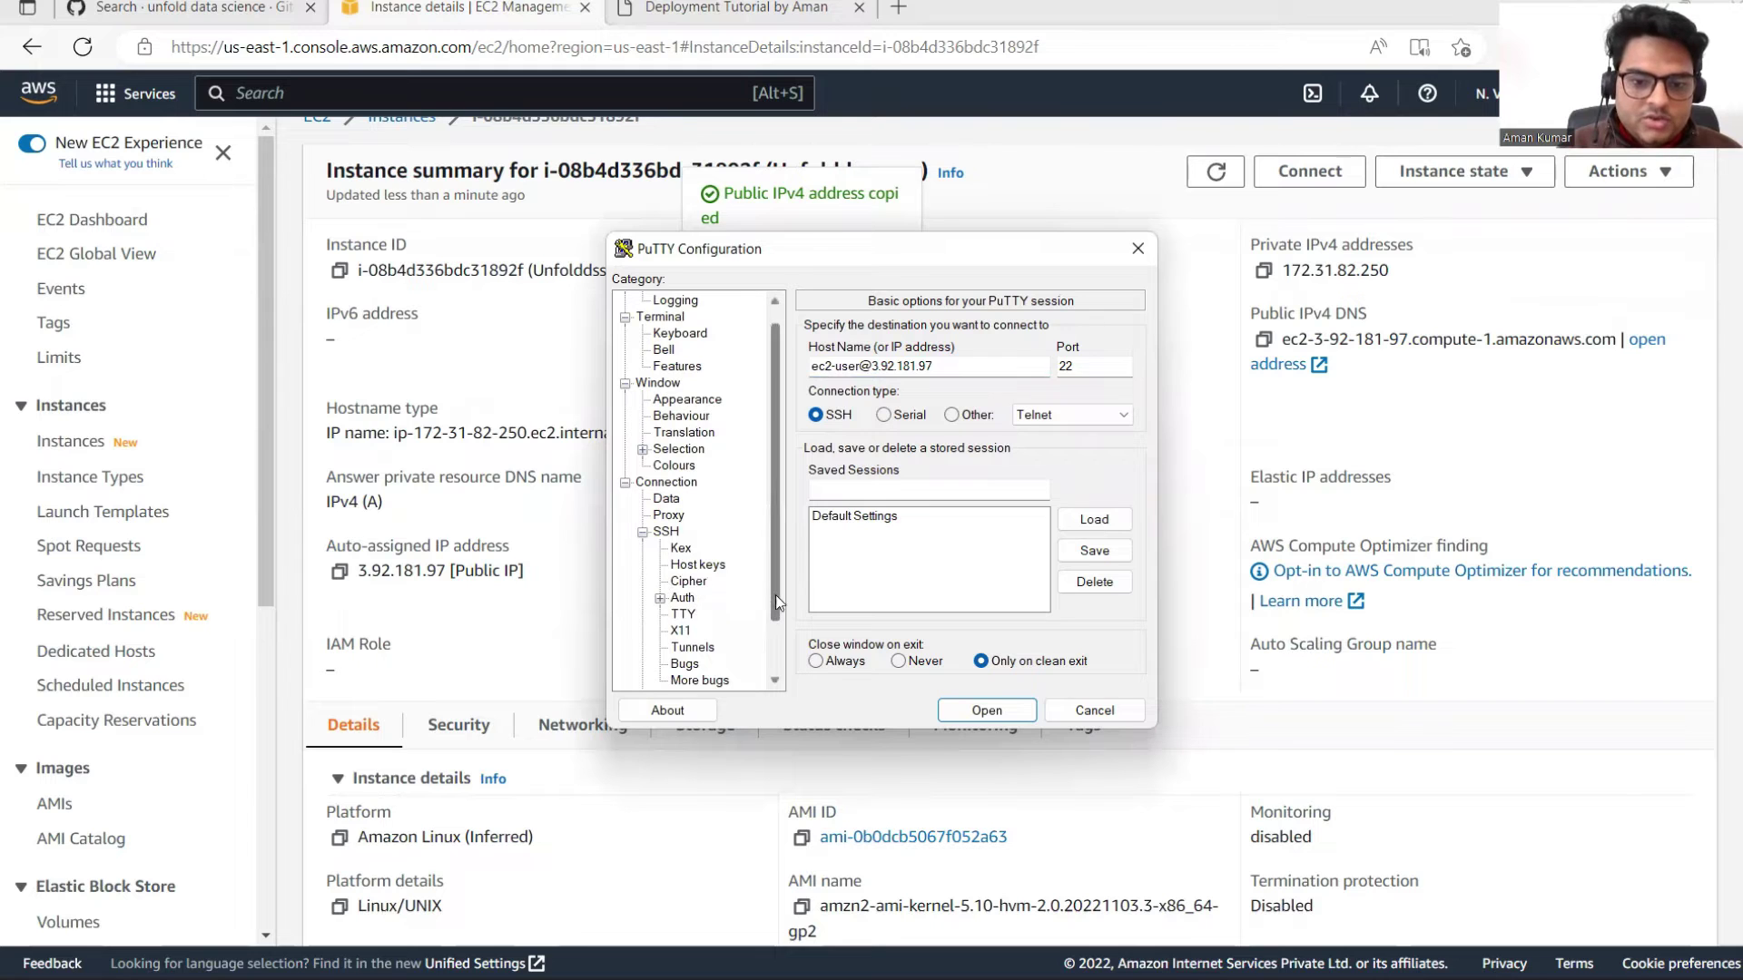
scroll(782, 668, down, 2)
click(660, 532)
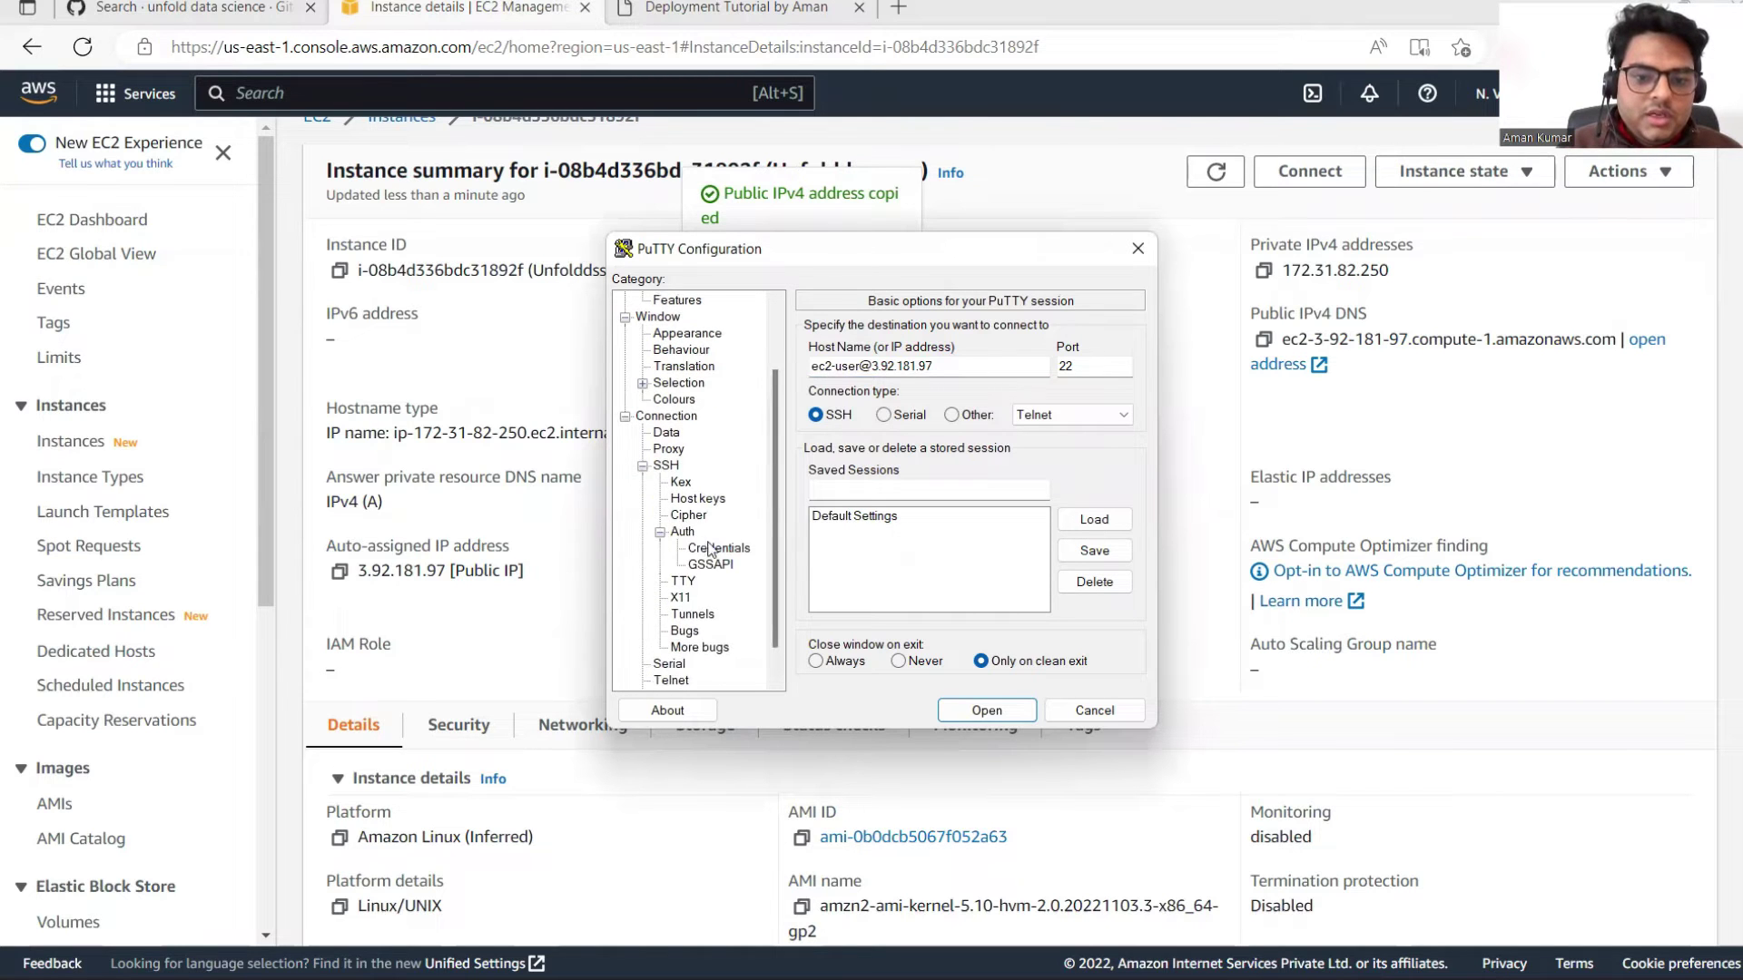
click(721, 548)
click(1092, 370)
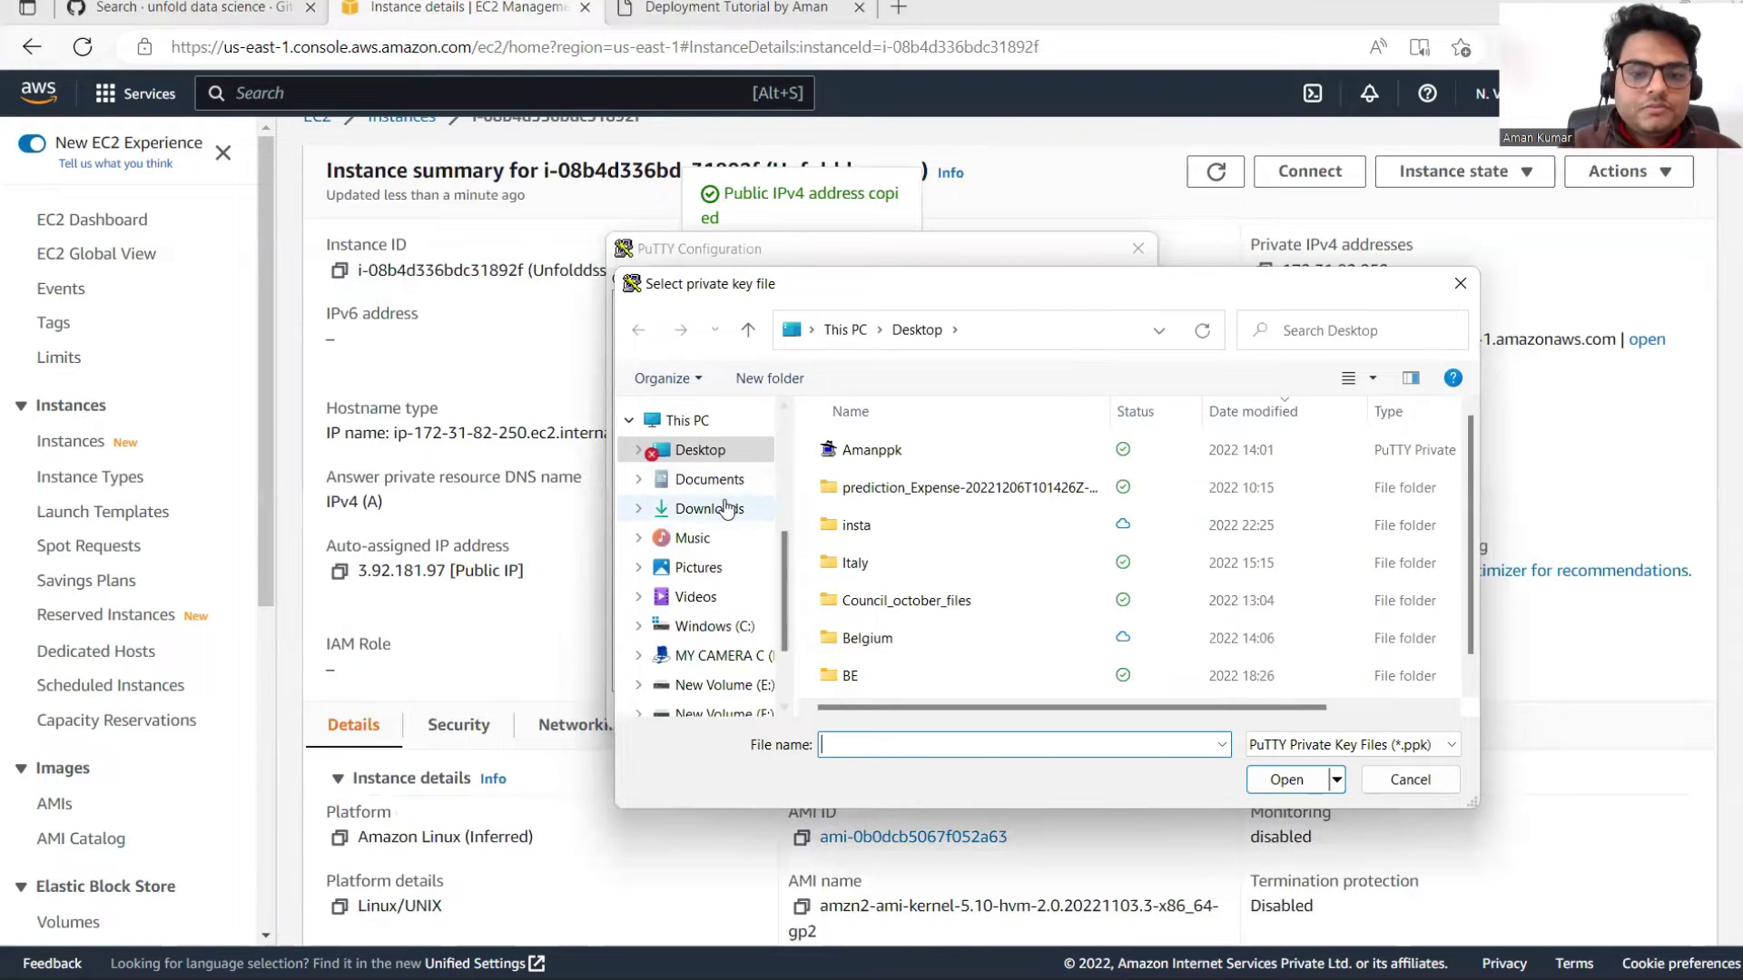
click(723, 511)
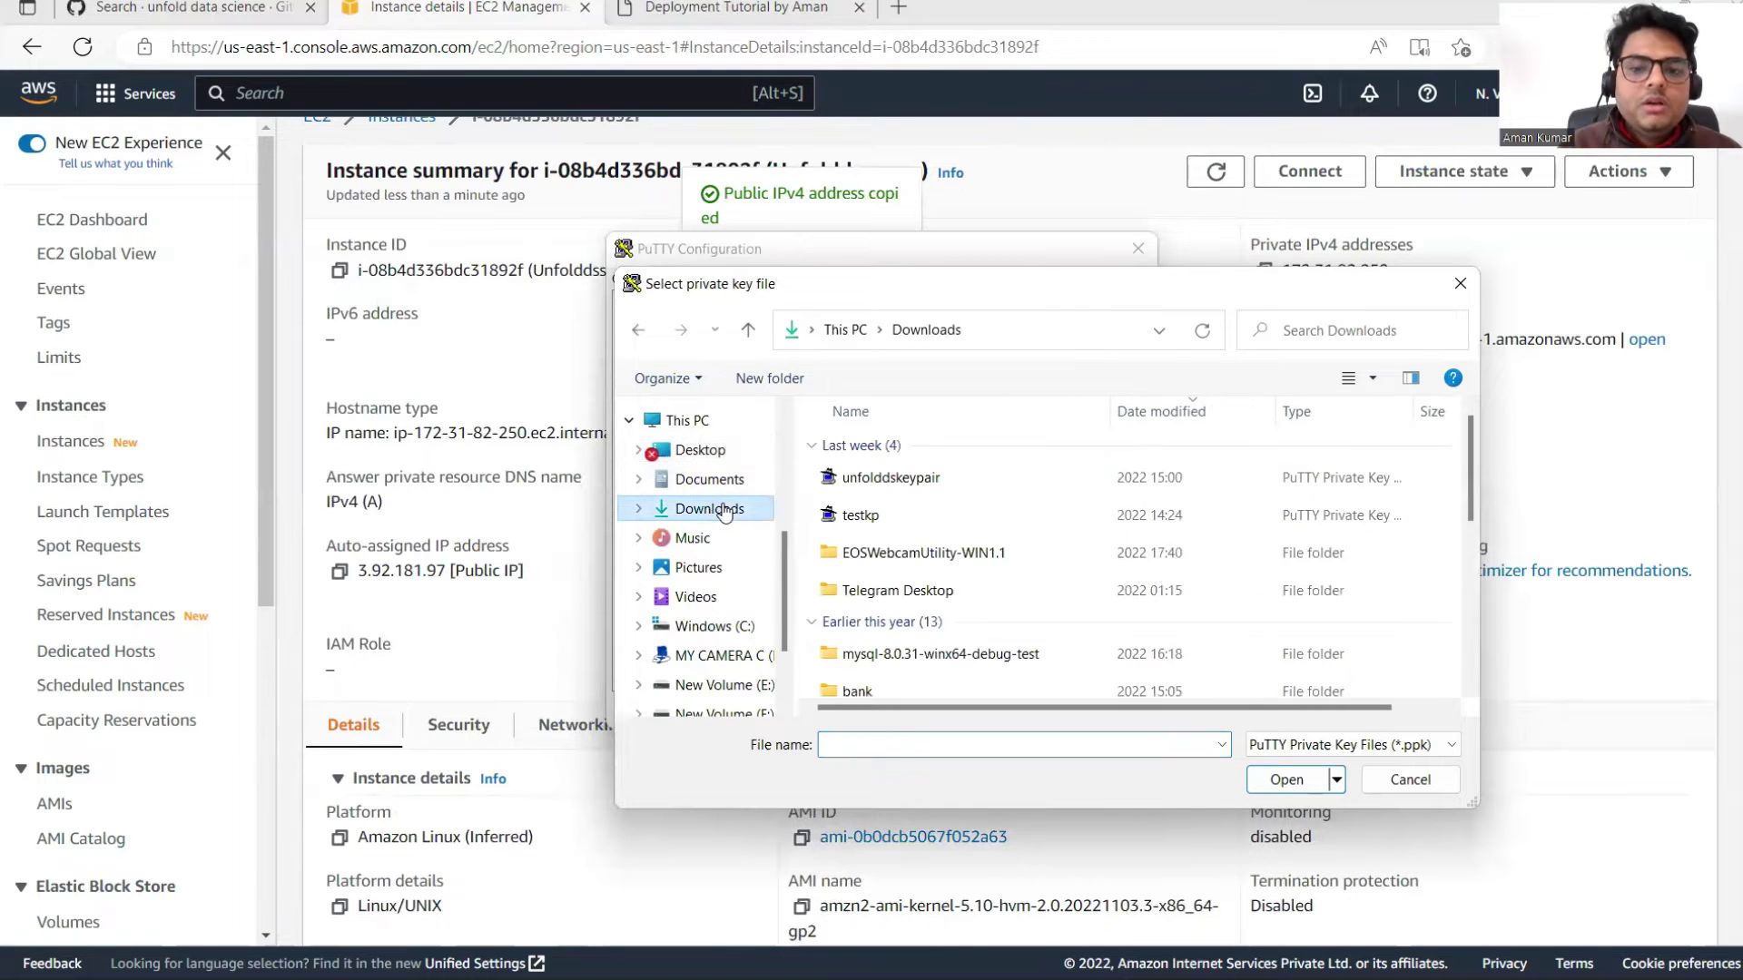
click(923, 481)
click(1283, 782)
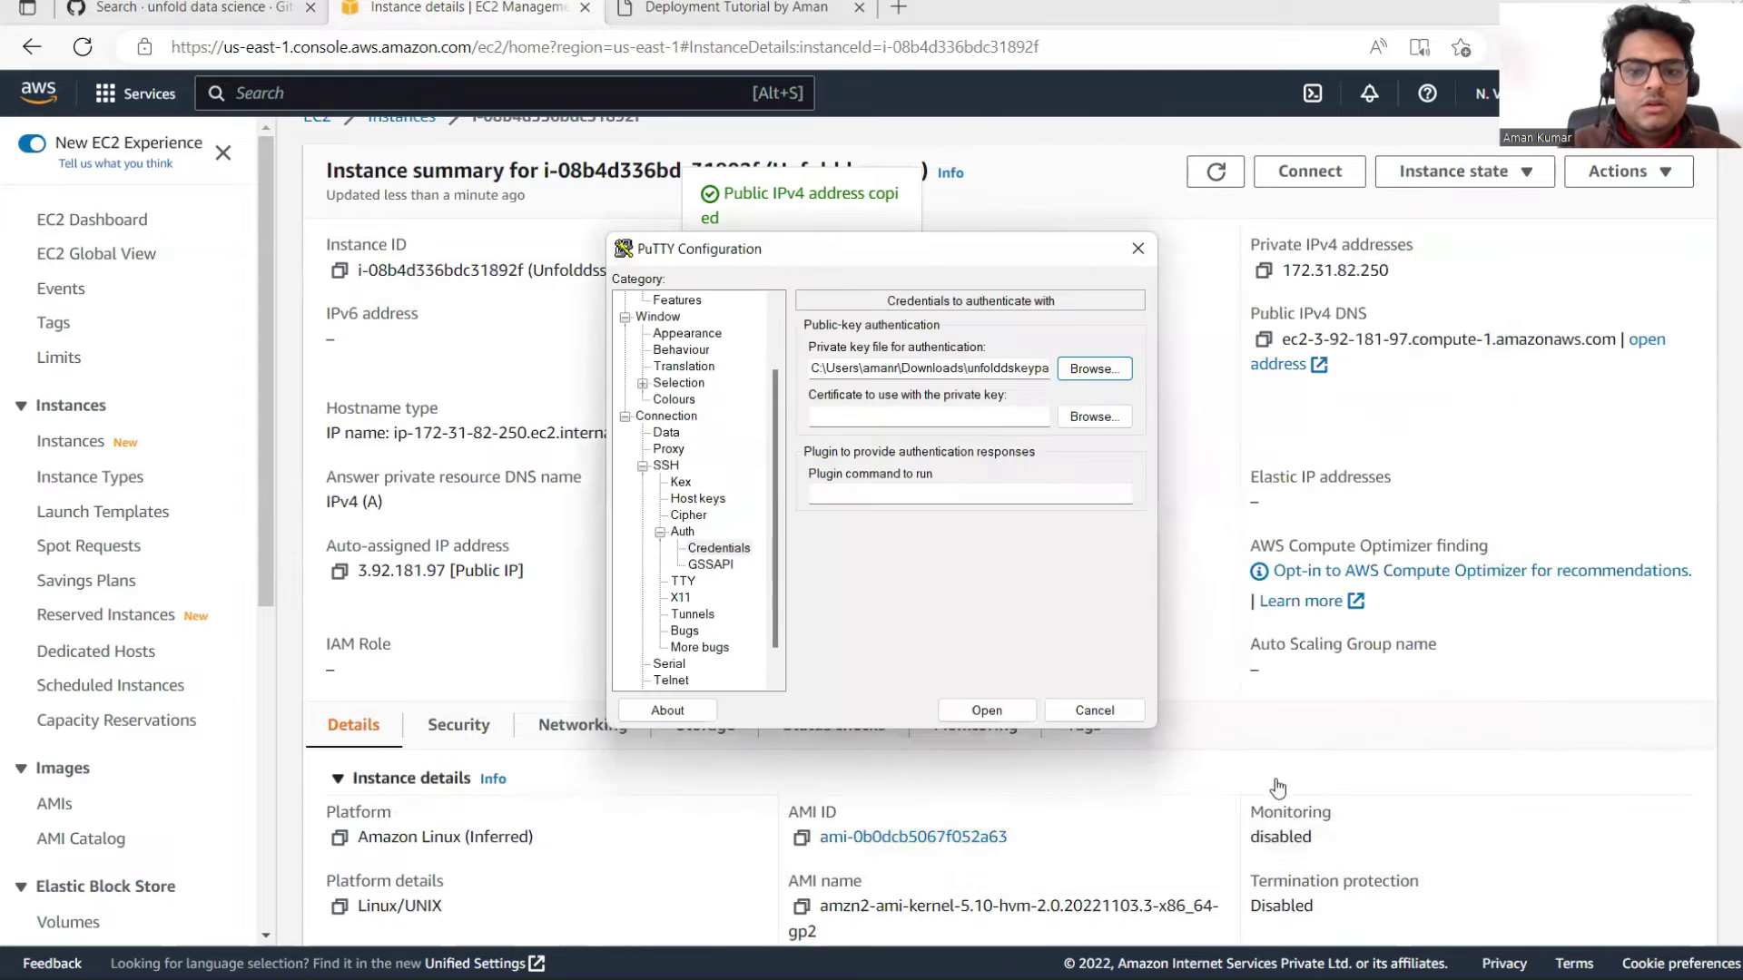
click(985, 710)
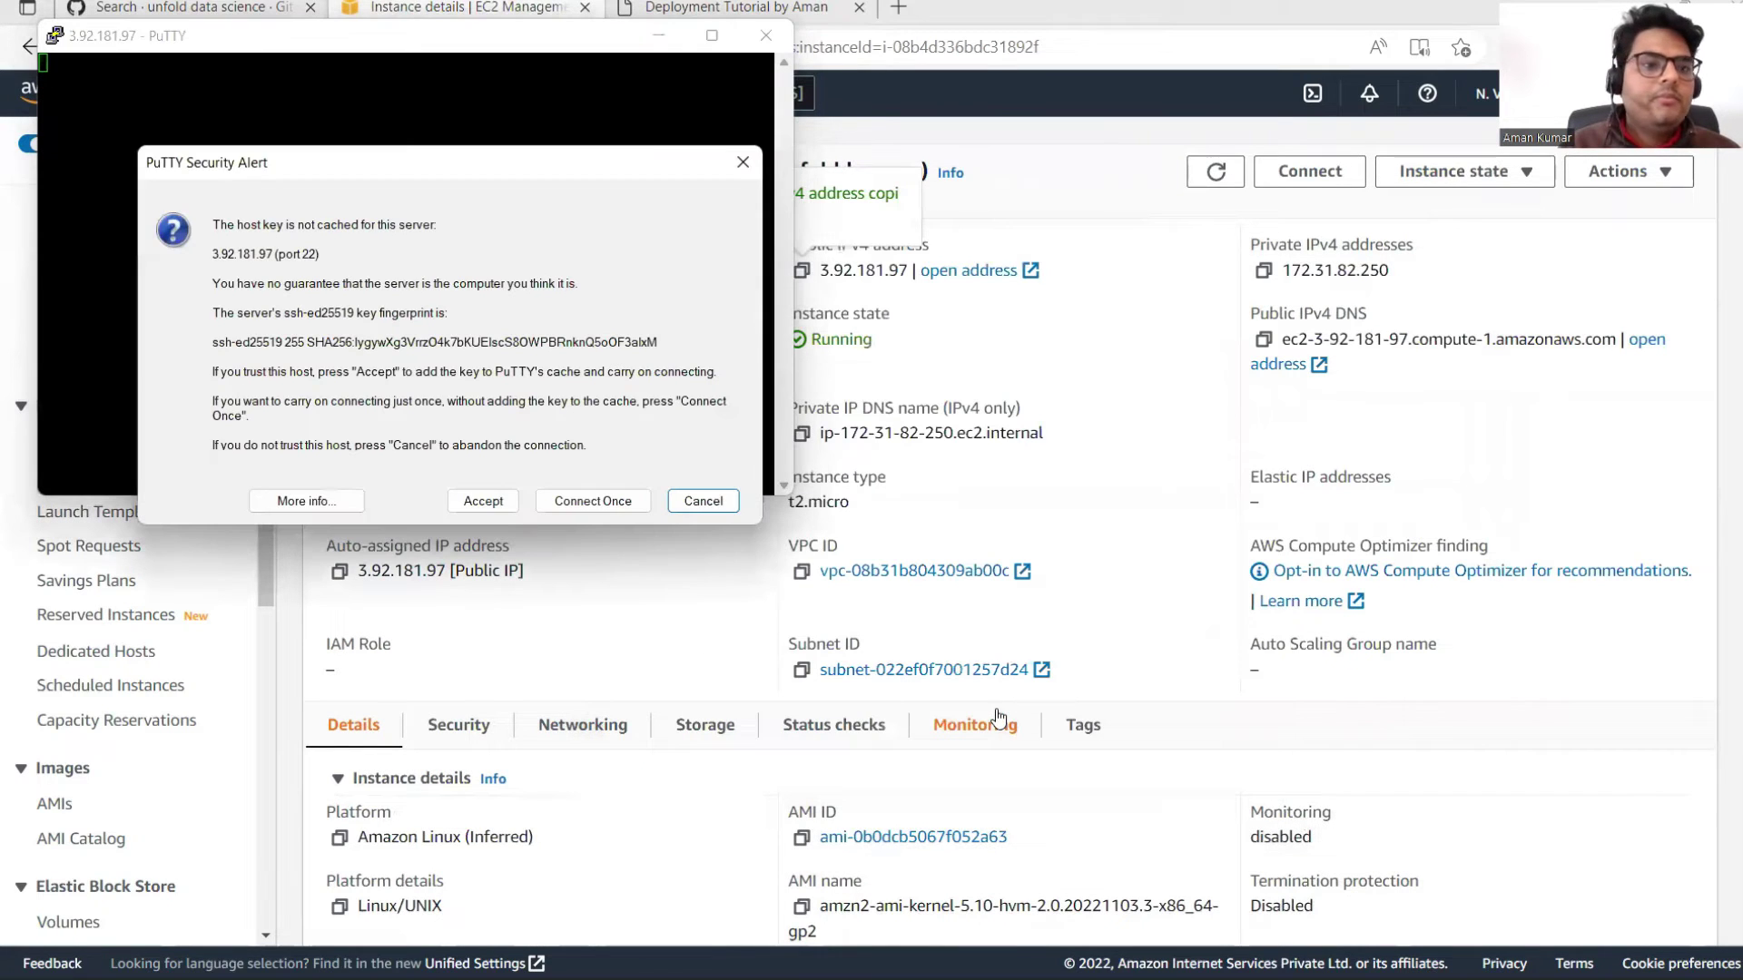
Step: Accept the host key to log in as ec2-user, then open Change Settings at terminal appearance
click(483, 501)
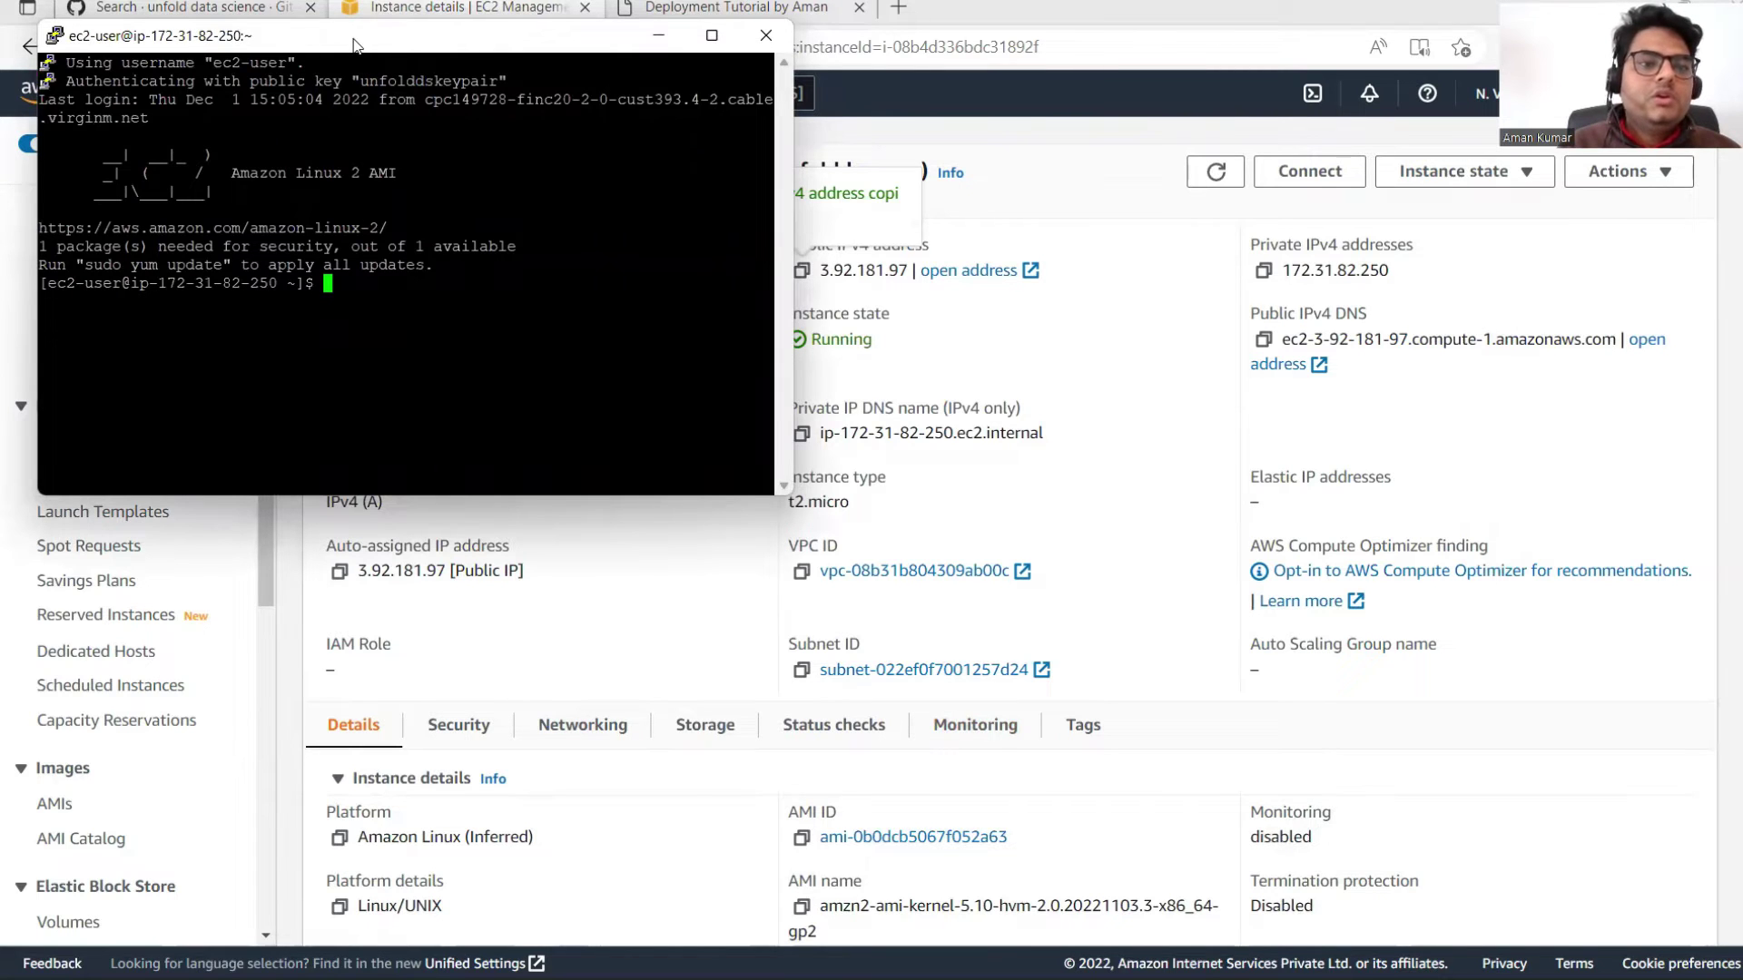
drag(354, 45, 735, 133)
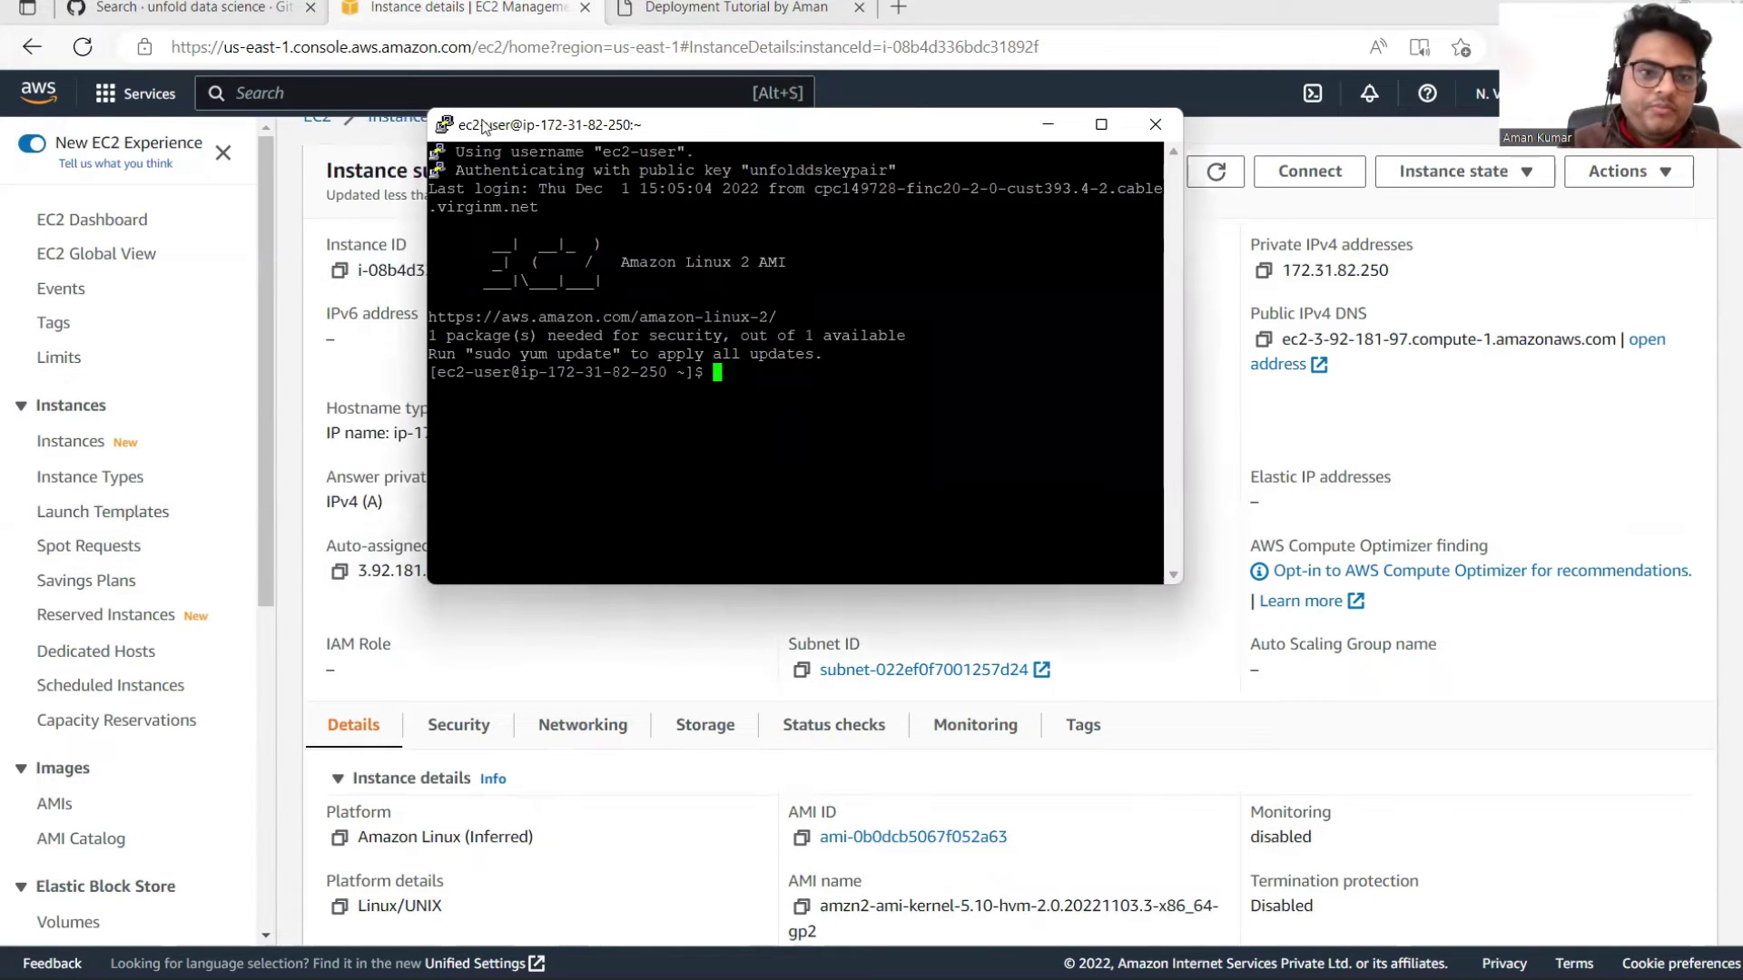
click(446, 126)
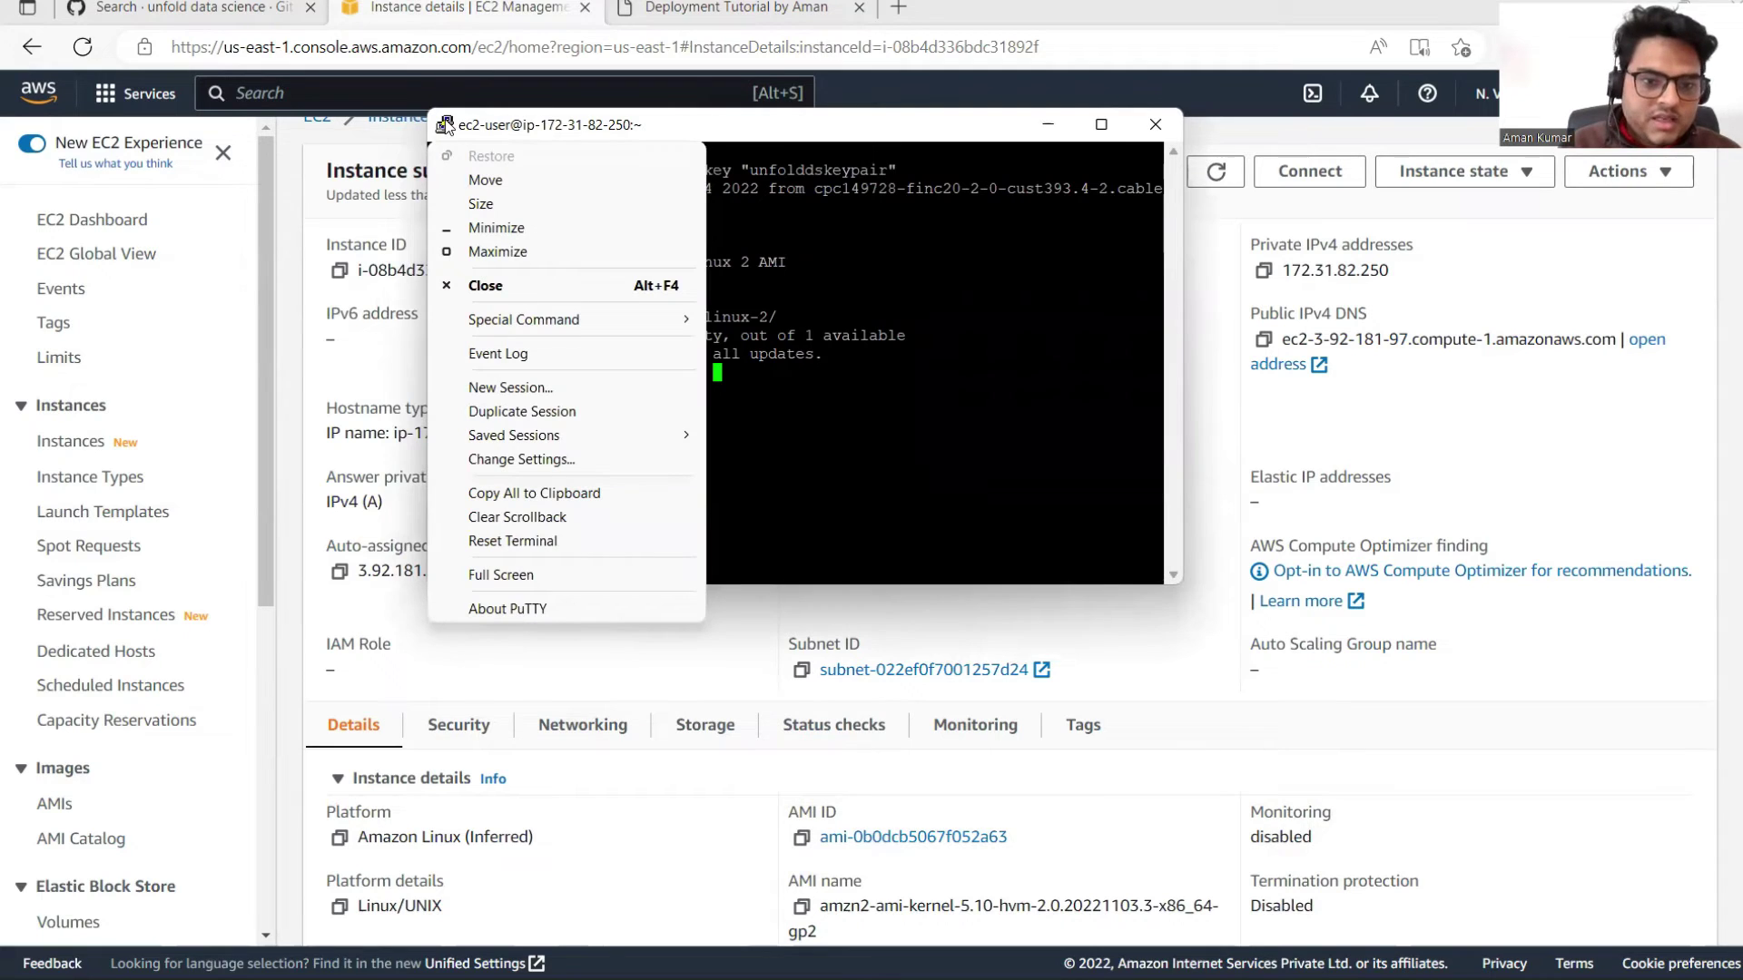
click(542, 461)
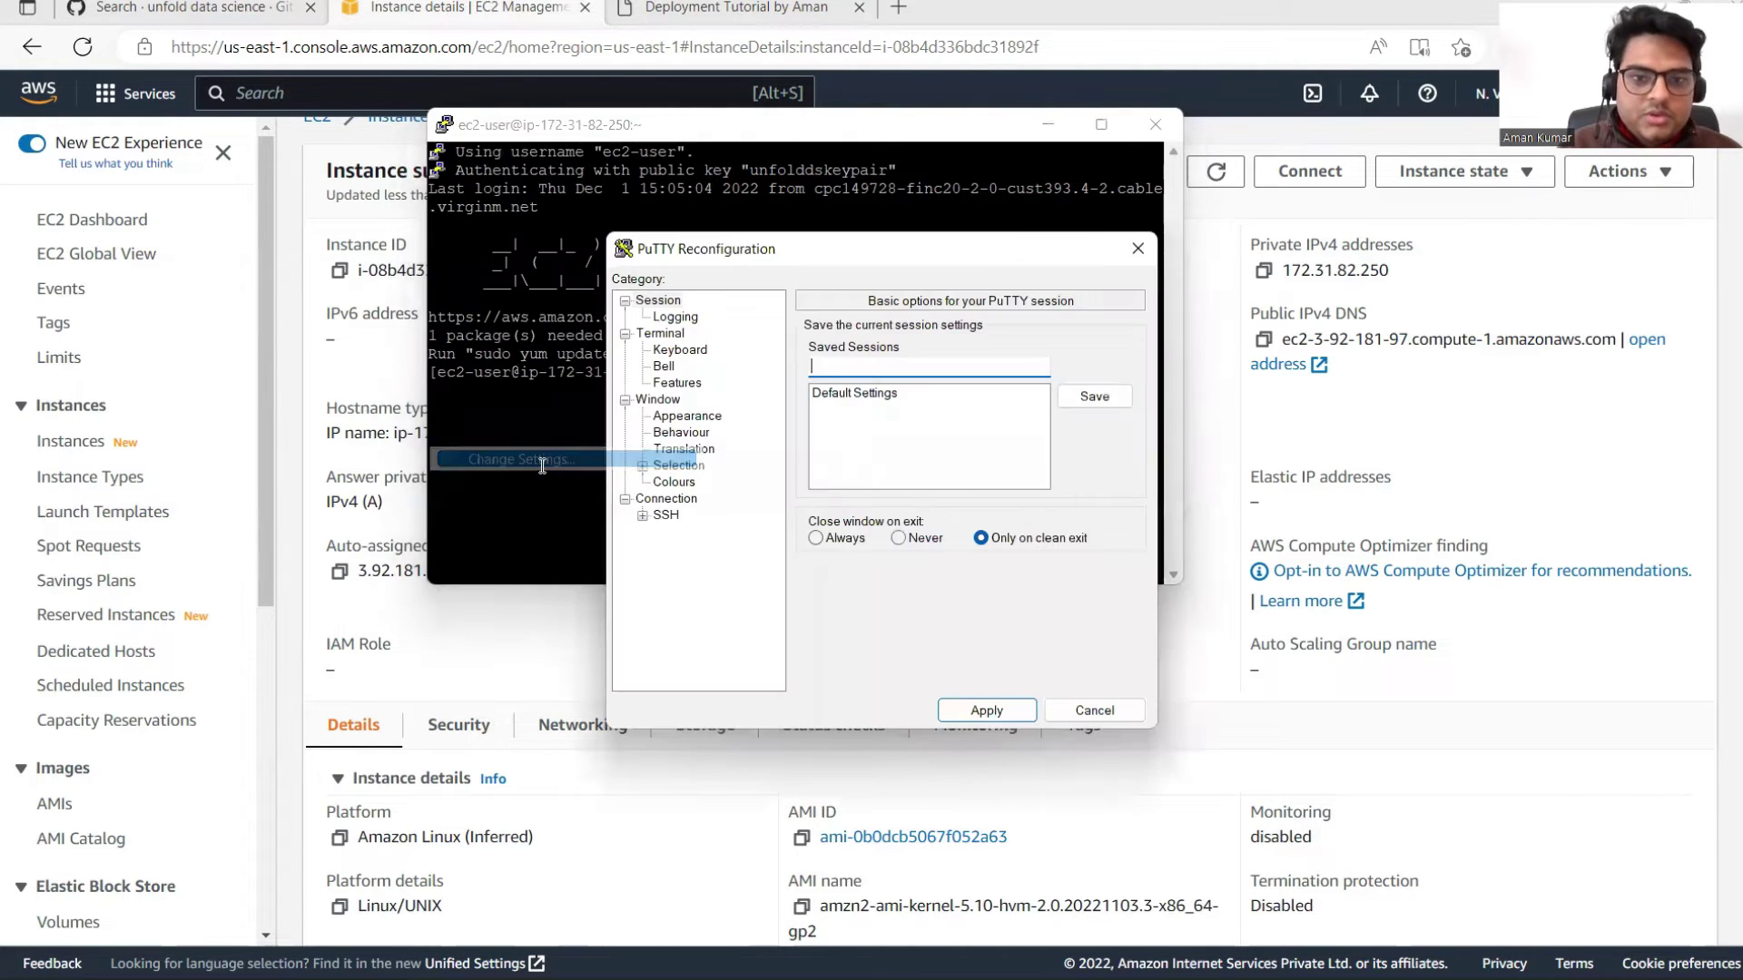
click(697, 417)
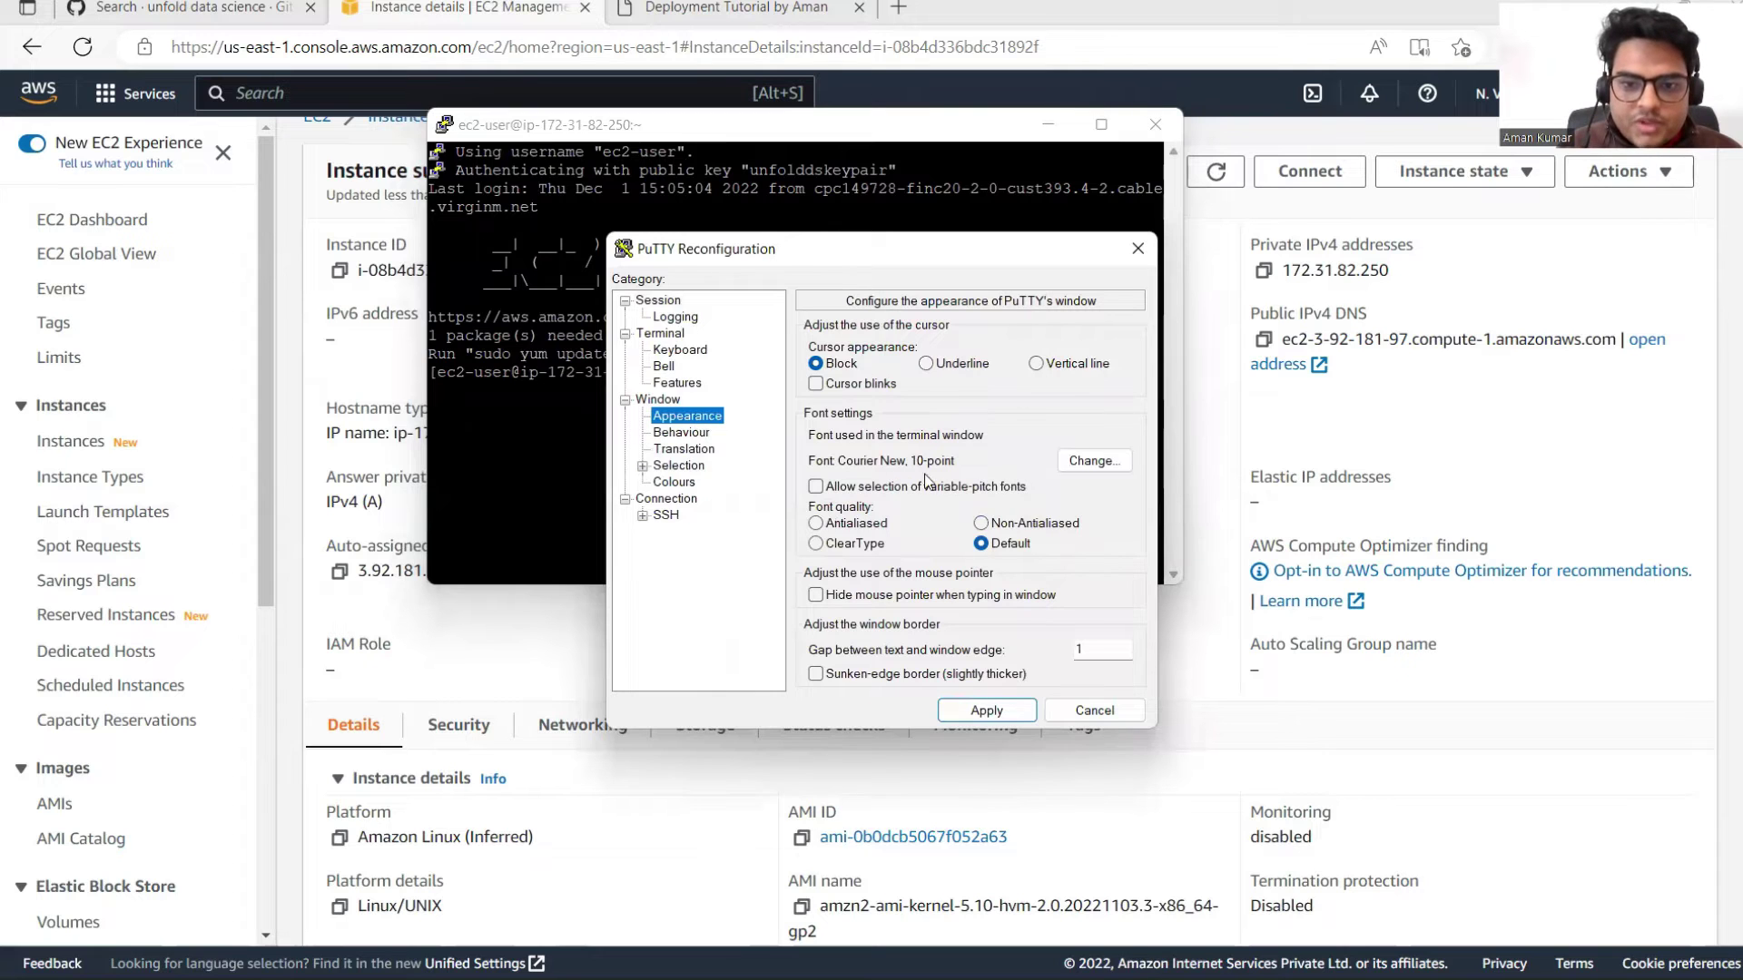
Step: Set the PuTTY terminal font to 14-point Courier New and apply it
click(1088, 461)
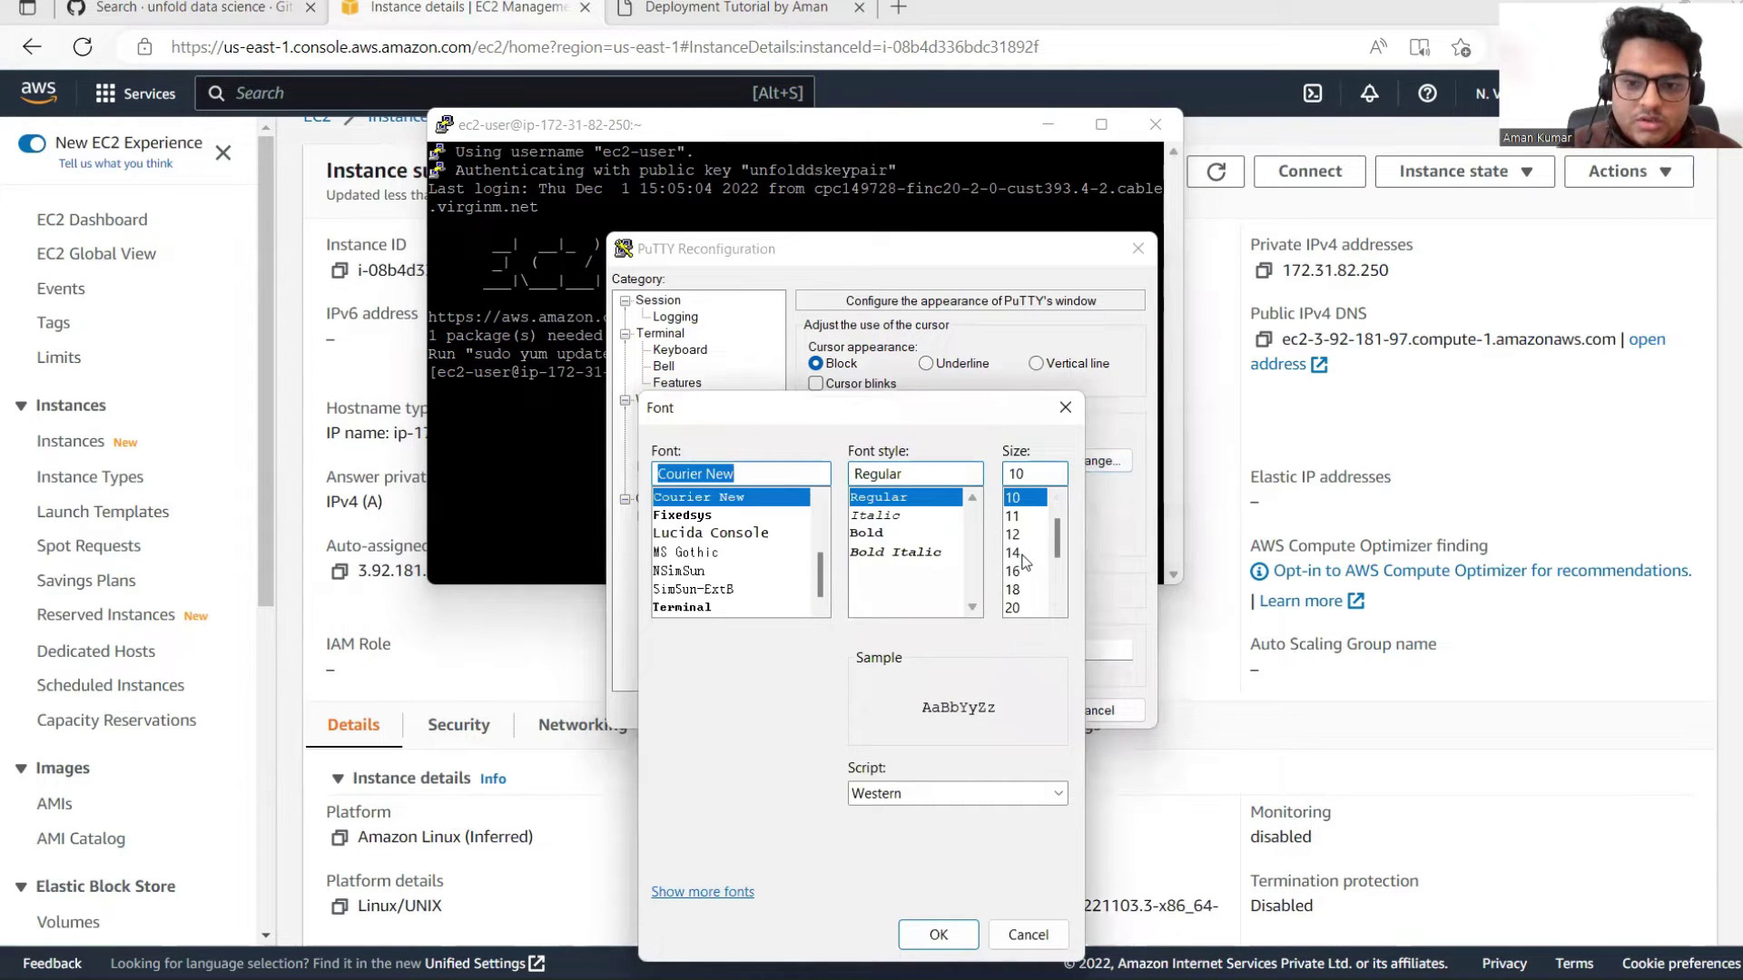
click(1020, 554)
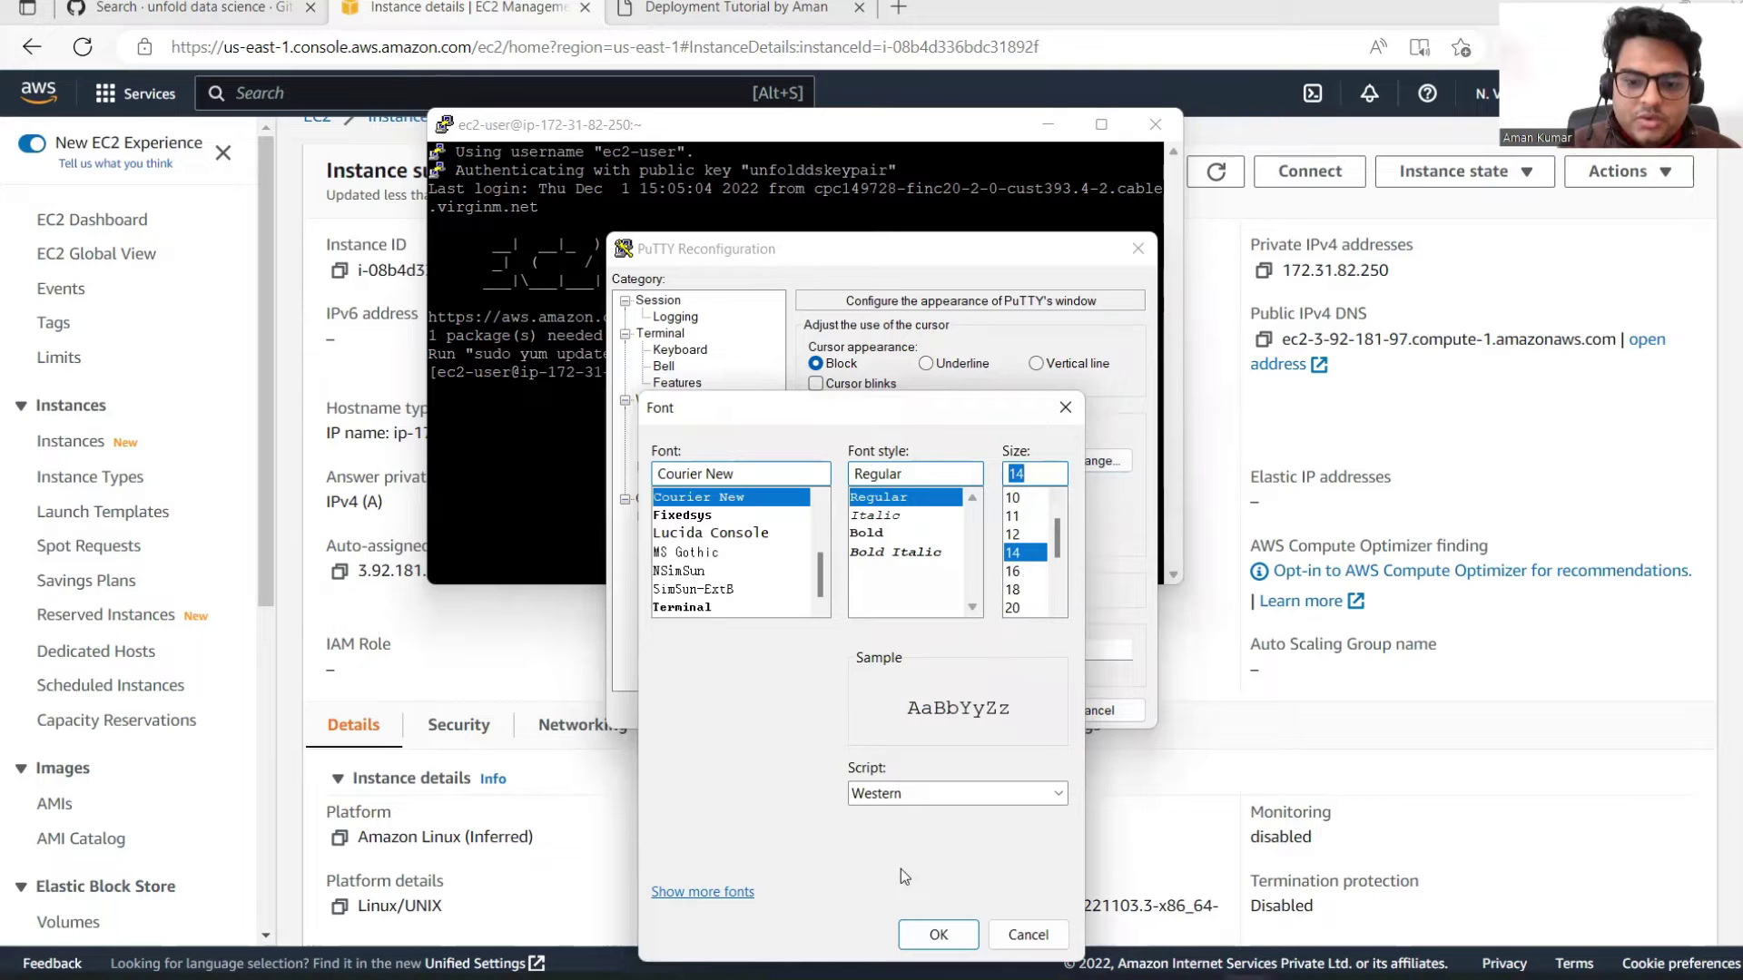
key(Return)
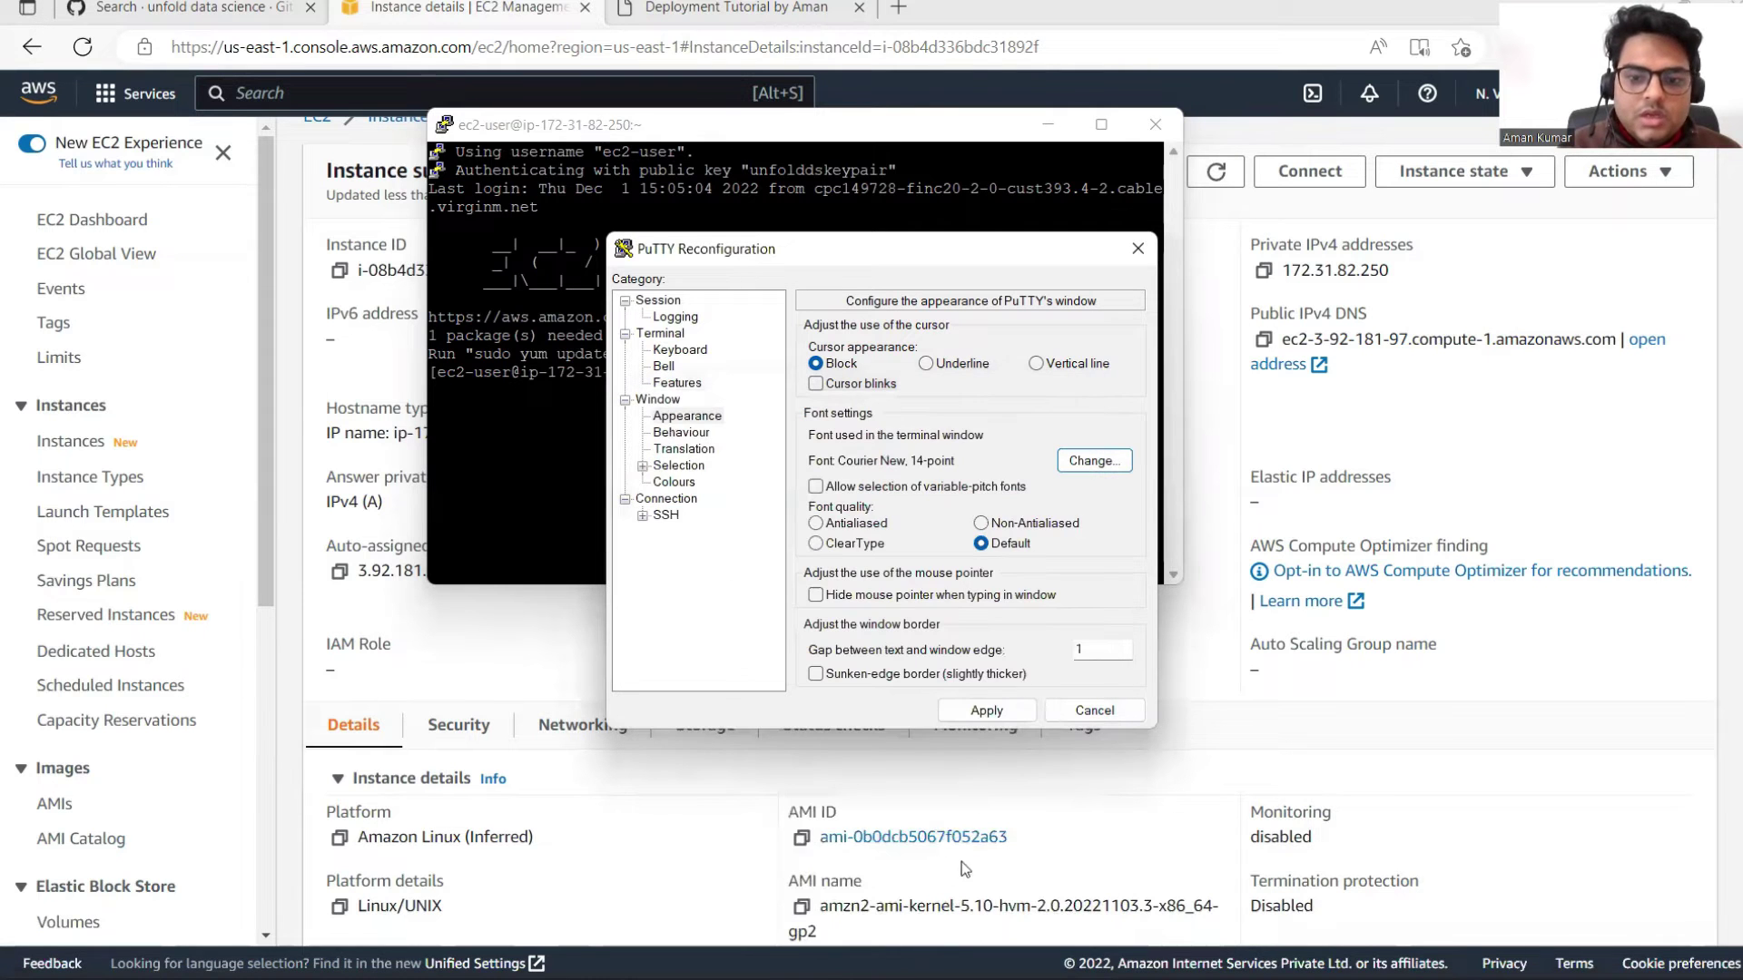
click(966, 711)
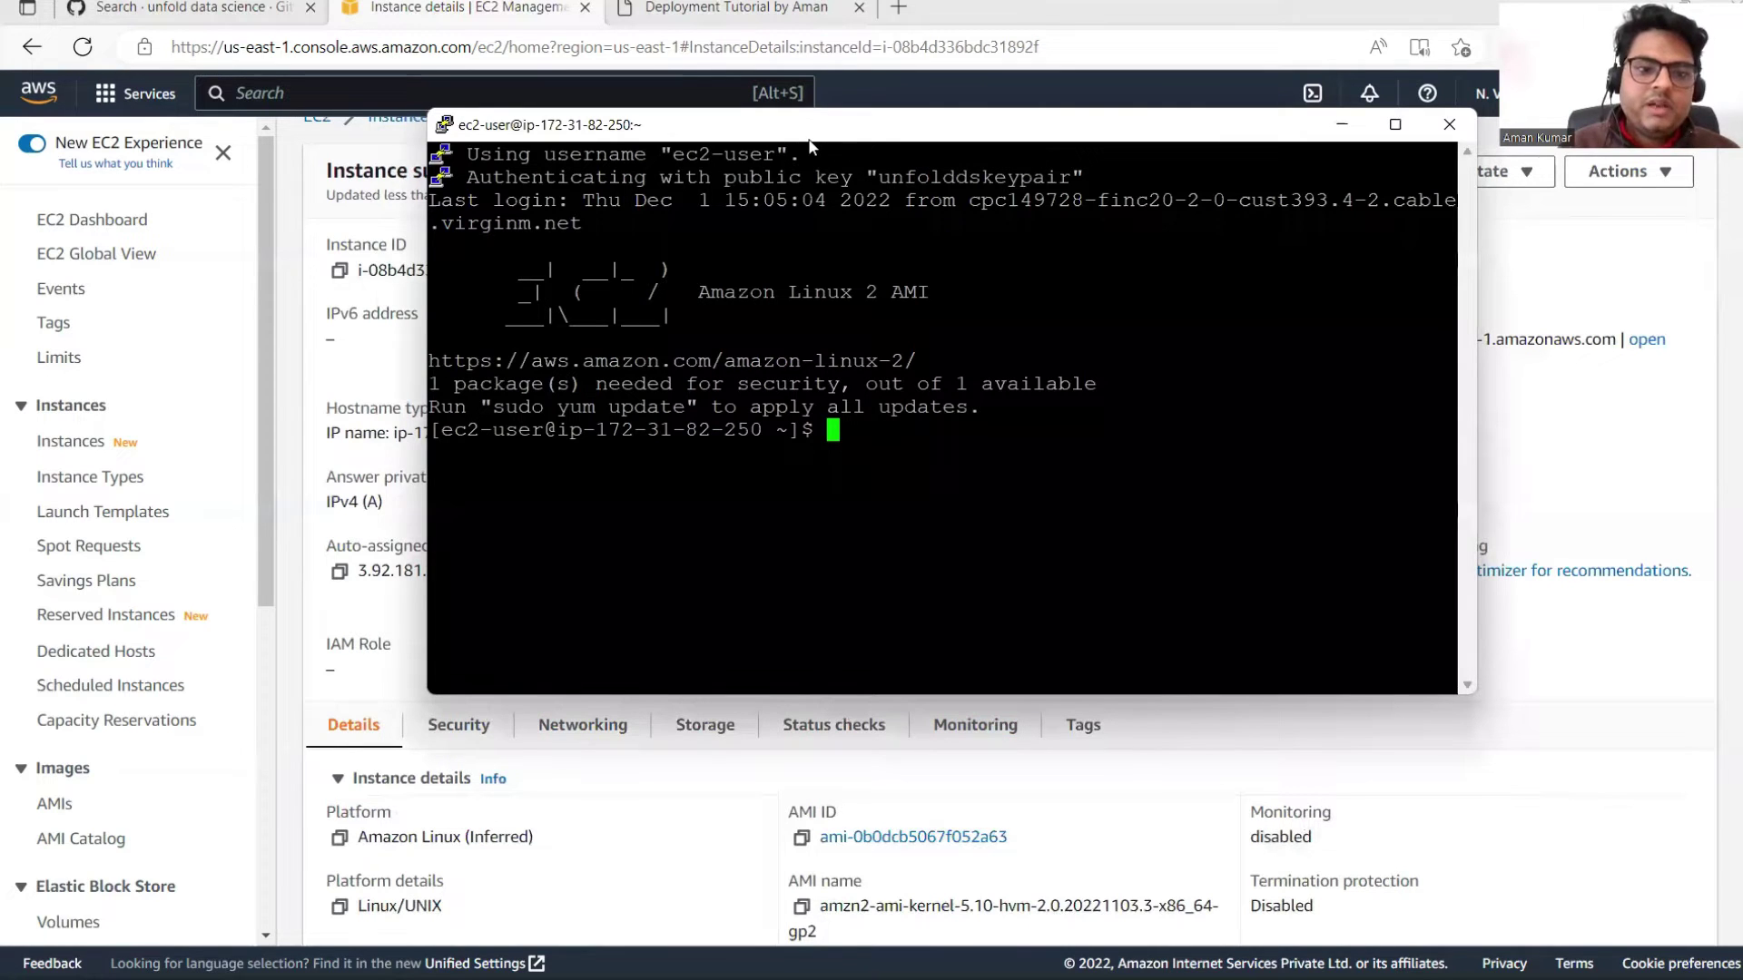
Step: Shift the terminal window left and run ls to list the ec2-user home directory
drag(810, 145, 652, 145)
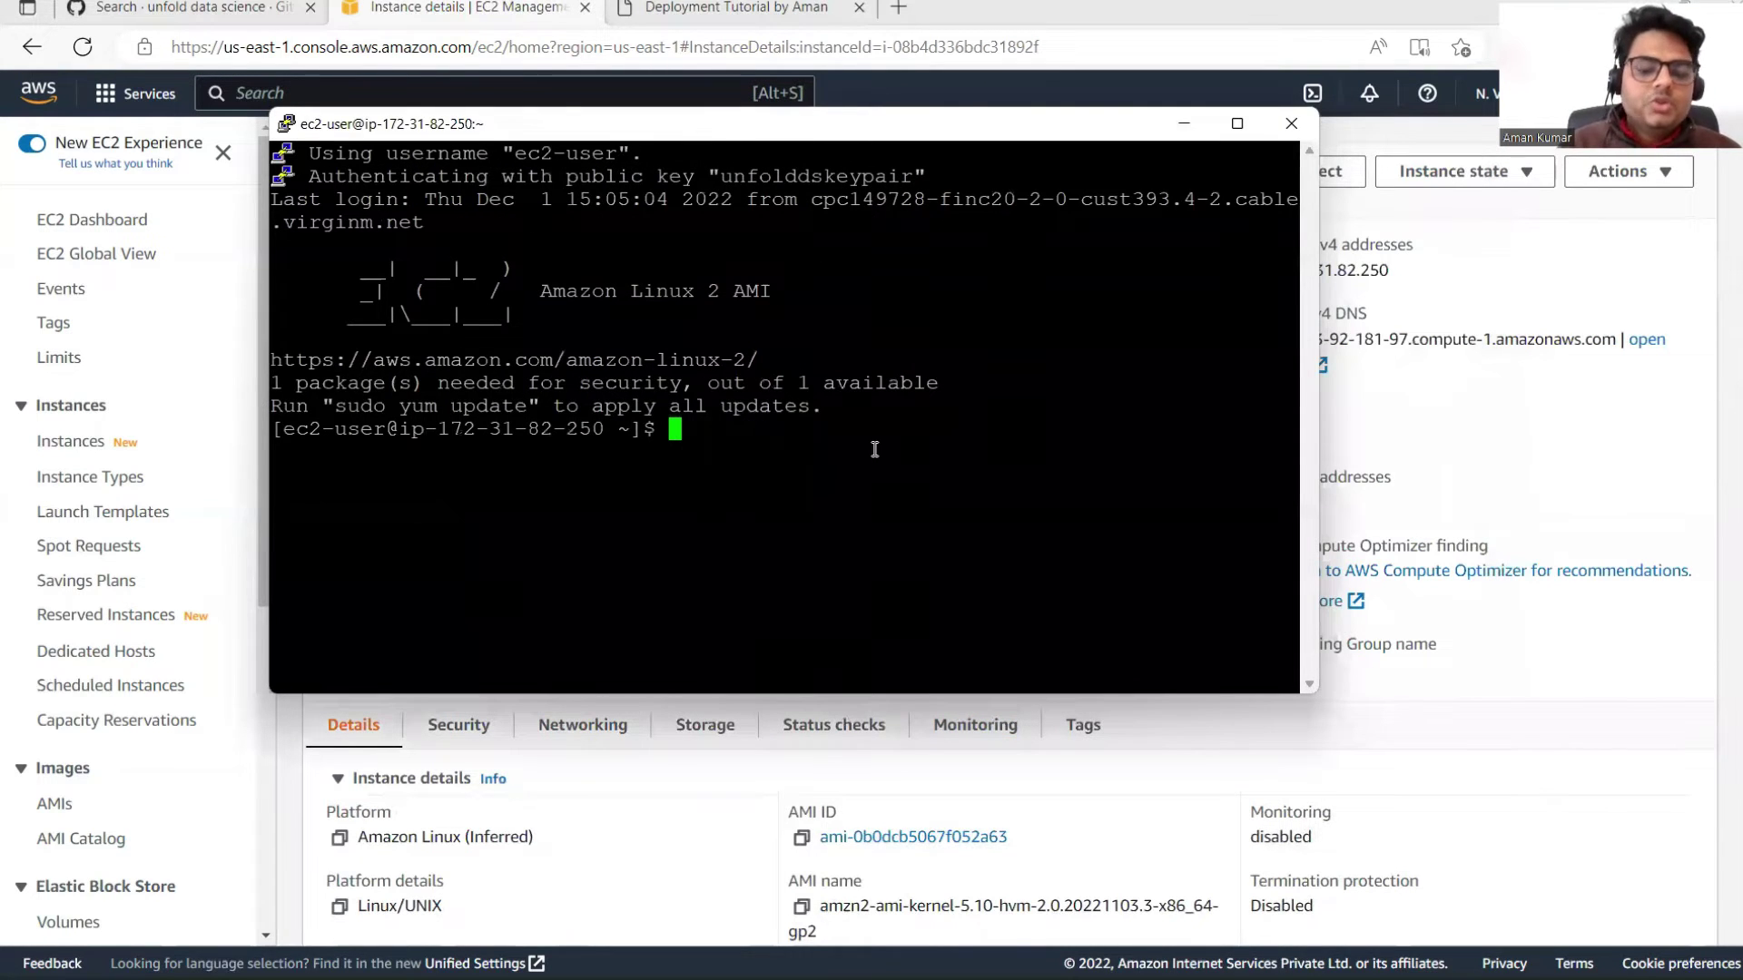
text(d)
key(BackSpace)
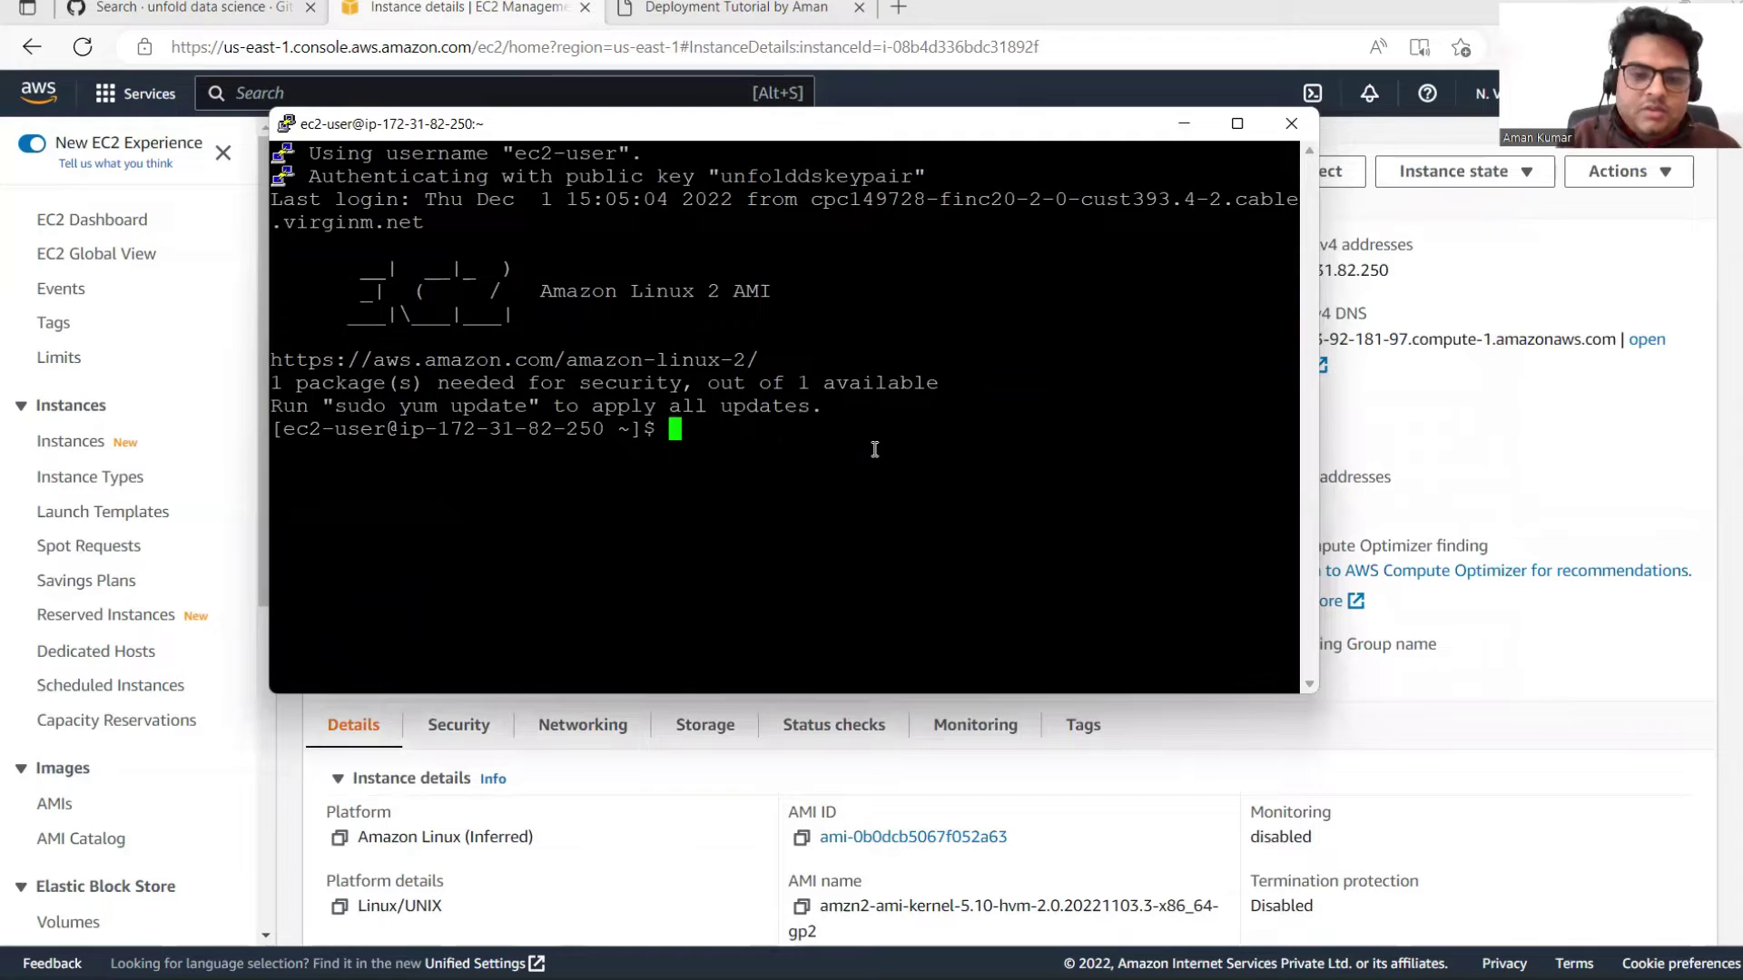
text(ls)
key(Return)
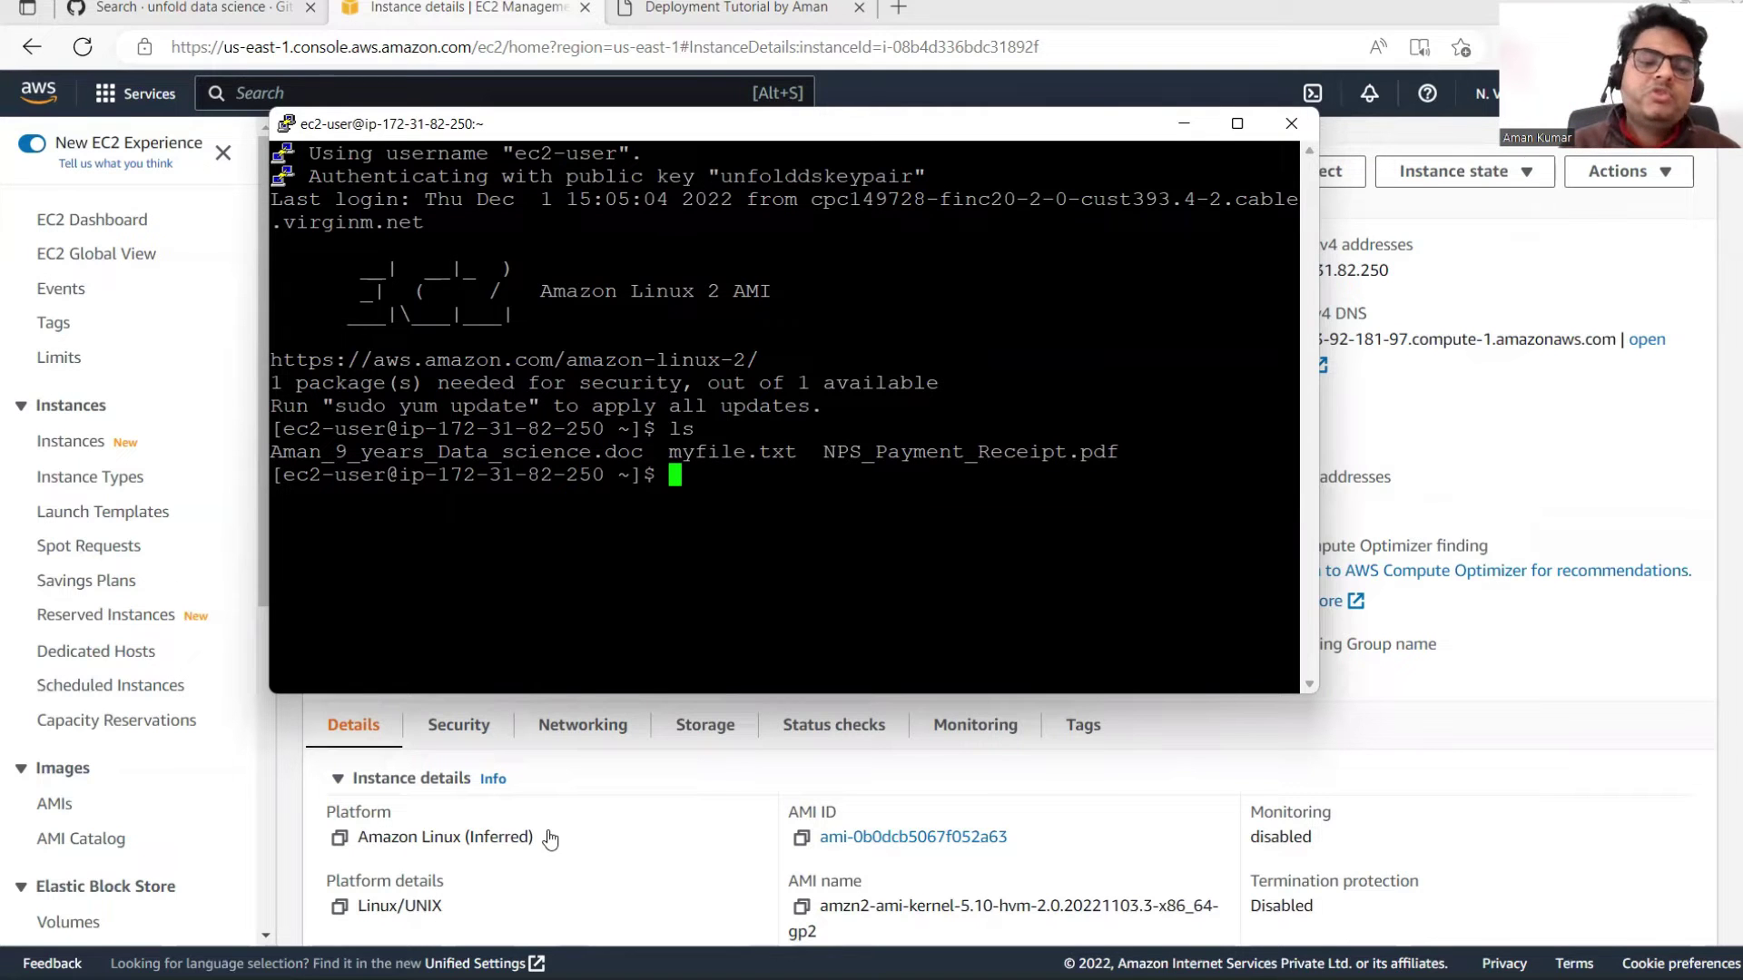
click(518, 952)
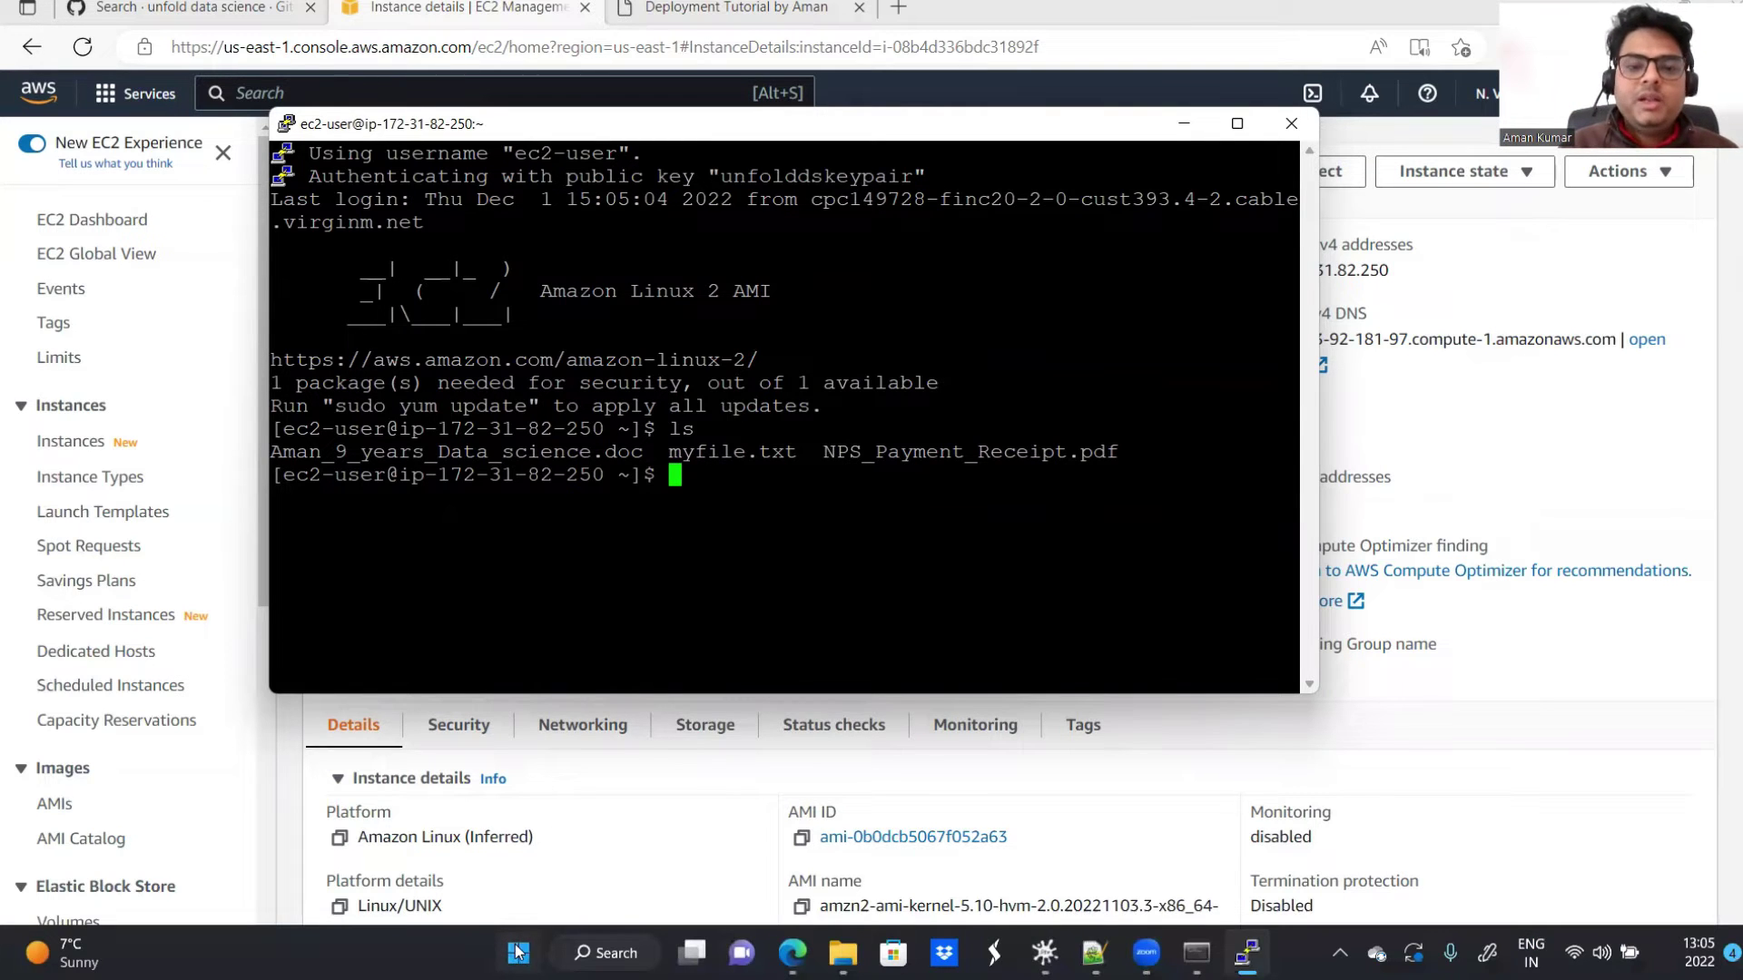
Step: Launch WinSCP and enter host 3.92.181.97 with user name ec-user
click(846, 132)
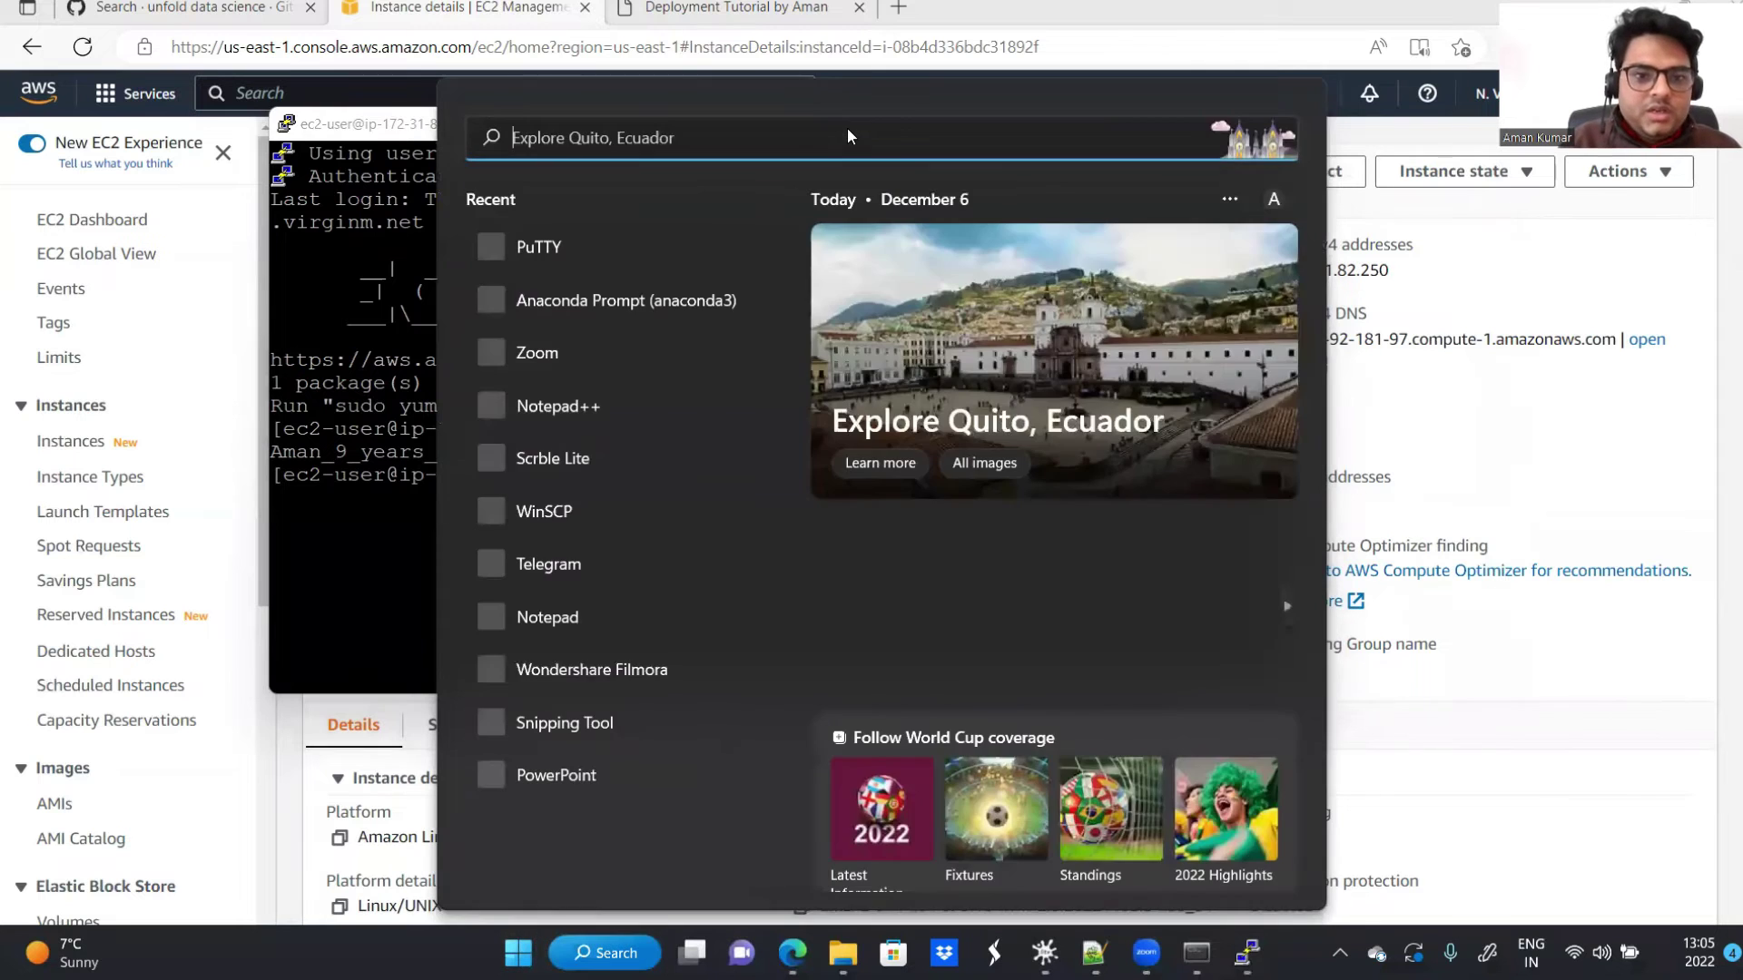
text(winsc)
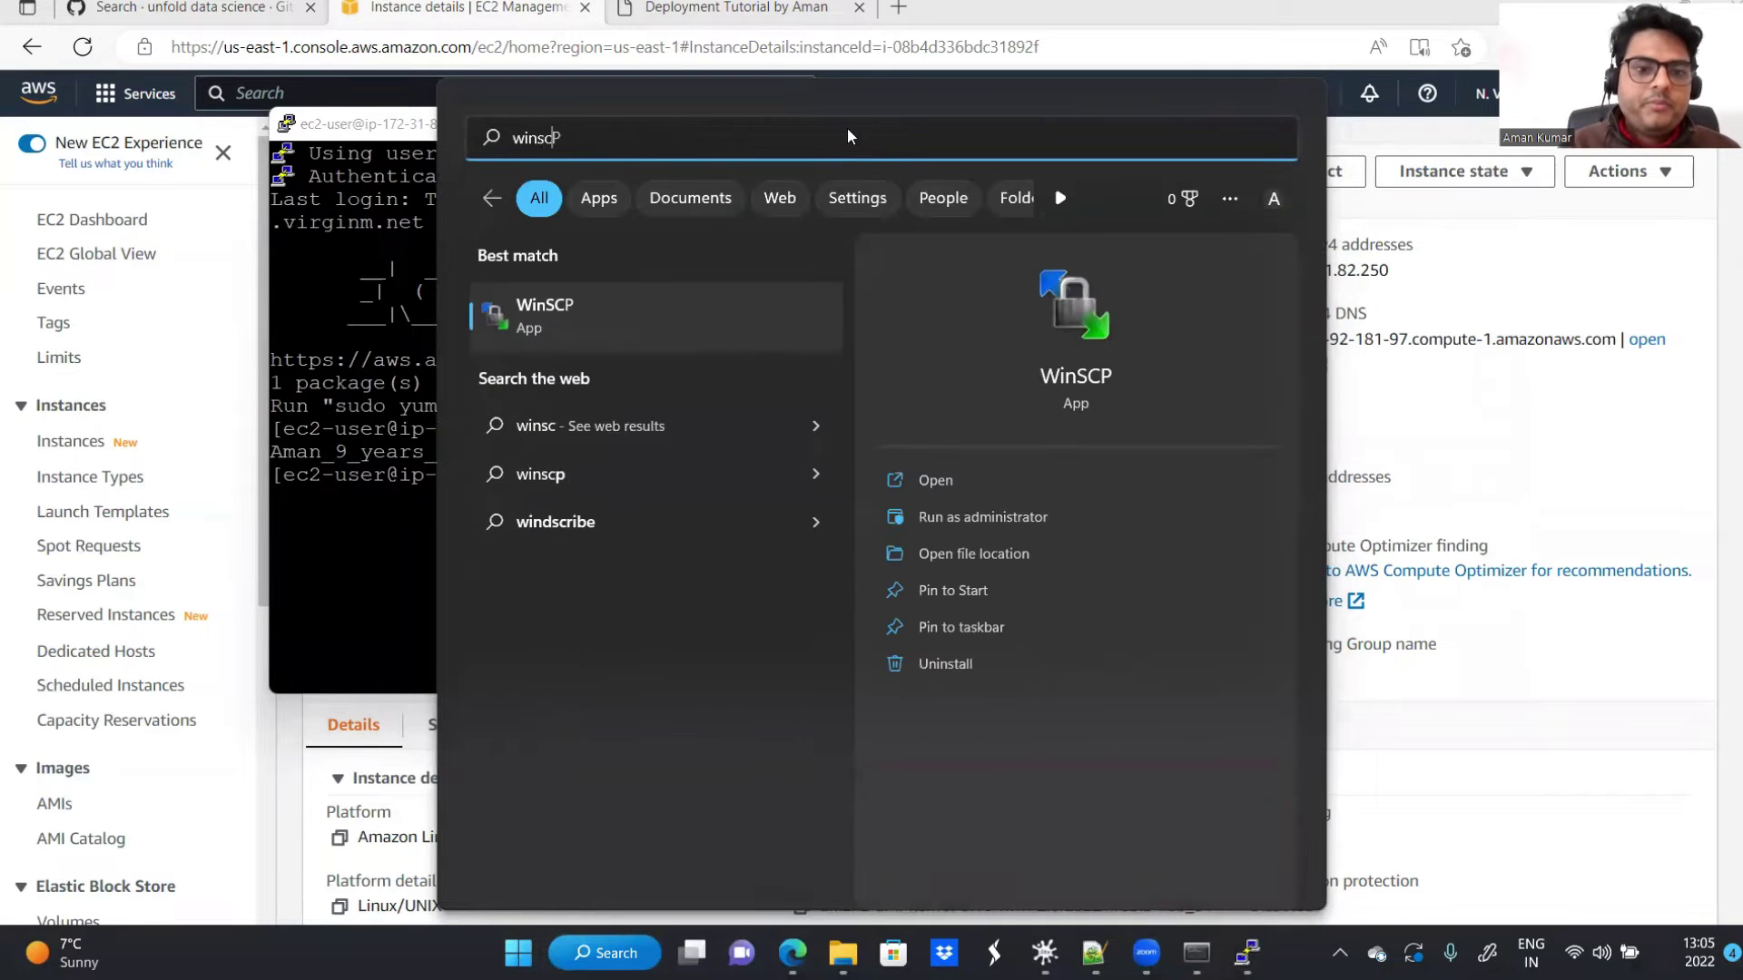
click(487, 342)
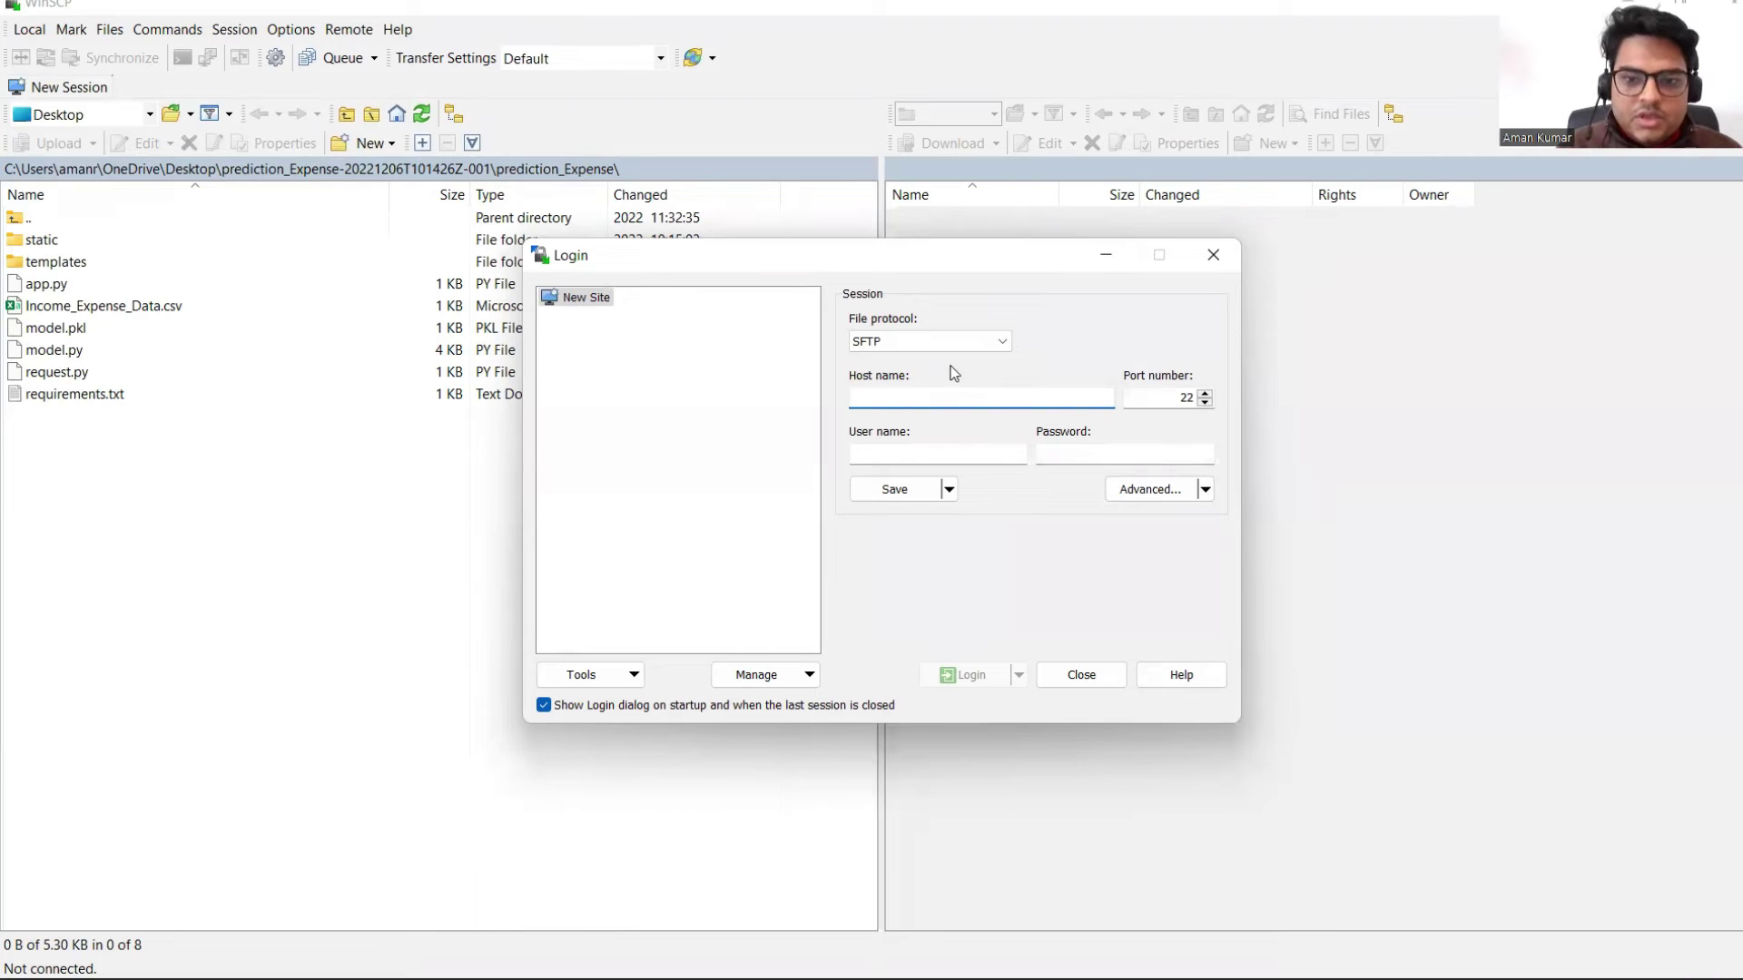
text(3.92.181.97)
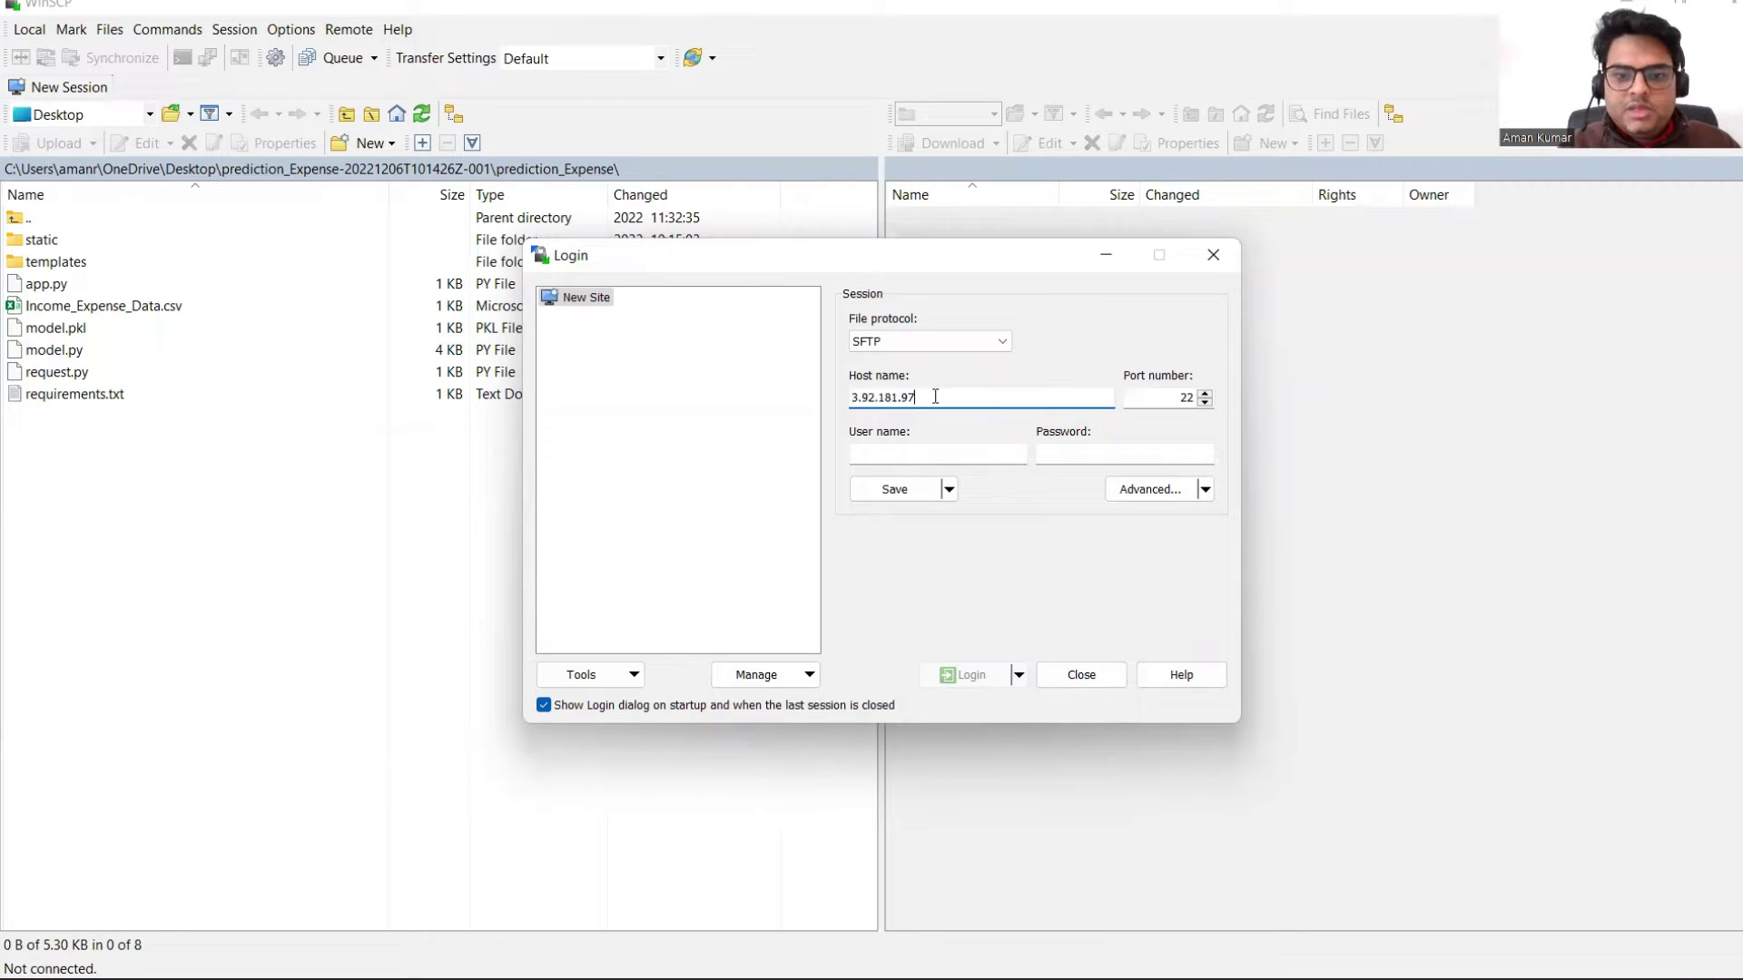
click(913, 452)
text(ec-user)
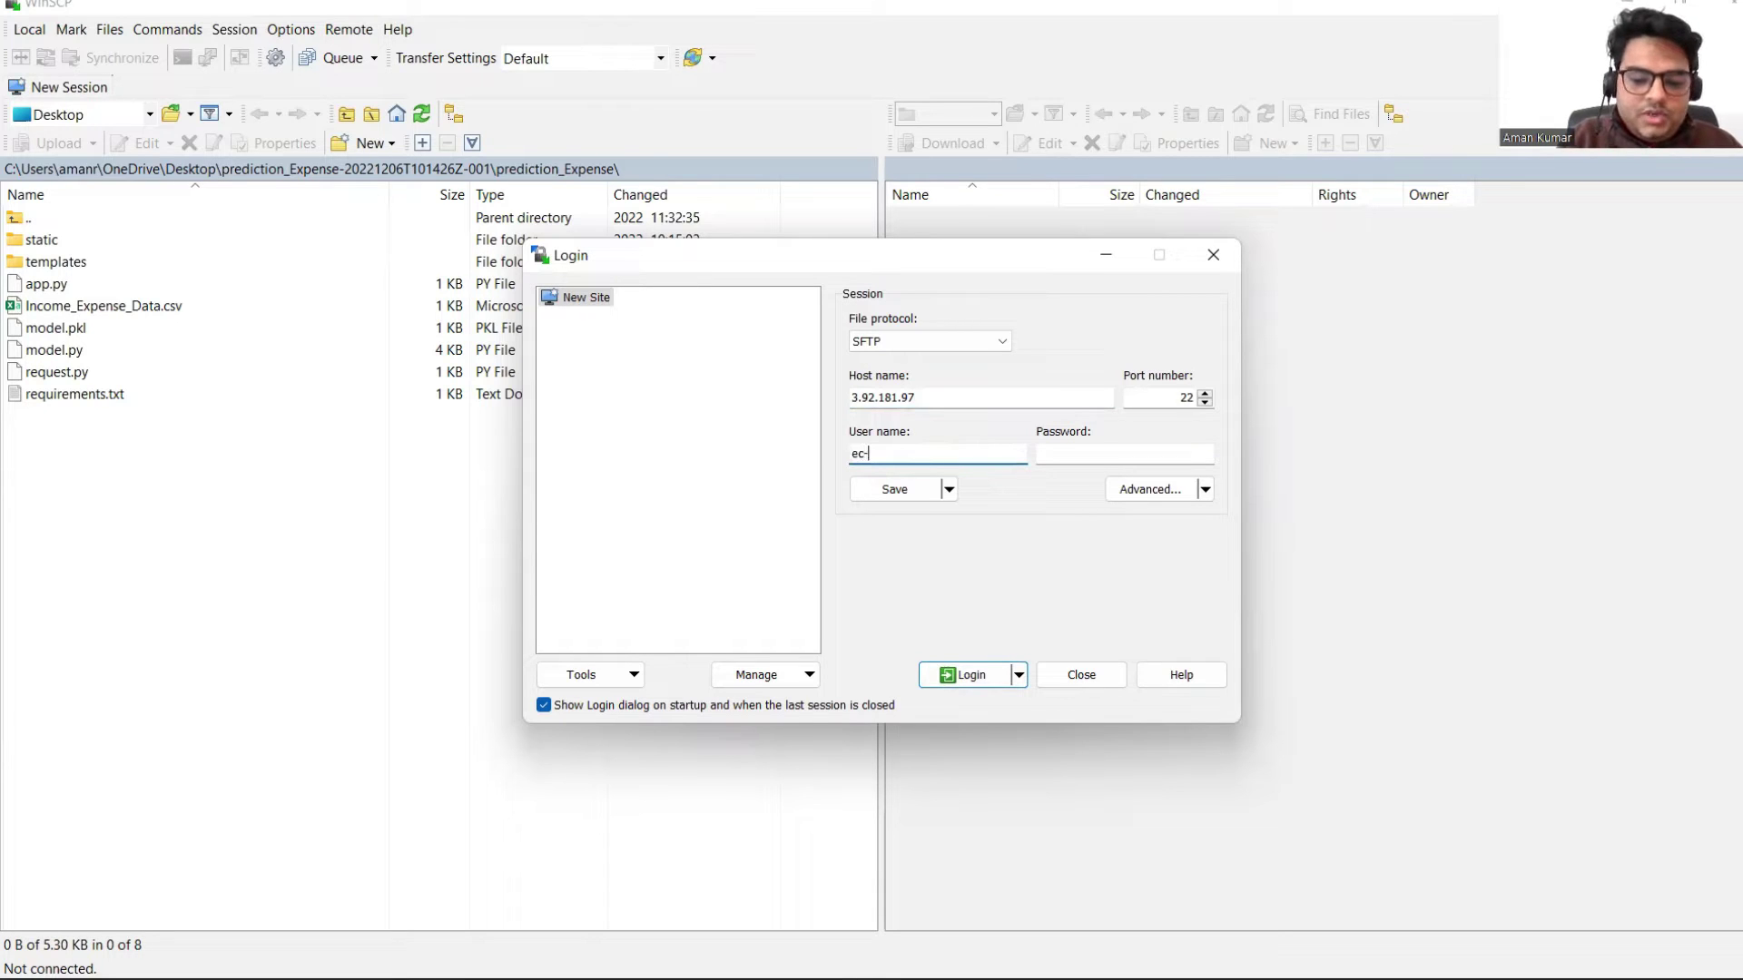
Step: Set the unfolddskeypair.ppk private key under SSH Authentication, then log in and accept the host key
click(1148, 490)
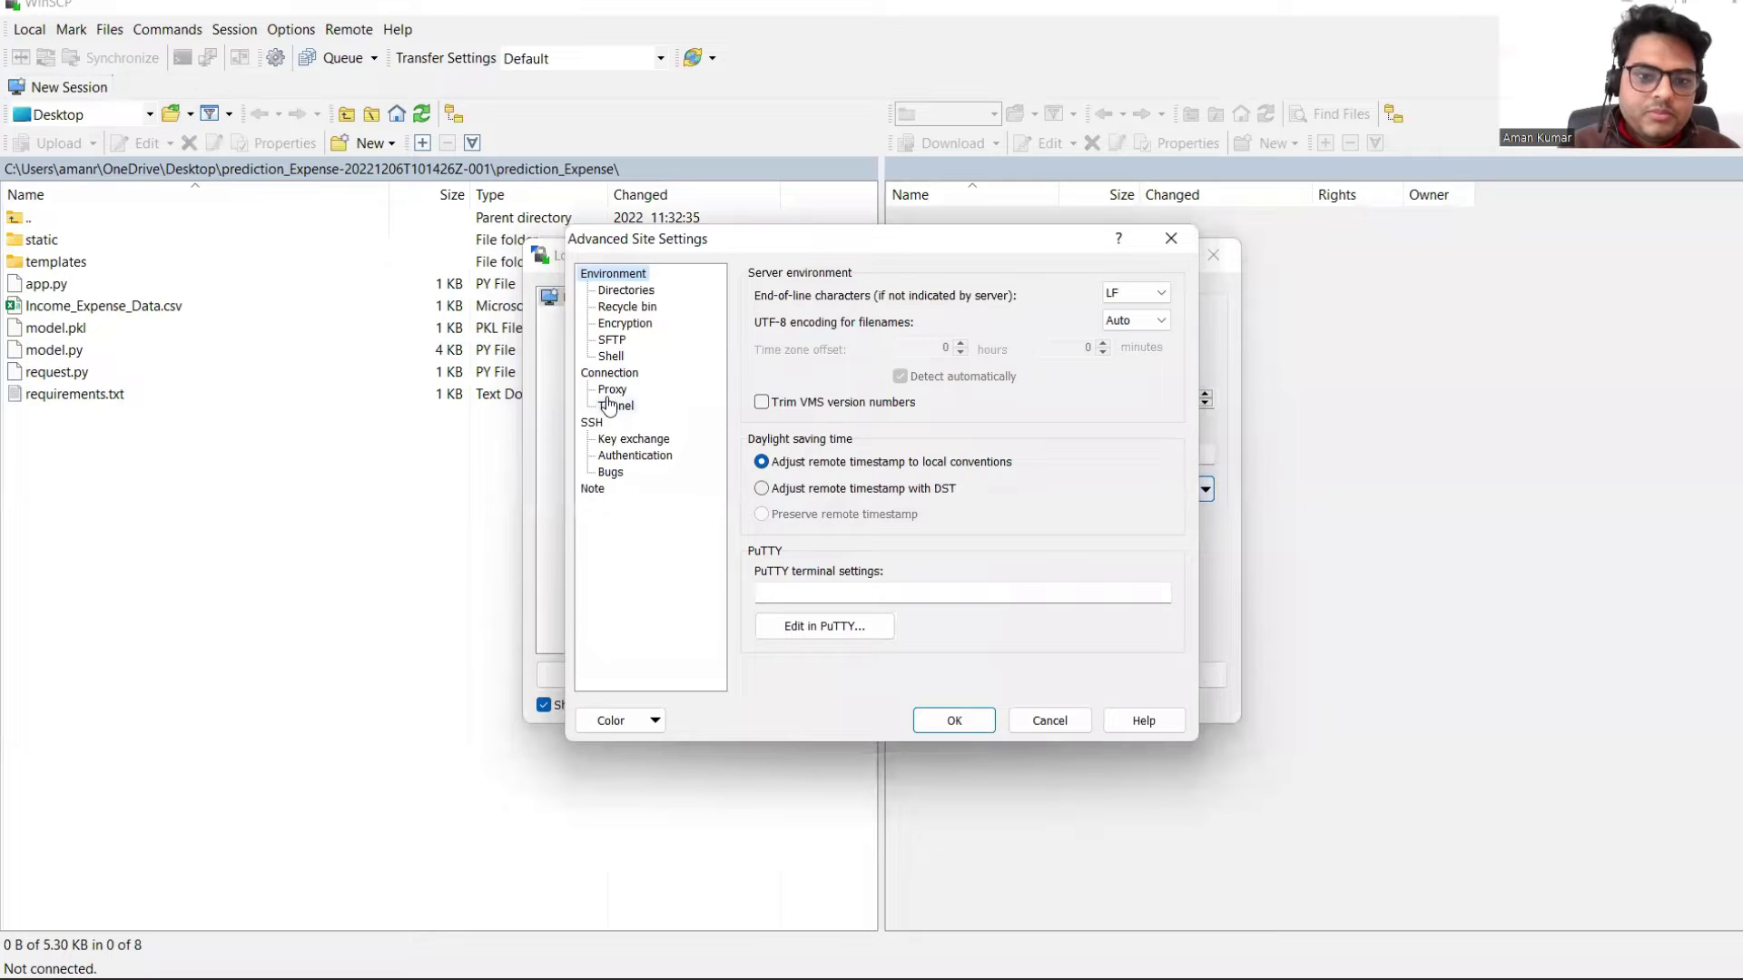
click(659, 456)
click(1159, 488)
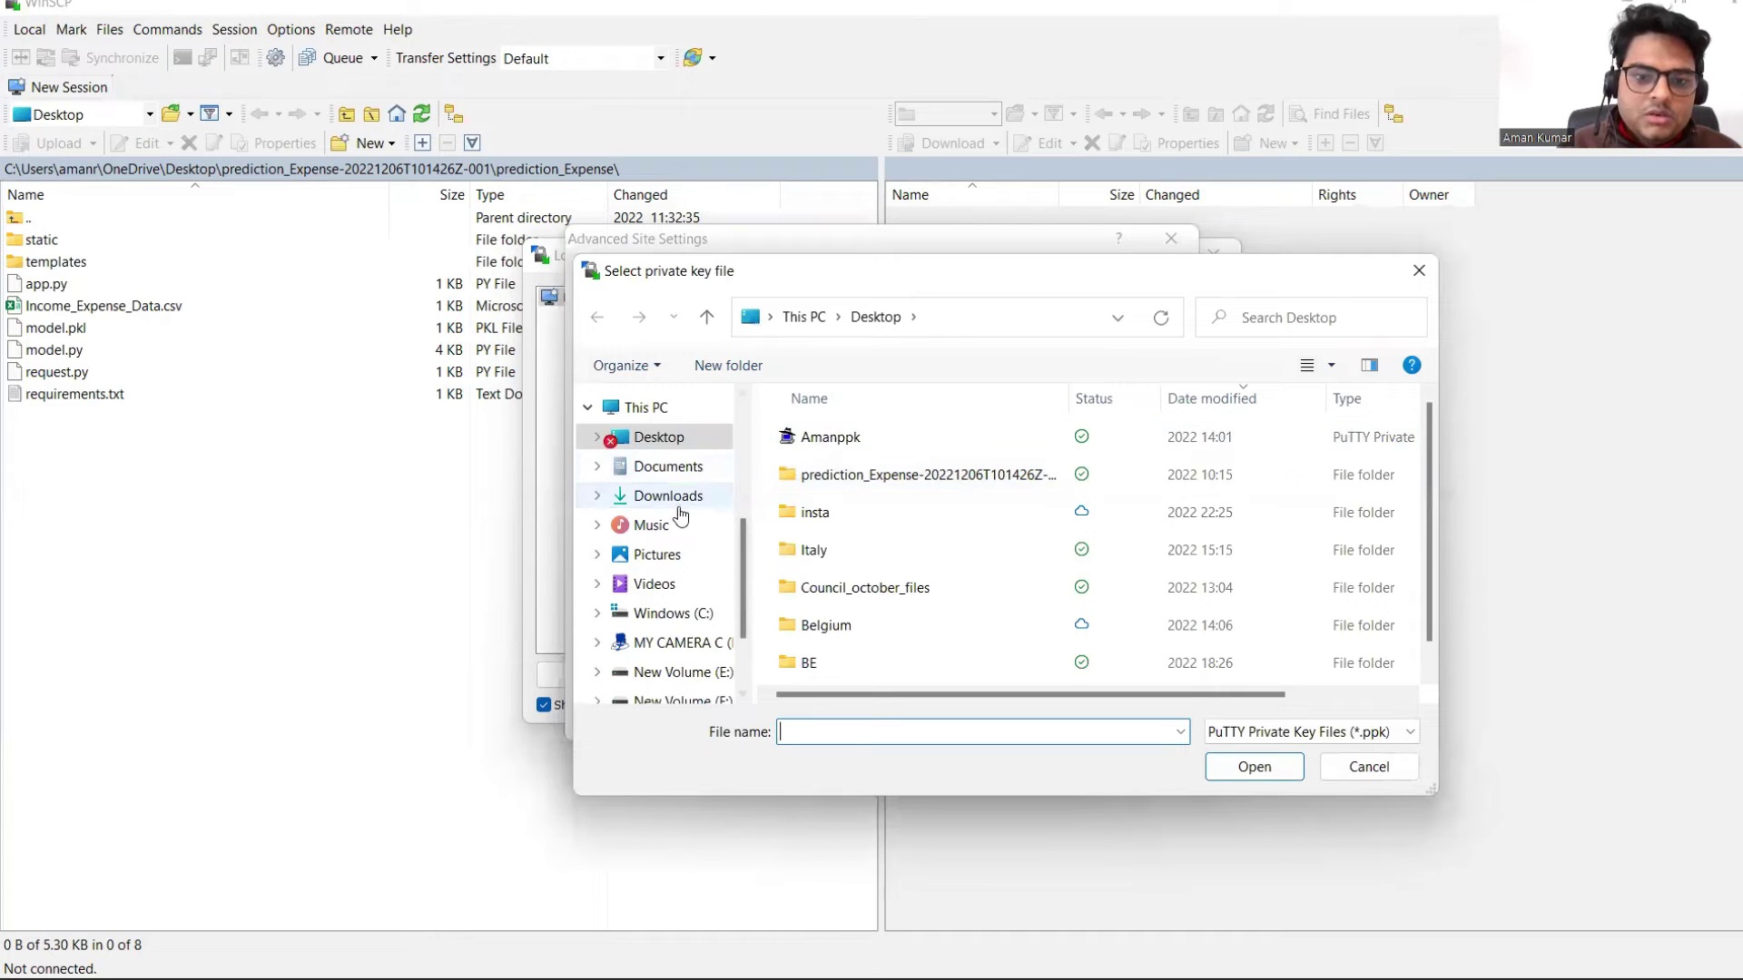
click(668, 495)
click(872, 470)
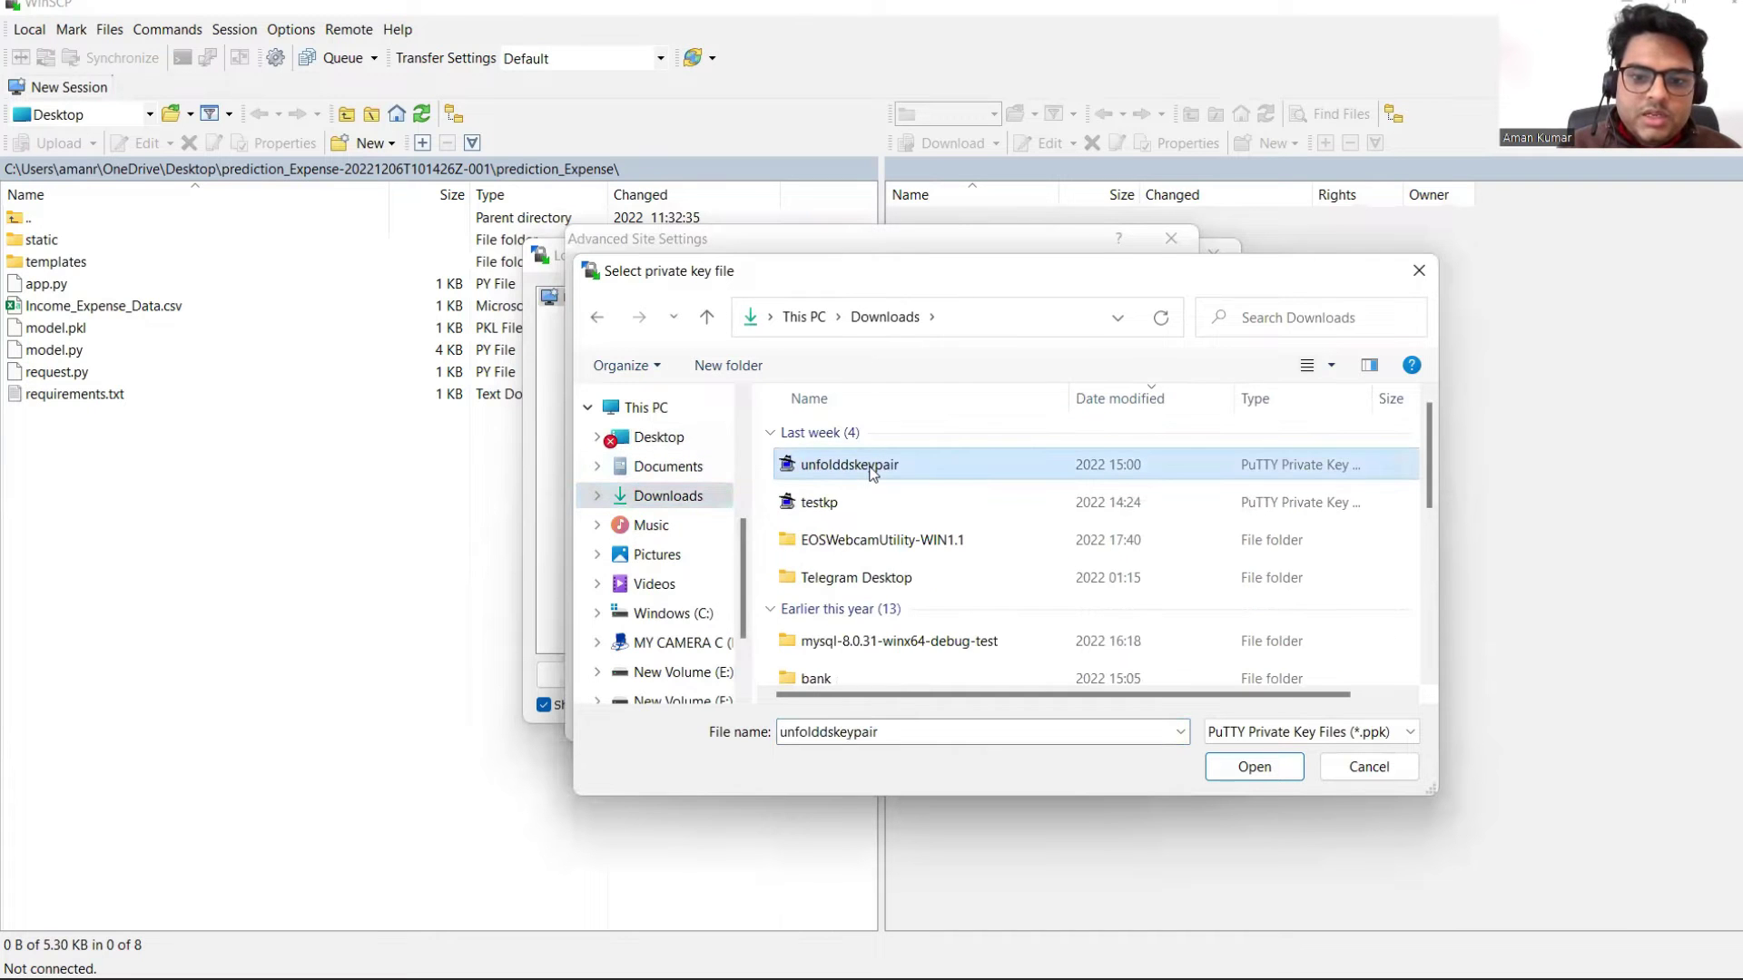
click(1255, 766)
click(954, 721)
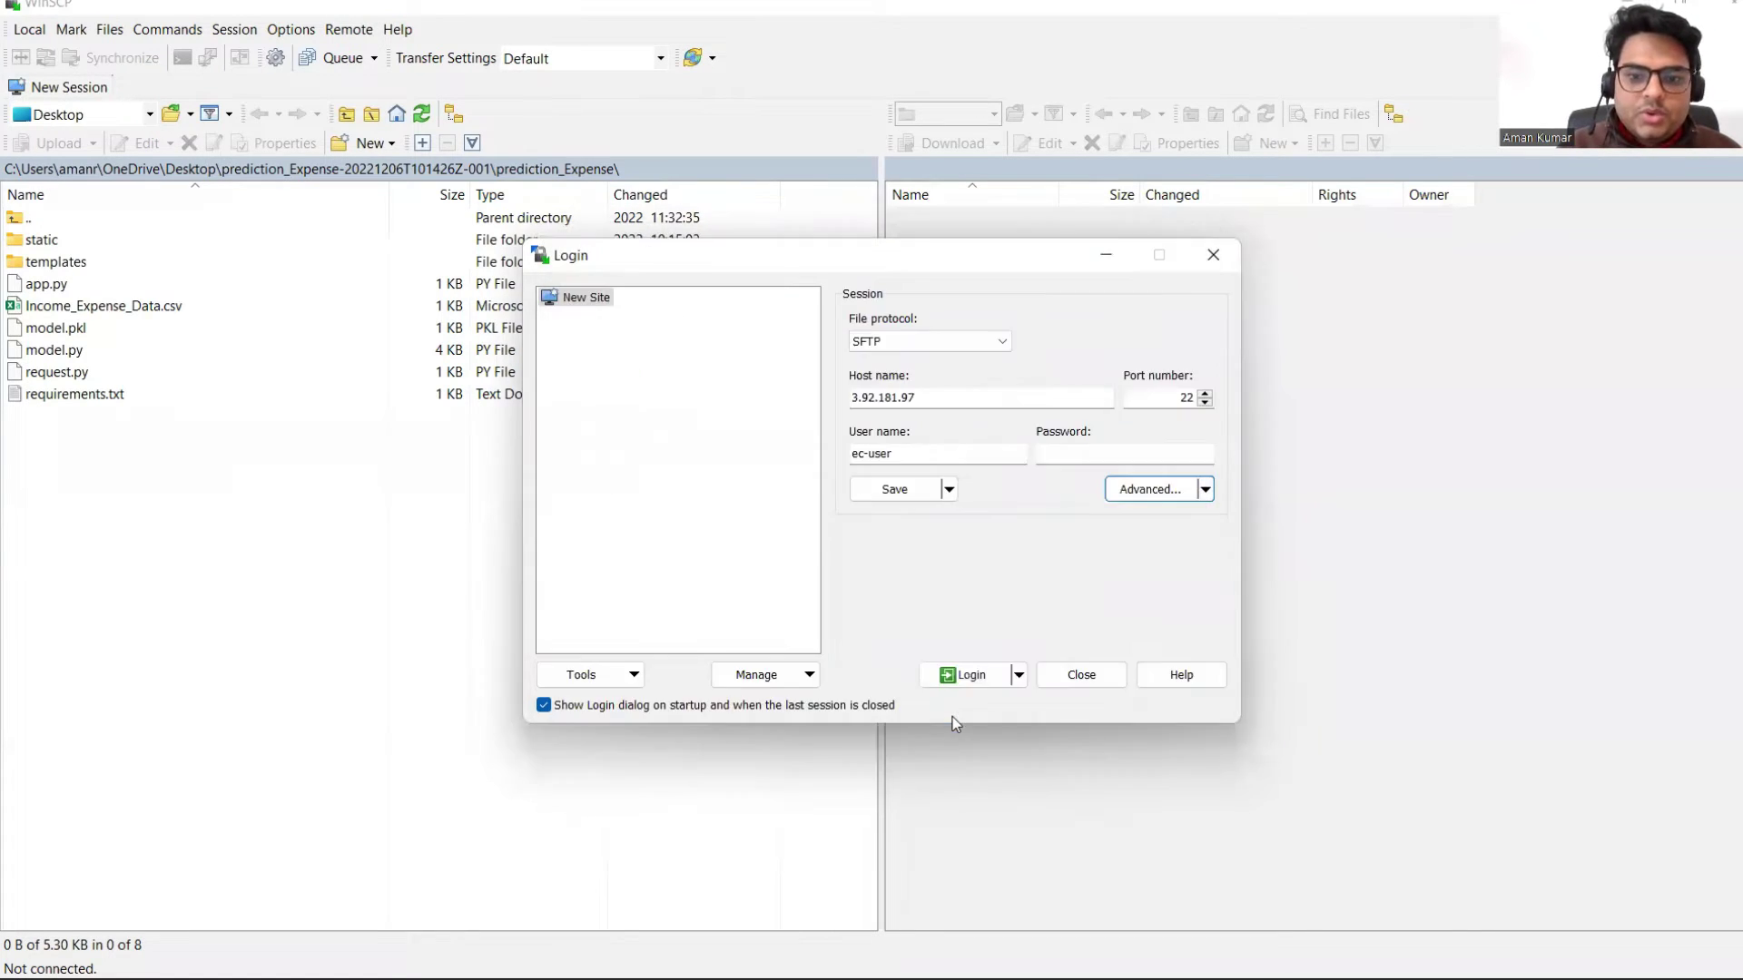
click(962, 675)
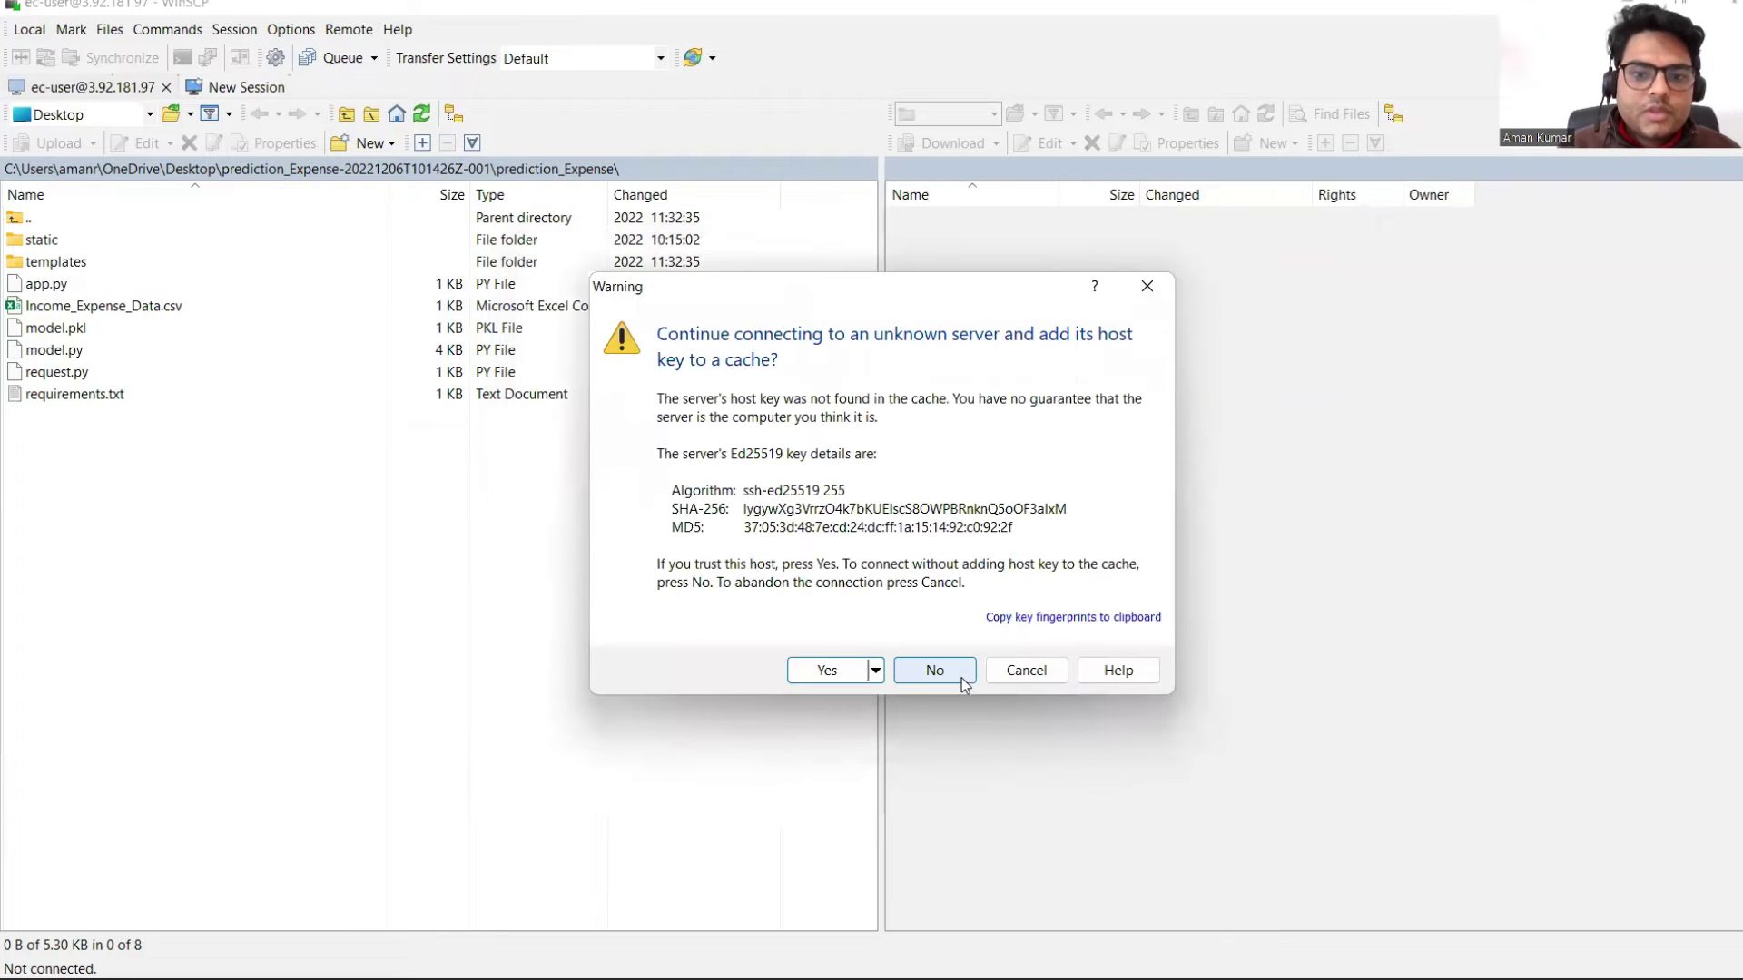
click(832, 670)
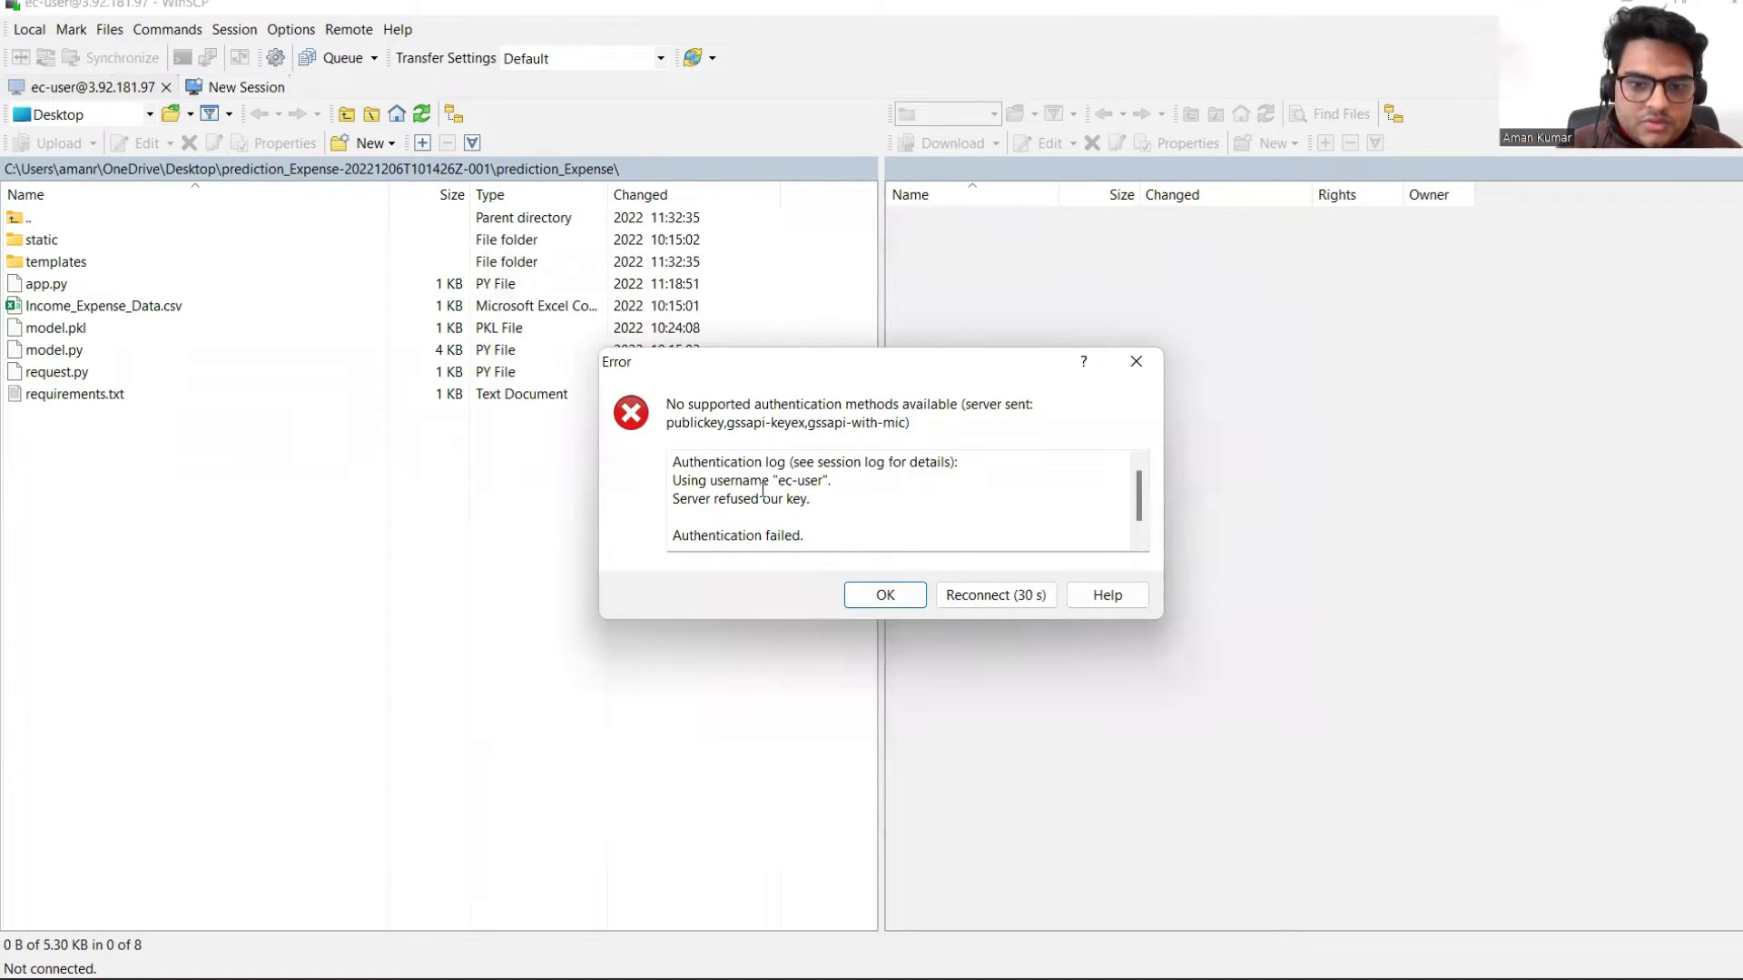
Step: Clear the wrong user name, keep the key setting, and log in as ec2-user
click(903, 595)
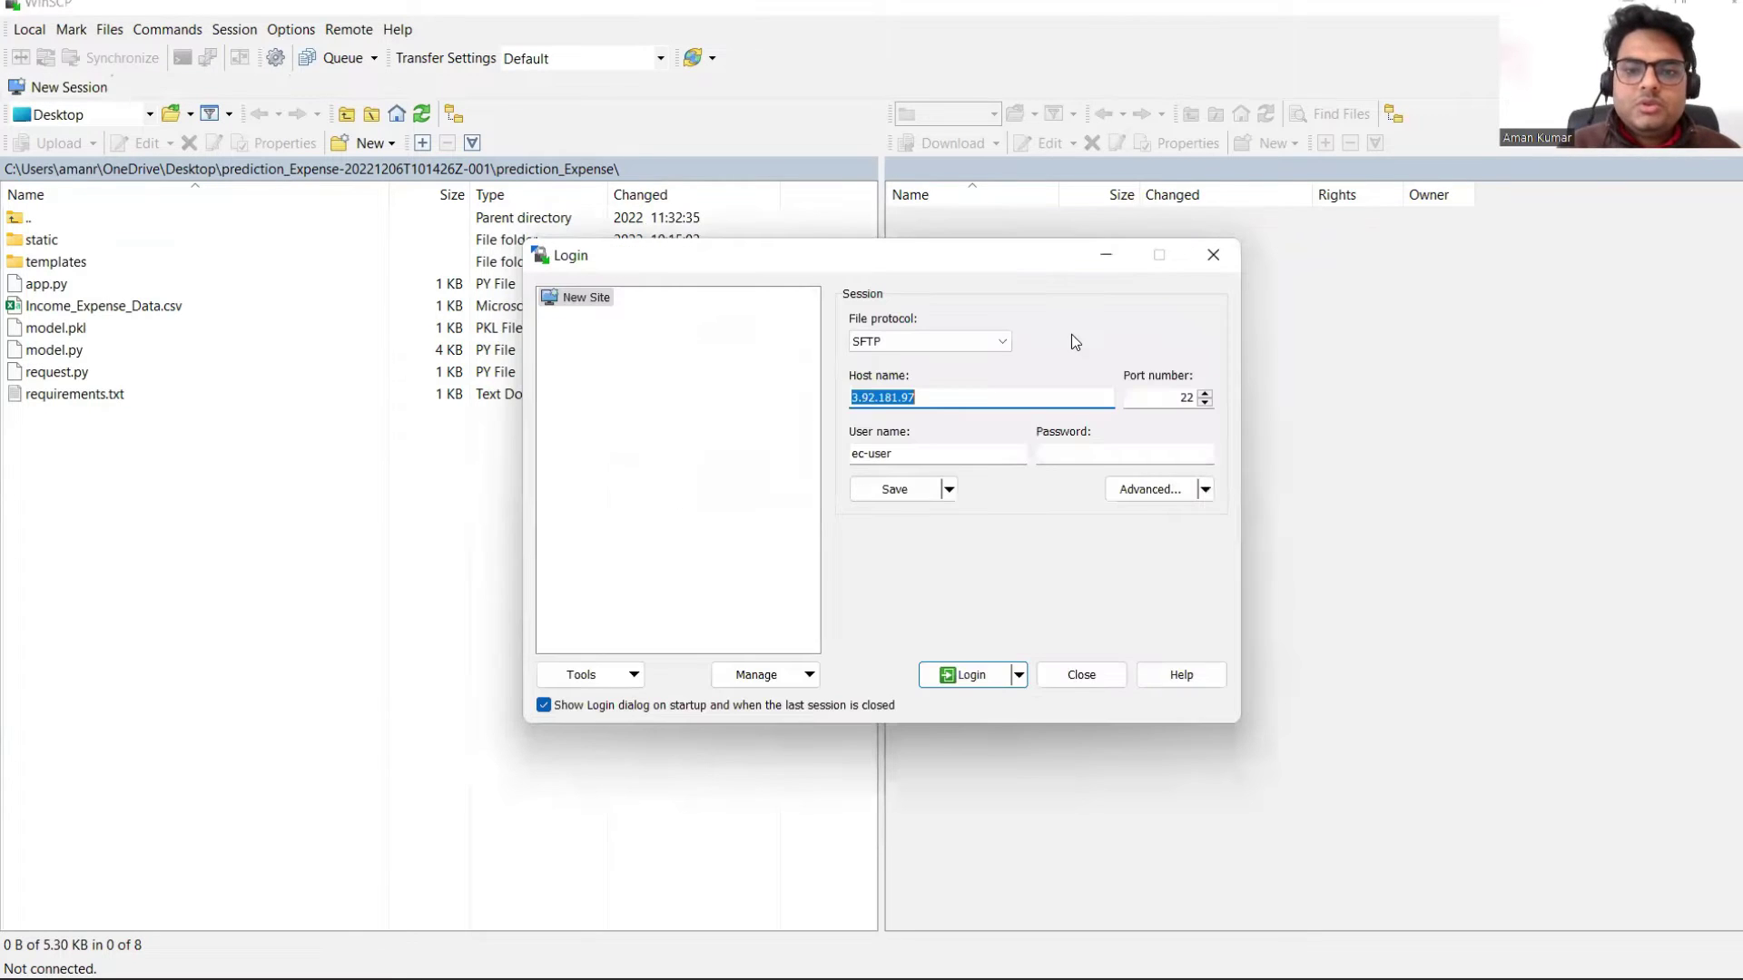
key(Tab)
key(BackSpace)
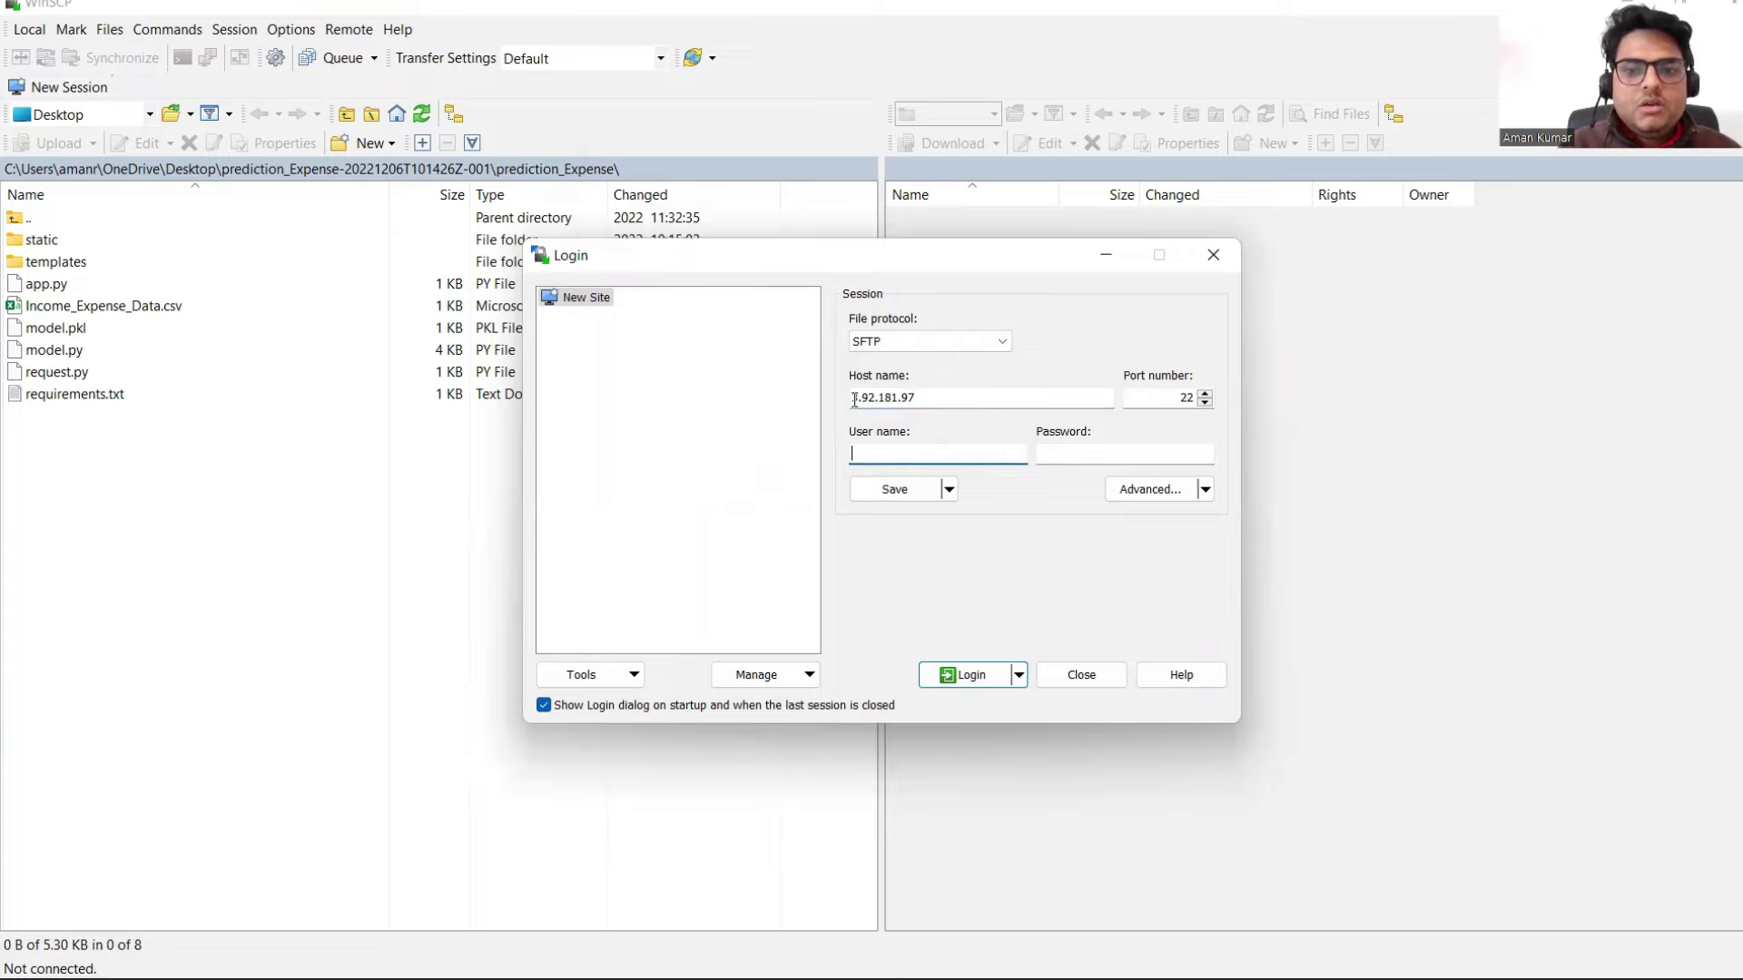
click(1160, 491)
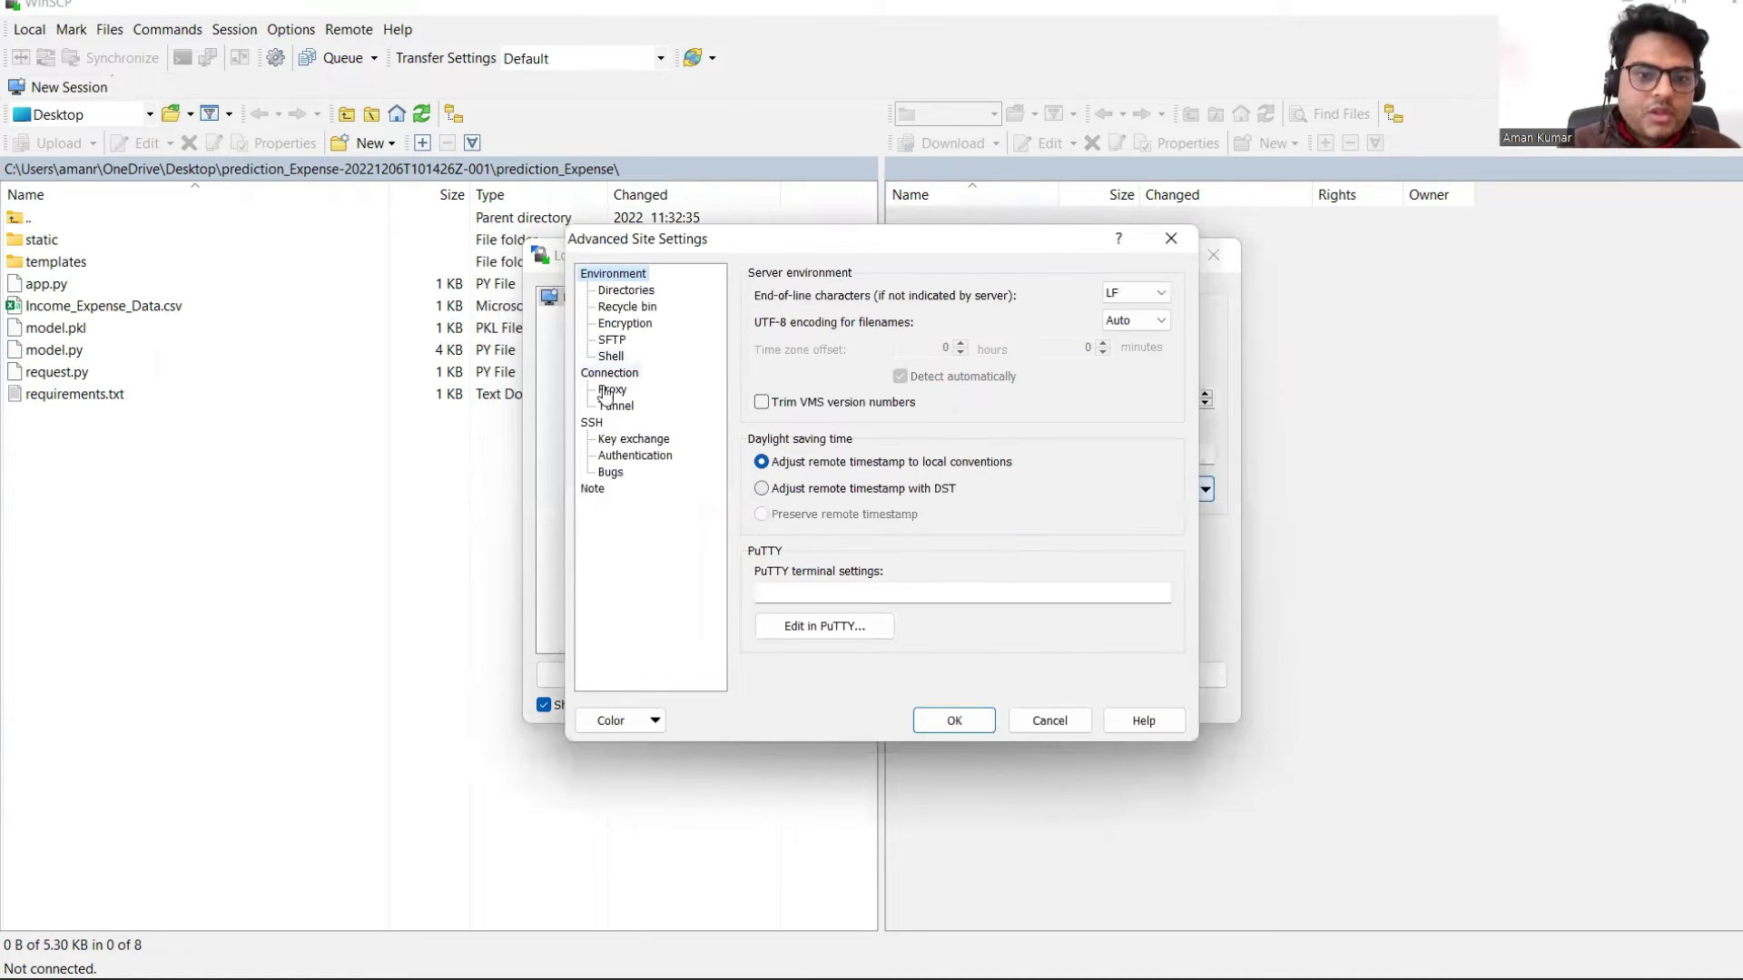
click(622, 457)
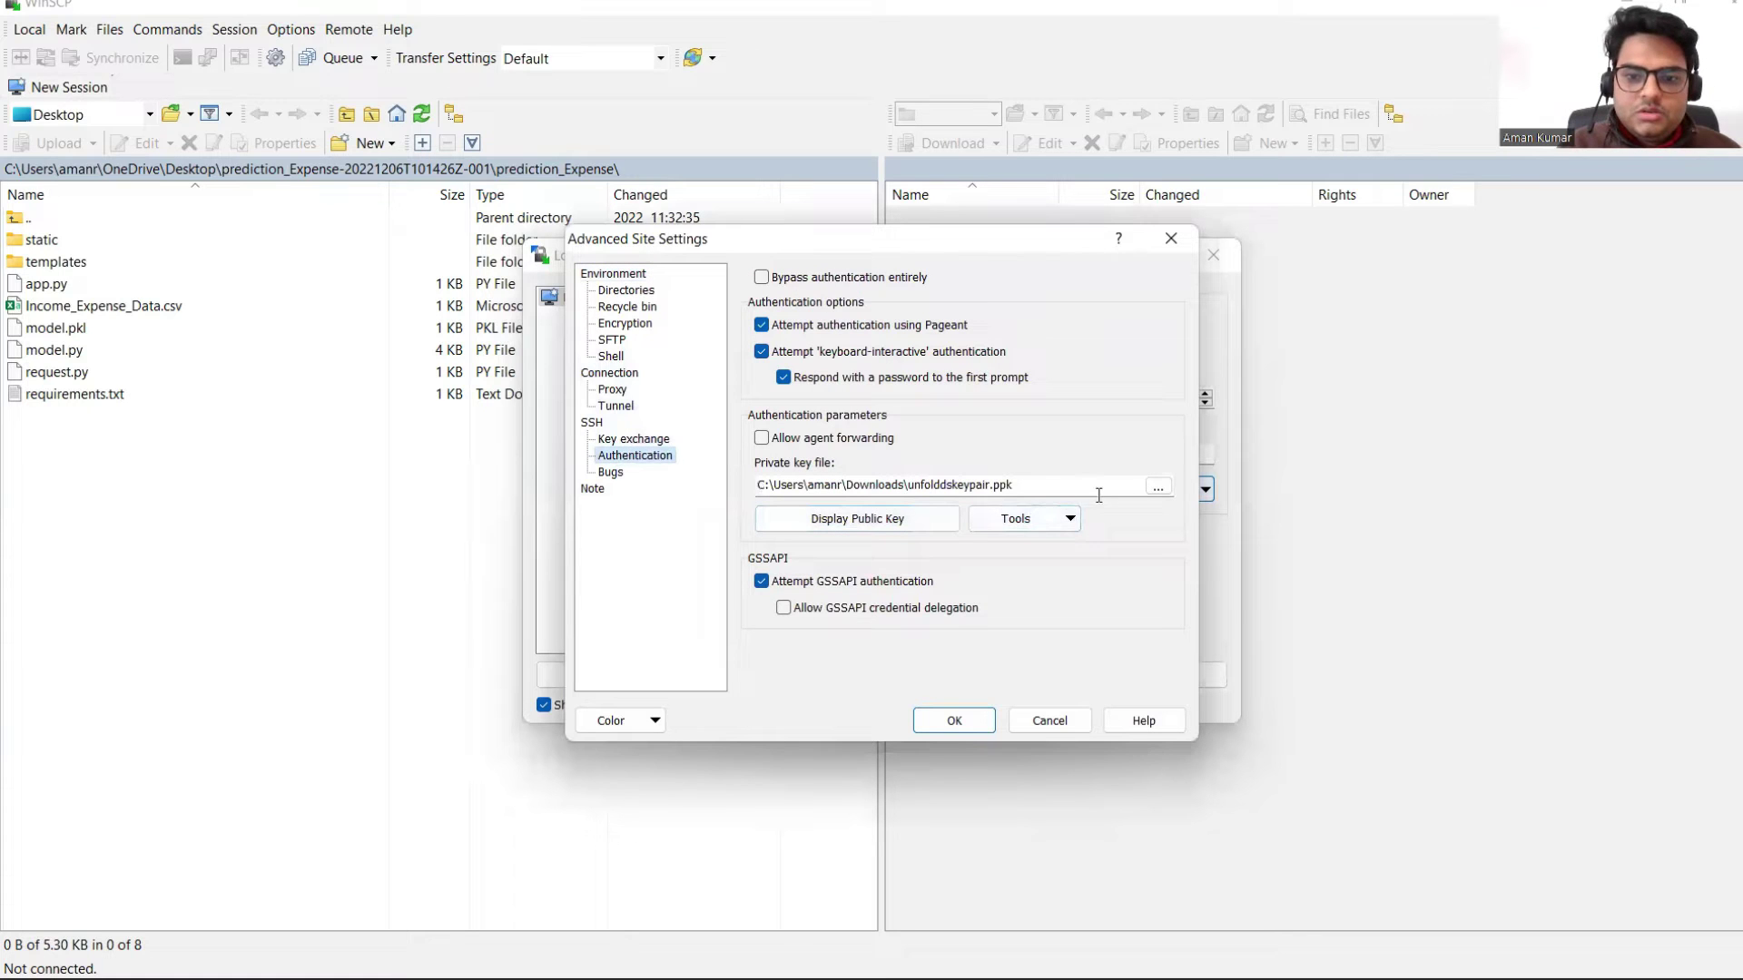
click(954, 717)
click(961, 678)
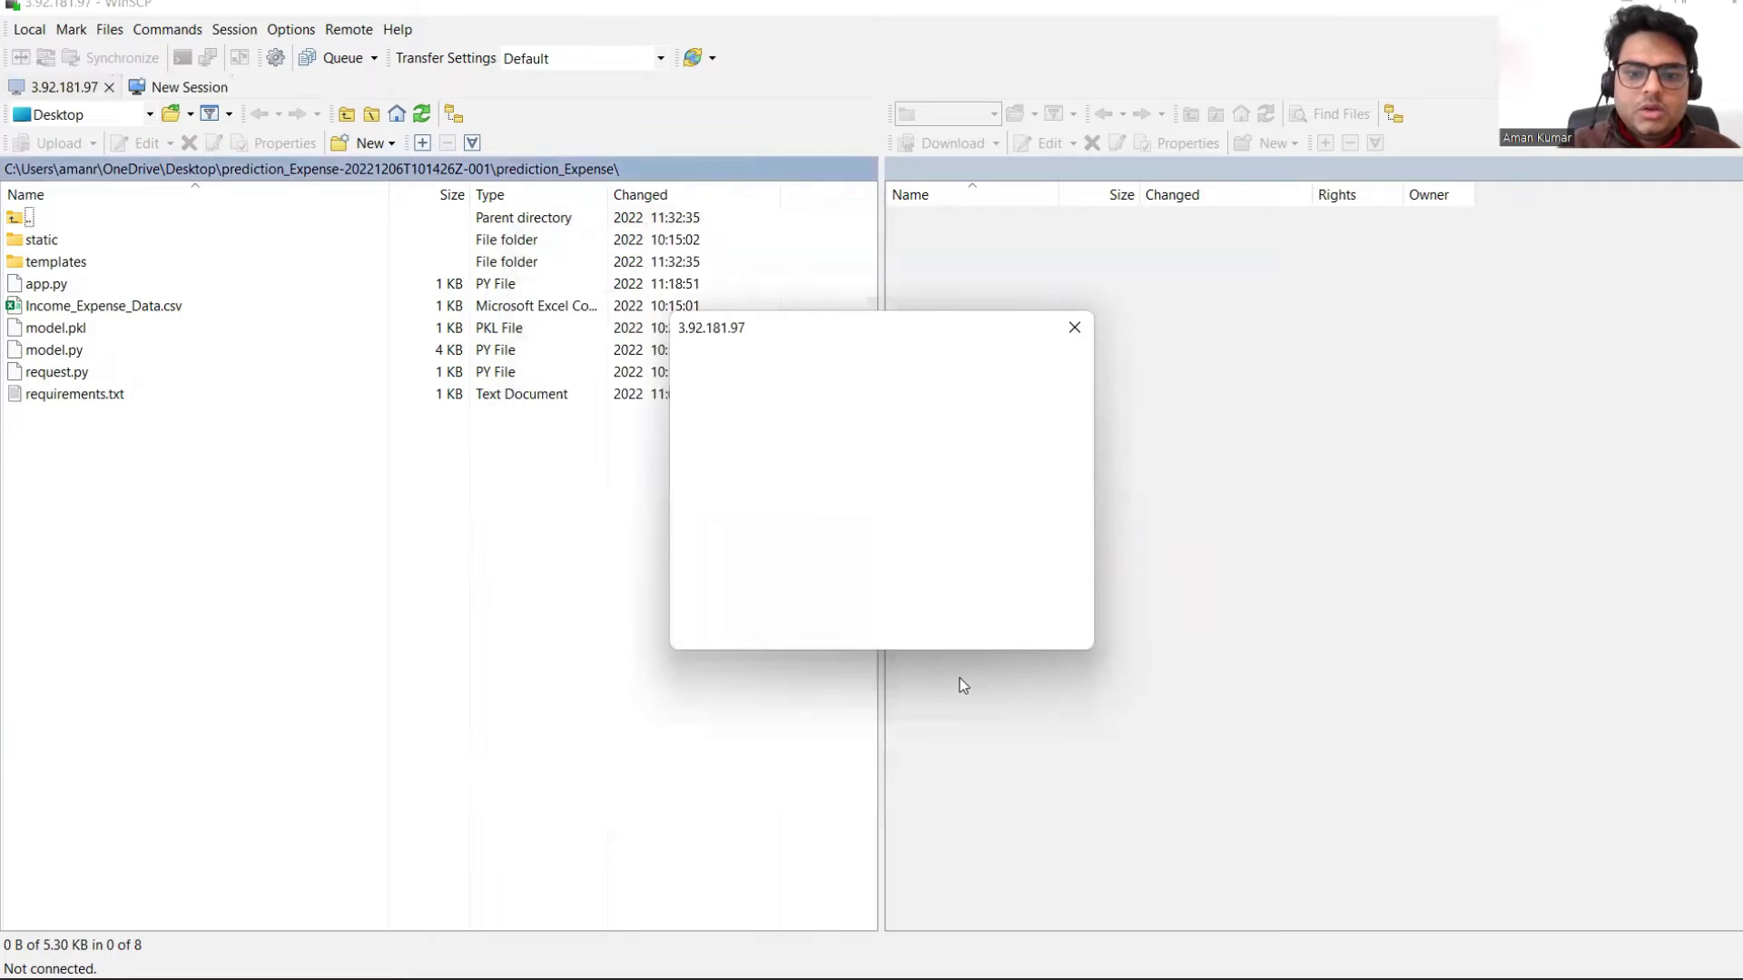
text(ec2-us)
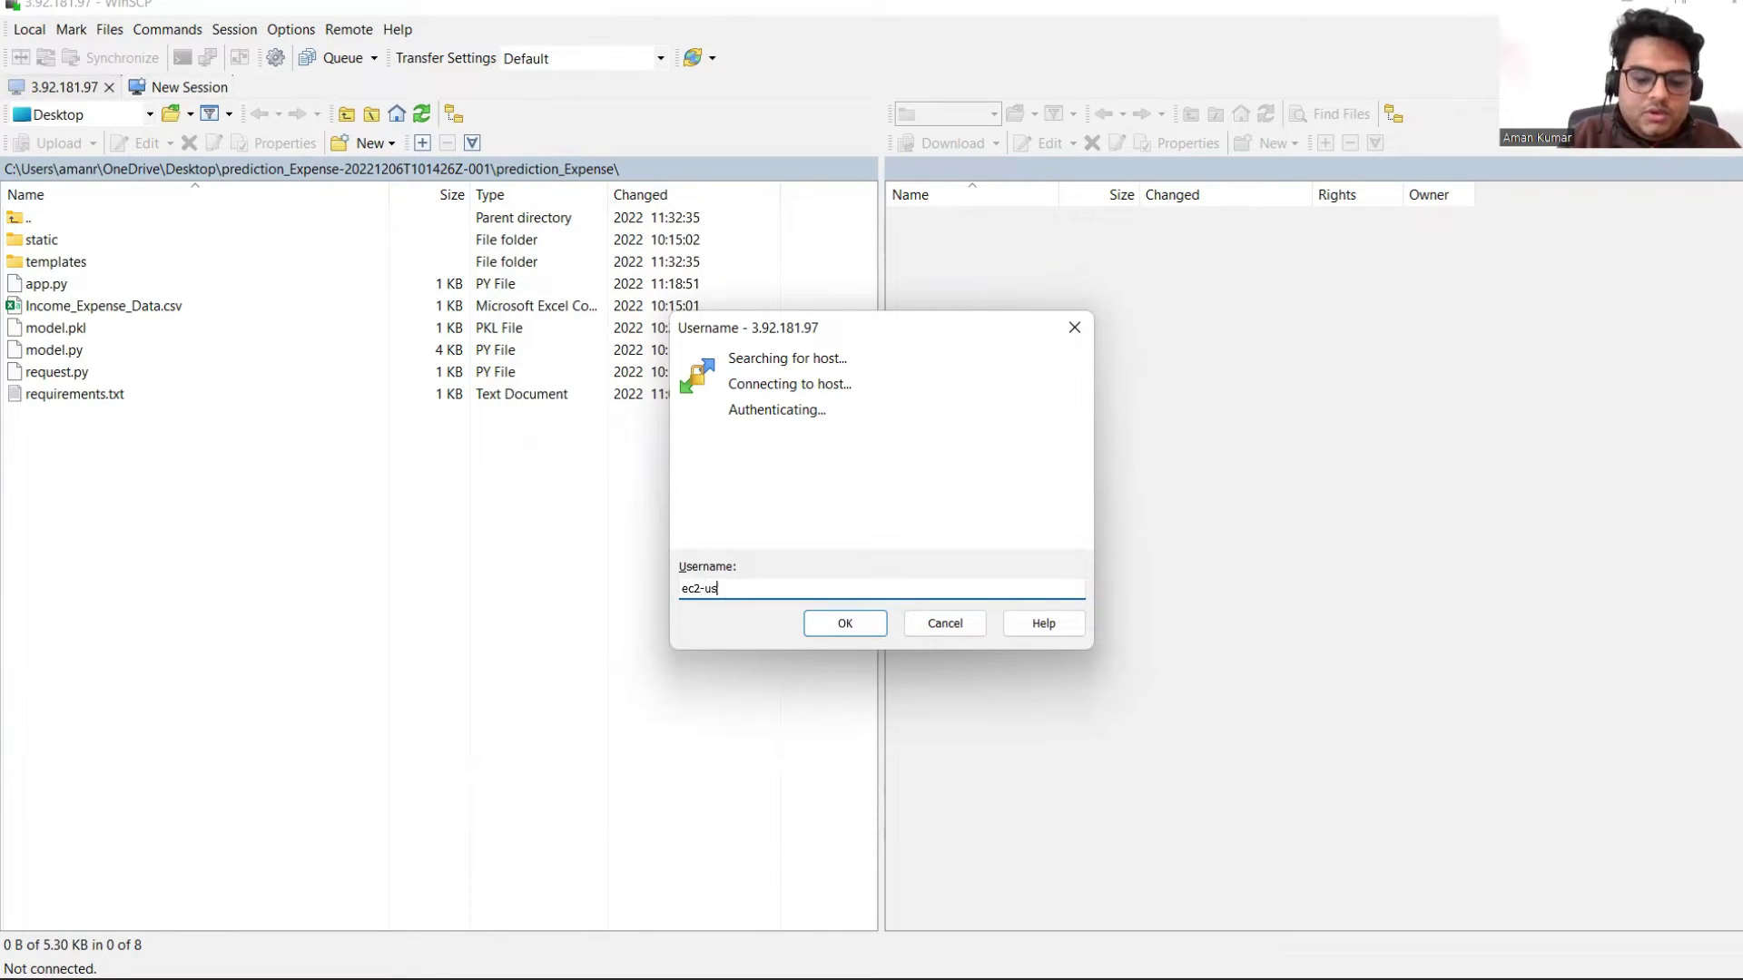
click(835, 633)
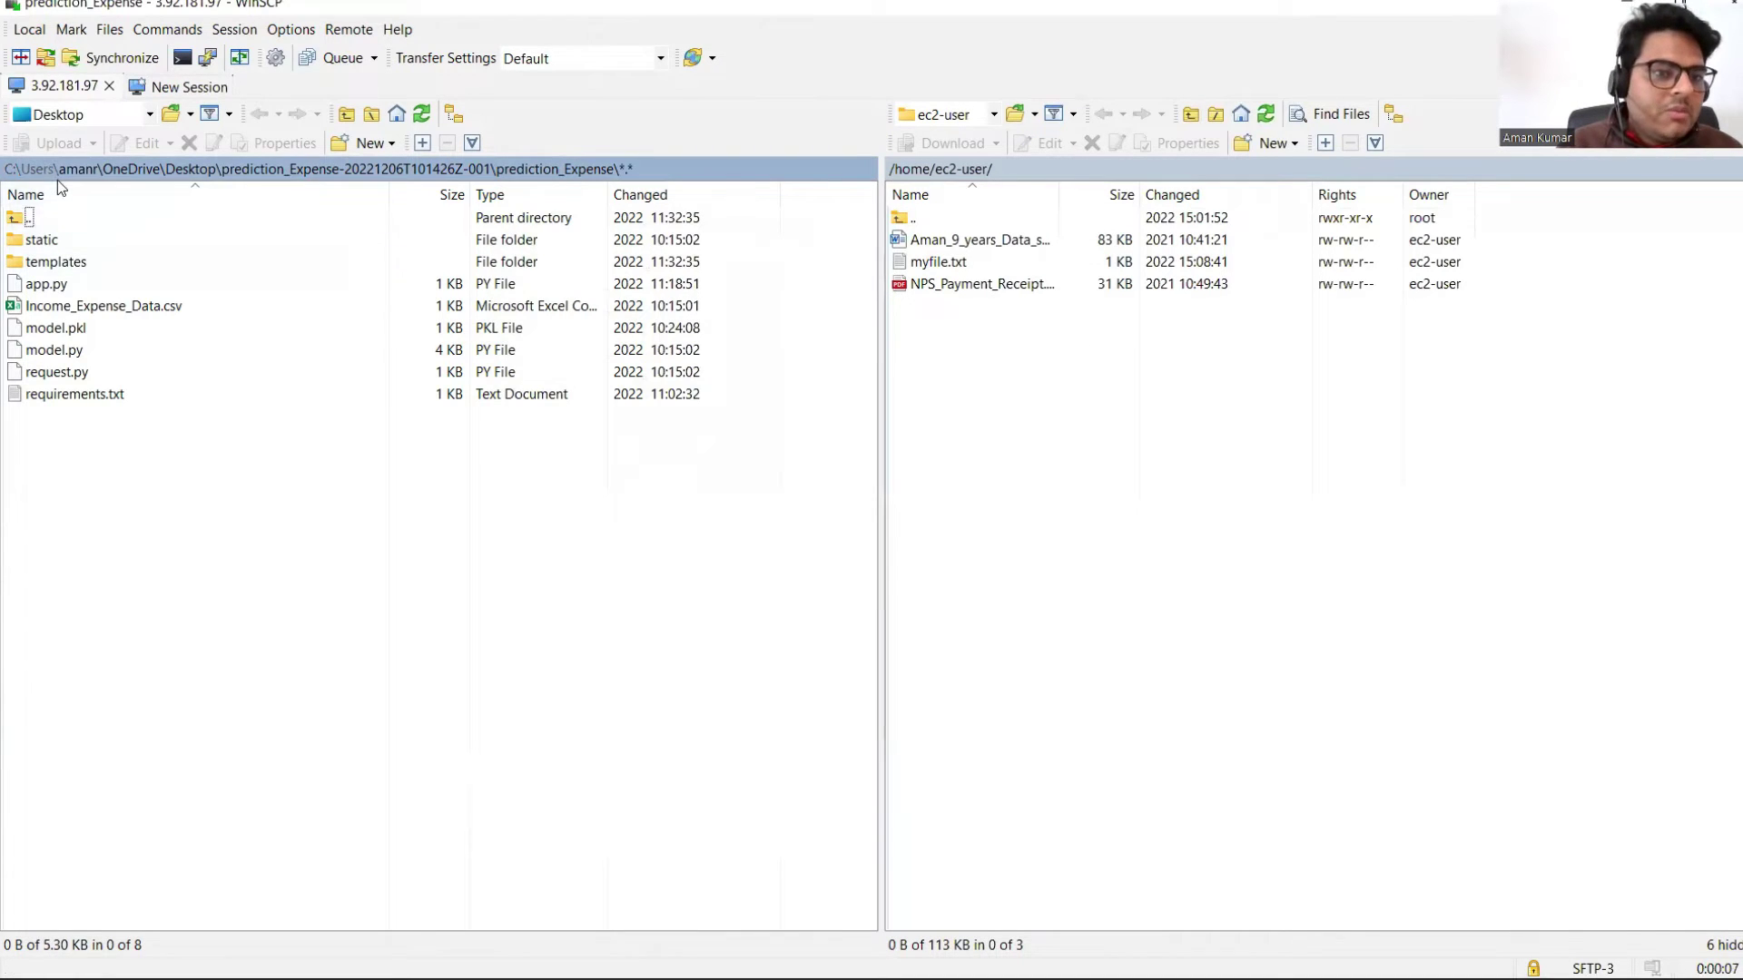
Step: Drag the local prediction_Expense folder into the remote /home/ec2-user panel, then open it locally
click(343, 175)
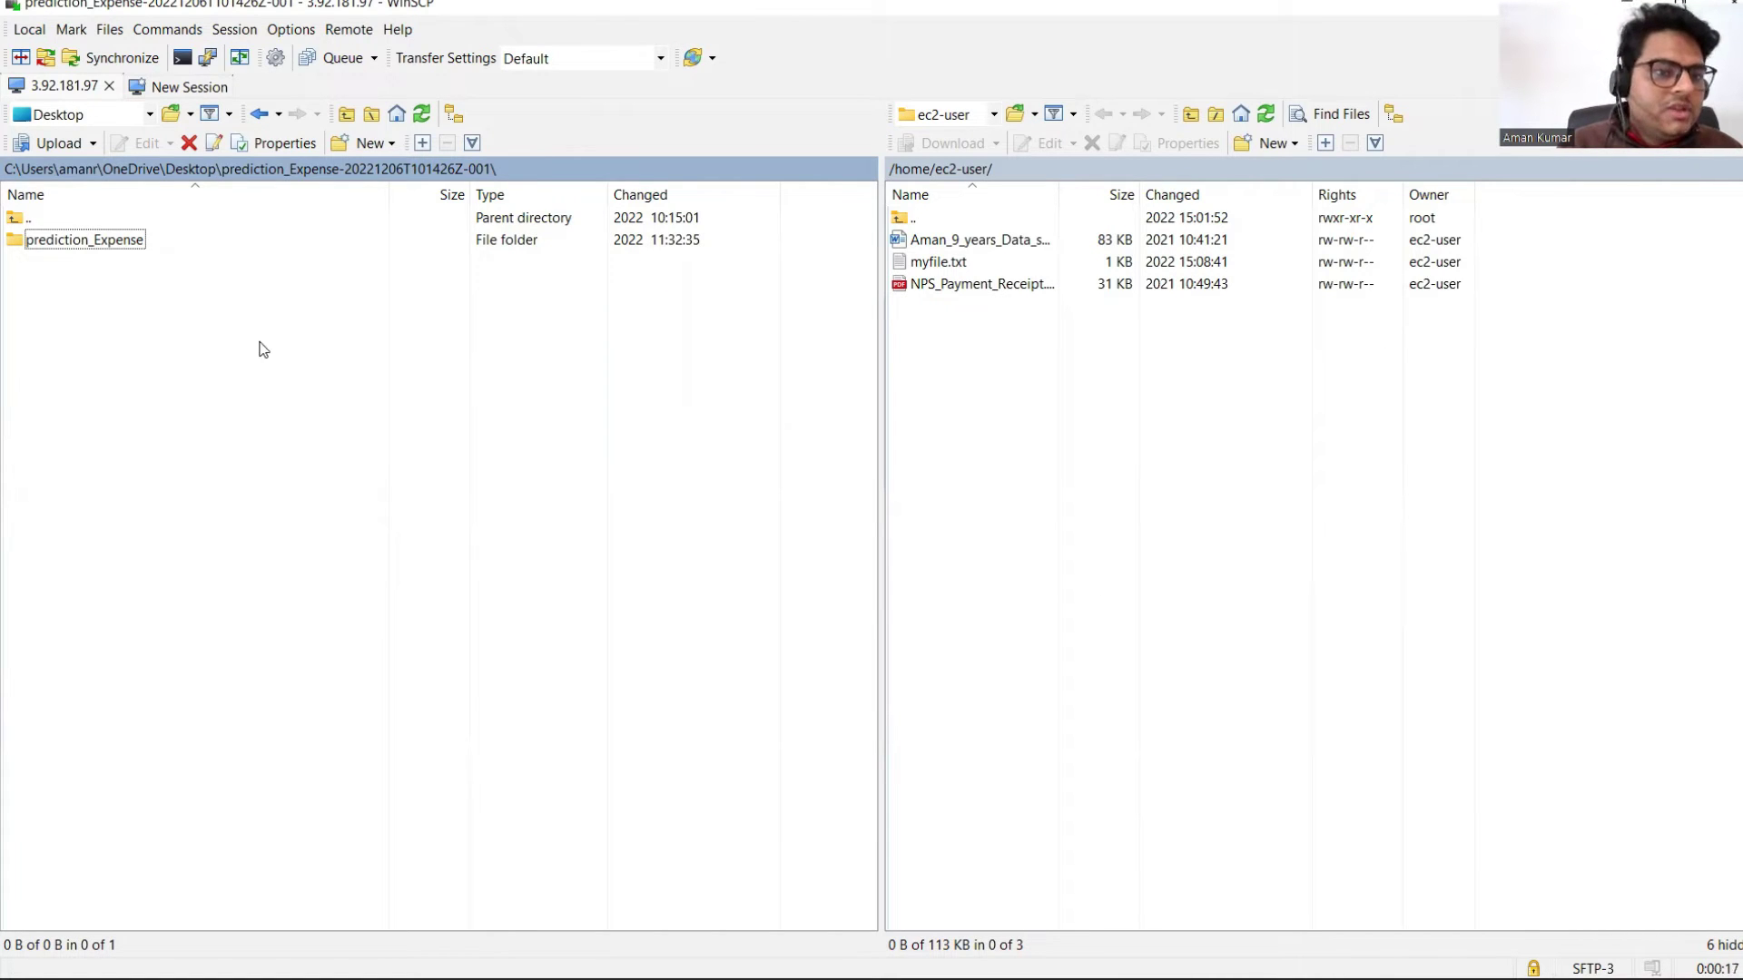
click(84, 245)
drag(83, 245, 1146, 527)
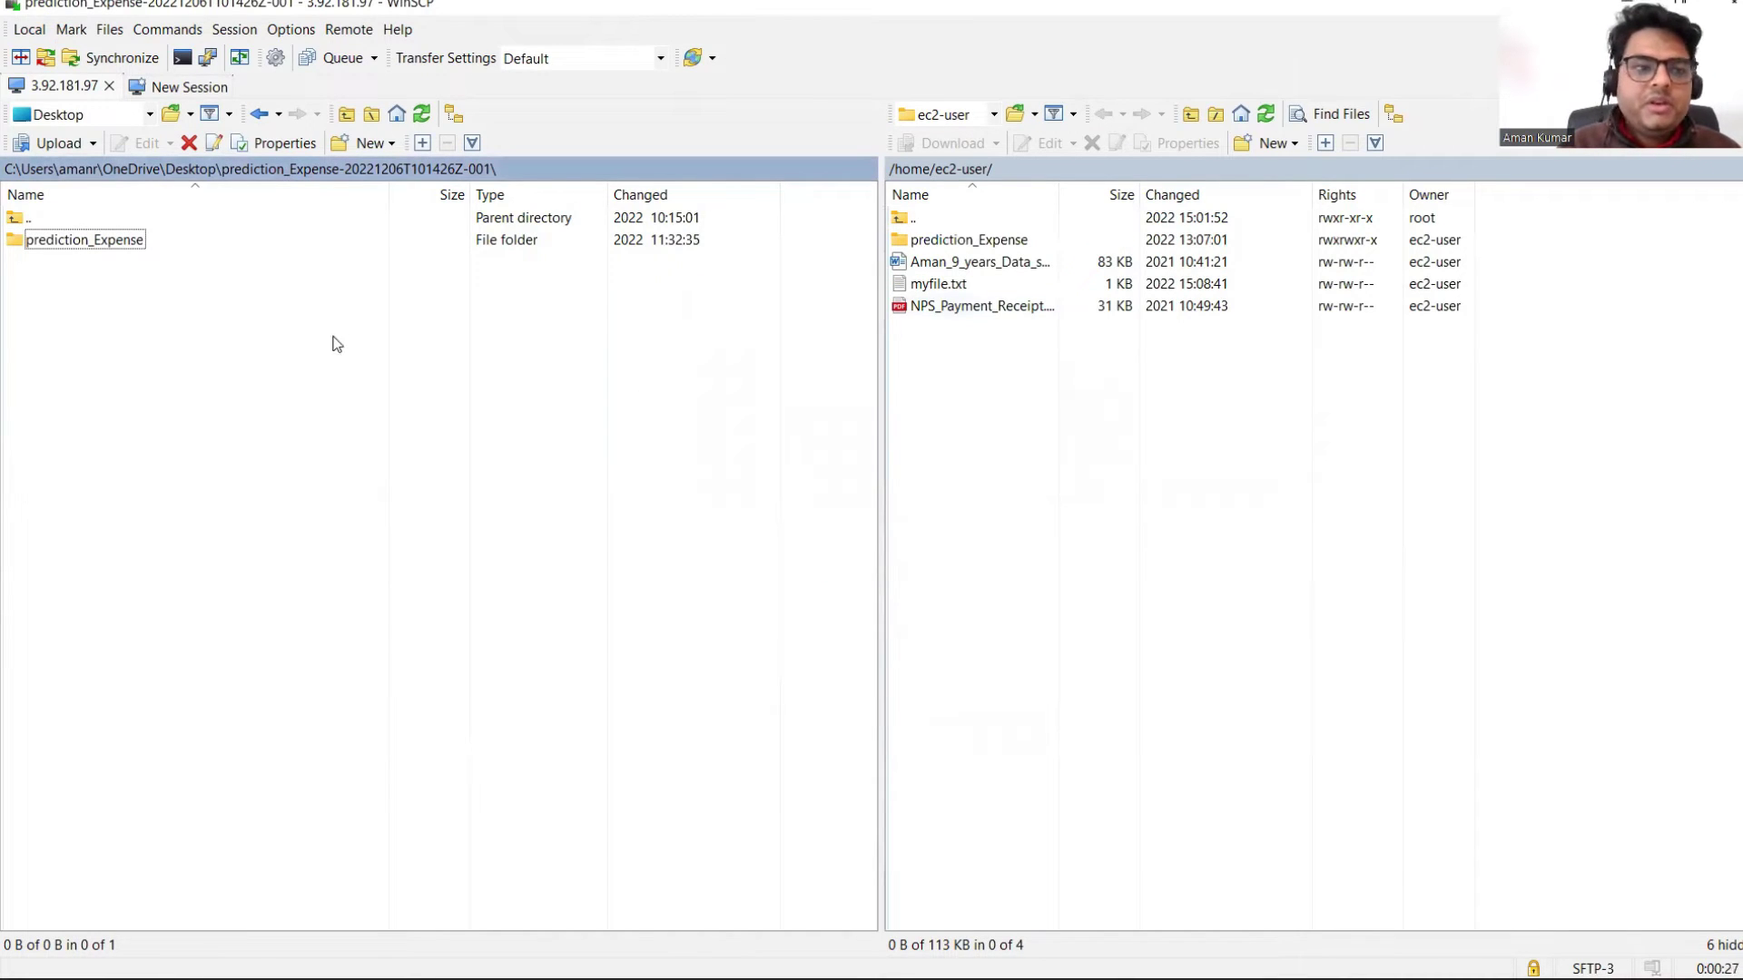
double_click(63, 238)
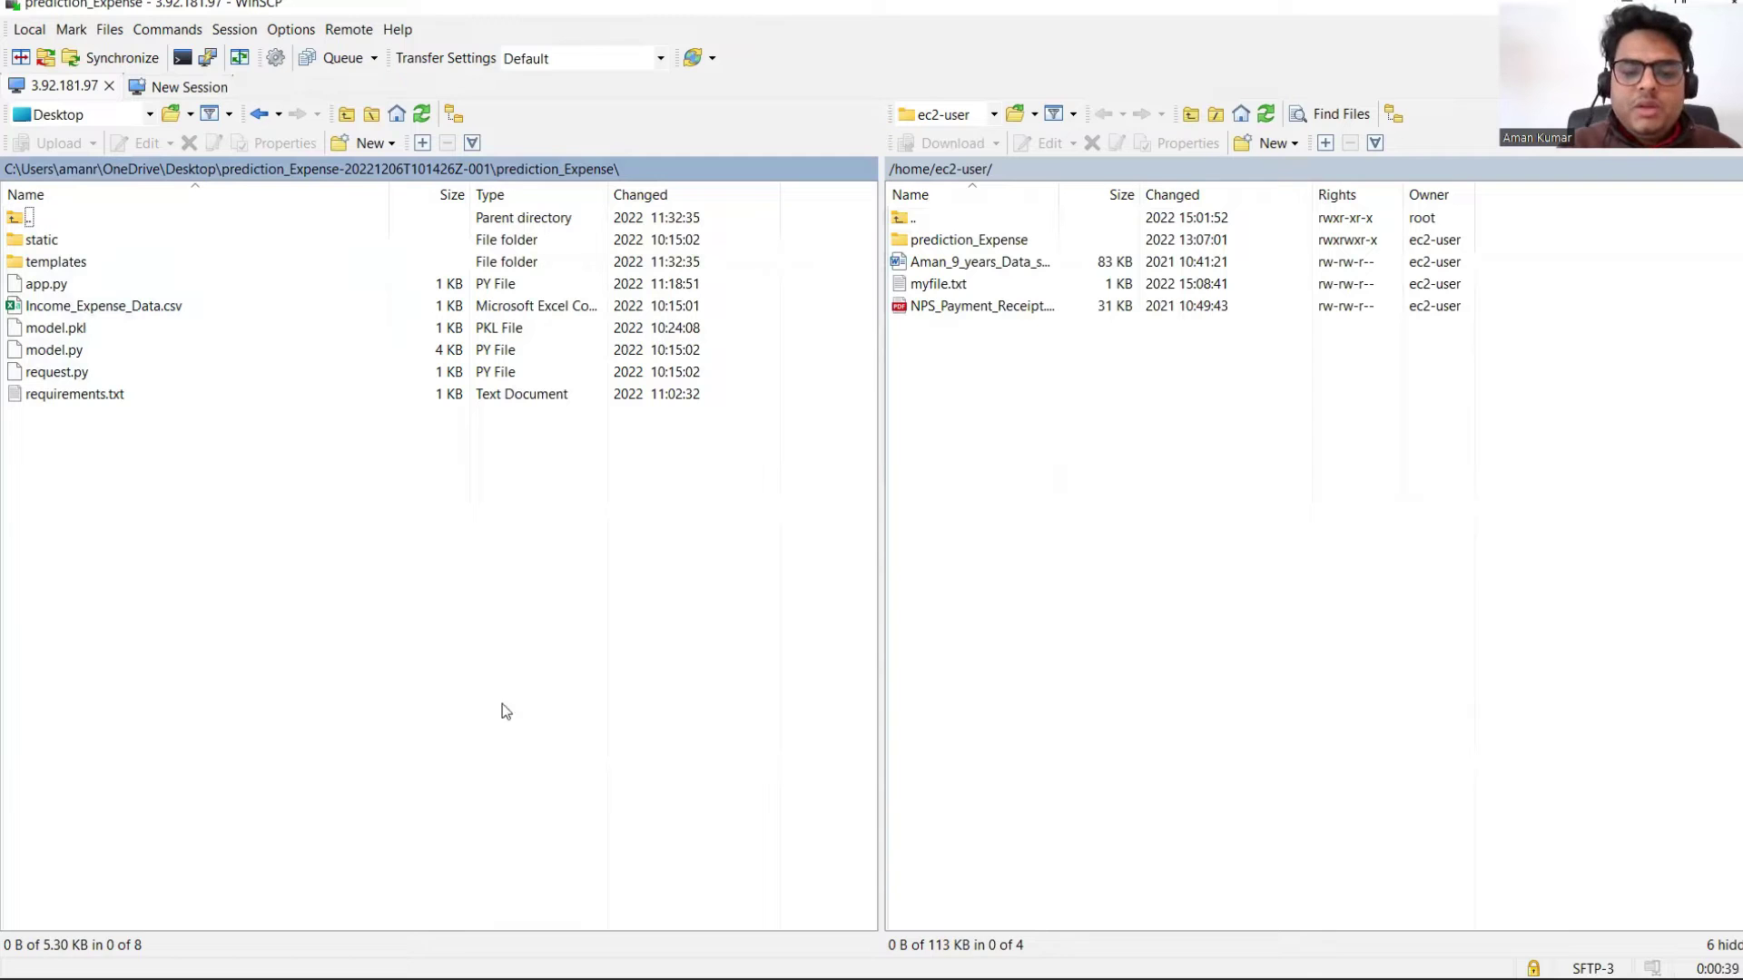
mouse_move(1171, 975)
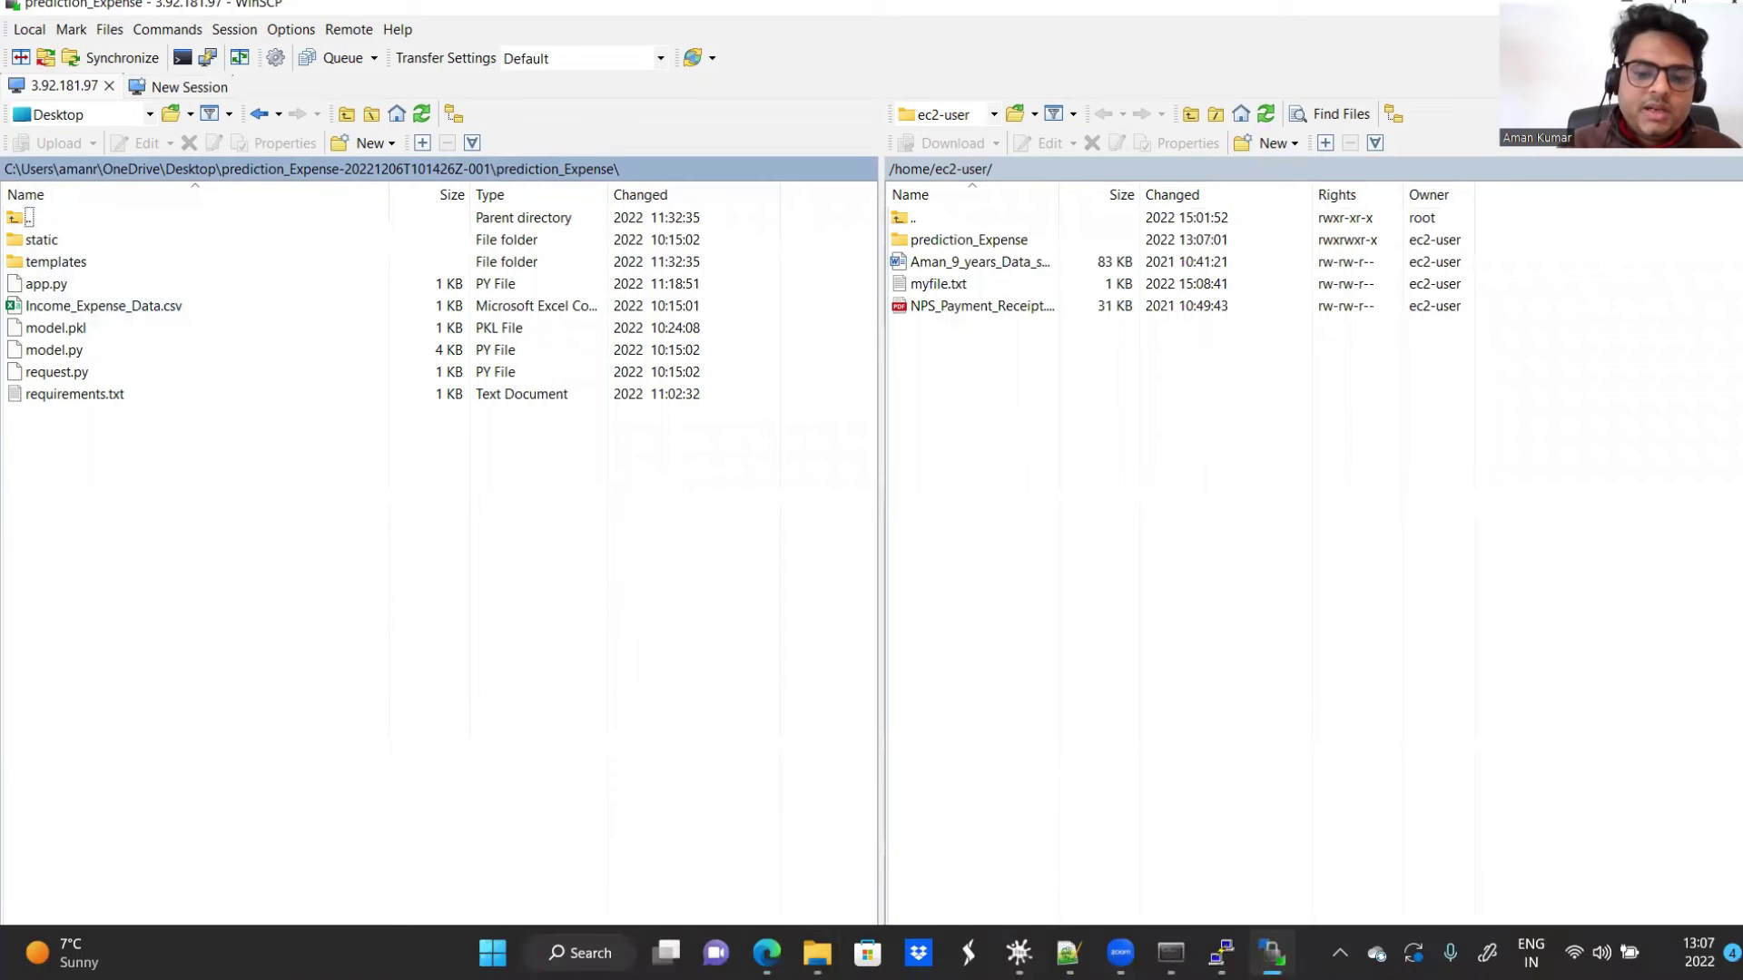
Step: Open requirements.txt, review numpy, flask, pickle4 and scikit-learn, then close Notepad
mouse_move(817, 953)
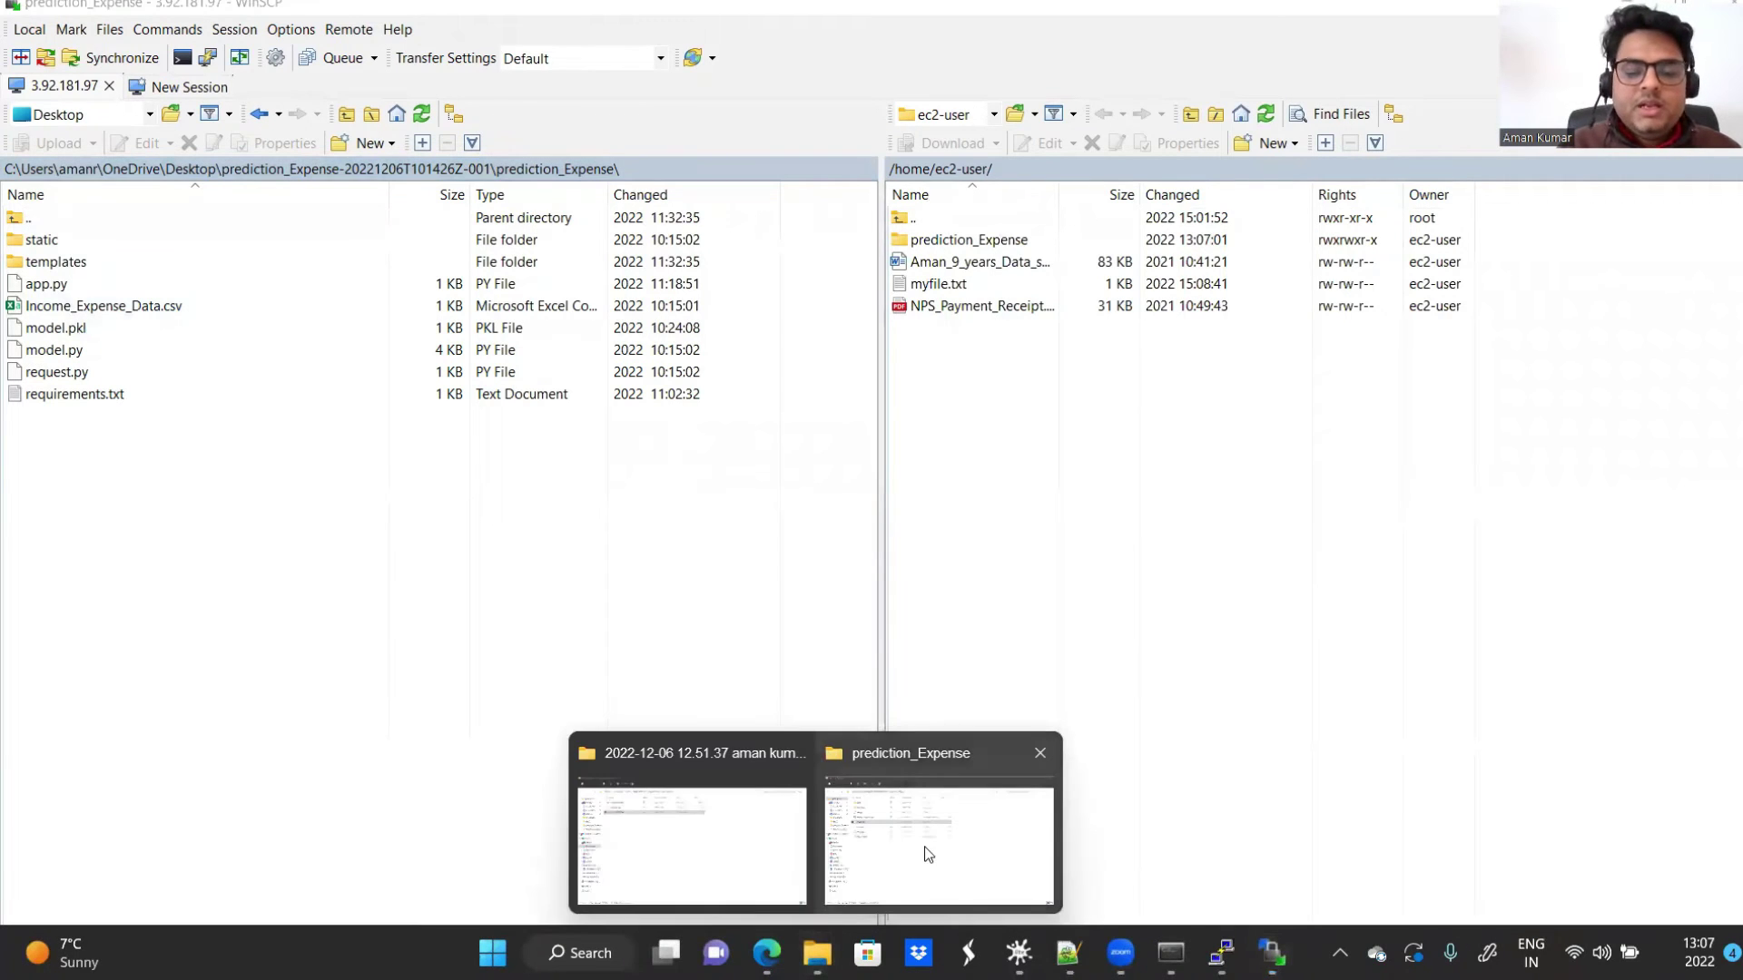
click(922, 849)
double_click(285, 455)
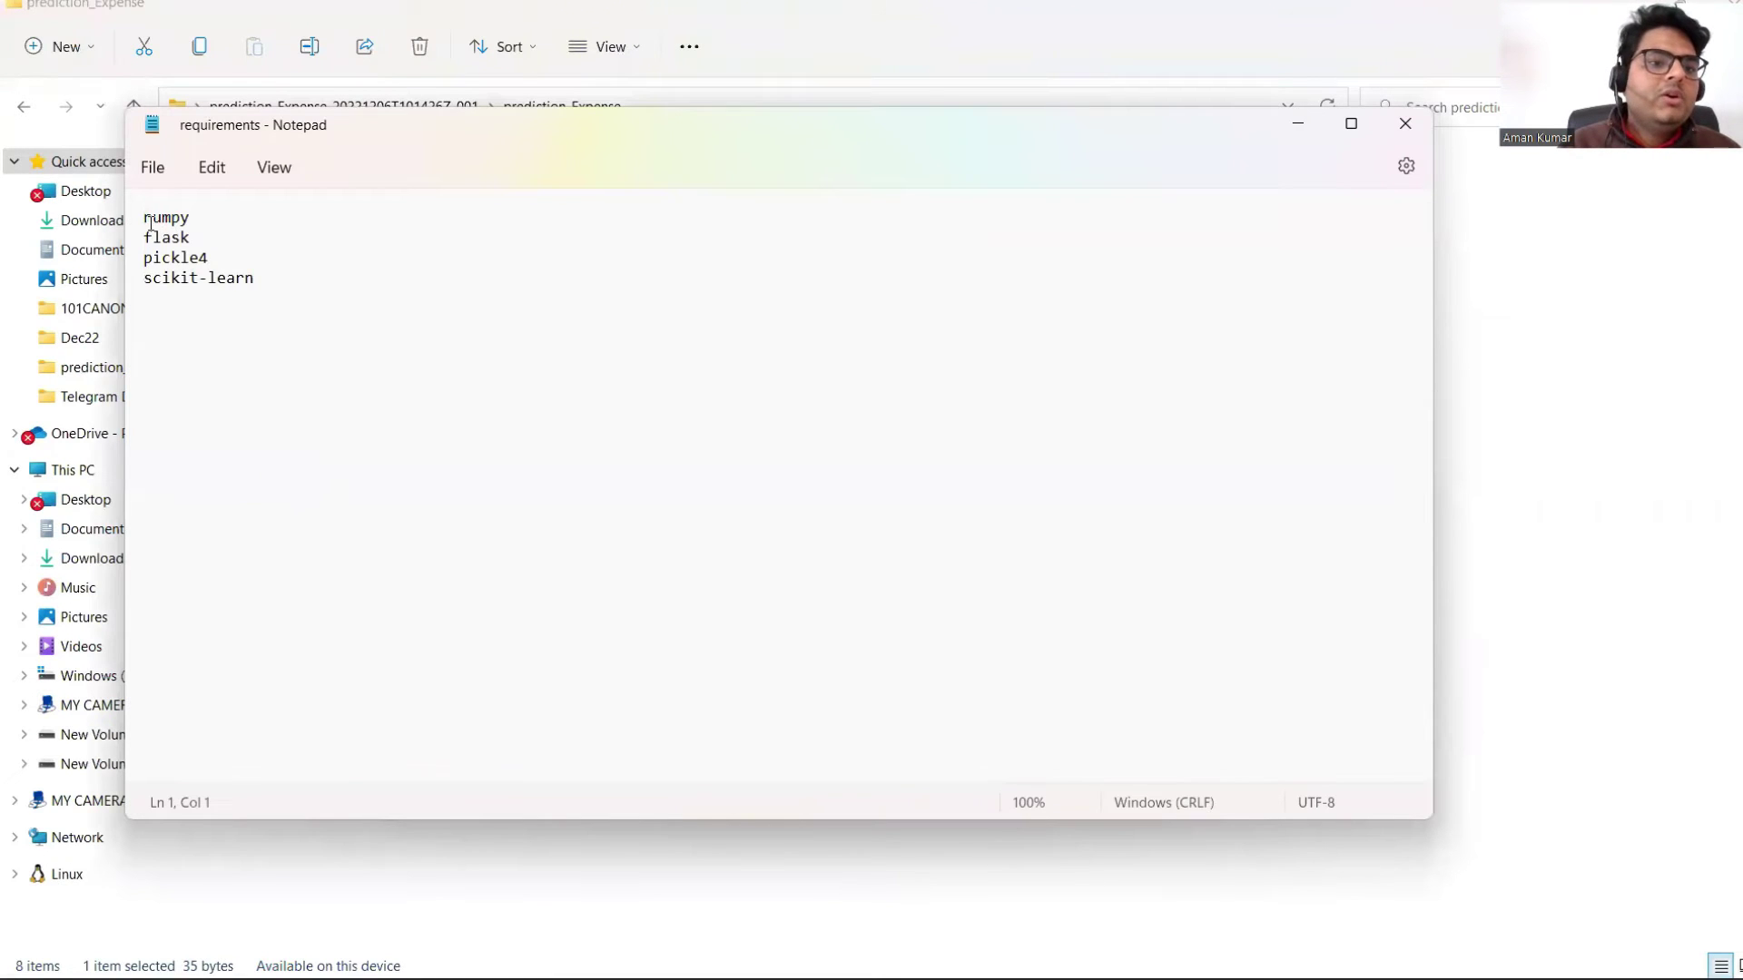
drag(144, 218, 266, 280)
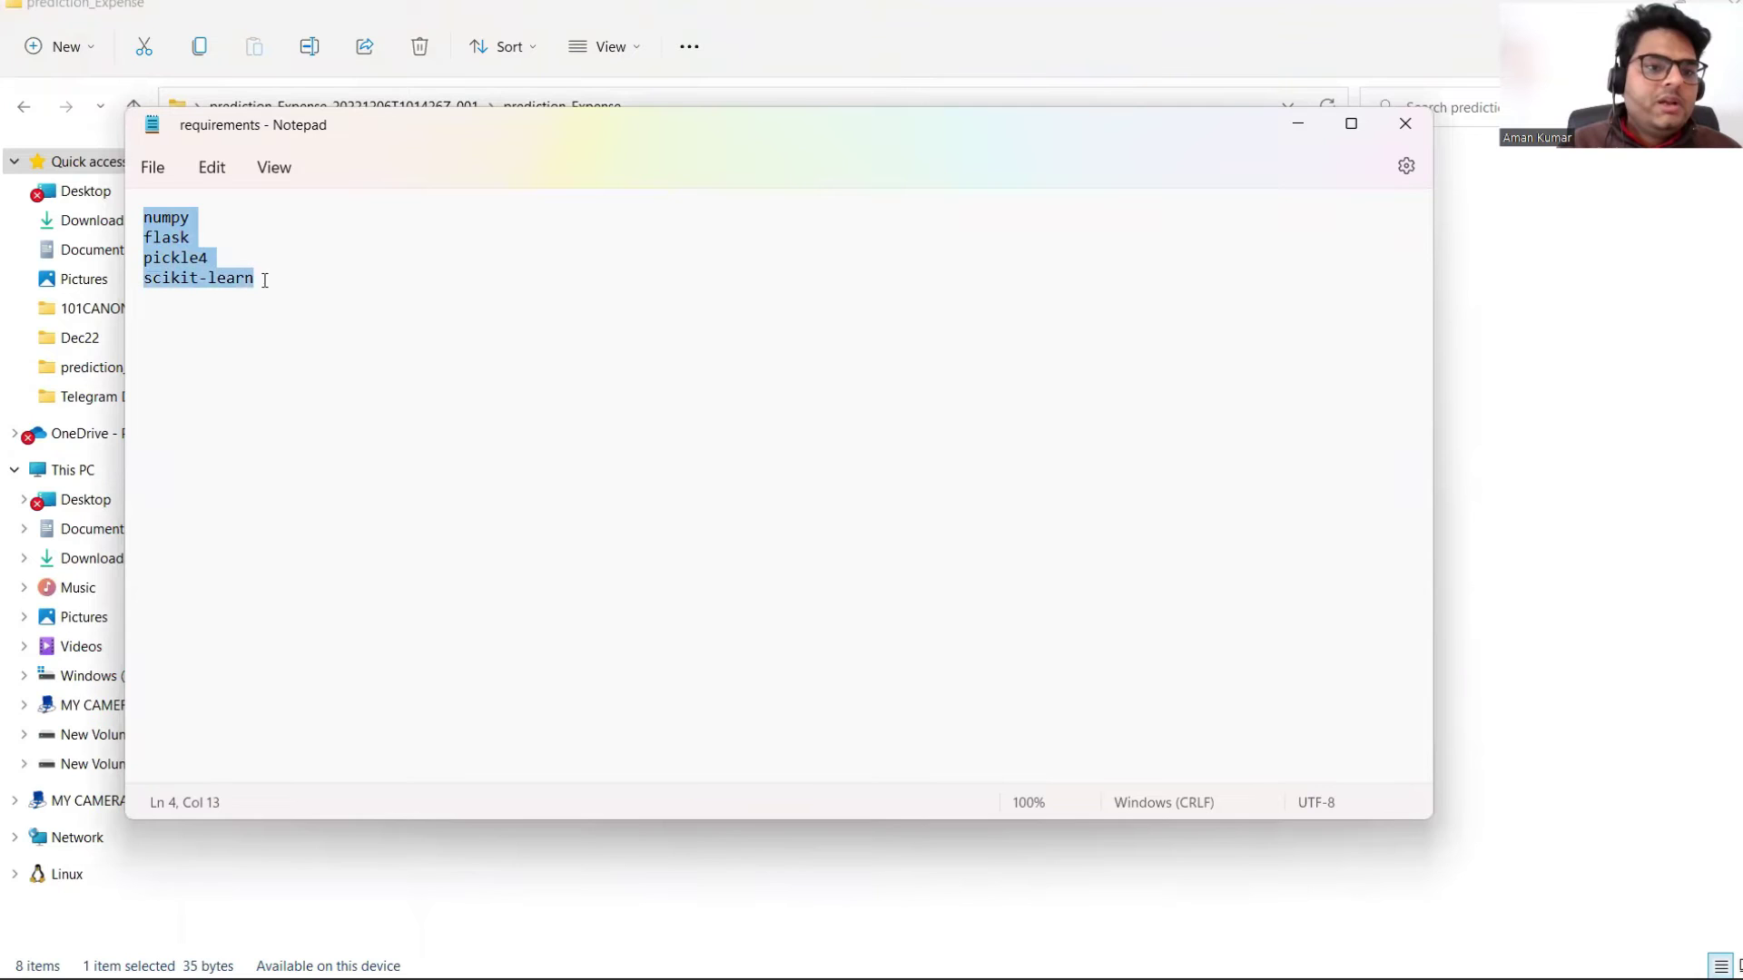
click(398, 390)
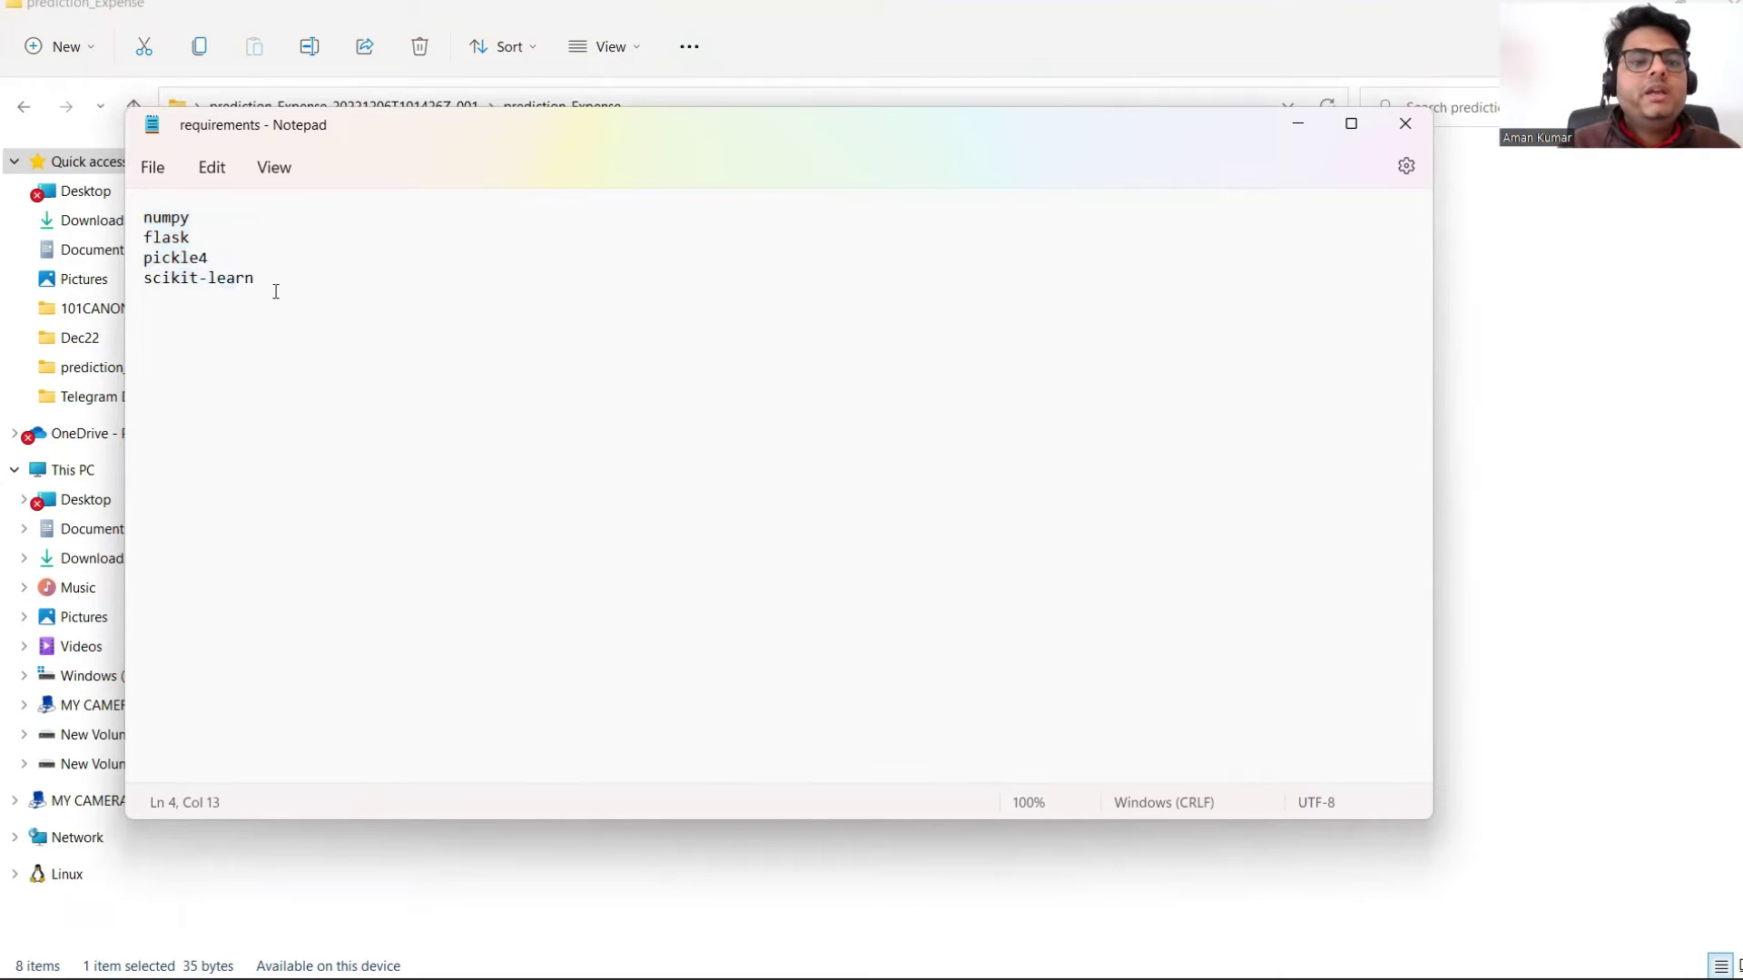
key(ctrl+a)
click(385, 360)
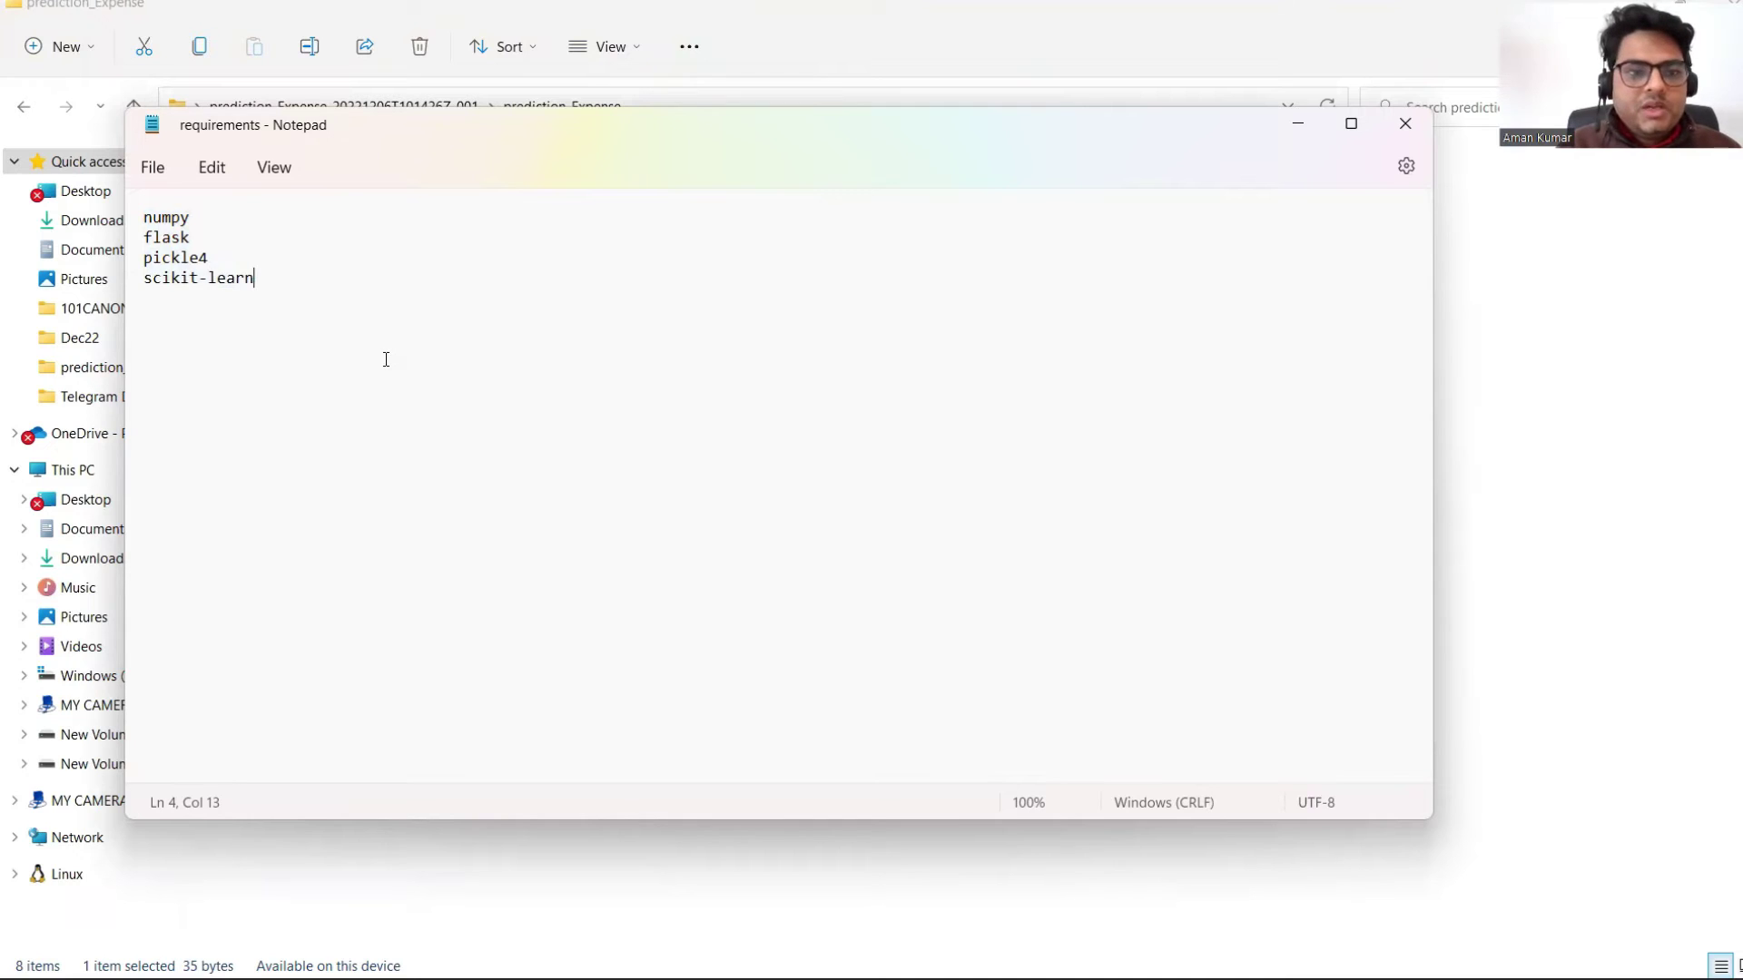
click(1405, 123)
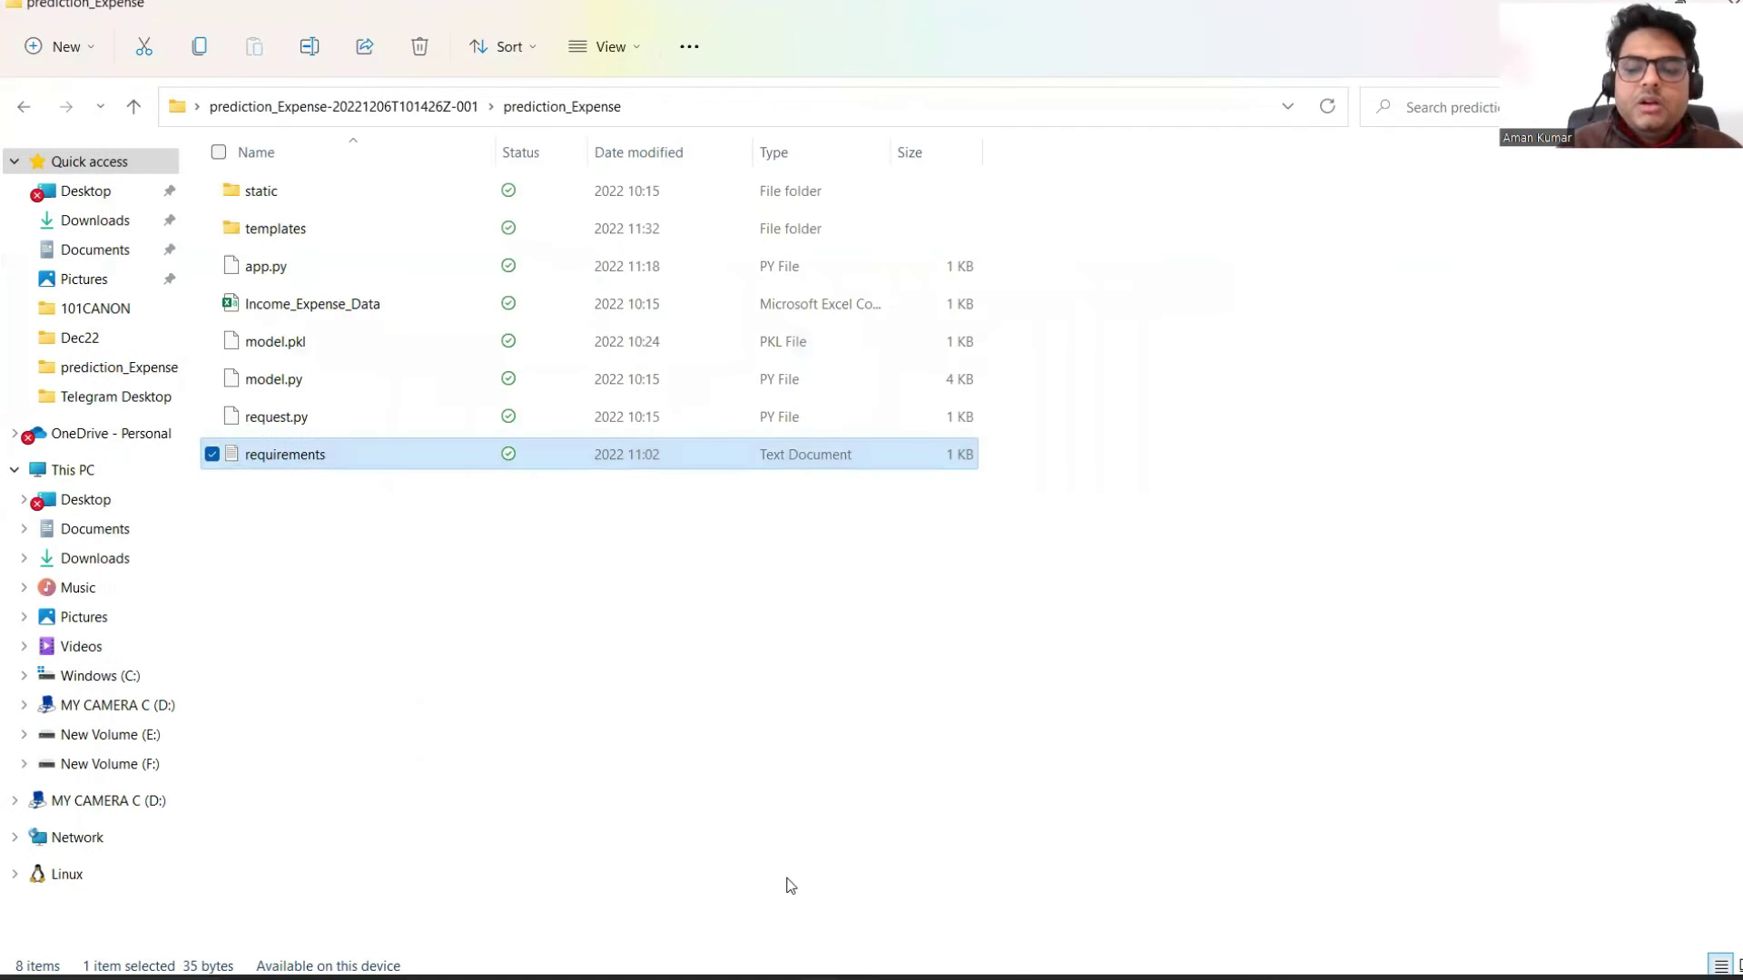
mouse_move(1171, 952)
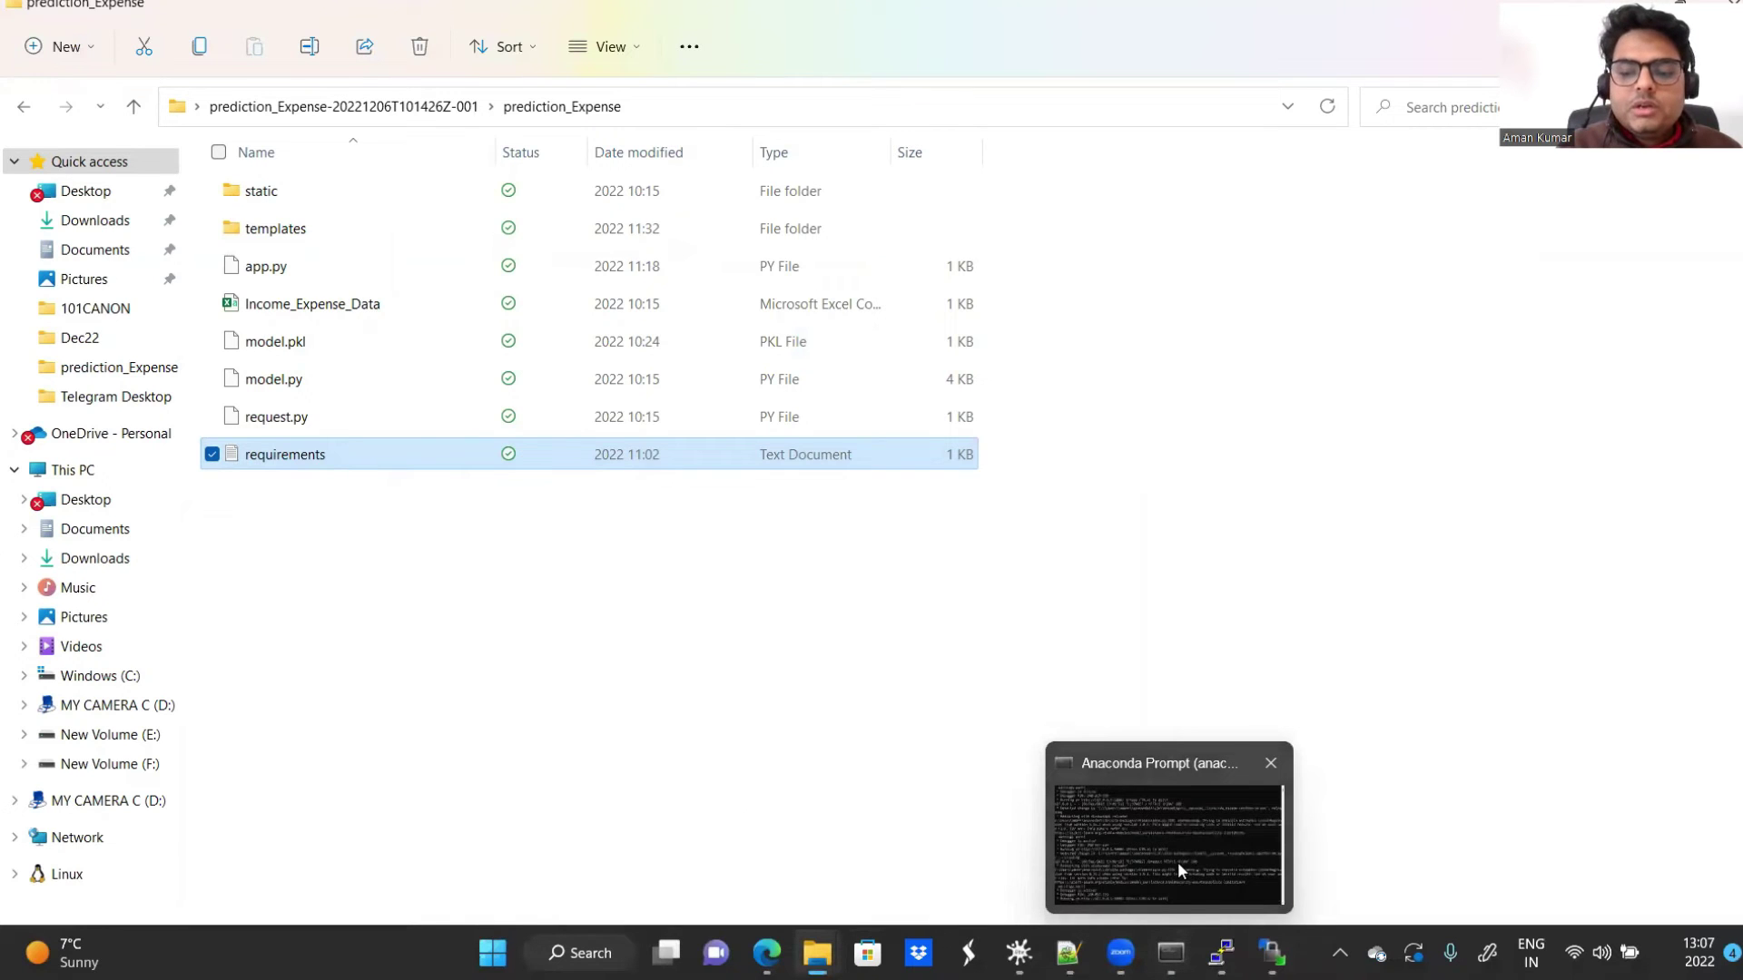
Step: Run ls, enlarge the terminal, then run ls -lrt to confirm prediction_Expense on the server
click(1221, 952)
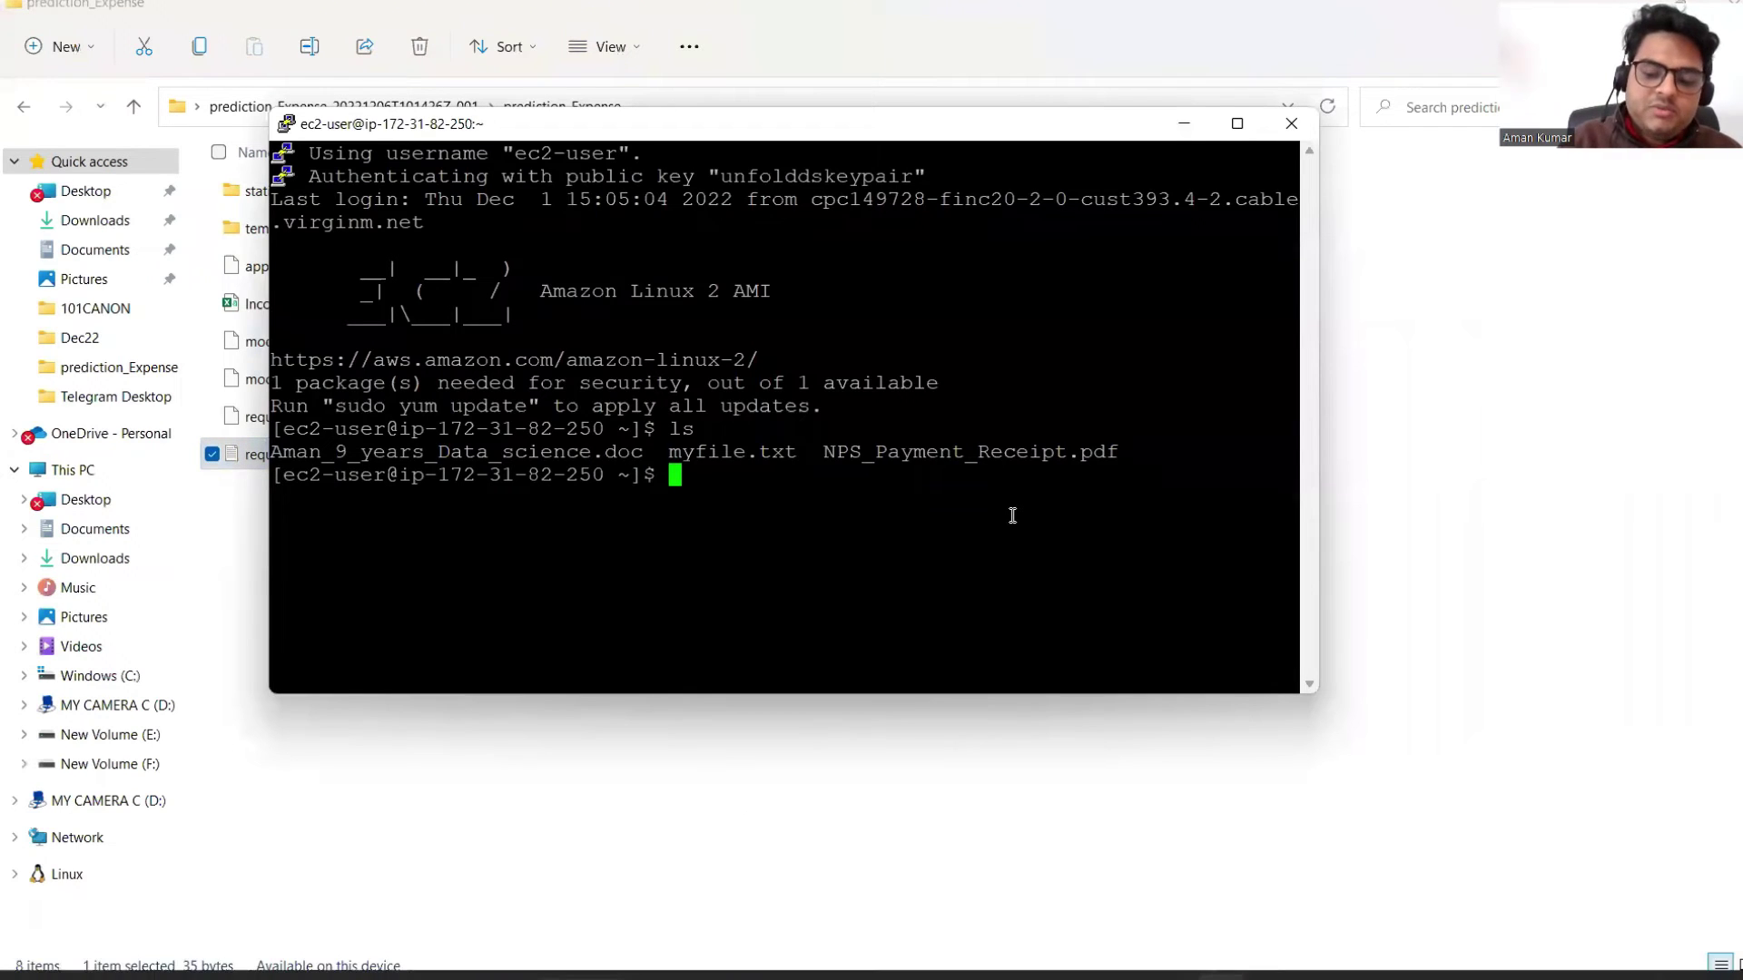
text(ls)
key(Return)
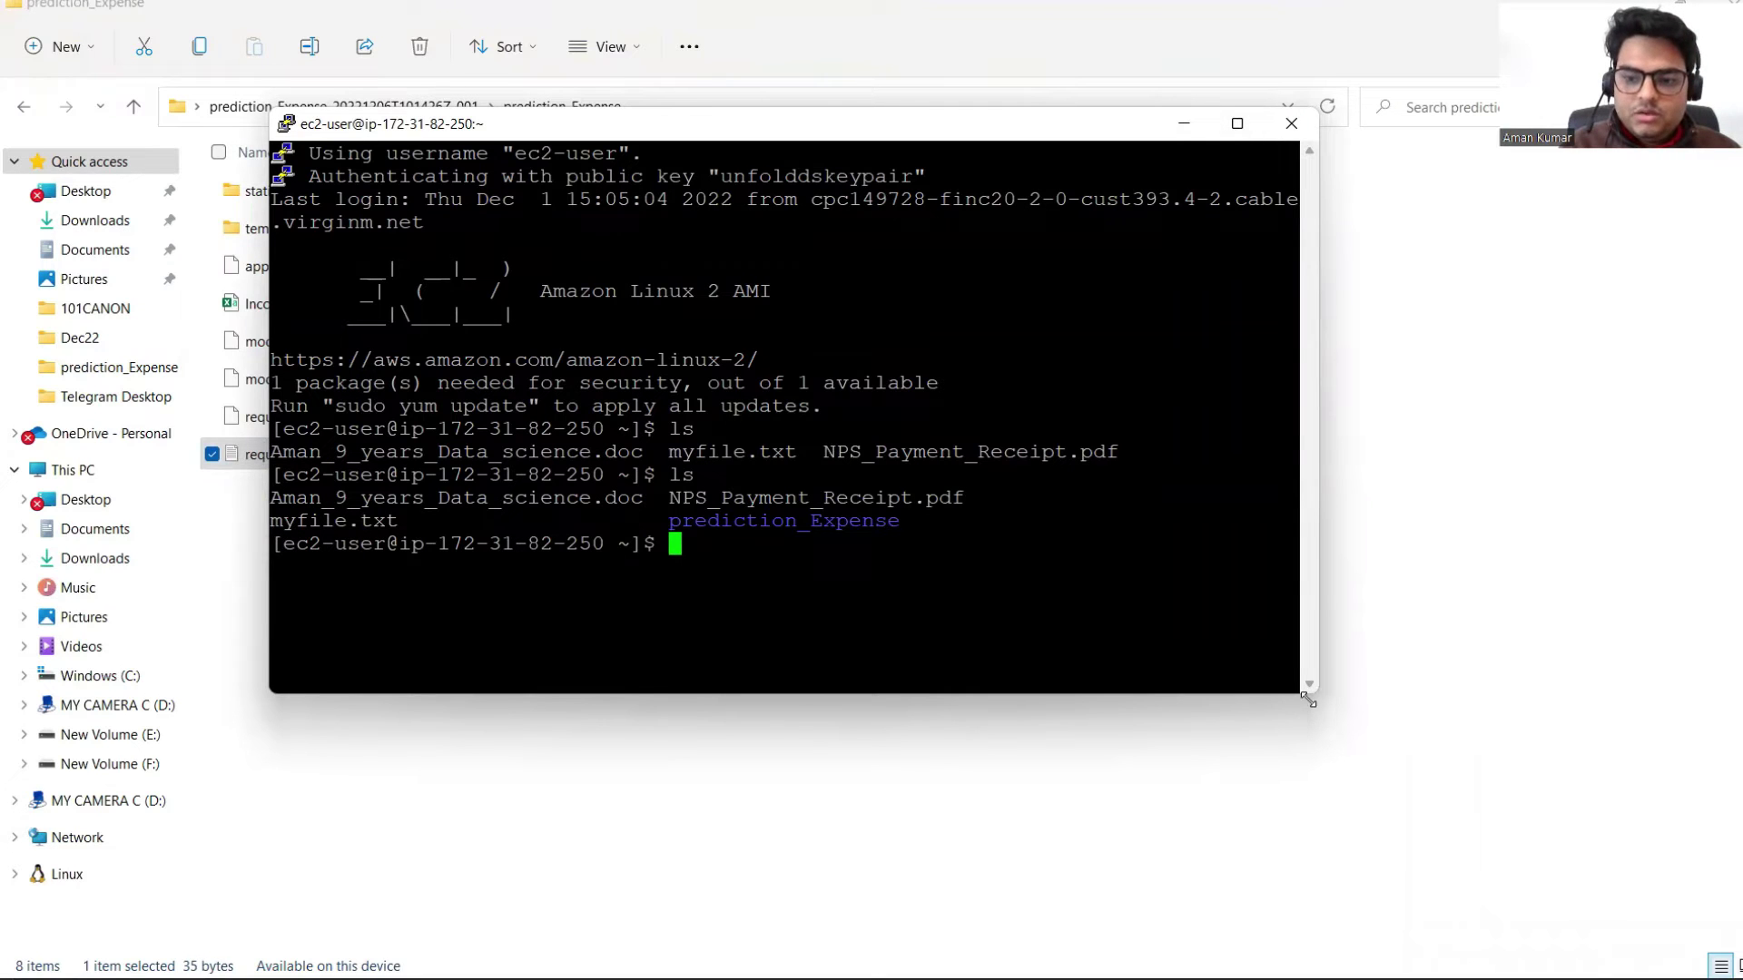
drag(1311, 697, 1731, 881)
text(ls -lrt)
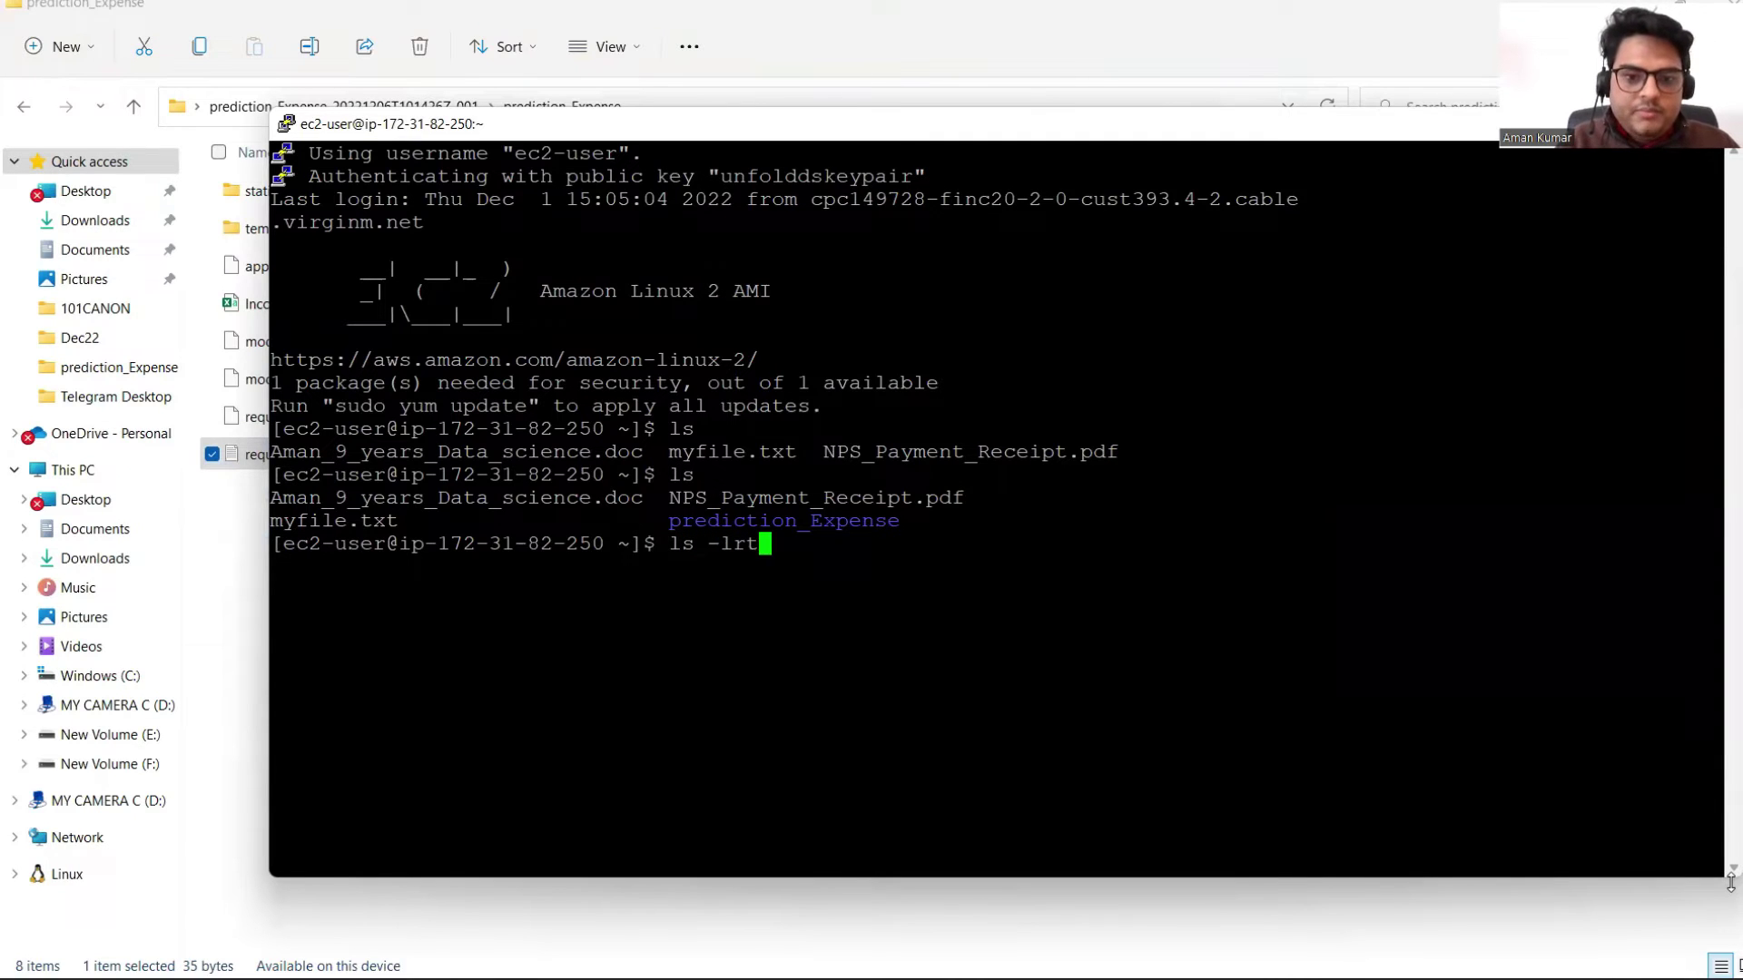
key(Return)
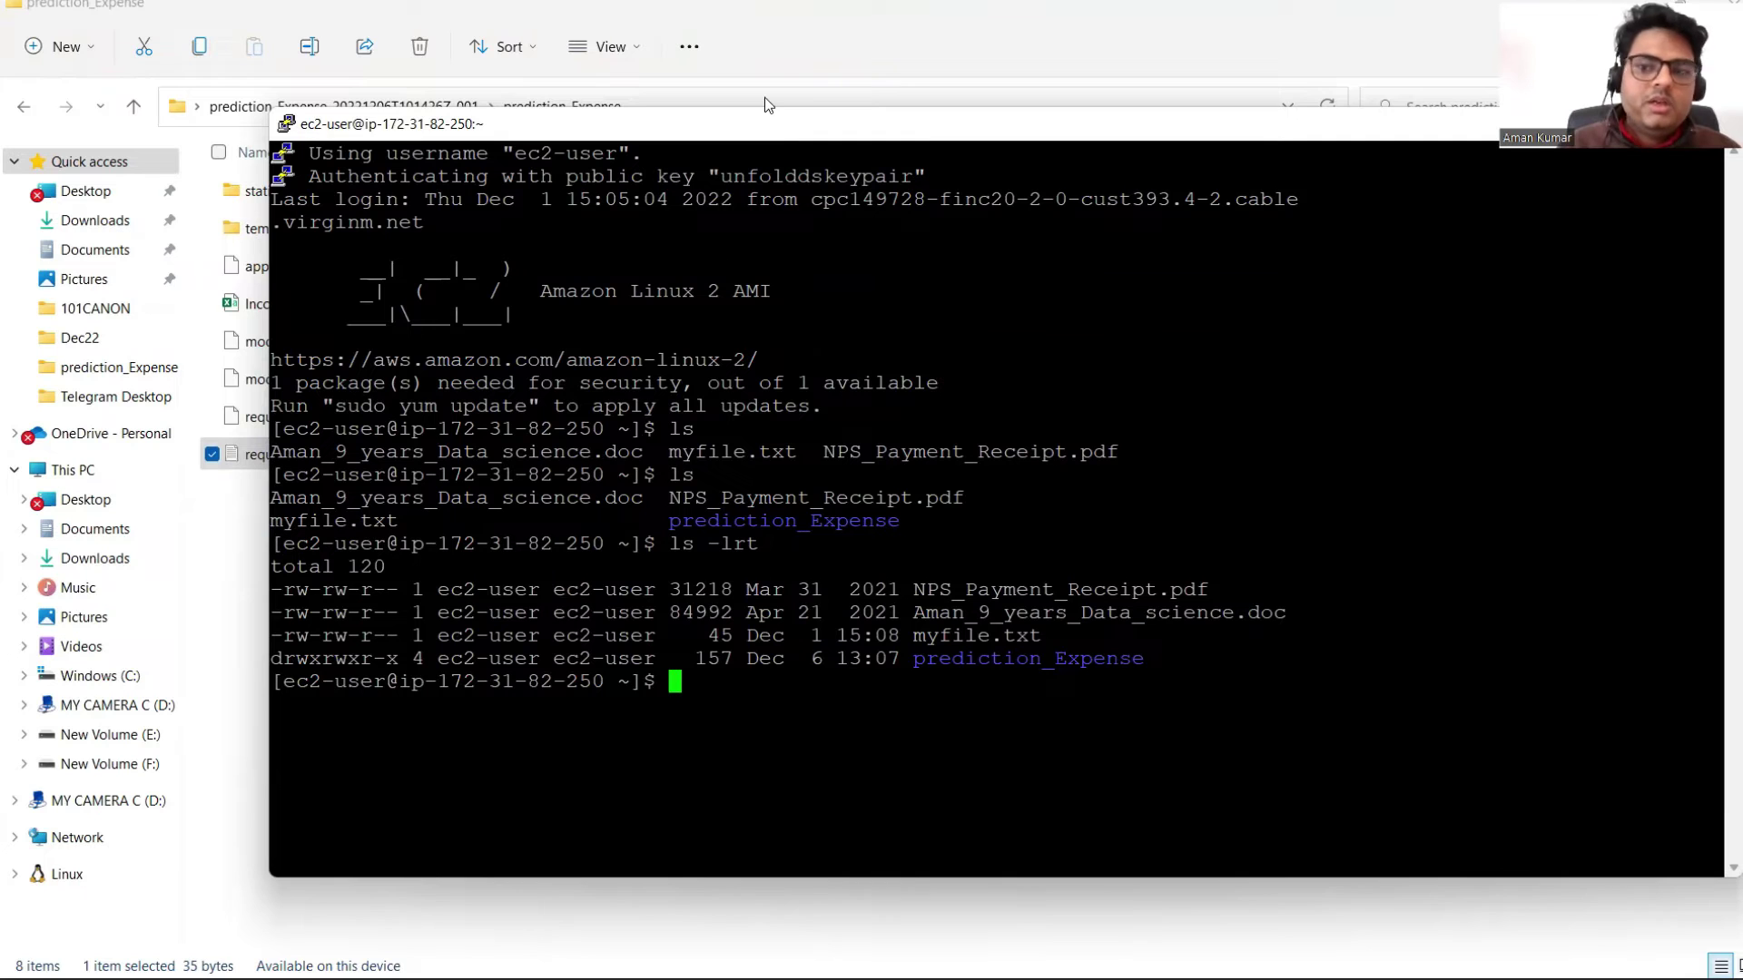
drag(765, 124, 629, 37)
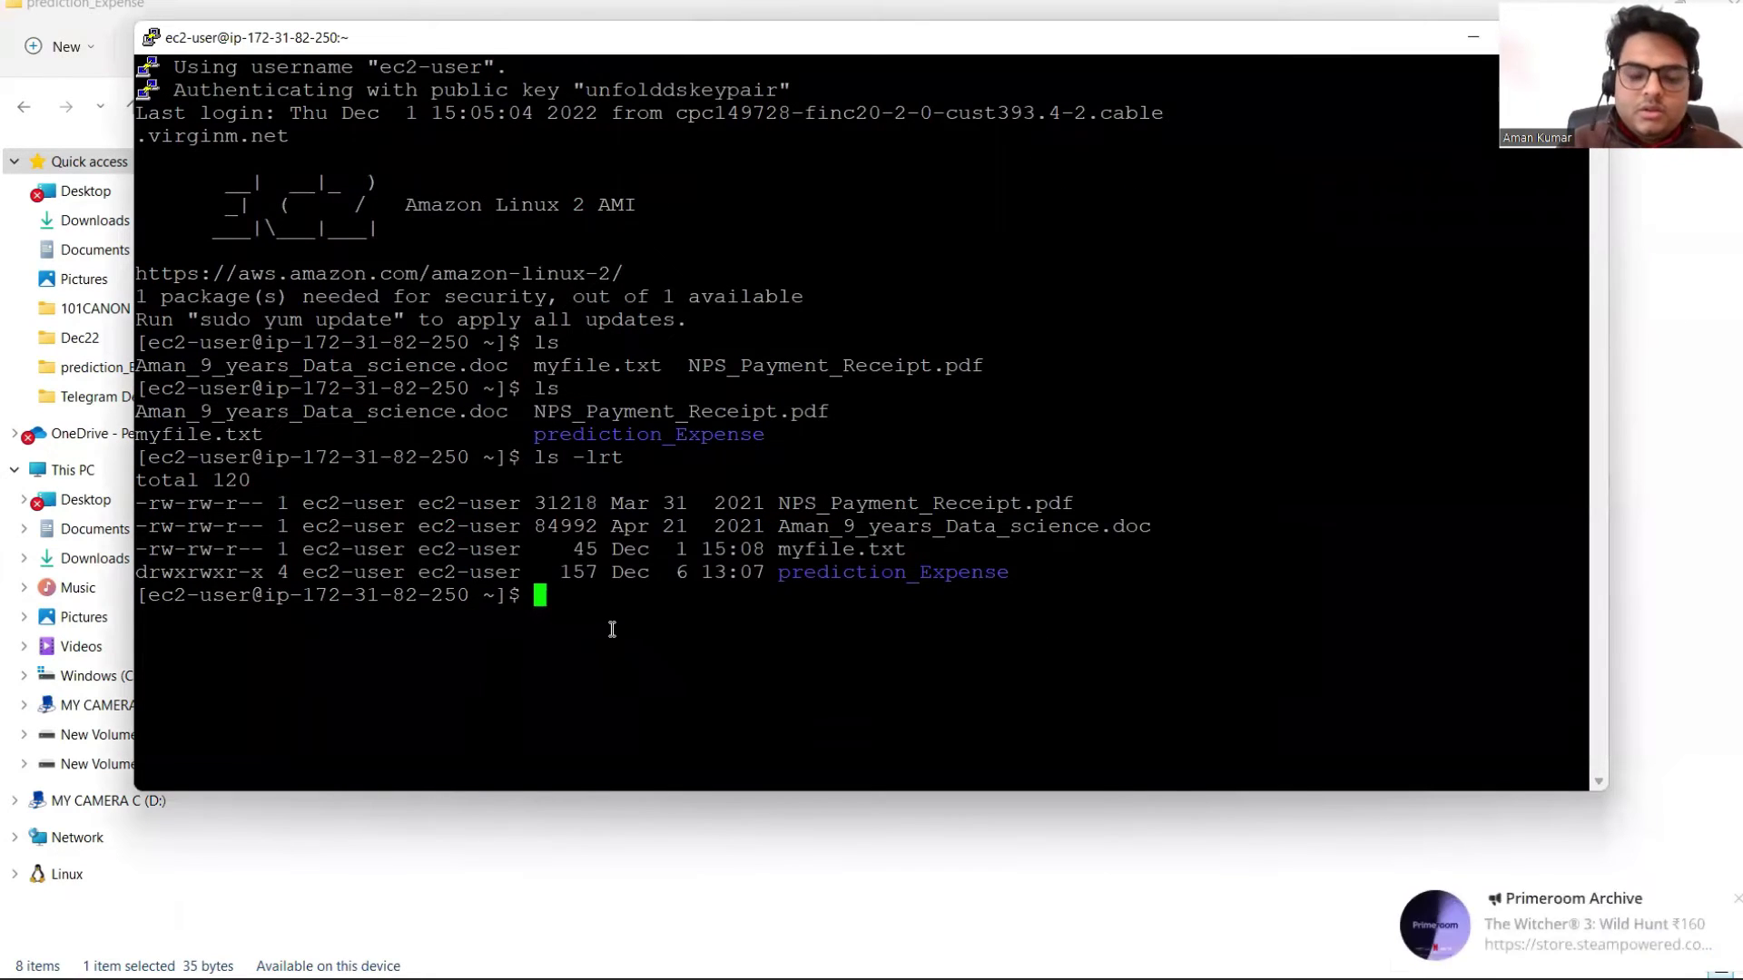
Step: Run sudo yum update and answer y to install kernel 5.10.149-133.644.amzn2
text(s)
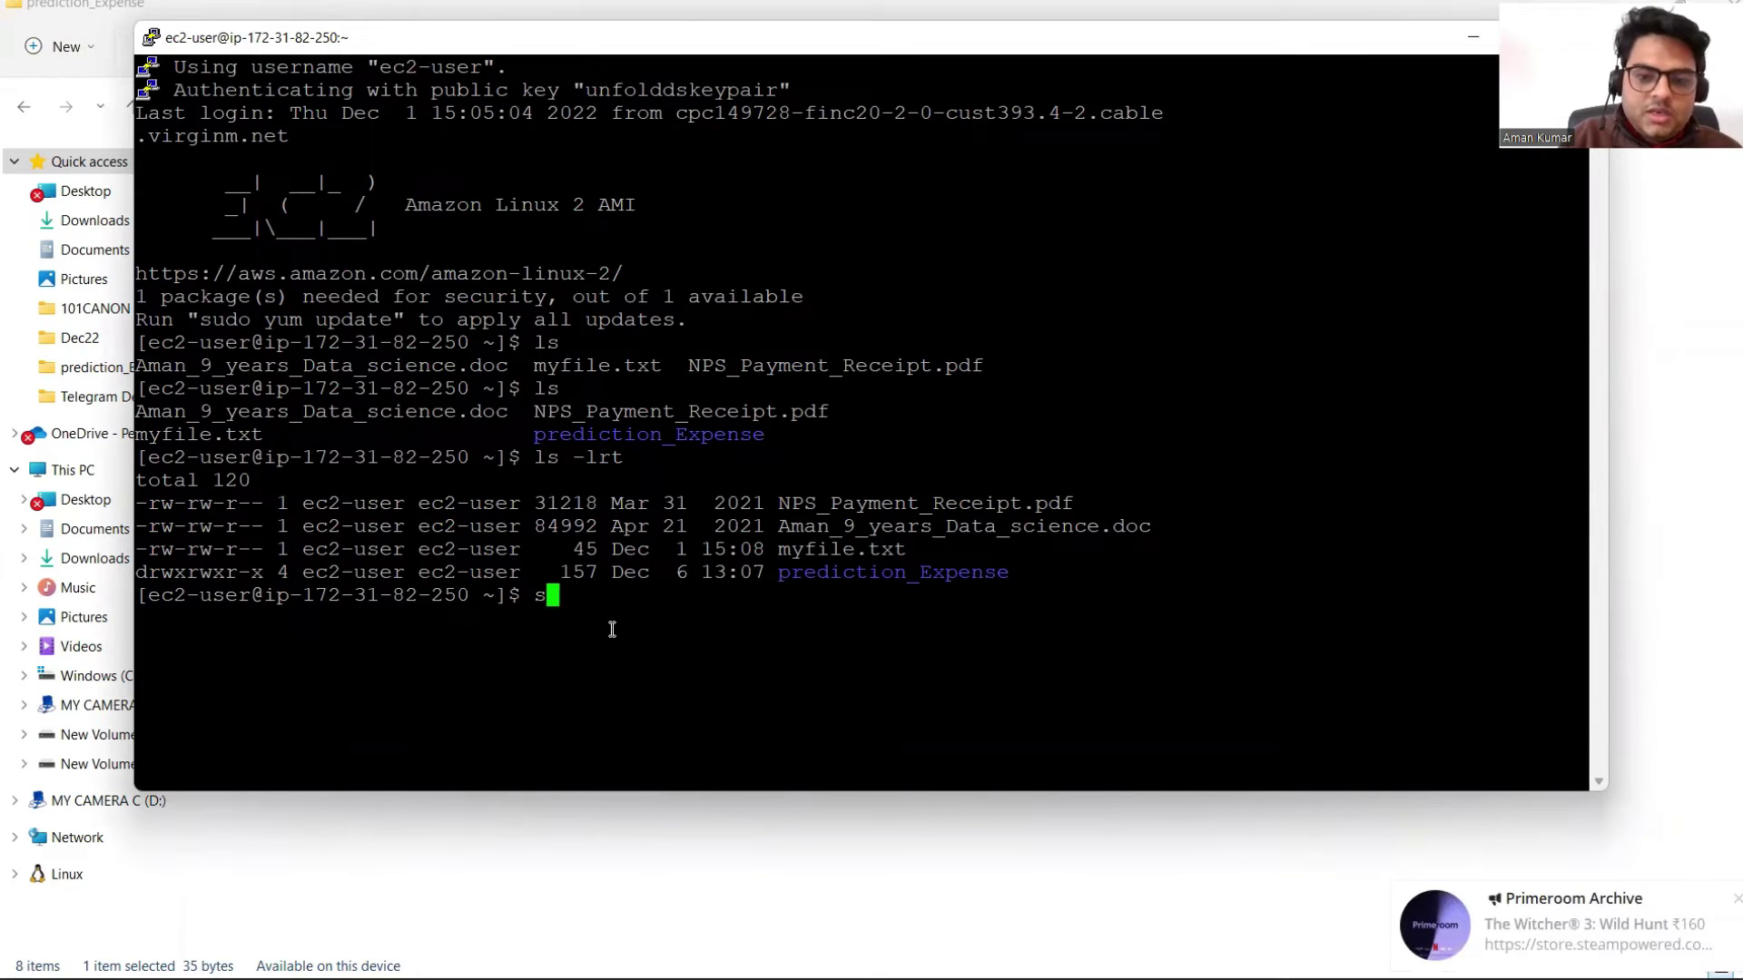
text(udo )
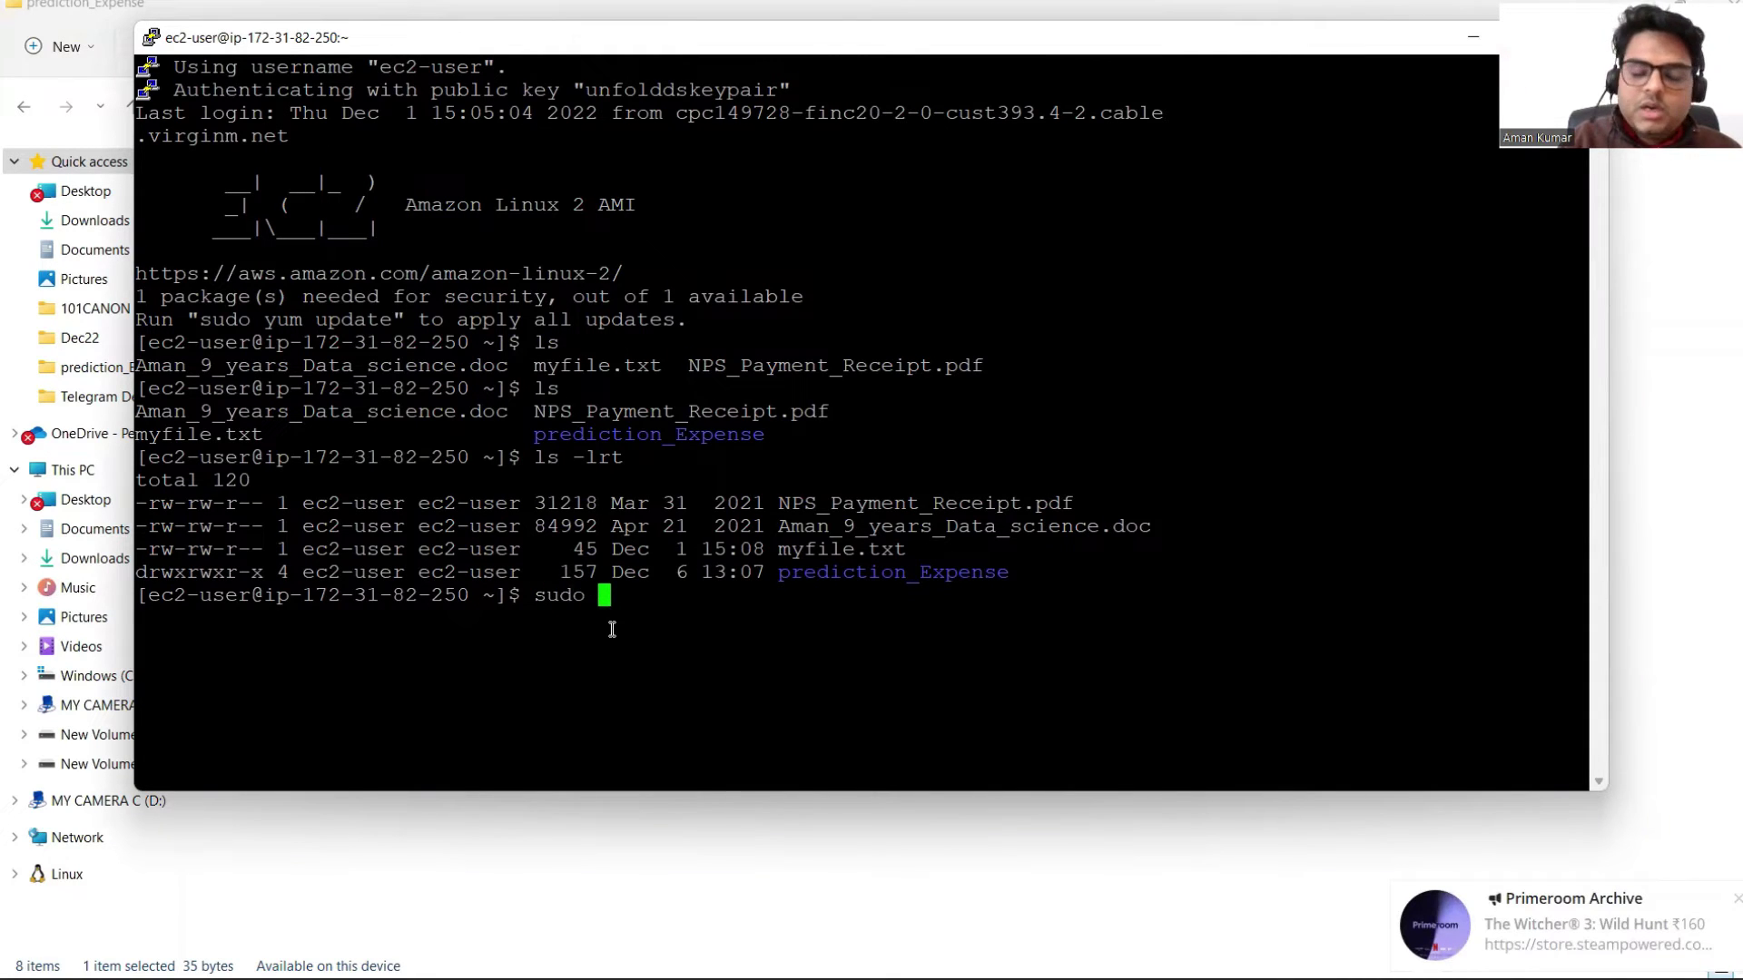
text(yum update)
key(Return)
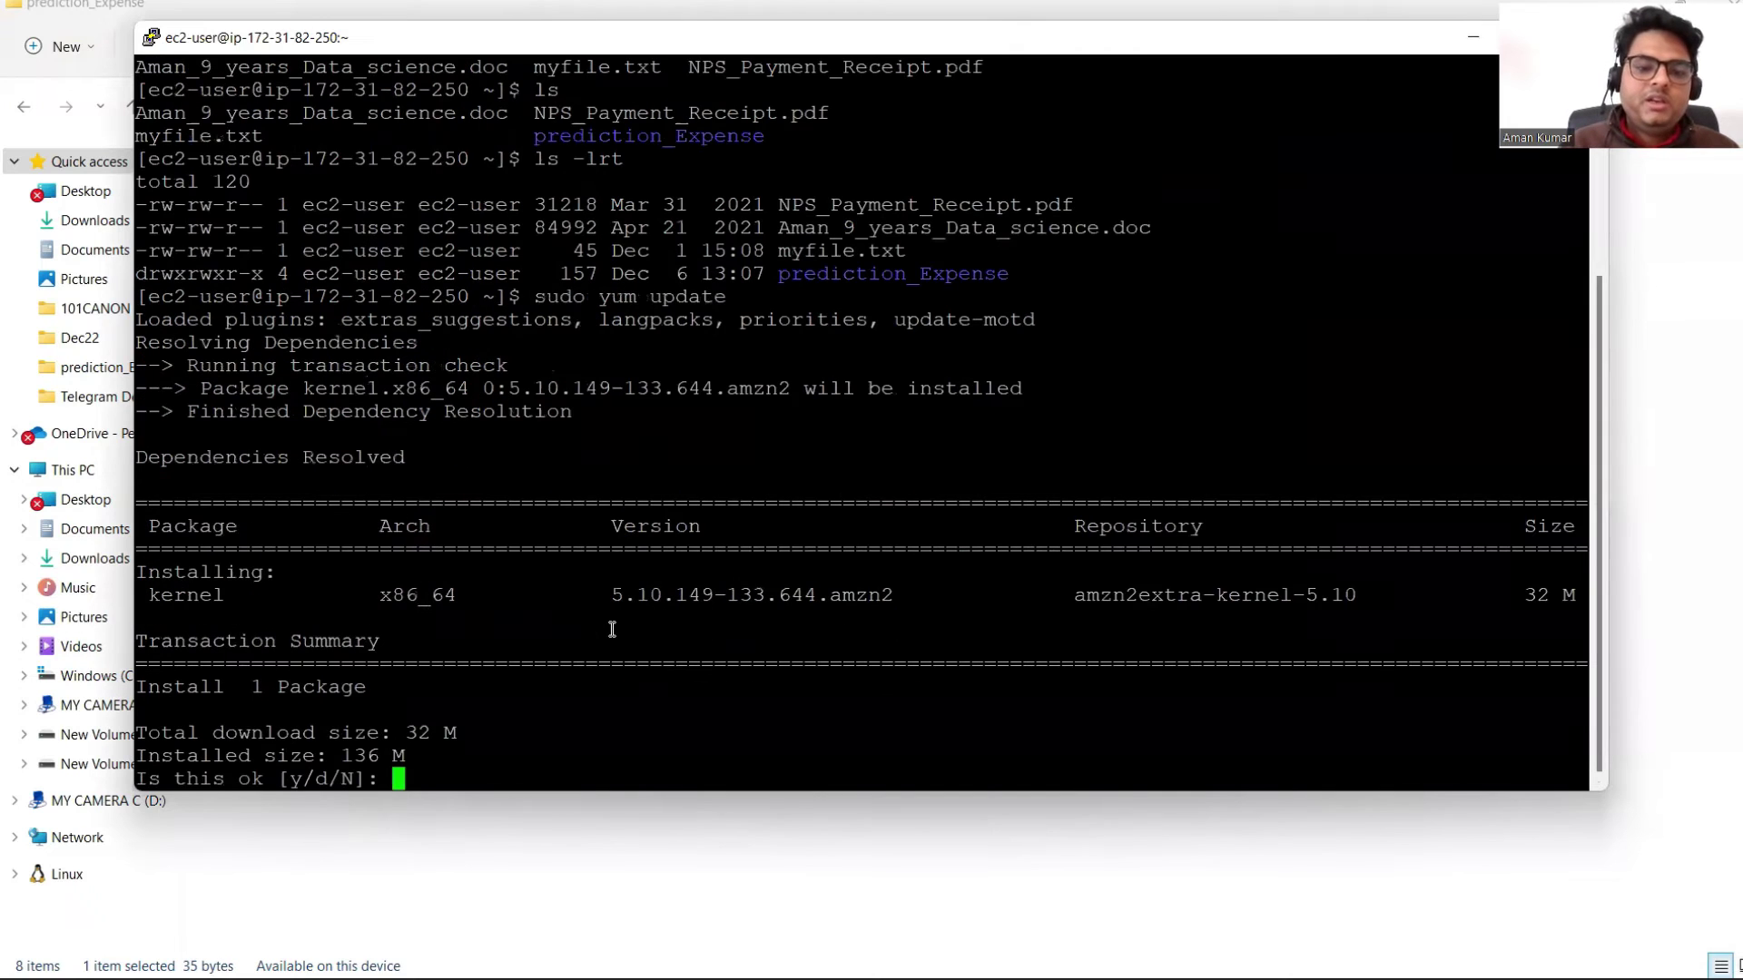
text(y)
key(Return)
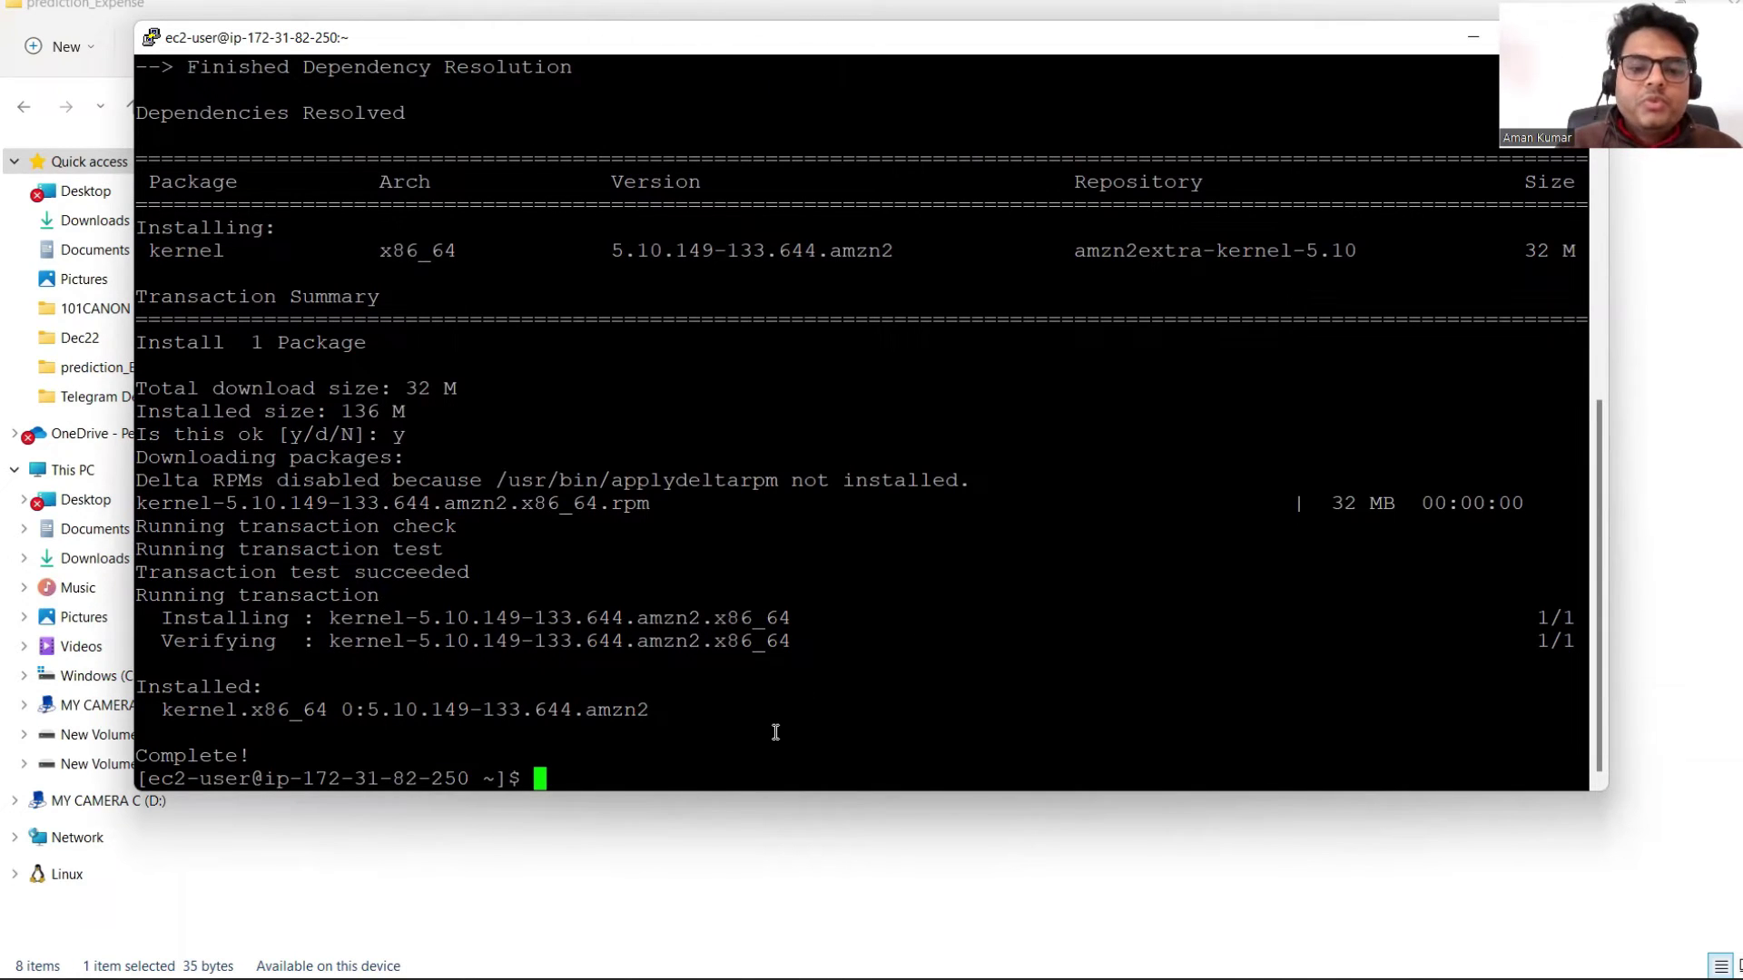
Step: Change into prediction_Expense and list its files with ls -lrt, clearing the screen once
text(cd pre)
key(Tab)
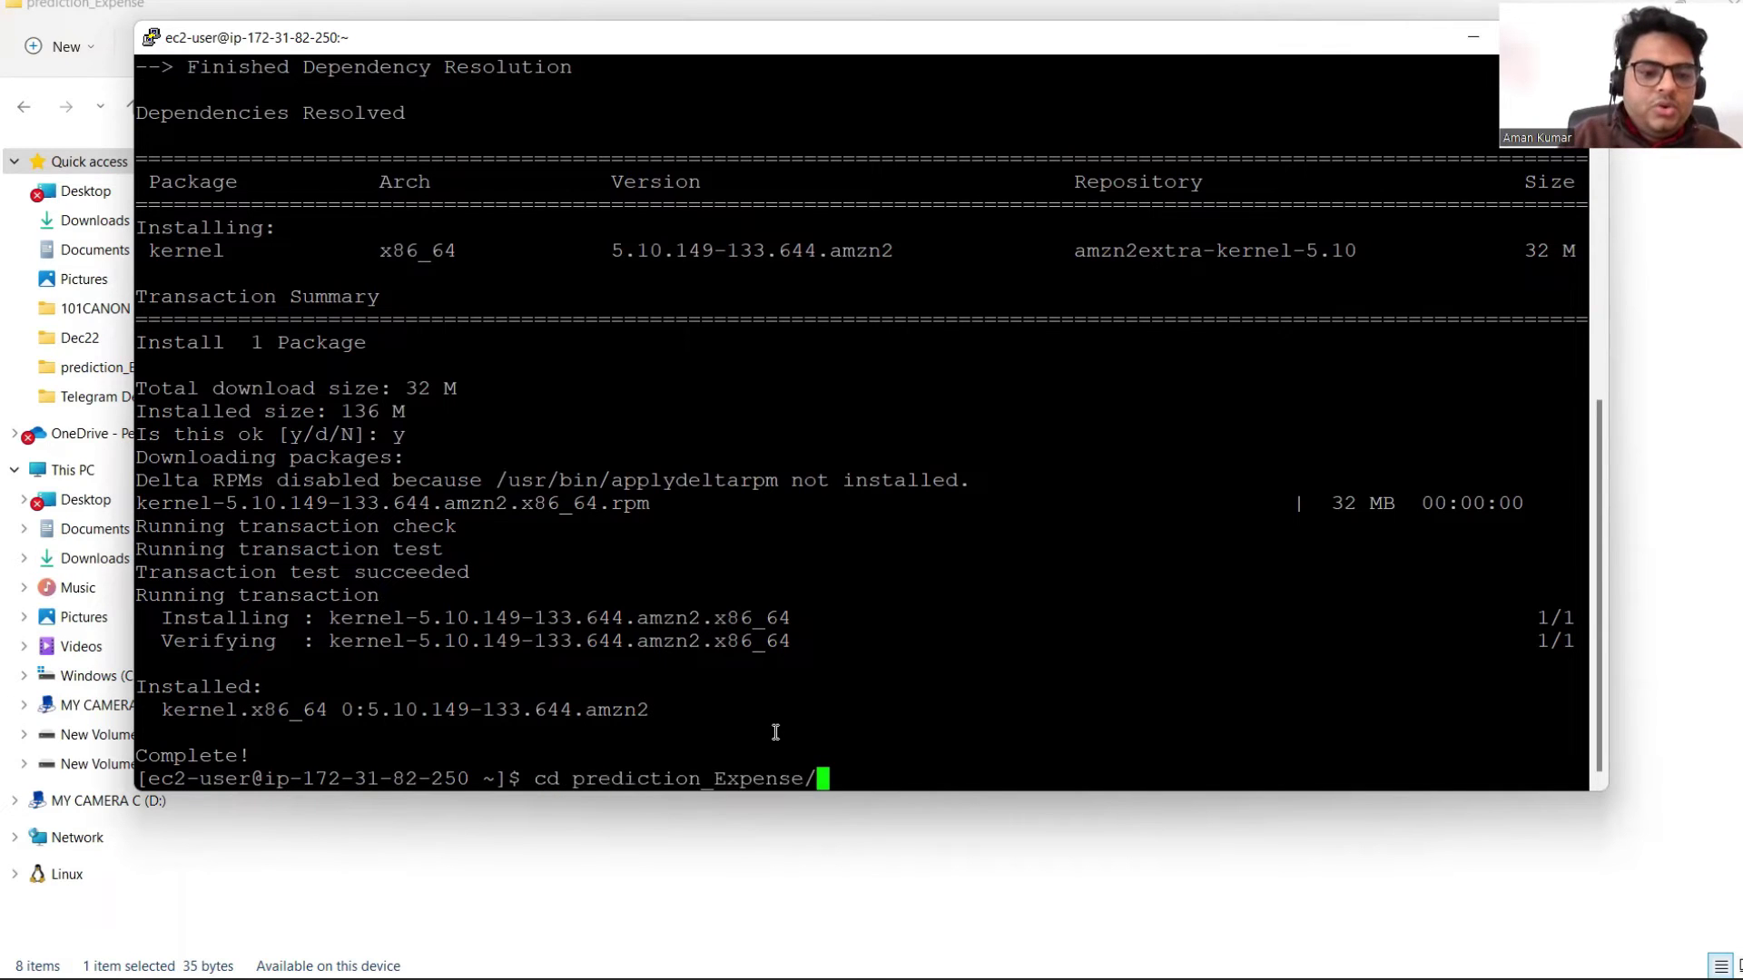
key(Return)
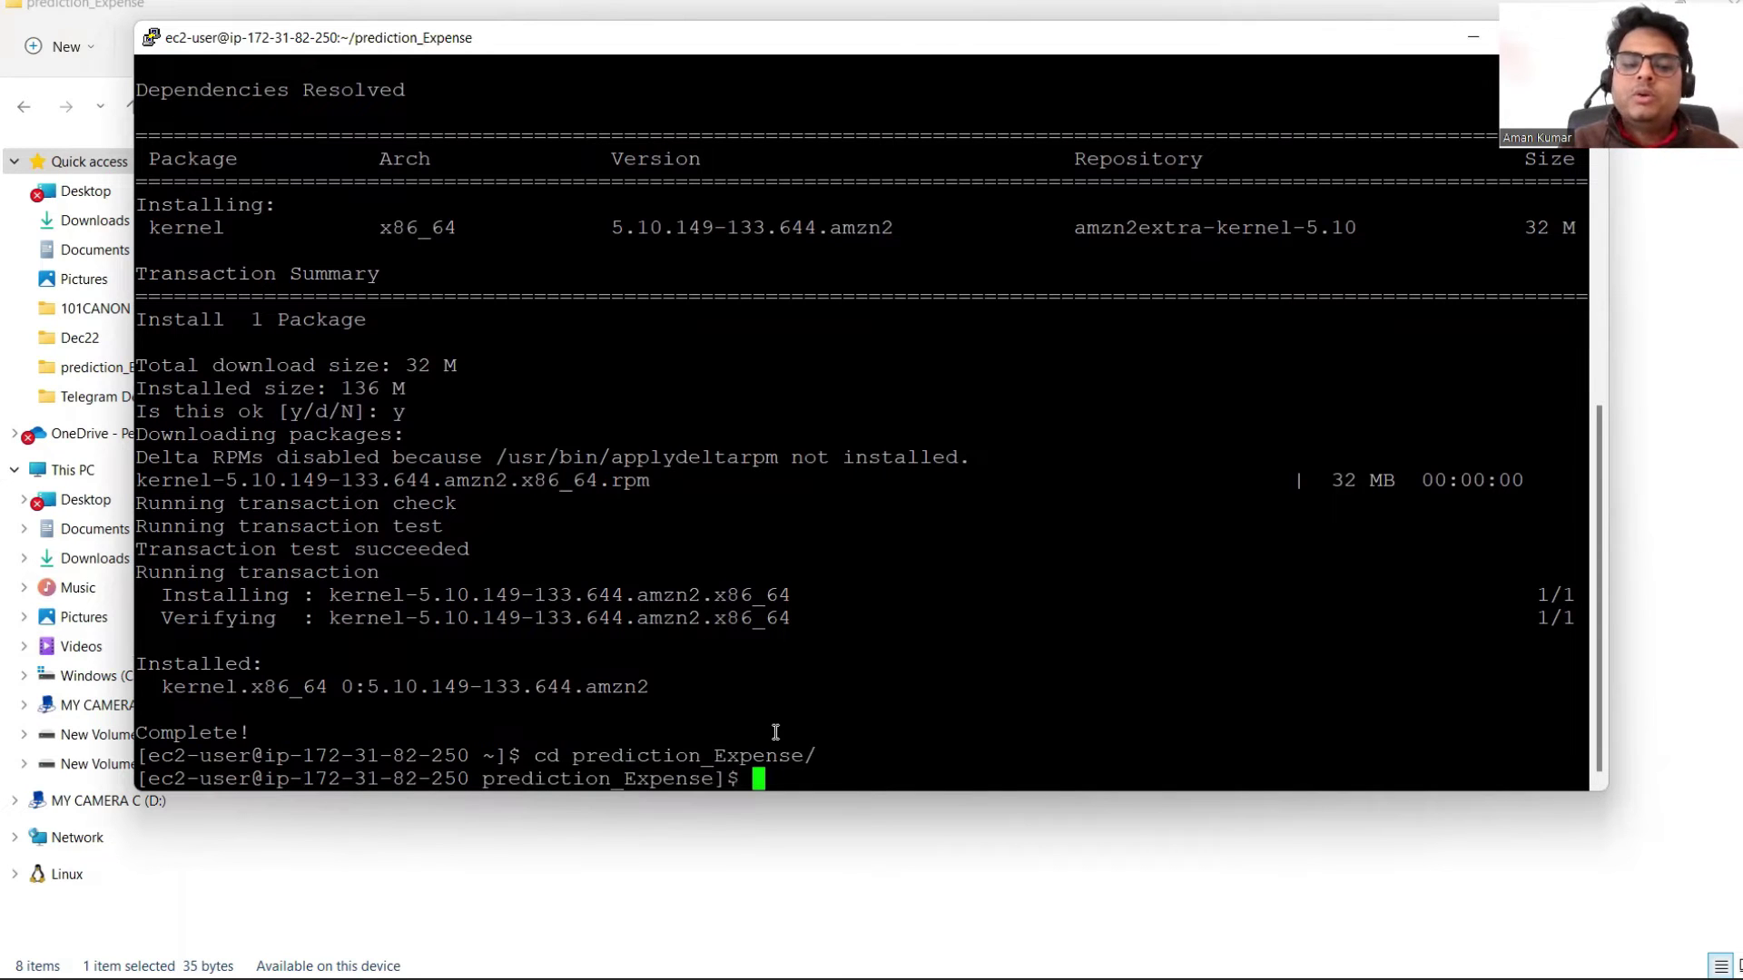
text(ls -lrt)
key(Return)
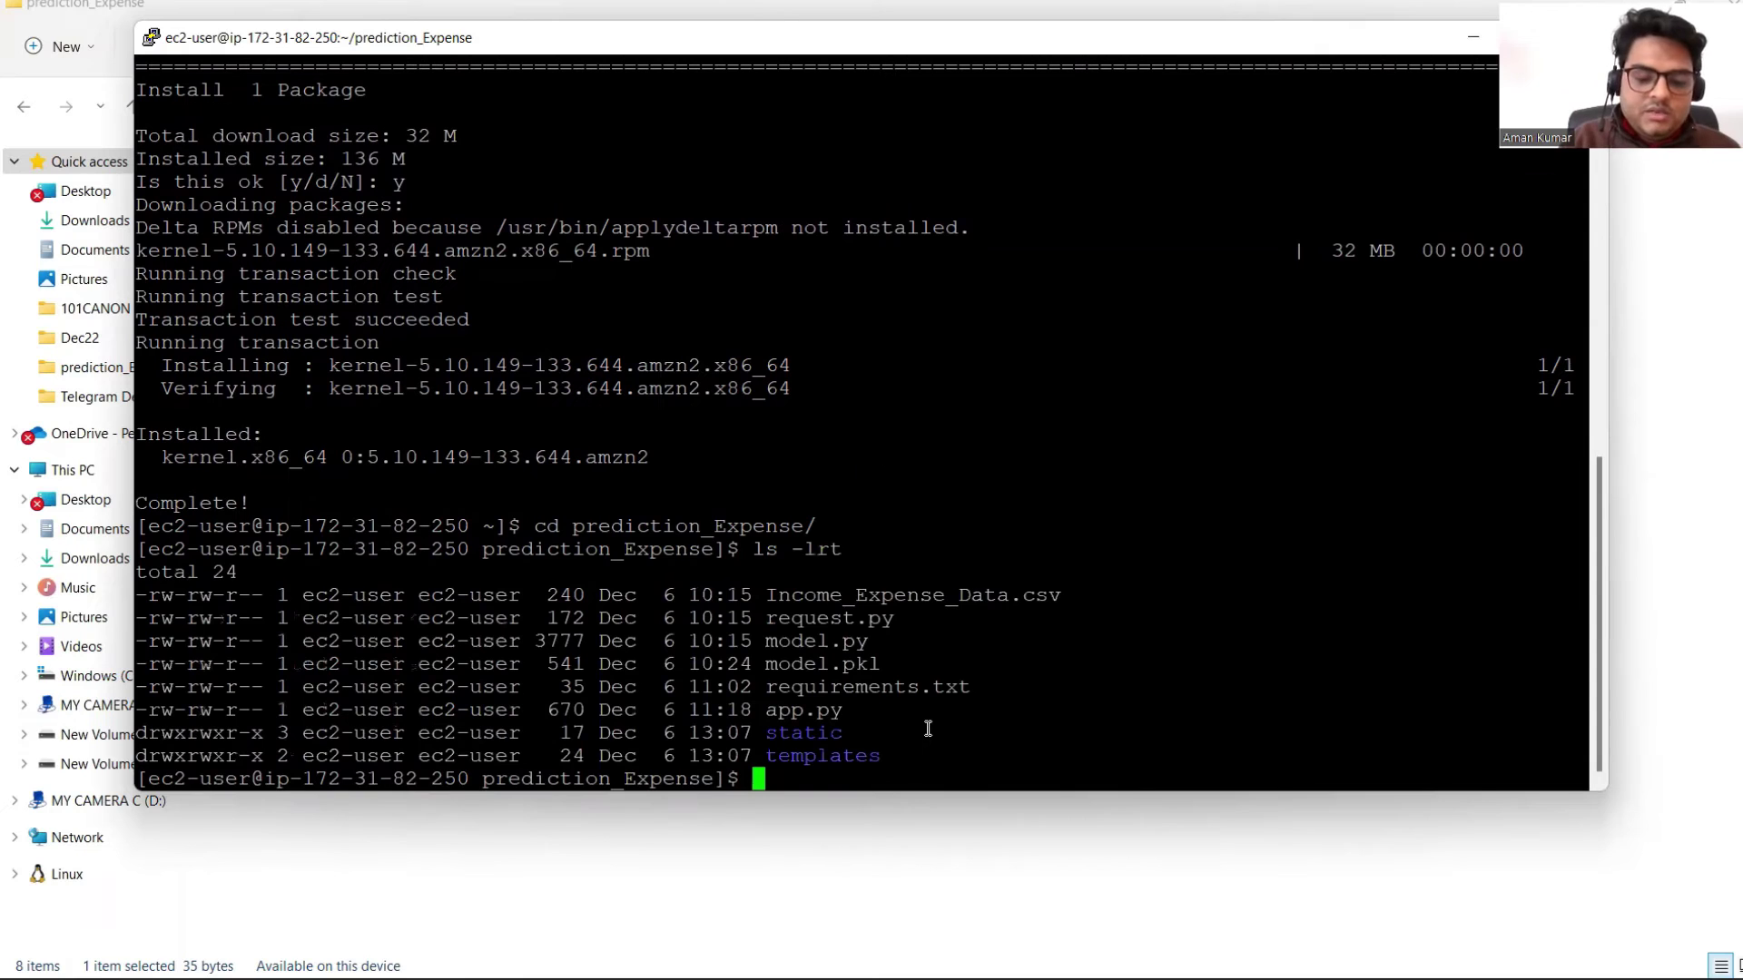
text(clear)
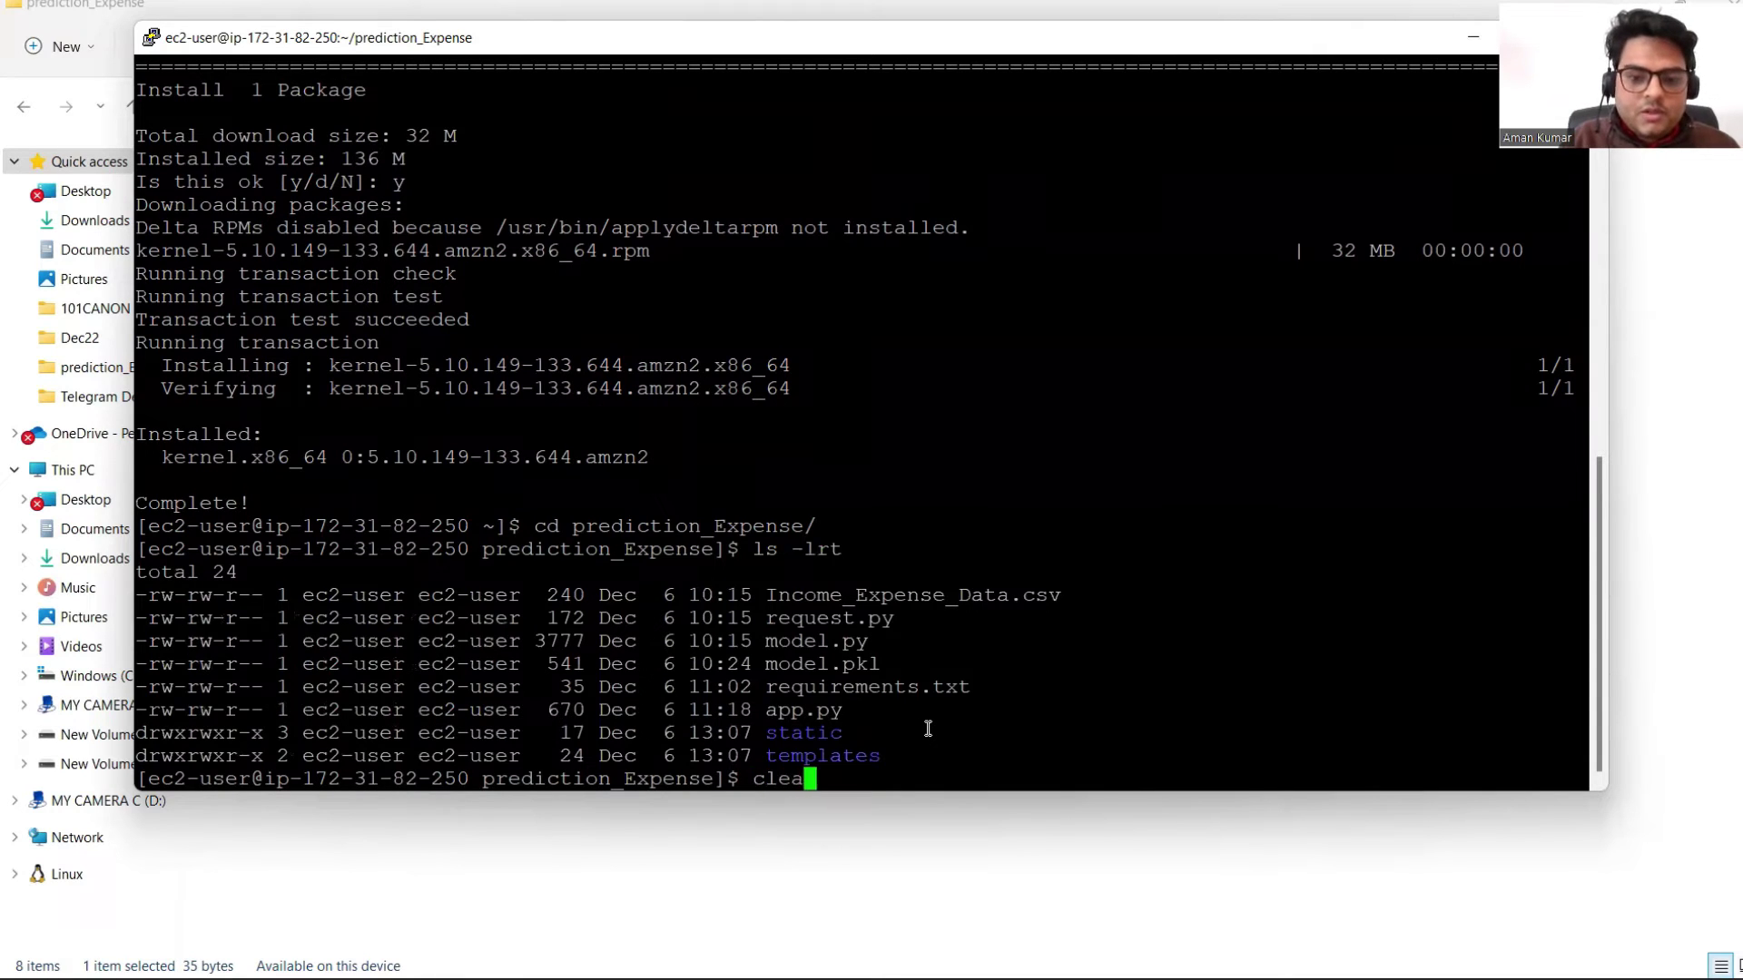
key(Return)
text(ls -lrt)
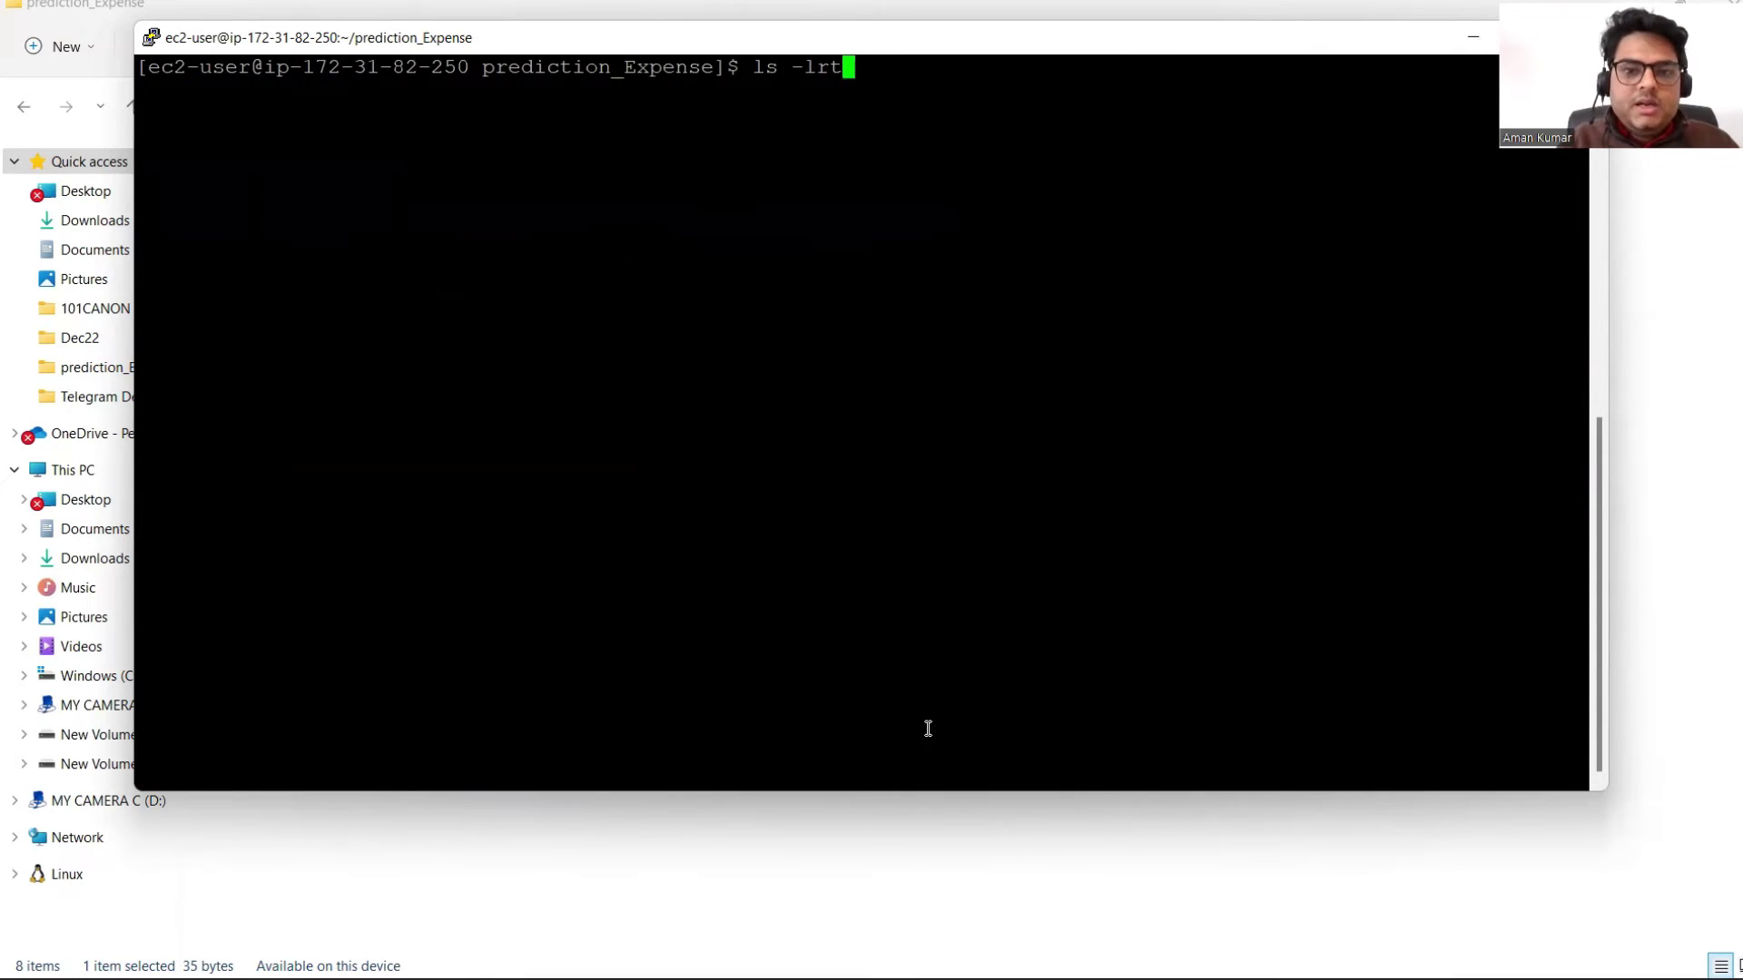
key(Return)
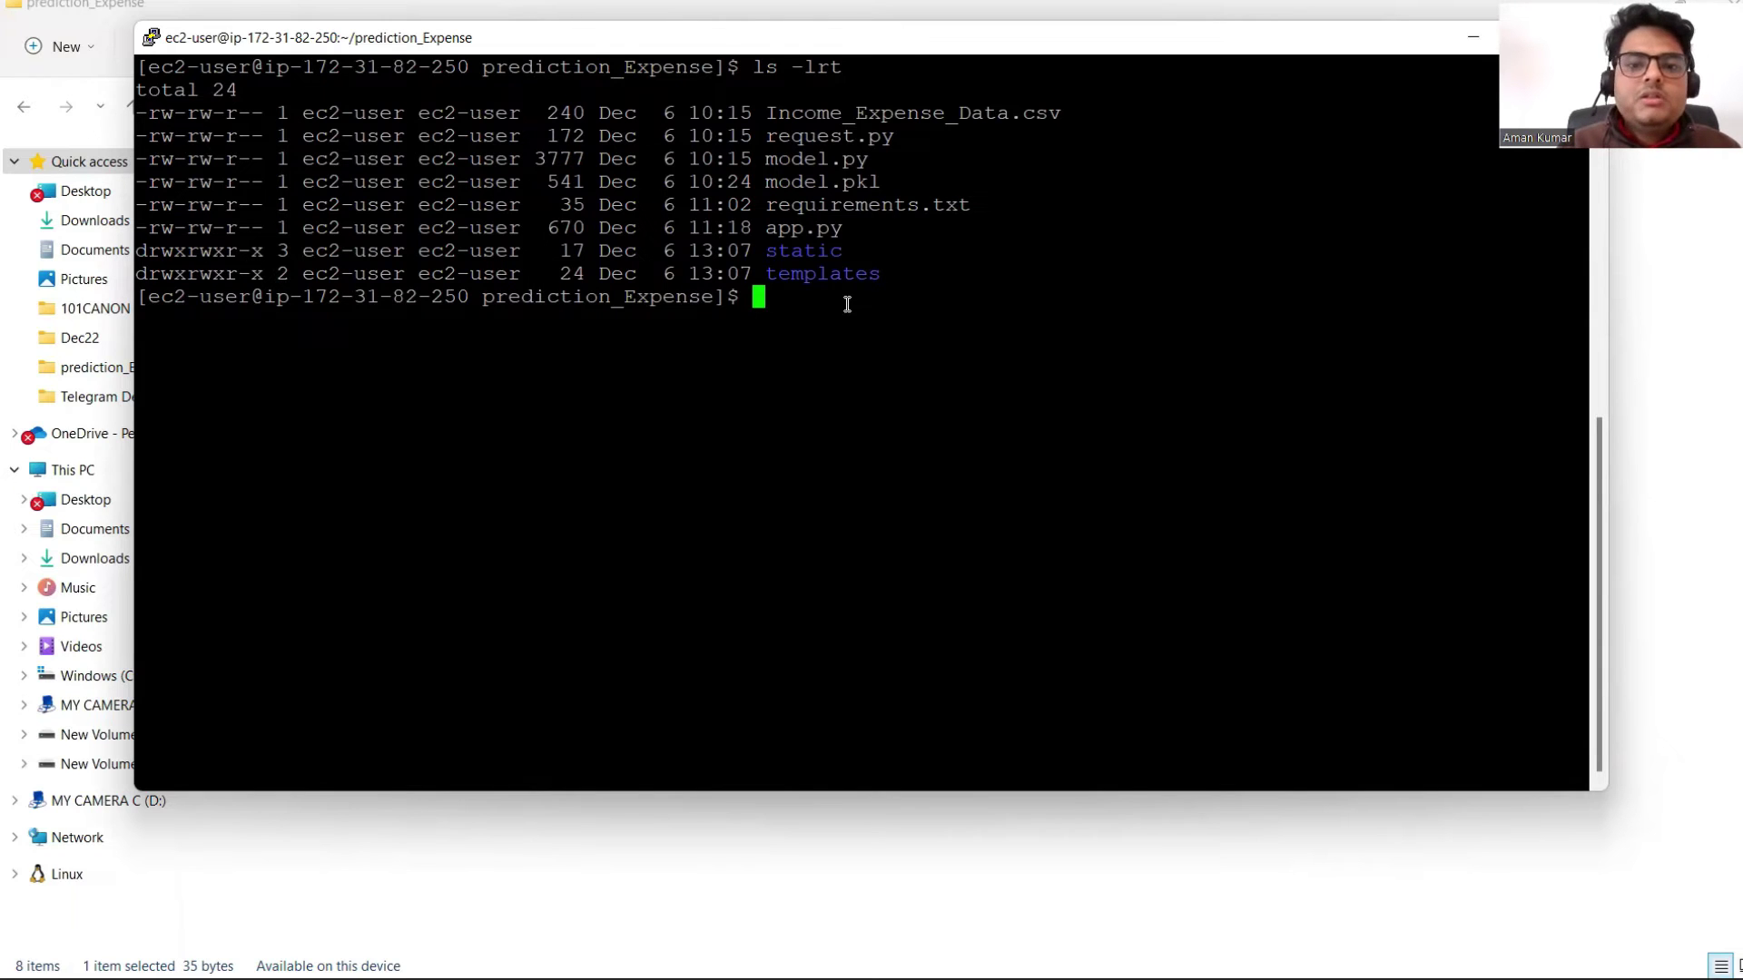
Step: Run cat requirements.txt to print numpy, flask, pickle4 and scikit-learn
text(cat)
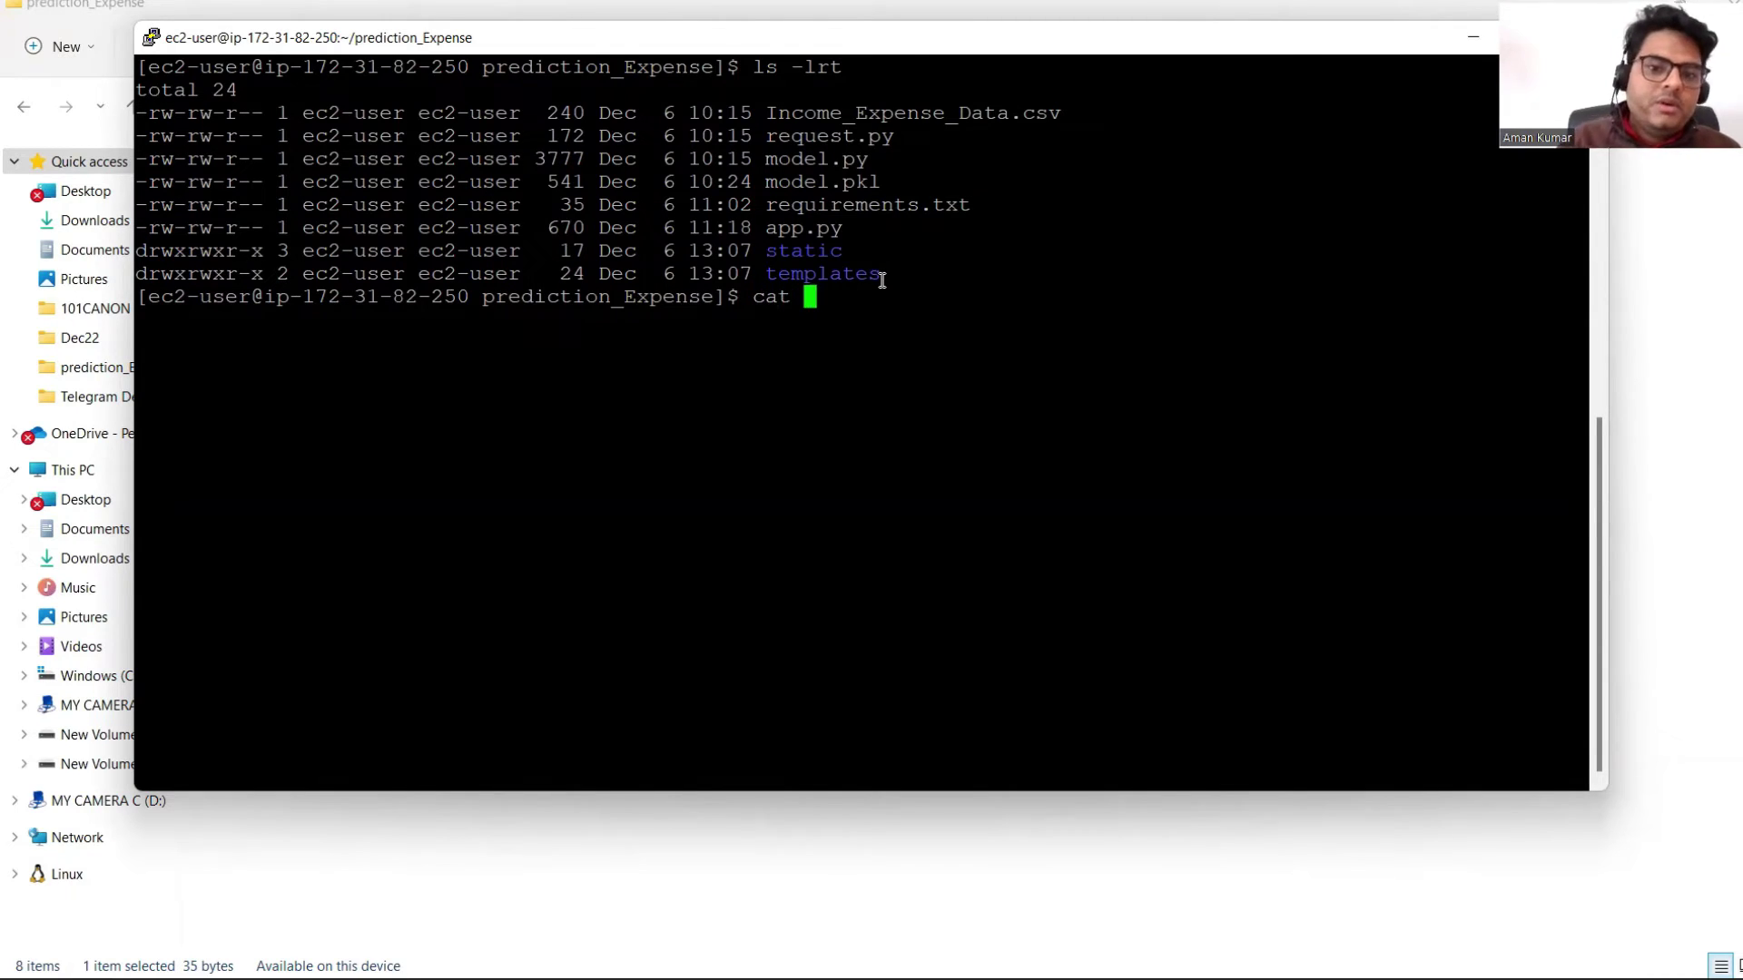
double_click(867, 204)
right_click(867, 204)
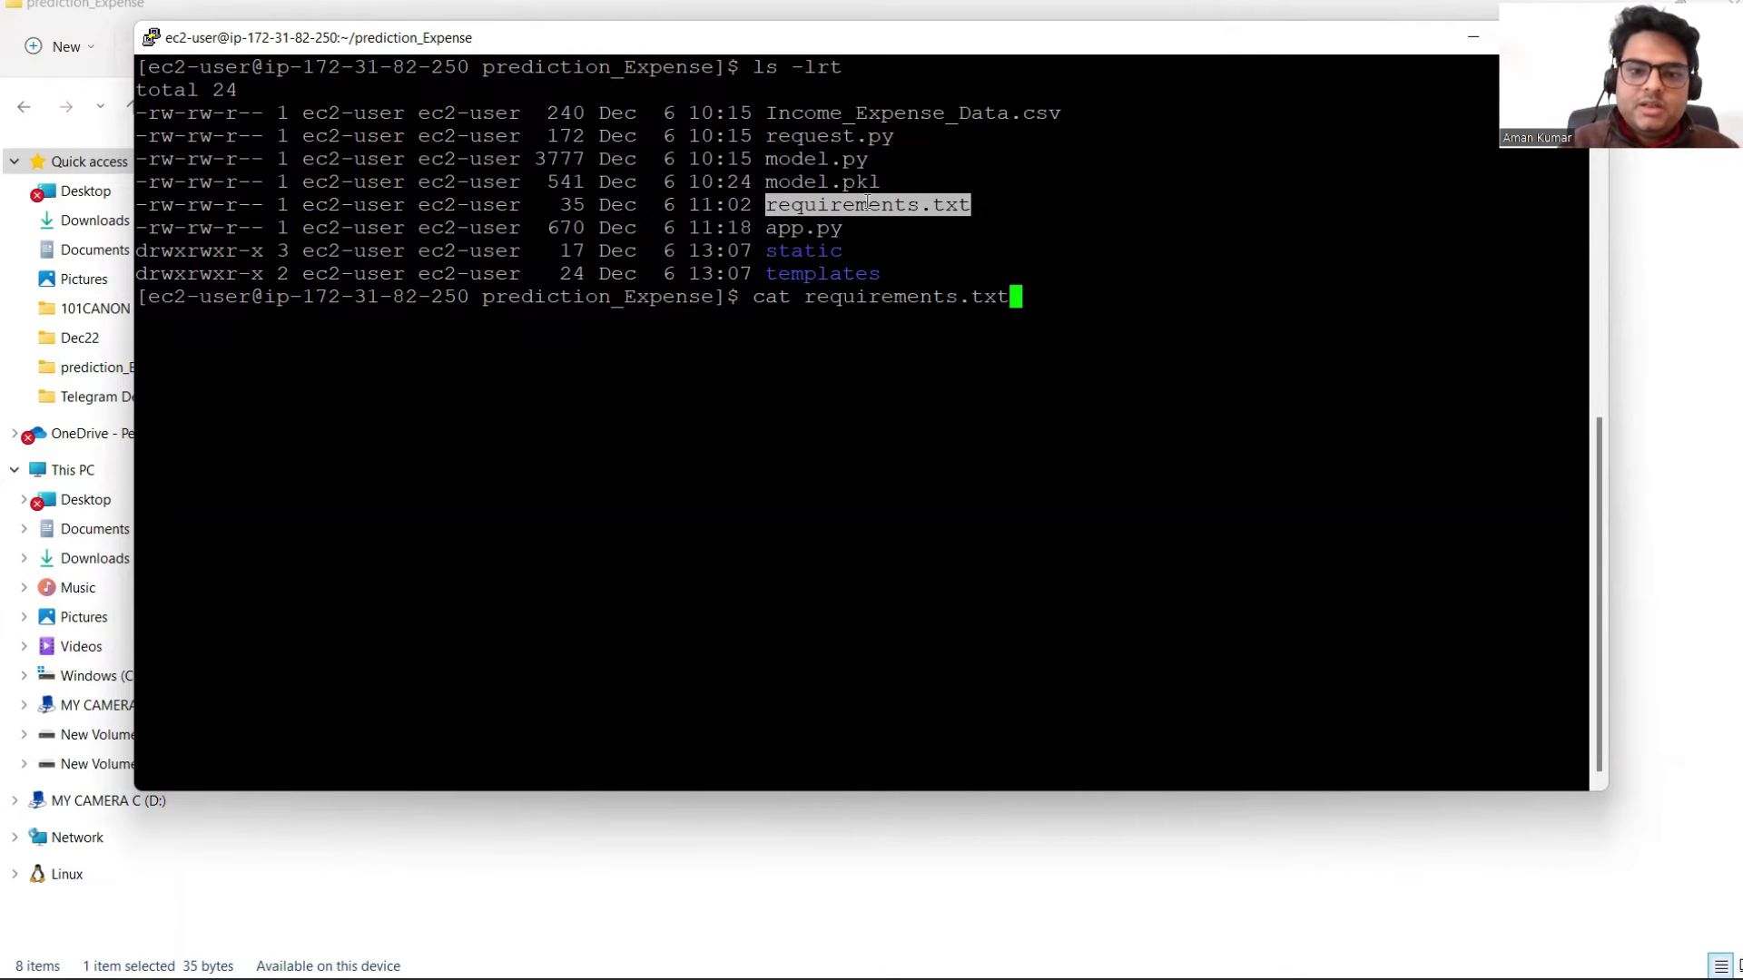
key(Return)
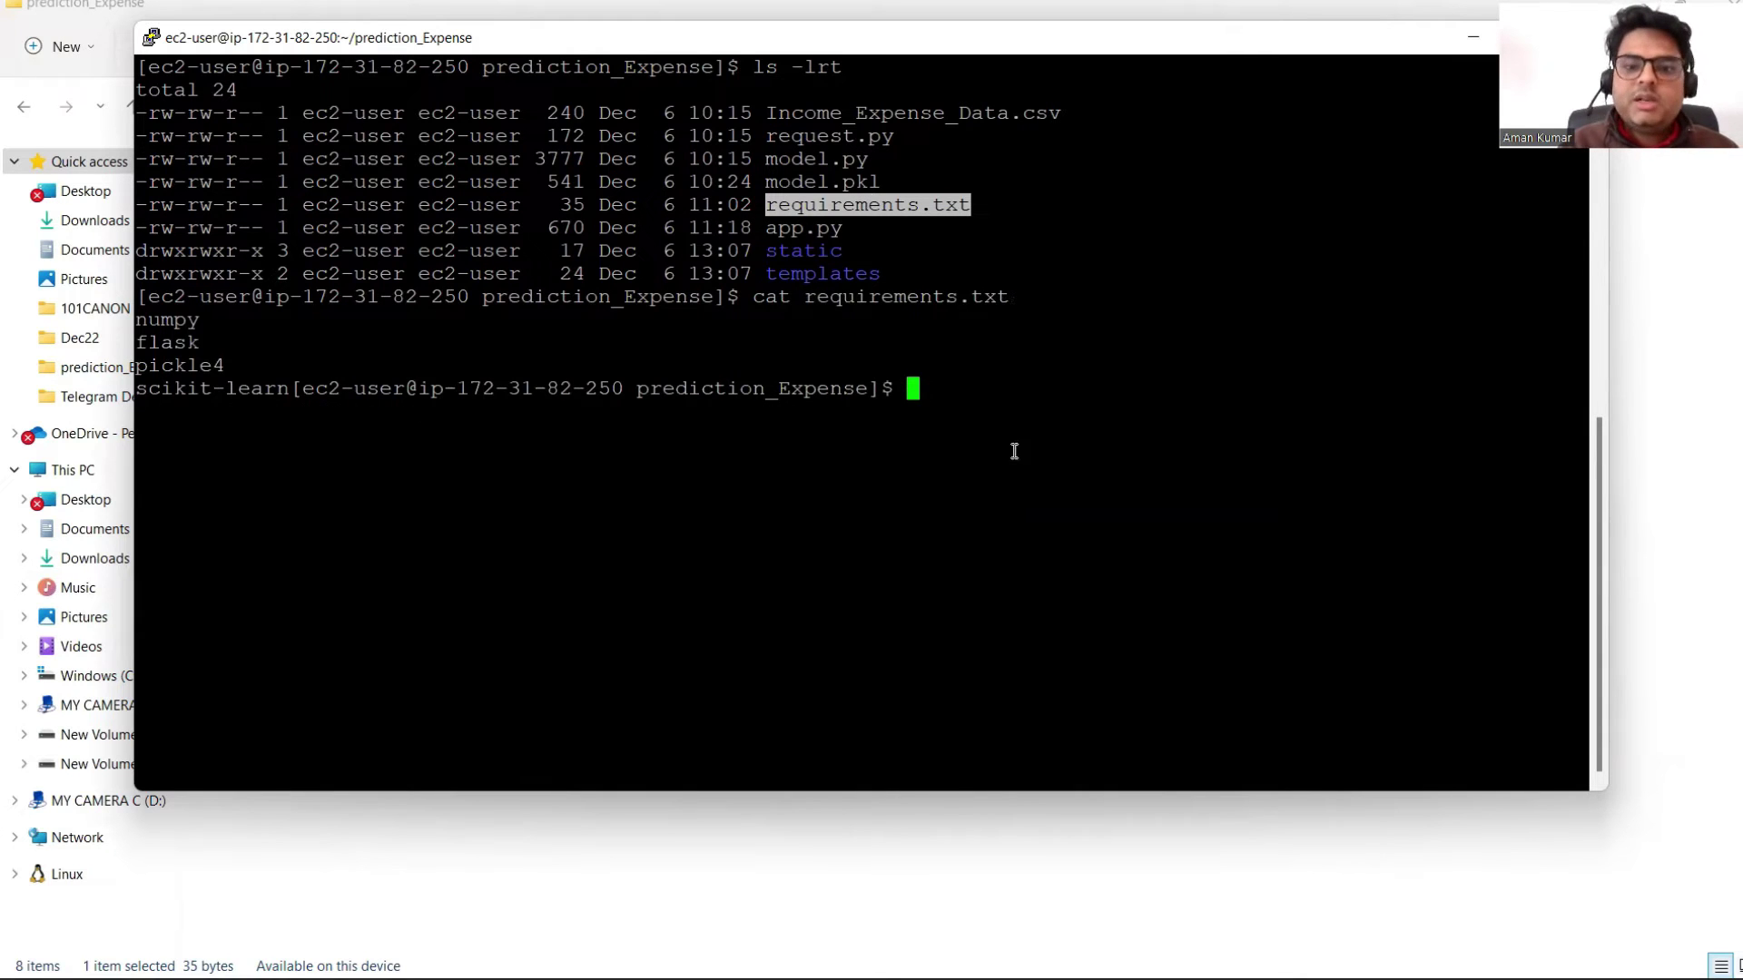
click(946, 398)
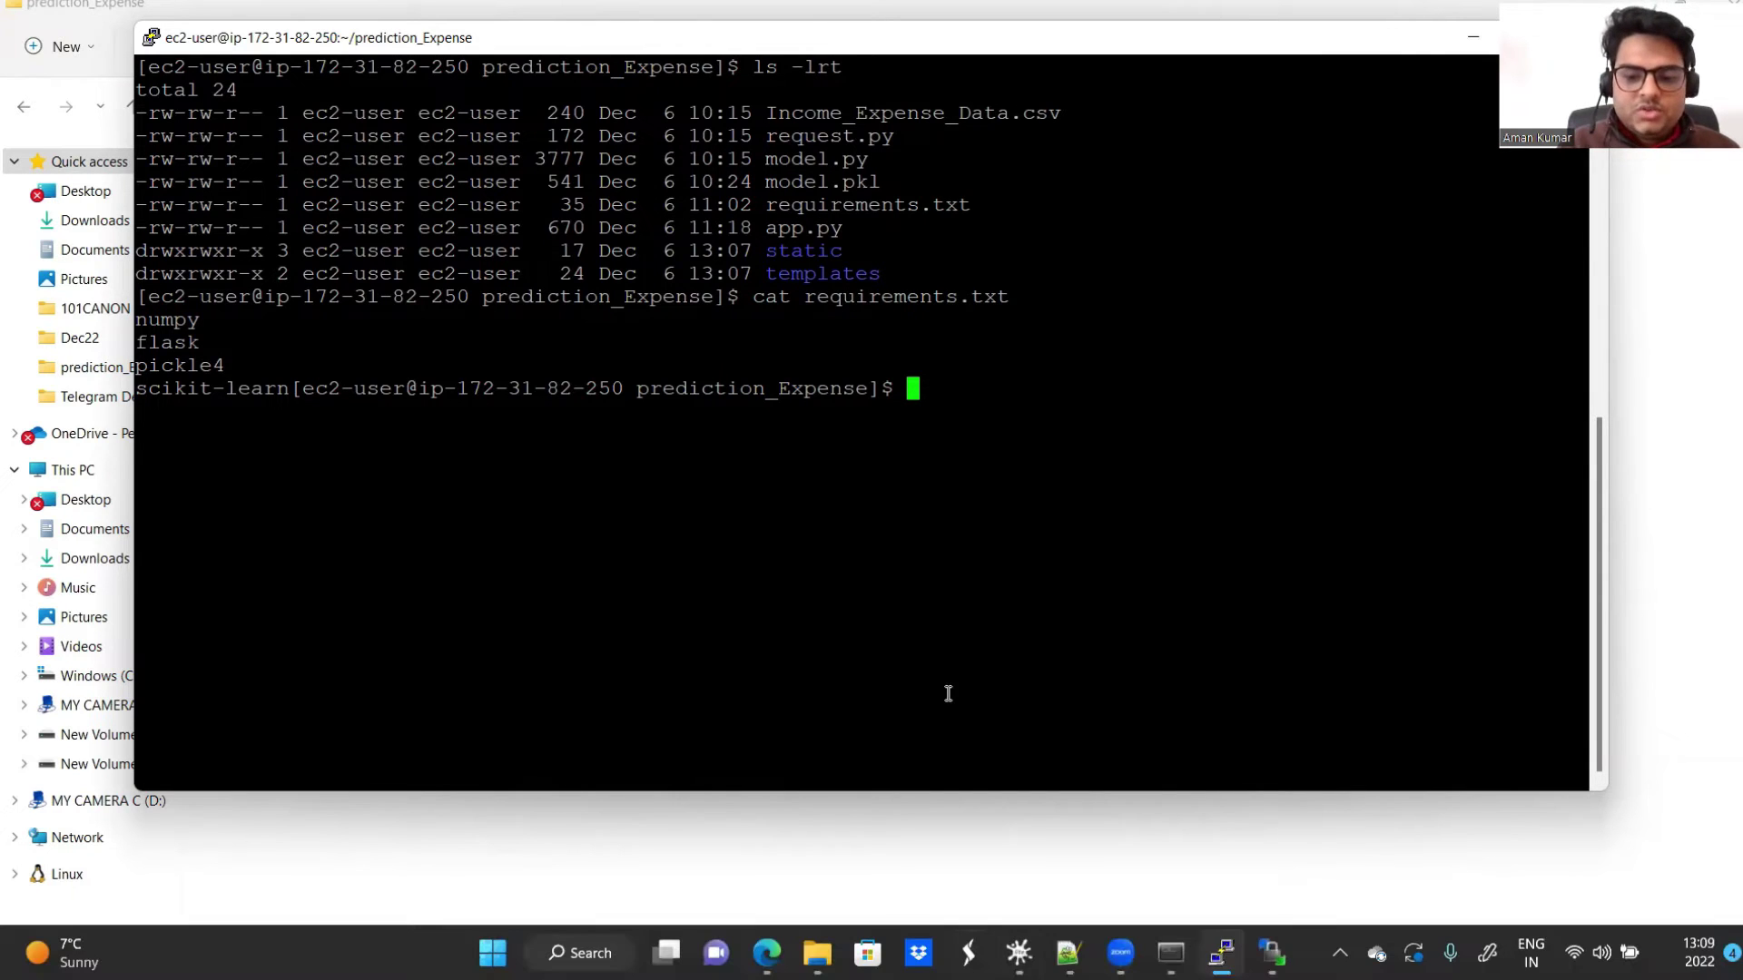
Step: Copy the pip3 install -r requirements.txt command from the editor, run it on the server, then clear with Ctrl+L
click(1067, 953)
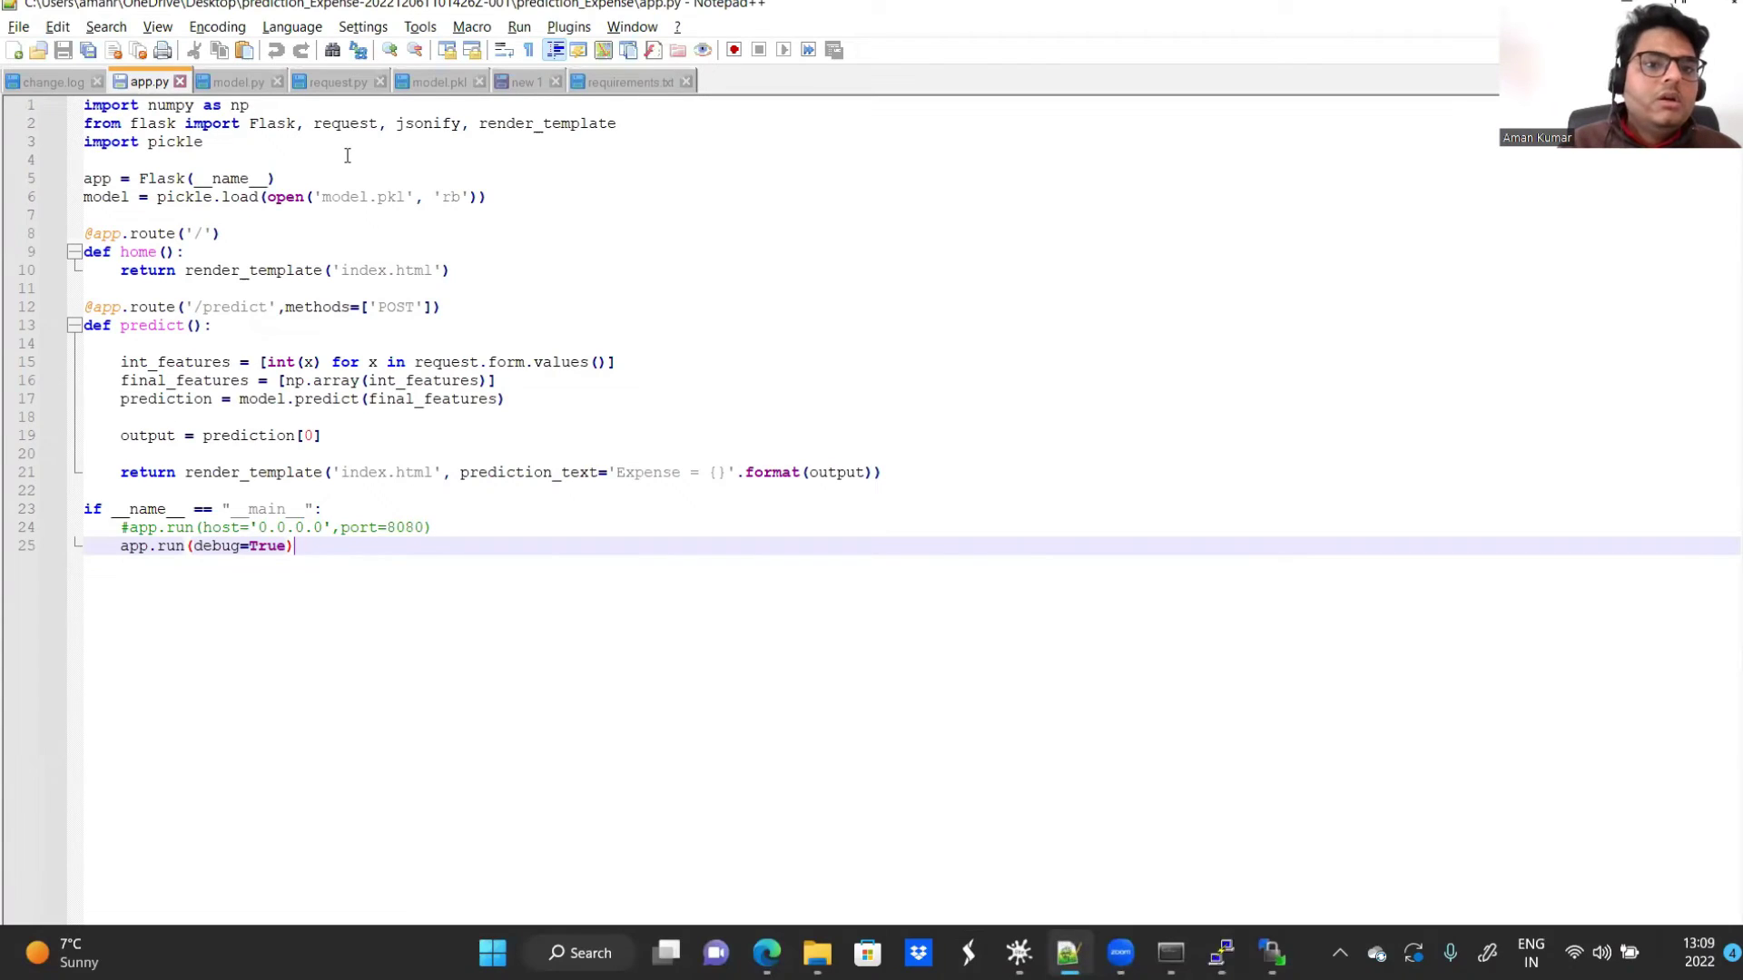
click(623, 84)
click(525, 80)
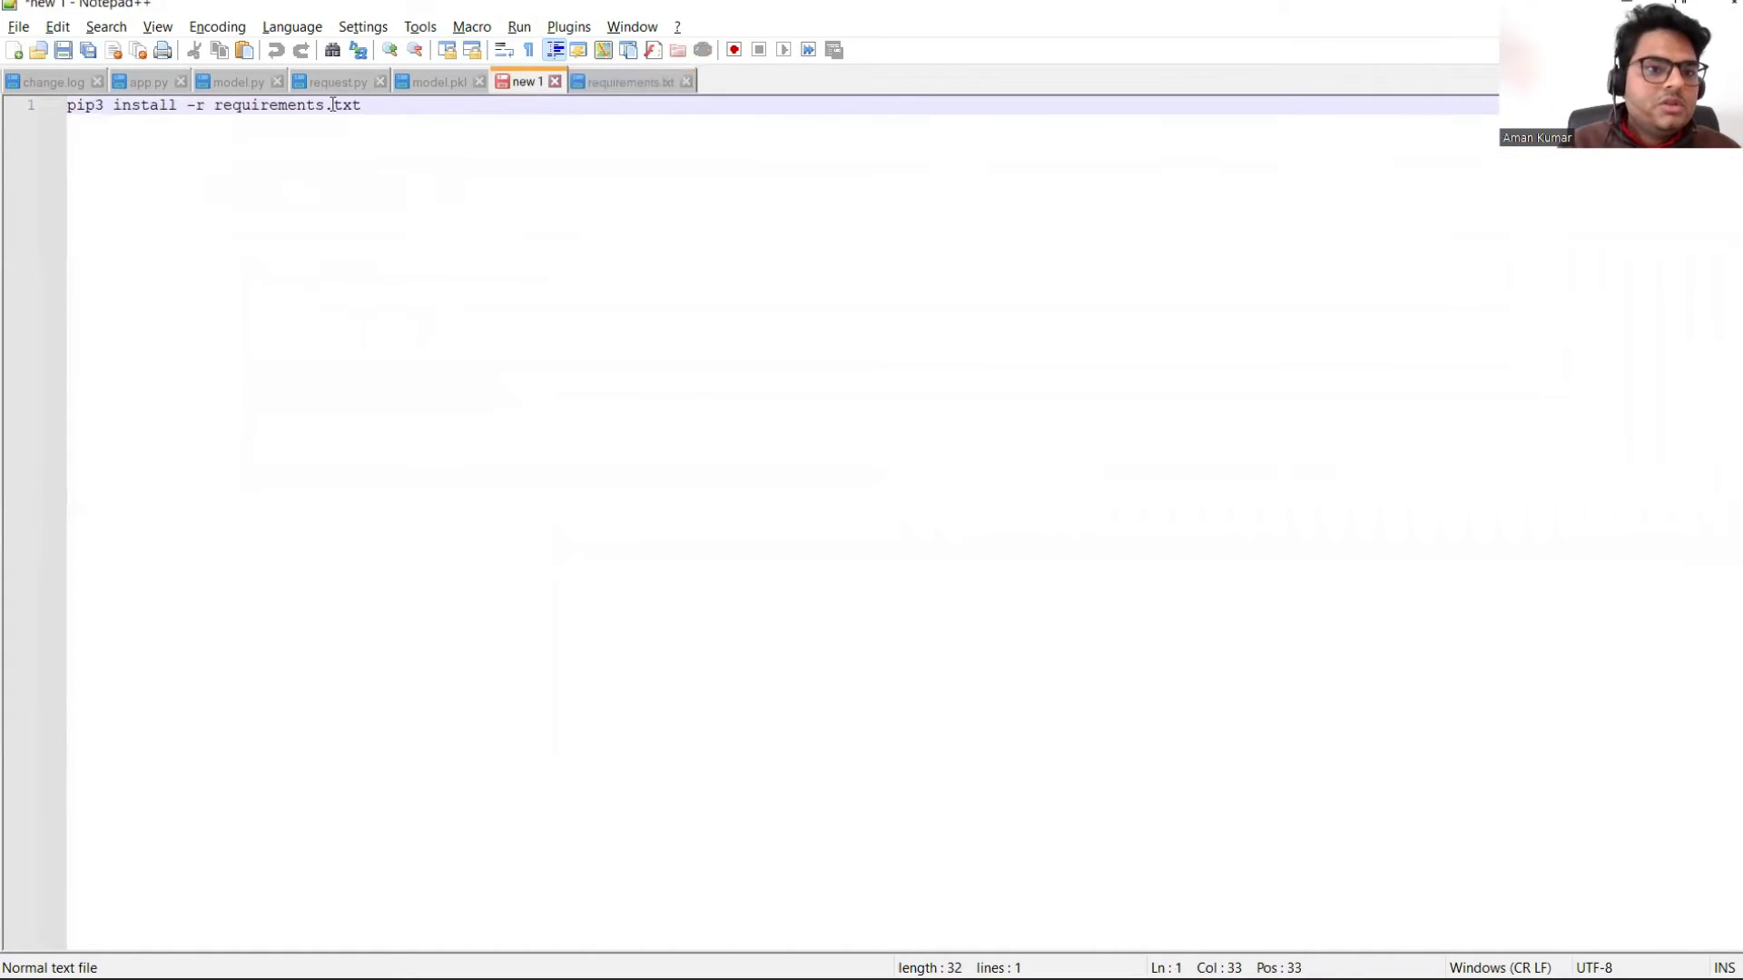
drag(393, 124, 65, 107)
key(super+c)
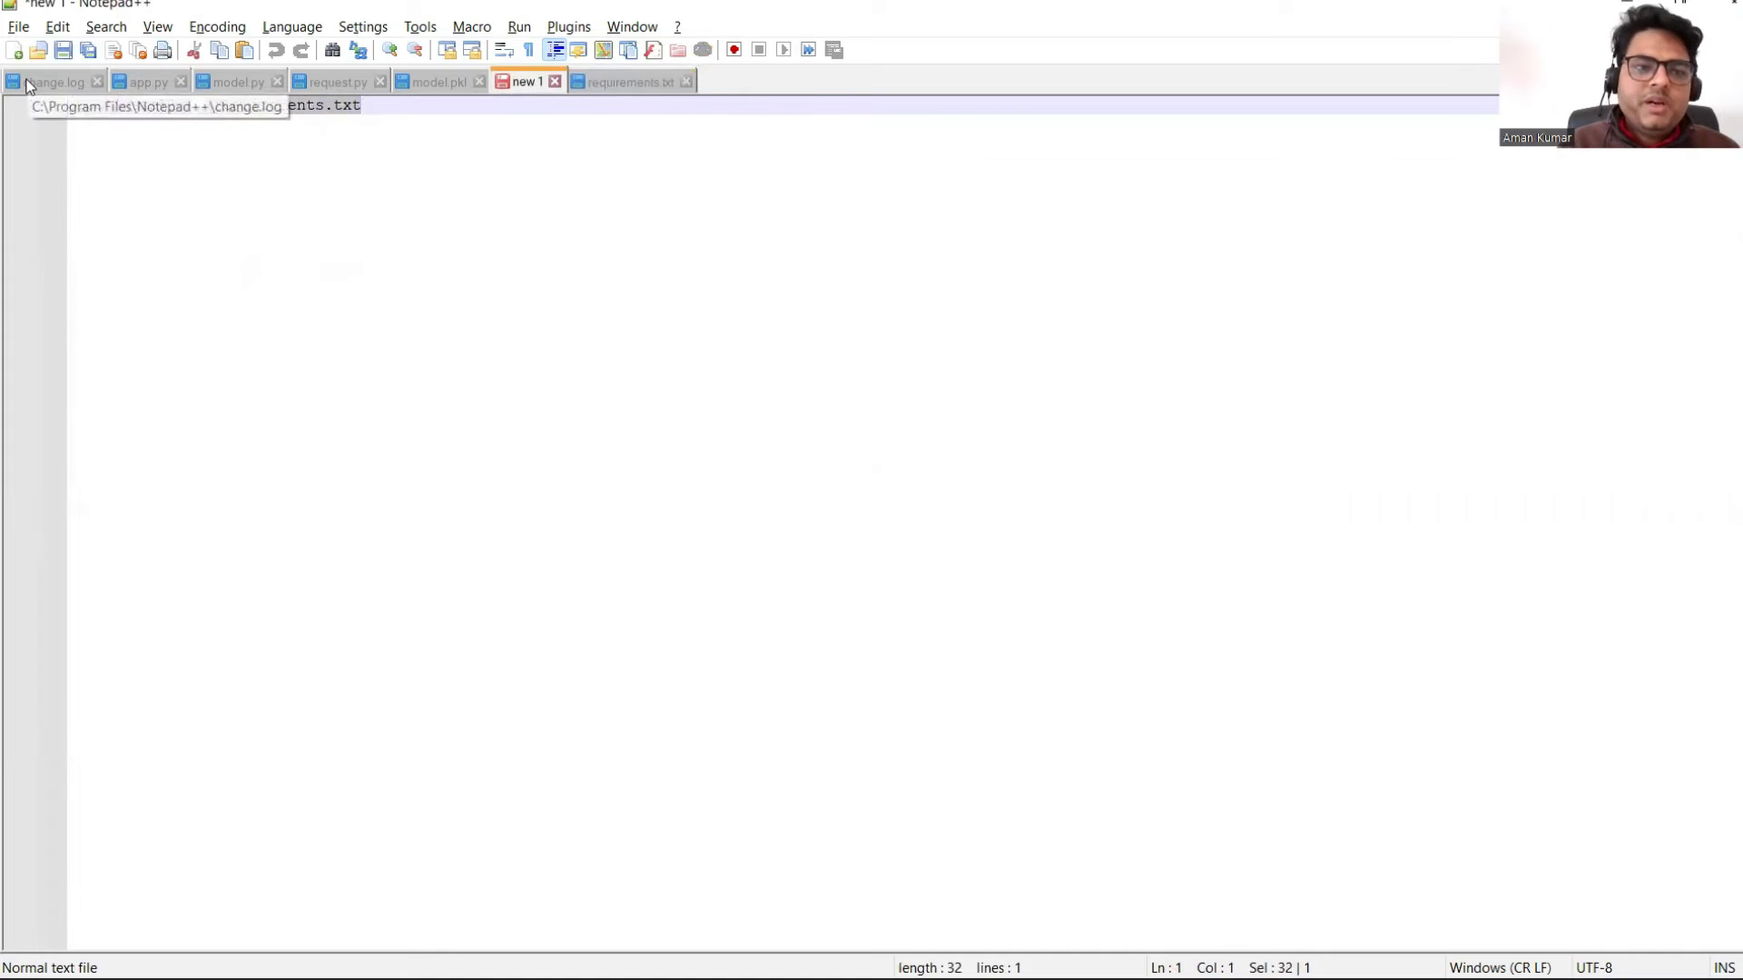
key(alt+Tab)
right_click(944, 367)
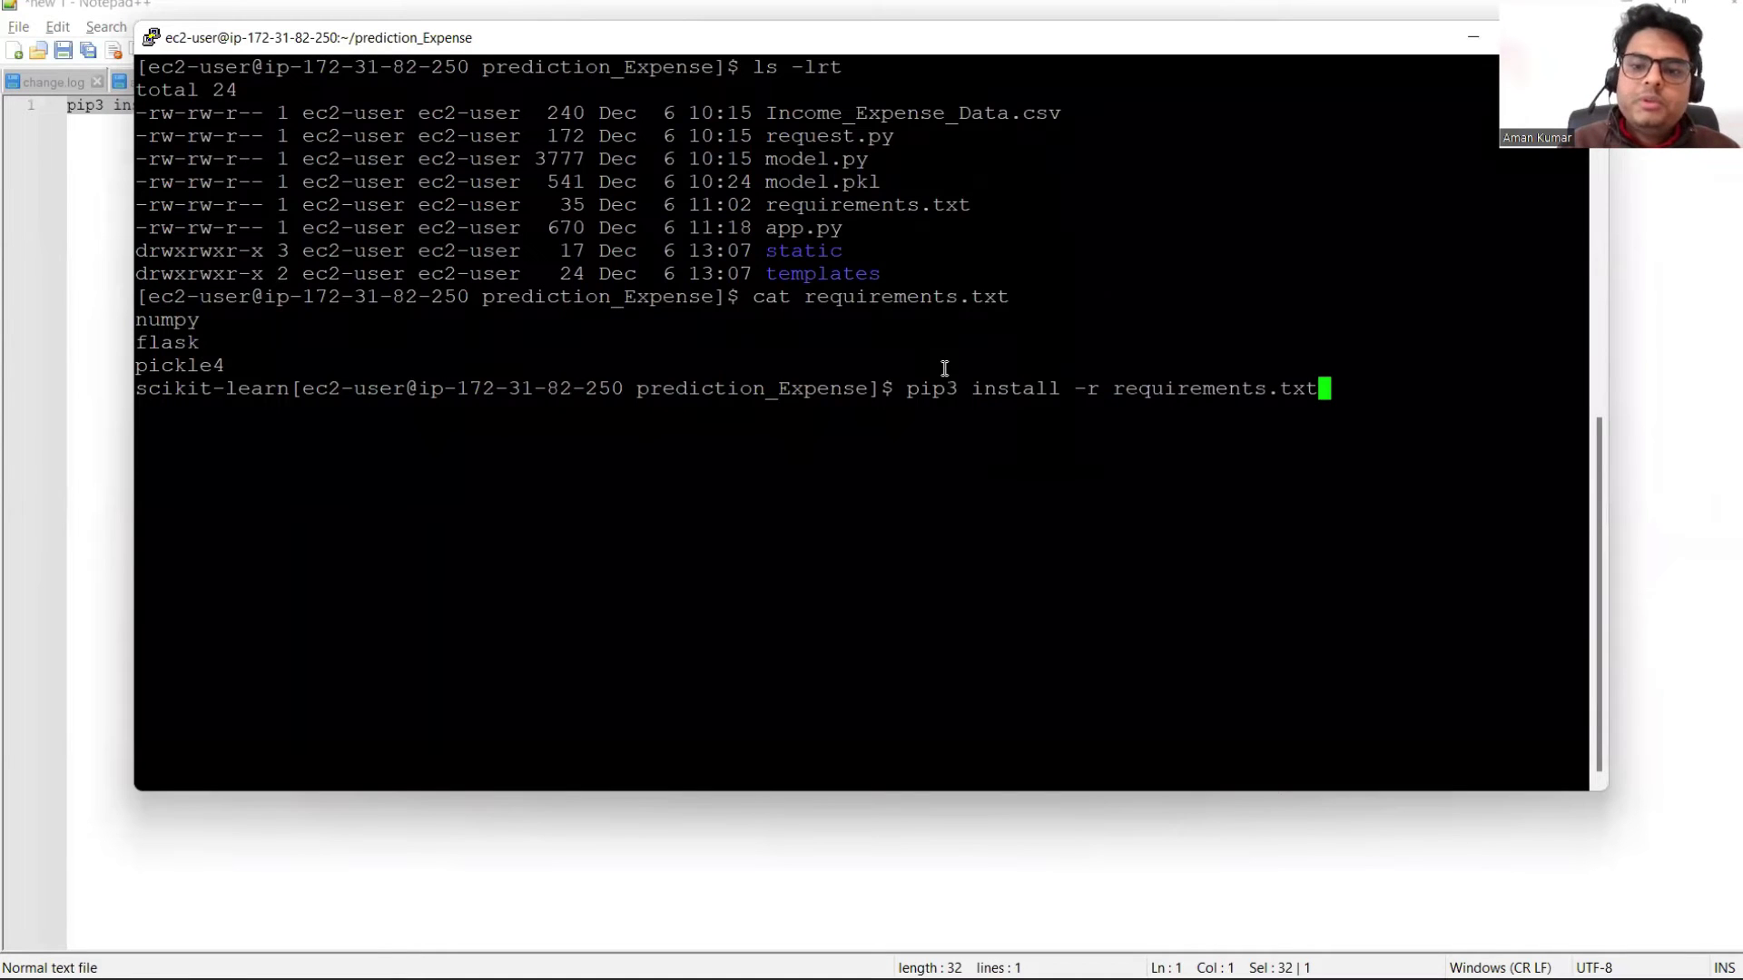
key(Return)
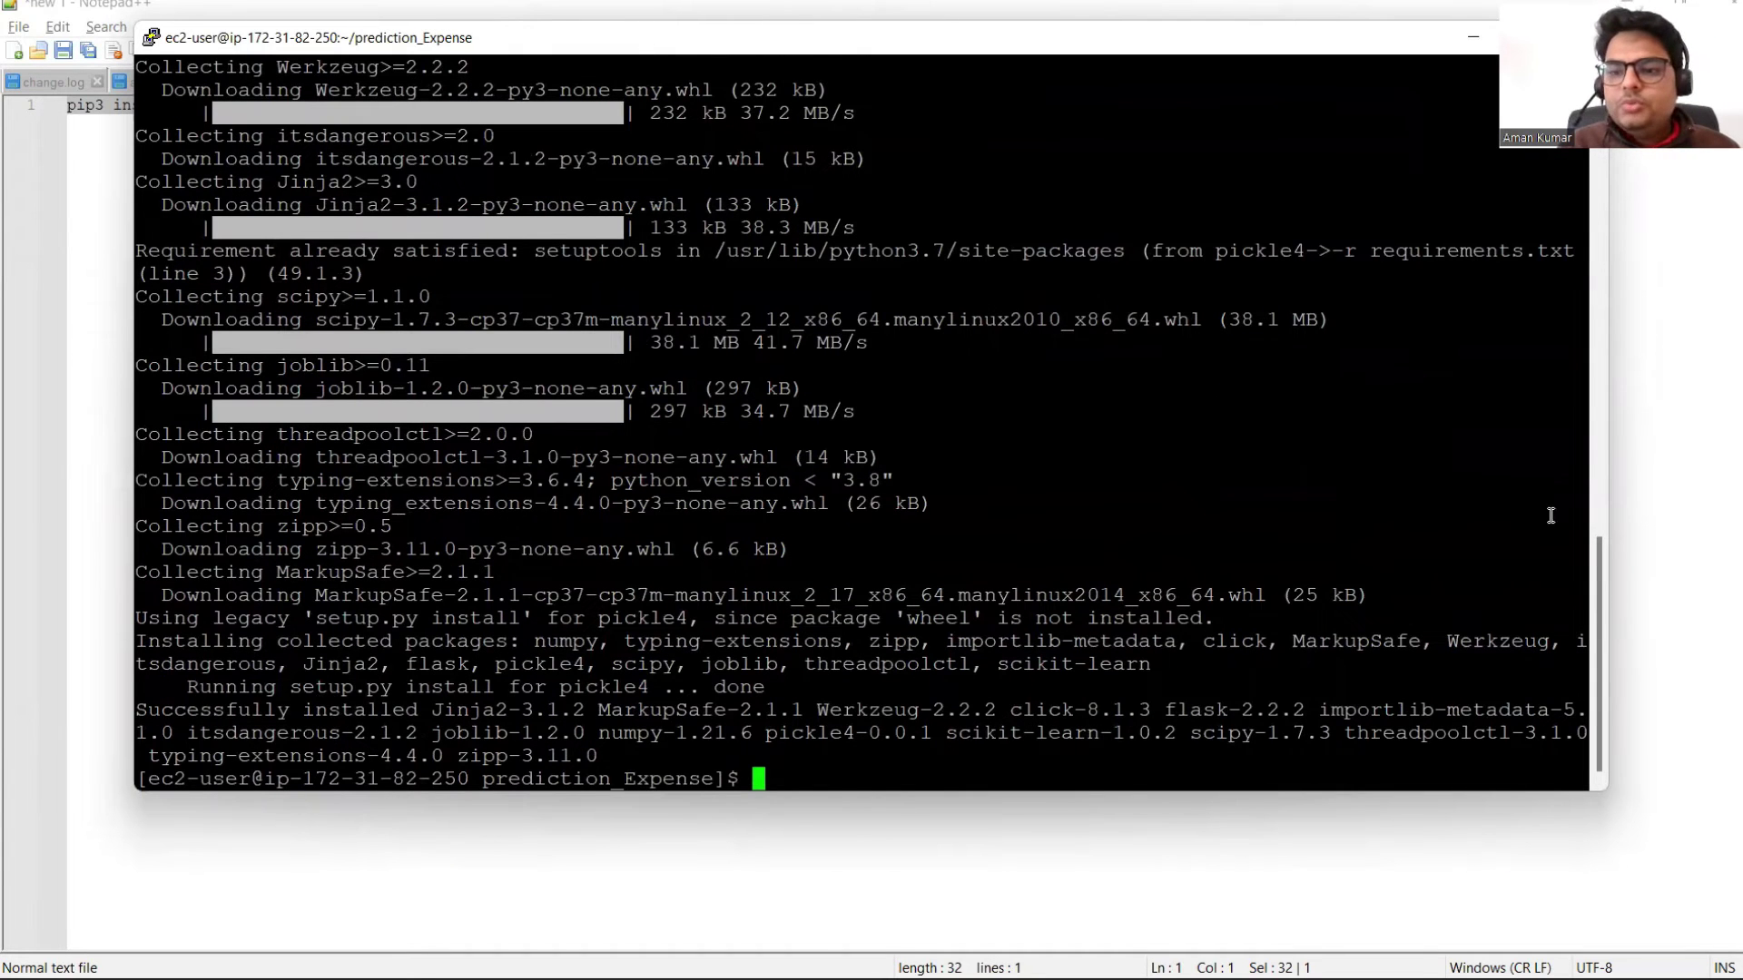
drag(1603, 617, 1648, 675)
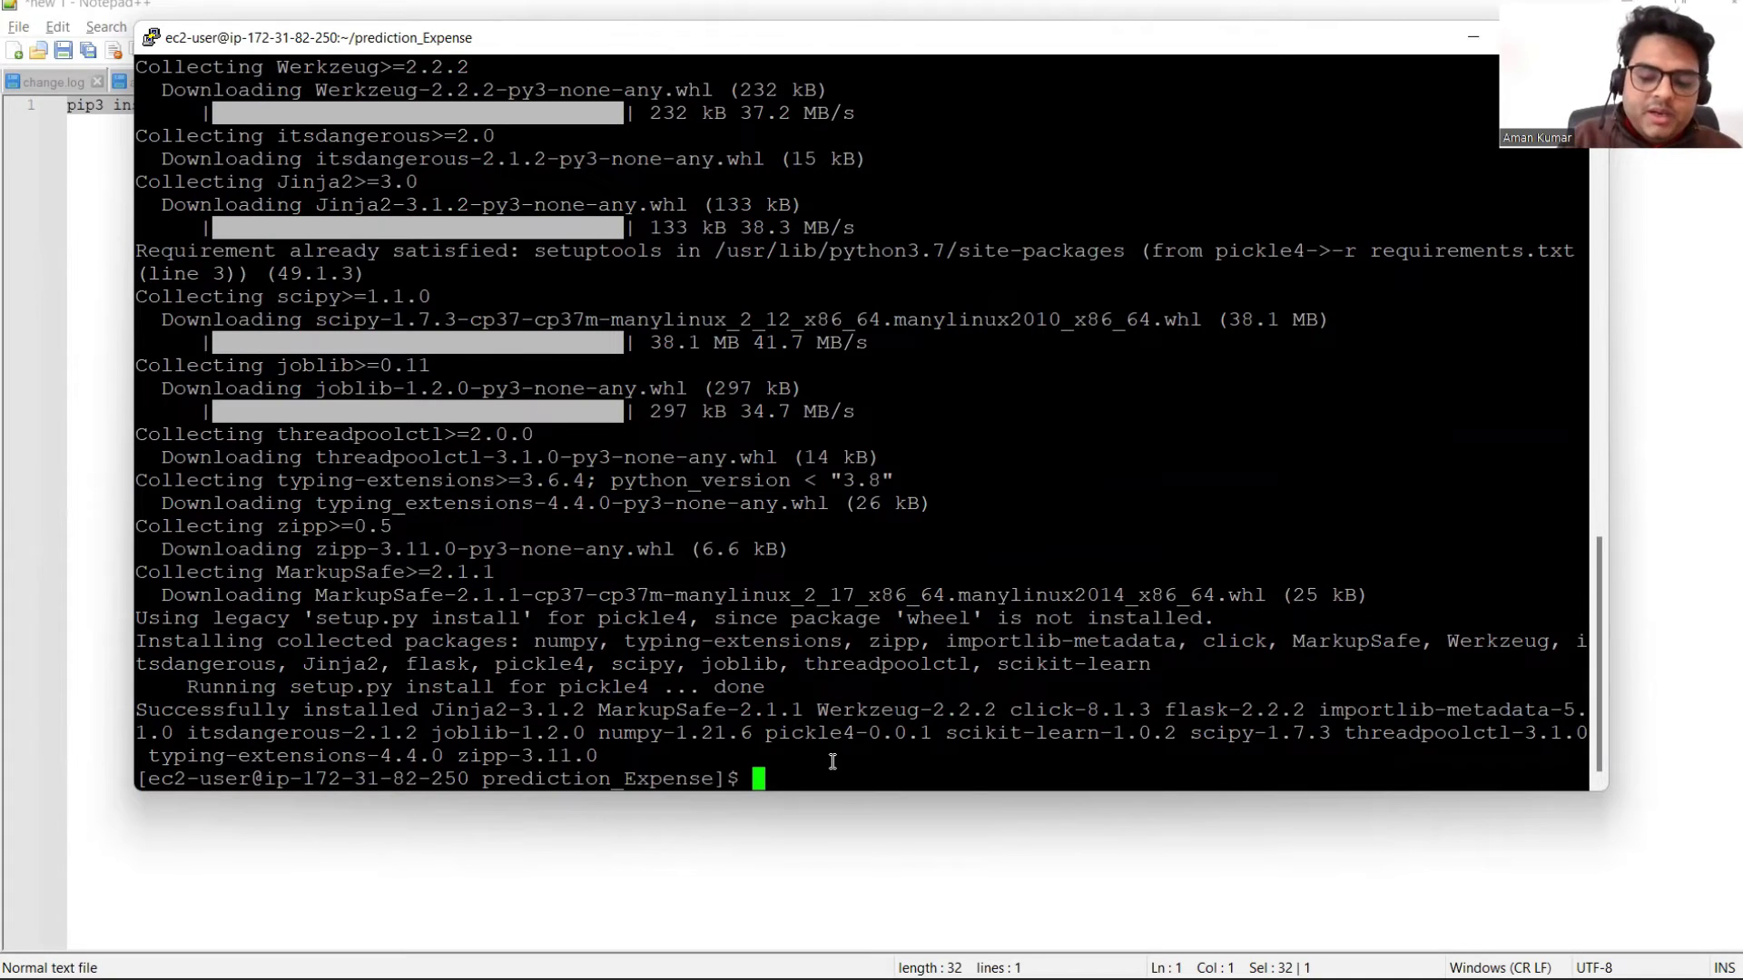
key(ctrl+l)
text(ls -lrt)
key(Return)
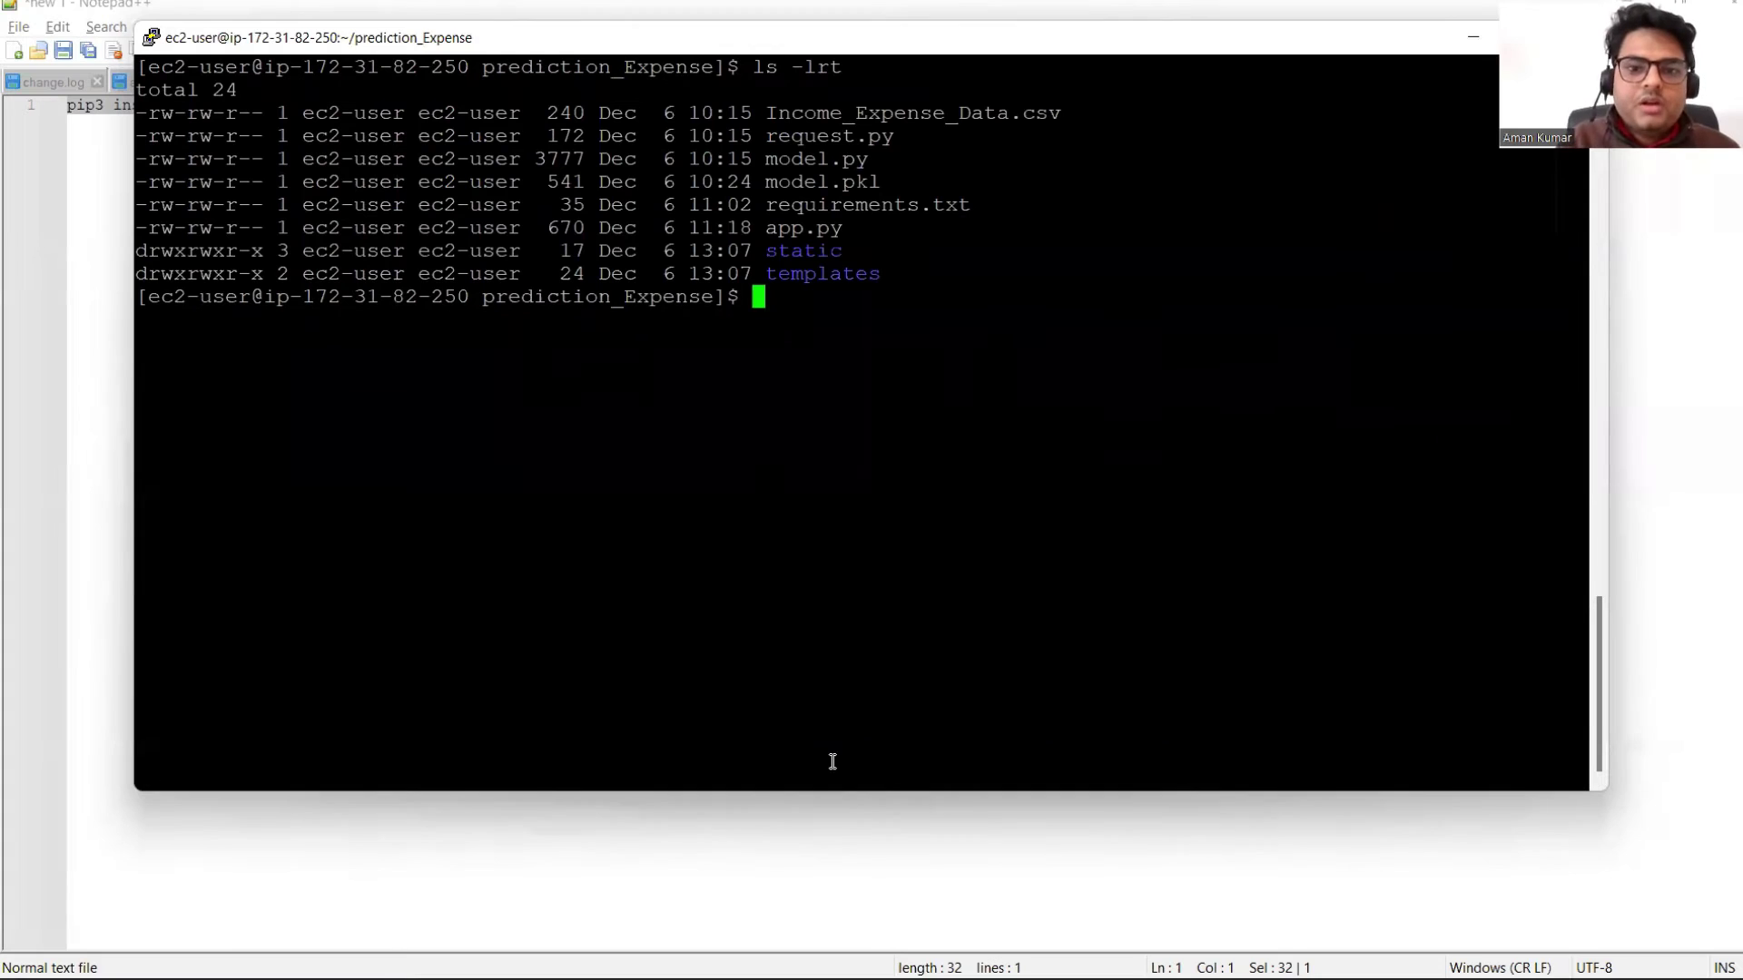
text(pyth)
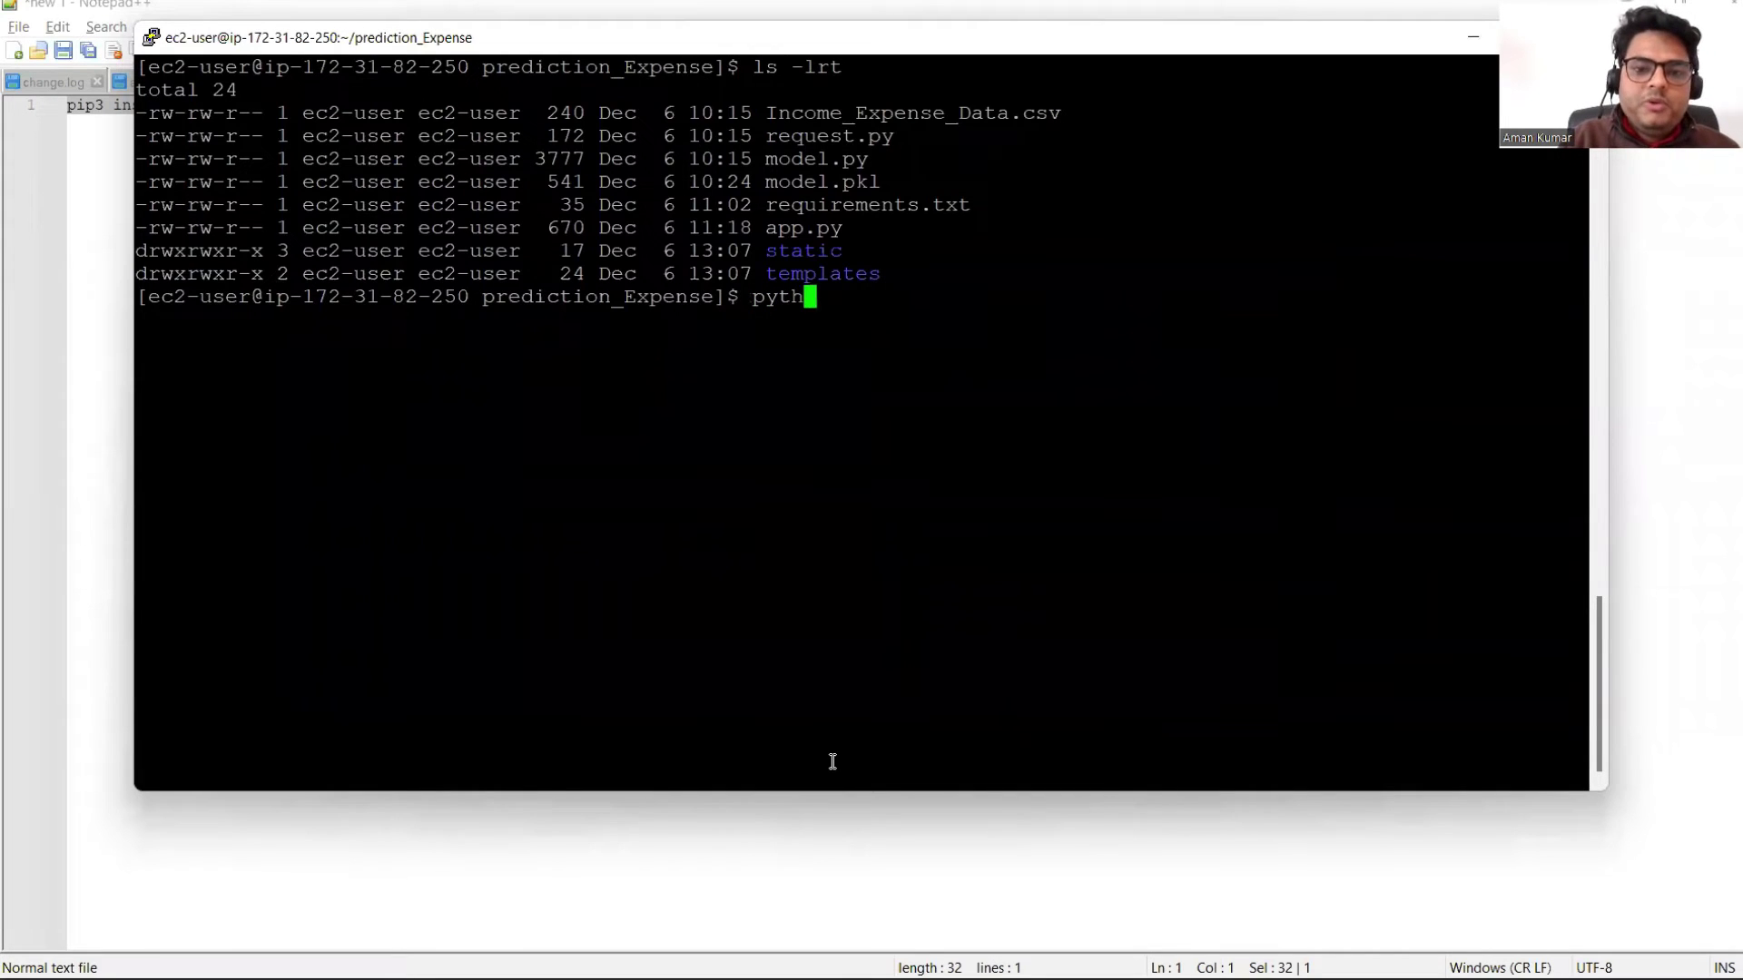
text(on3 )
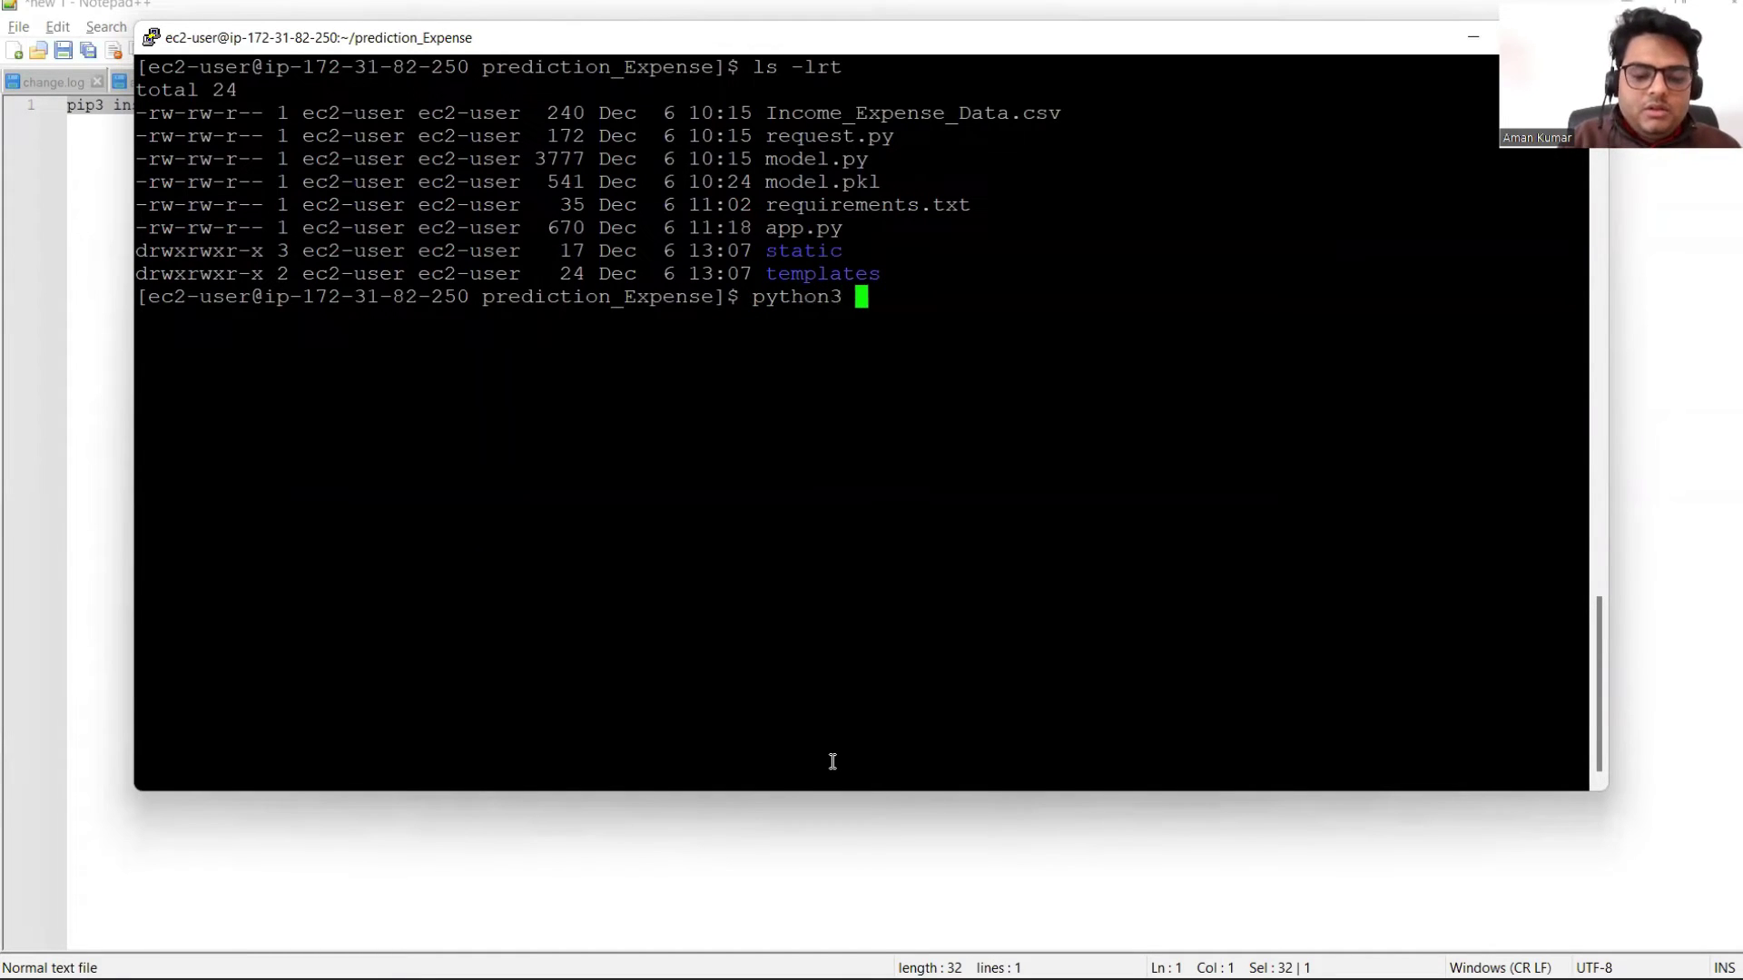
text(app.py)
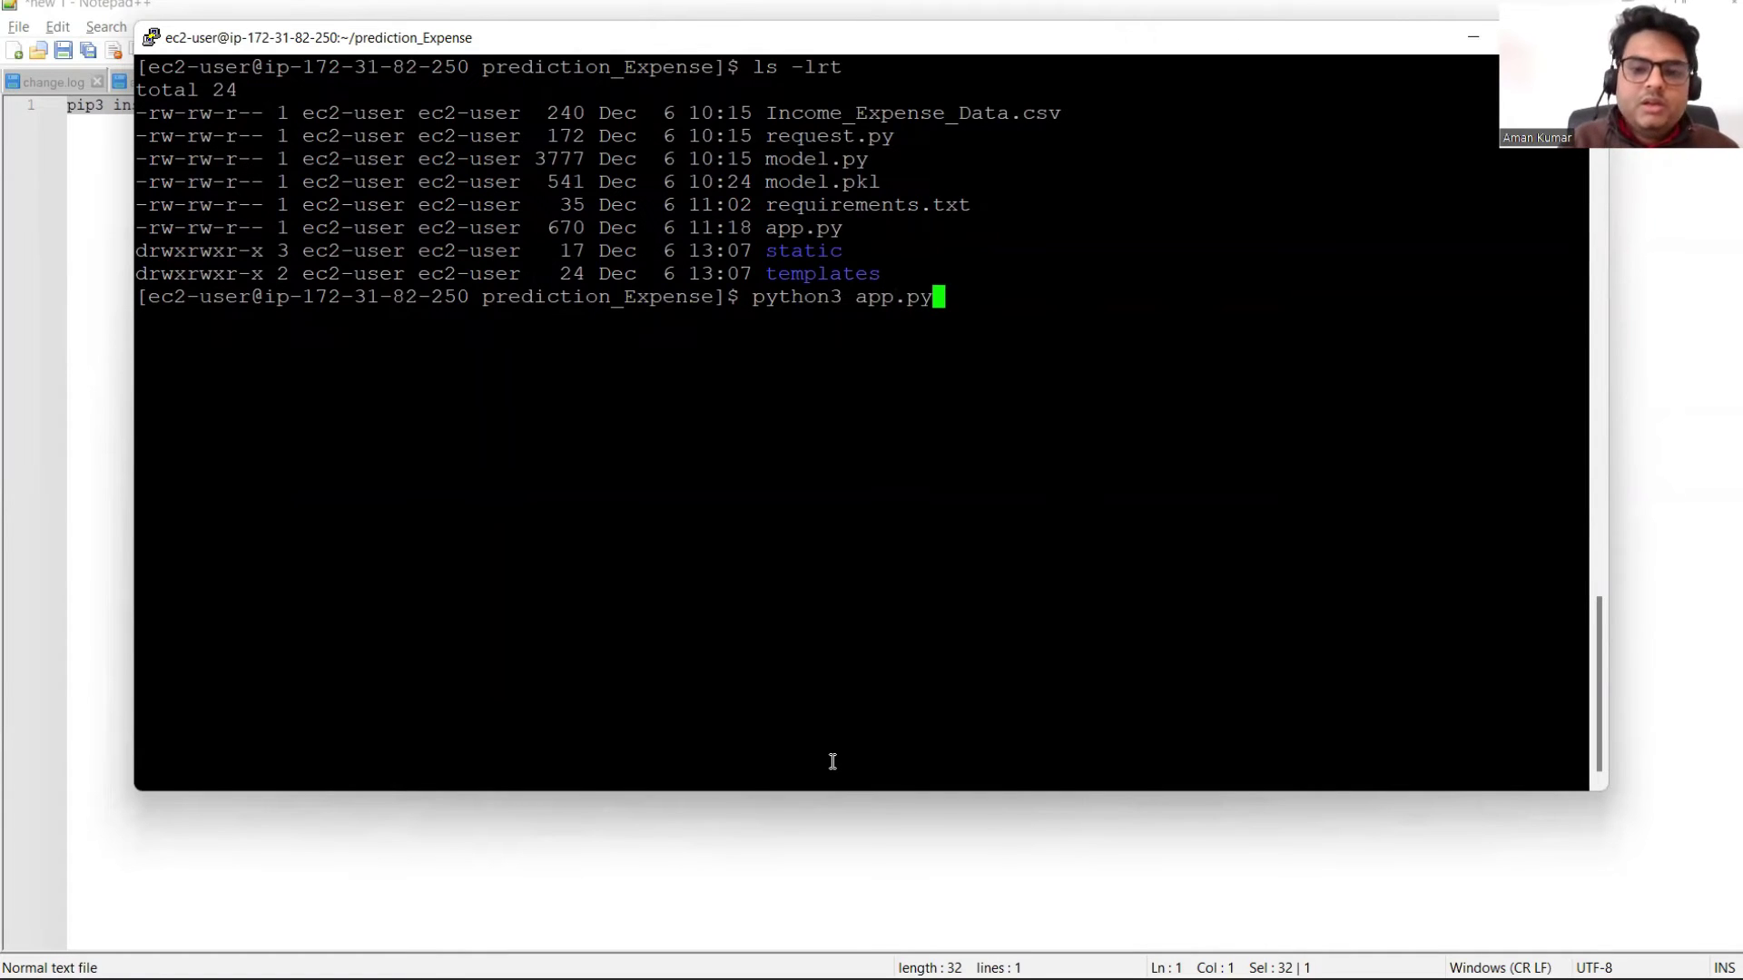
key(Return)
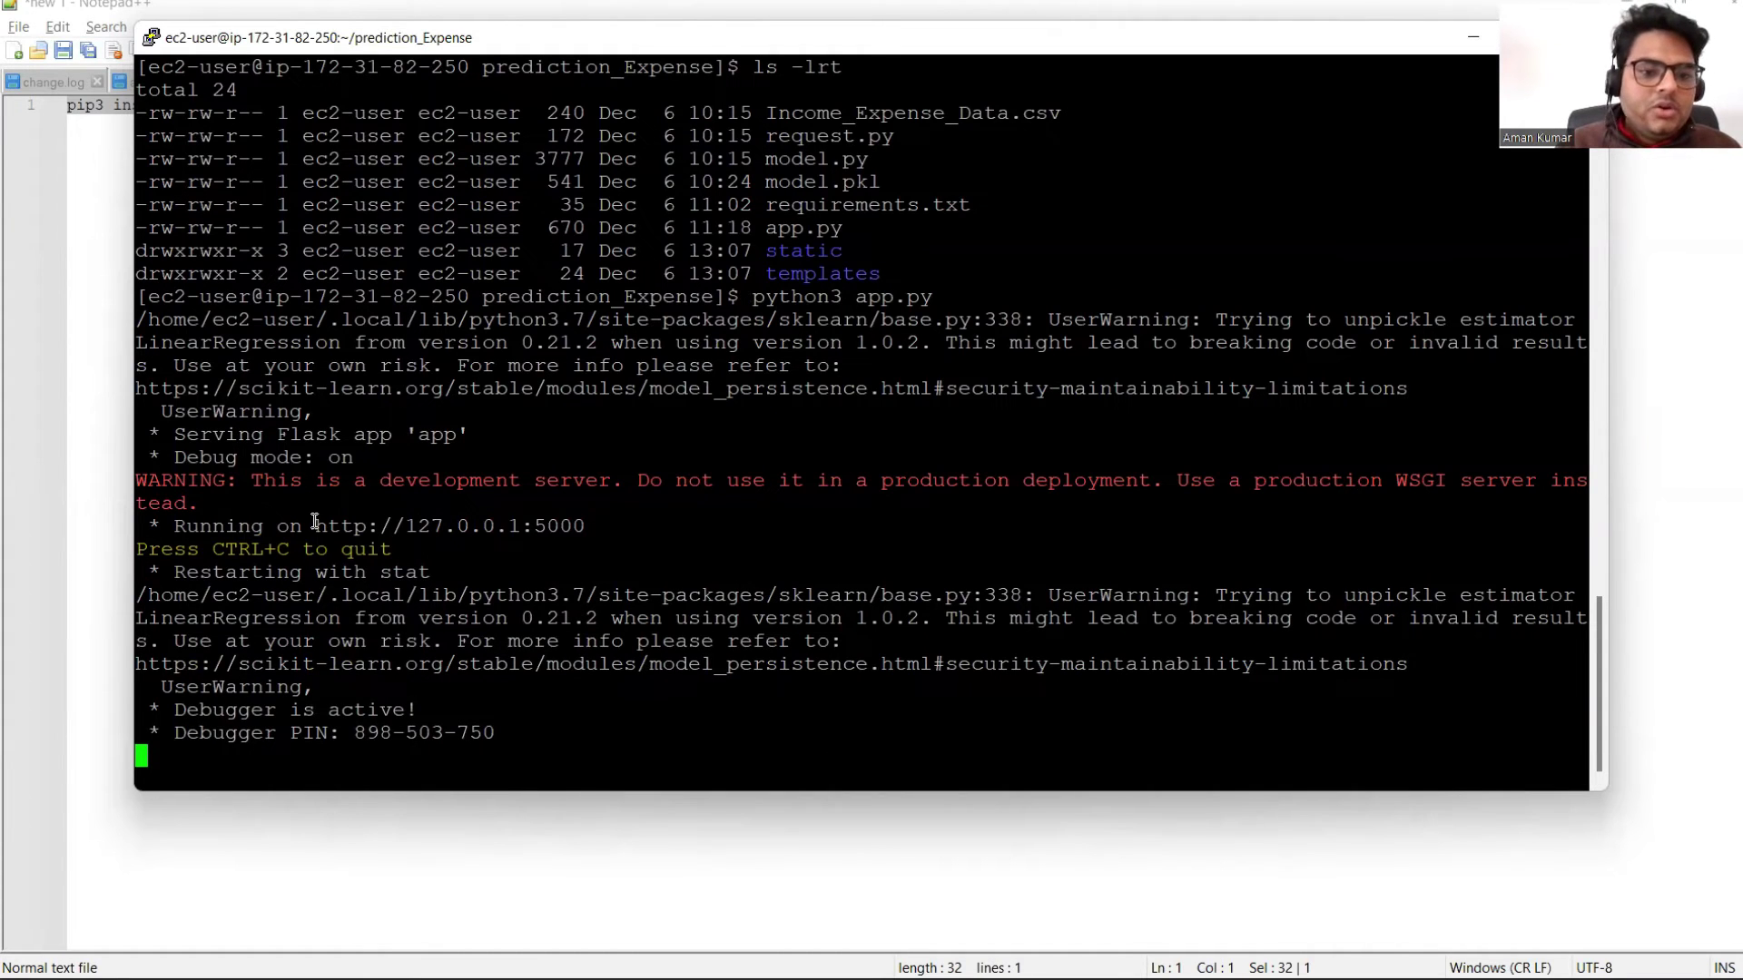
drag(323, 524, 560, 520)
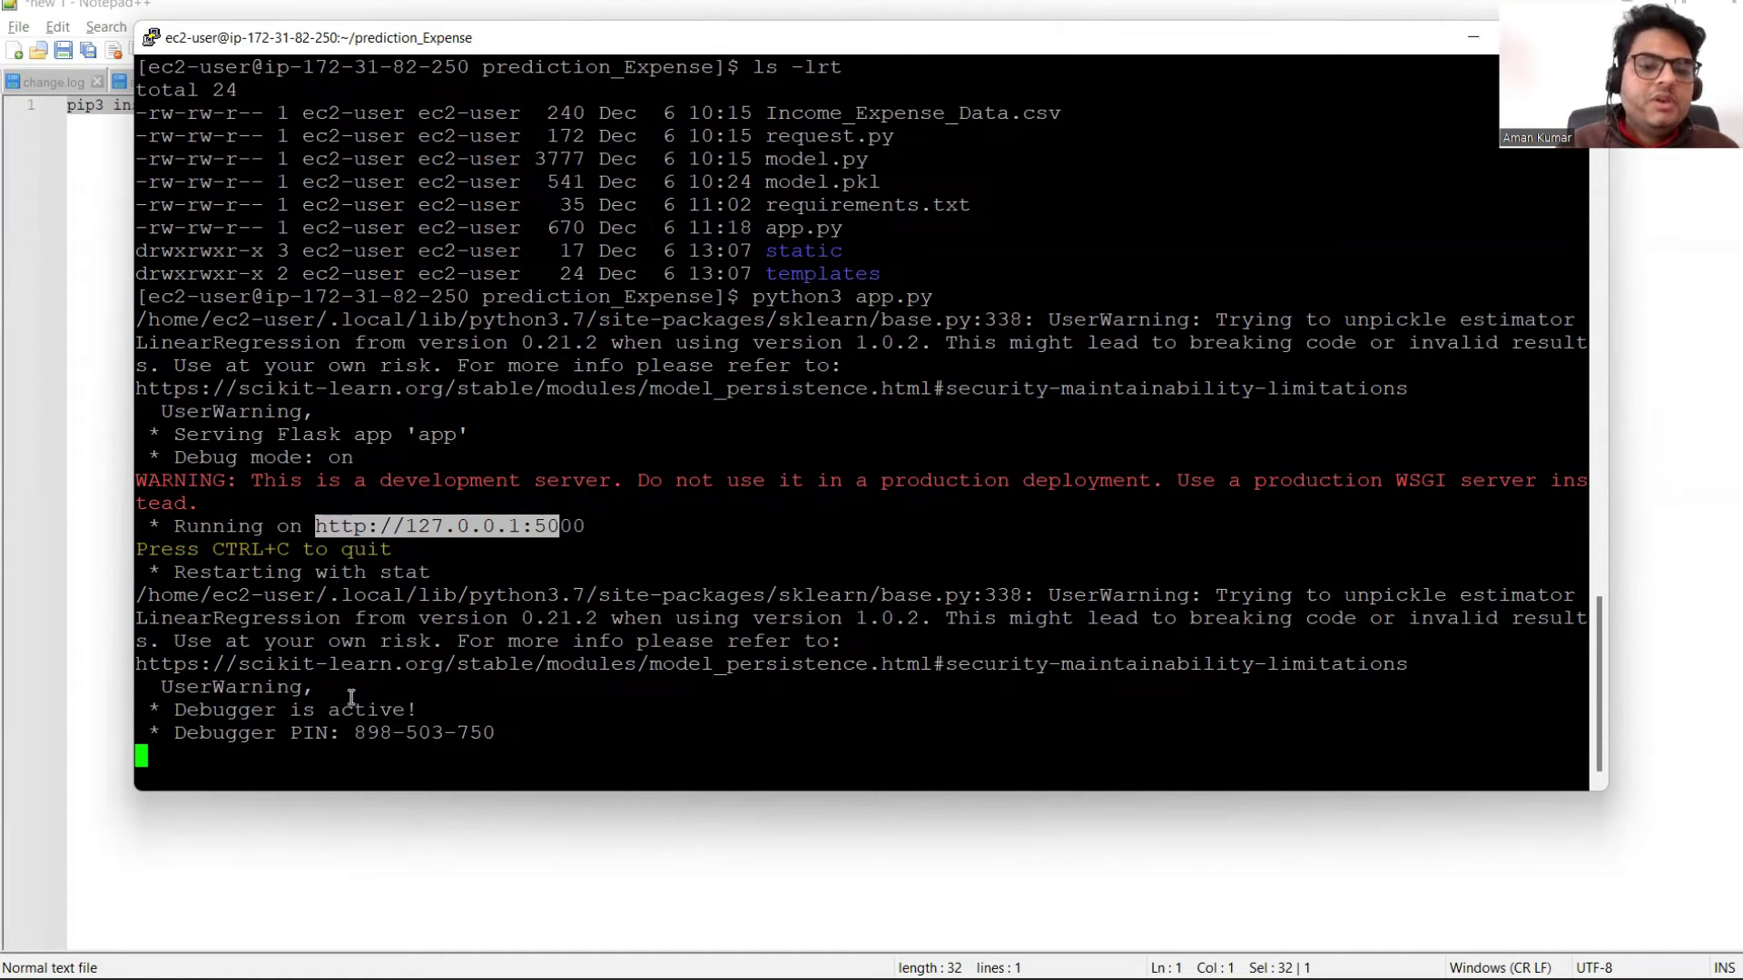
click(547, 568)
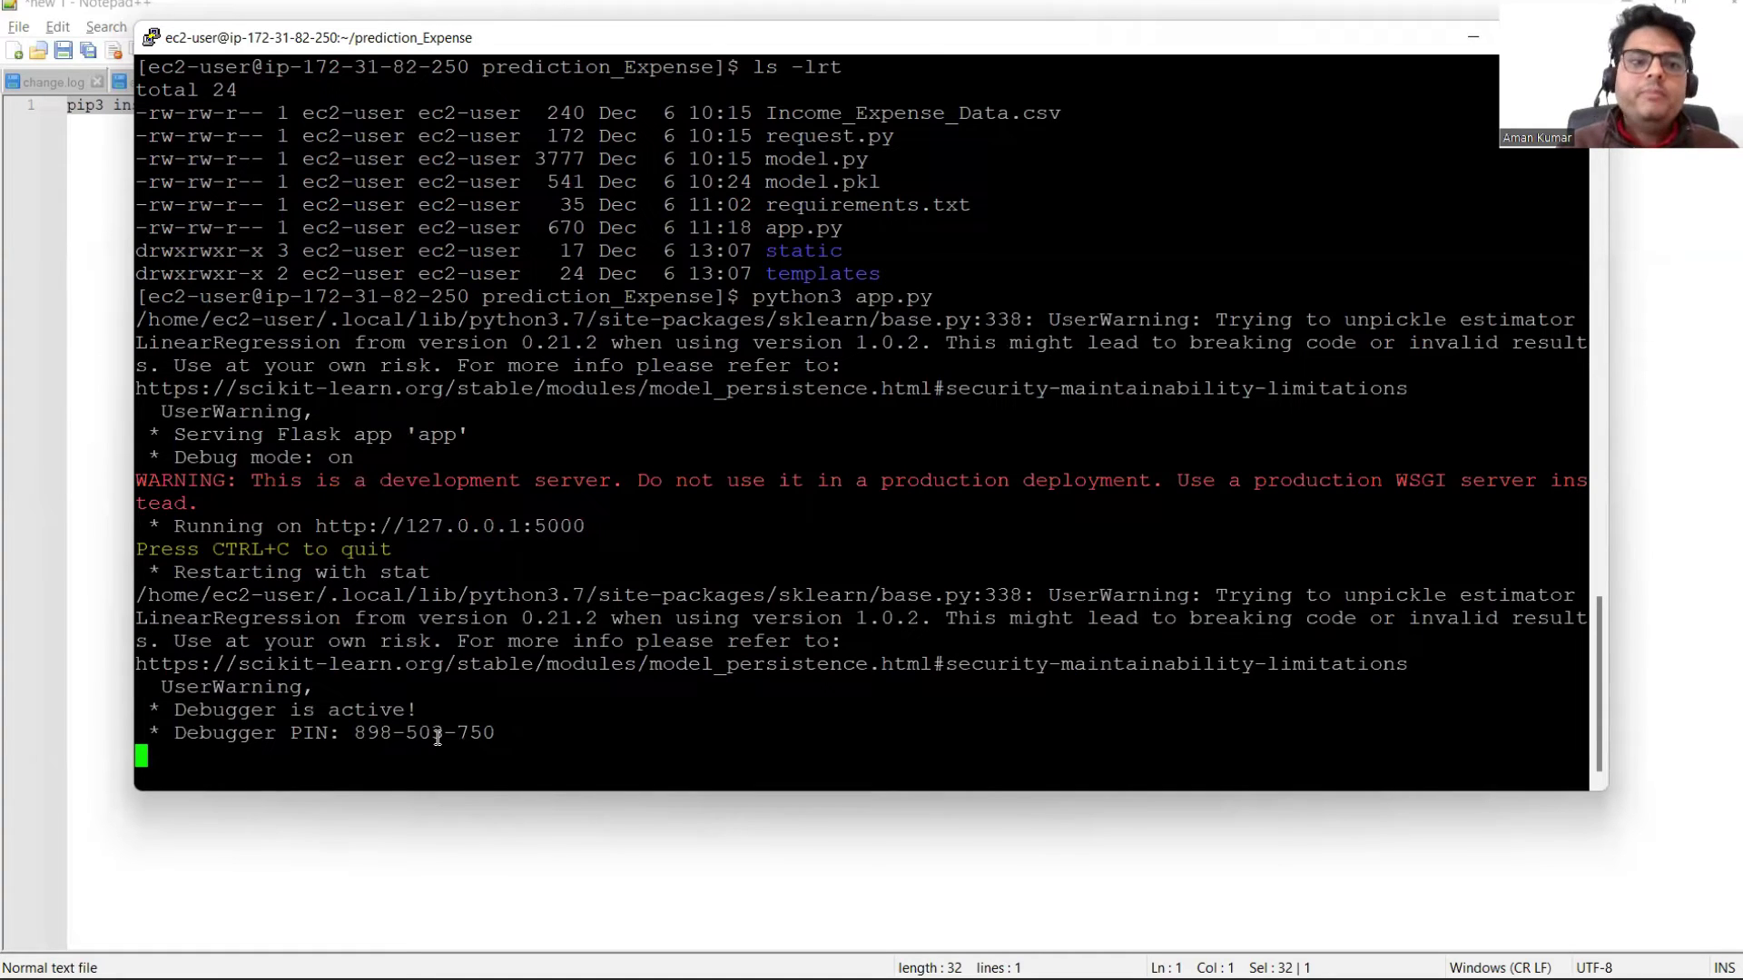
mouse_move(1220, 979)
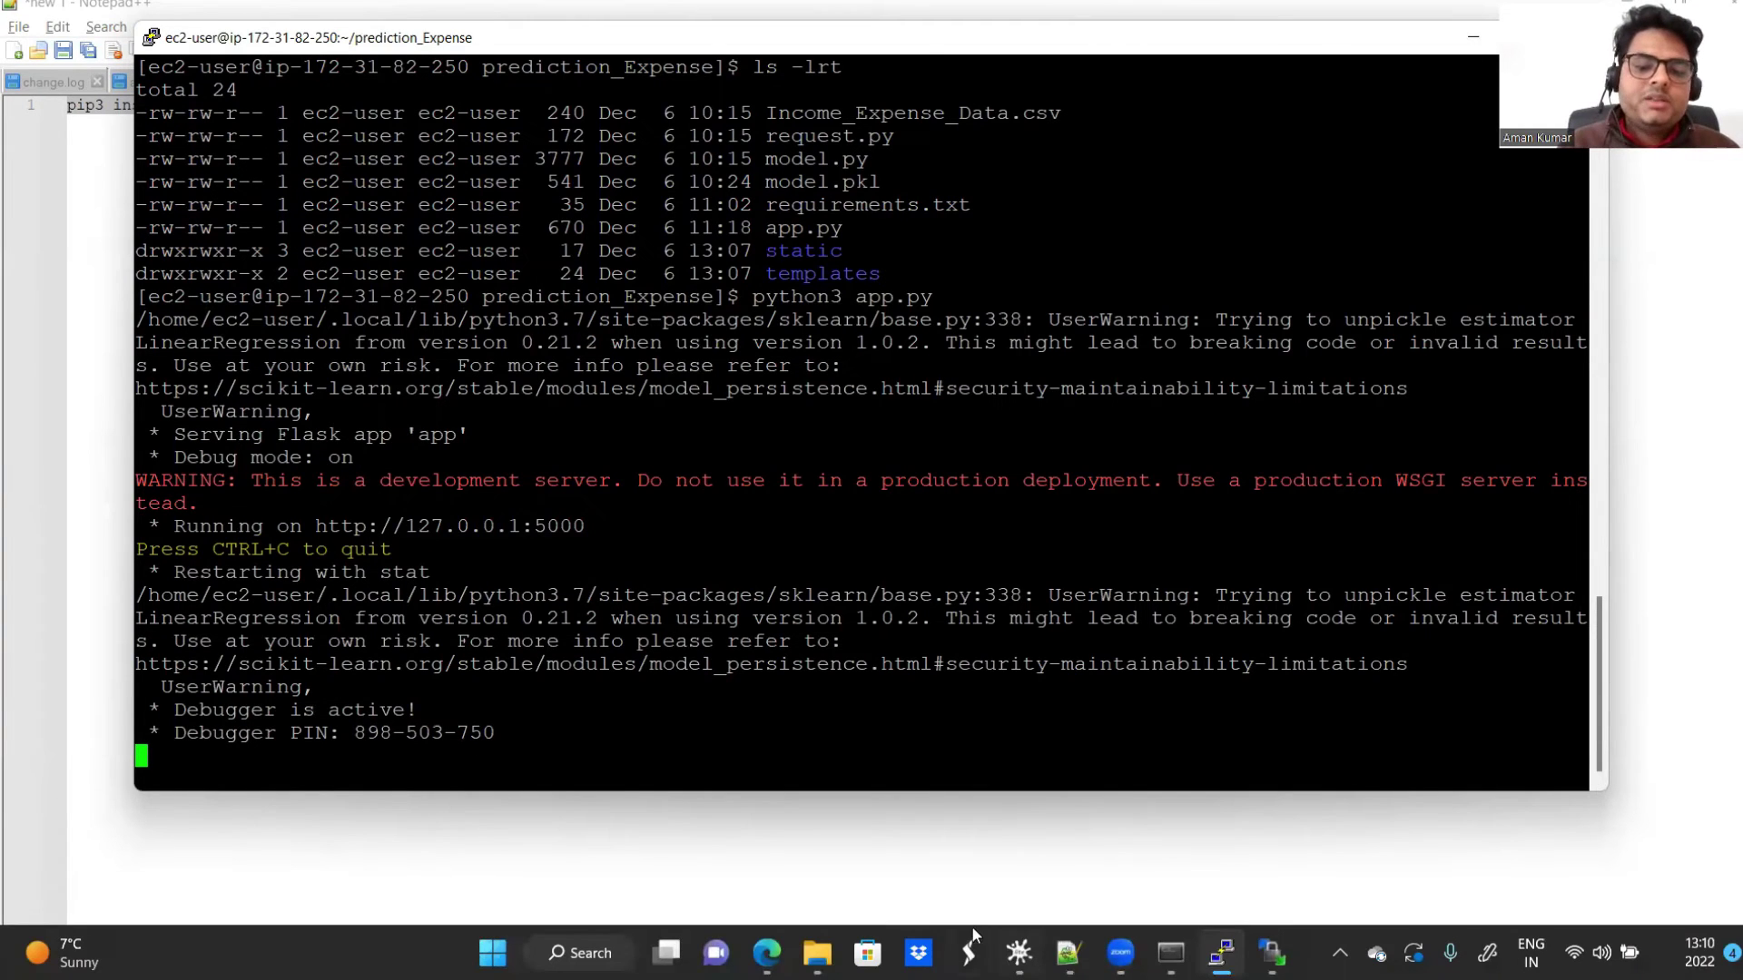
Step: Copy the Unfolddsserver instance's public IPv4 DNS from the EC2 instance summary
mouse_move(767, 953)
click(774, 813)
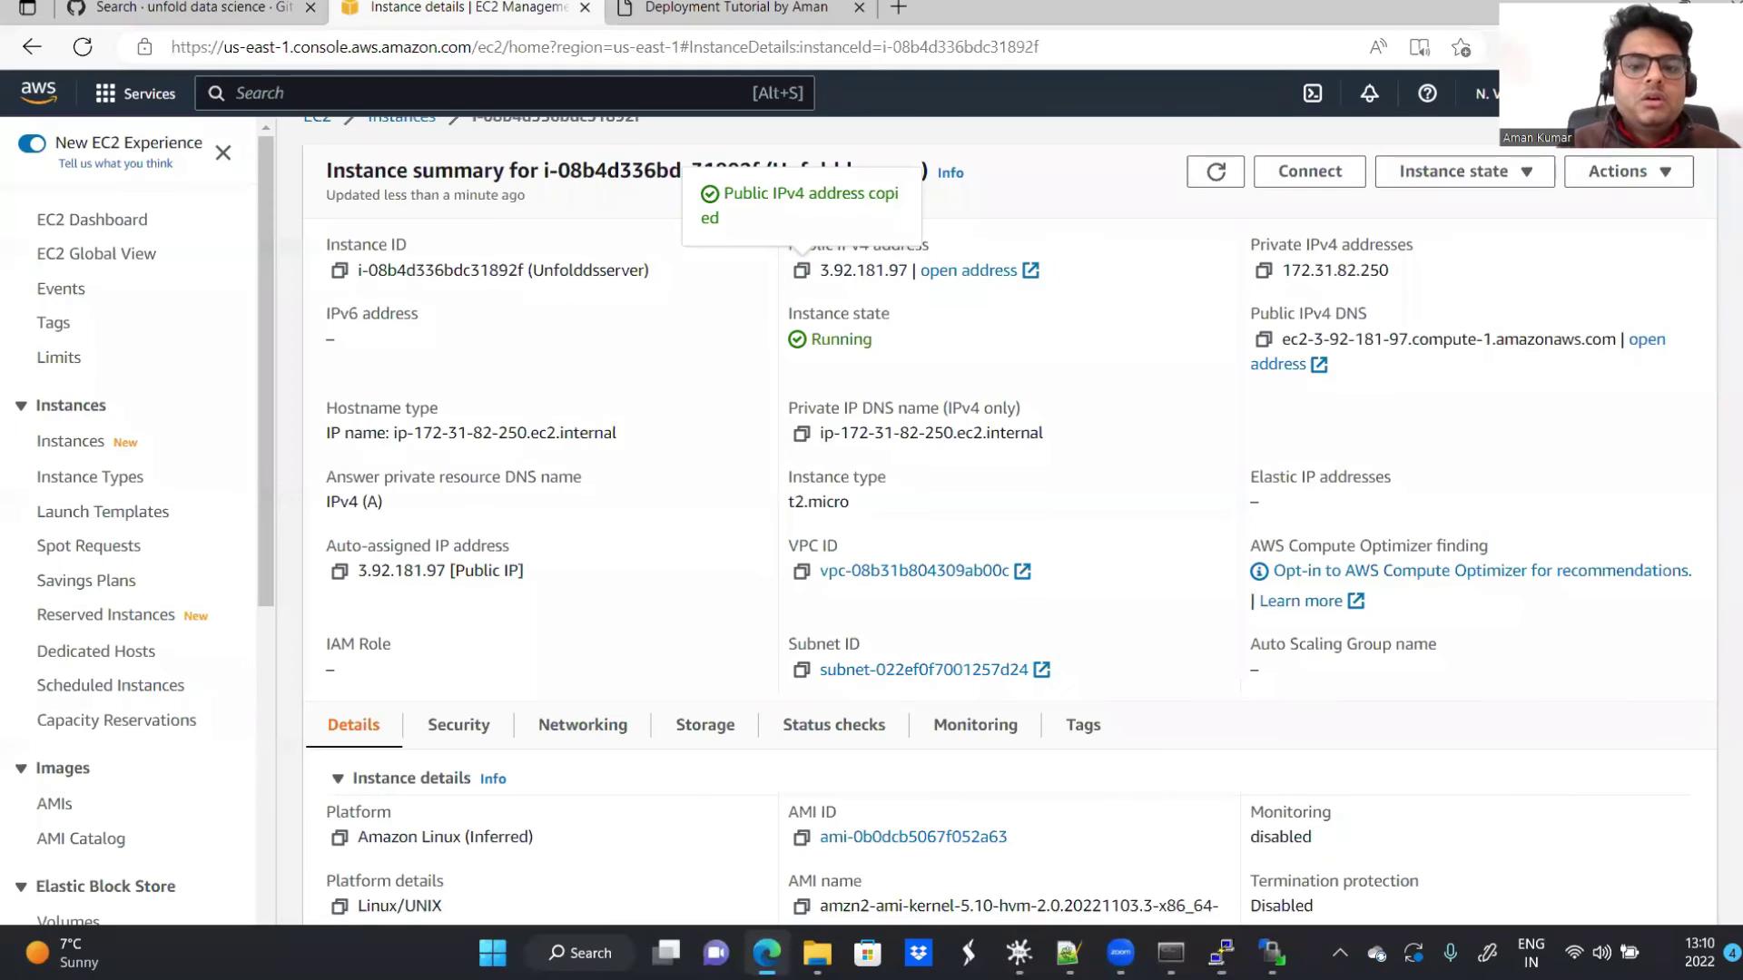
scroll(1735, 345, up, 1)
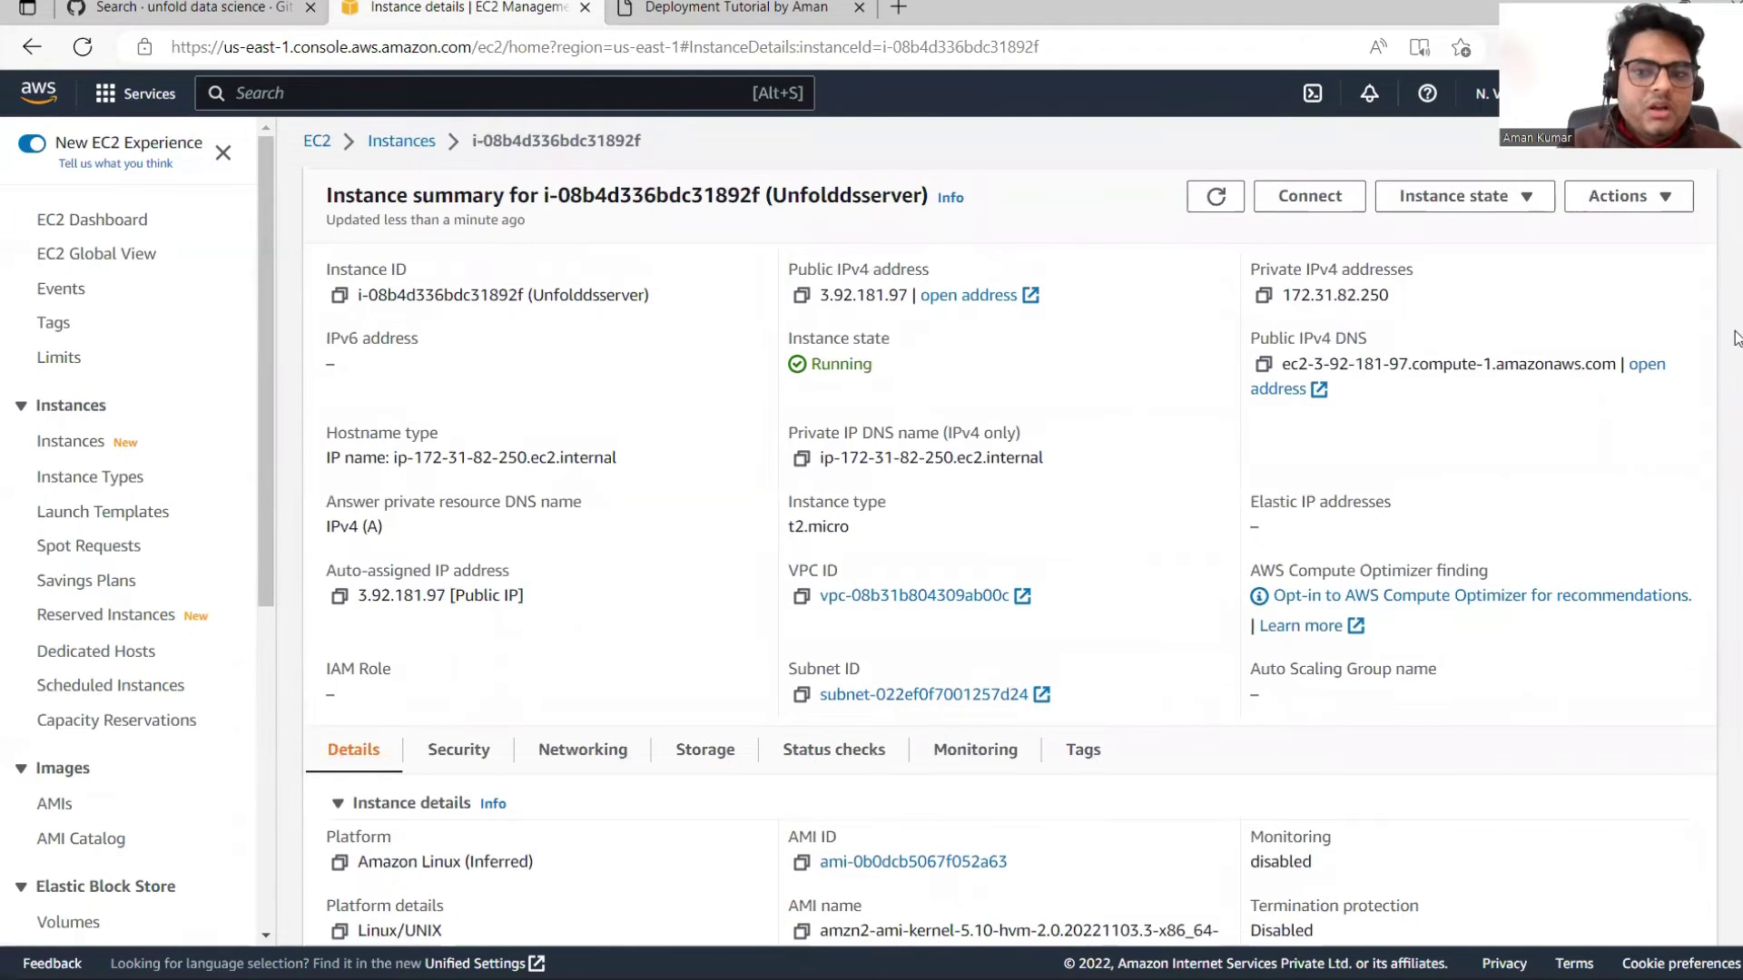
click(1263, 367)
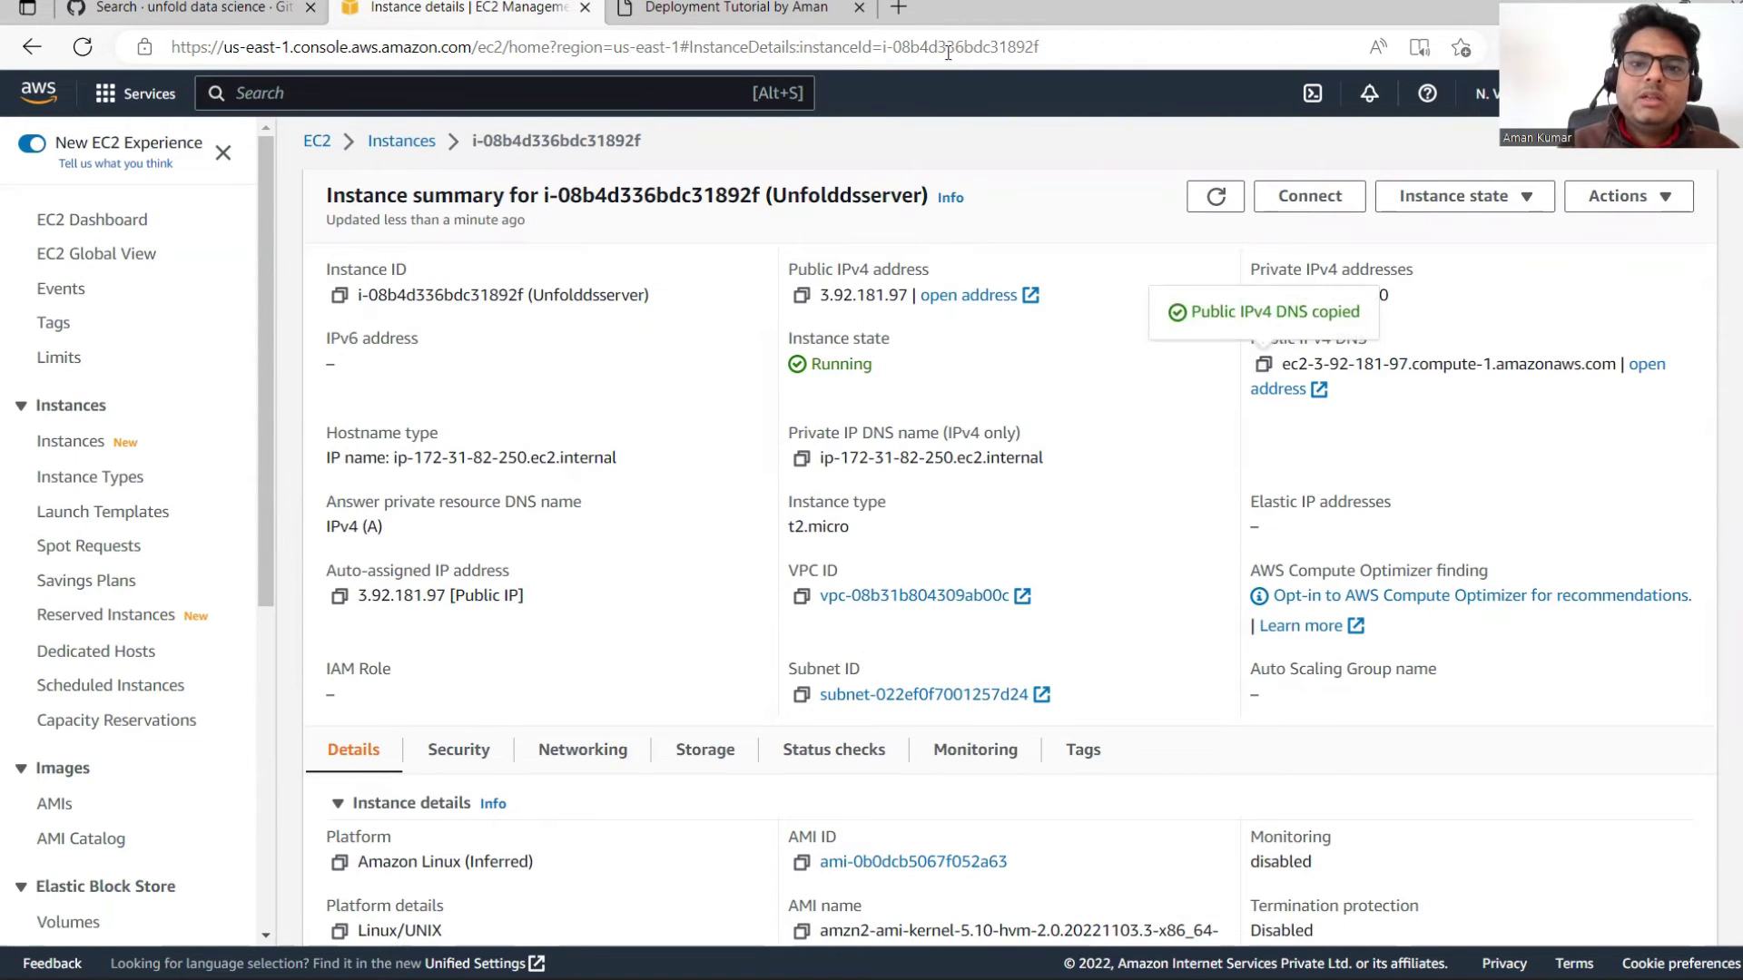
Step: Load ec2-3-92-181-97.compute-1.amazonaws.com:8080 in a new tab, then return to the EC2 tab
click(898, 9)
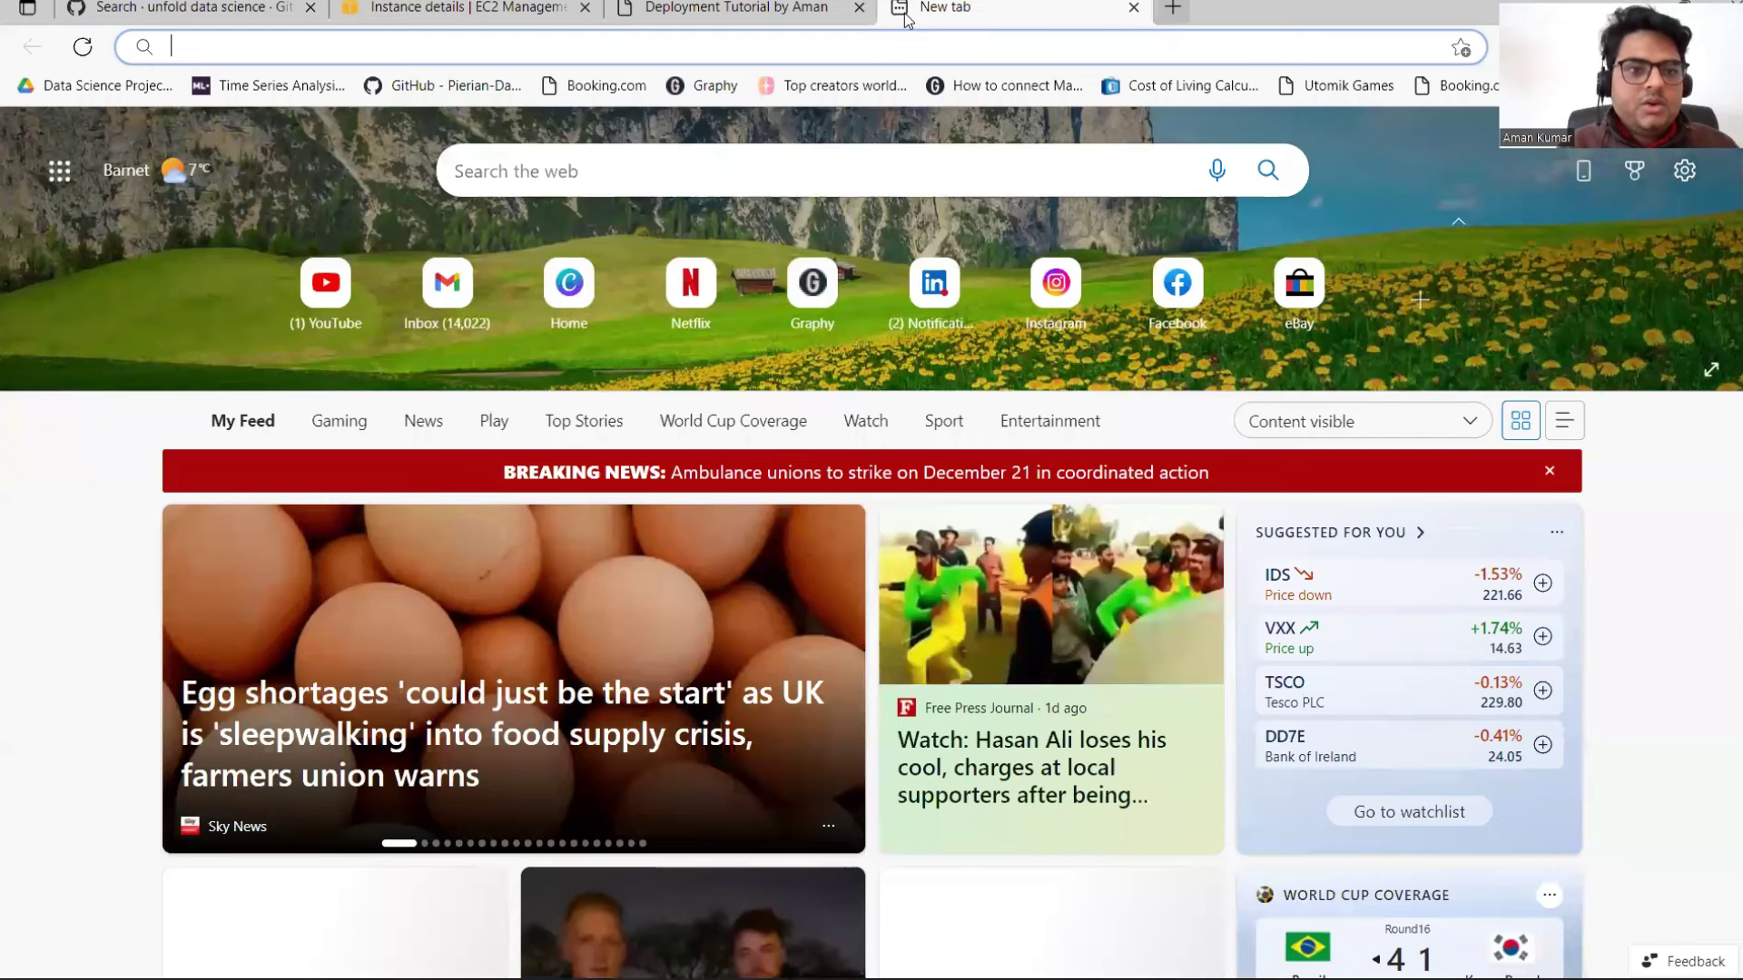
key(ctrl+v)
text(:)
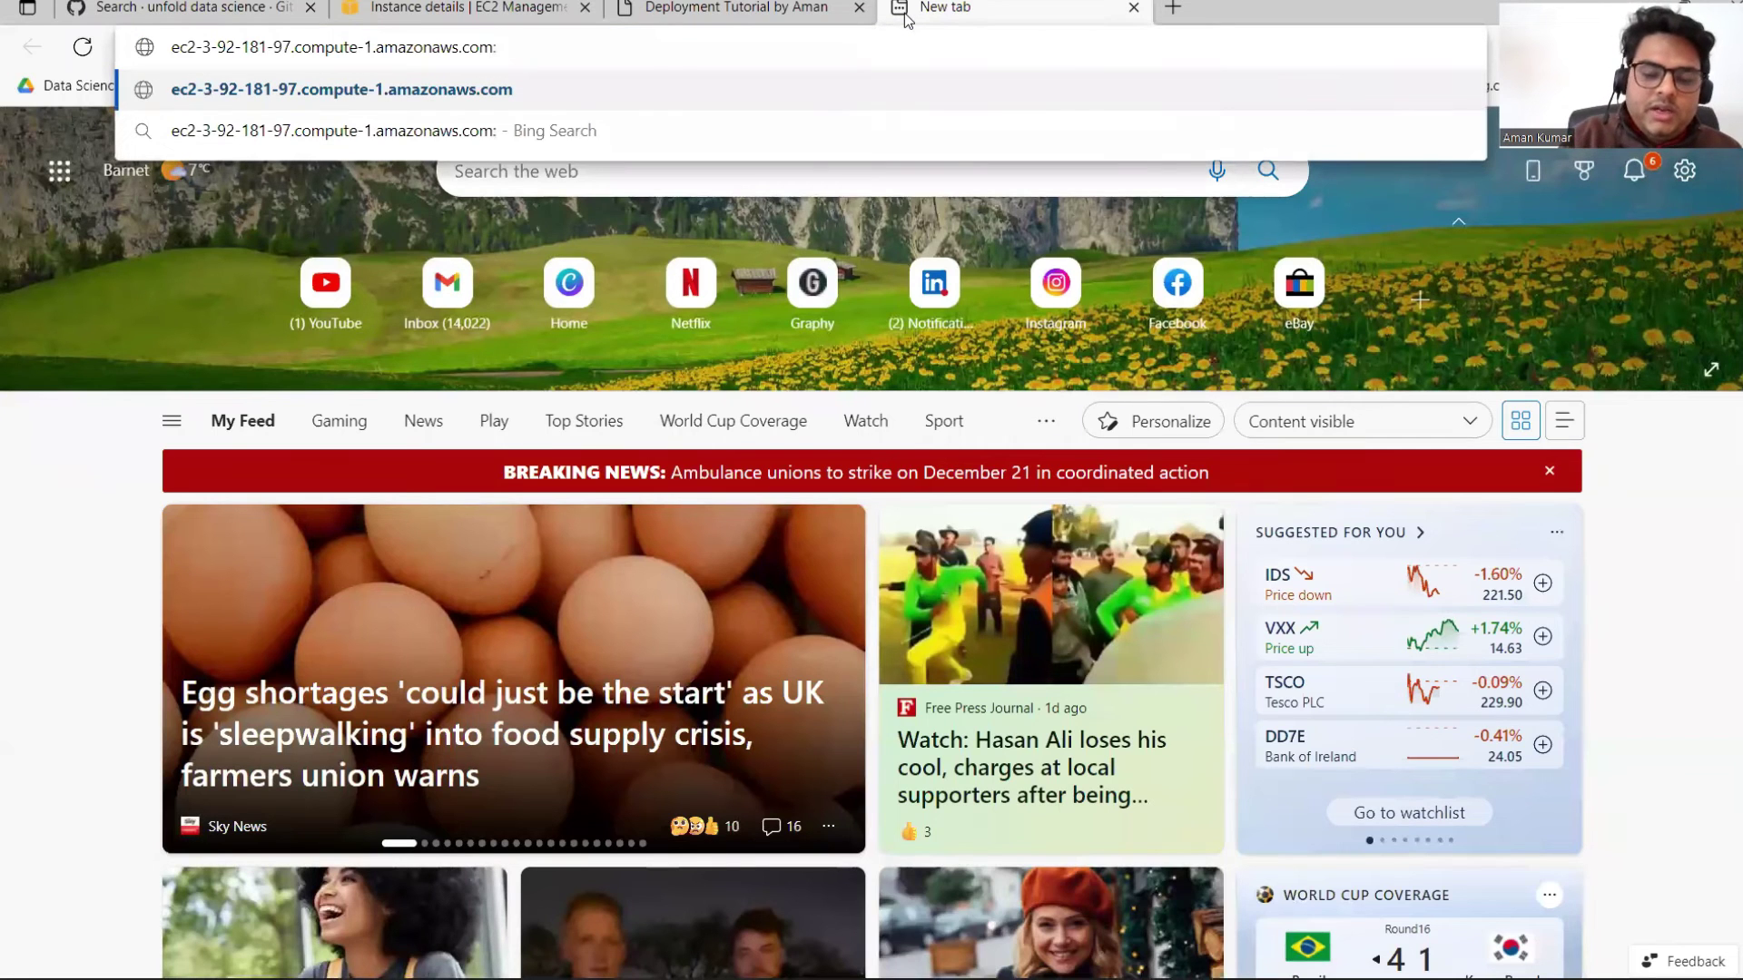
text(8080)
key(Return)
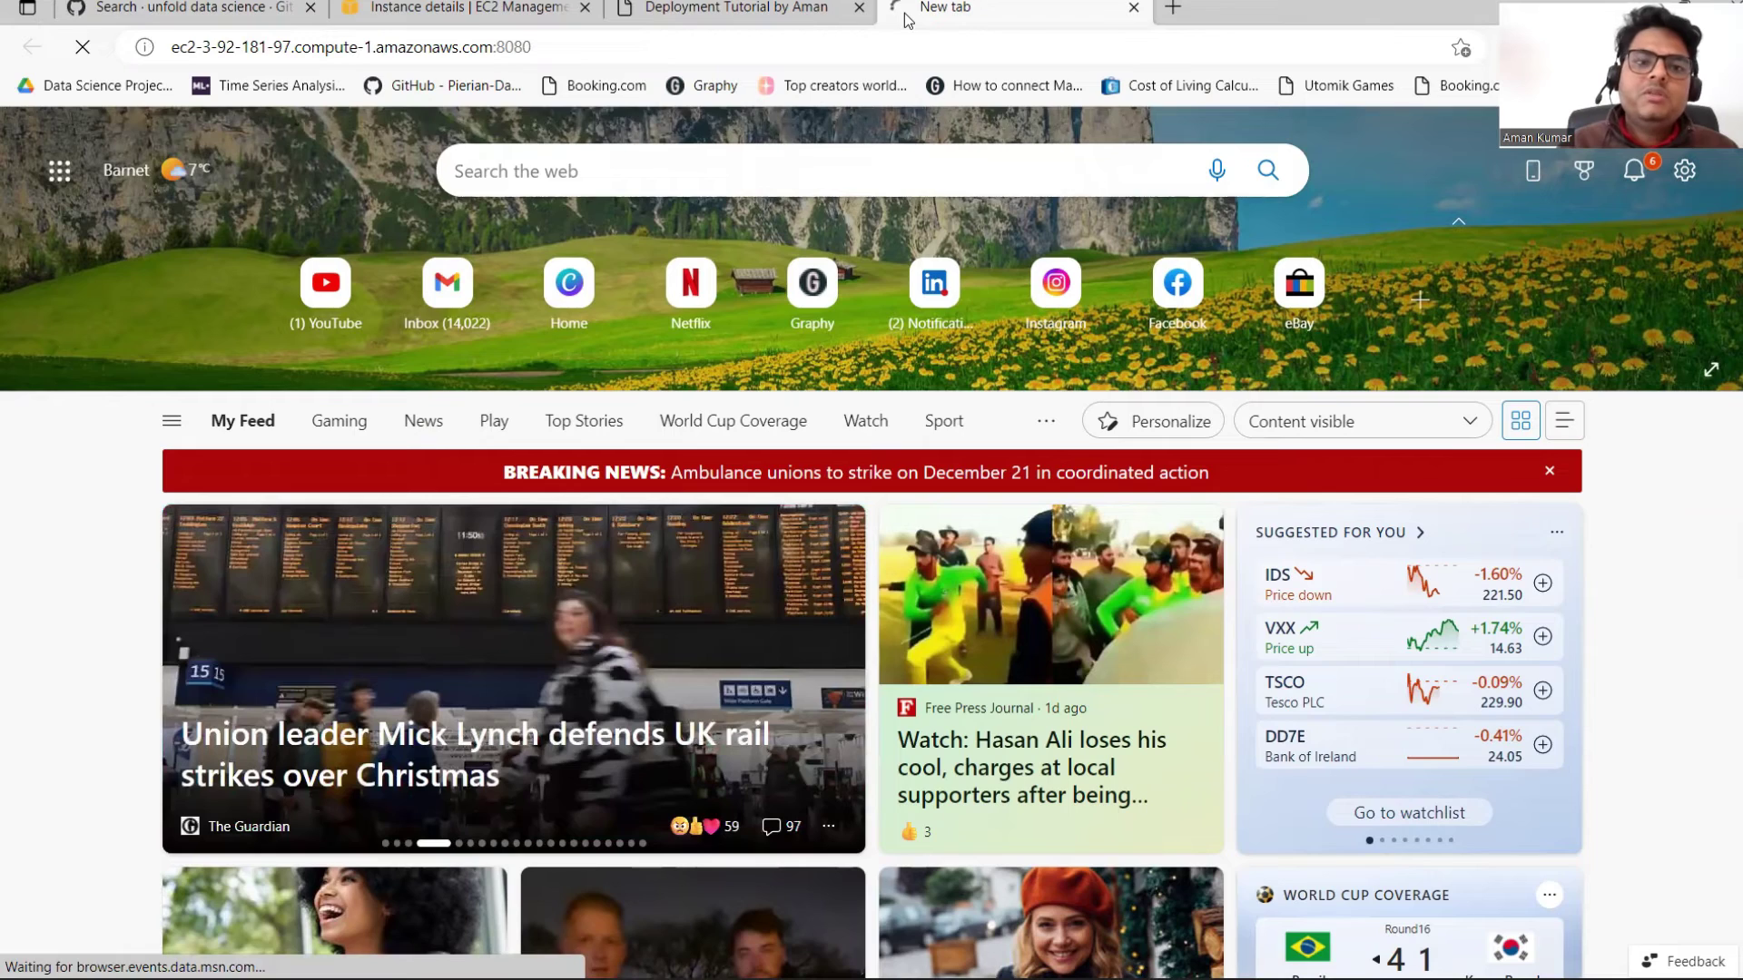
key(ctrl+2)
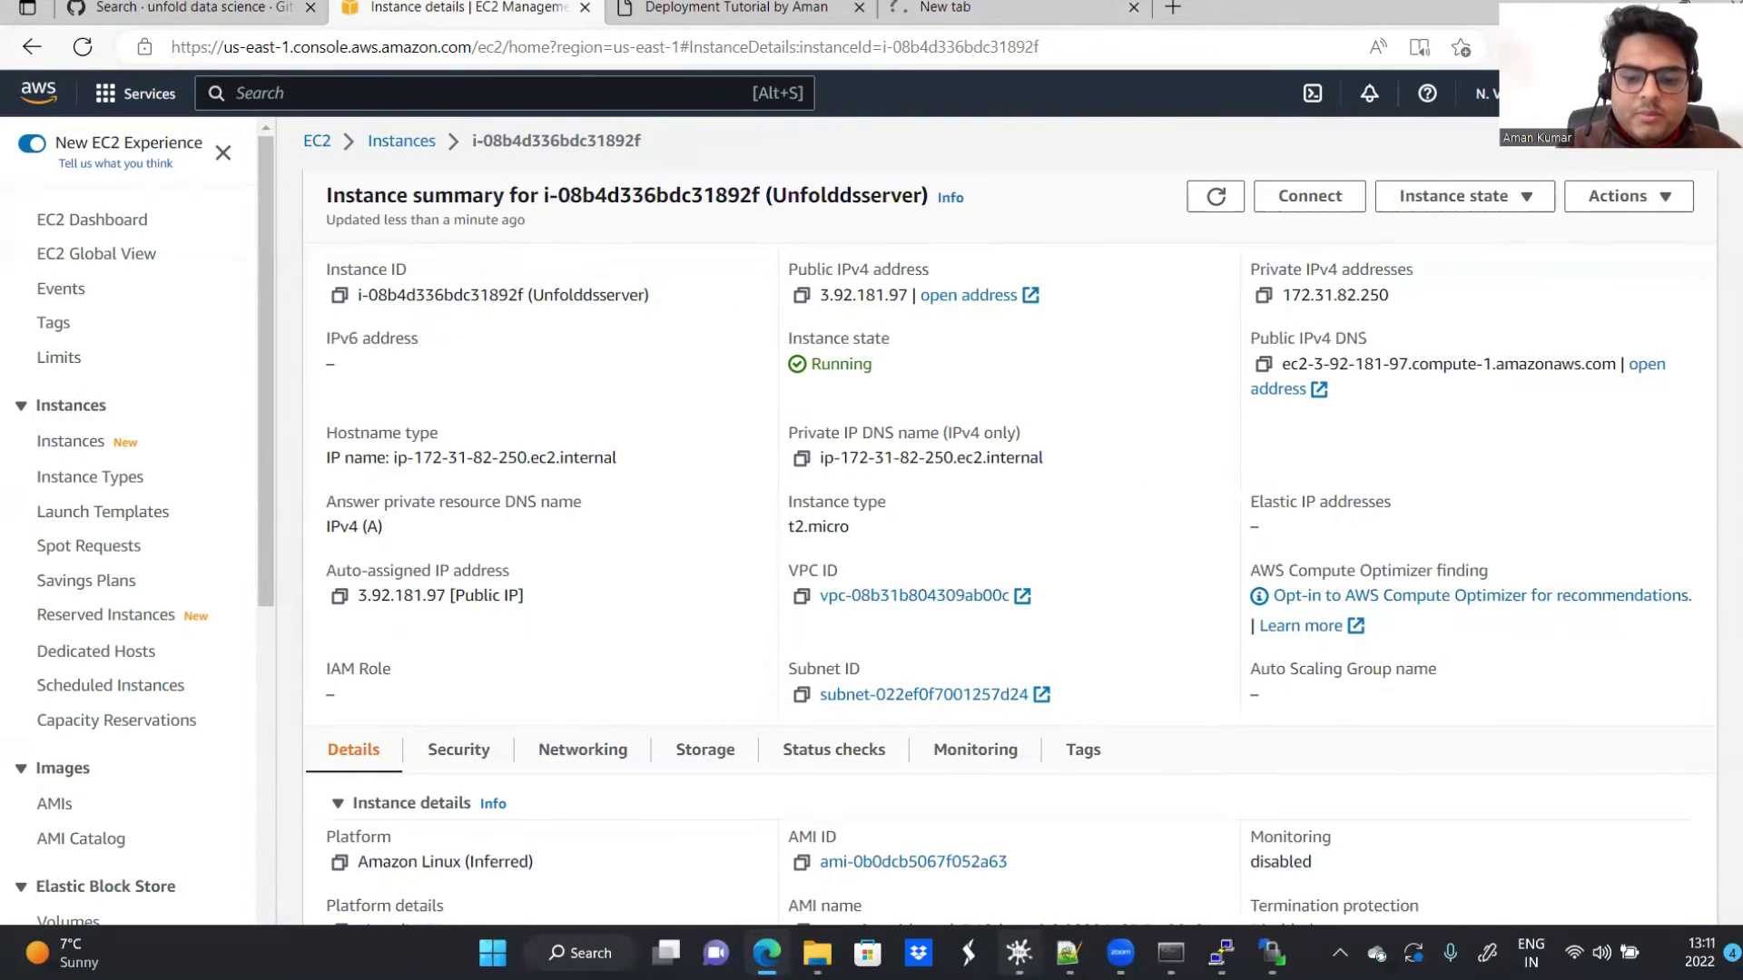
Step: In app.py, uncomment app.run(host='0.0.0.0',port=8080), comment out app.run(debug=True), and save
click(1019, 953)
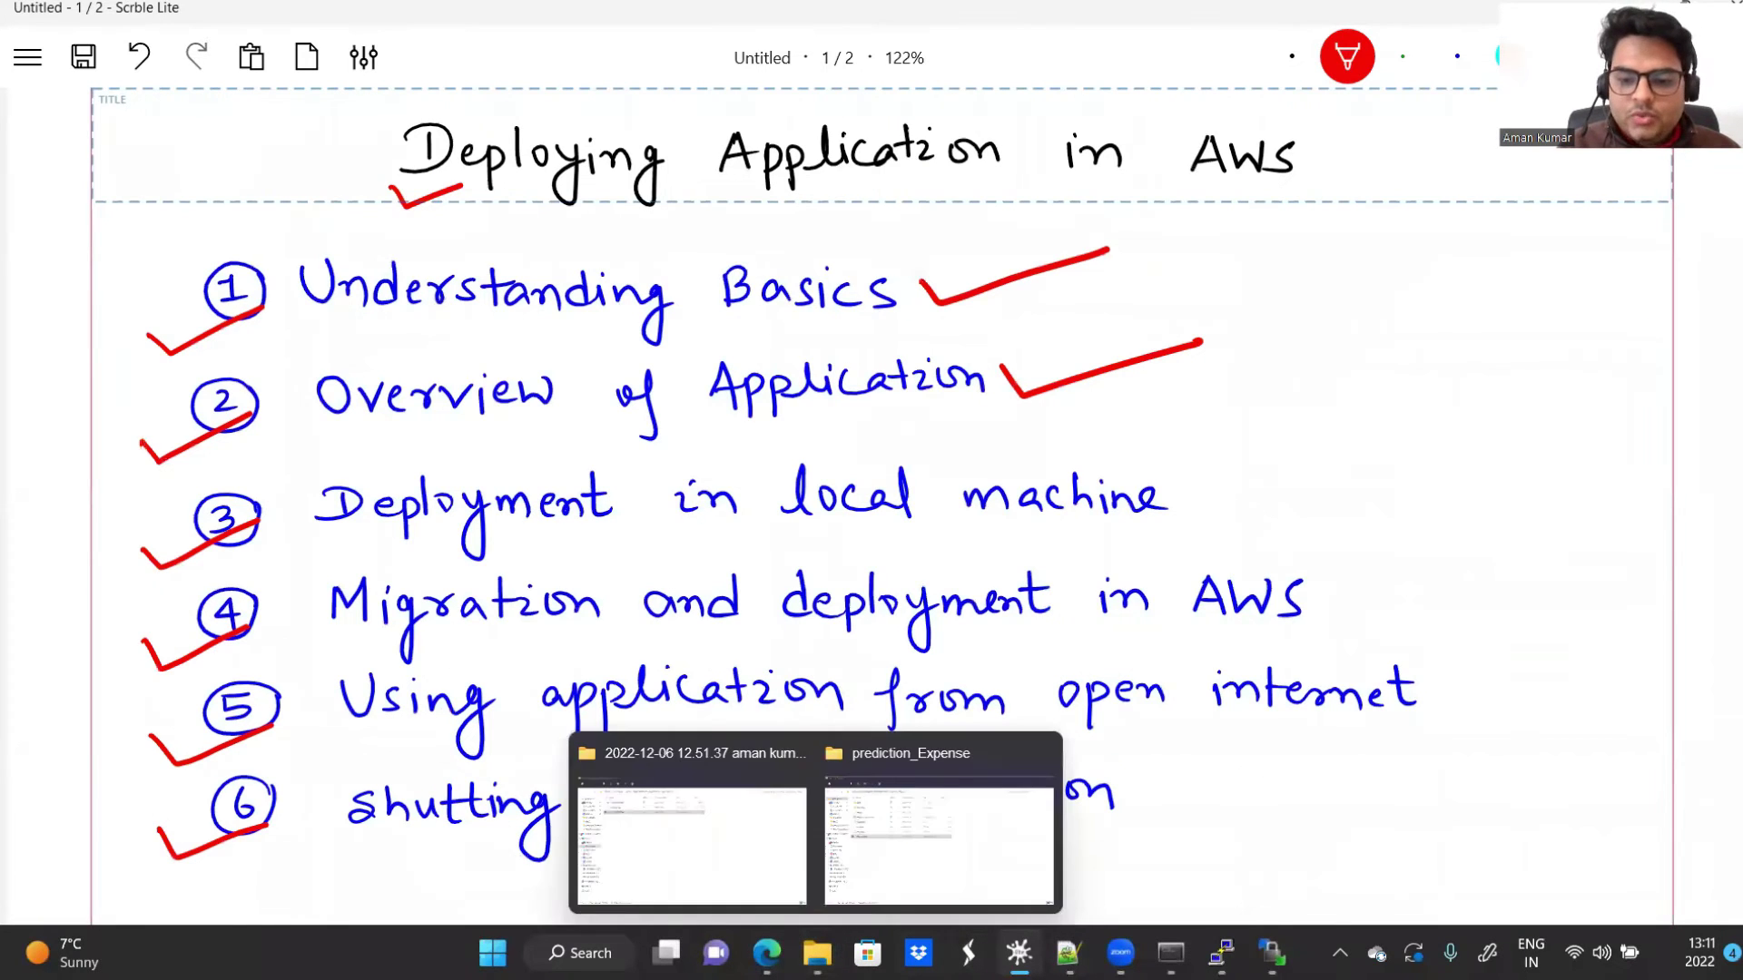
click(1067, 953)
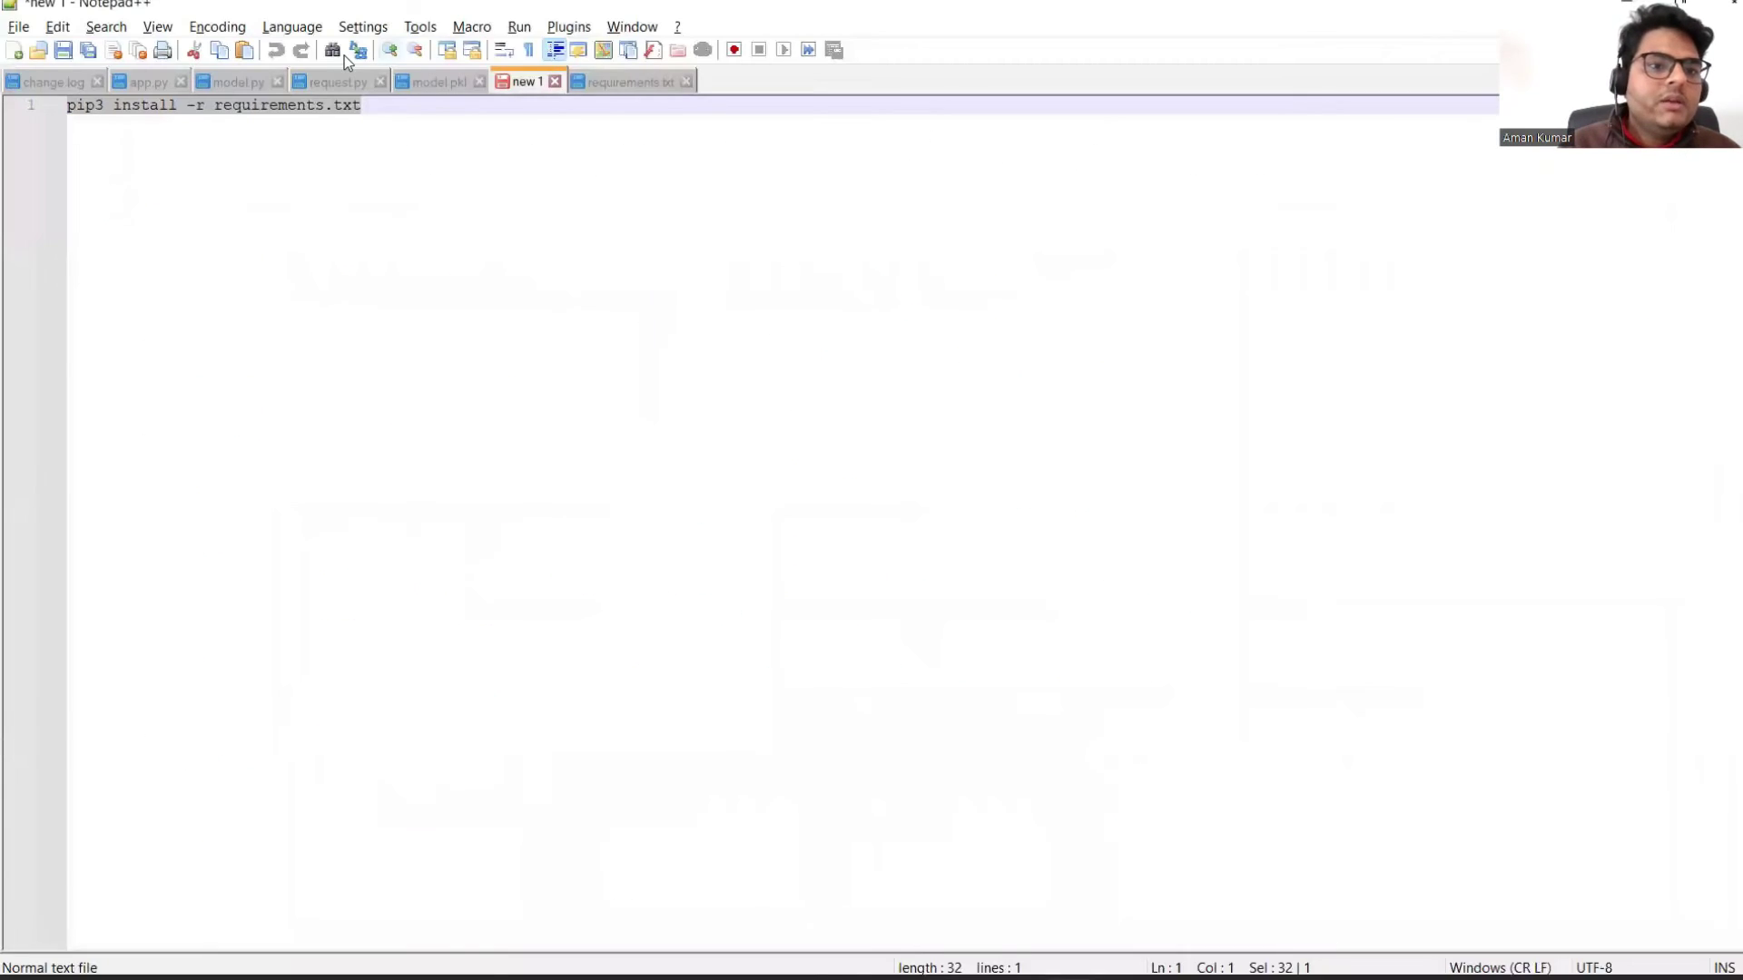
key(ctrl+Tab)
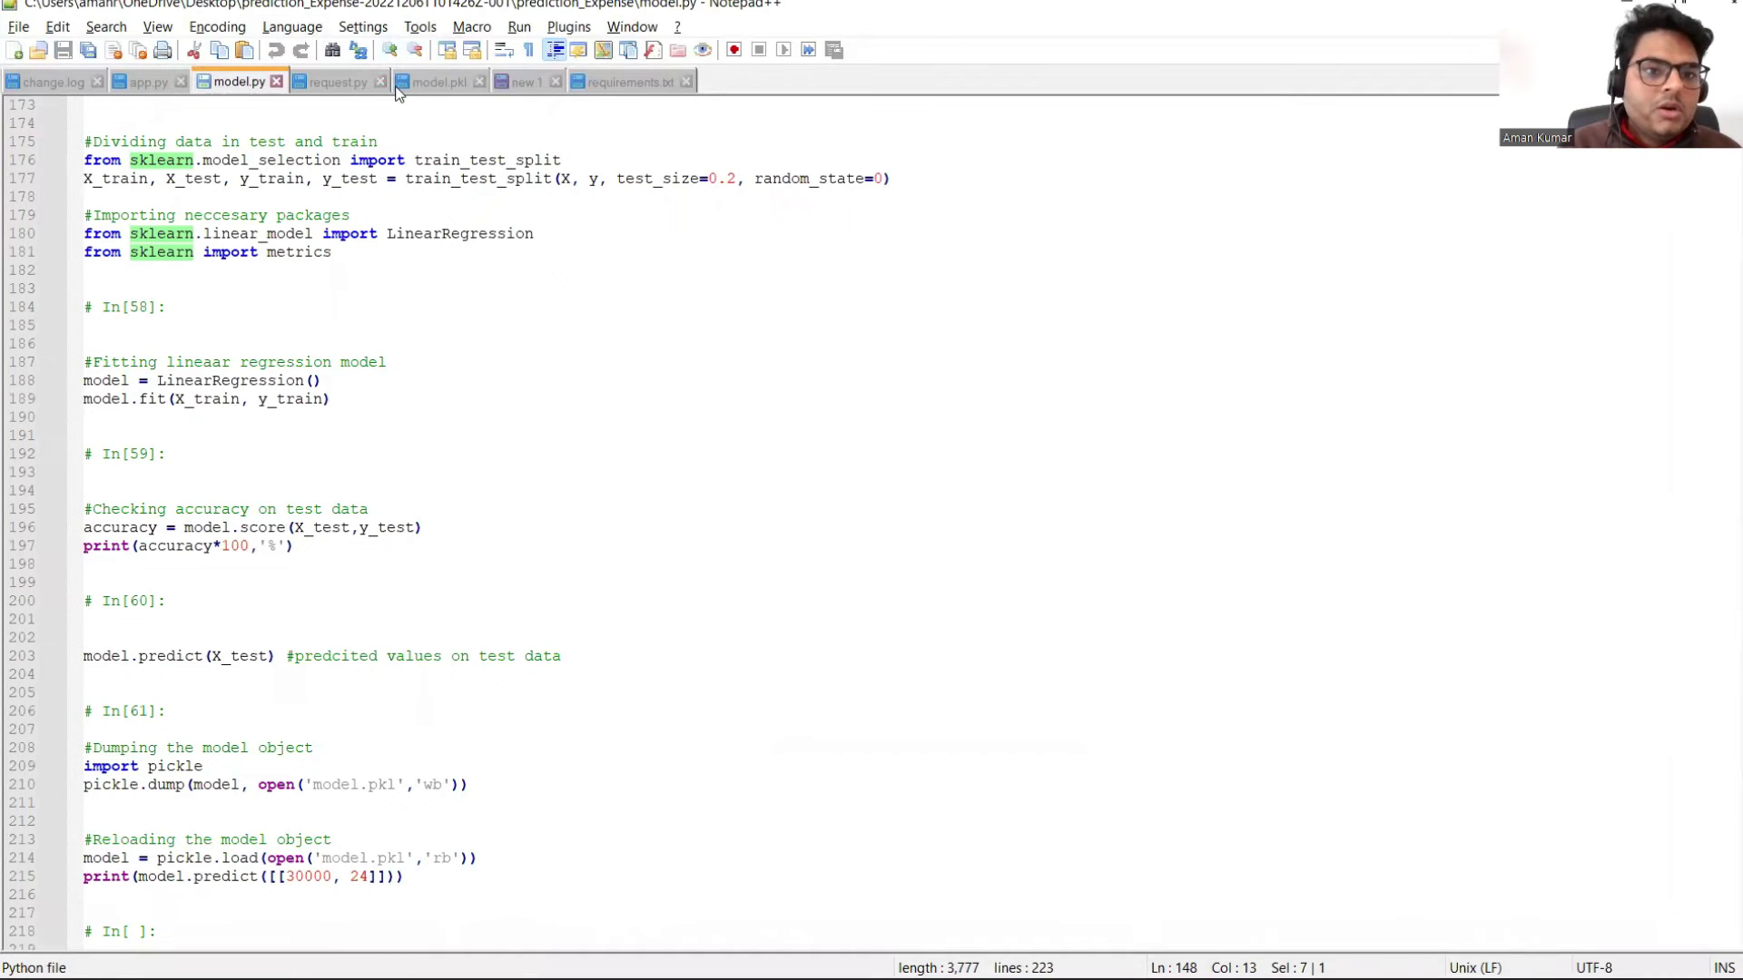
click(132, 74)
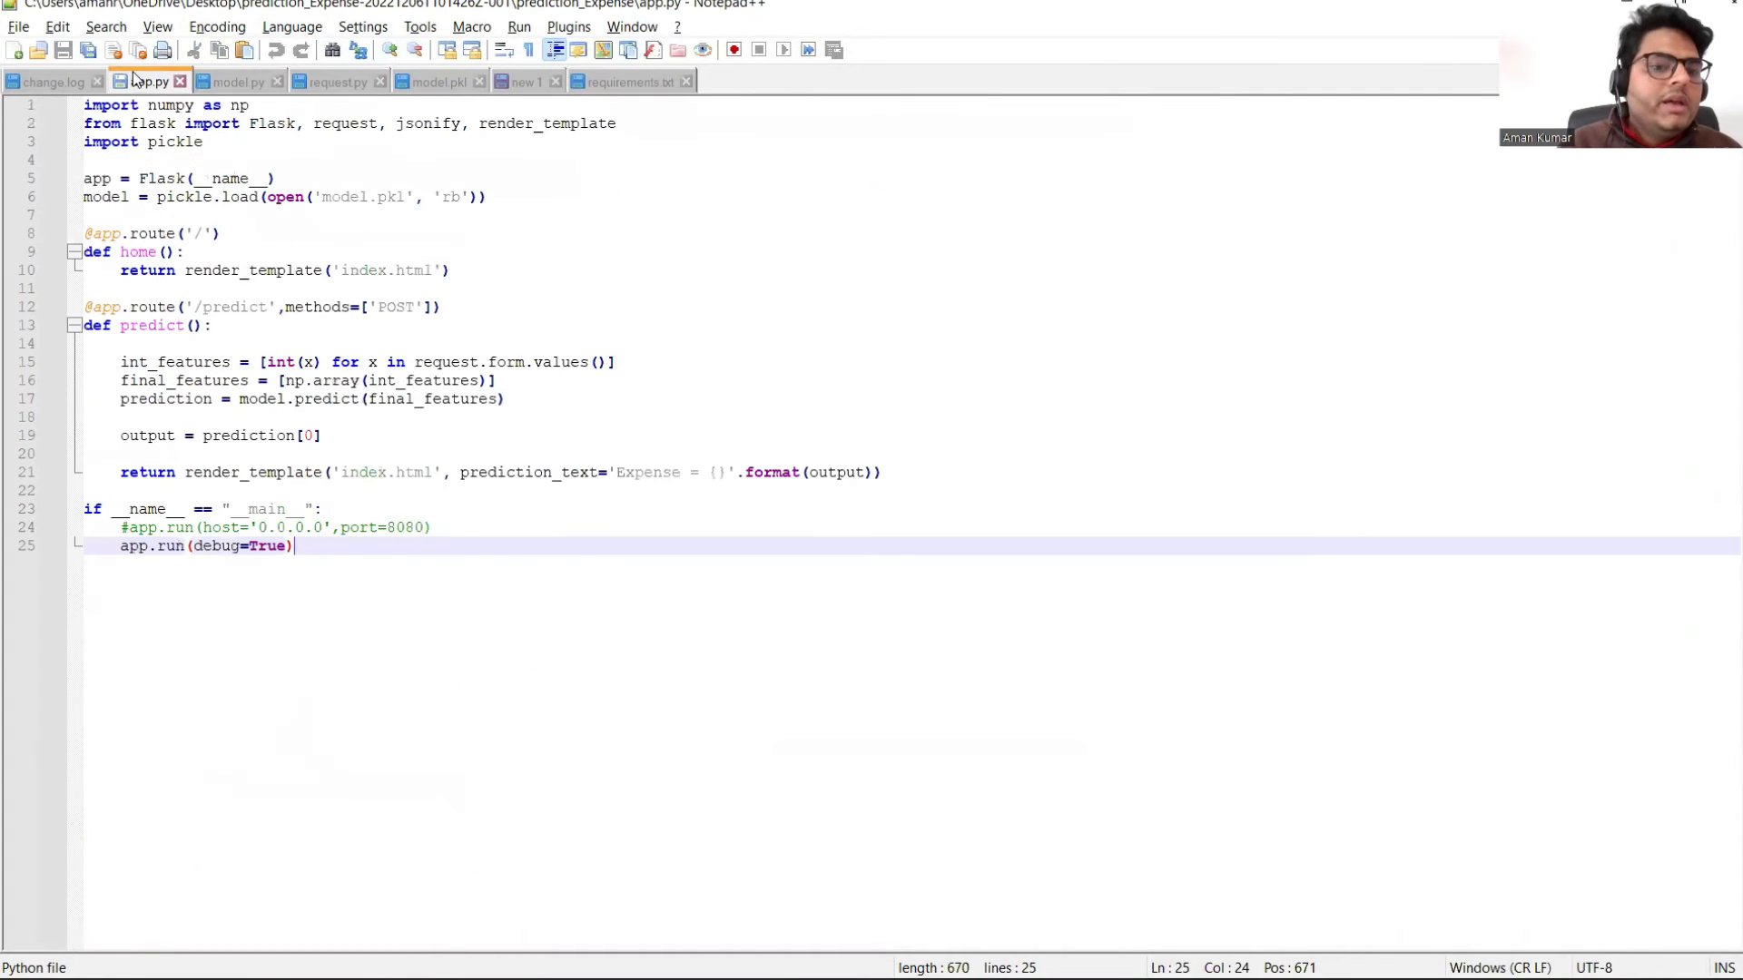
click(130, 530)
key(BackSpace)
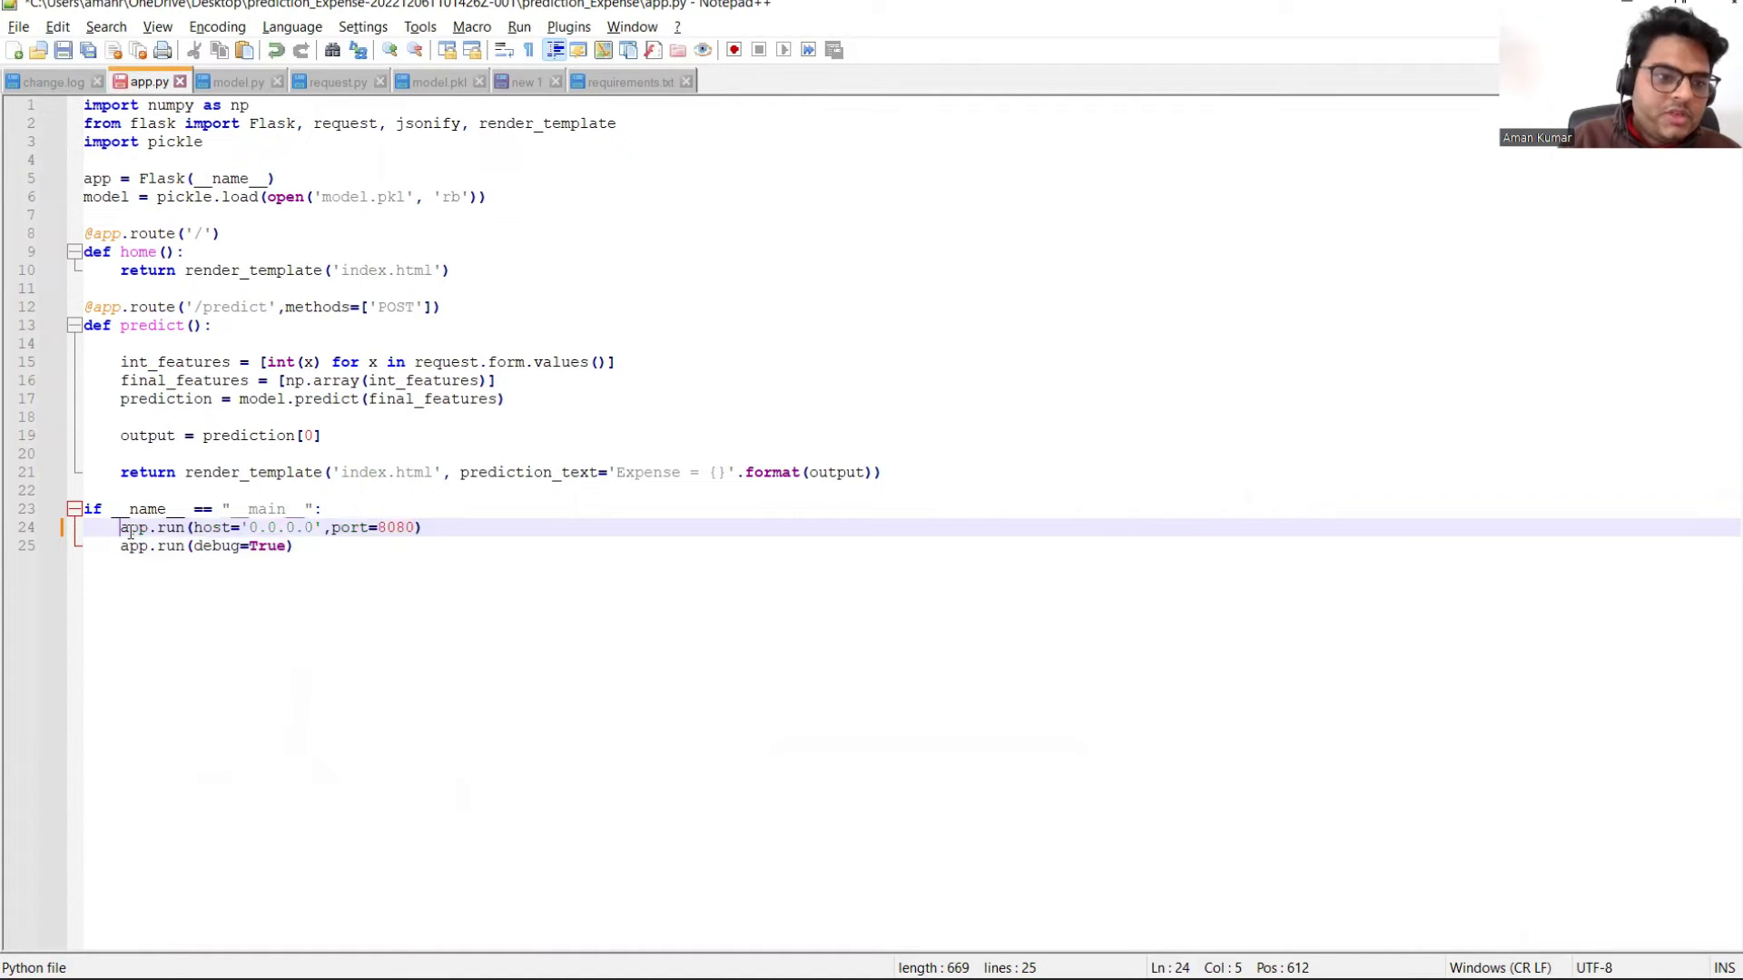
click(119, 546)
text(#)
key(ctrl+s)
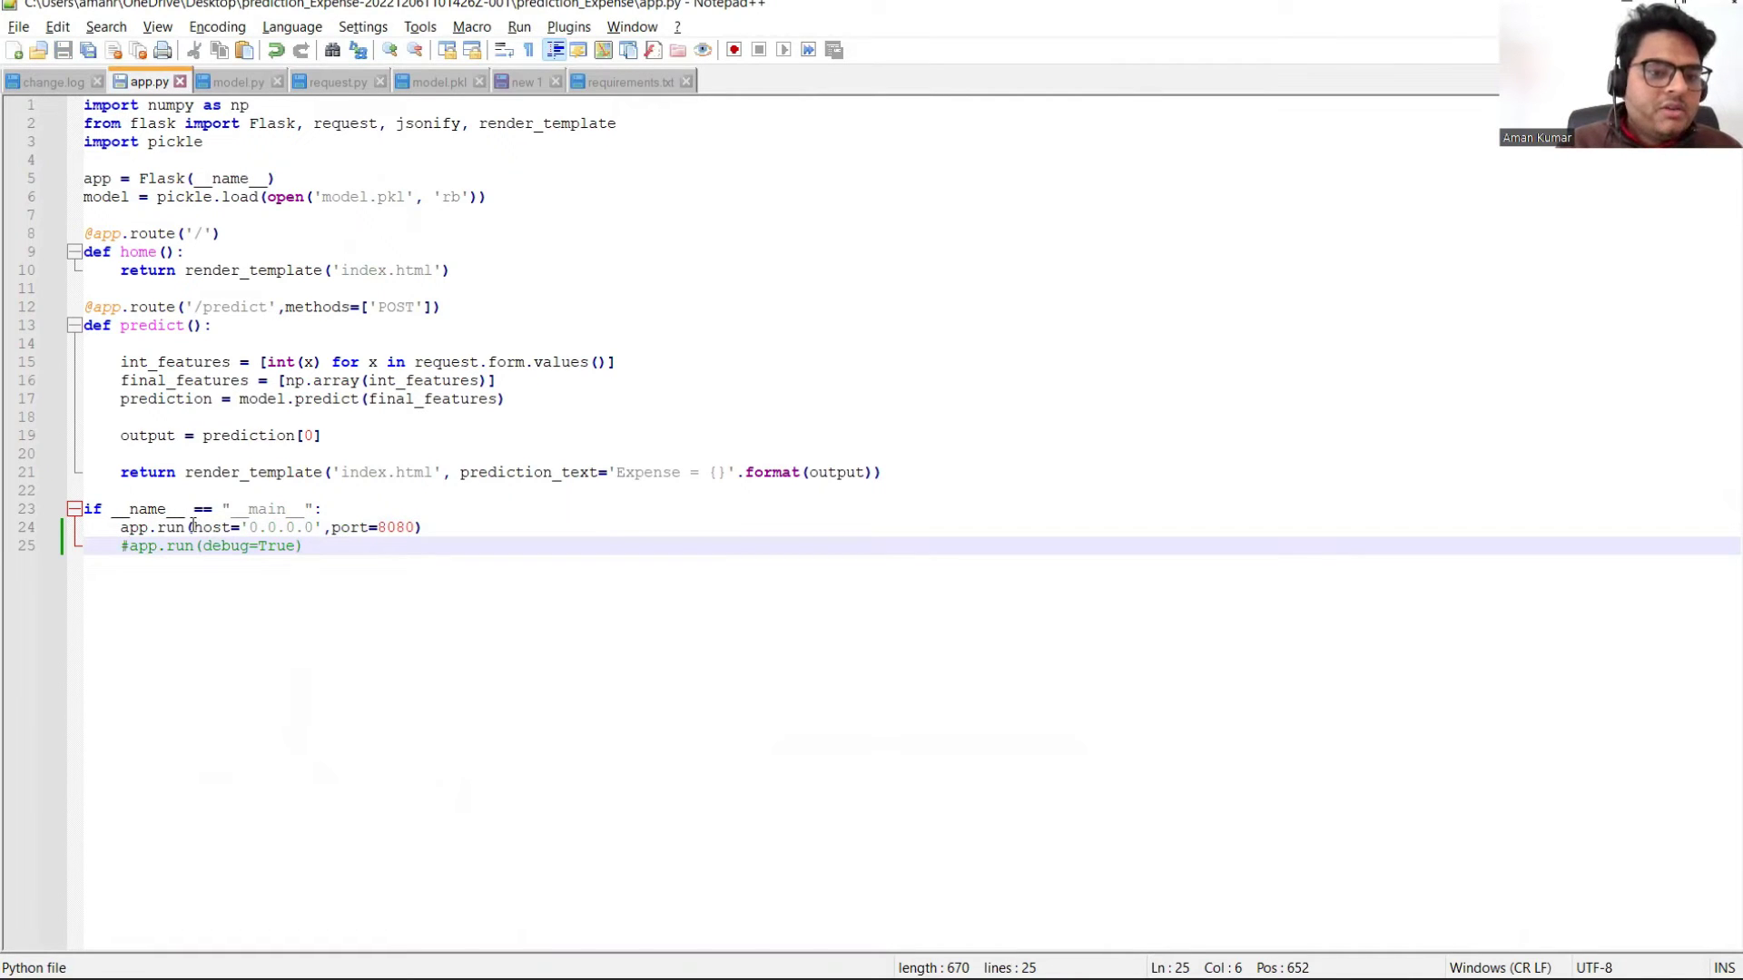
Step: Highlight the host='0.0.0.0' setting on line 24 to point it out
drag(192, 526, 417, 531)
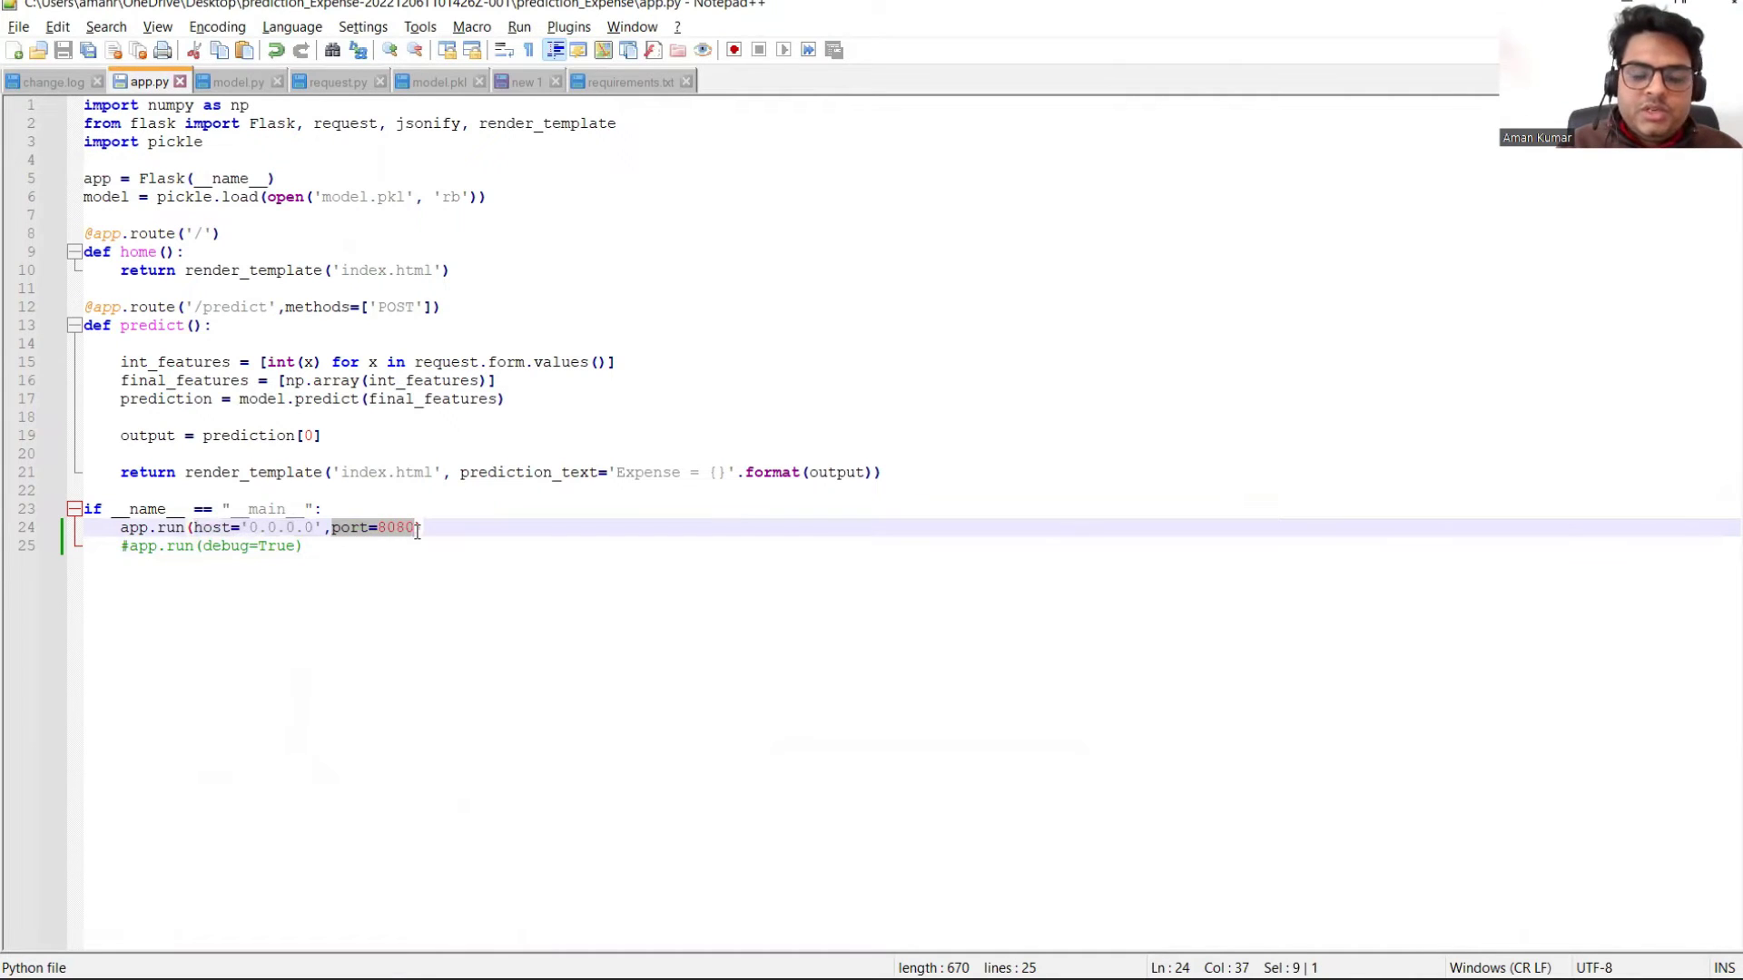
click(481, 540)
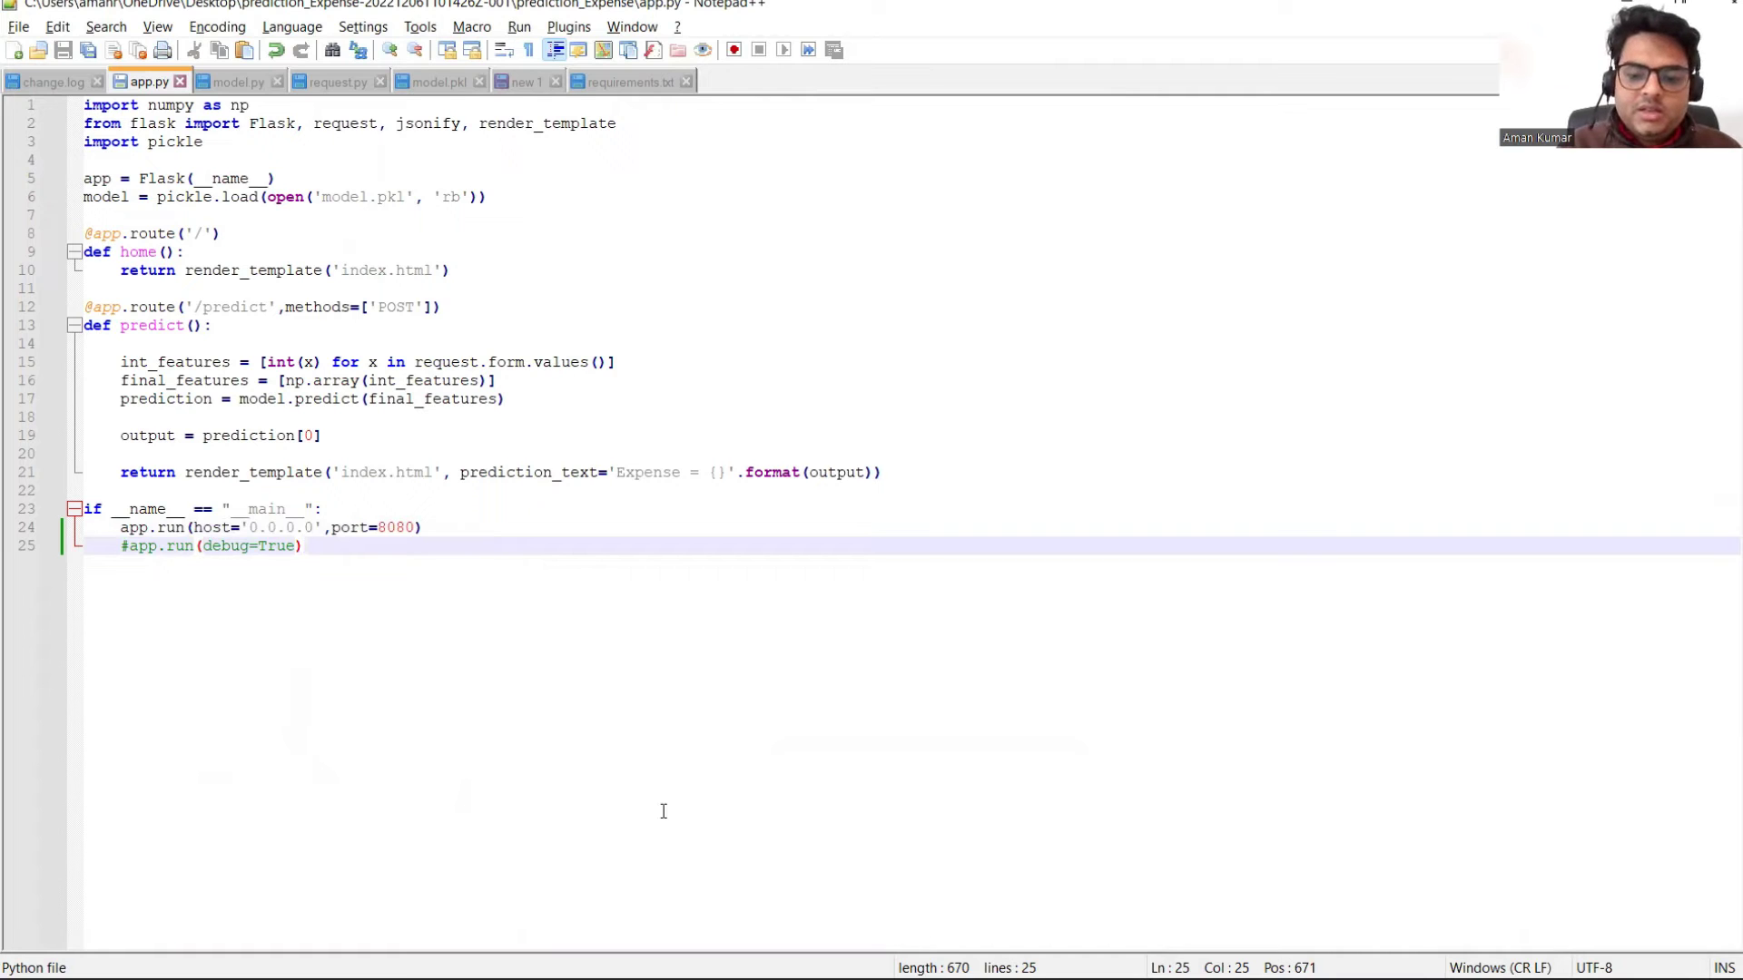
mouse_move(1171, 971)
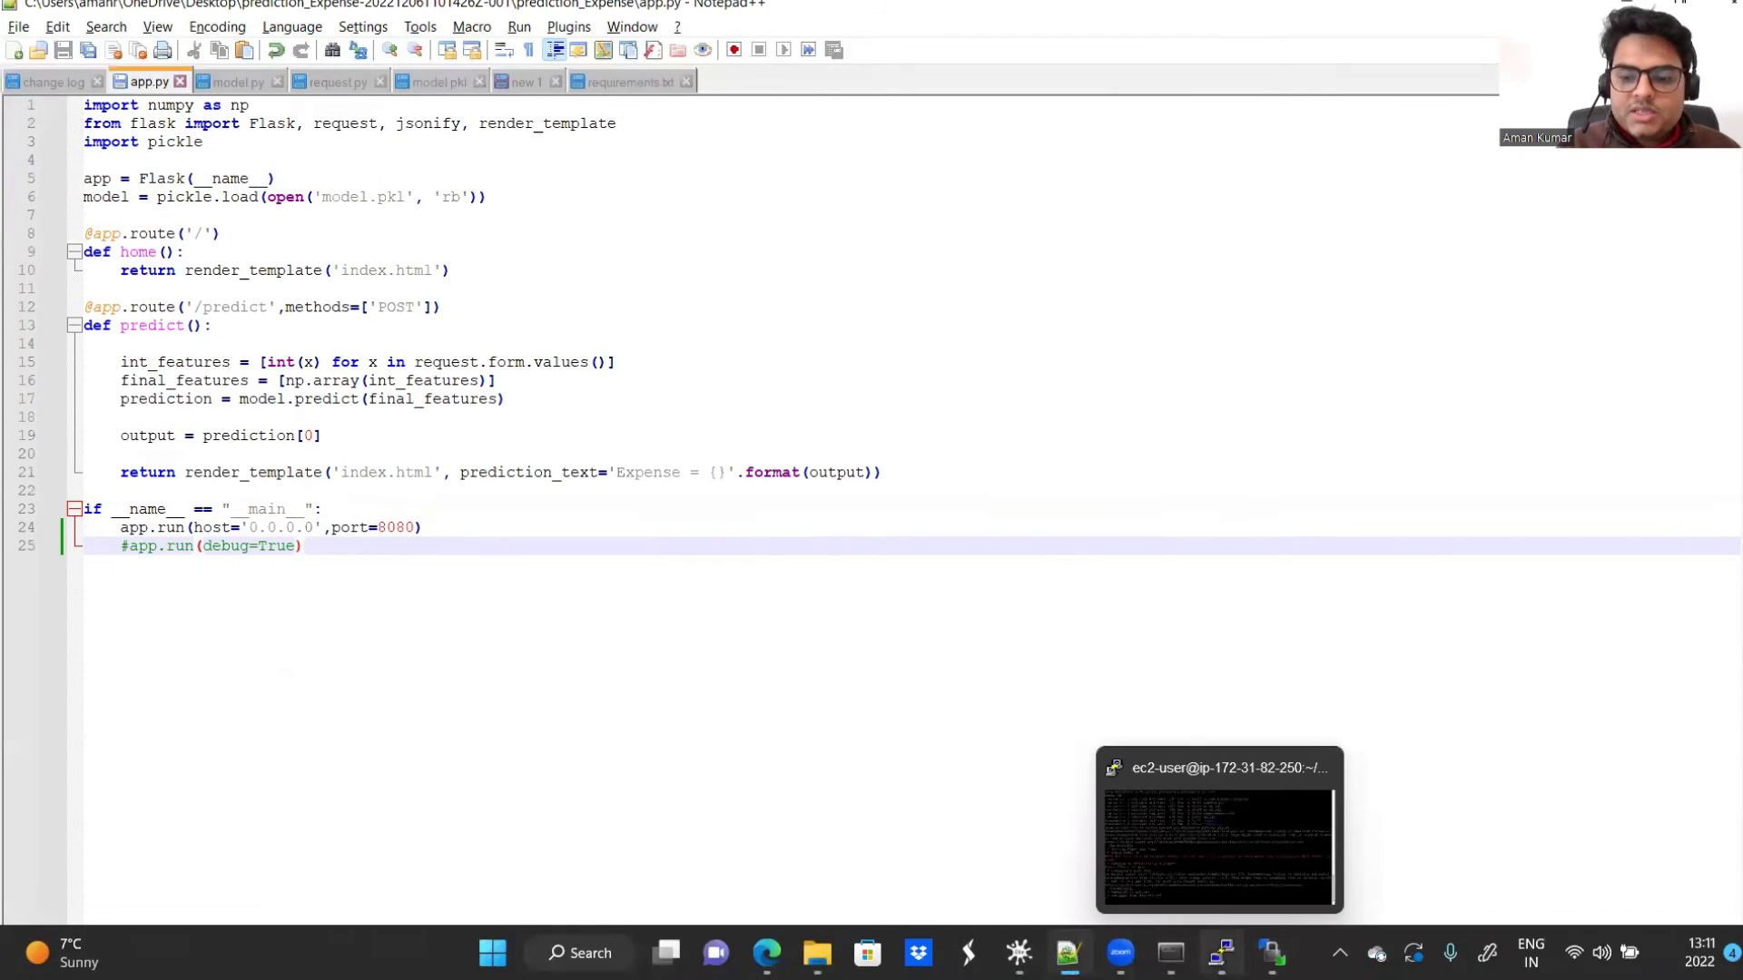
click(1221, 953)
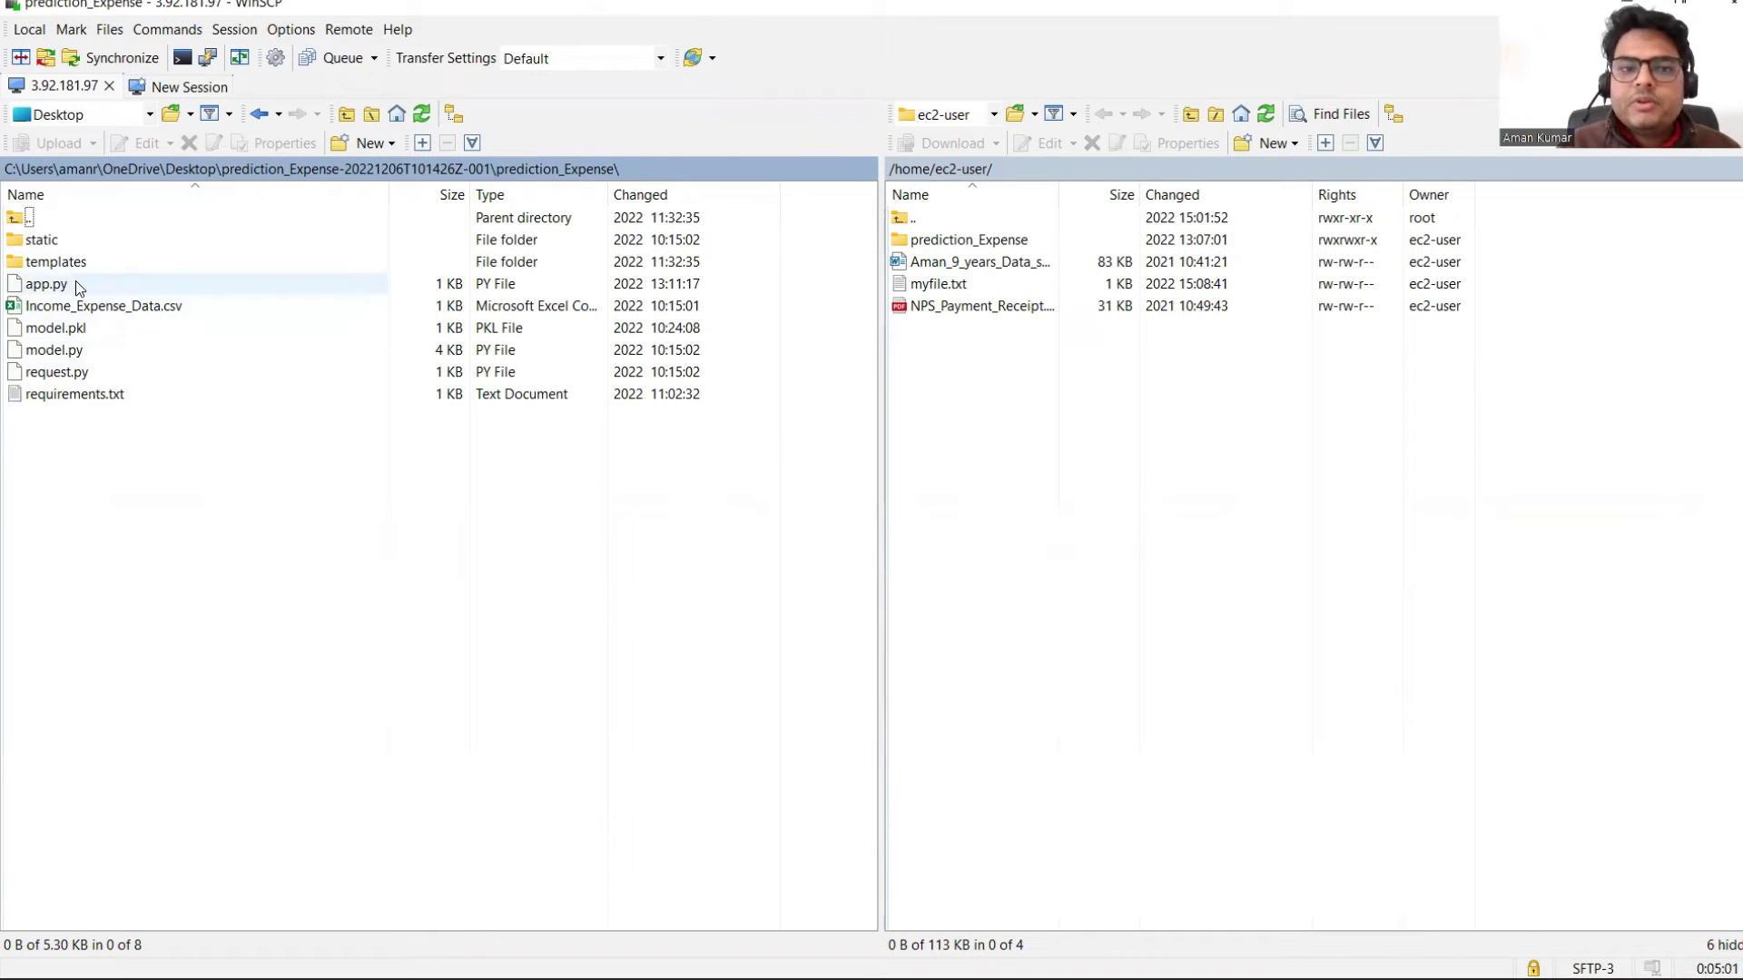
Step: Drag the local app.py onto the remote /home/ec2-user pane to upload it
drag(74, 281, 1269, 574)
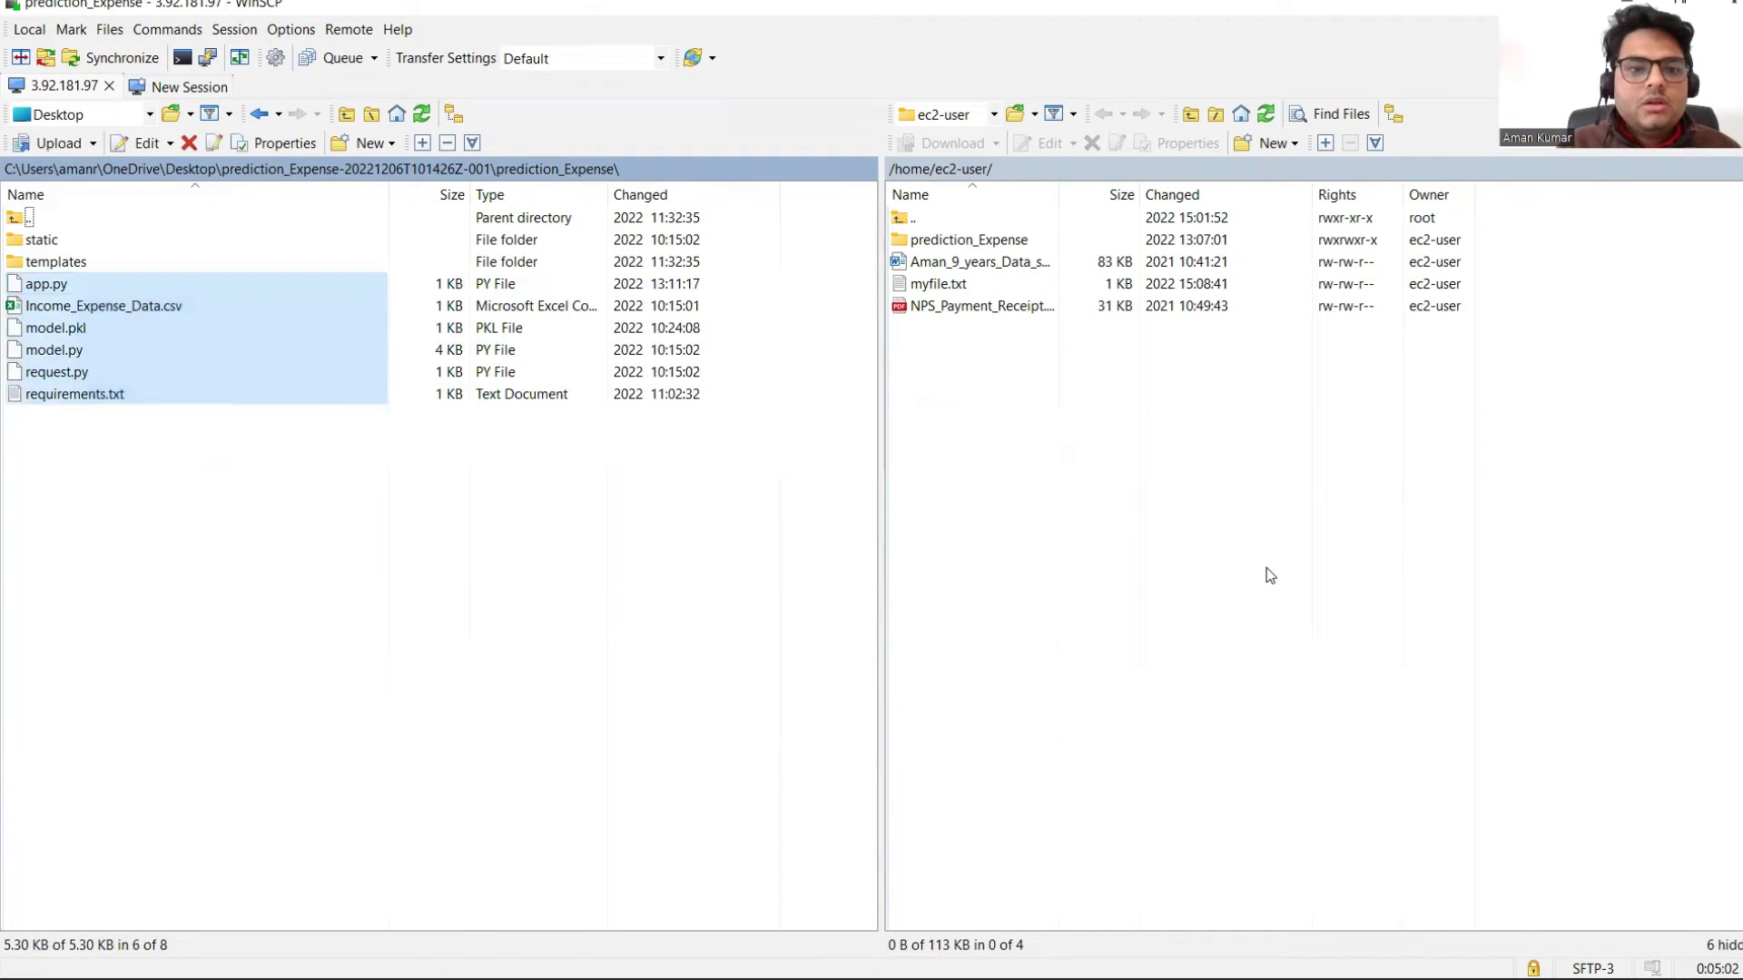
click(502, 682)
drag(55, 284, 1312, 518)
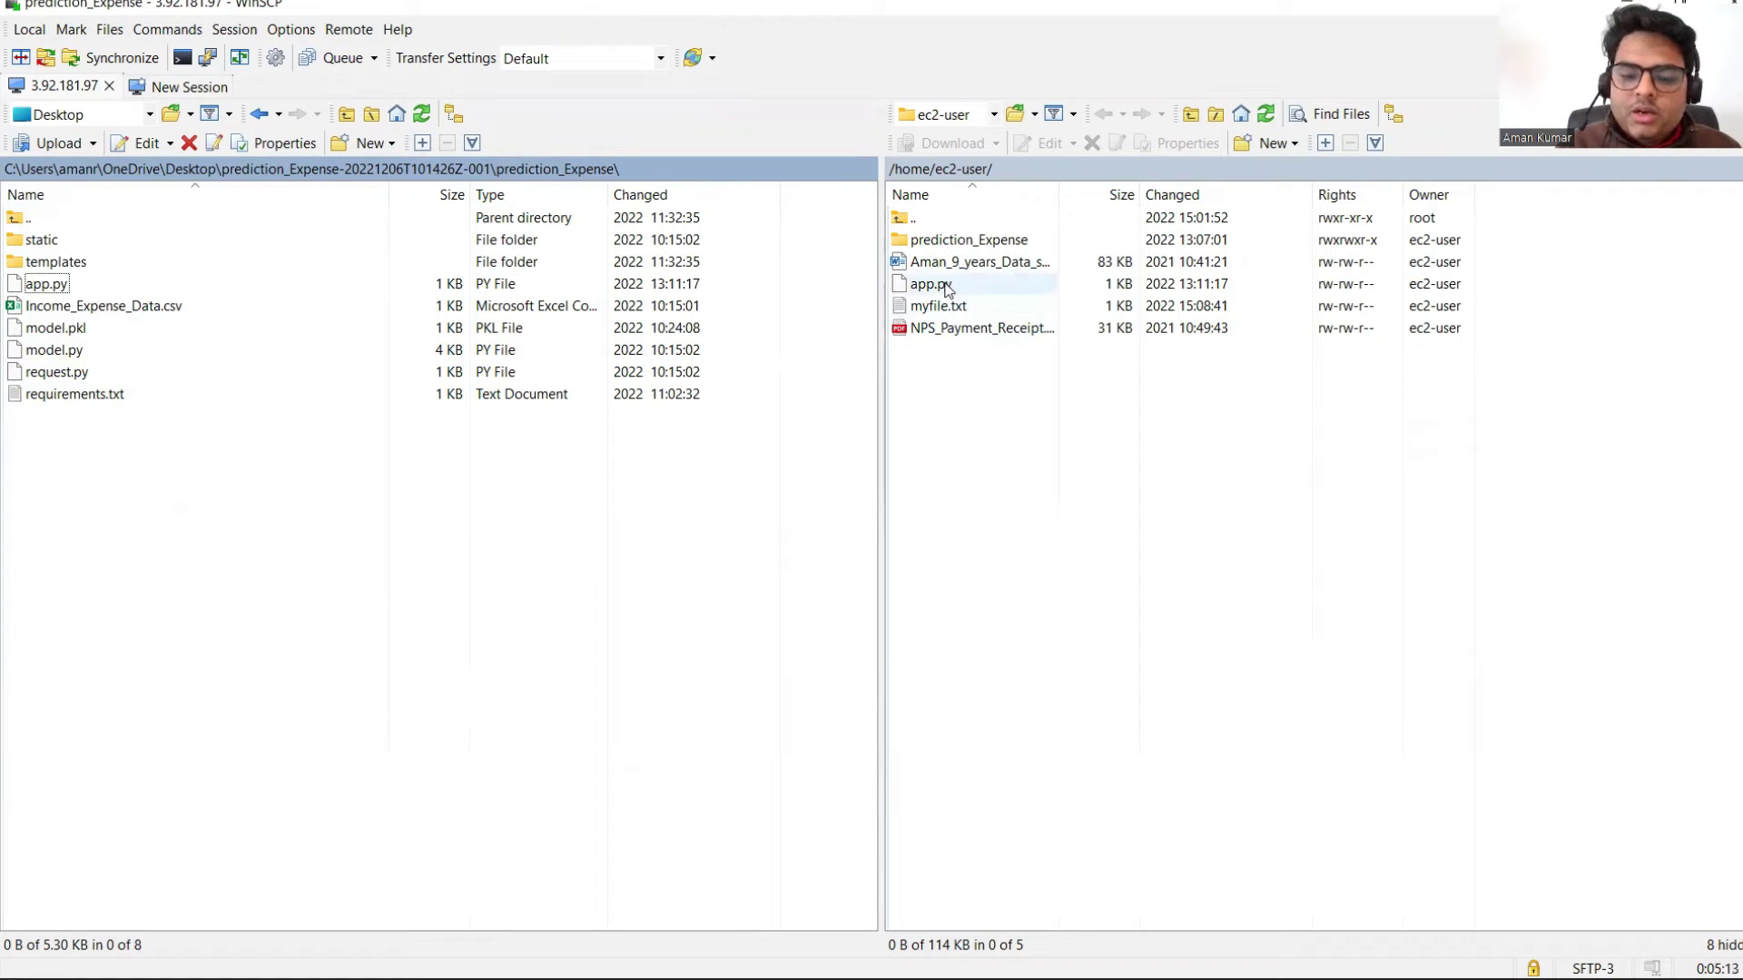
mouse_move(1221, 953)
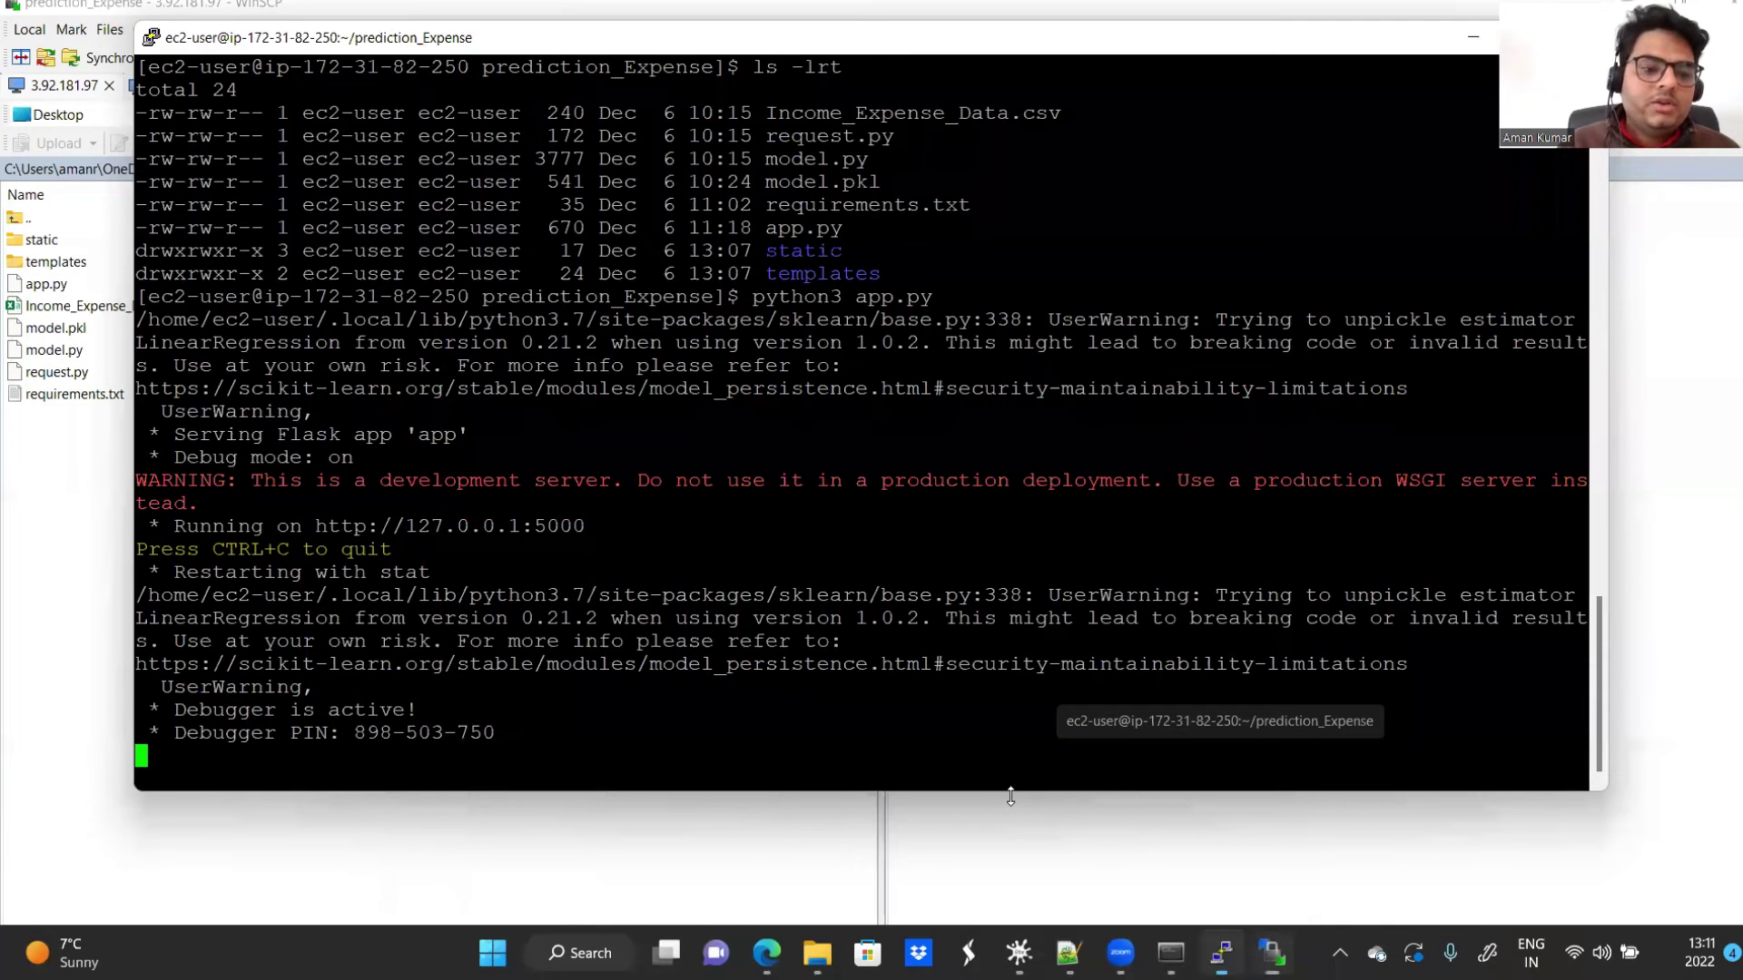
Step: Stop the Flask server with Ctrl+C, clear the screen, and list files with ls -lrt
key(ctrl+c)
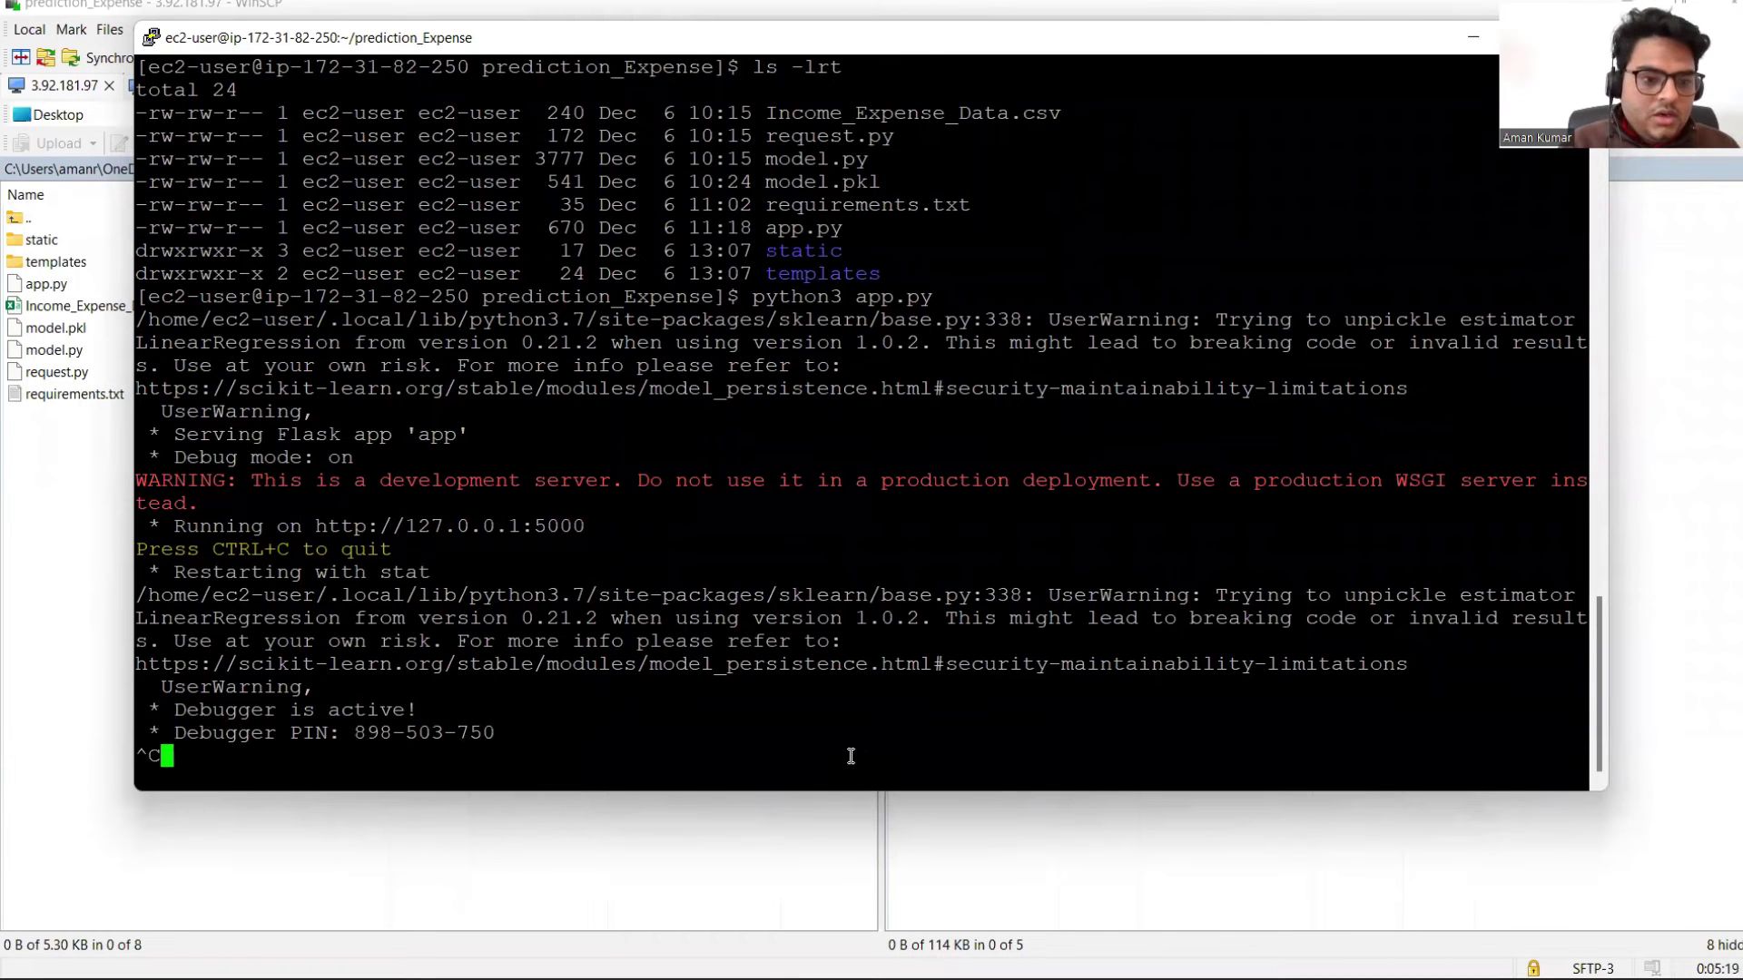
key(Return)
key(Return)
key(Return)
text(l)
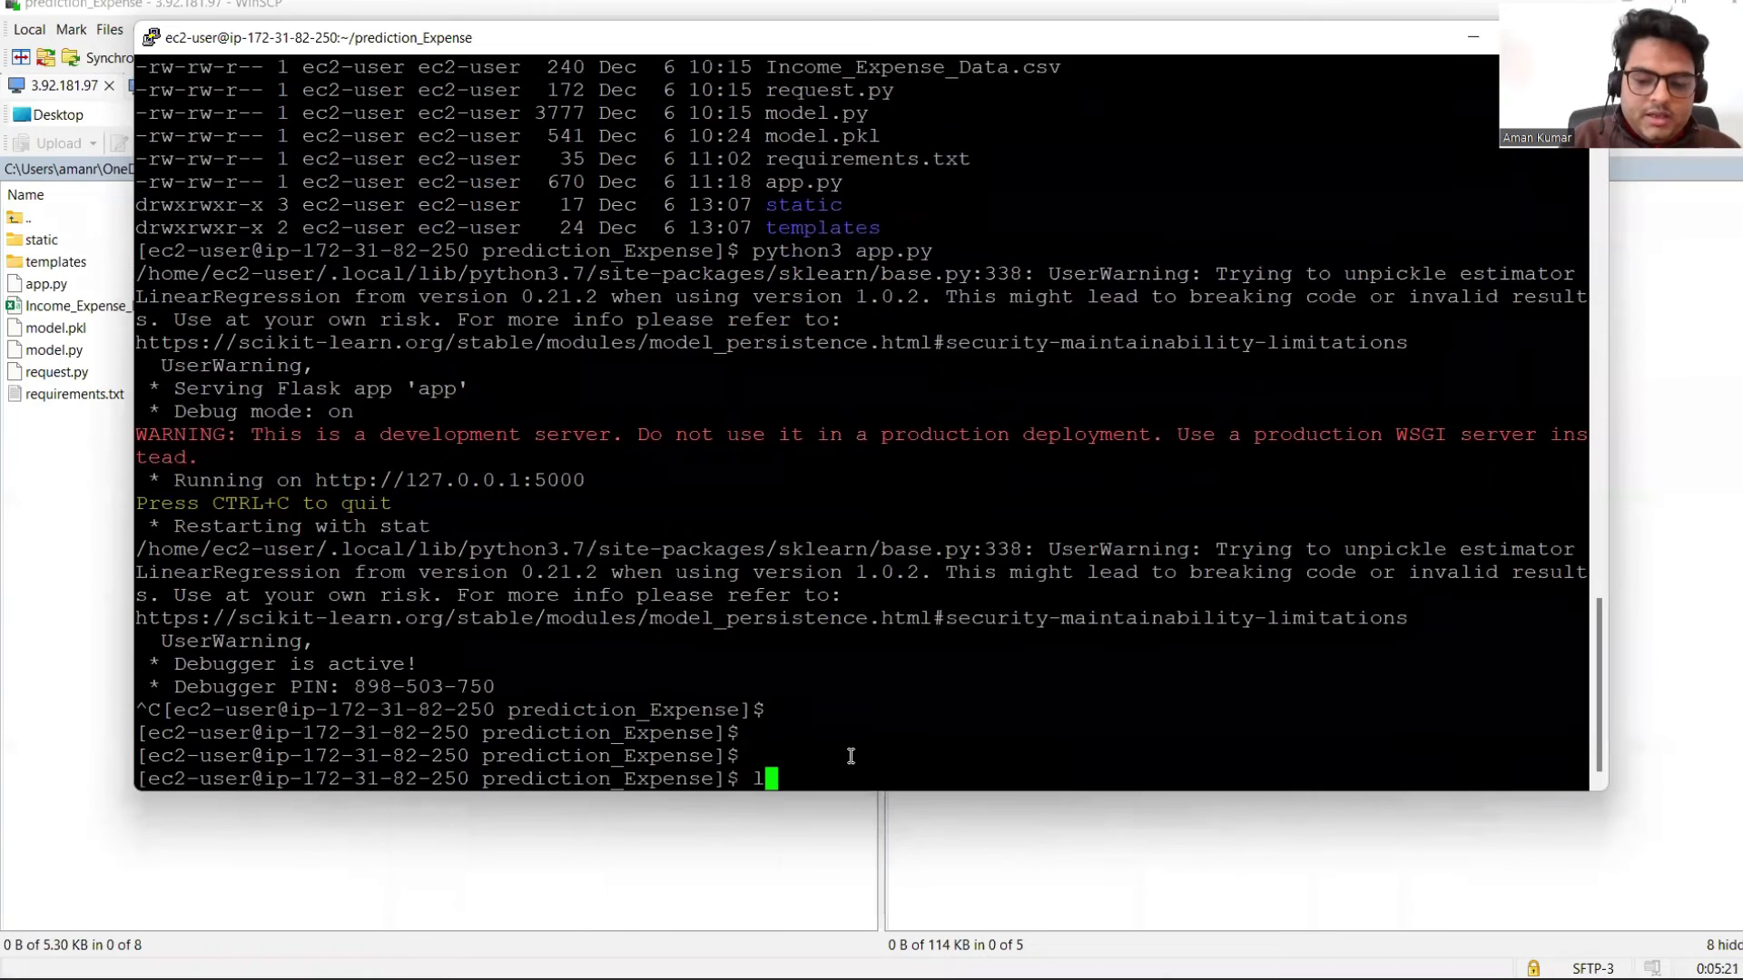
text(s)
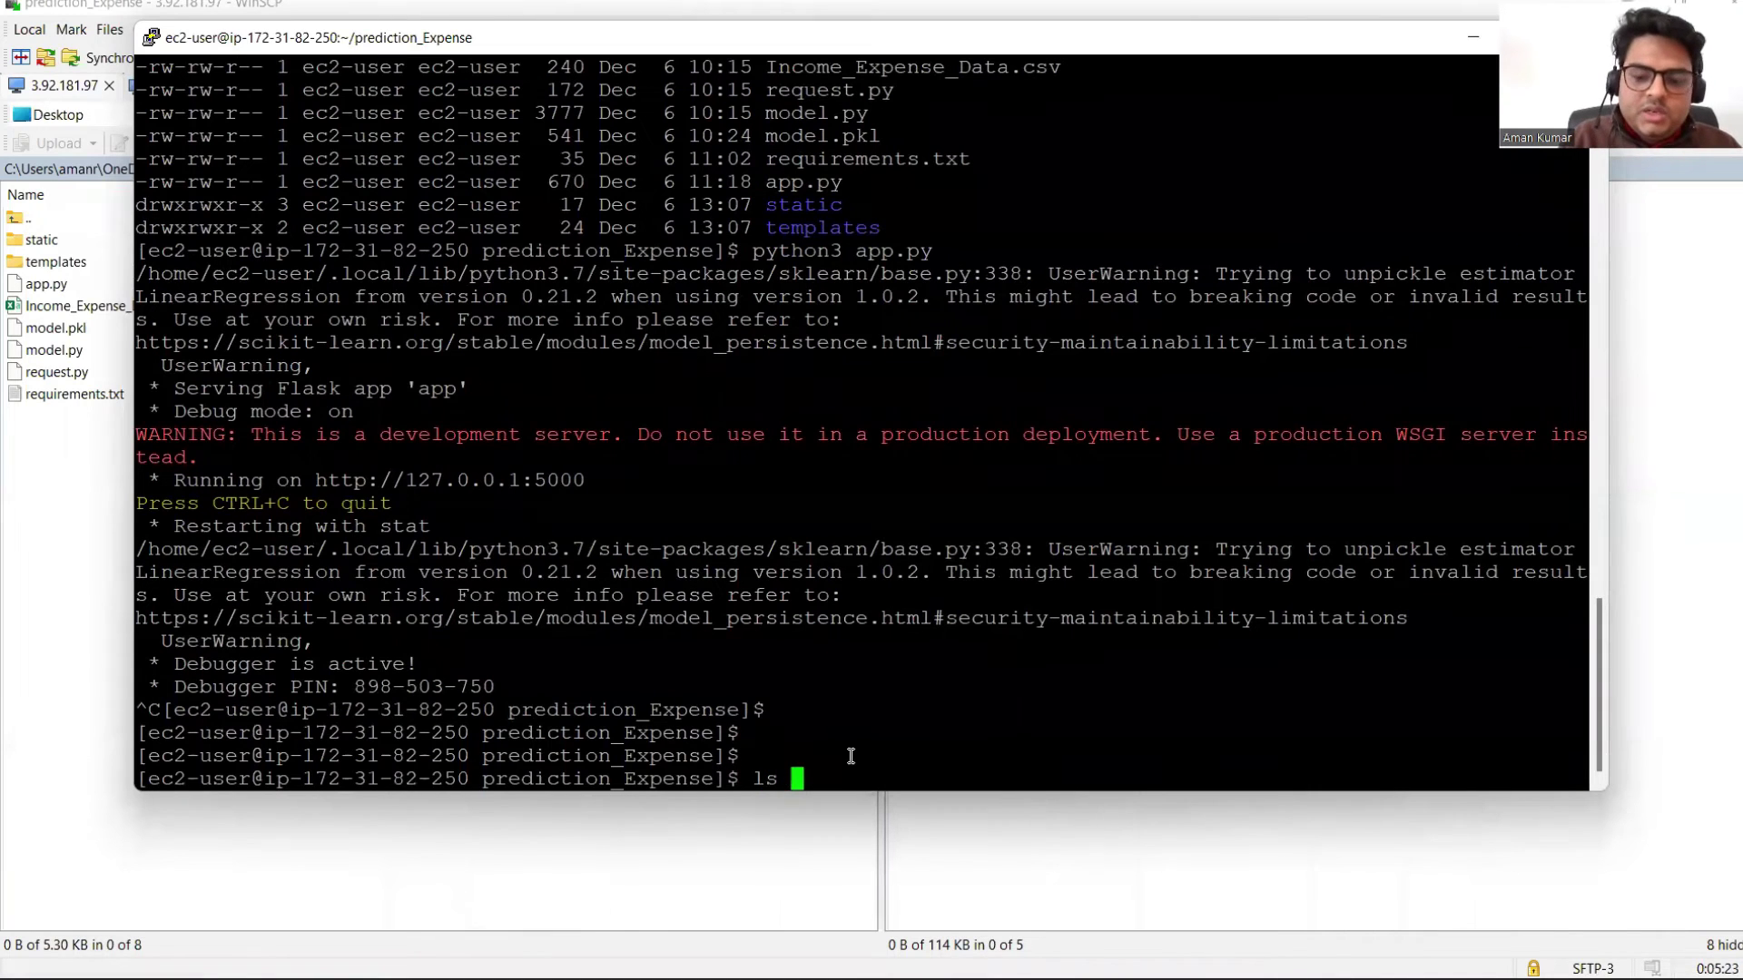
key(BackSpace)
key(BackSpace)
key(BackSpace)
key(ctrl+l)
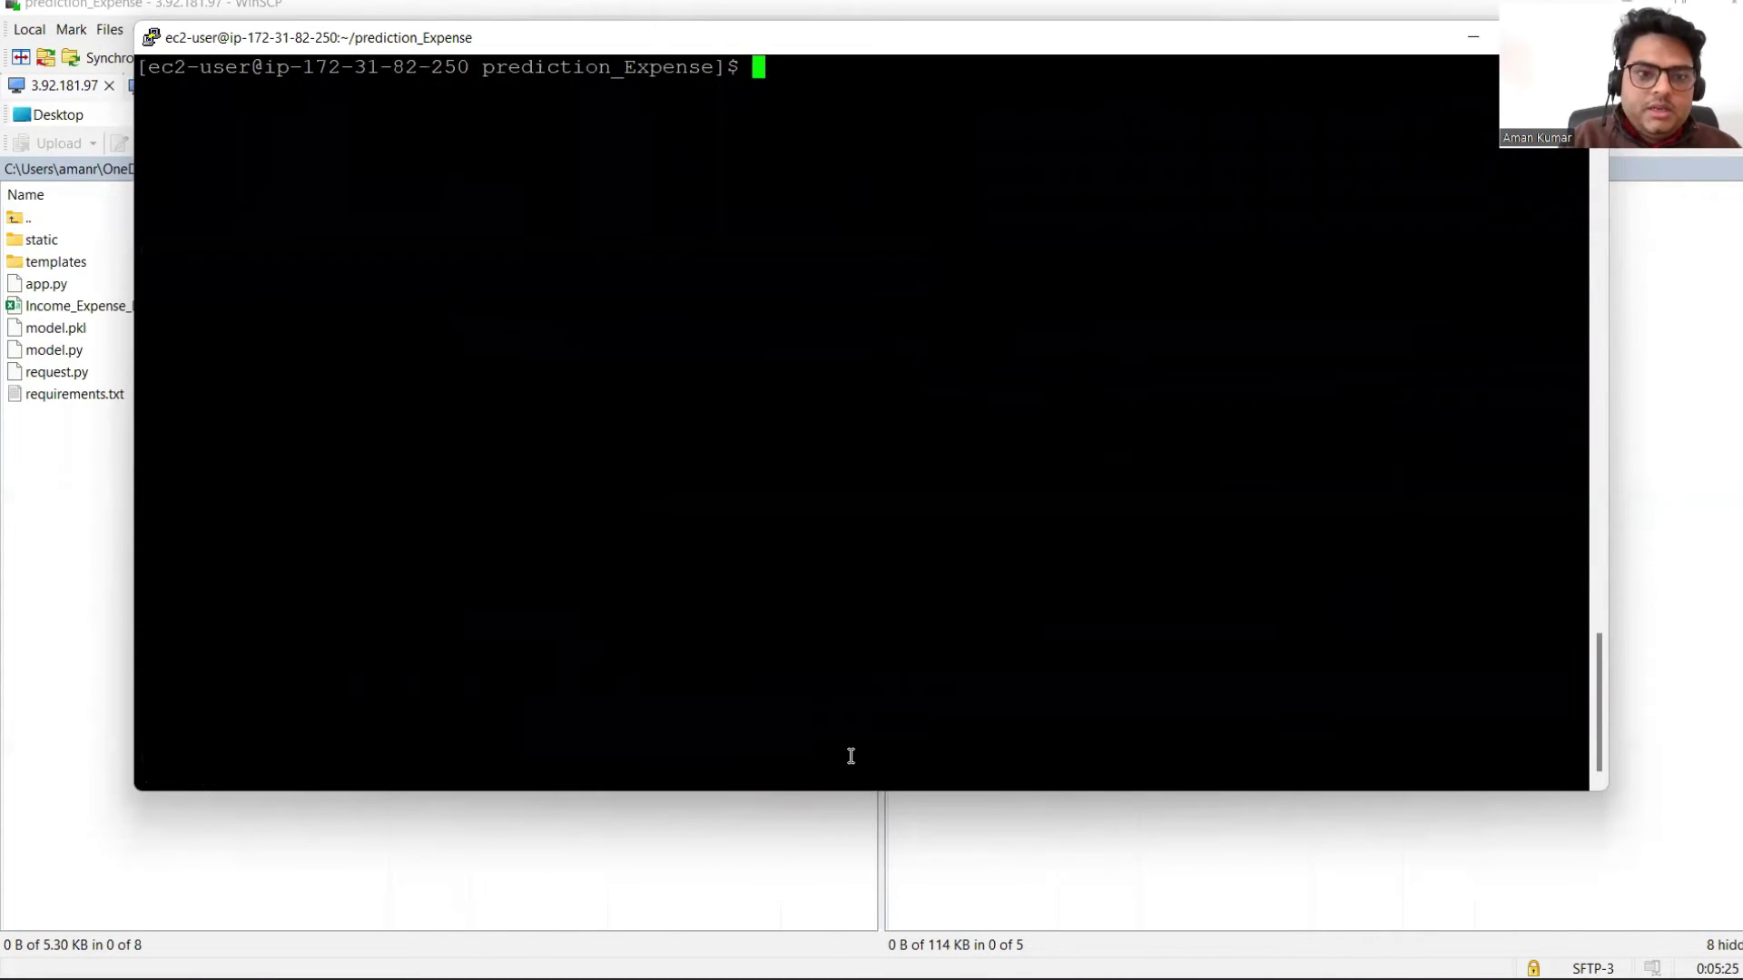
text(ls -lrt)
key(Return)
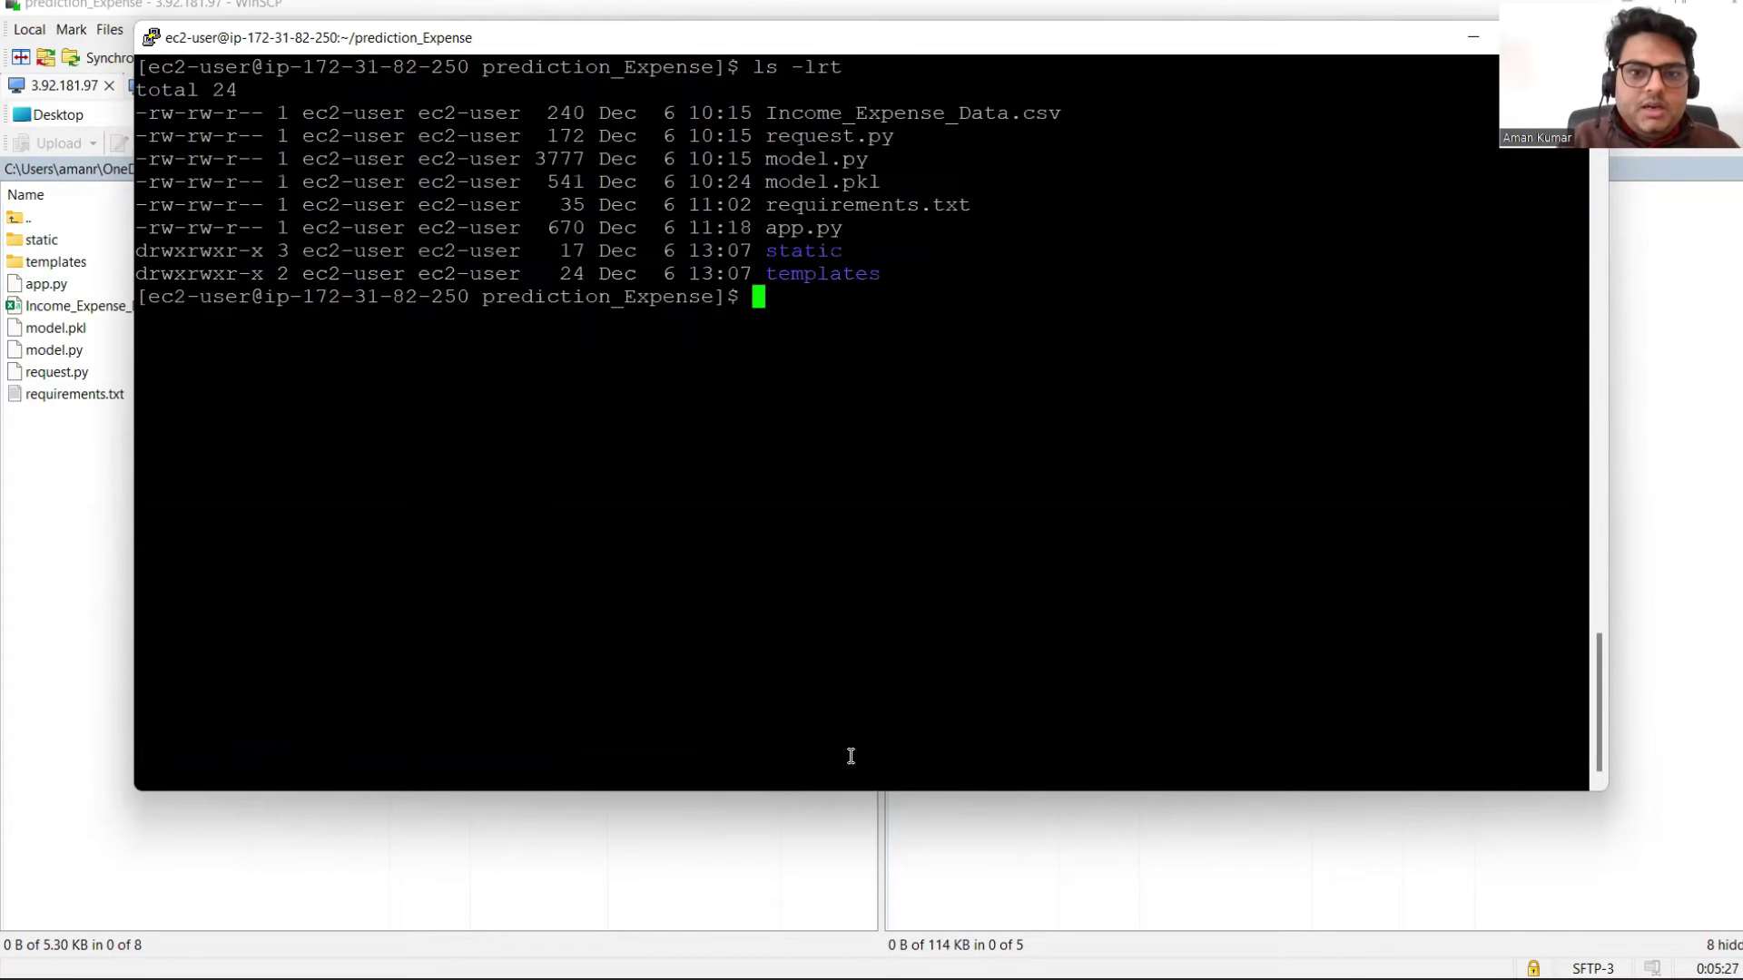
Step: Print the server's app.py with cat app.py
text(cat app)
key(Tab)
key(Return)
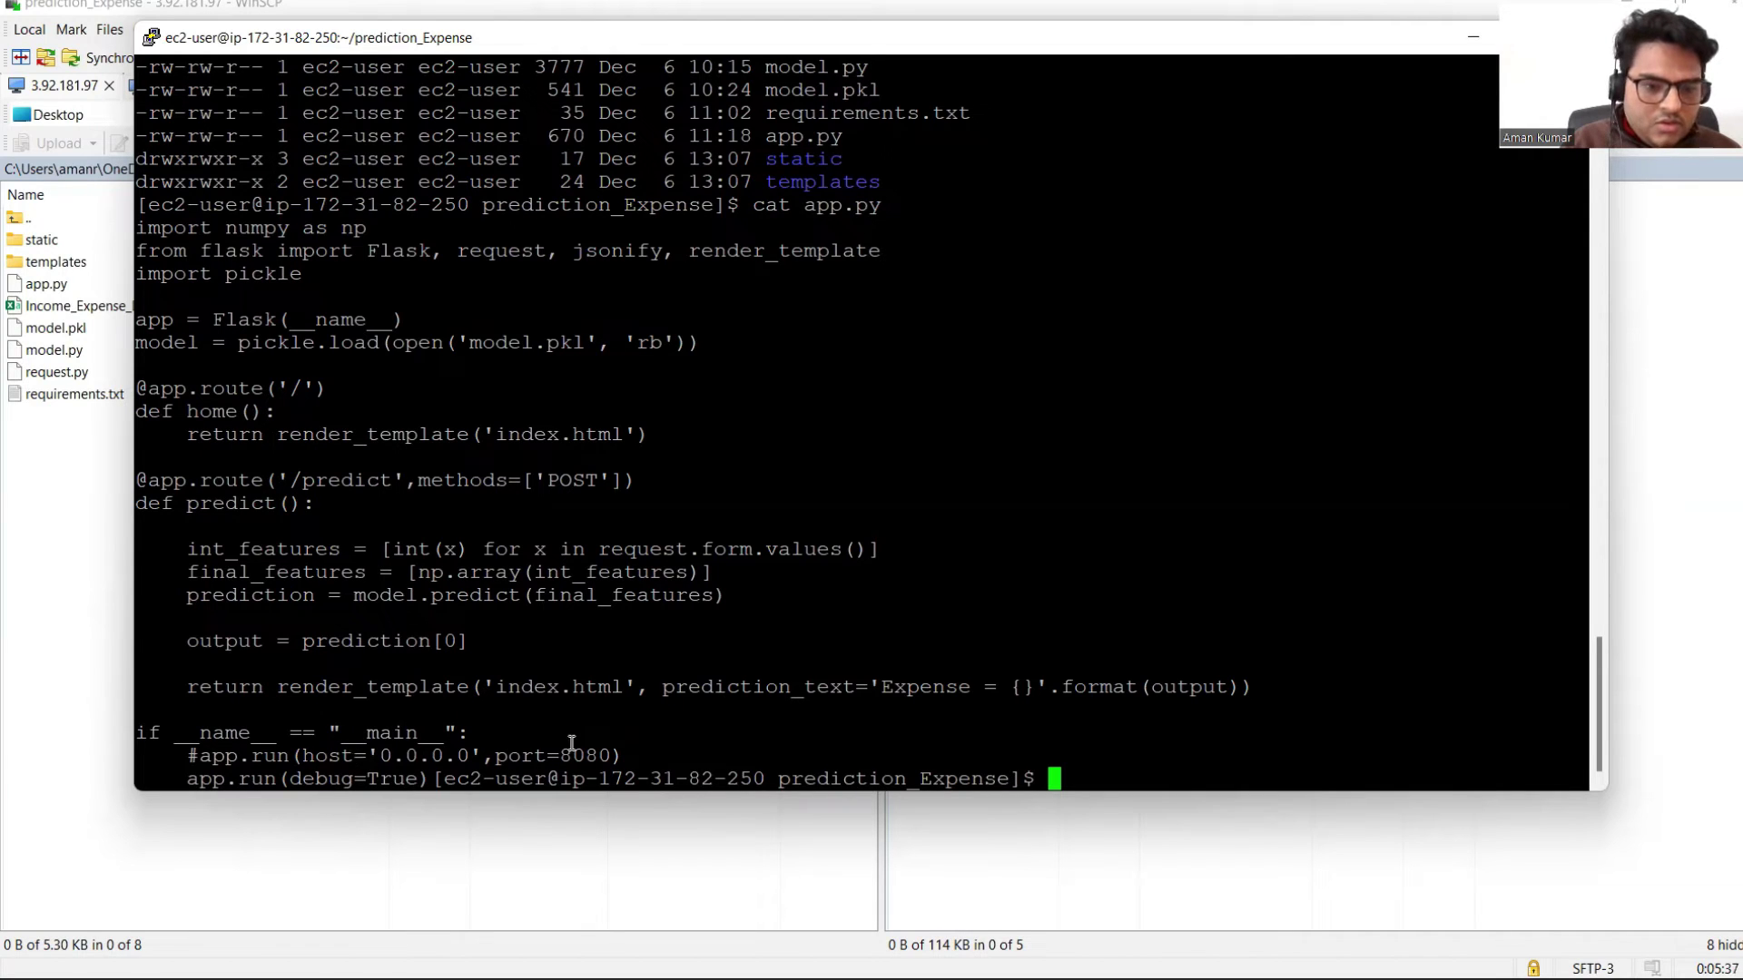
mouse_move(1185, 946)
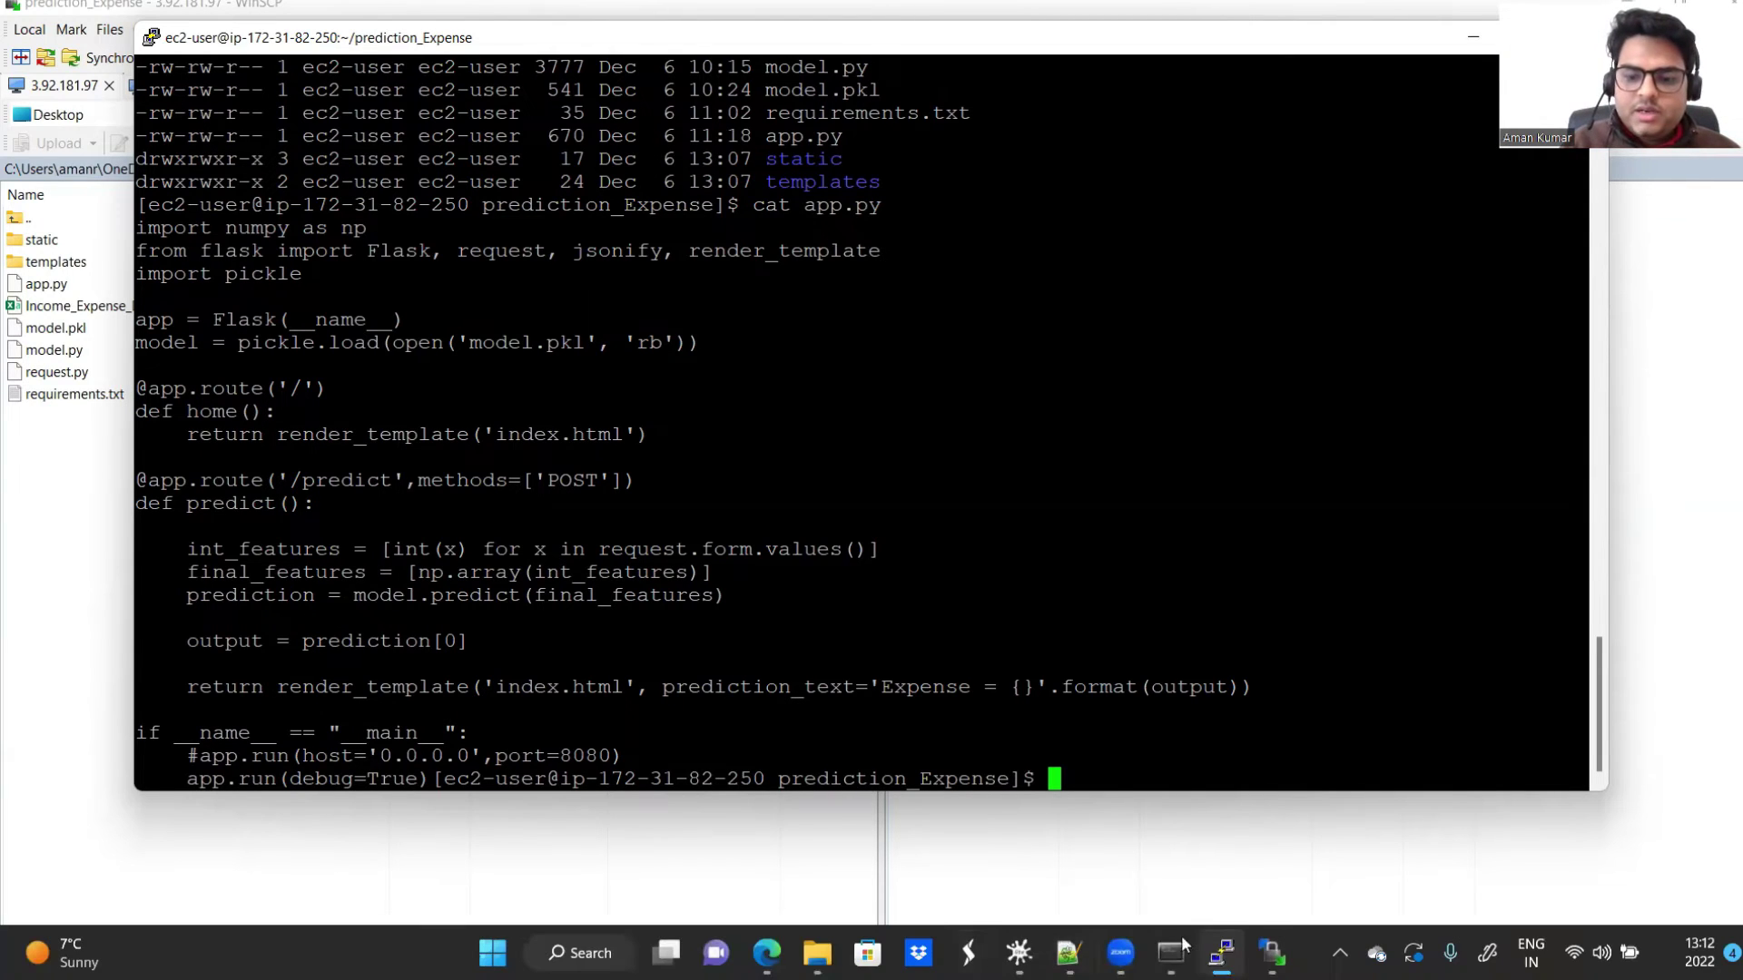
click(1271, 952)
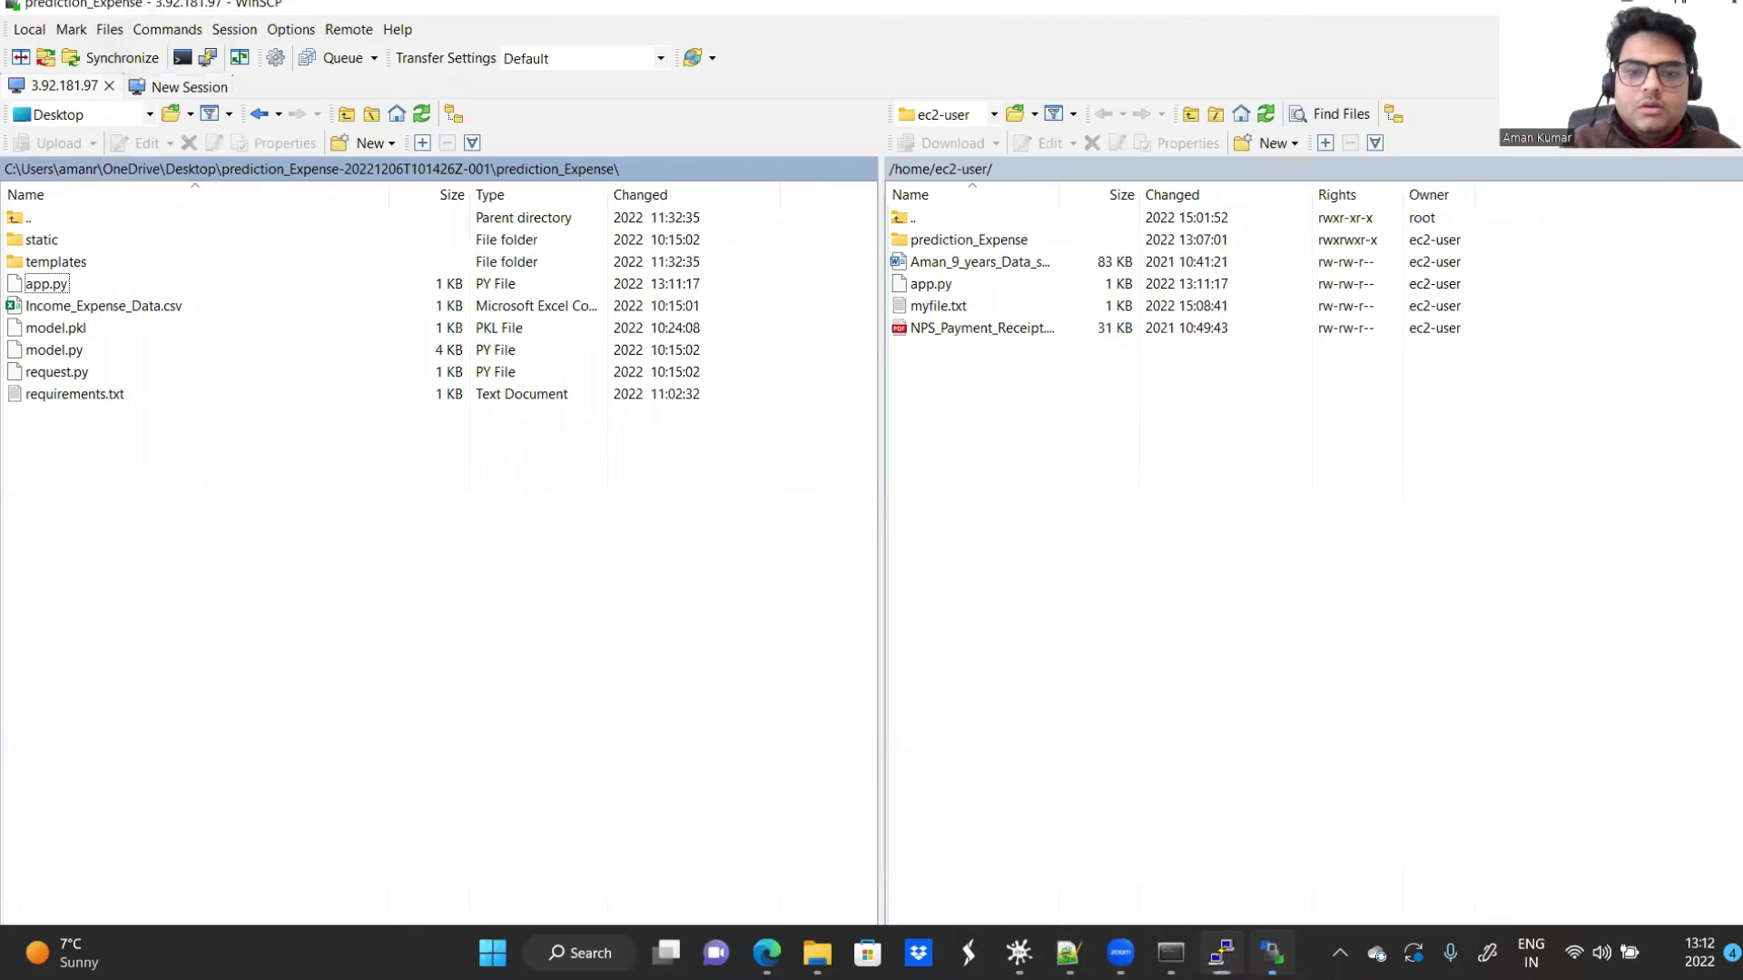
Step: View the server's app.py in WinSCP's editor, then close it
double_click(944, 283)
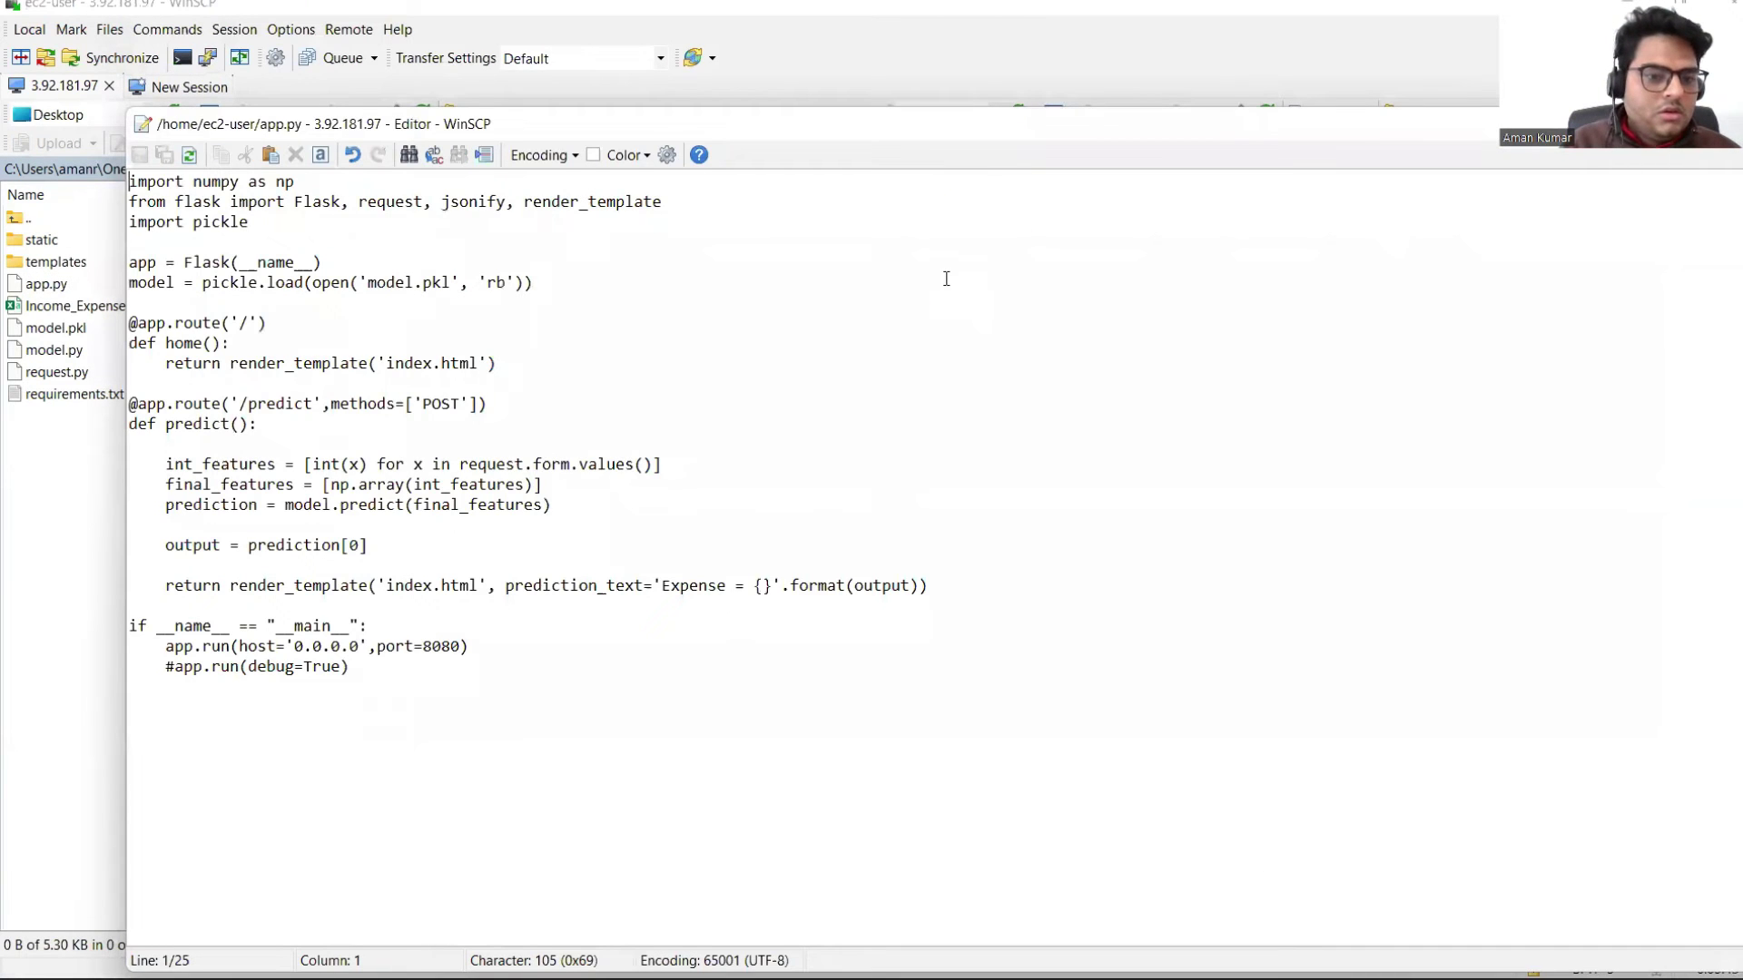
drag(794, 132, 420, 145)
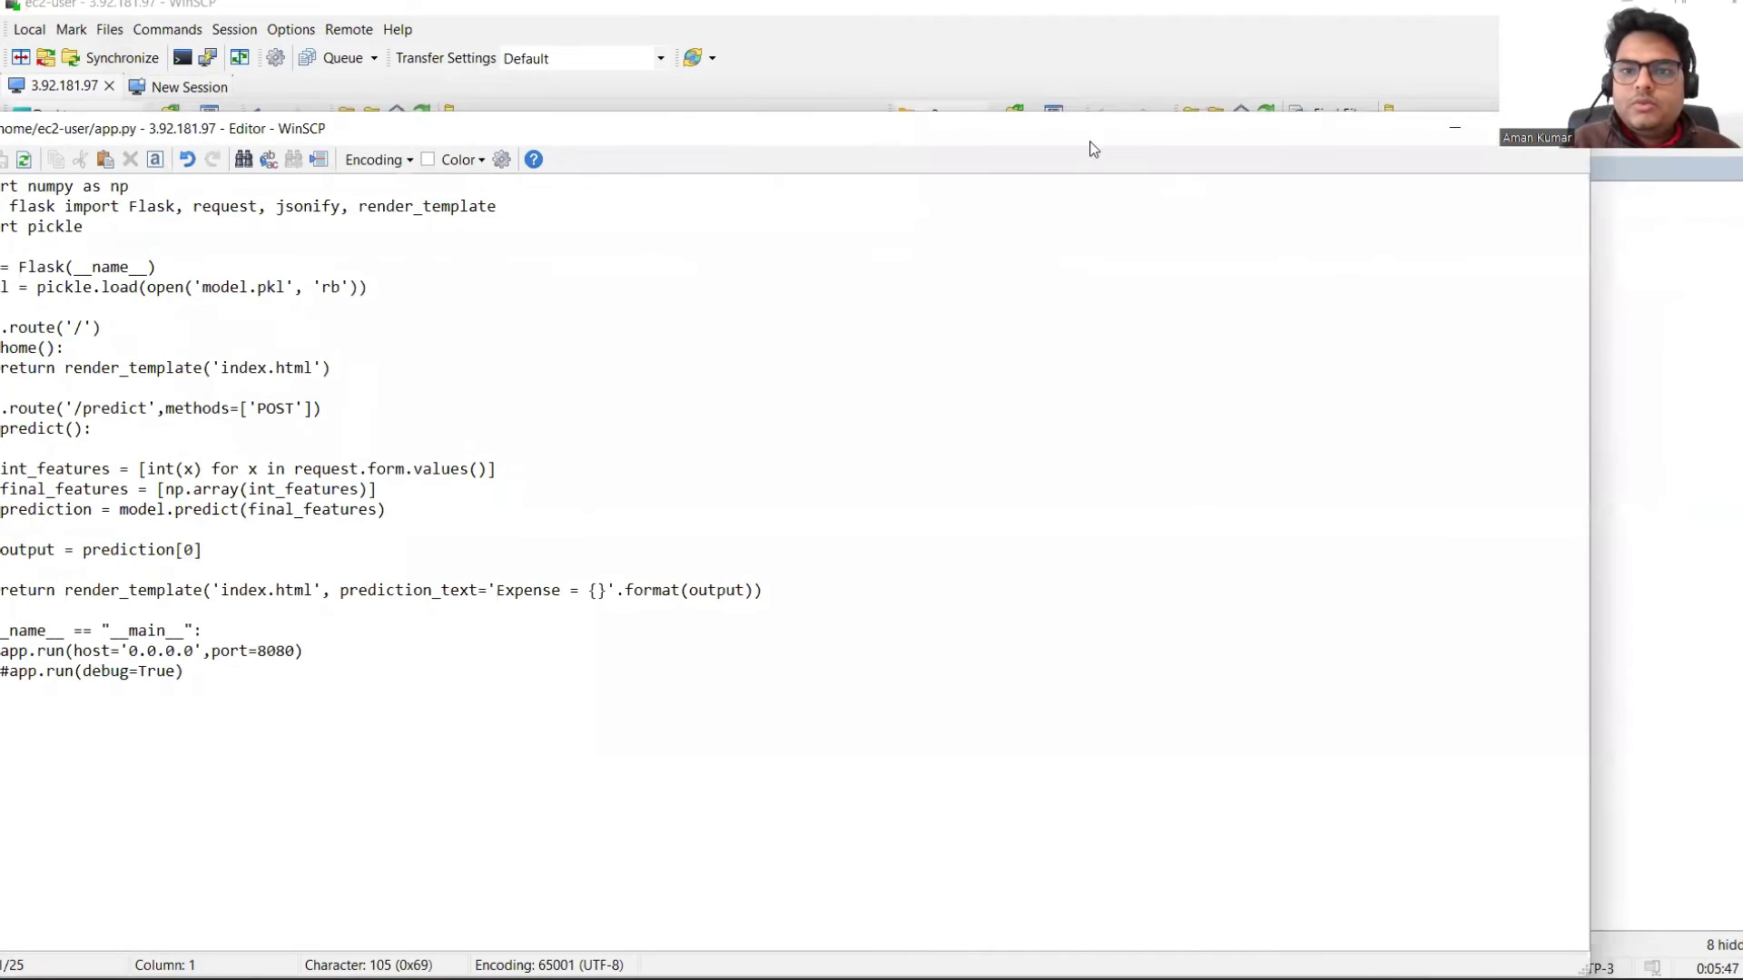
click(1353, 135)
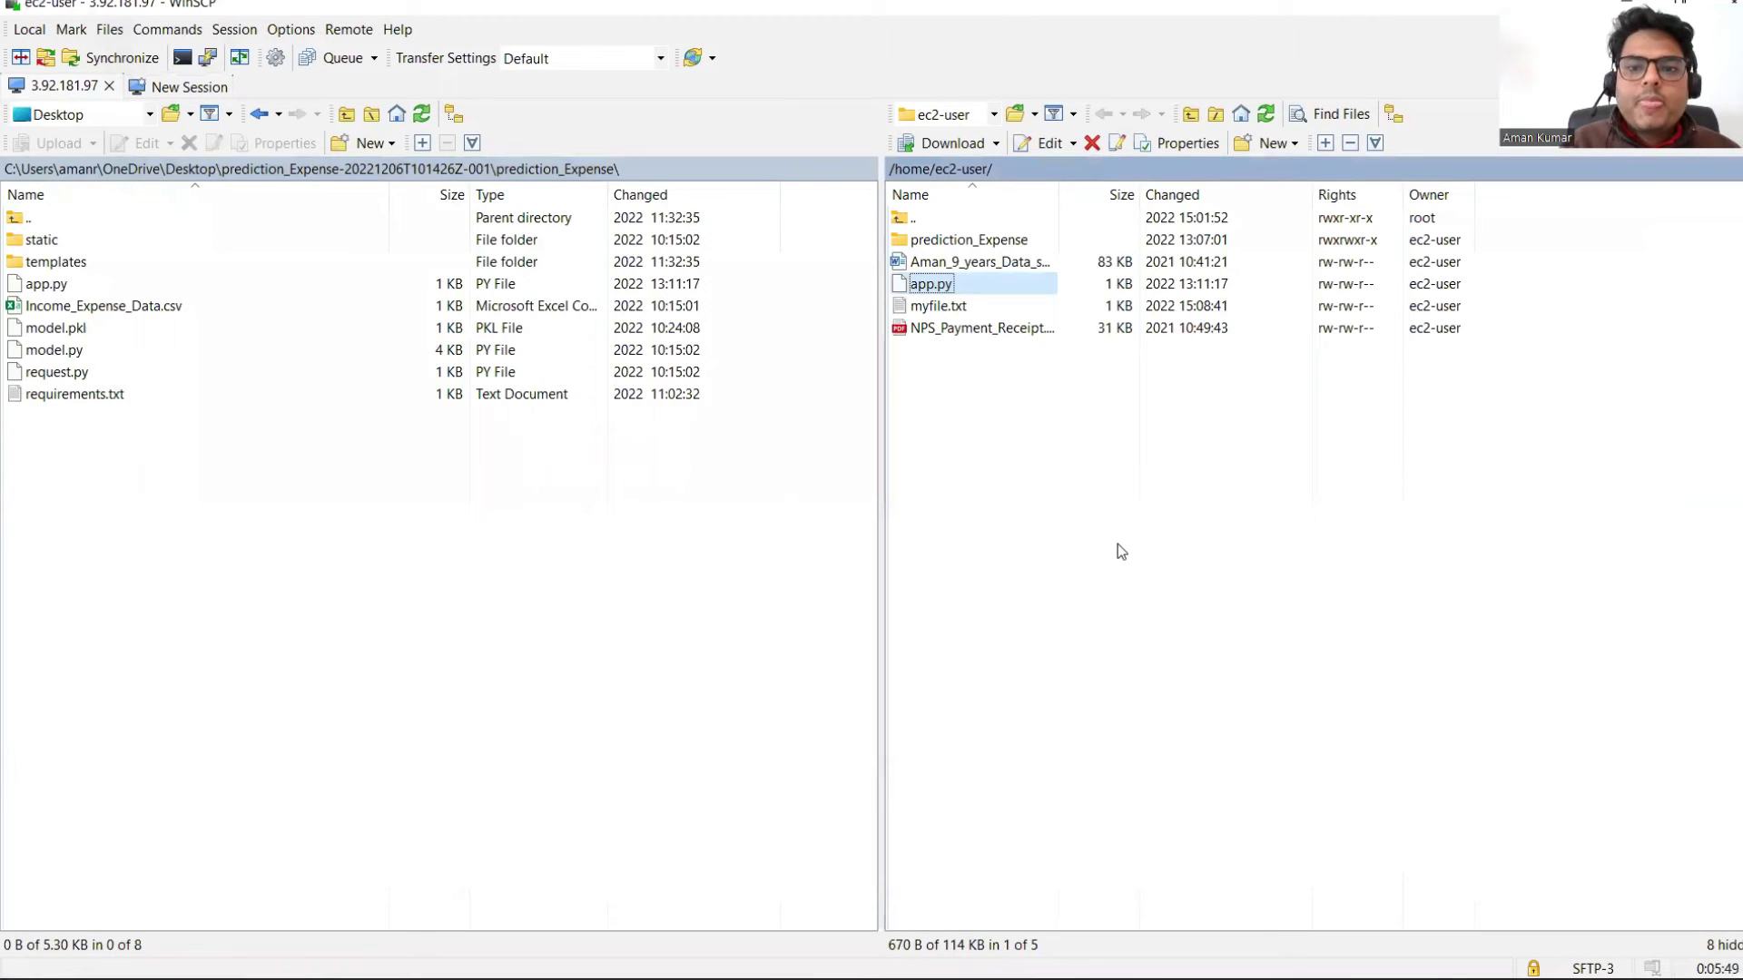
Step: Upload local app.py into the remote prediction_Expense folder, confirming the overwrite
click(952, 243)
double_click(952, 243)
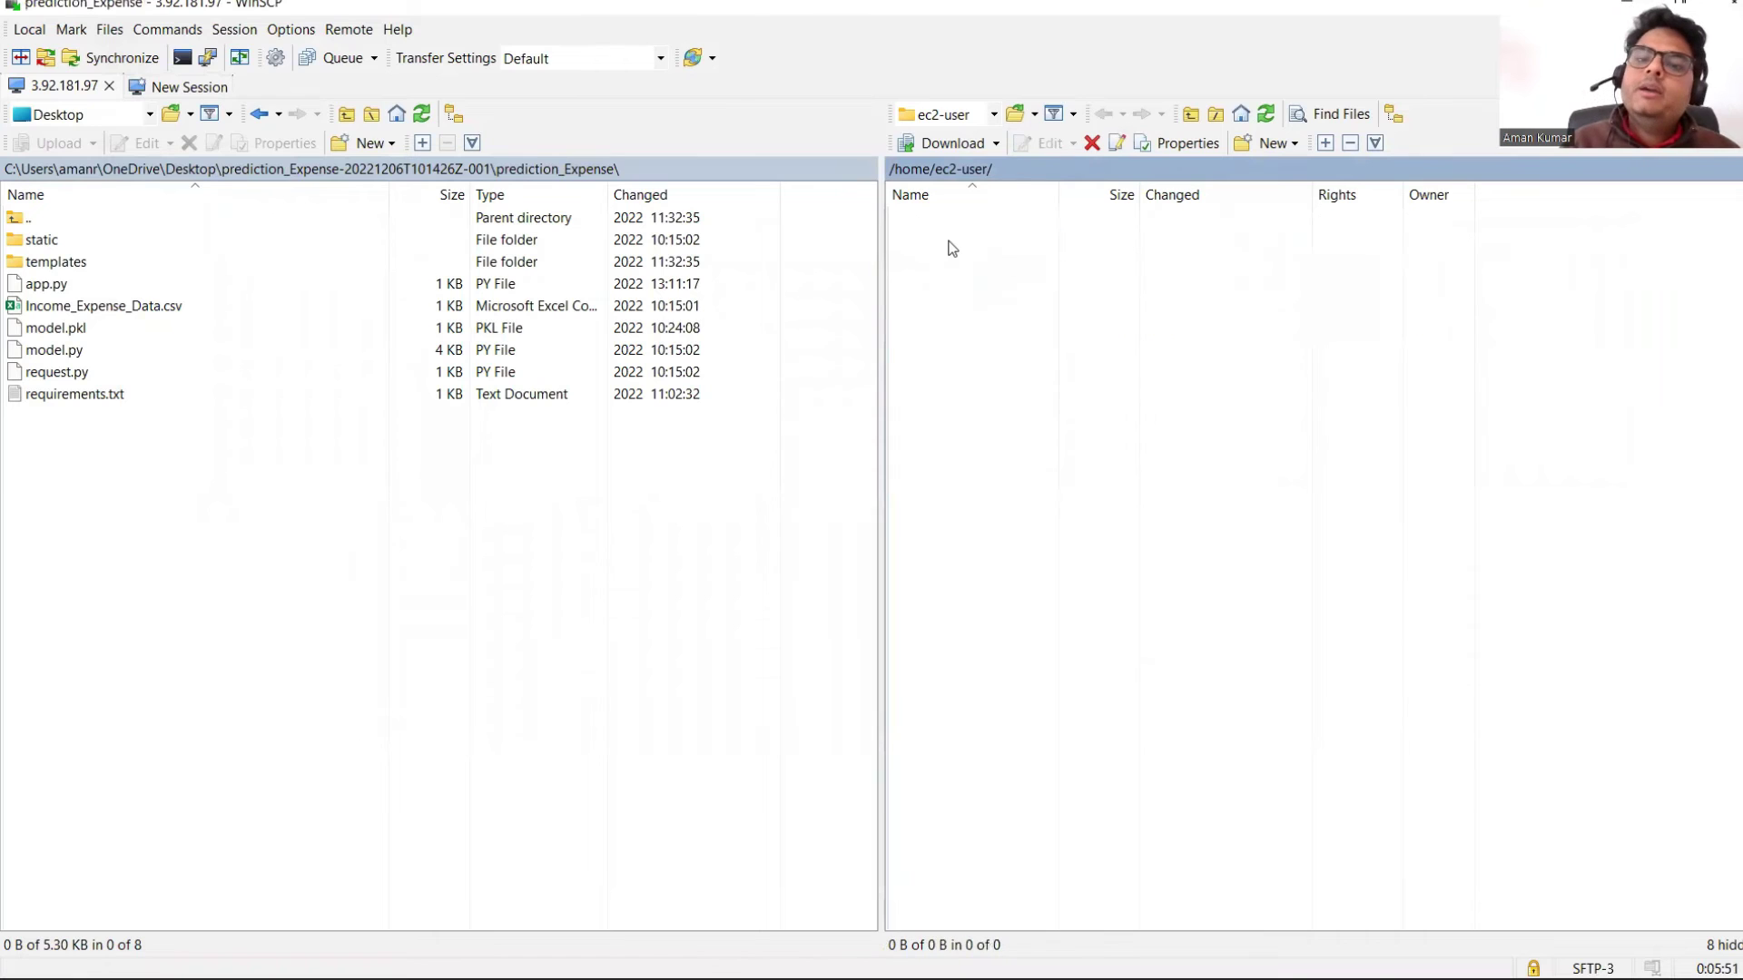
drag(51, 284, 1231, 645)
click(811, 584)
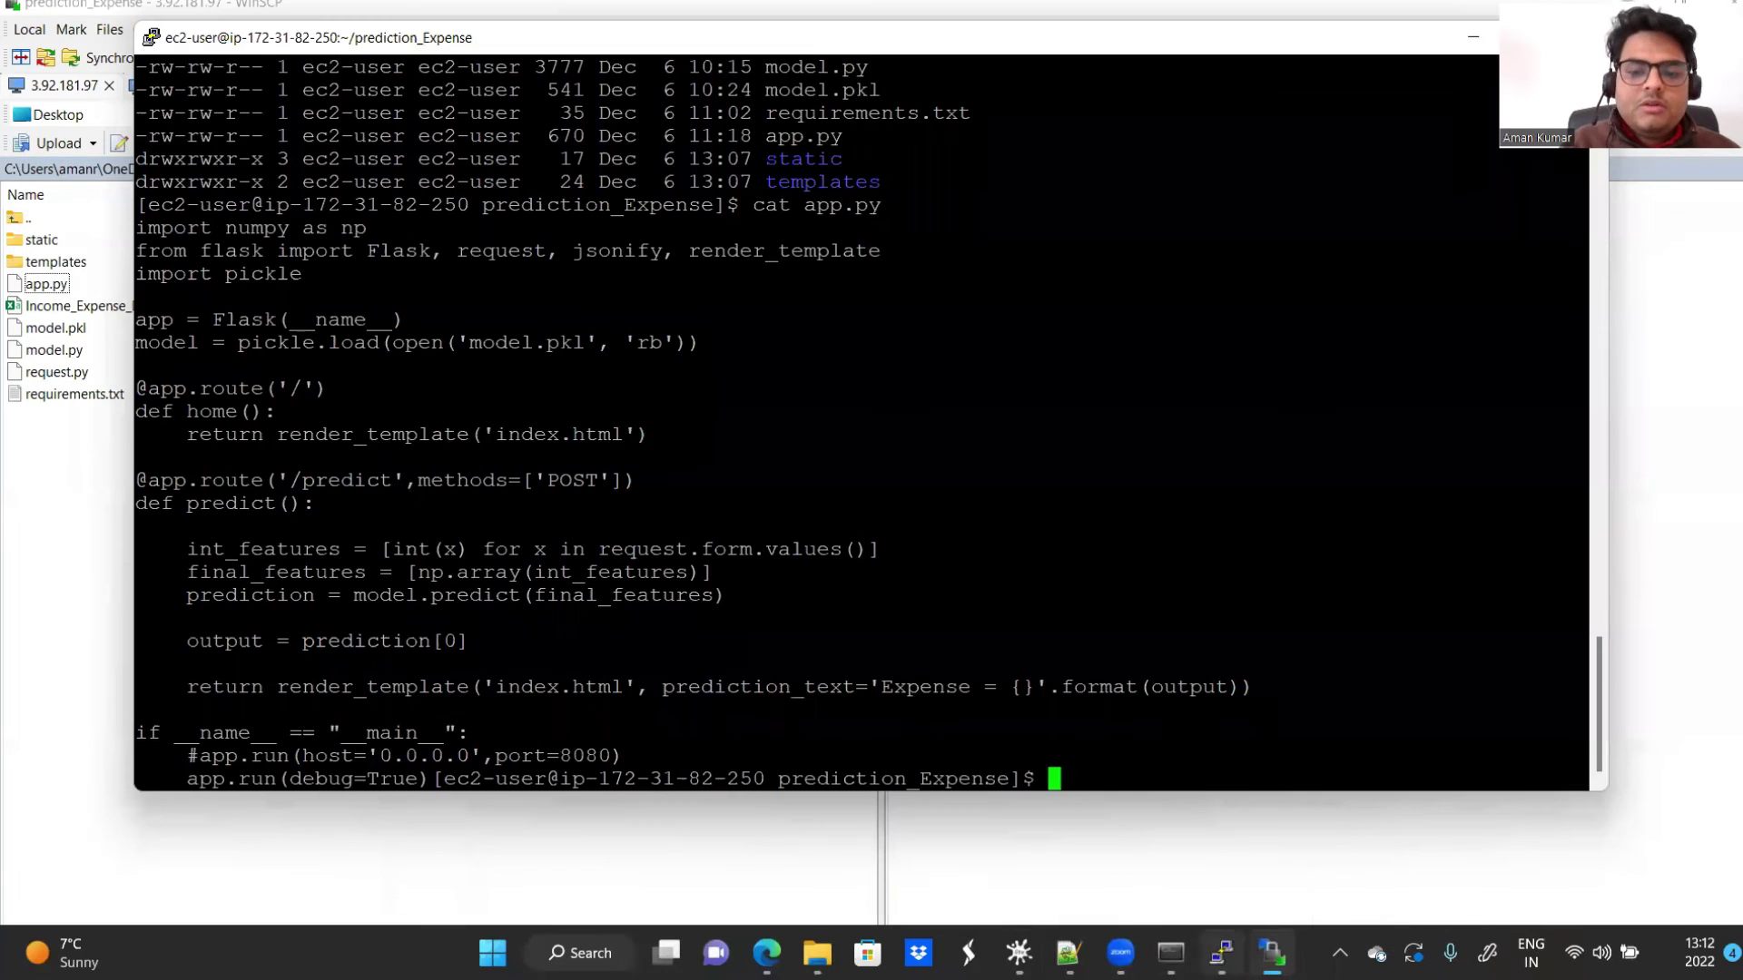
click(1222, 953)
Step: Run cat app.py and check the app.run line uses host 0.0.0.0, port 8080, then clear the screen
key(Return)
key(Return)
key(Return)
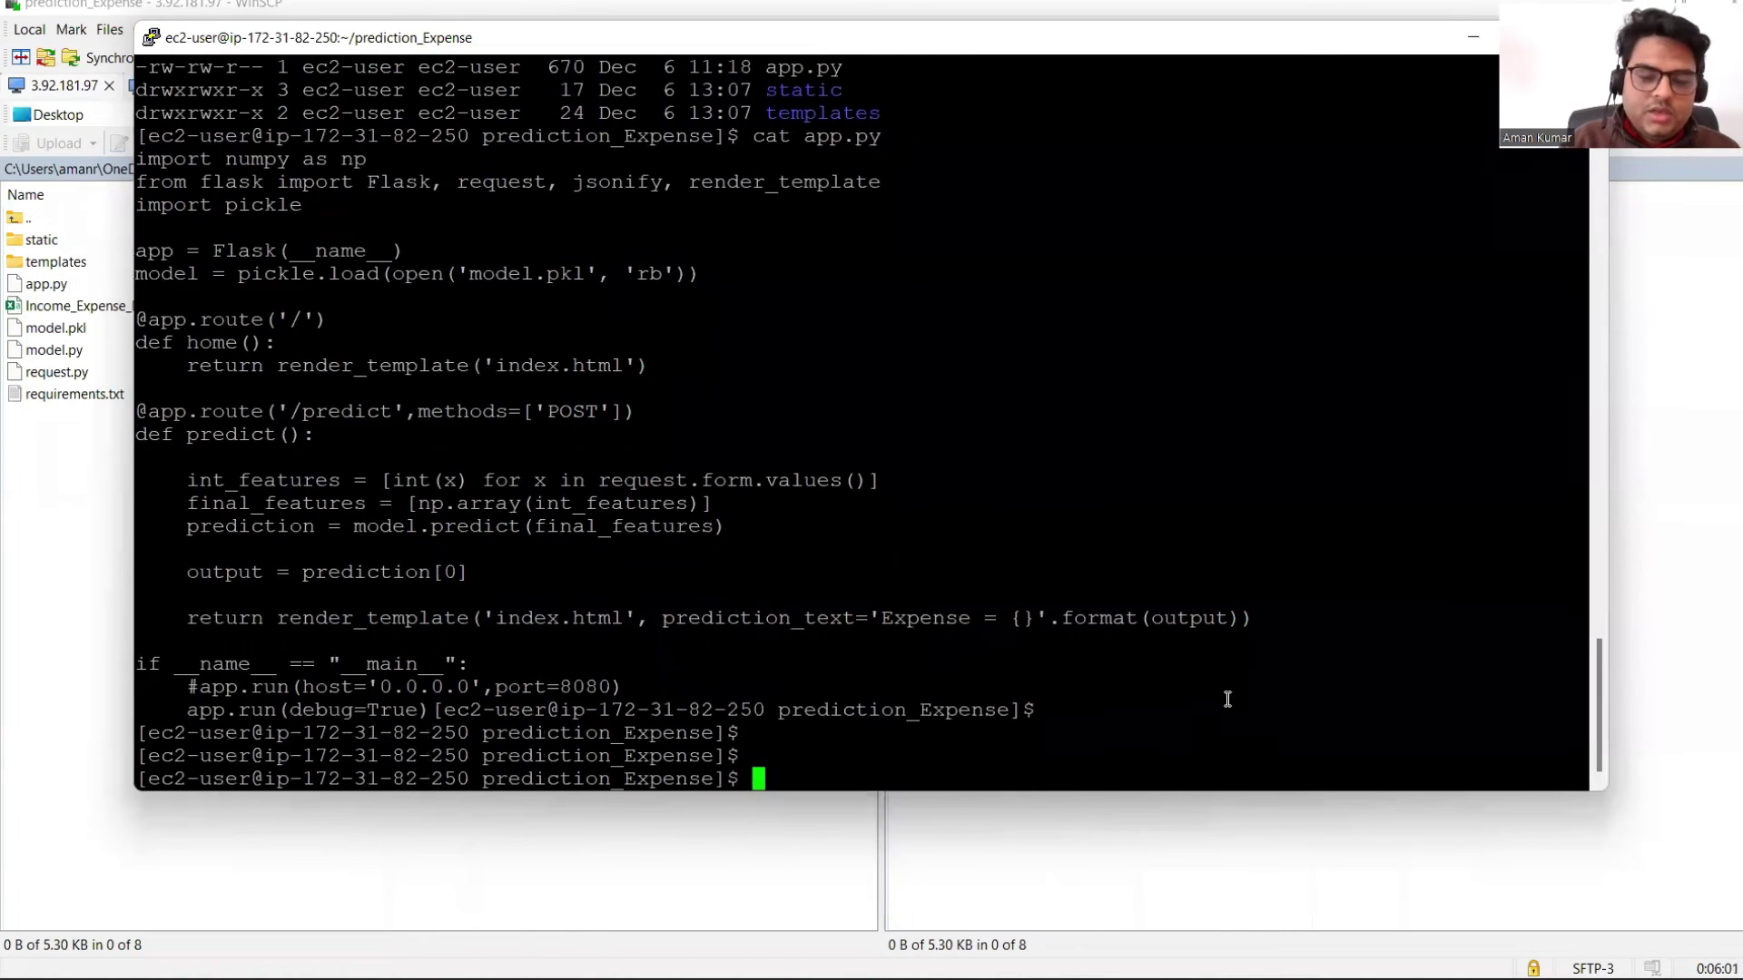
key(ctrl+l)
text(cat app.py)
key(Return)
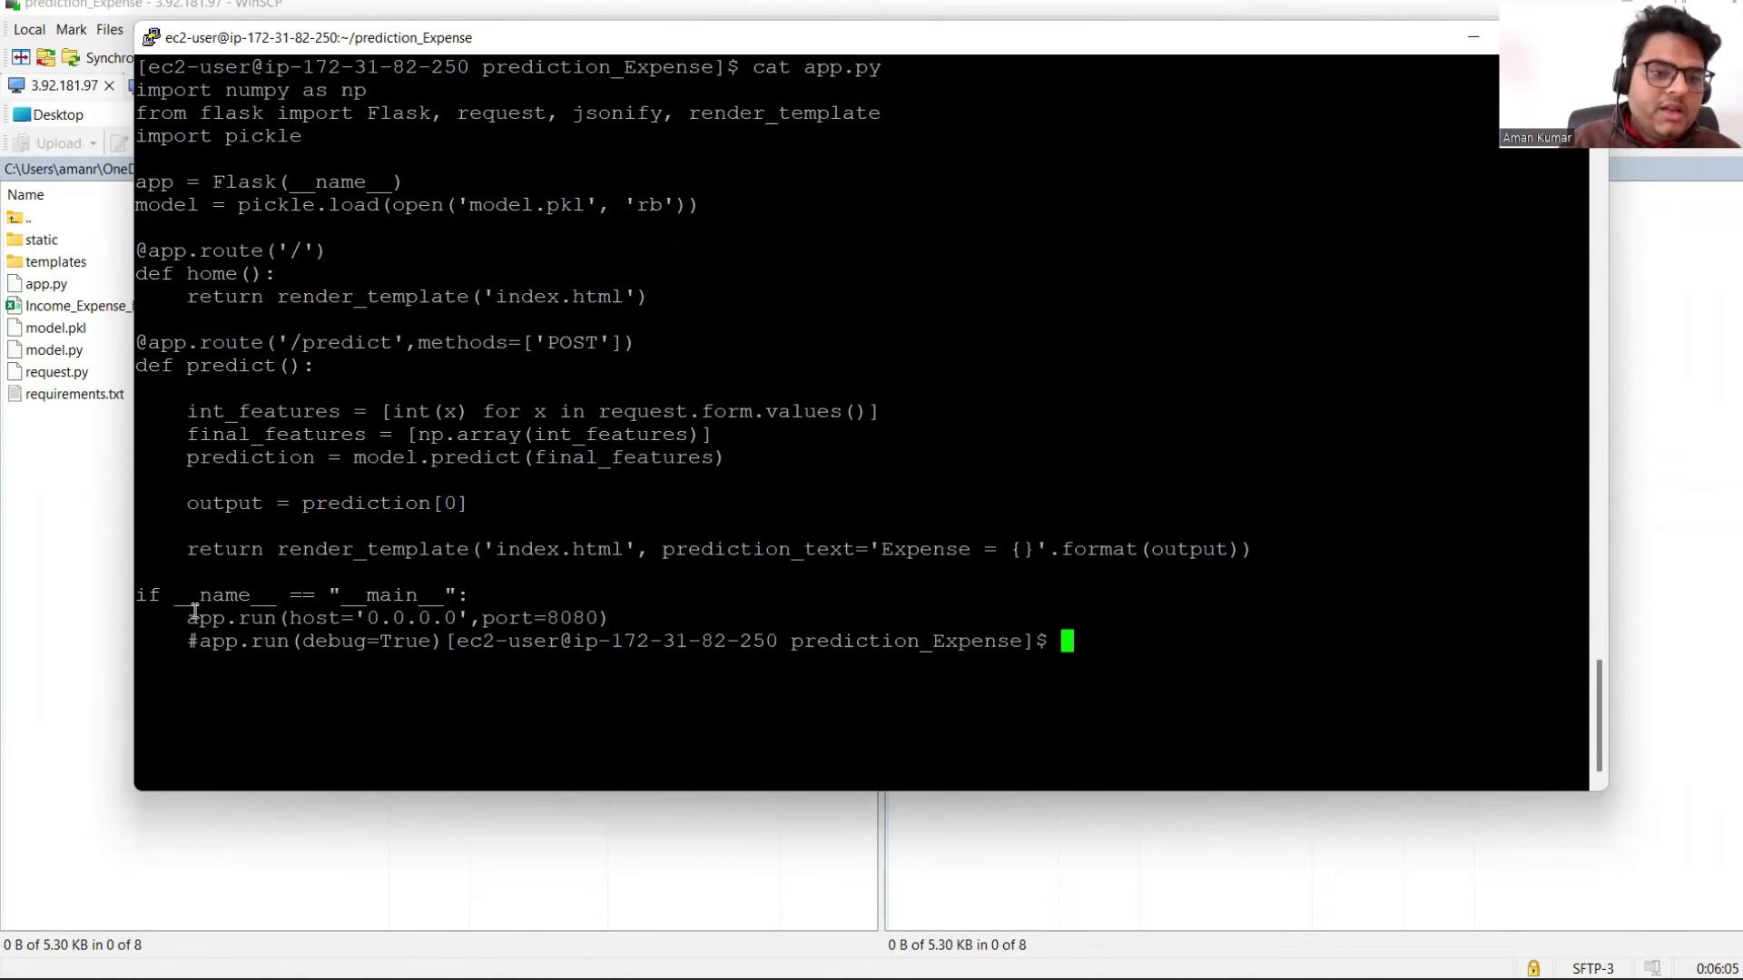
drag(191, 617, 607, 622)
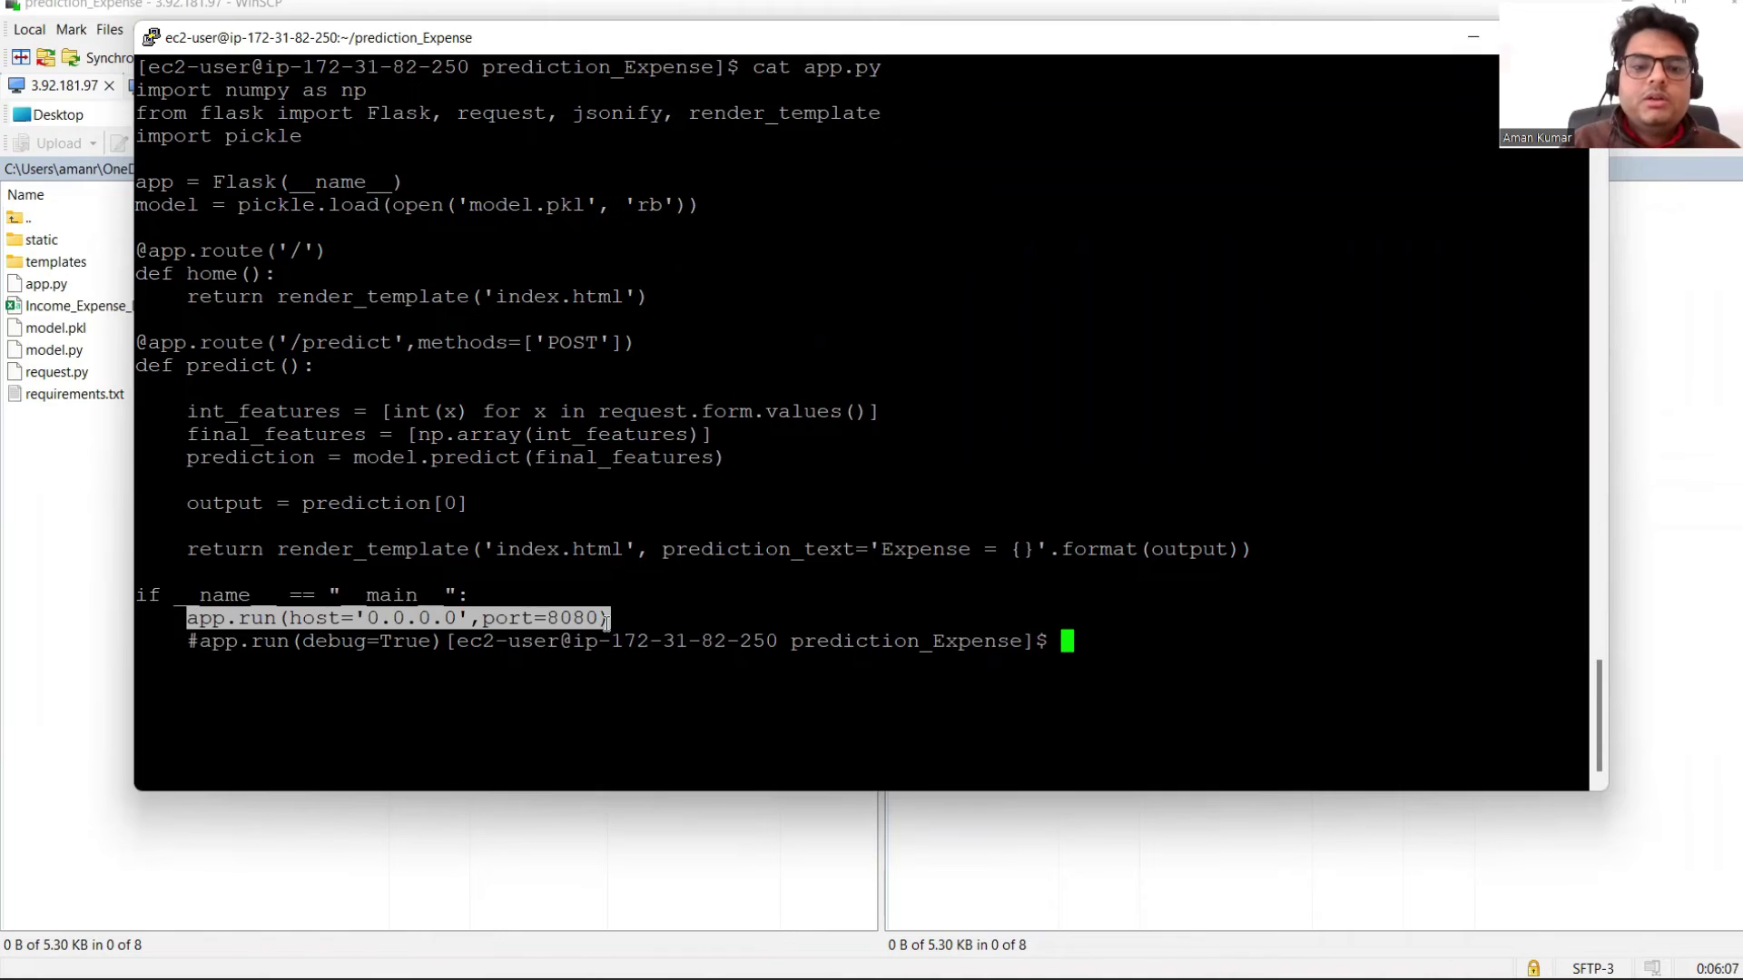
click(663, 618)
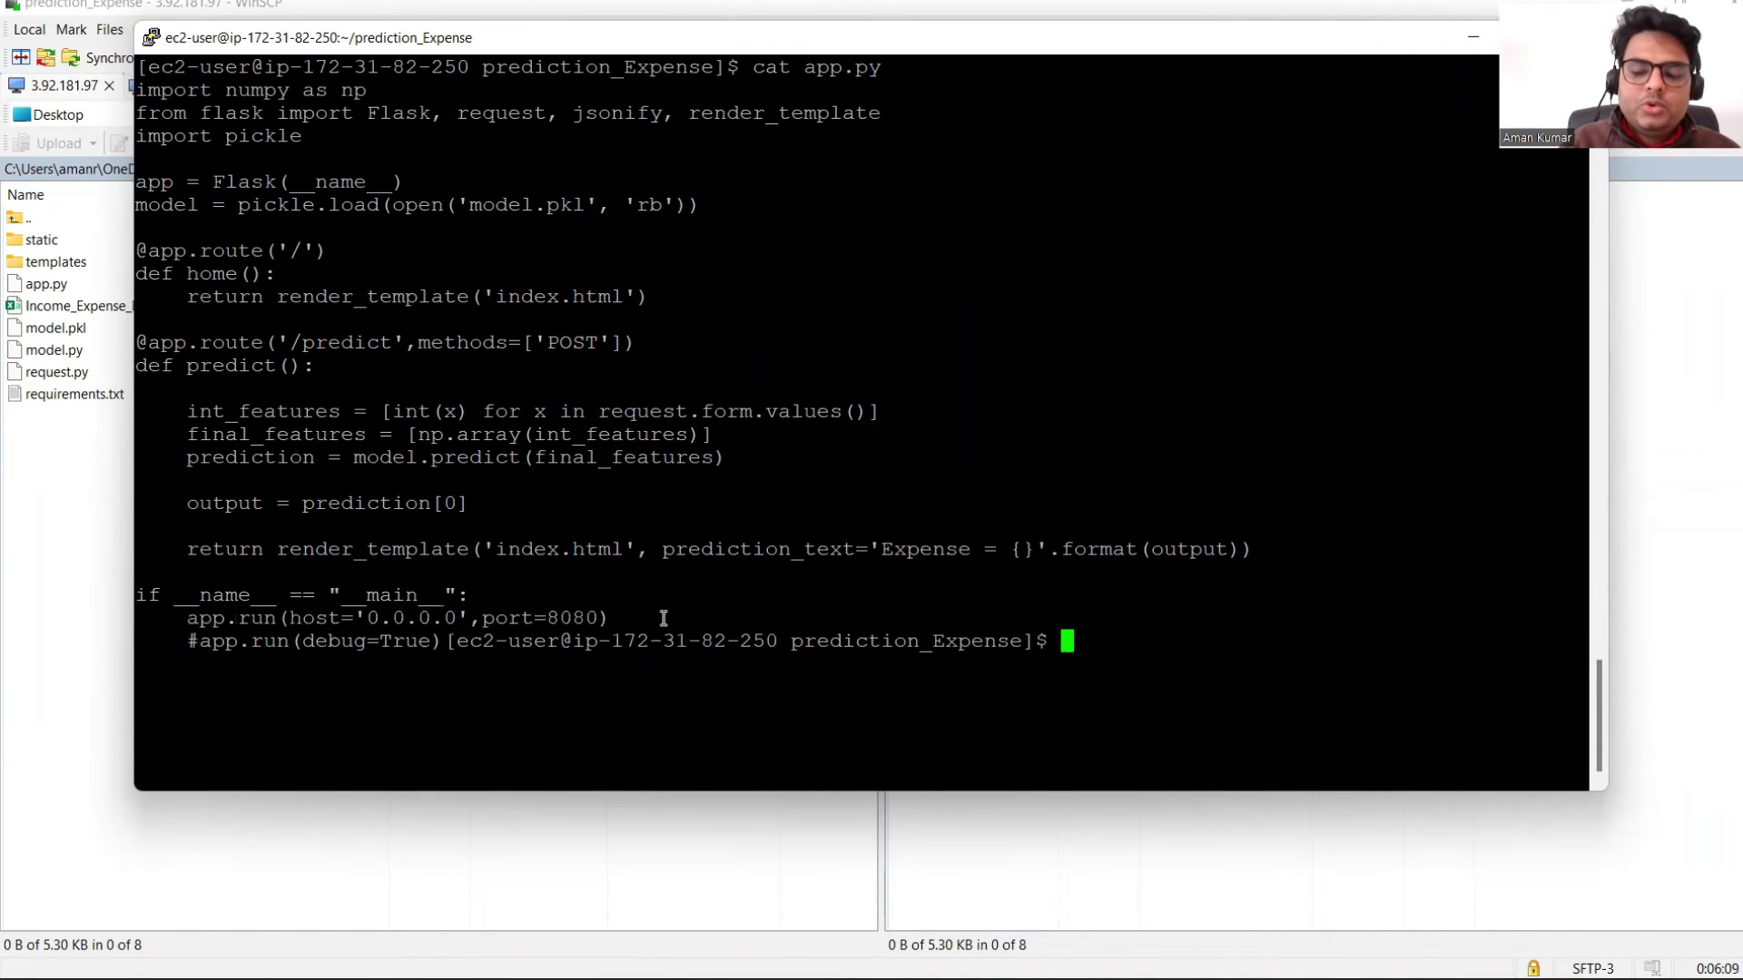
key(ctrl+l)
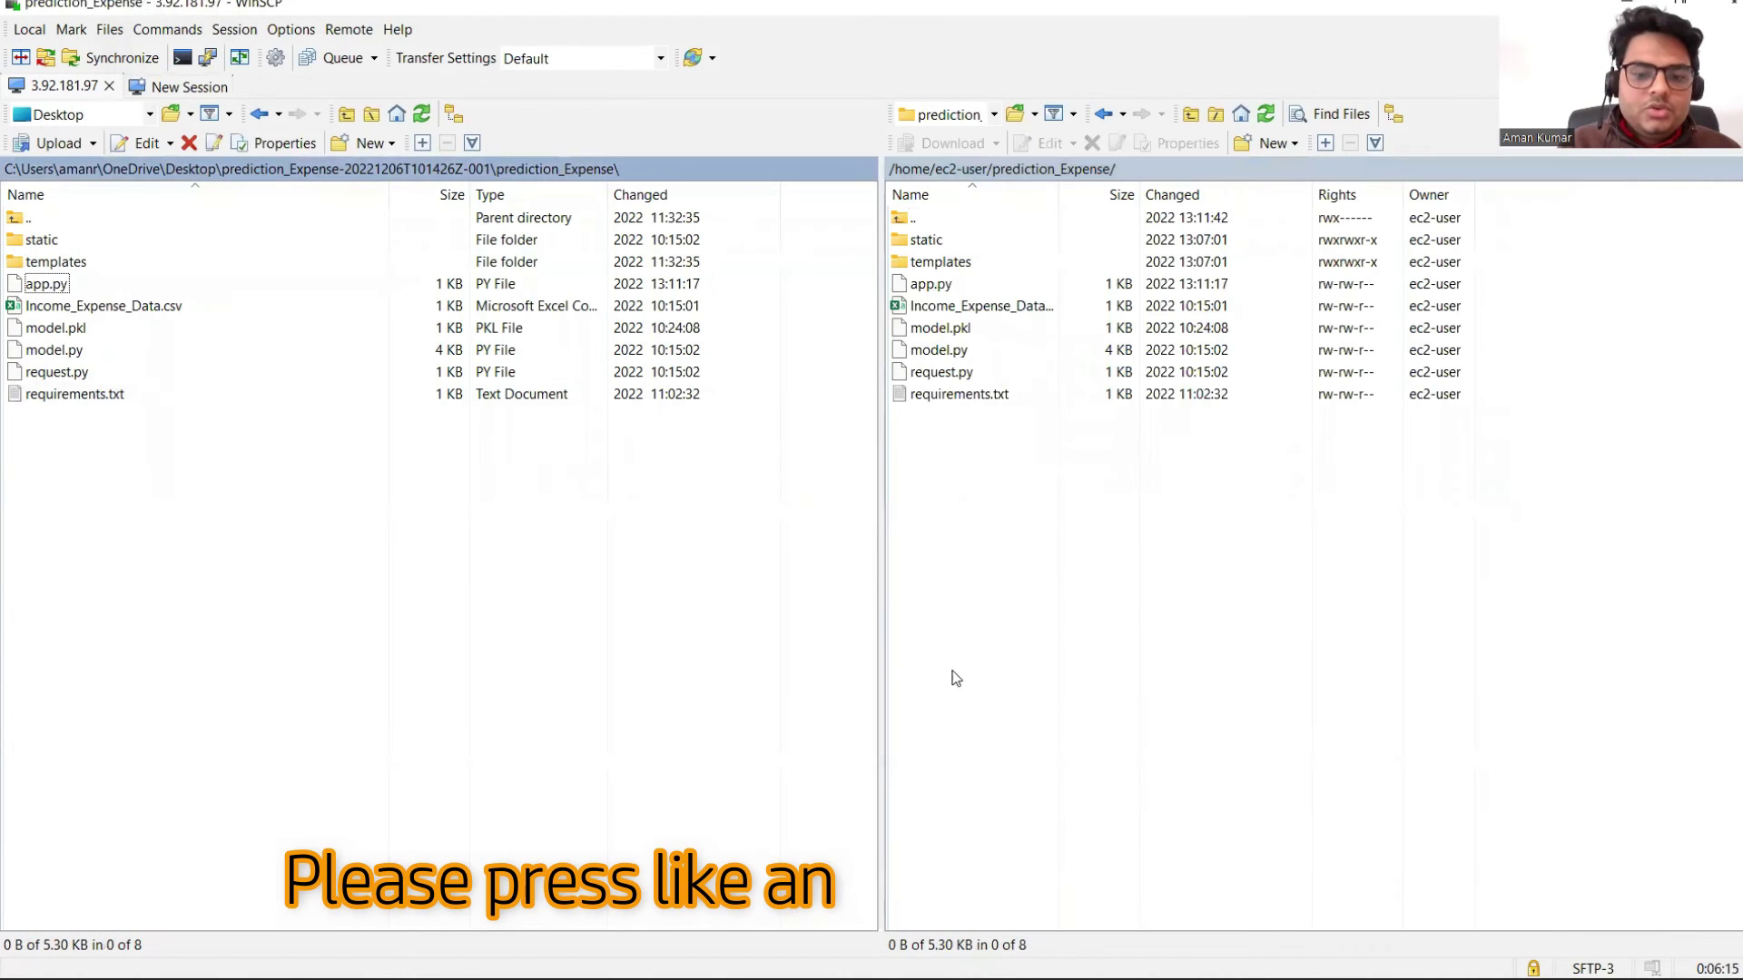
Step: Check the ec2-3-92-181-97 port 8080 tab still shows 'can't reach this page', then return to the instance tab
key(alt+Tab)
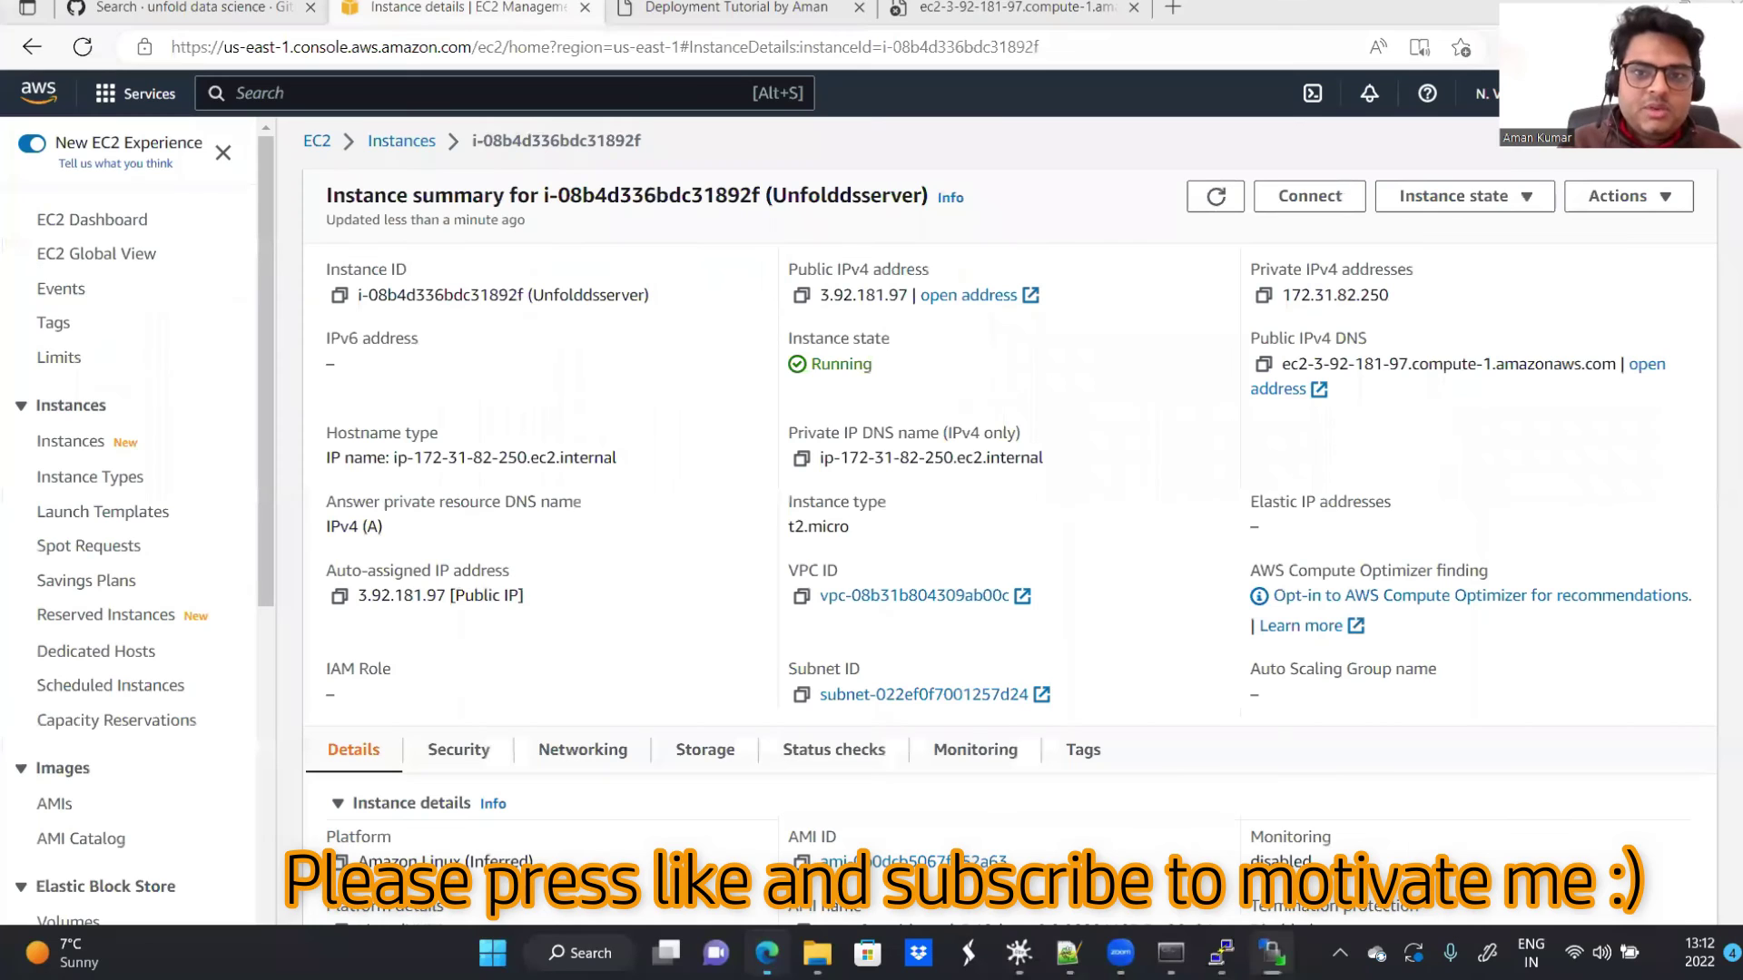
click(1007, 7)
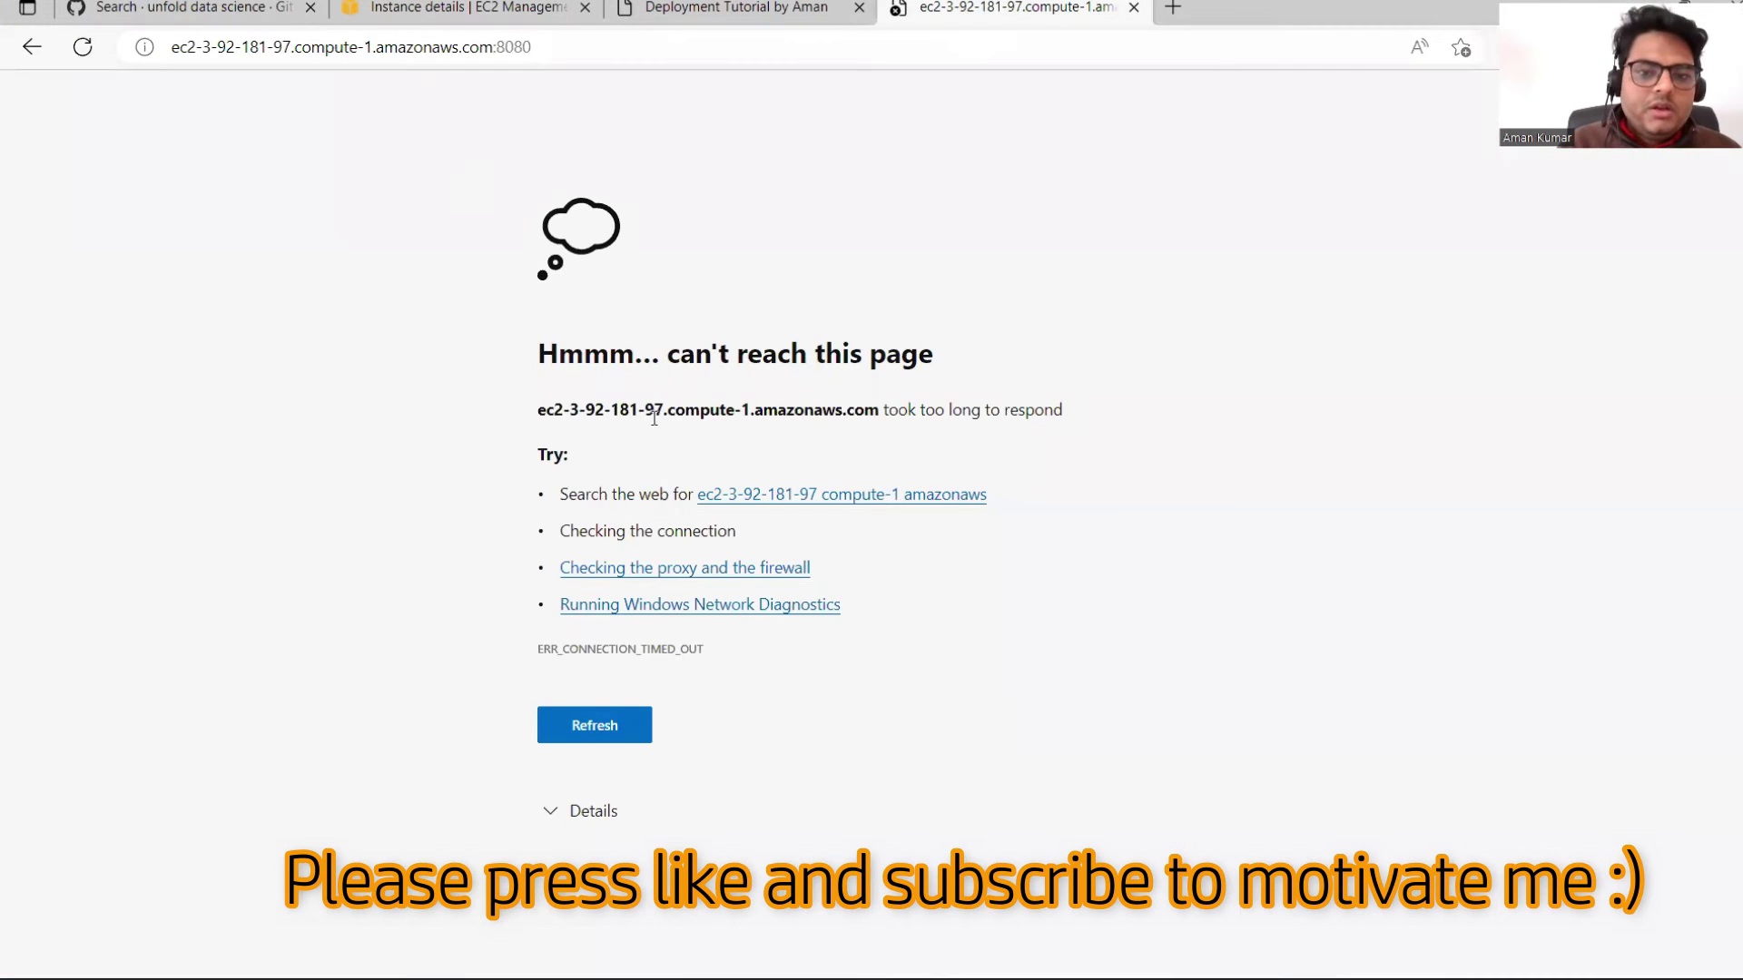
drag(536, 361, 787, 409)
click(973, 337)
triple_click(962, 363)
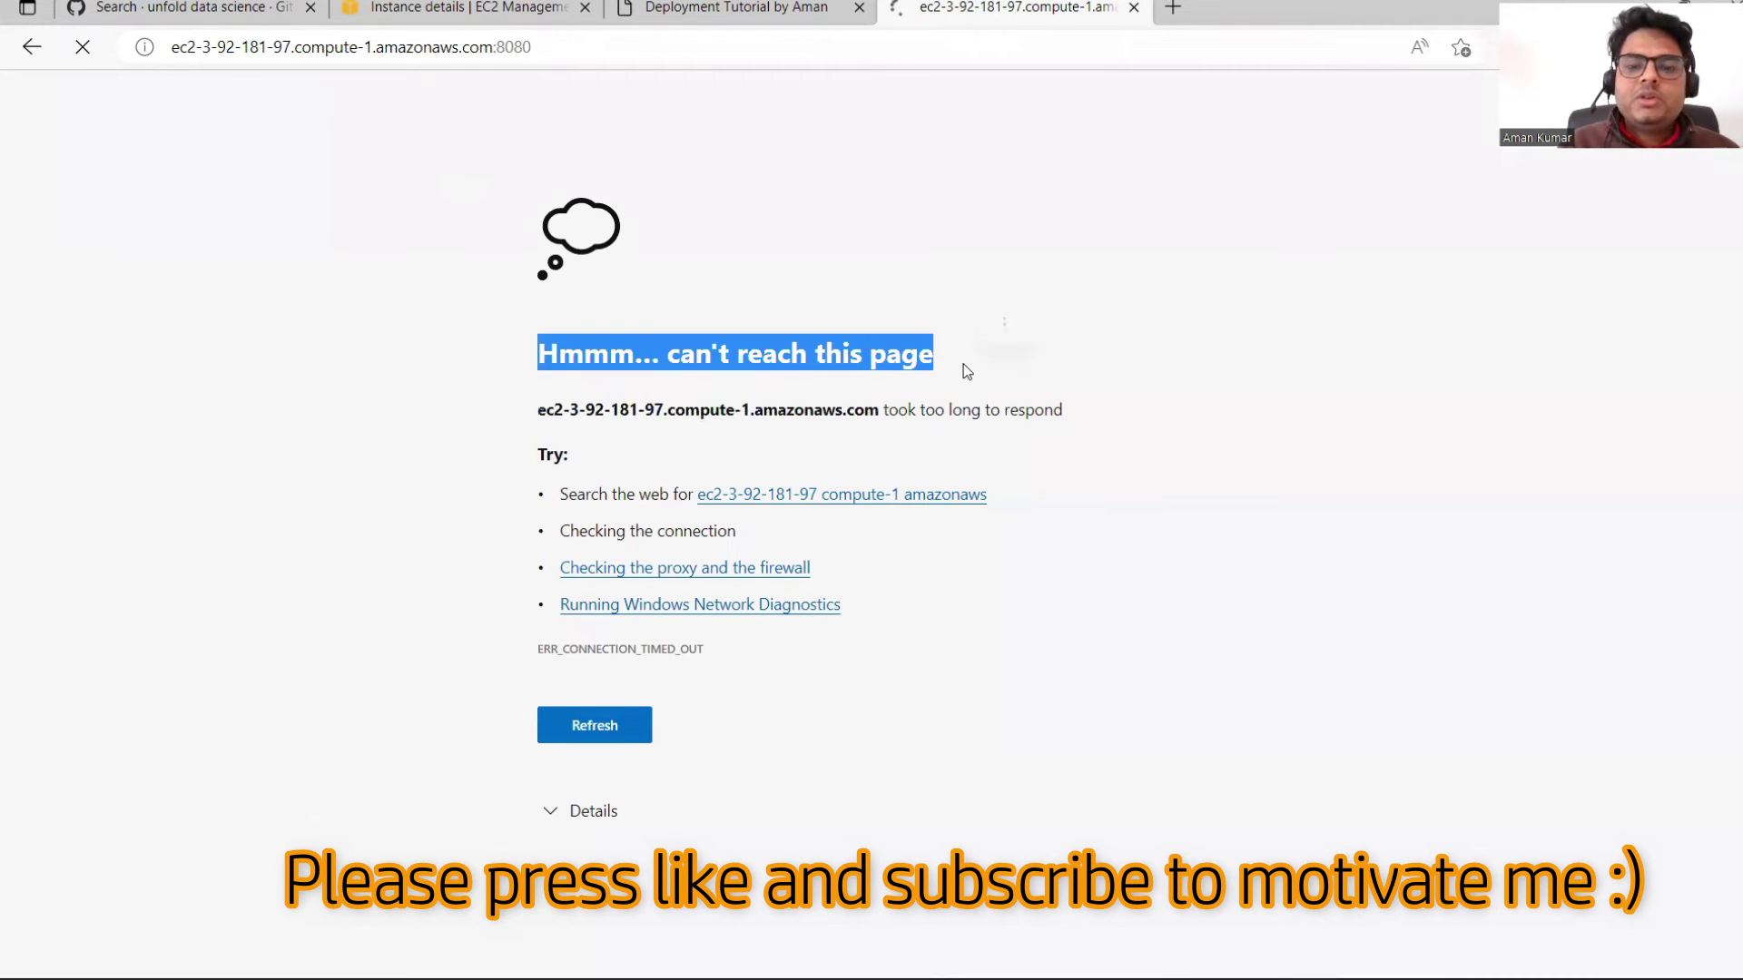
click(924, 238)
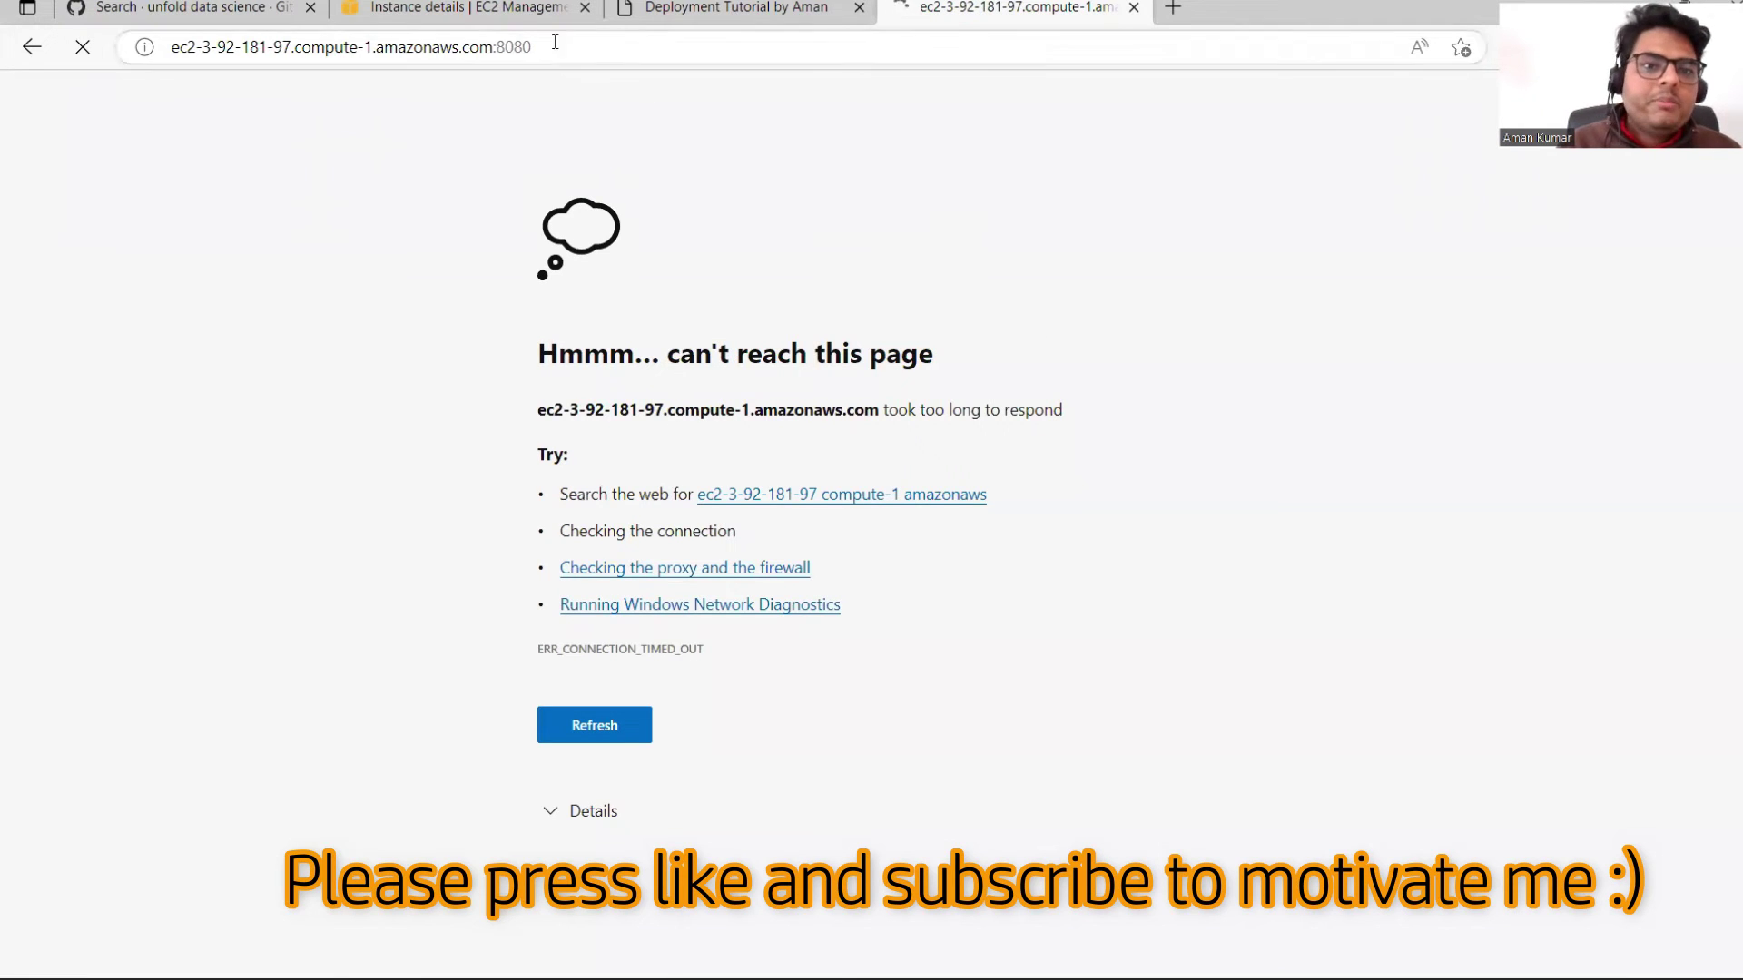
click(472, 9)
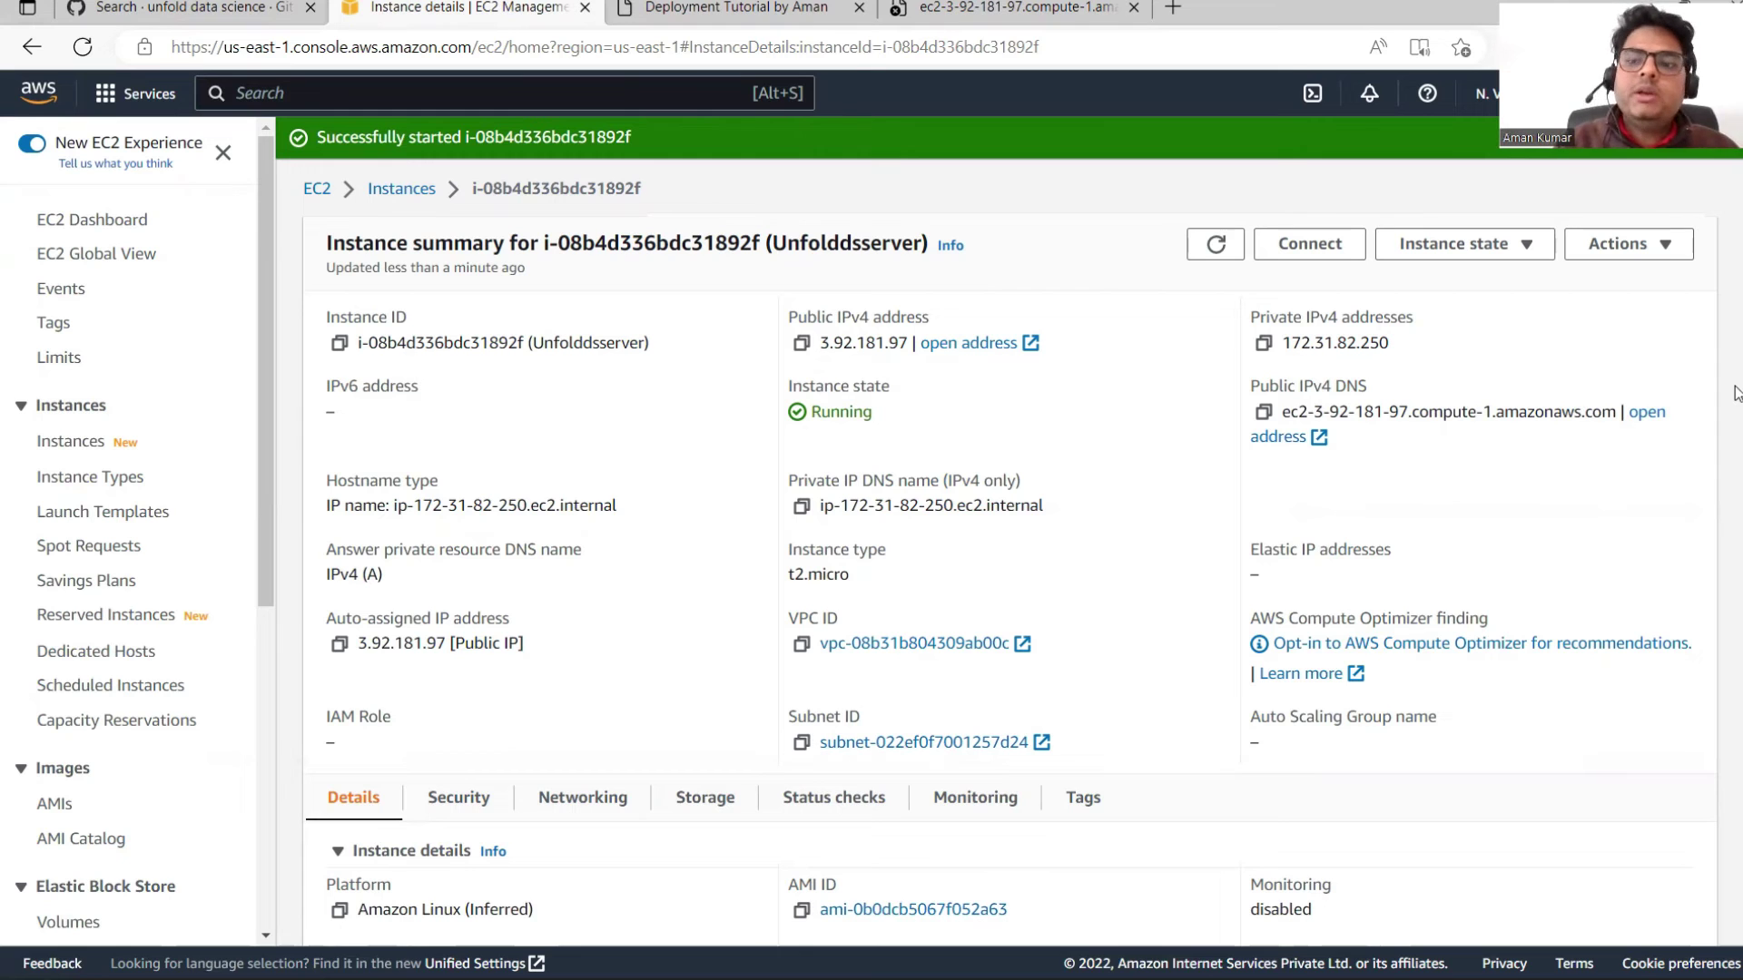
Step: Go to Network & Security > Security Groups and start Create security group
drag(267, 520, 277, 826)
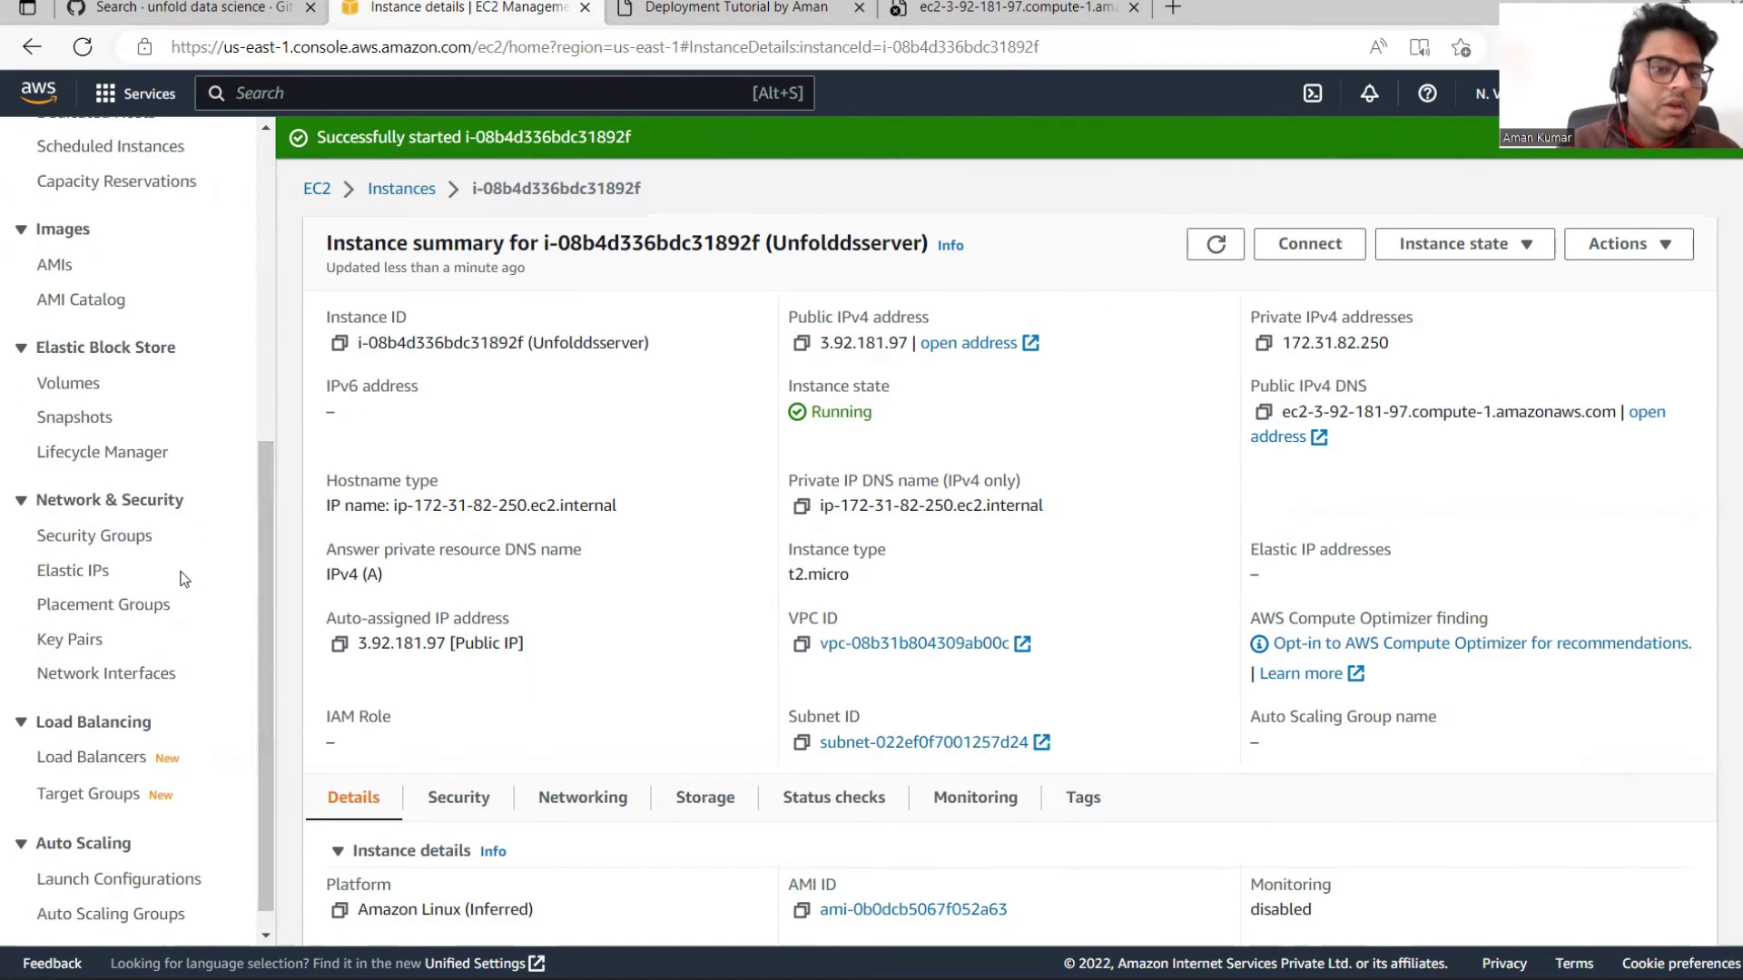
click(106, 536)
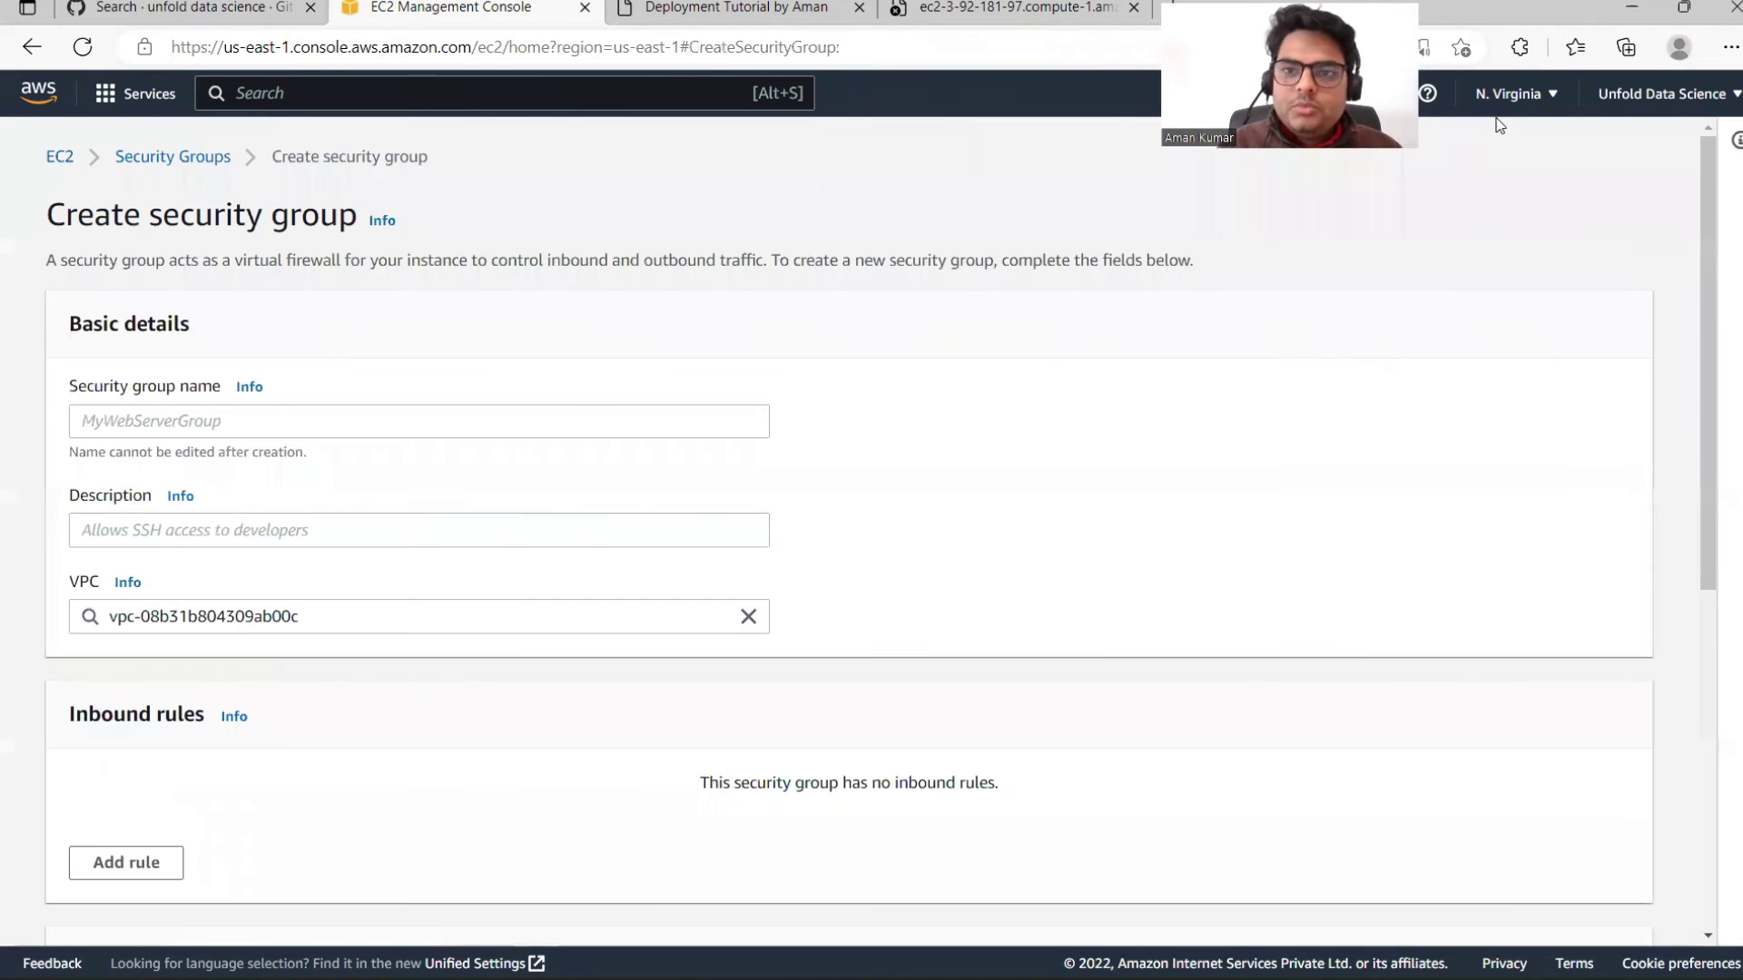
click(1580, 150)
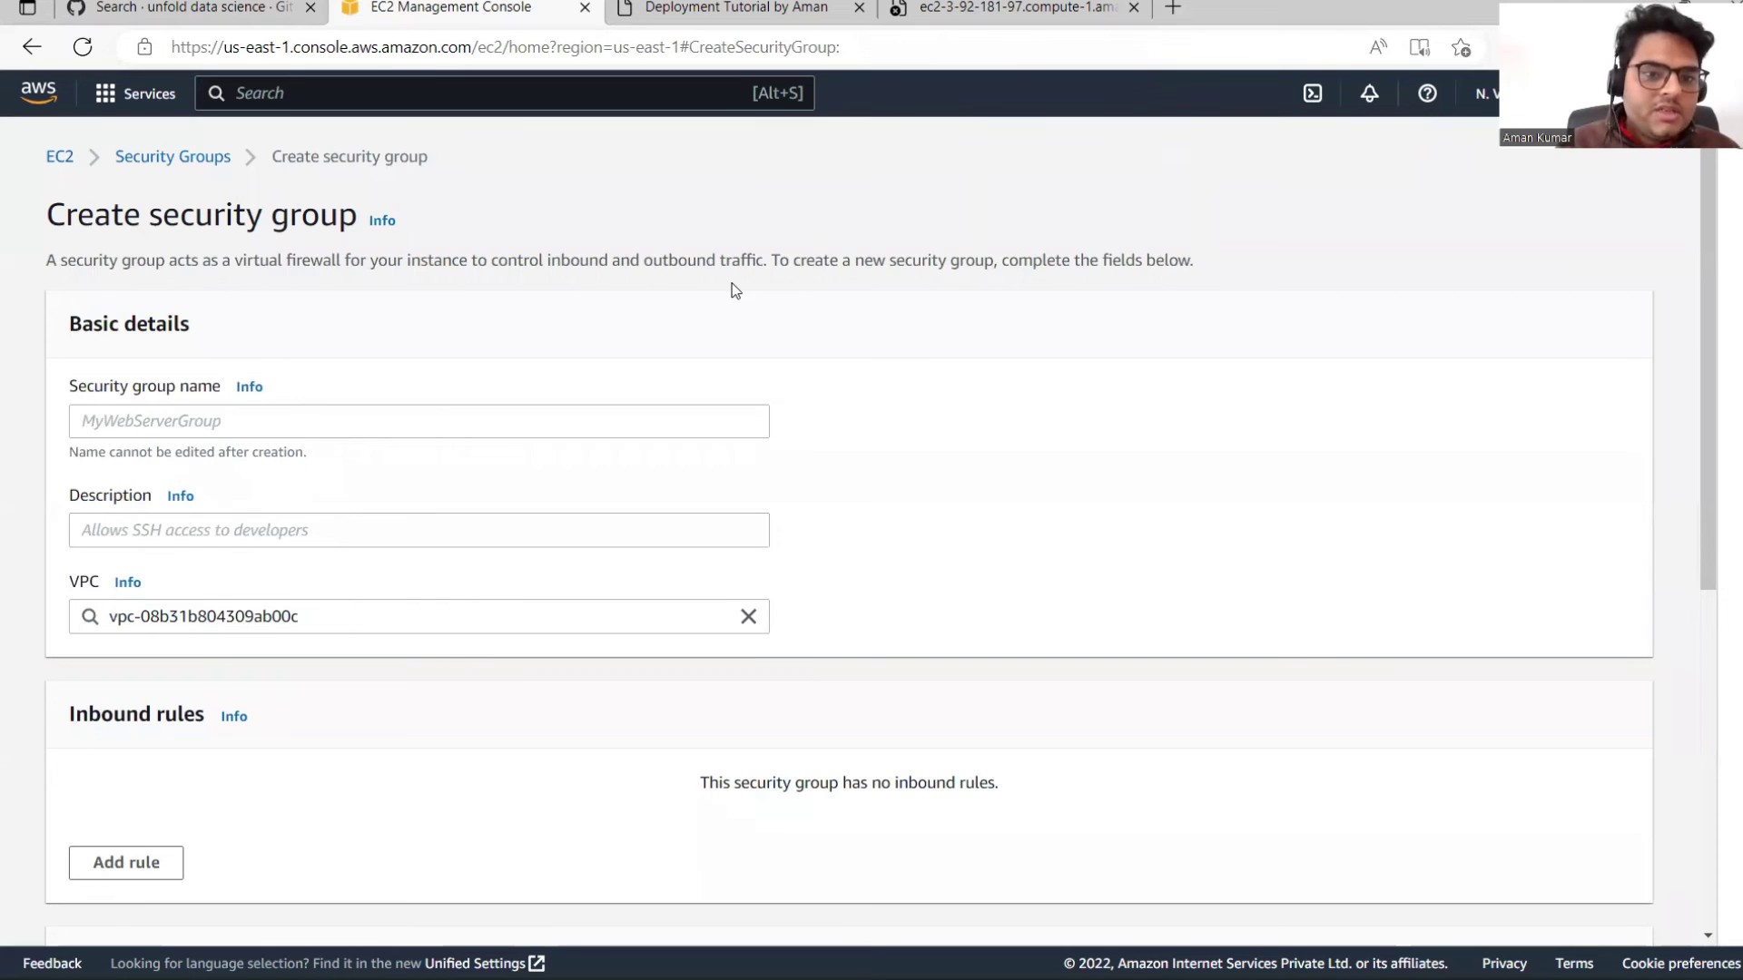
Step: Name the group 'Givepublciaccess' and describe it as allowing access from the open internet
click(573, 419)
text(Givepublciacc)
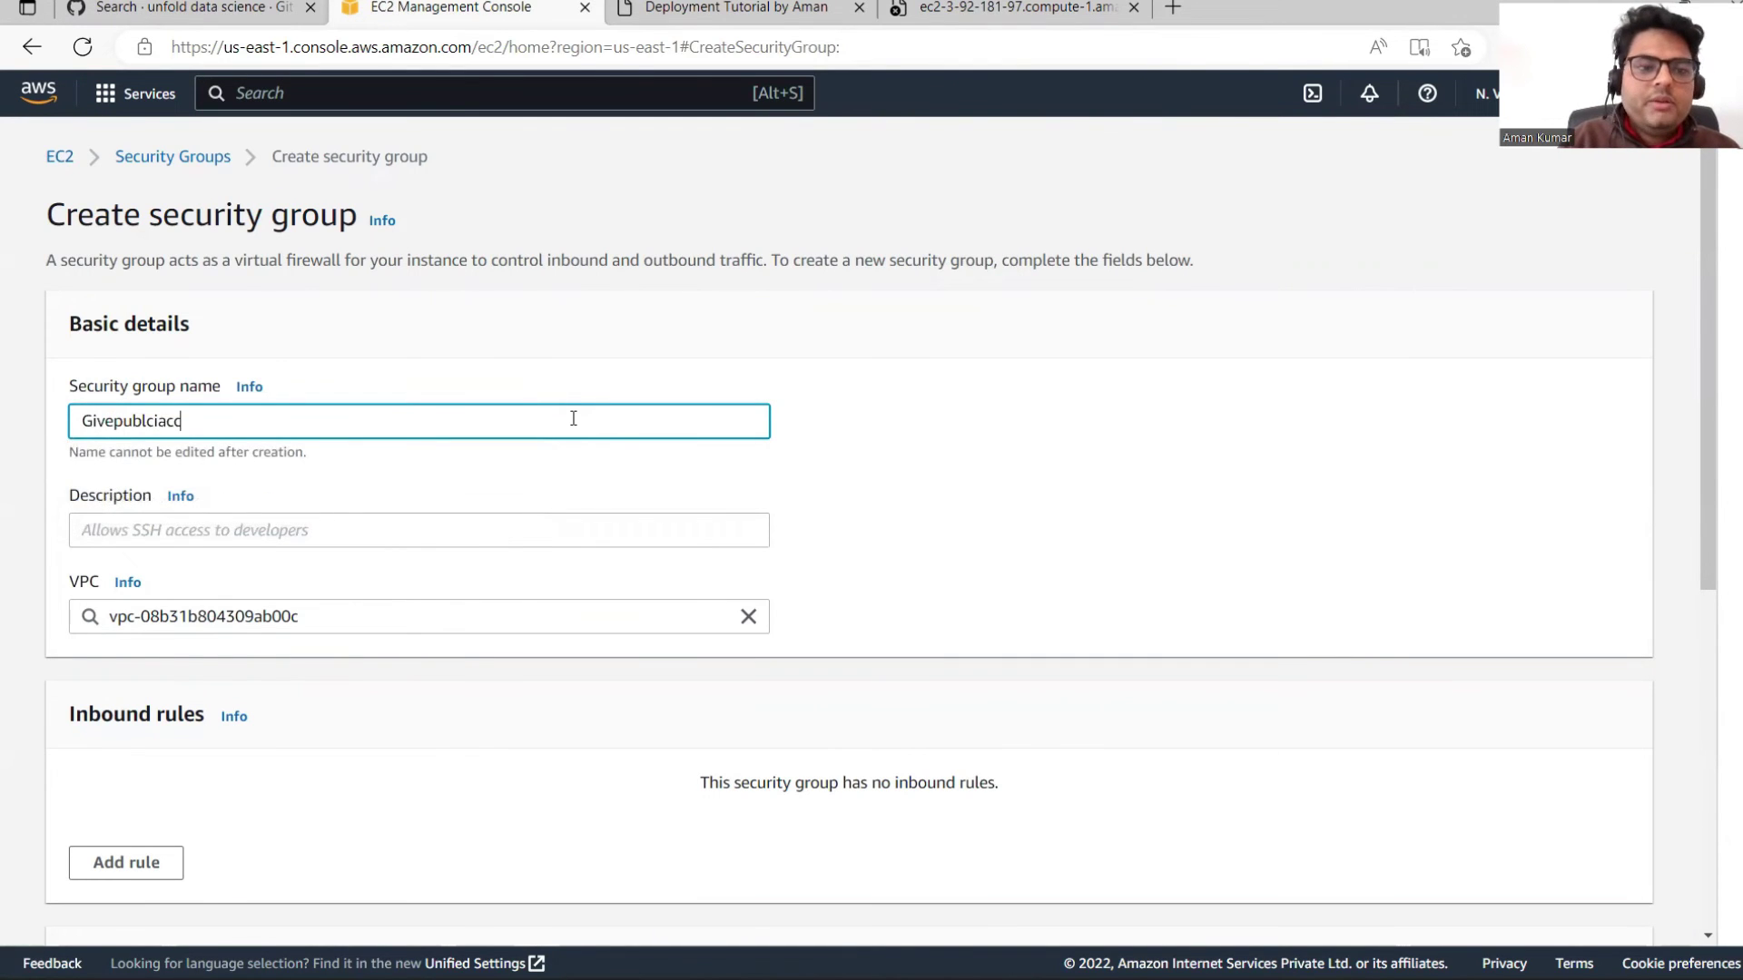
text(ess)
click(376, 524)
text(Allow)
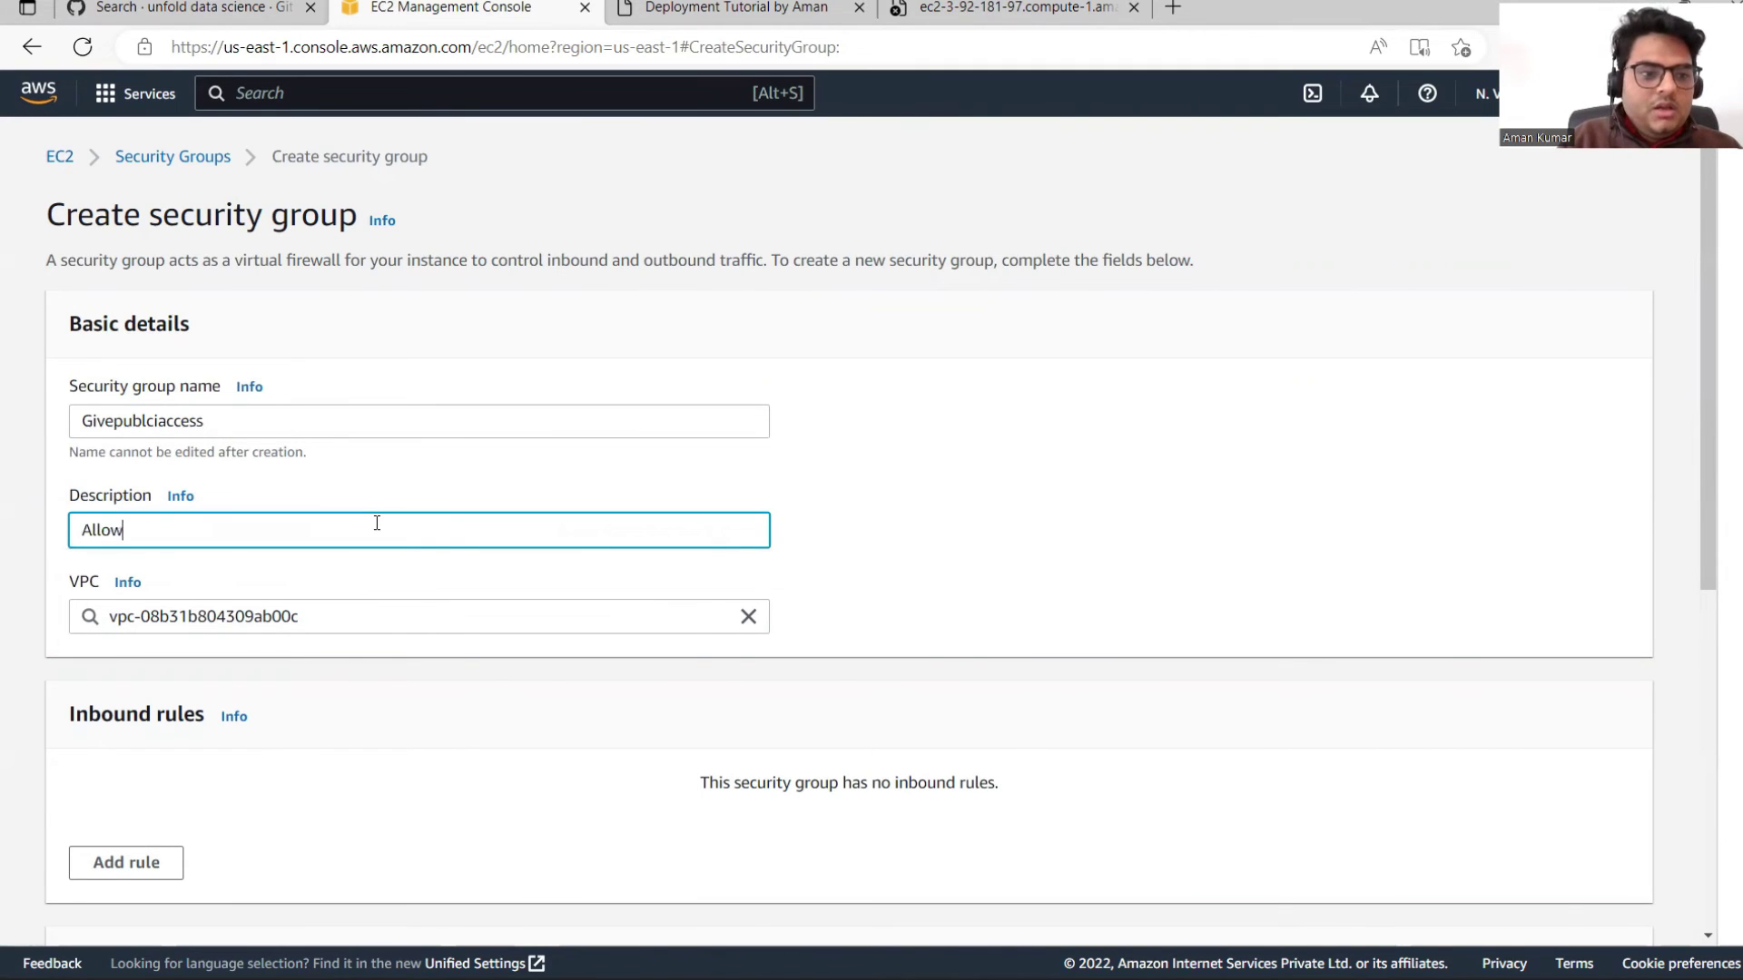
text( access ro)
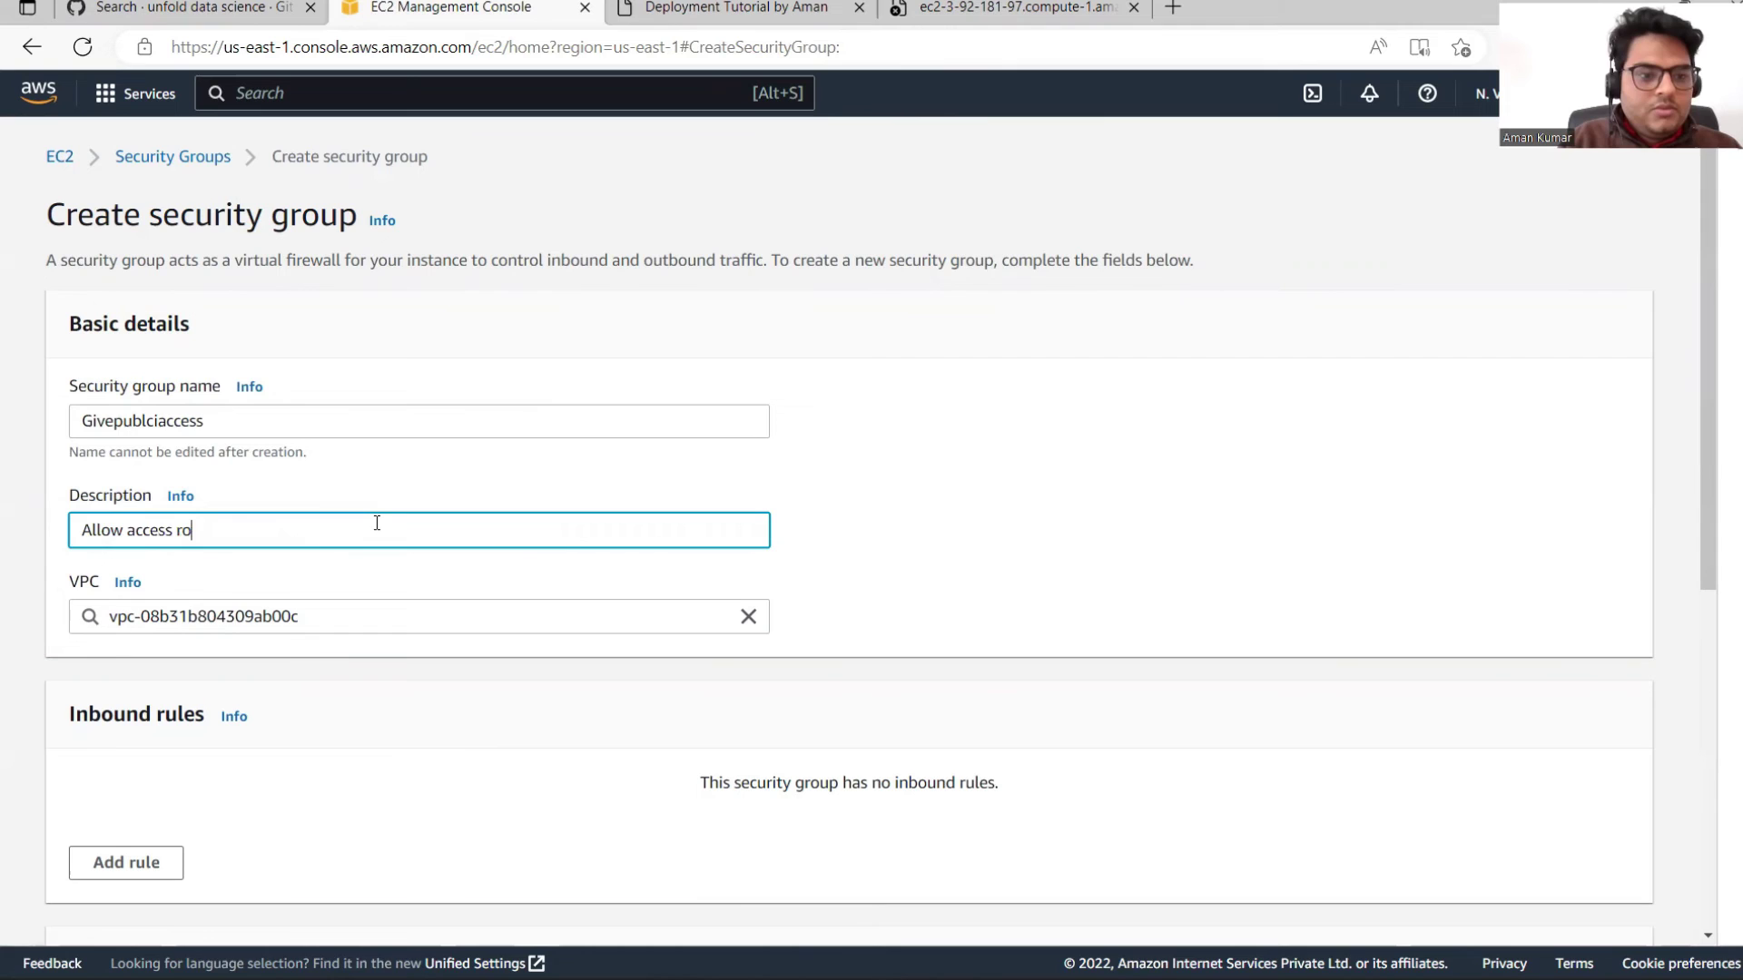
key(BackSpace)
key(BackSpace)
text(from open internet)
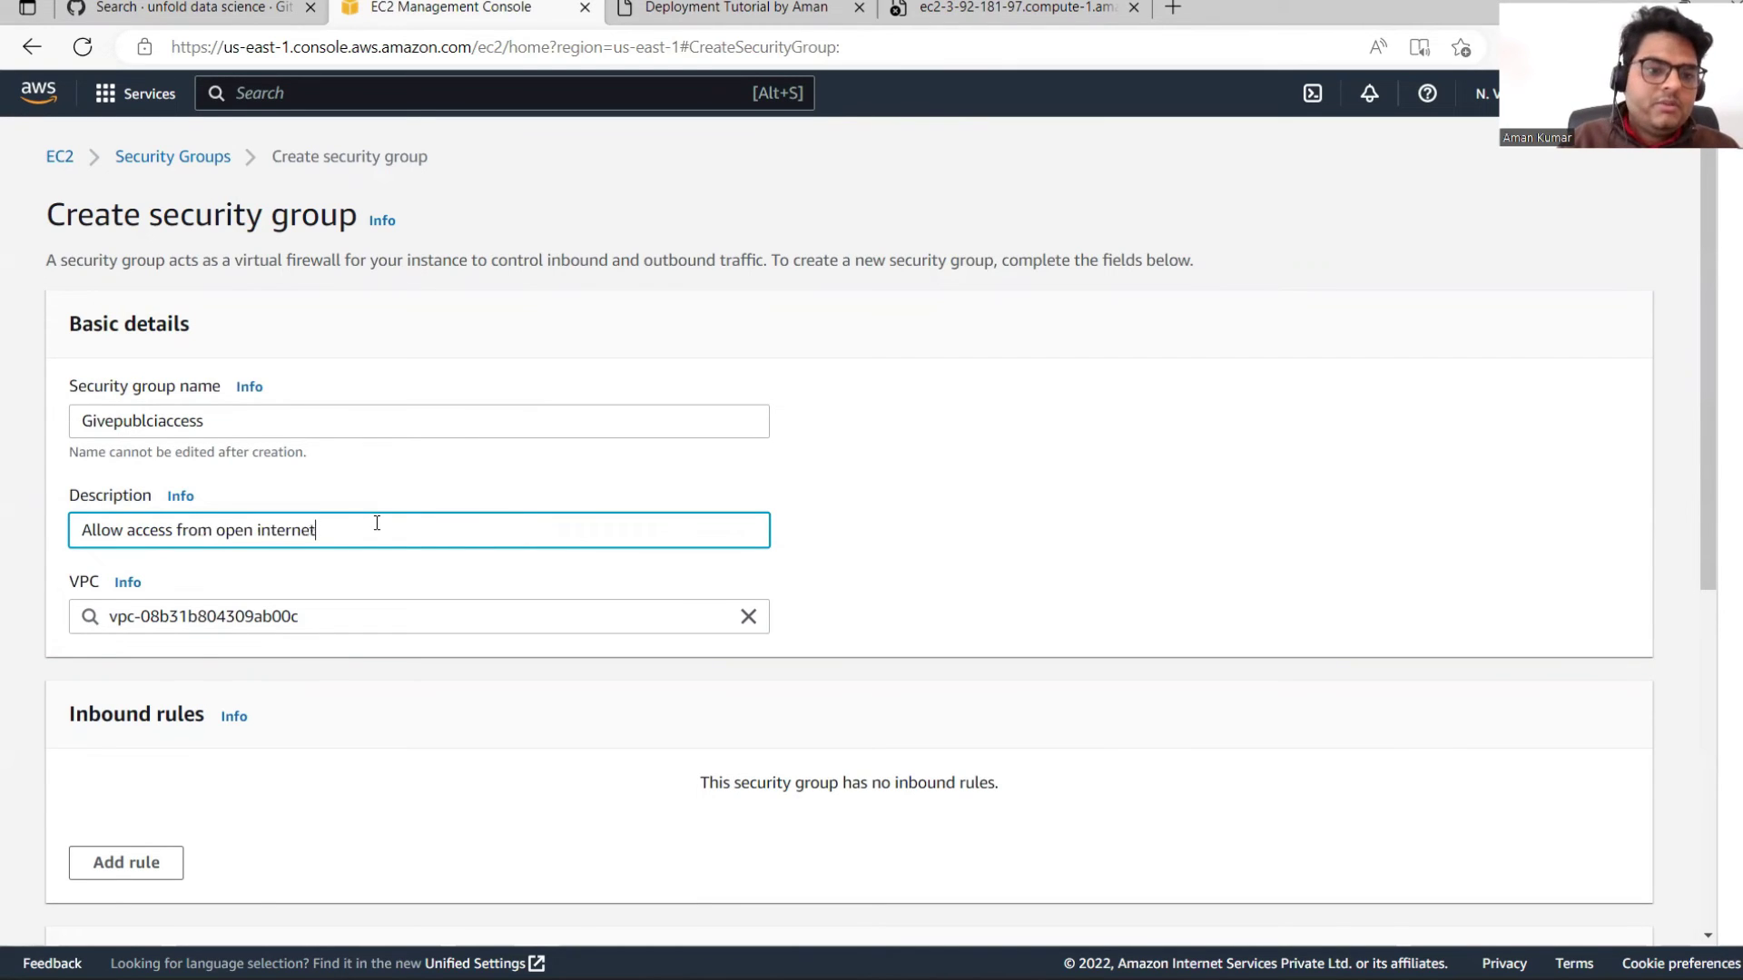
drag(1710, 419, 1735, 613)
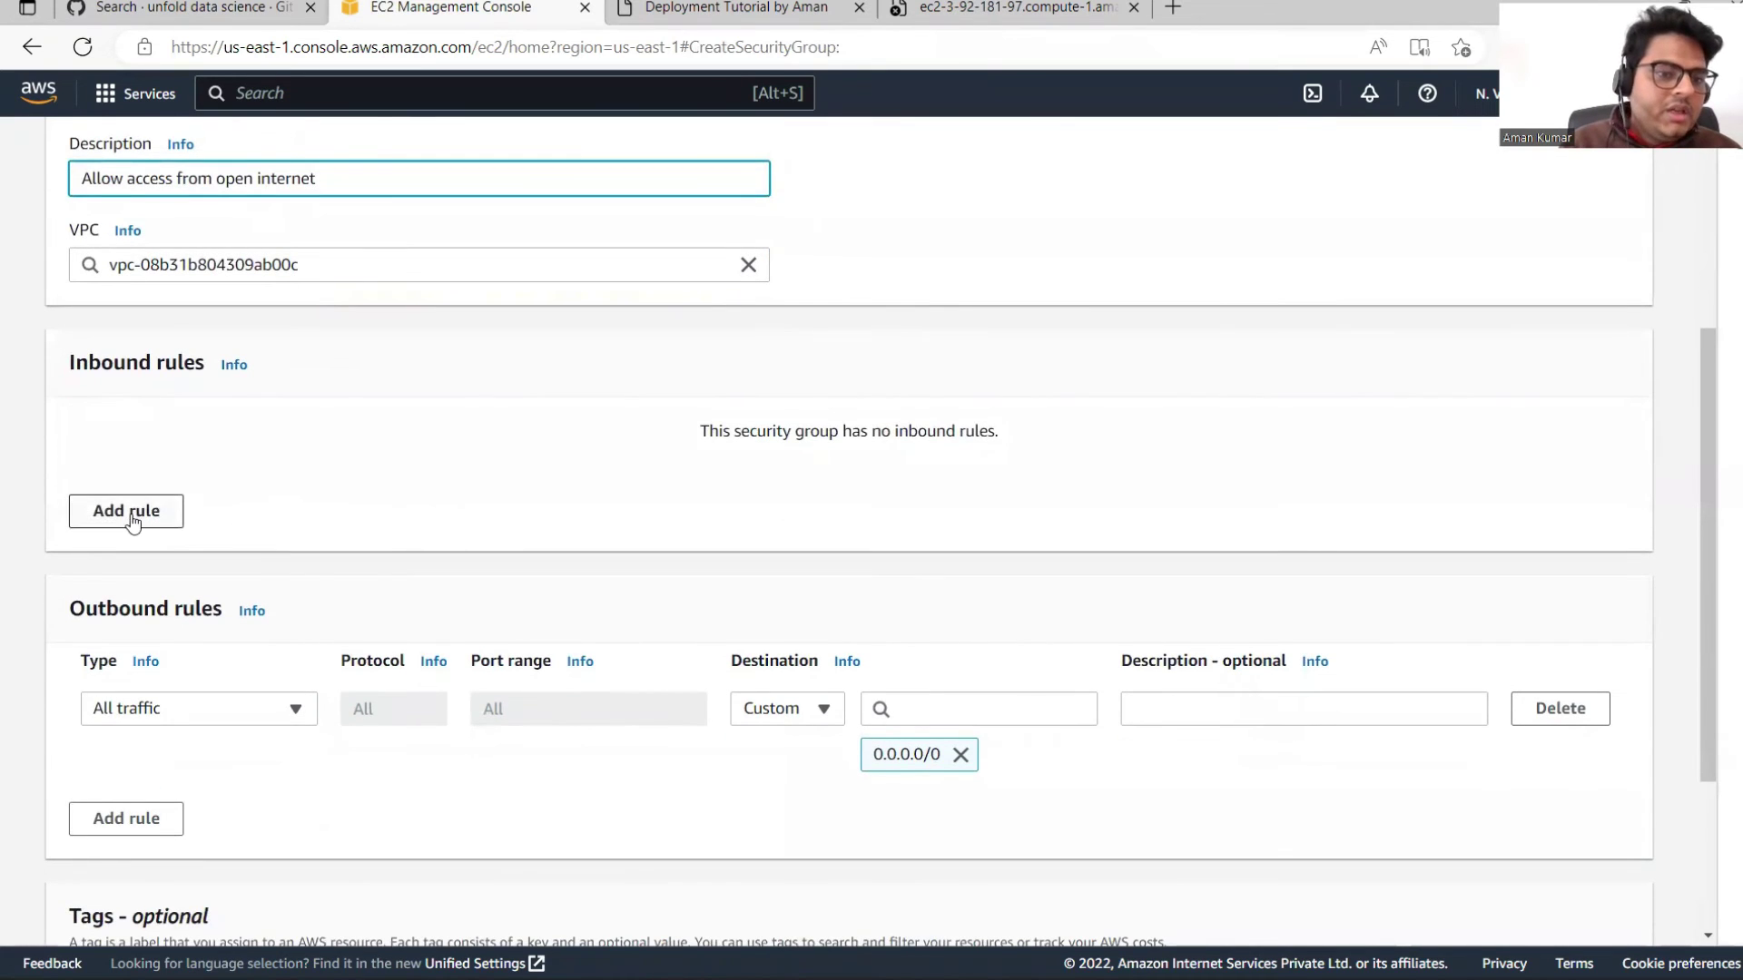
Step: Add an All traffic inbound rule from Anywhere-IPv4 (0.0.0.0/0) and create the group
click(132, 523)
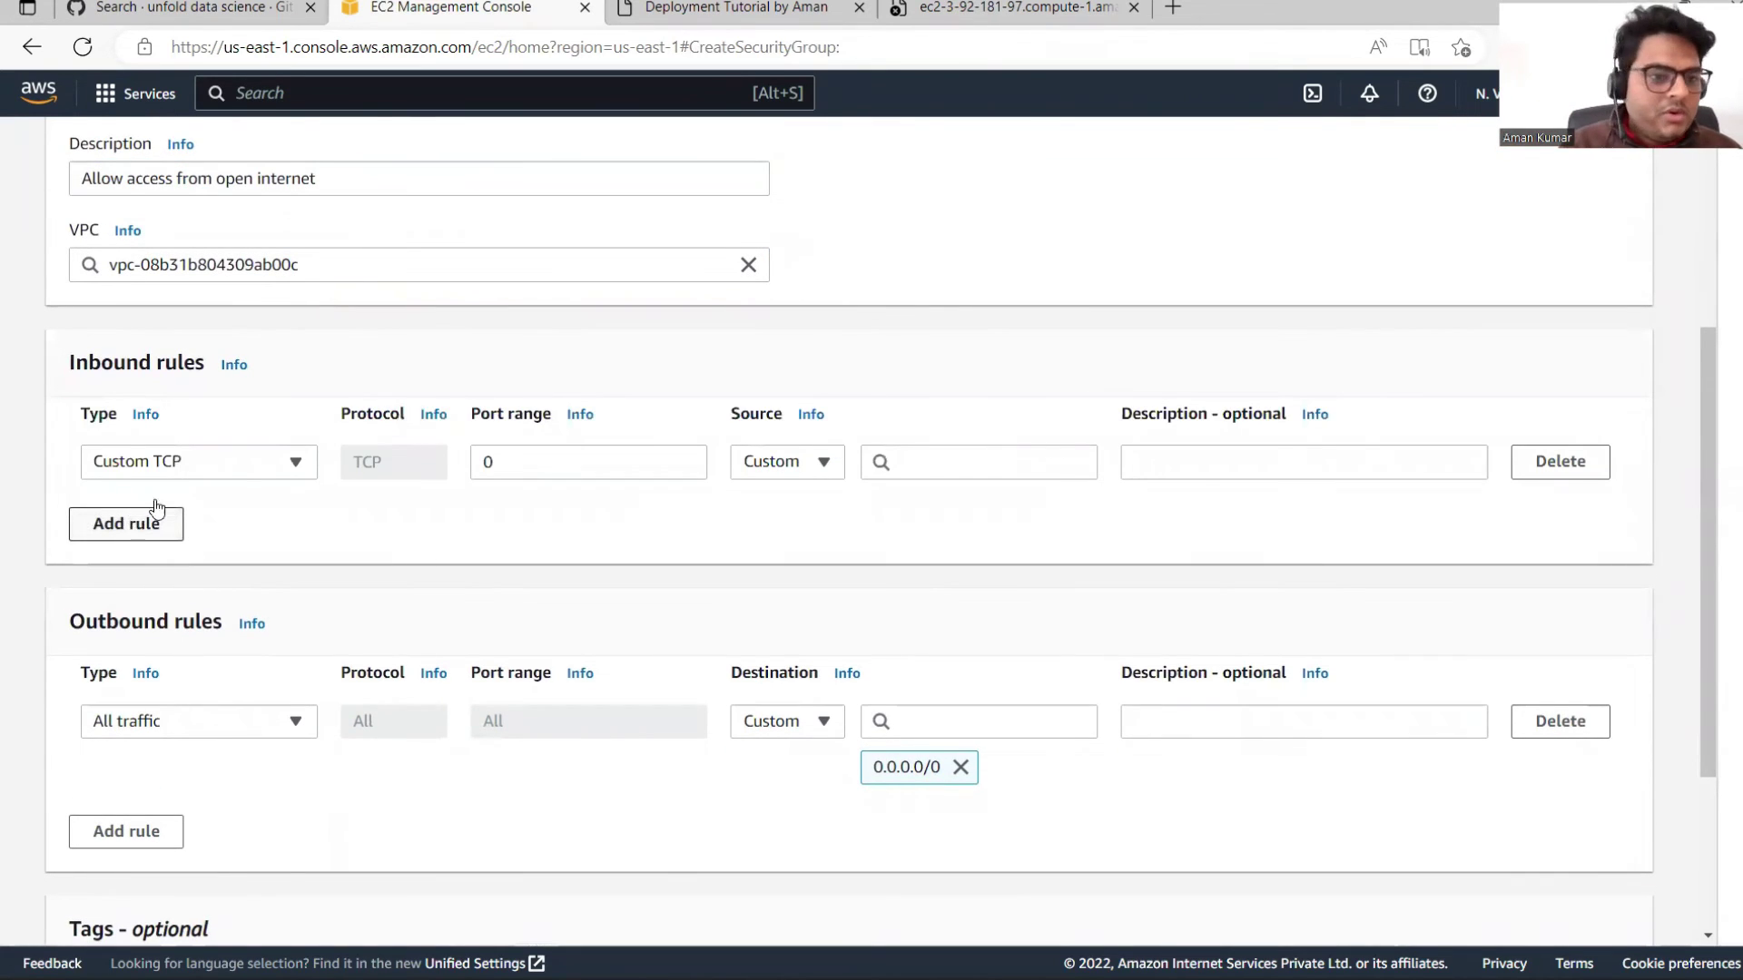
click(297, 464)
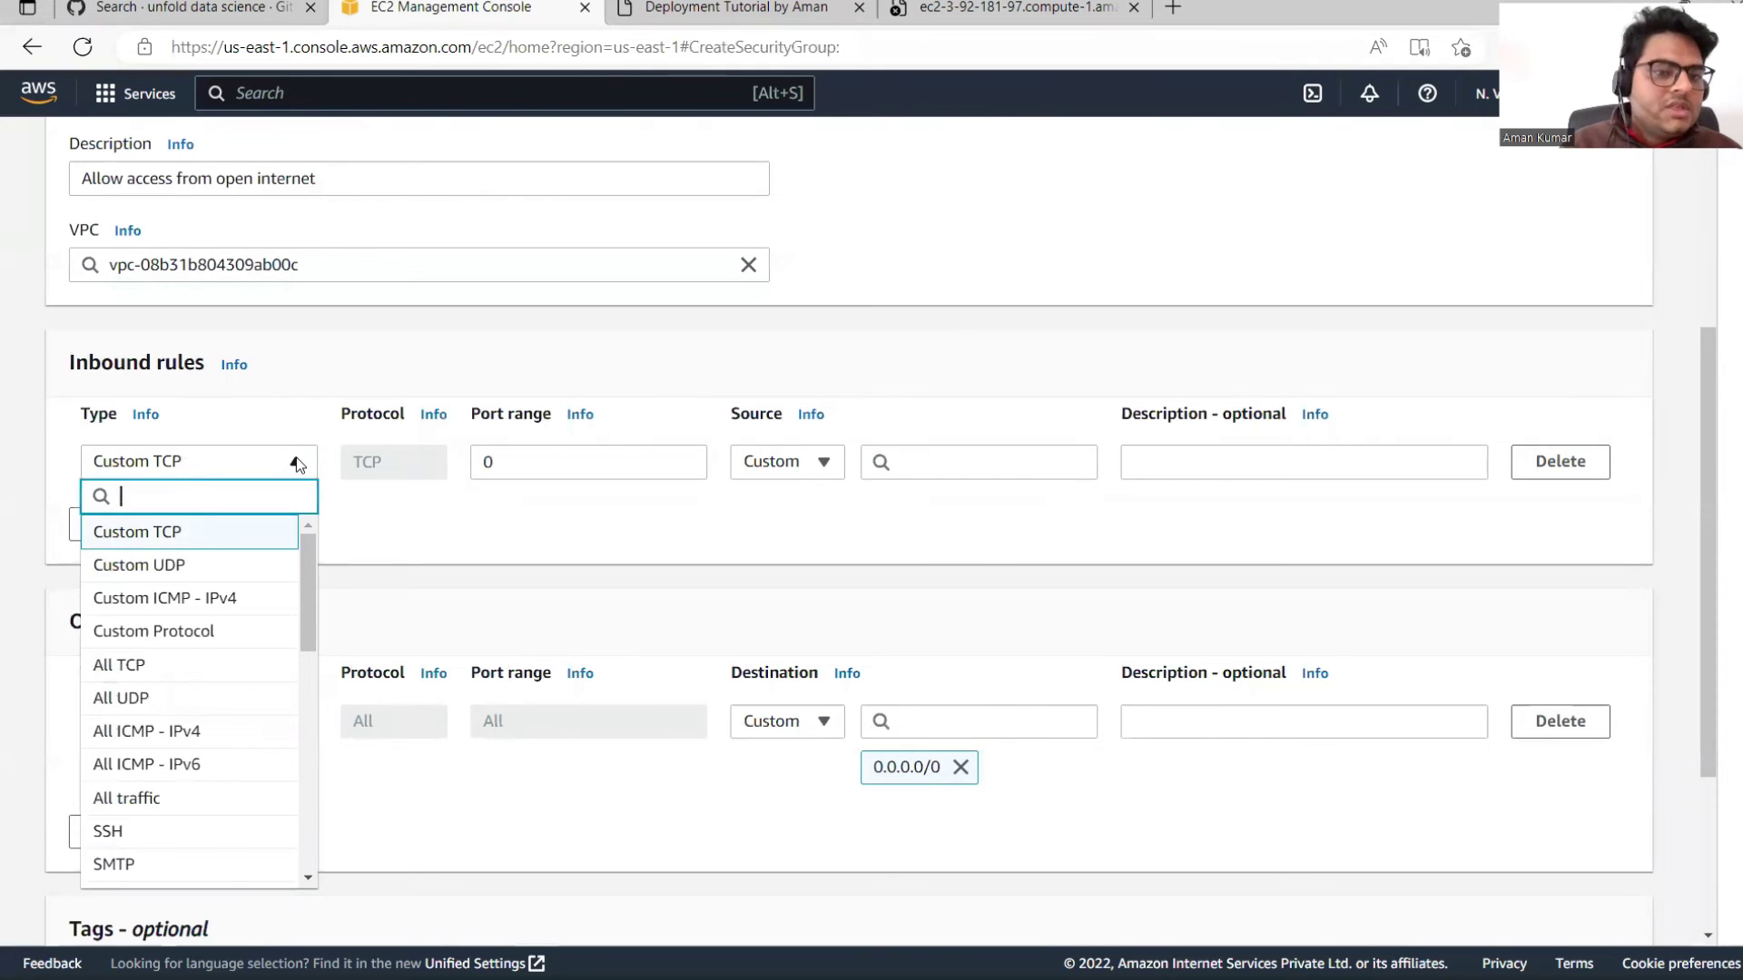
click(145, 798)
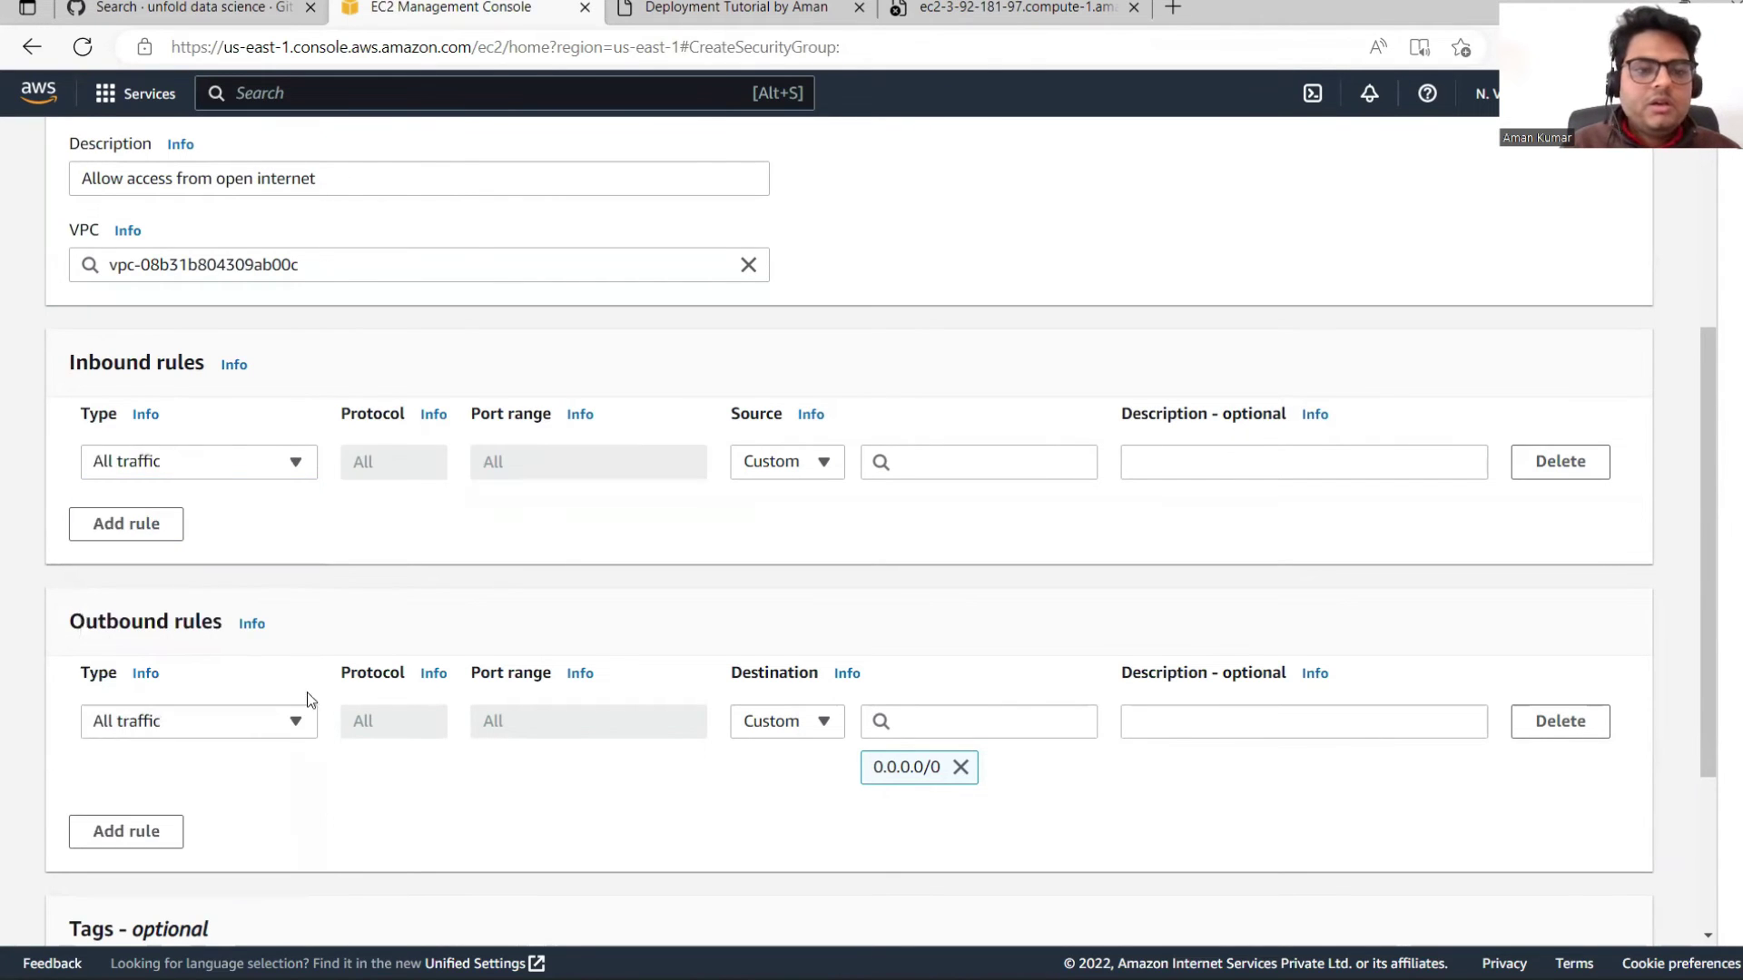
click(824, 463)
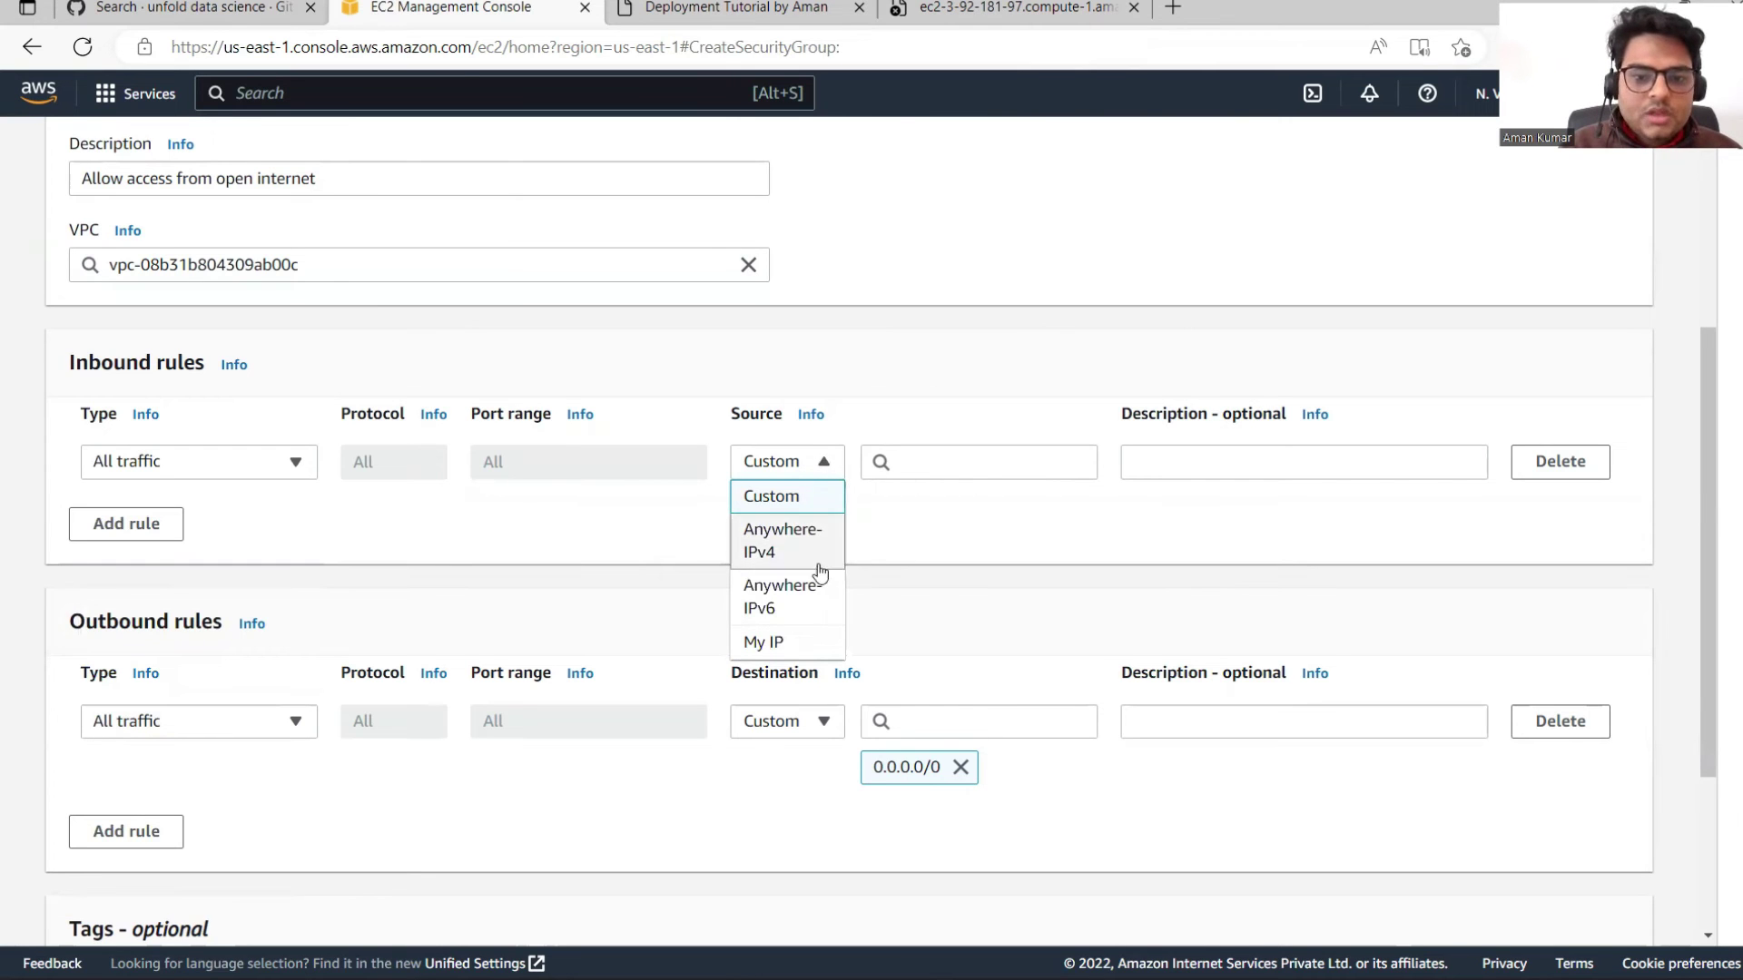
click(773, 547)
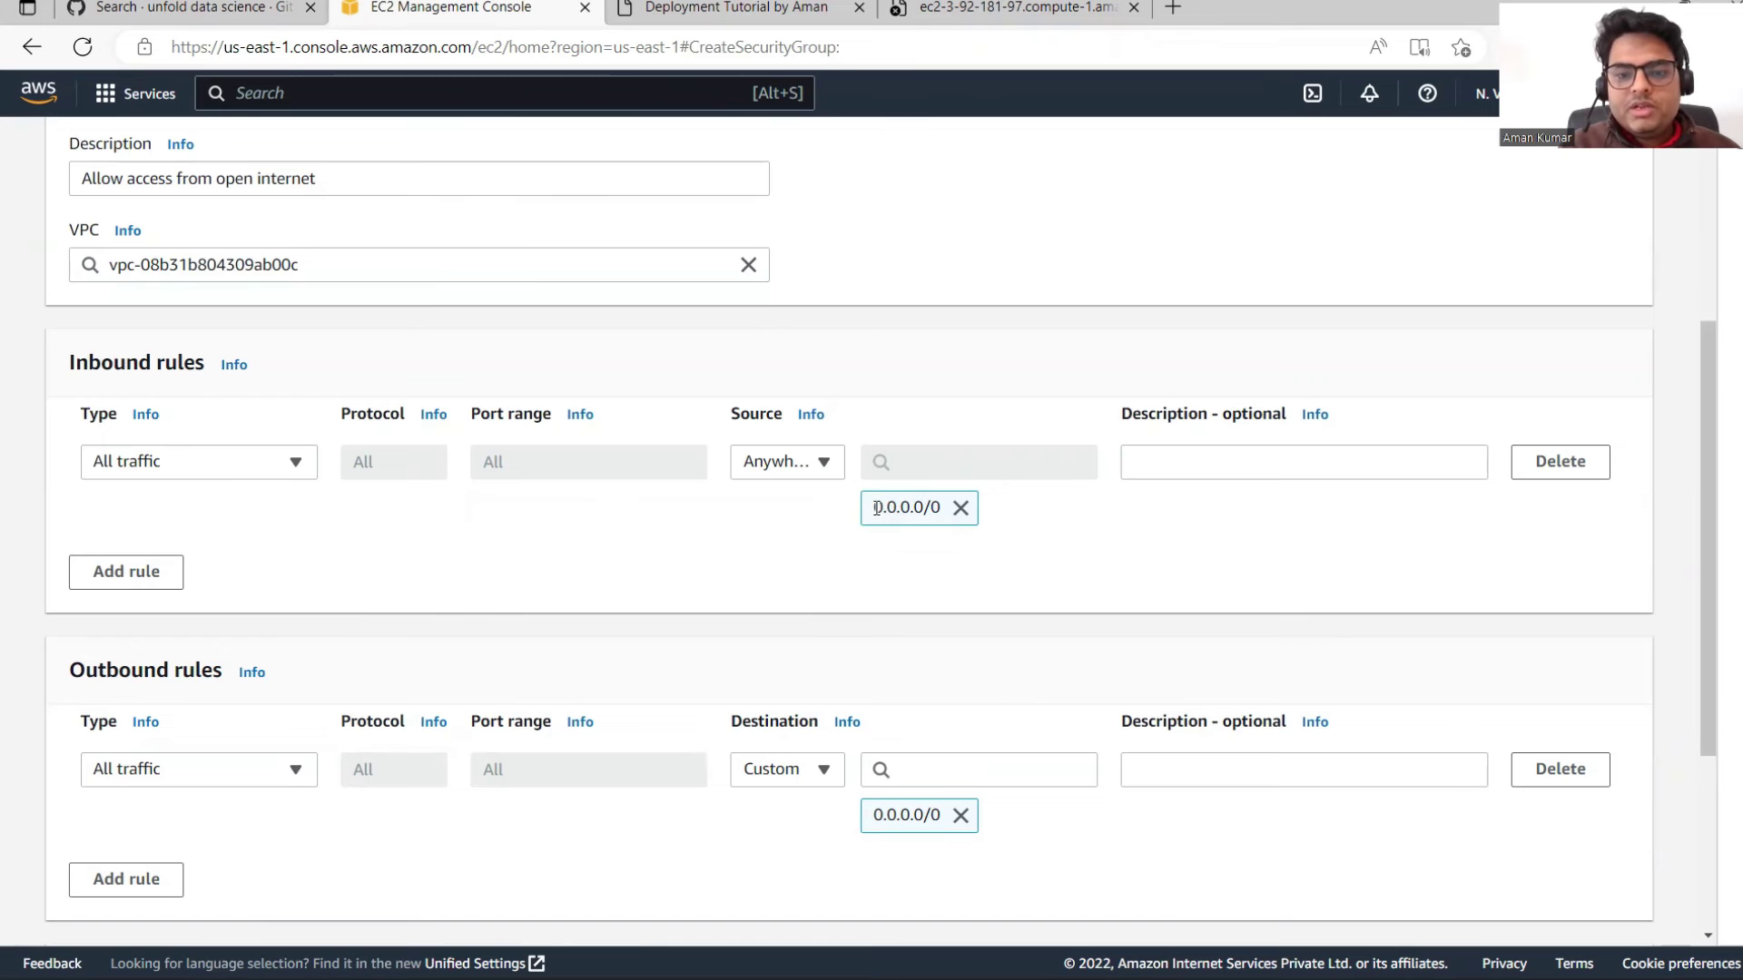
drag(885, 508, 920, 508)
click(765, 527)
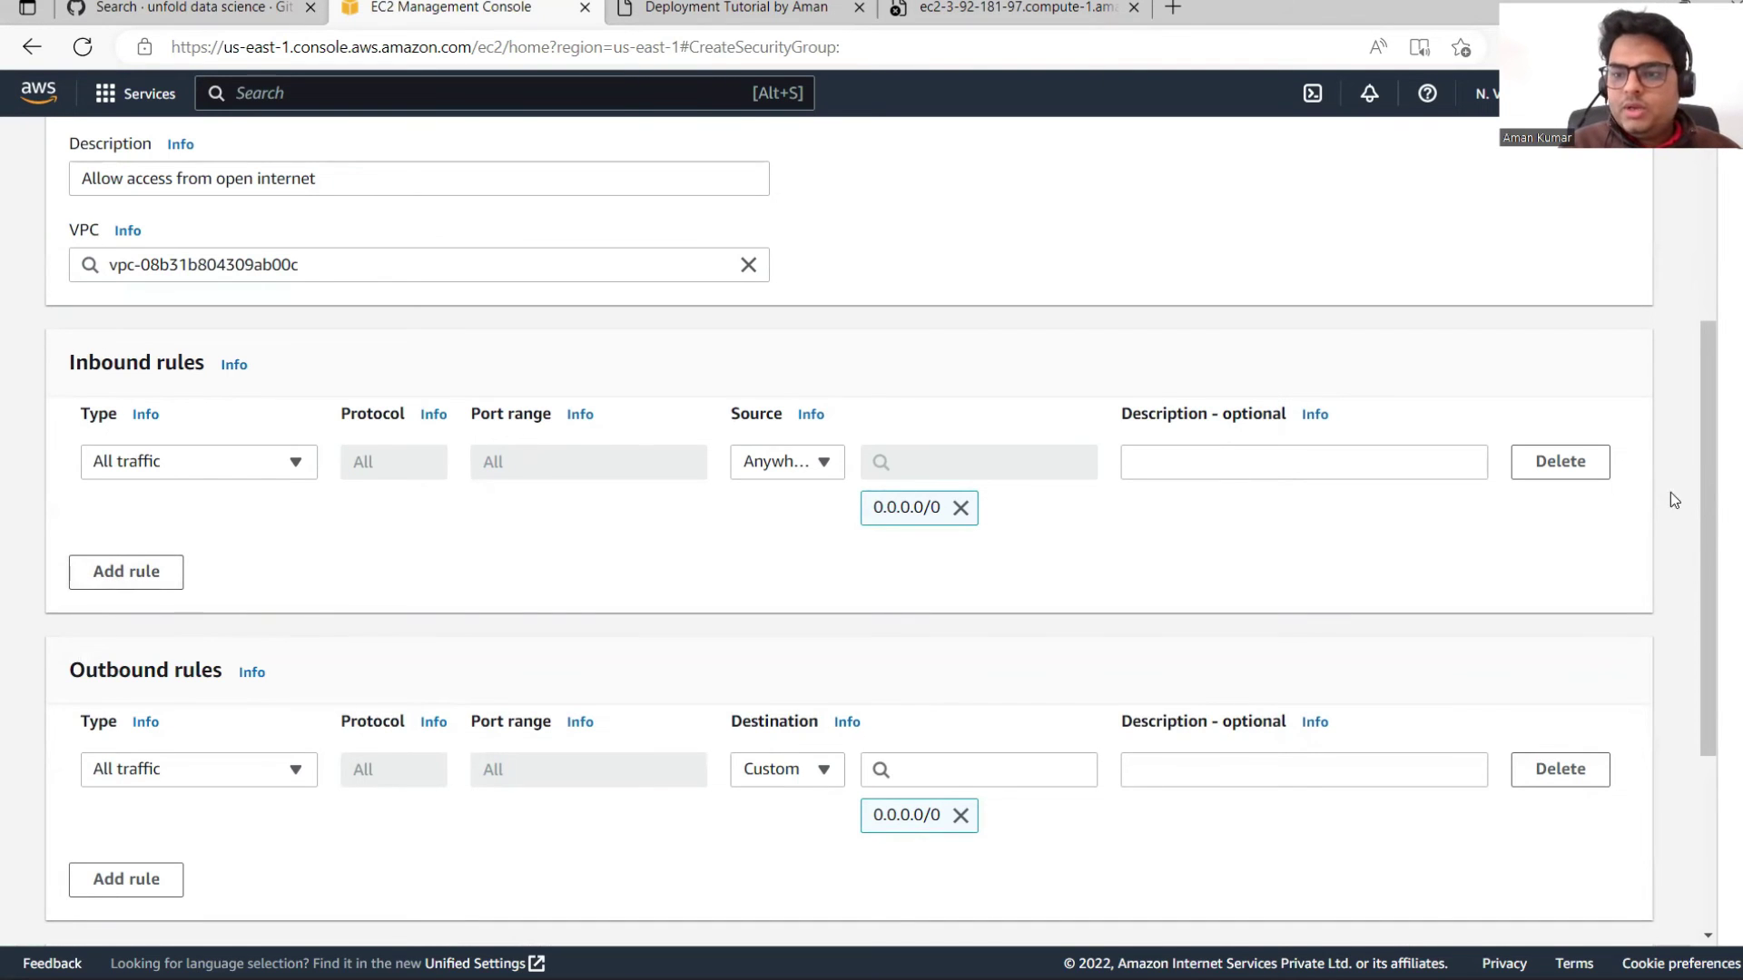
drag(1715, 536, 1687, 716)
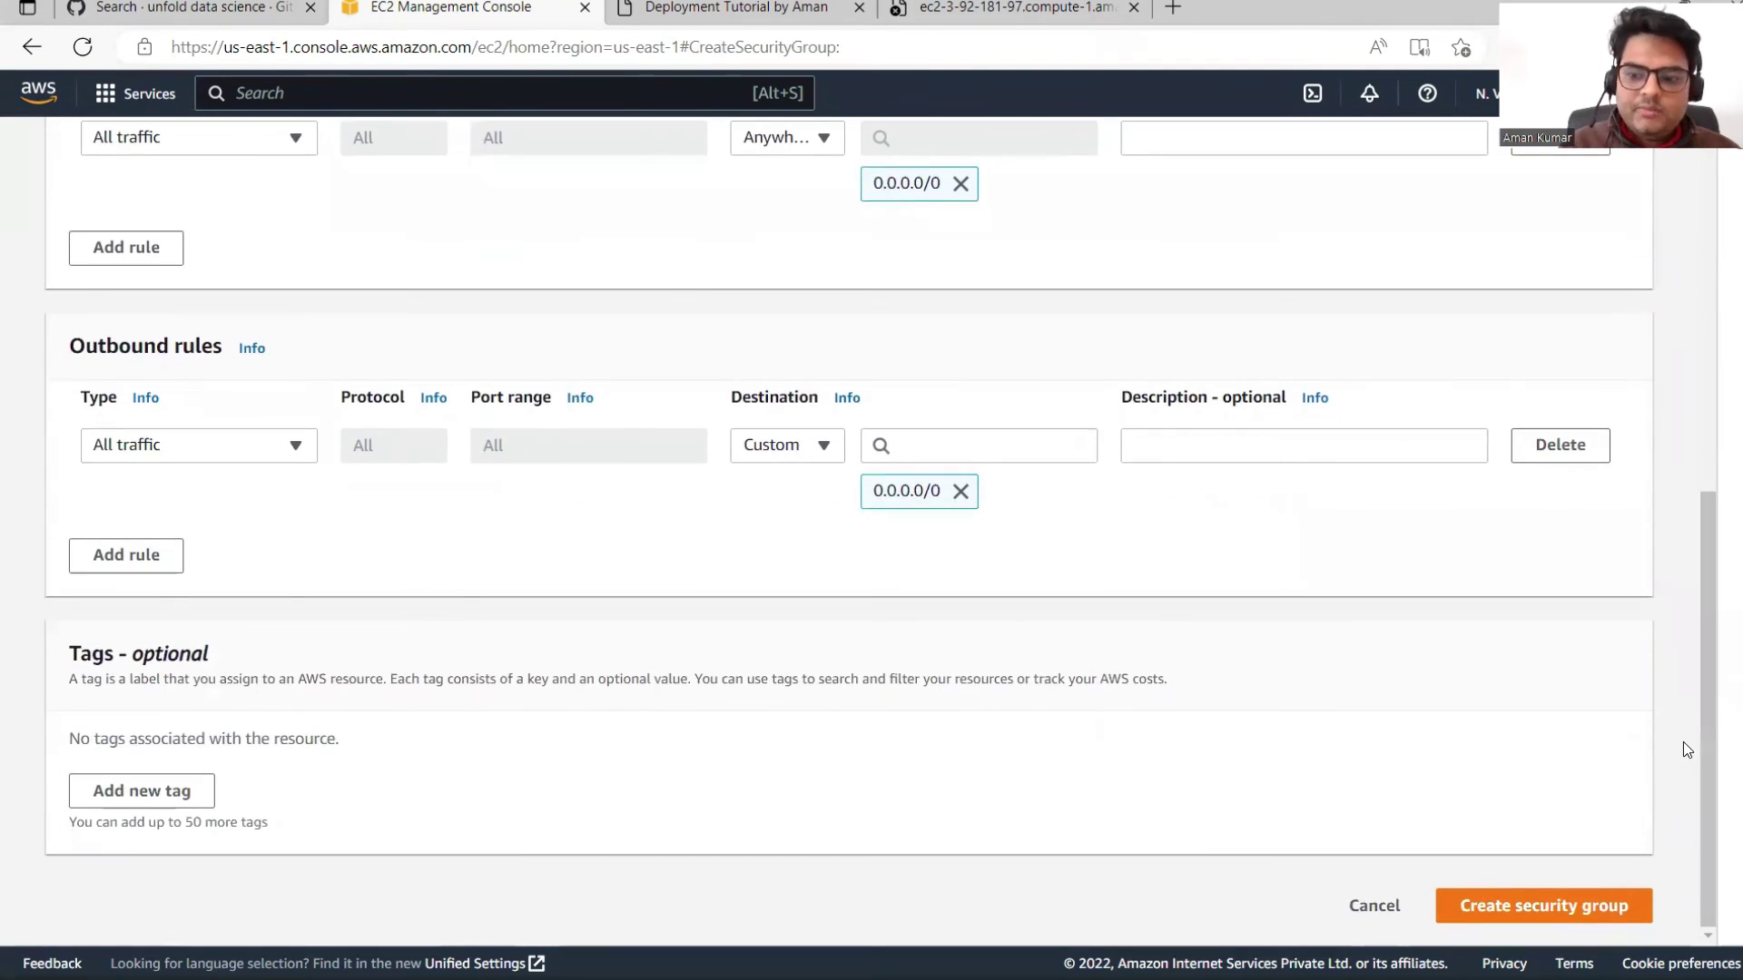
click(1527, 910)
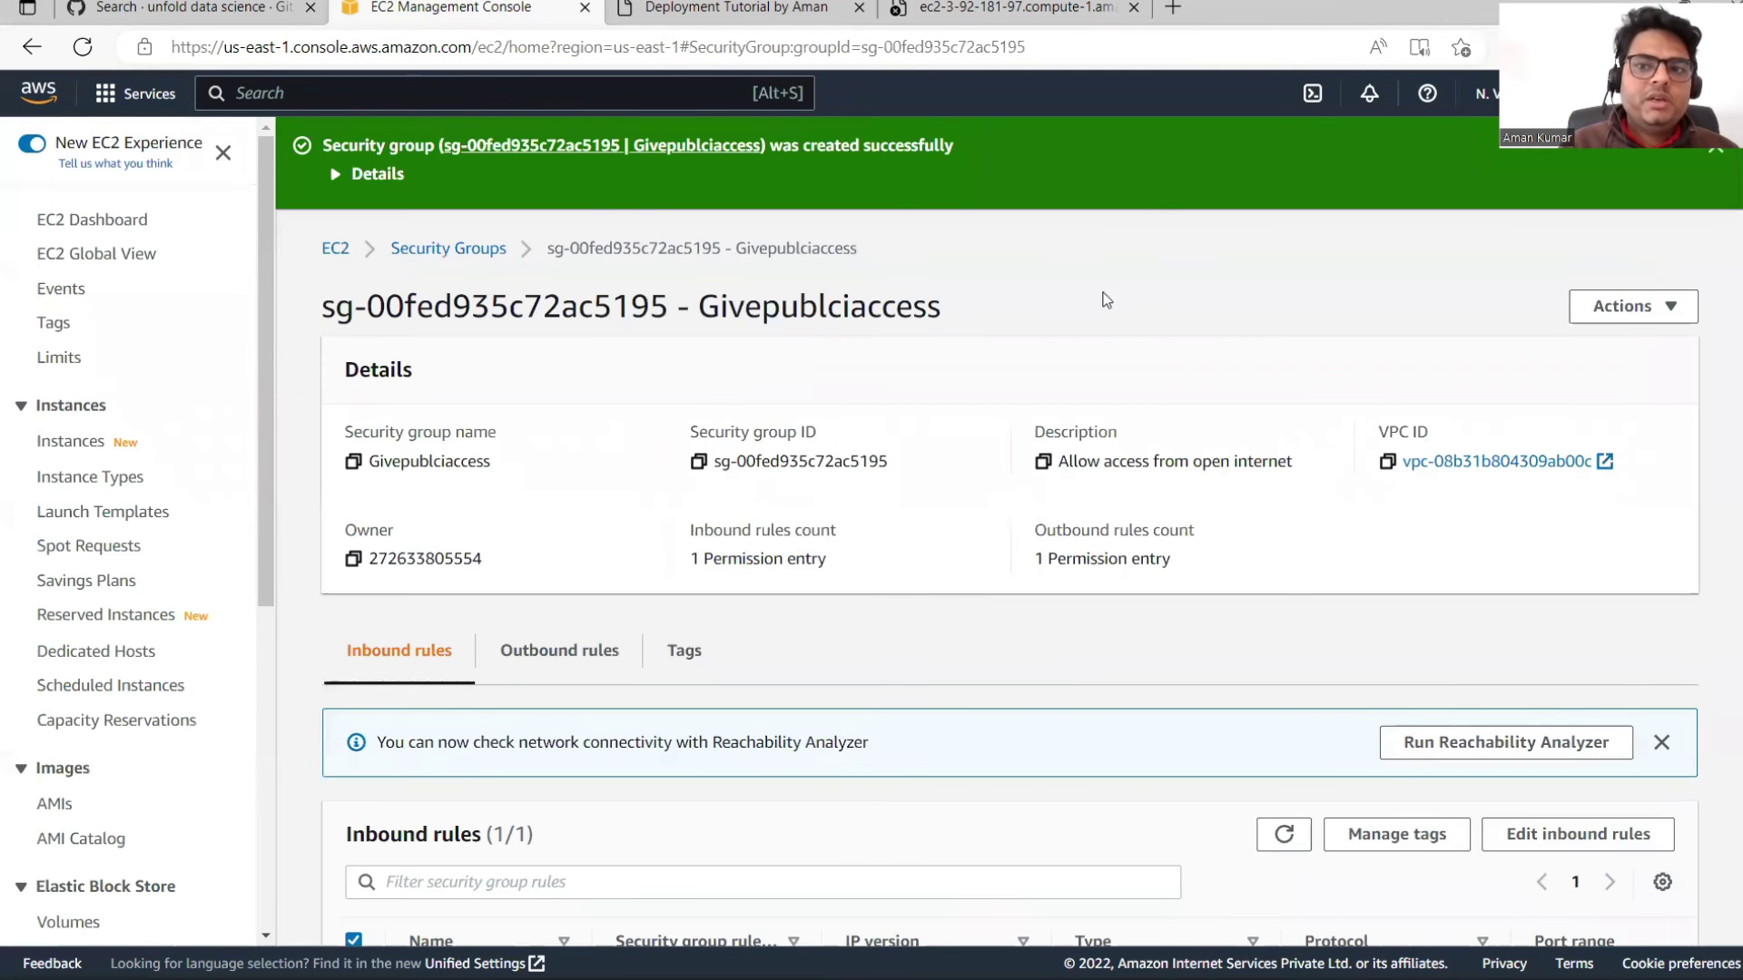
Step: Reload the app's public address tab, which is still unreachable, then go back to the console
click(1023, 11)
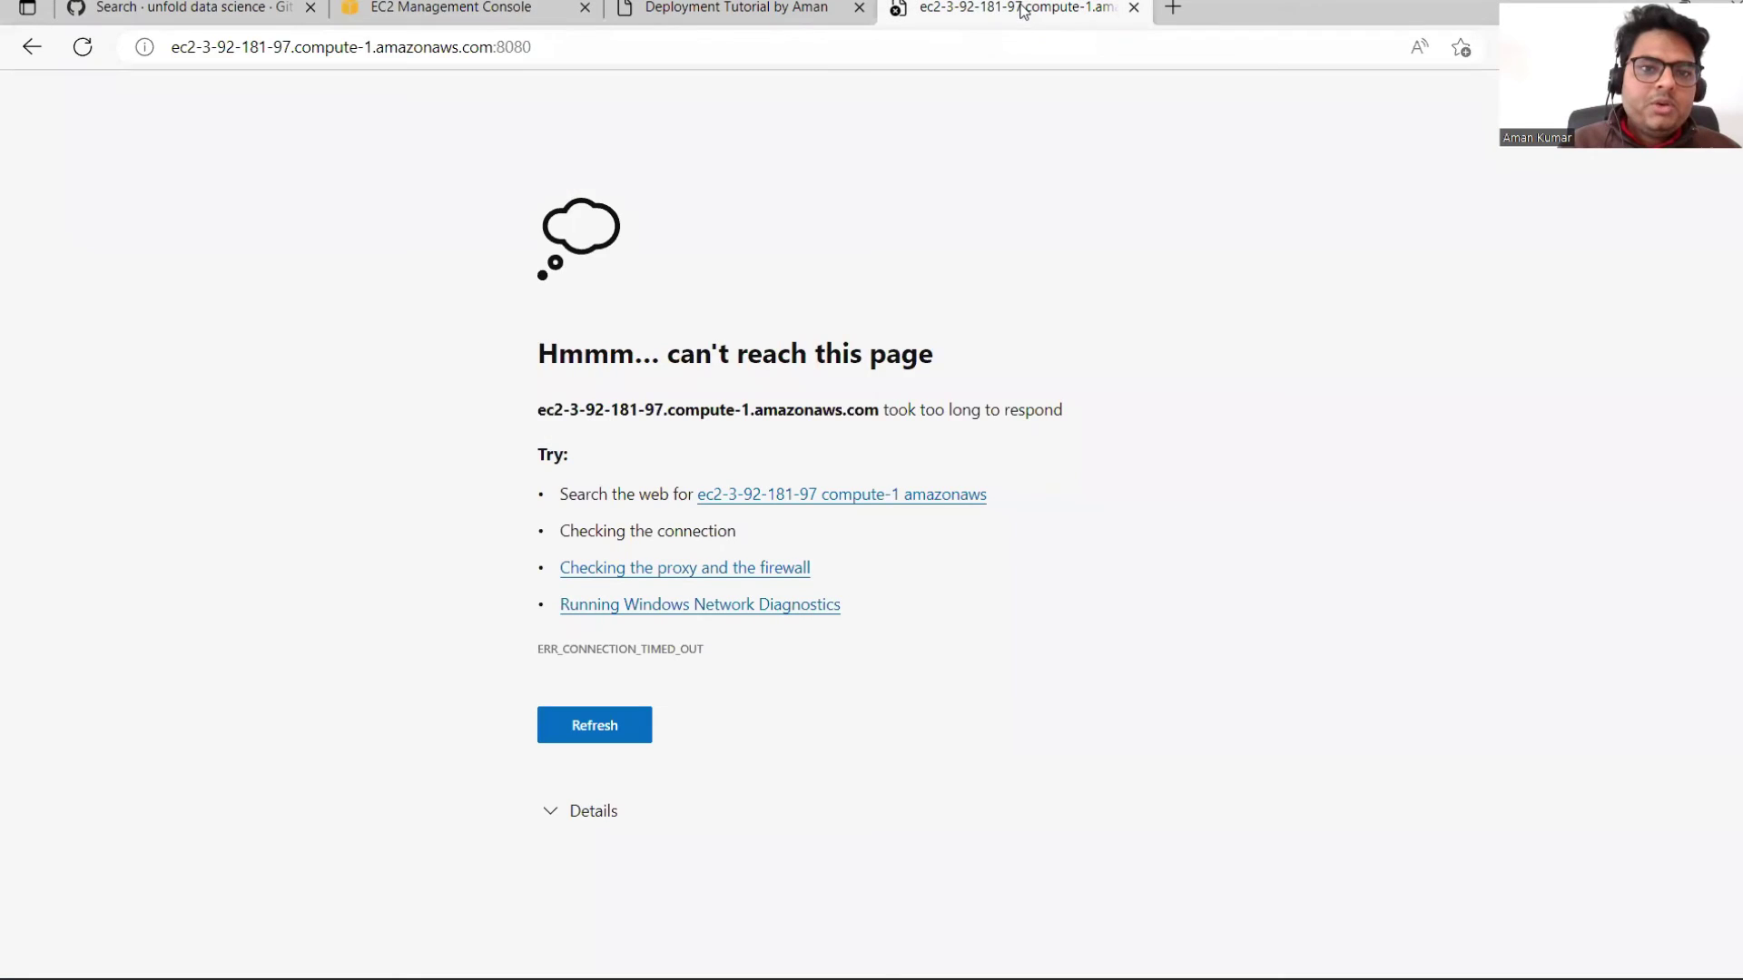
click(940, 62)
key(Return)
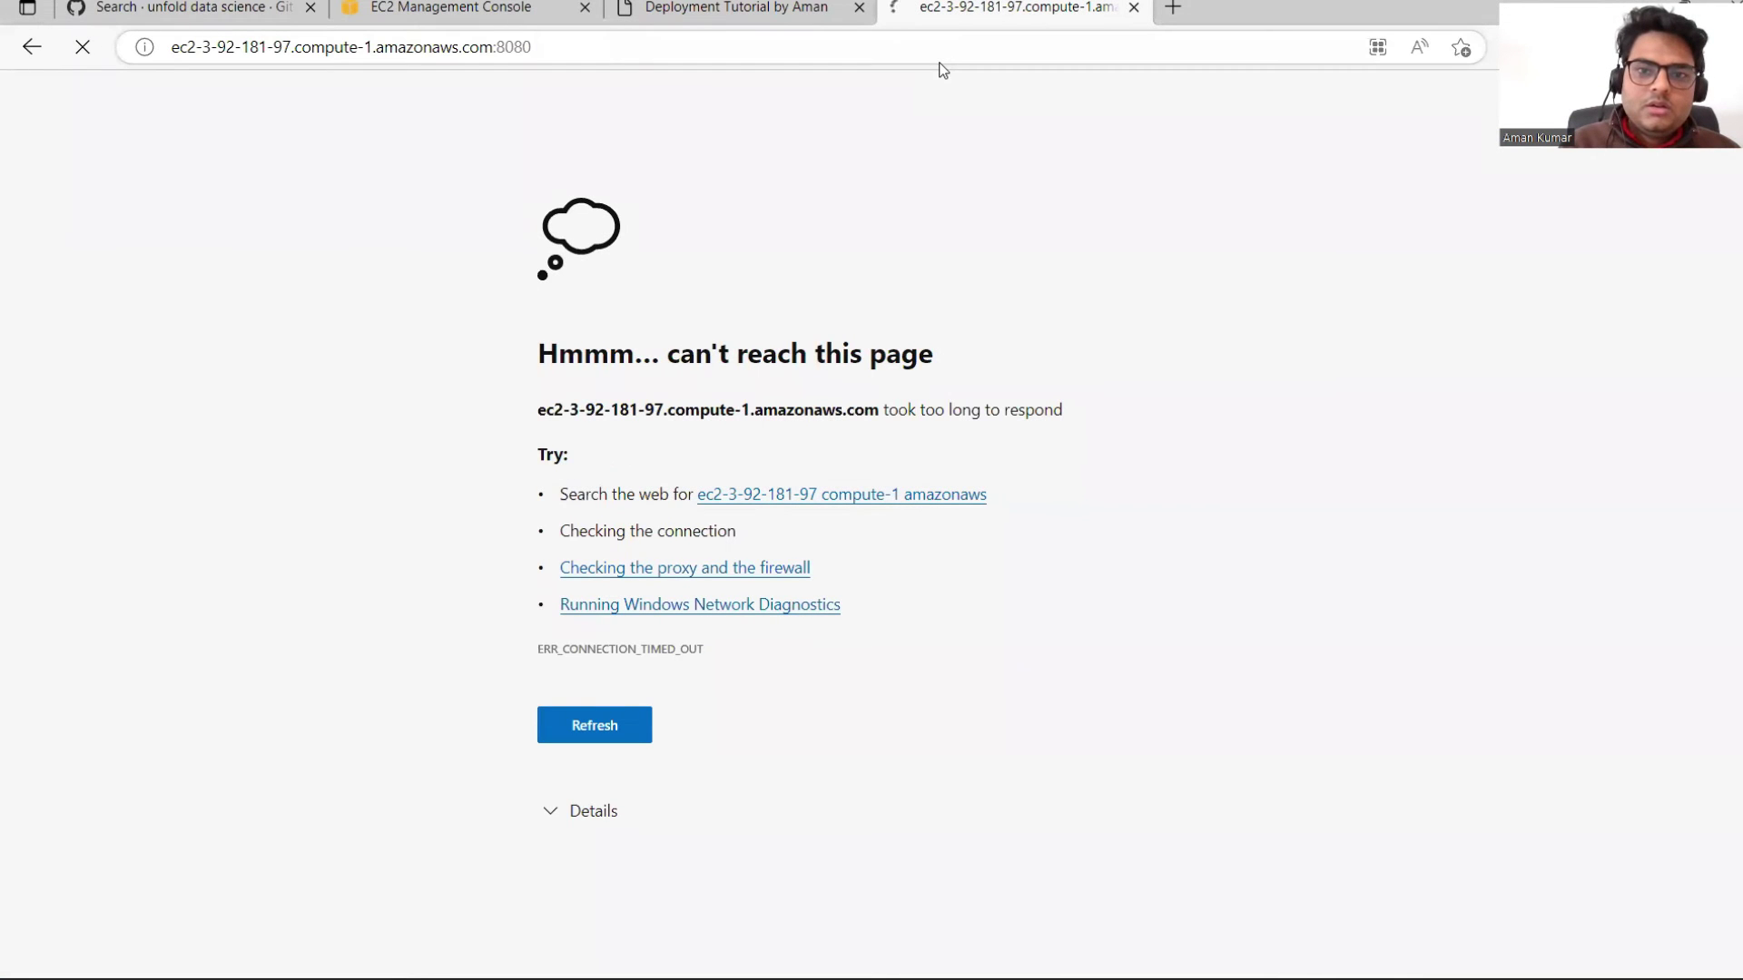
key(ctrl+2)
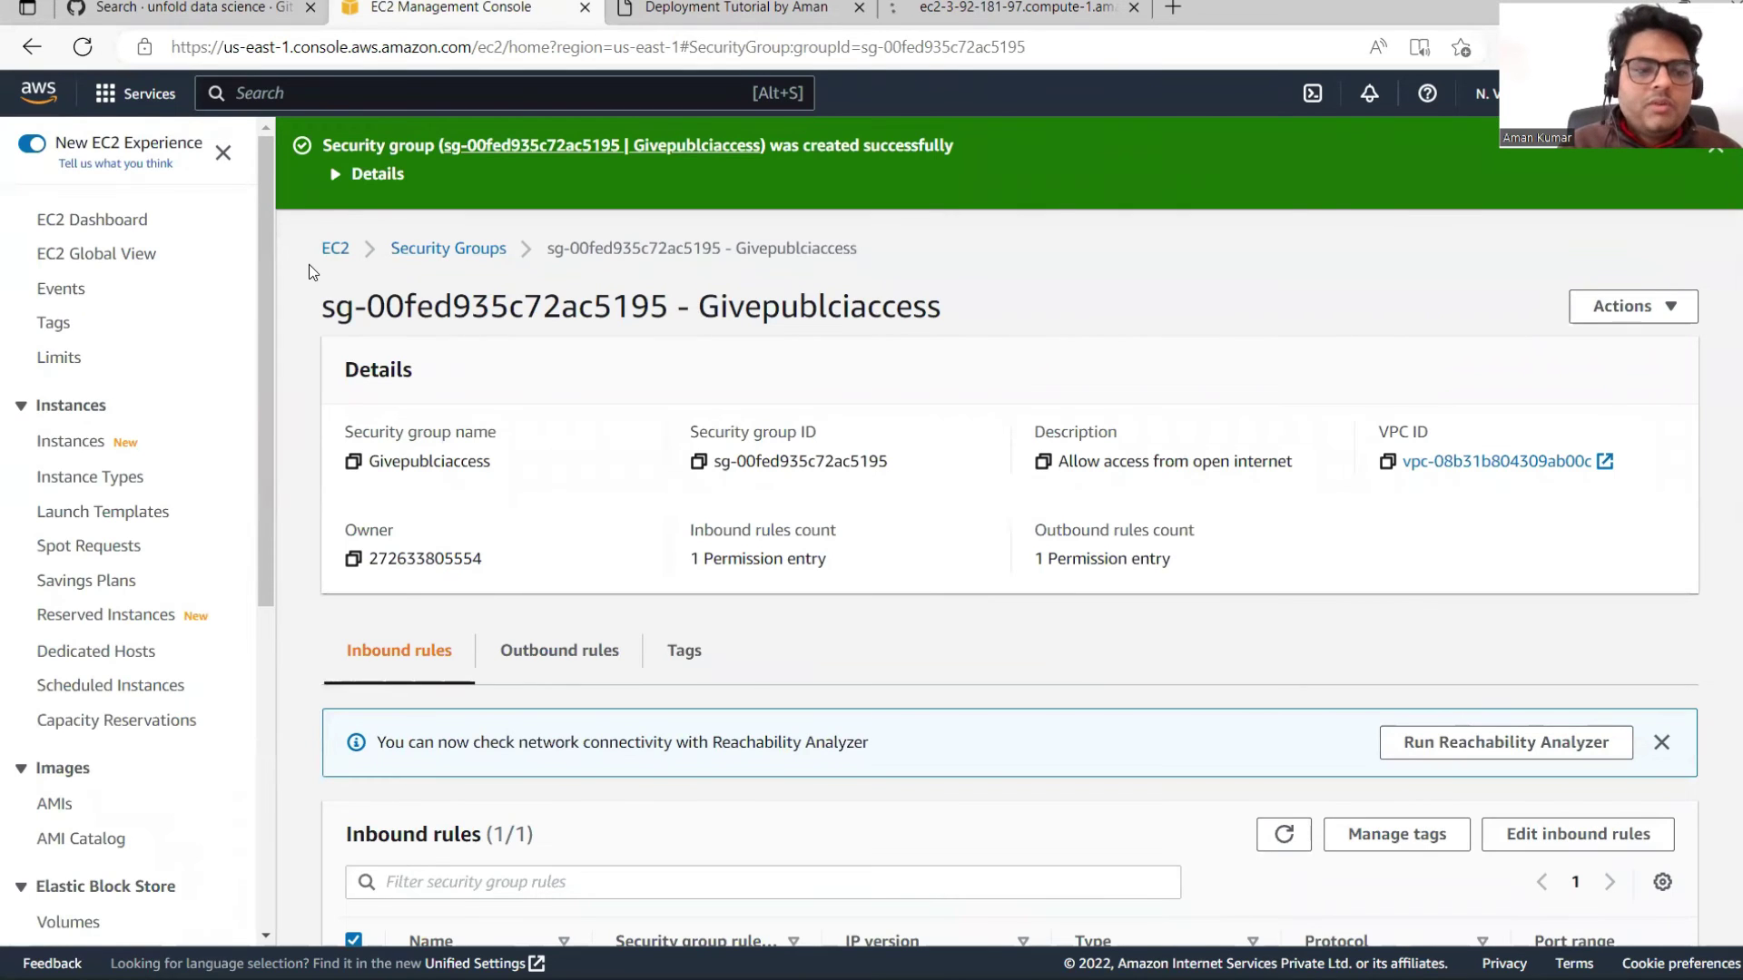
Step: Open the Unfolddsserver instance's Security tab and its launch-wizard-2 security group
click(74, 450)
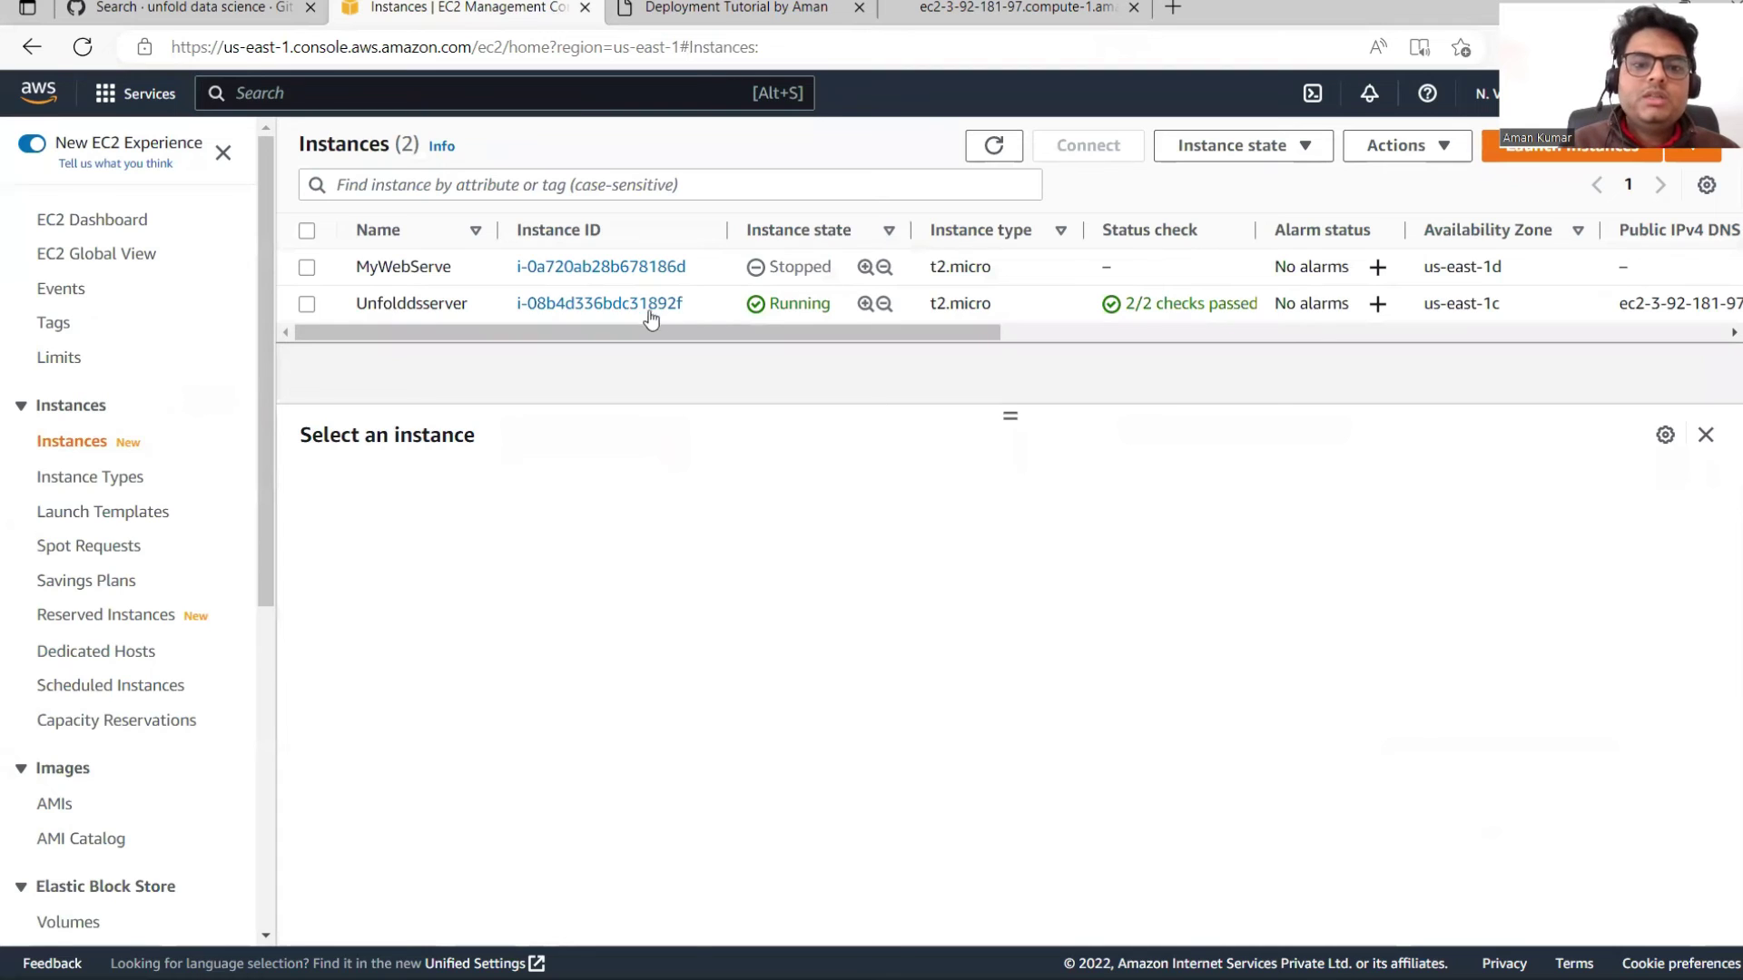
click(650, 309)
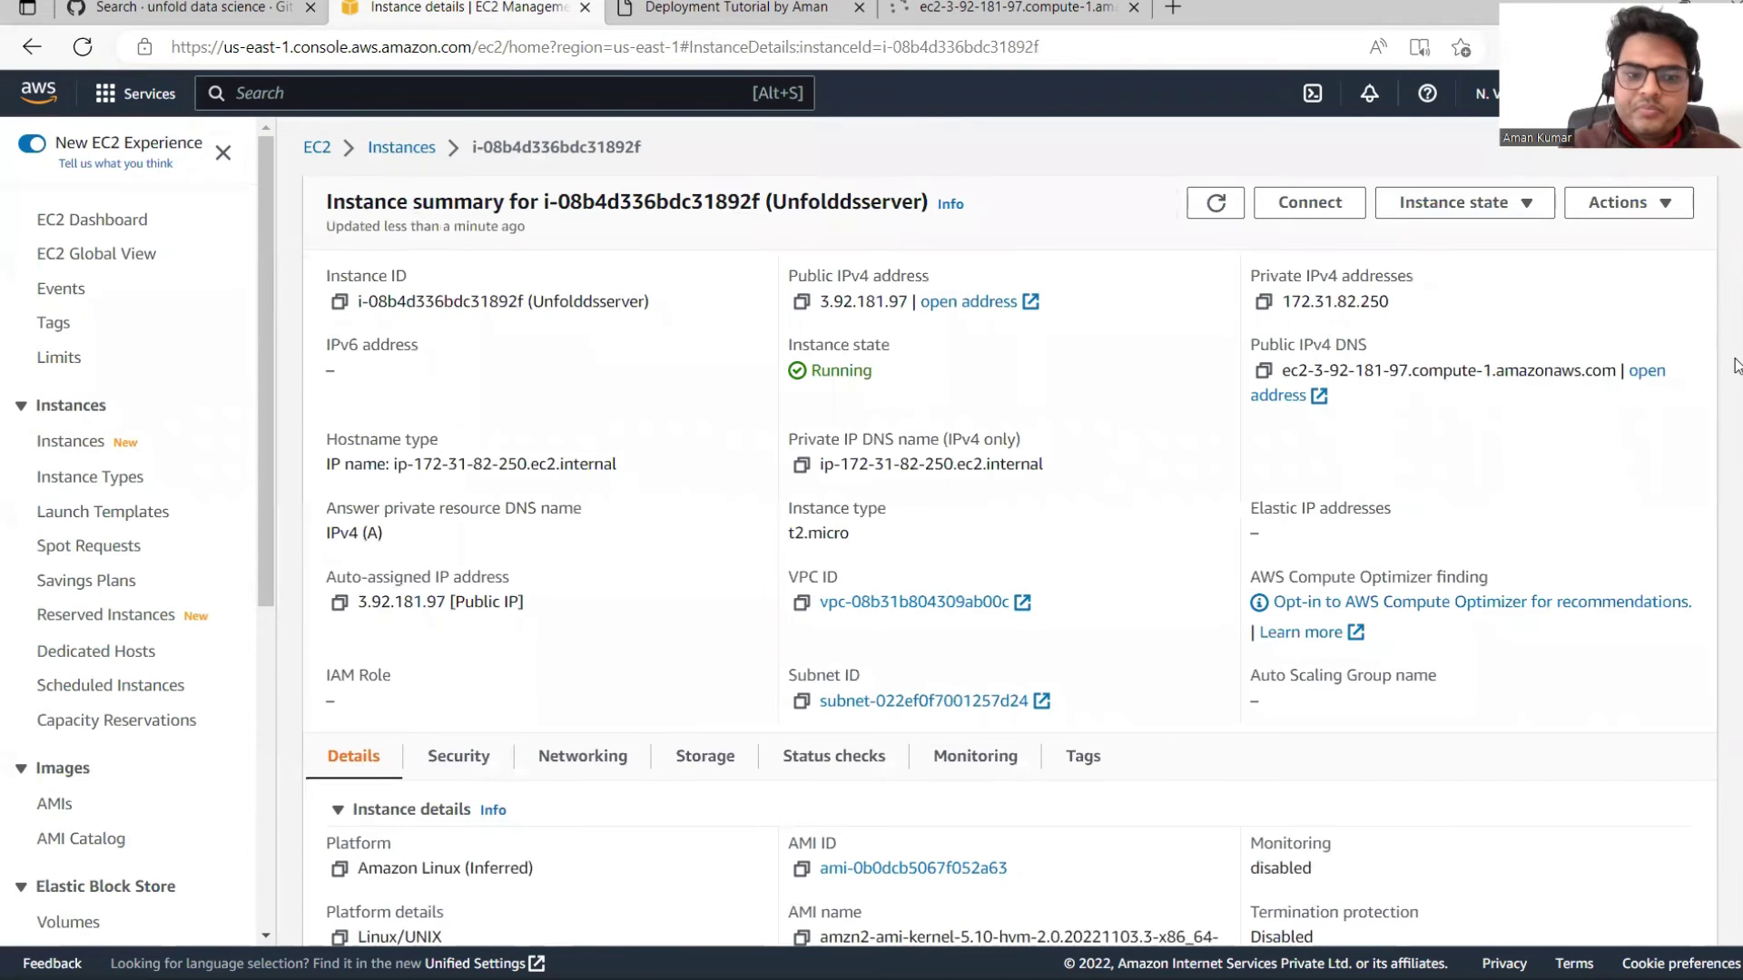
scroll(1735, 478, down, 3)
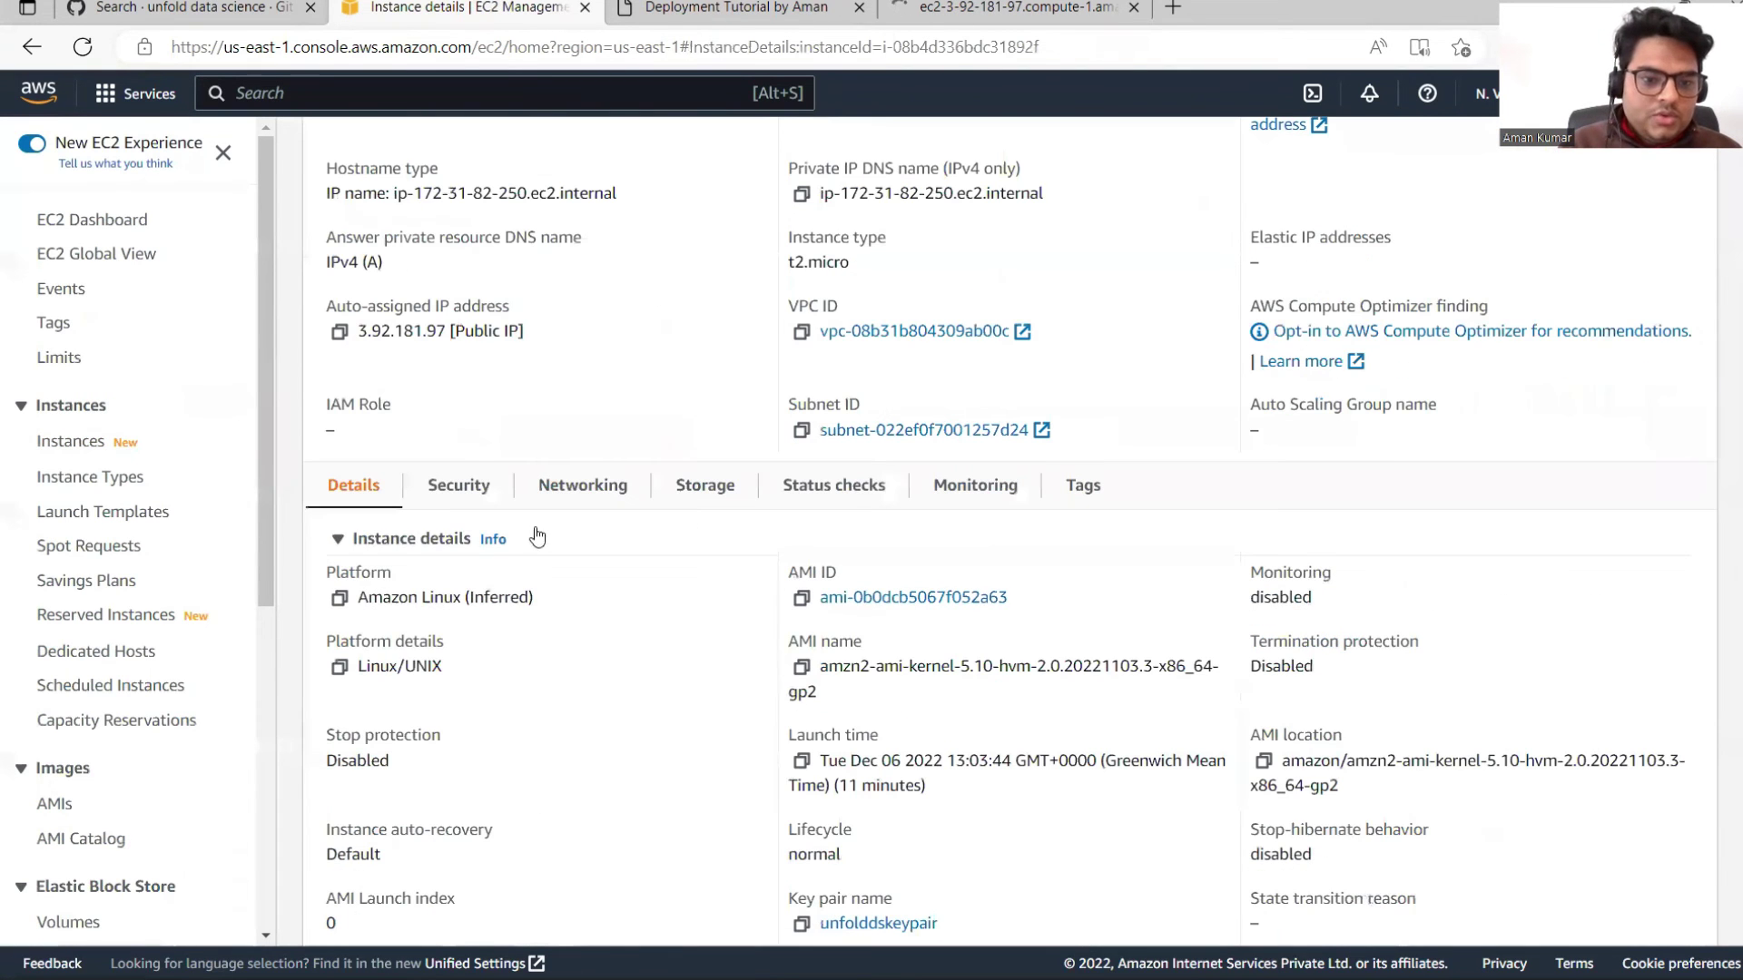
click(451, 480)
scroll(1735, 531, down, 3)
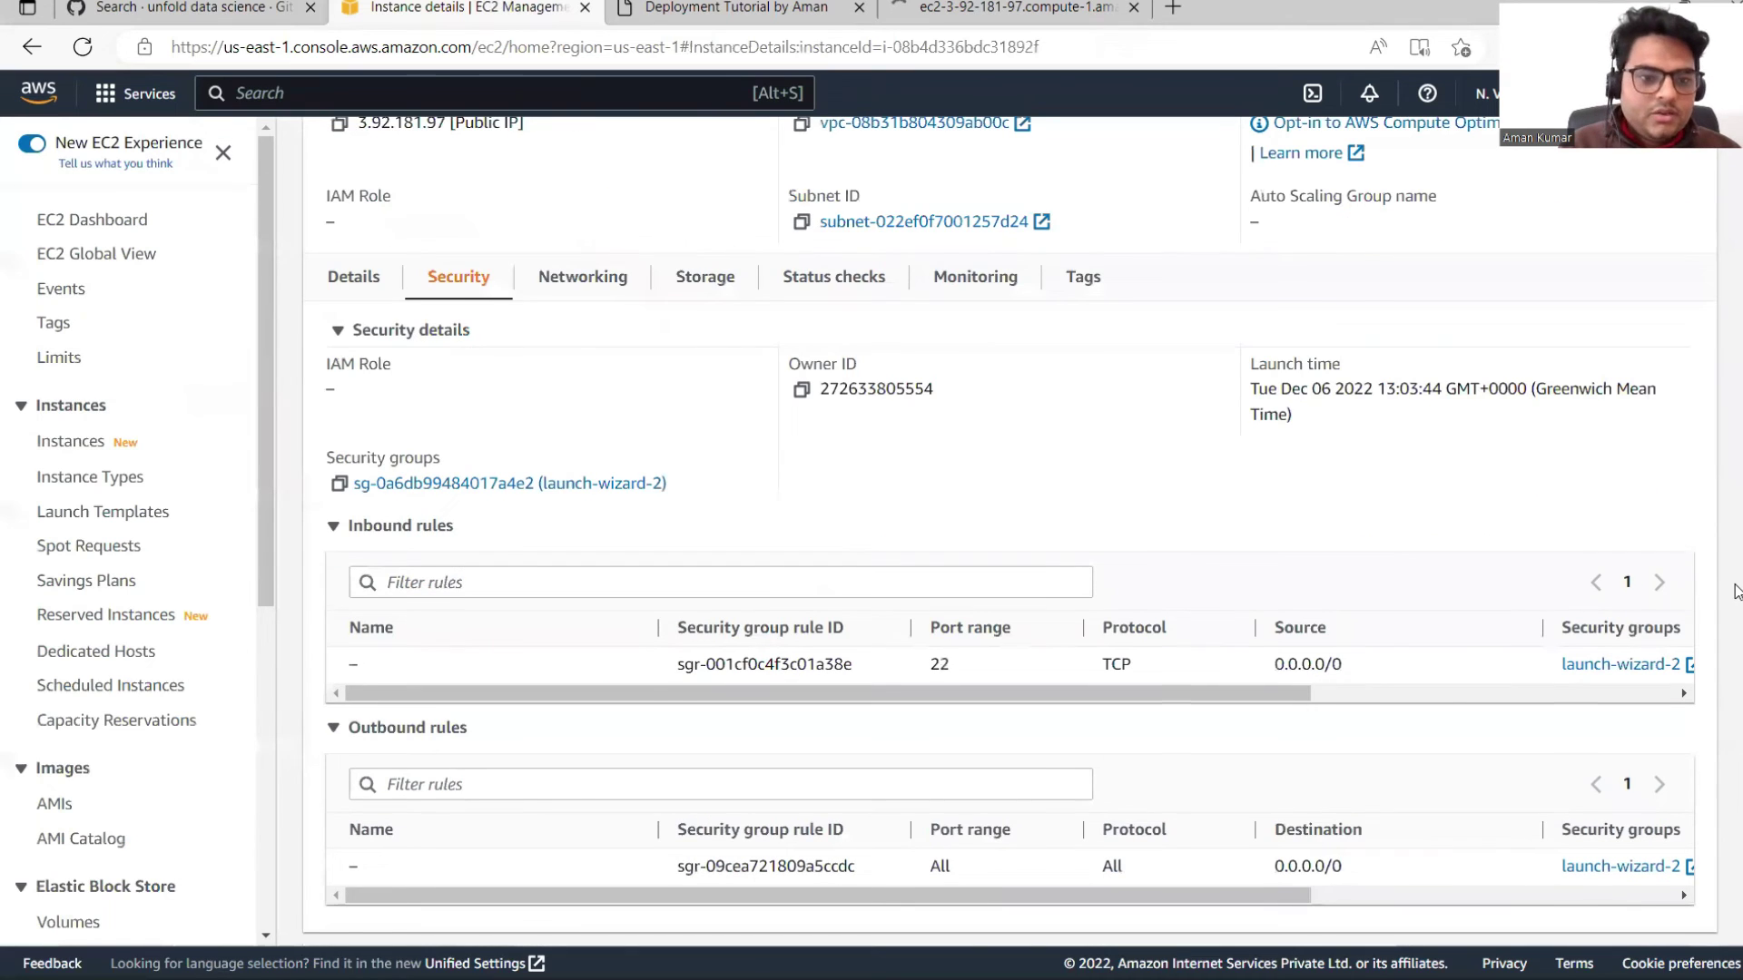
click(585, 484)
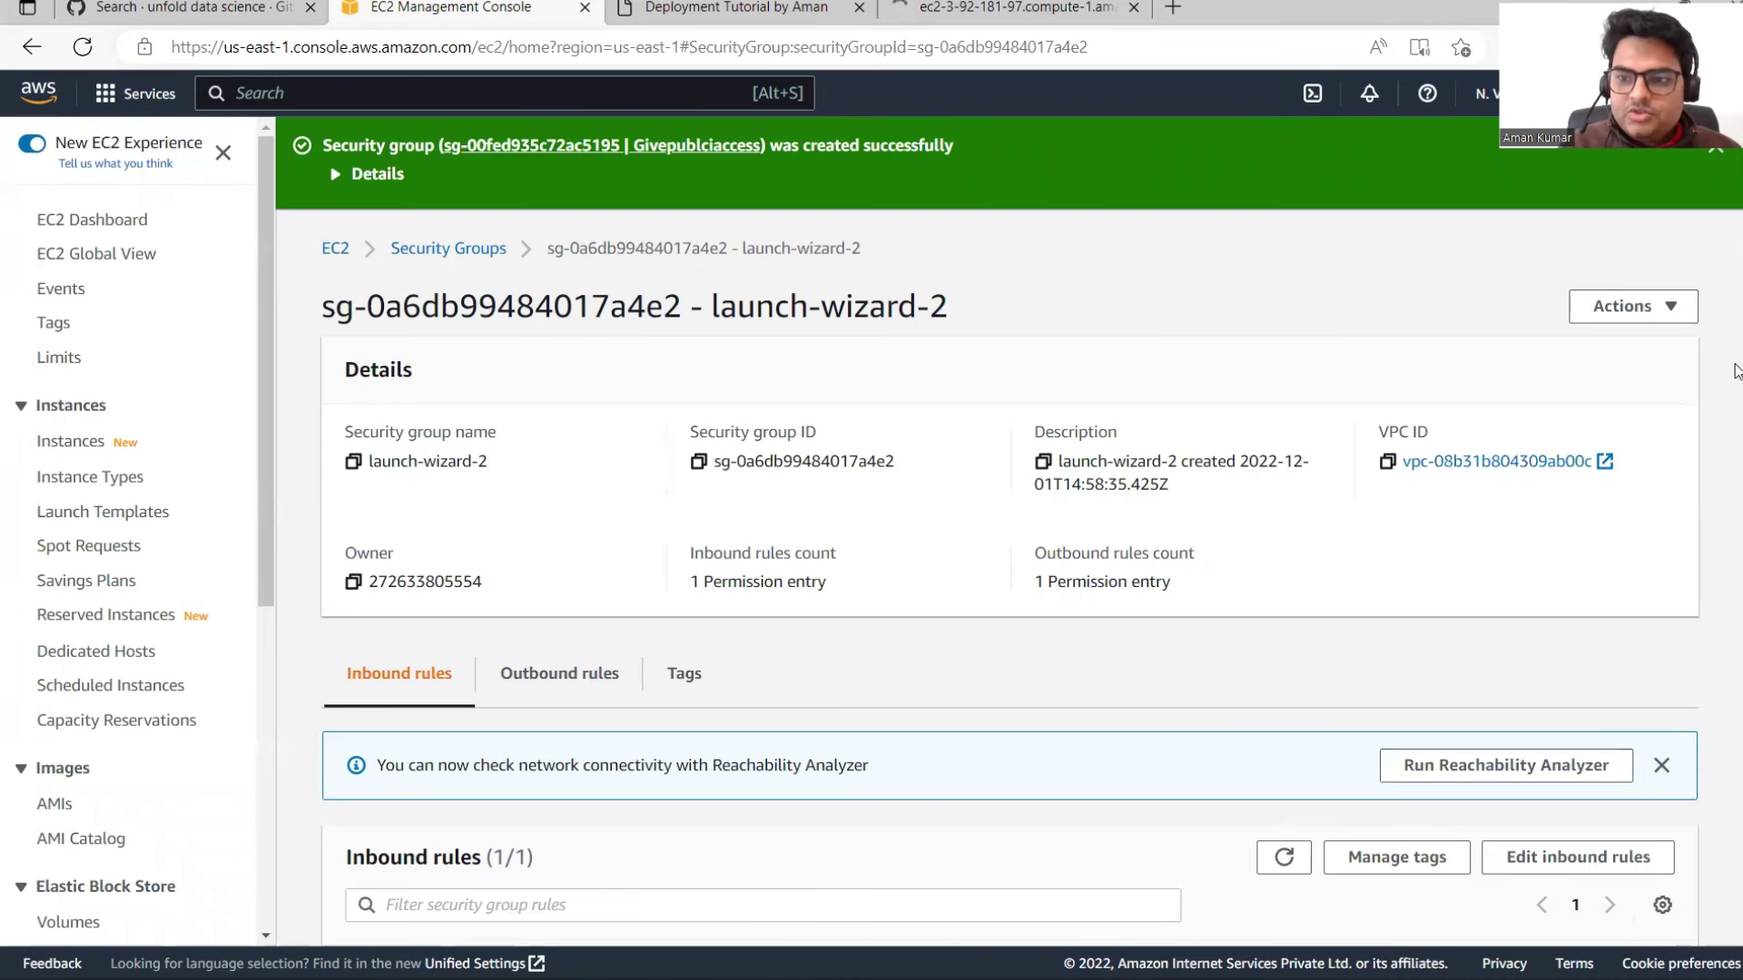
Step: Review the launch-wizard-2 group's actions, then return via the EC2 Dashboard to Instances
scroll(1735, 656, down, 2)
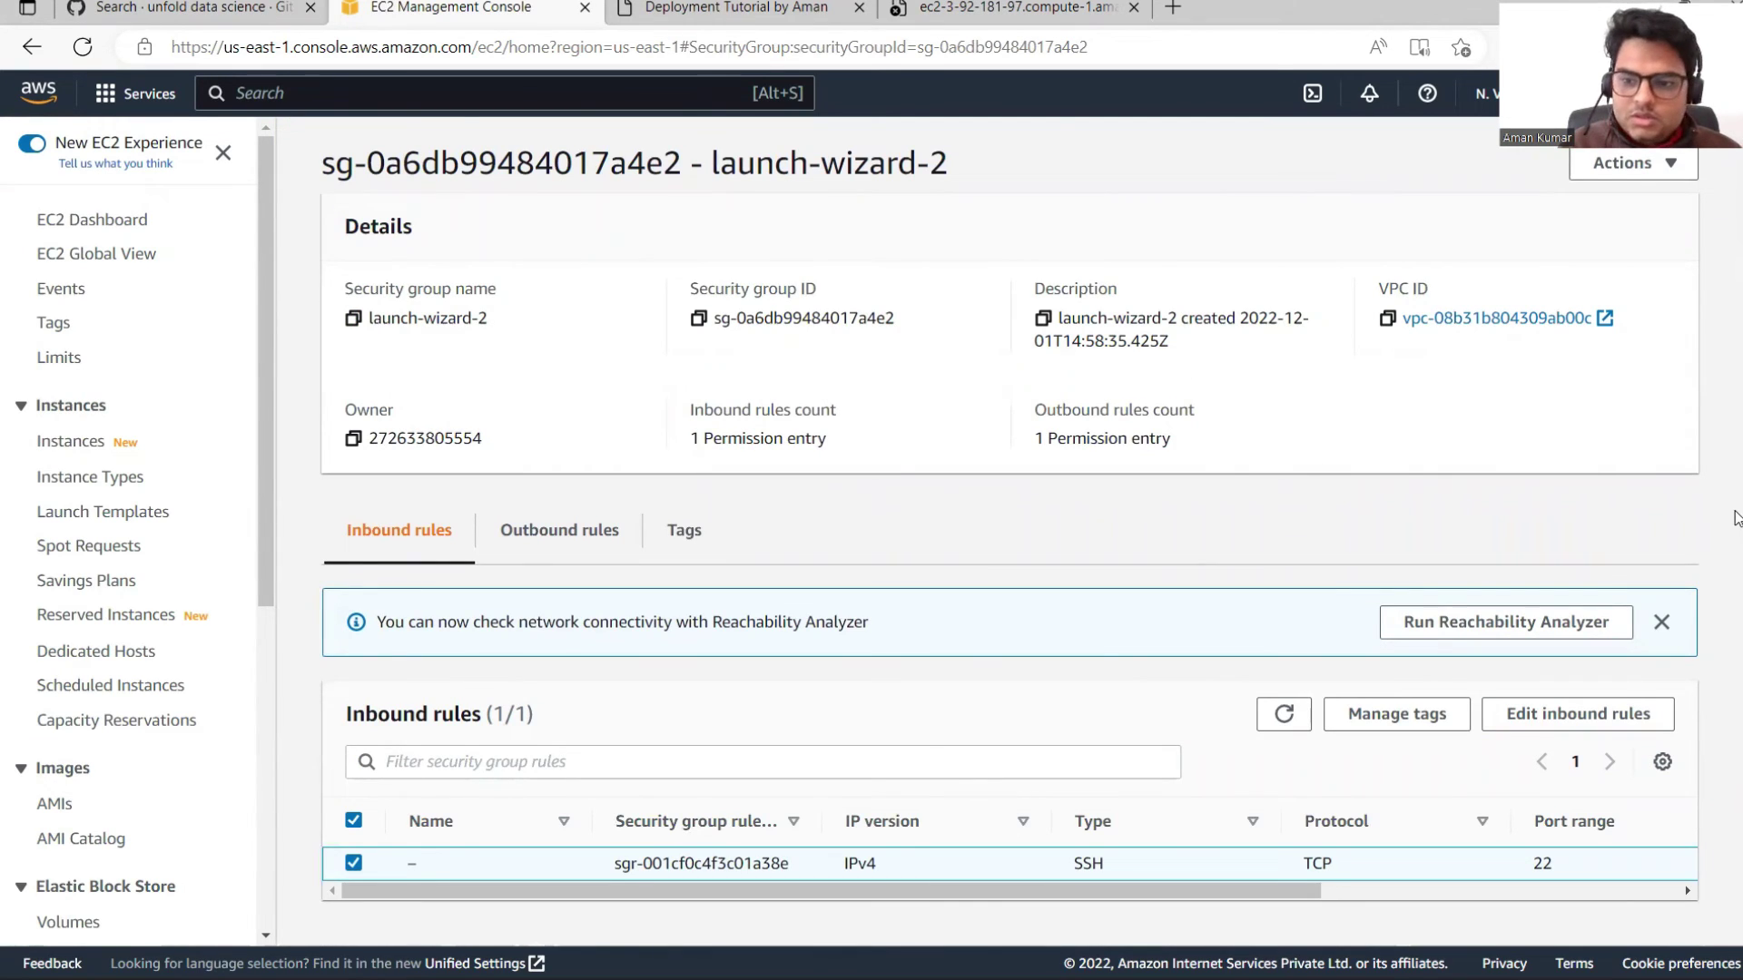
scroll(1735, 518, up, 2)
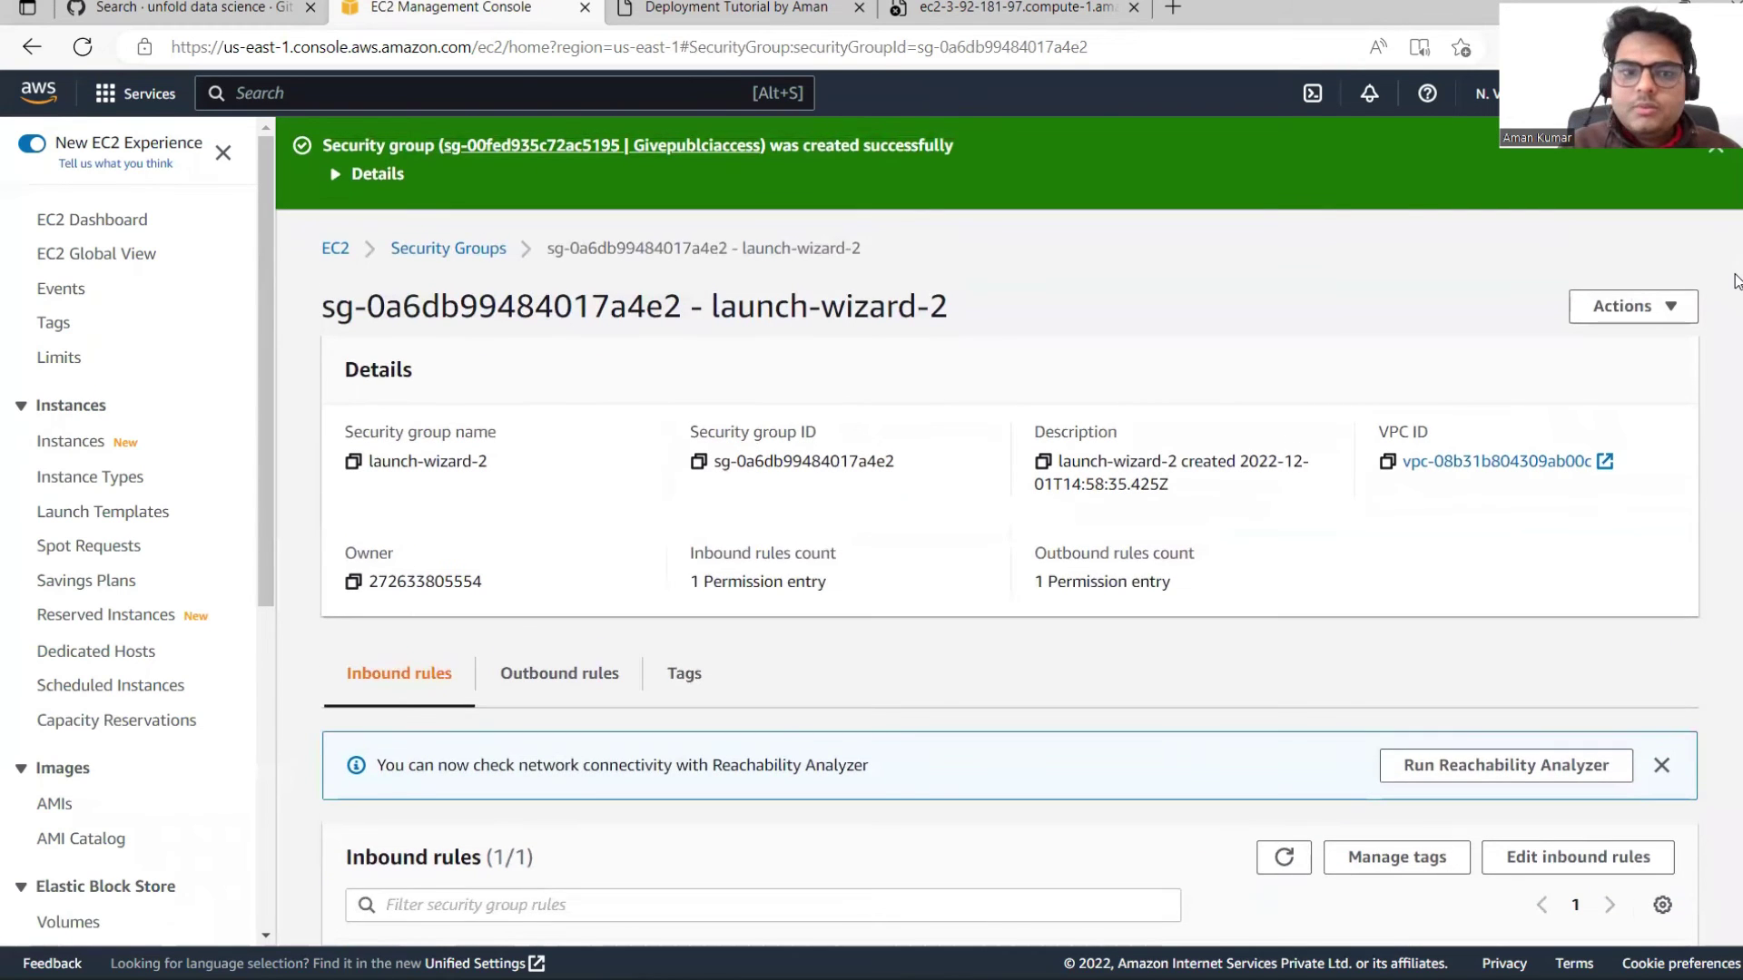
click(1675, 314)
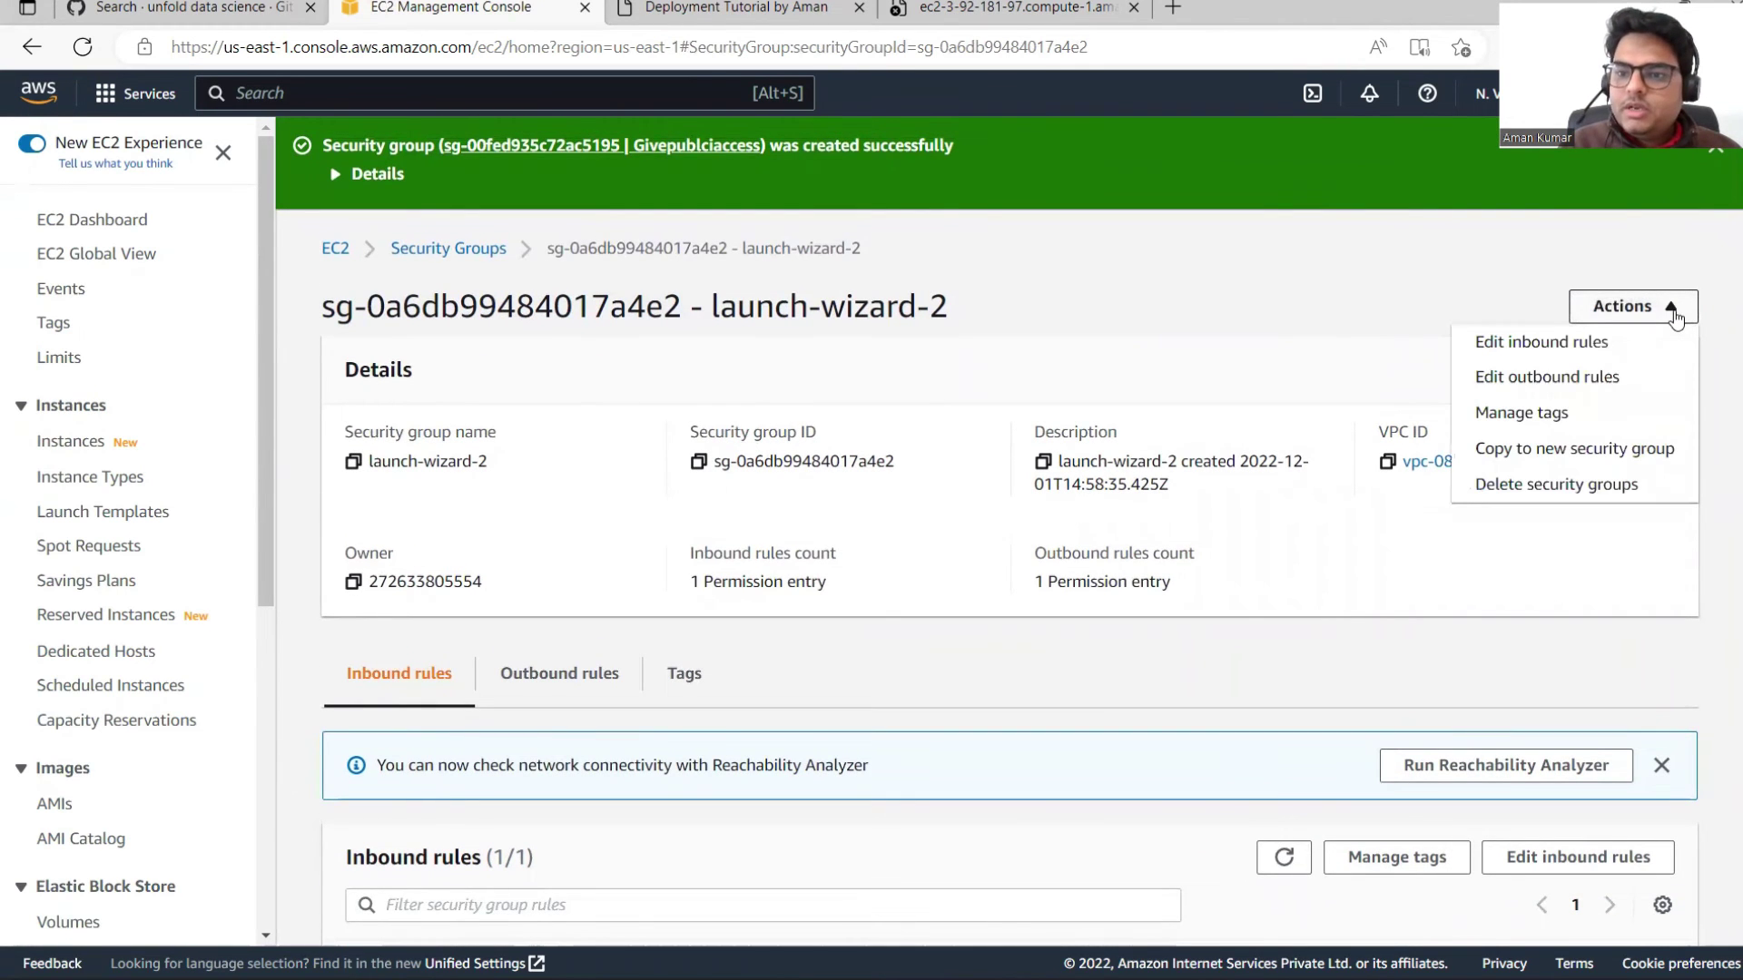
click(1387, 285)
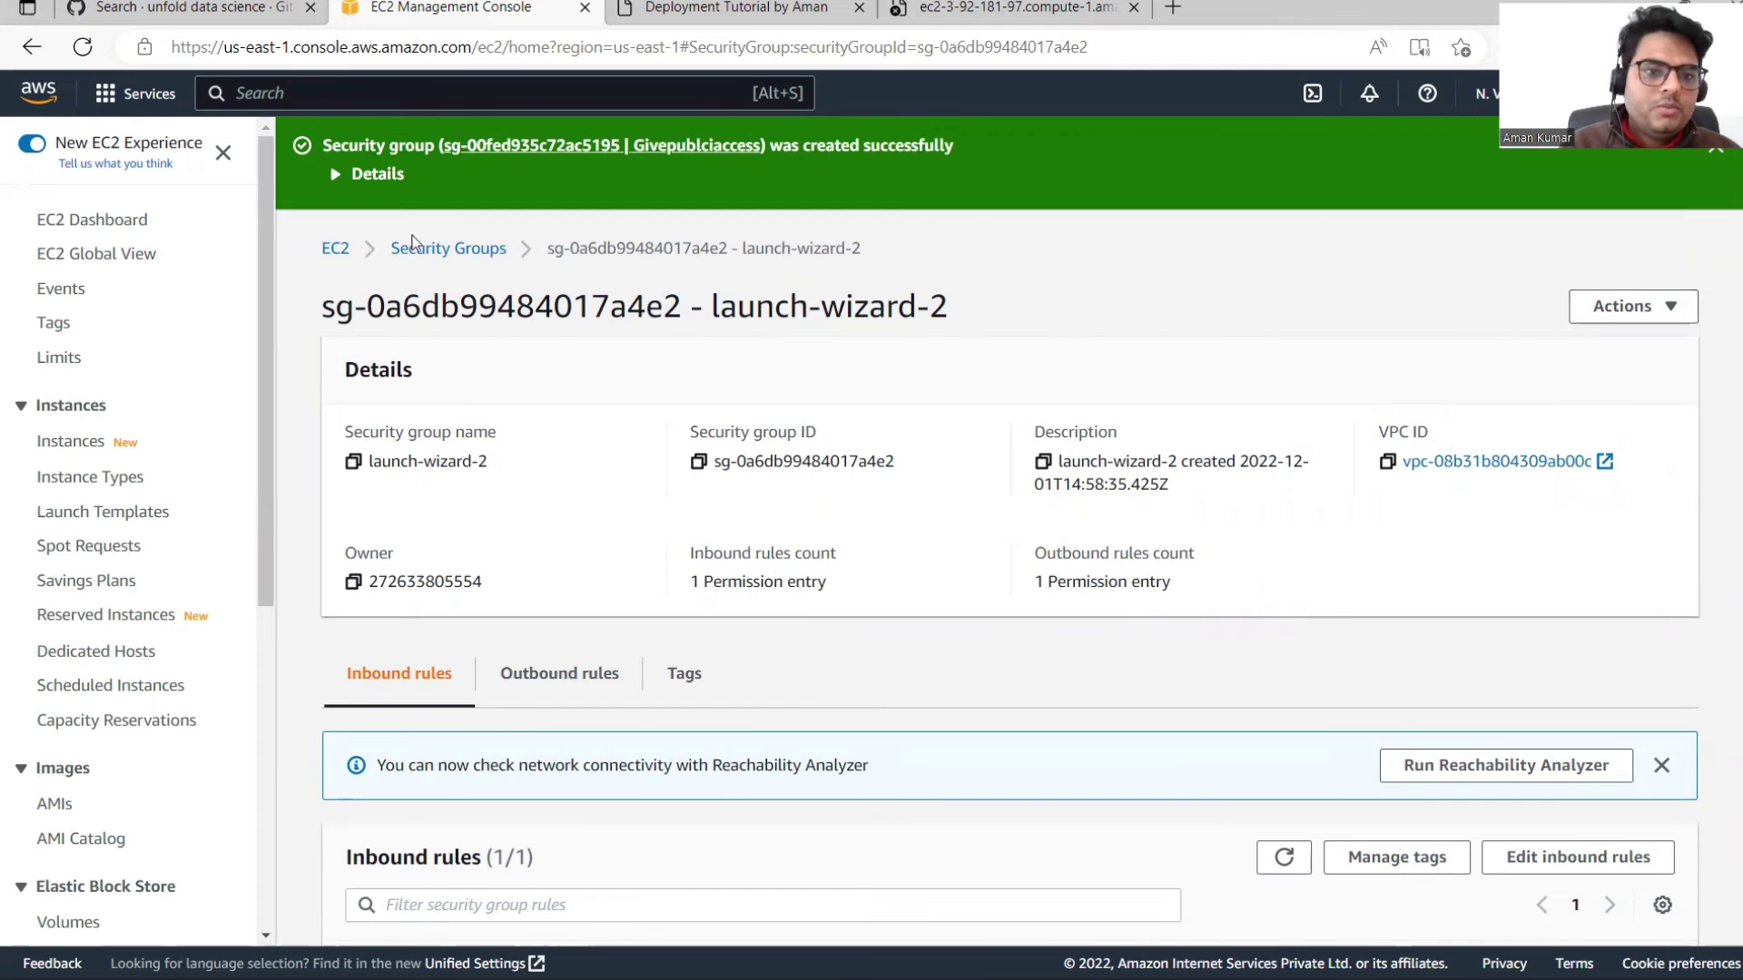
click(335, 250)
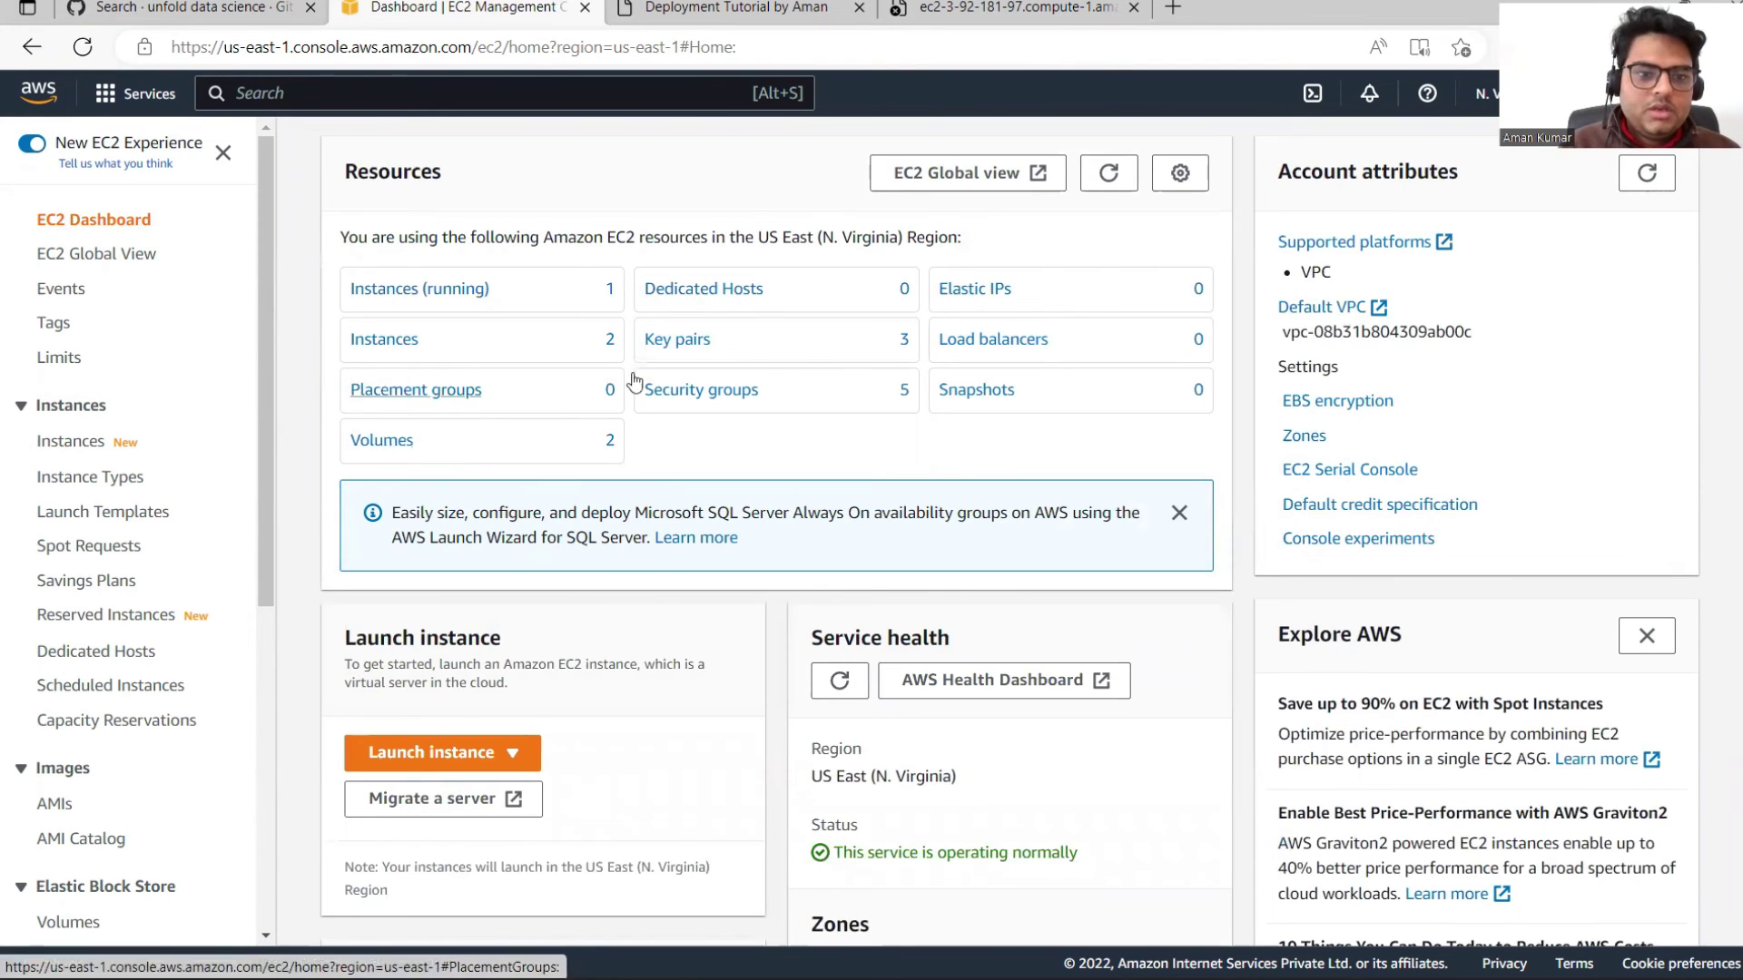
click(410, 341)
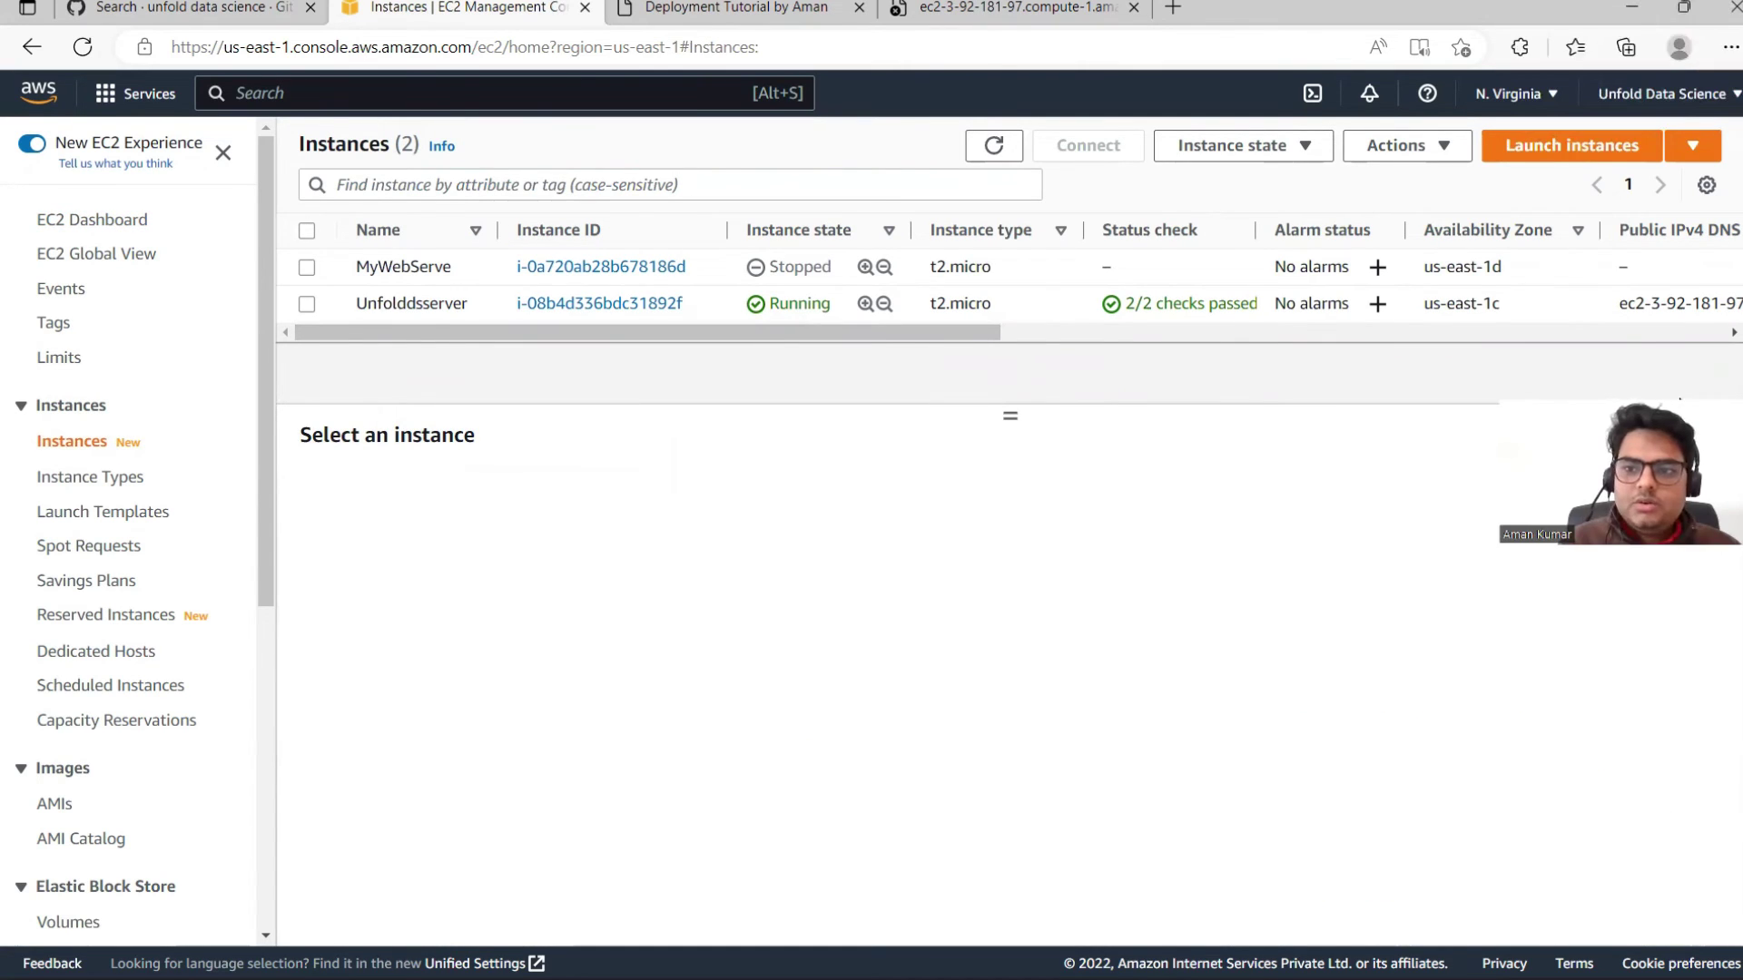
Step: Add the Givepublciaccess security group to the Unfolddsserver instance and save the change
click(402, 298)
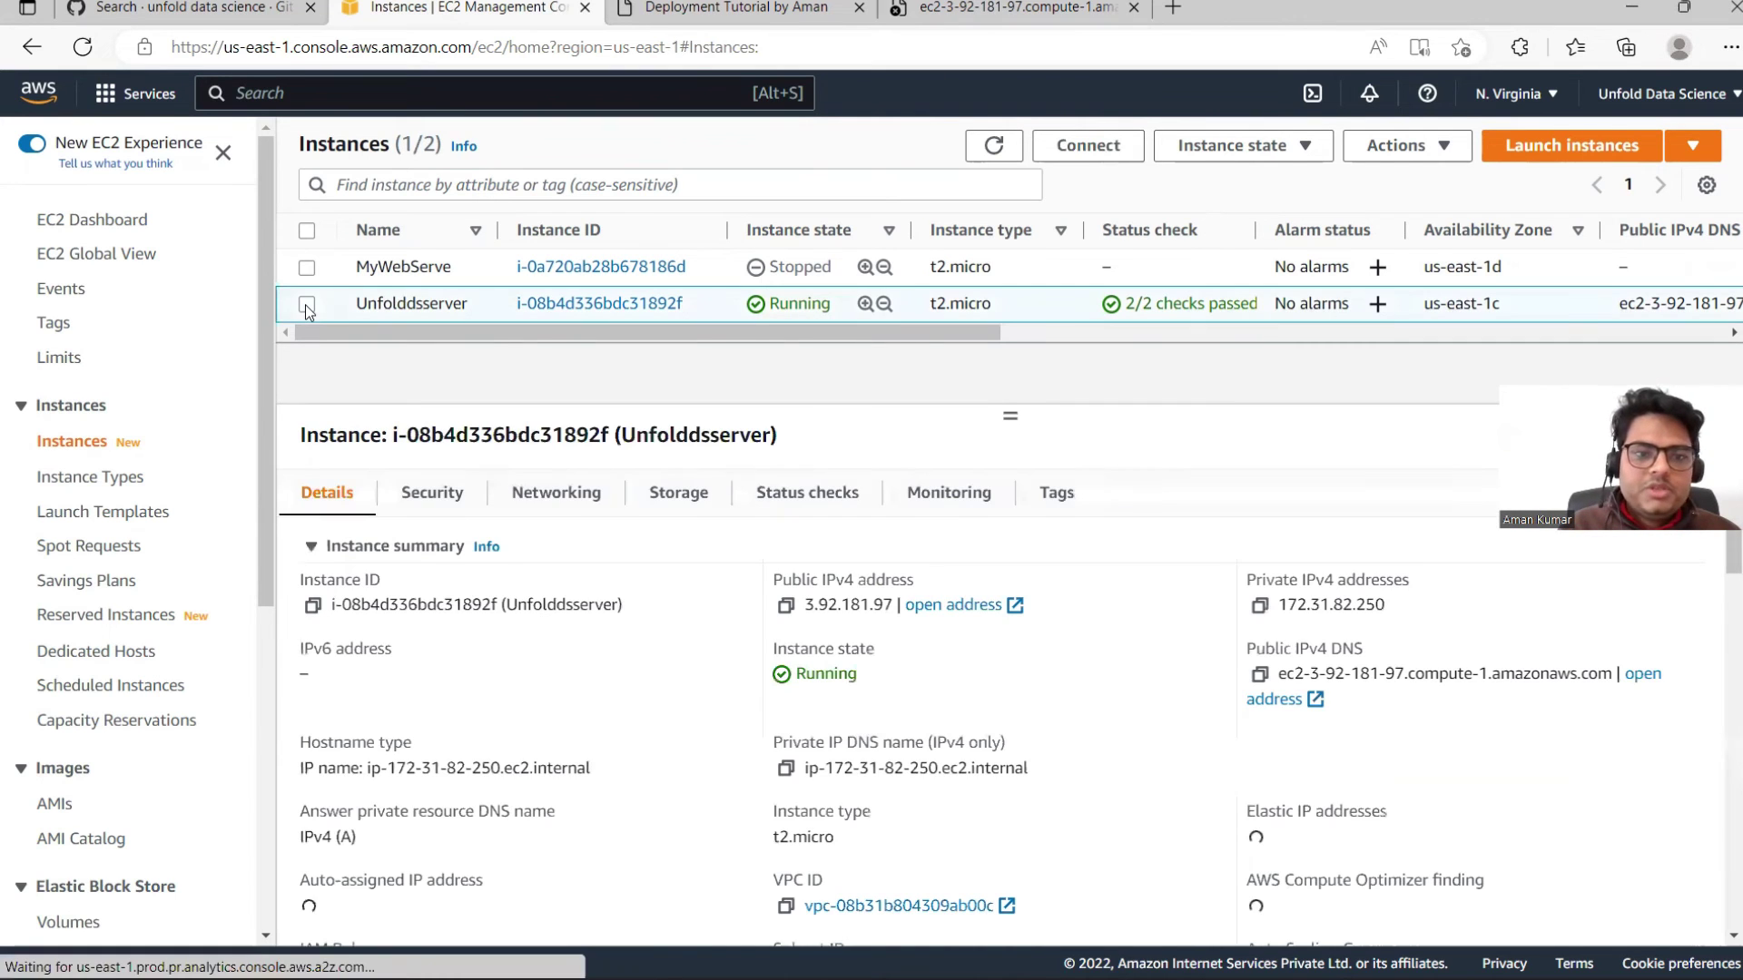
click(1443, 147)
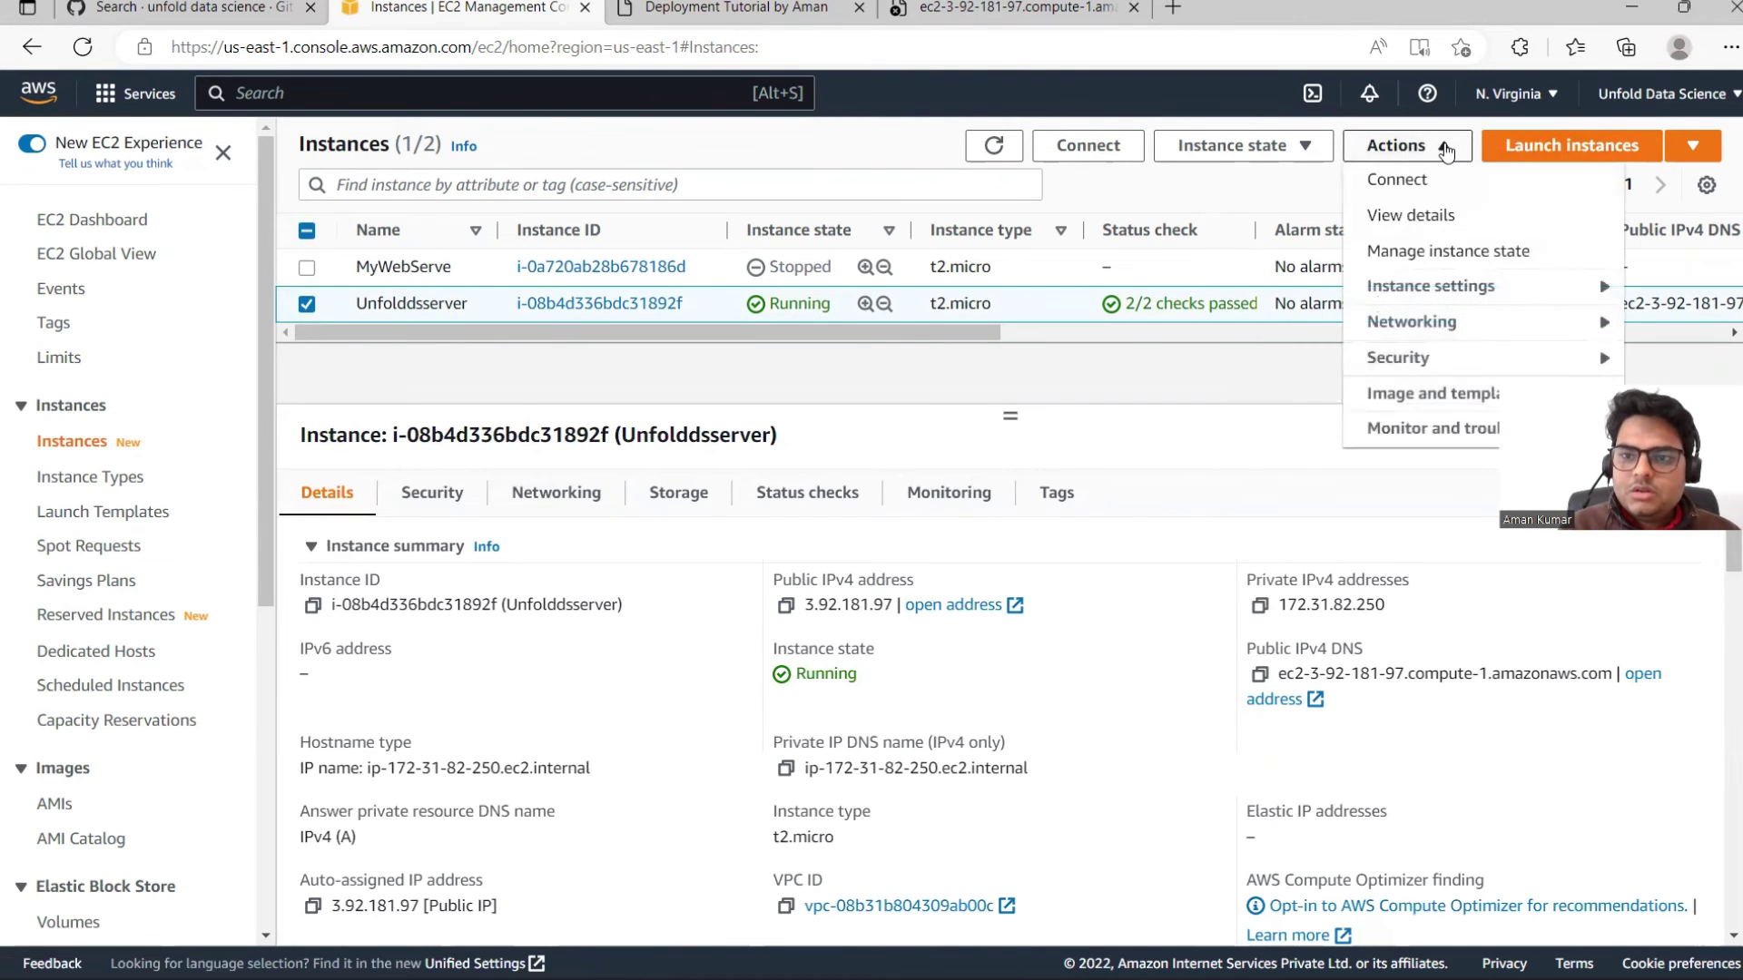
click(1380, 359)
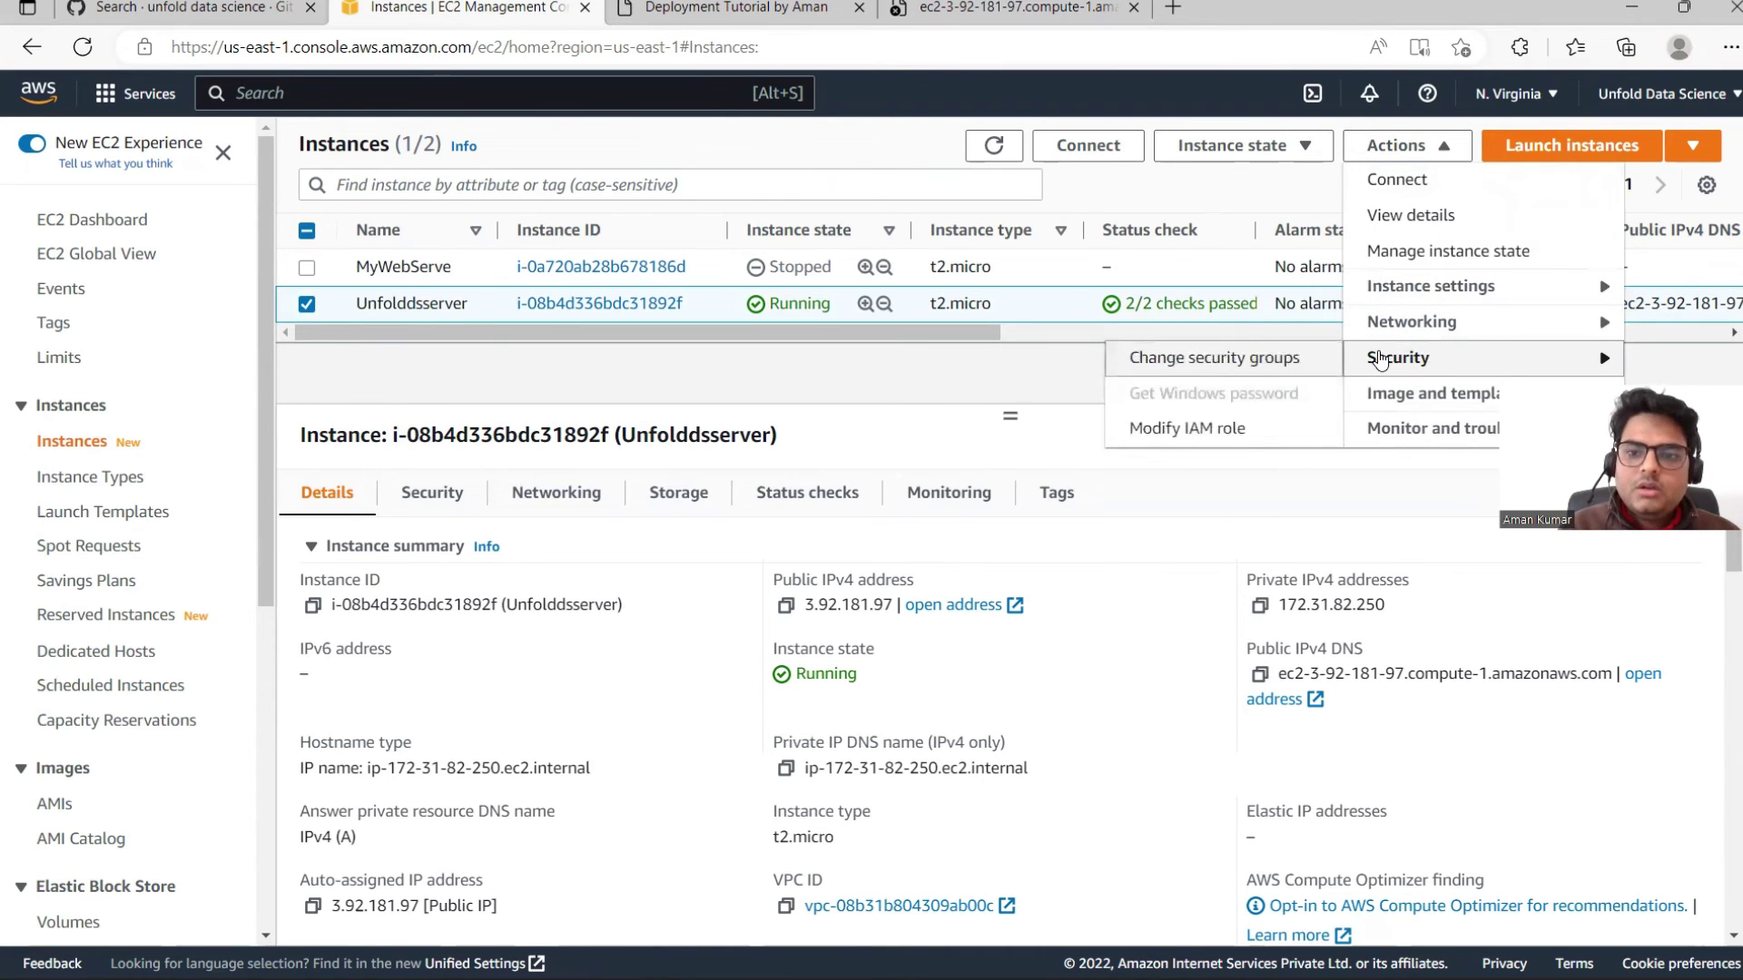
click(1250, 362)
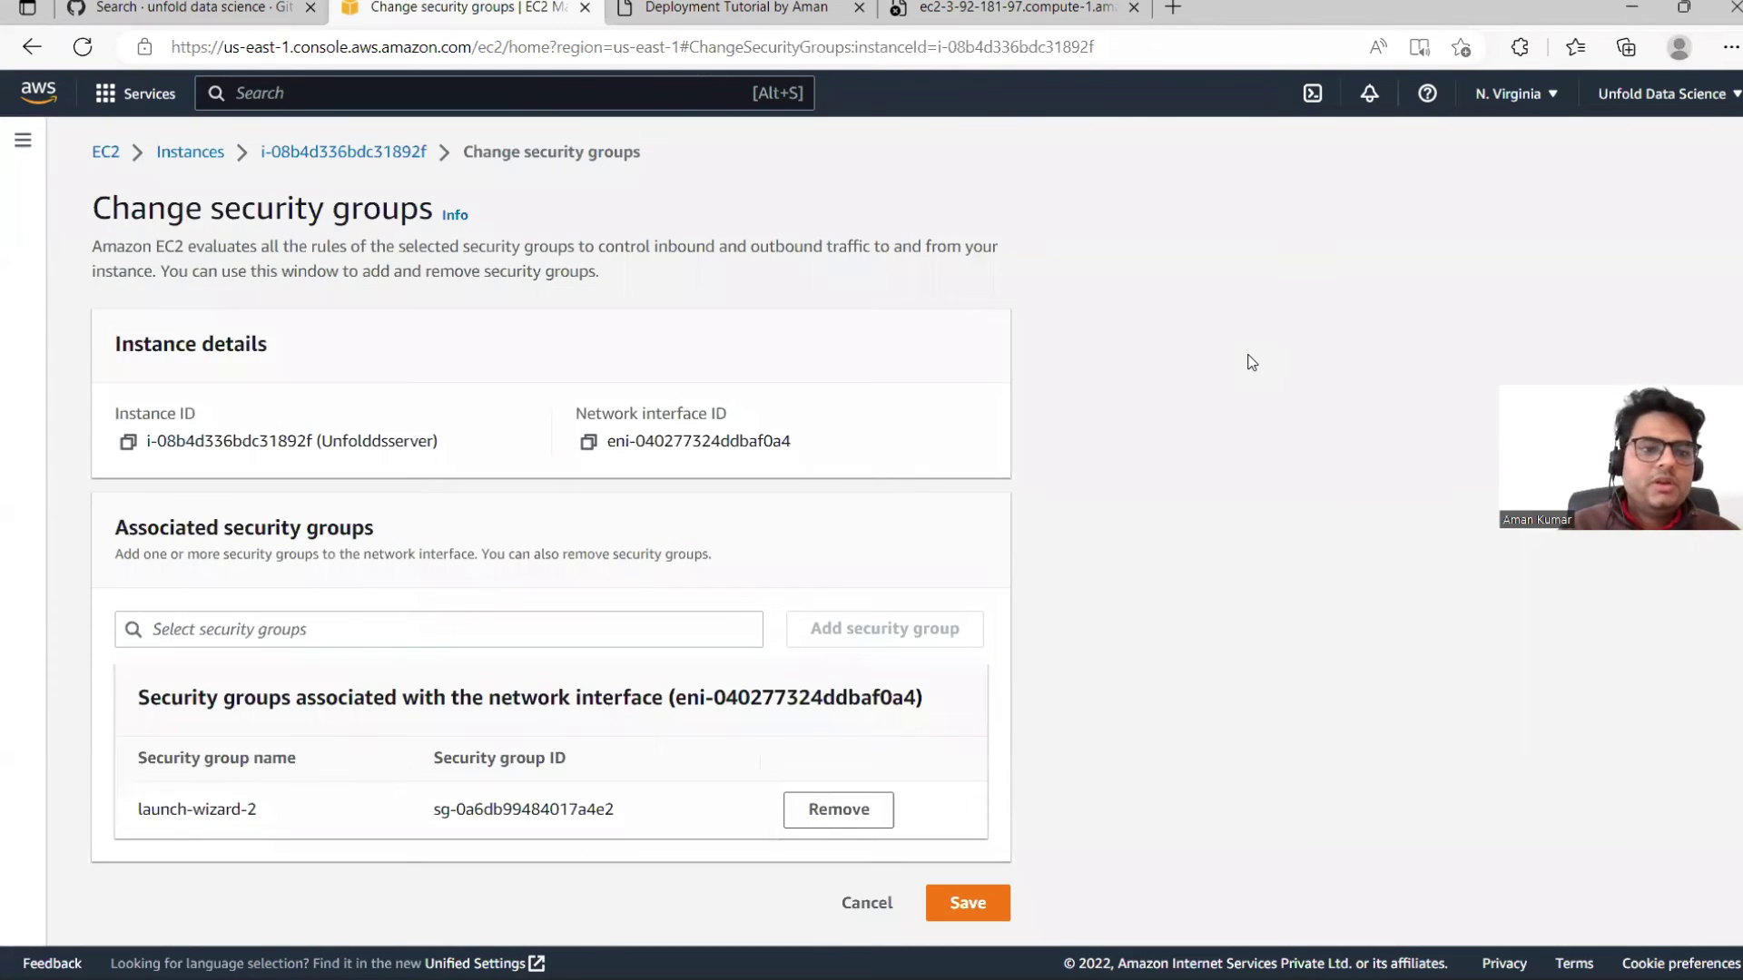
click(343, 628)
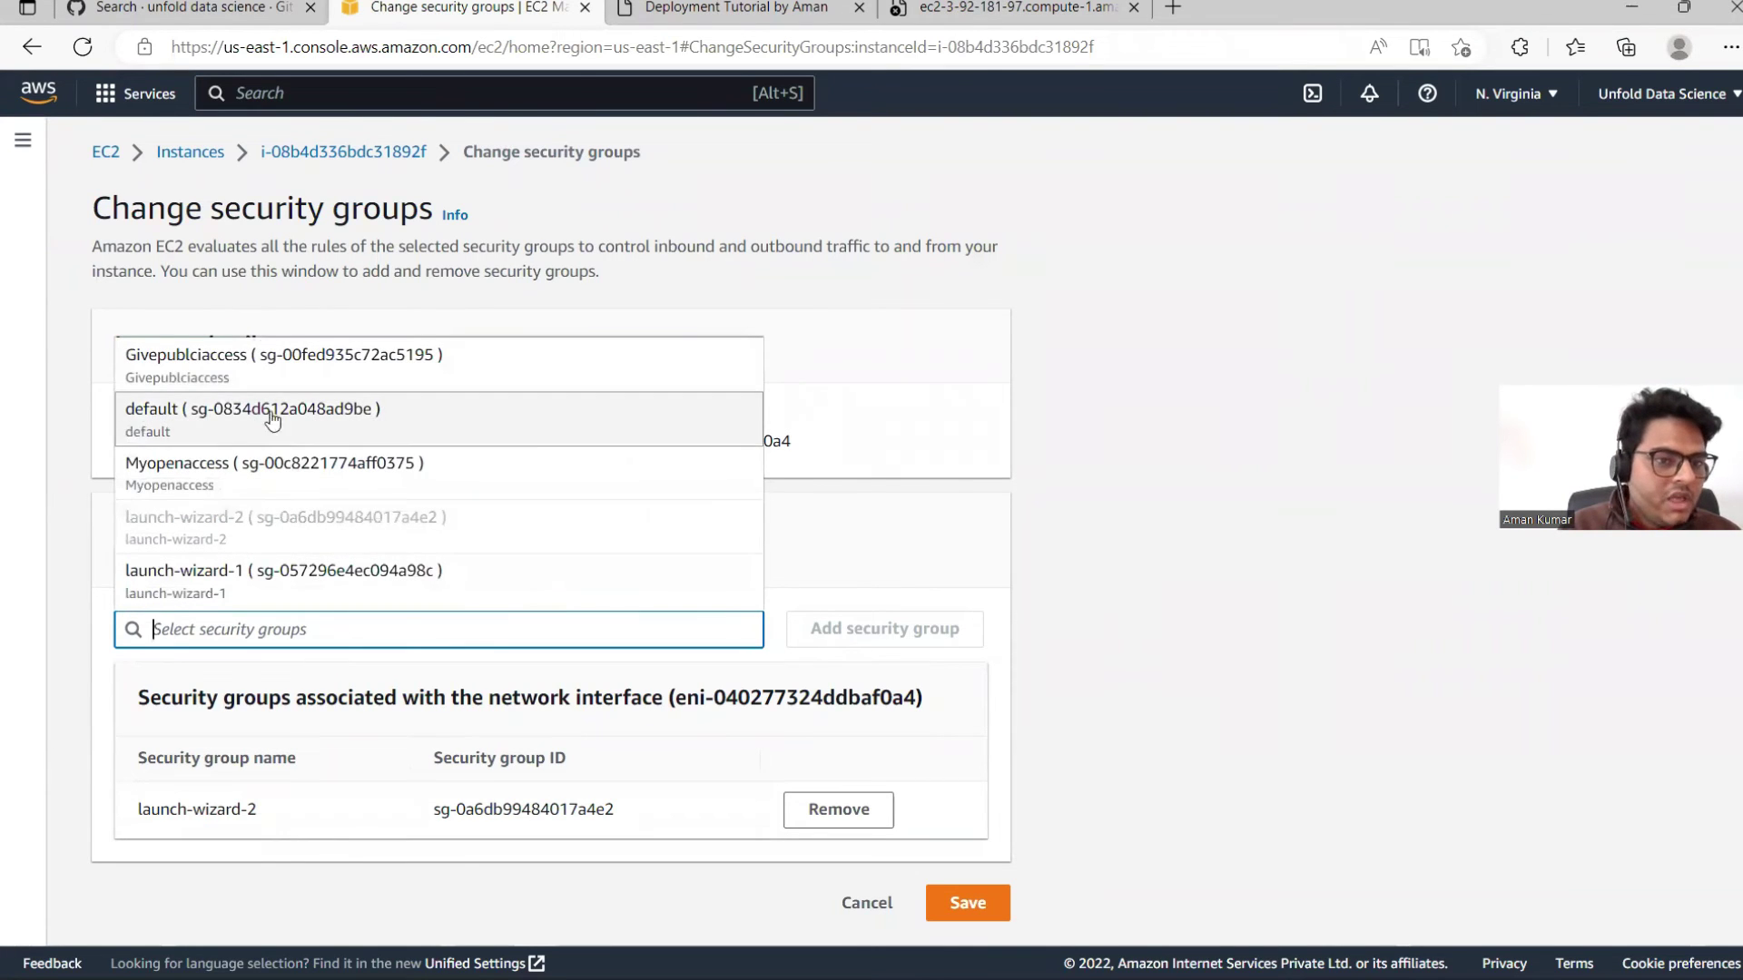
click(214, 363)
click(874, 641)
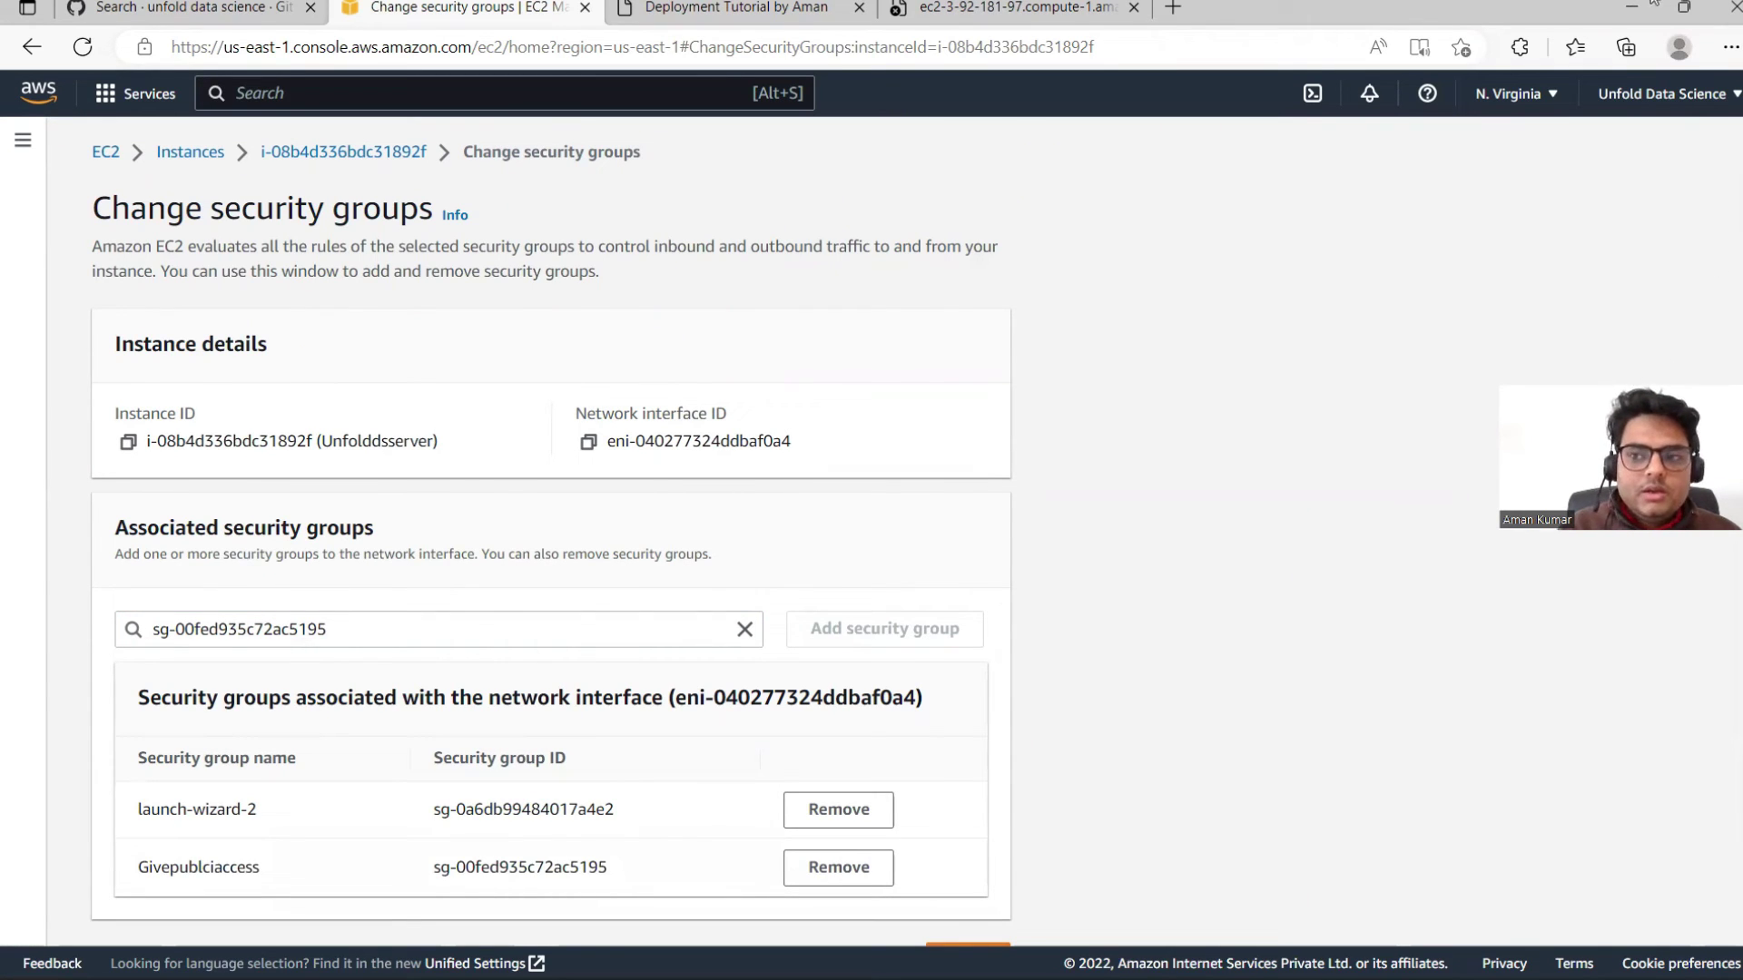
drag(1654, 399, 1654, 4)
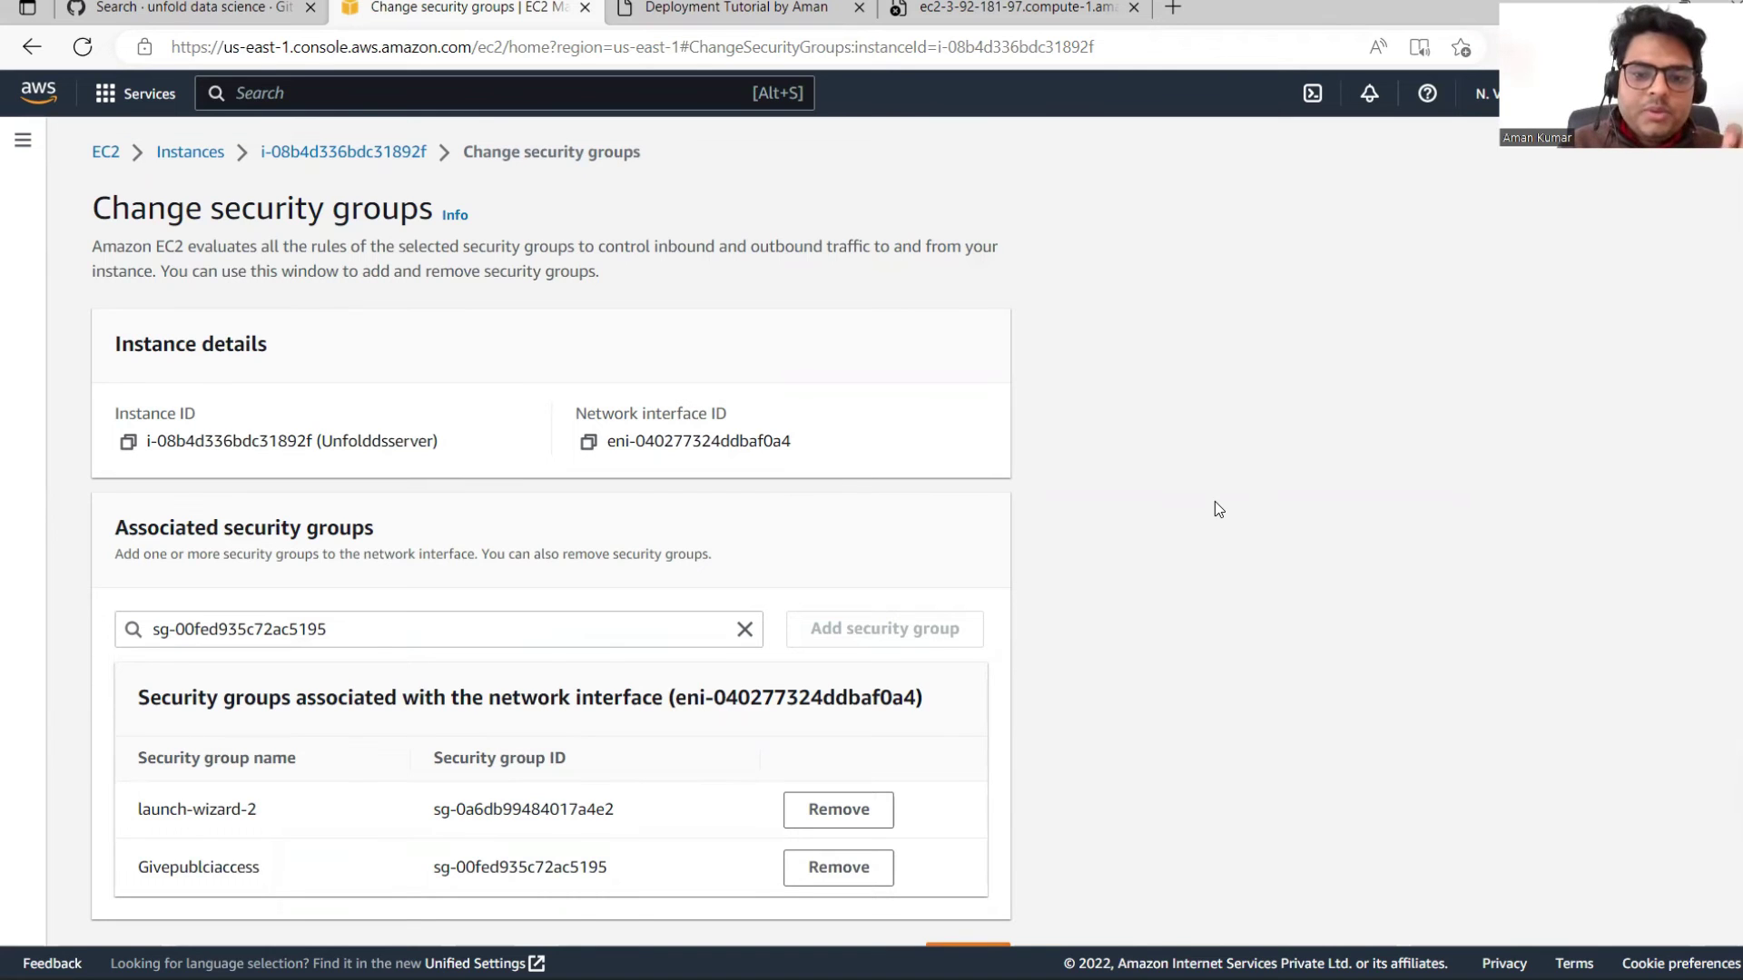
scroll(1735, 545, down, 1)
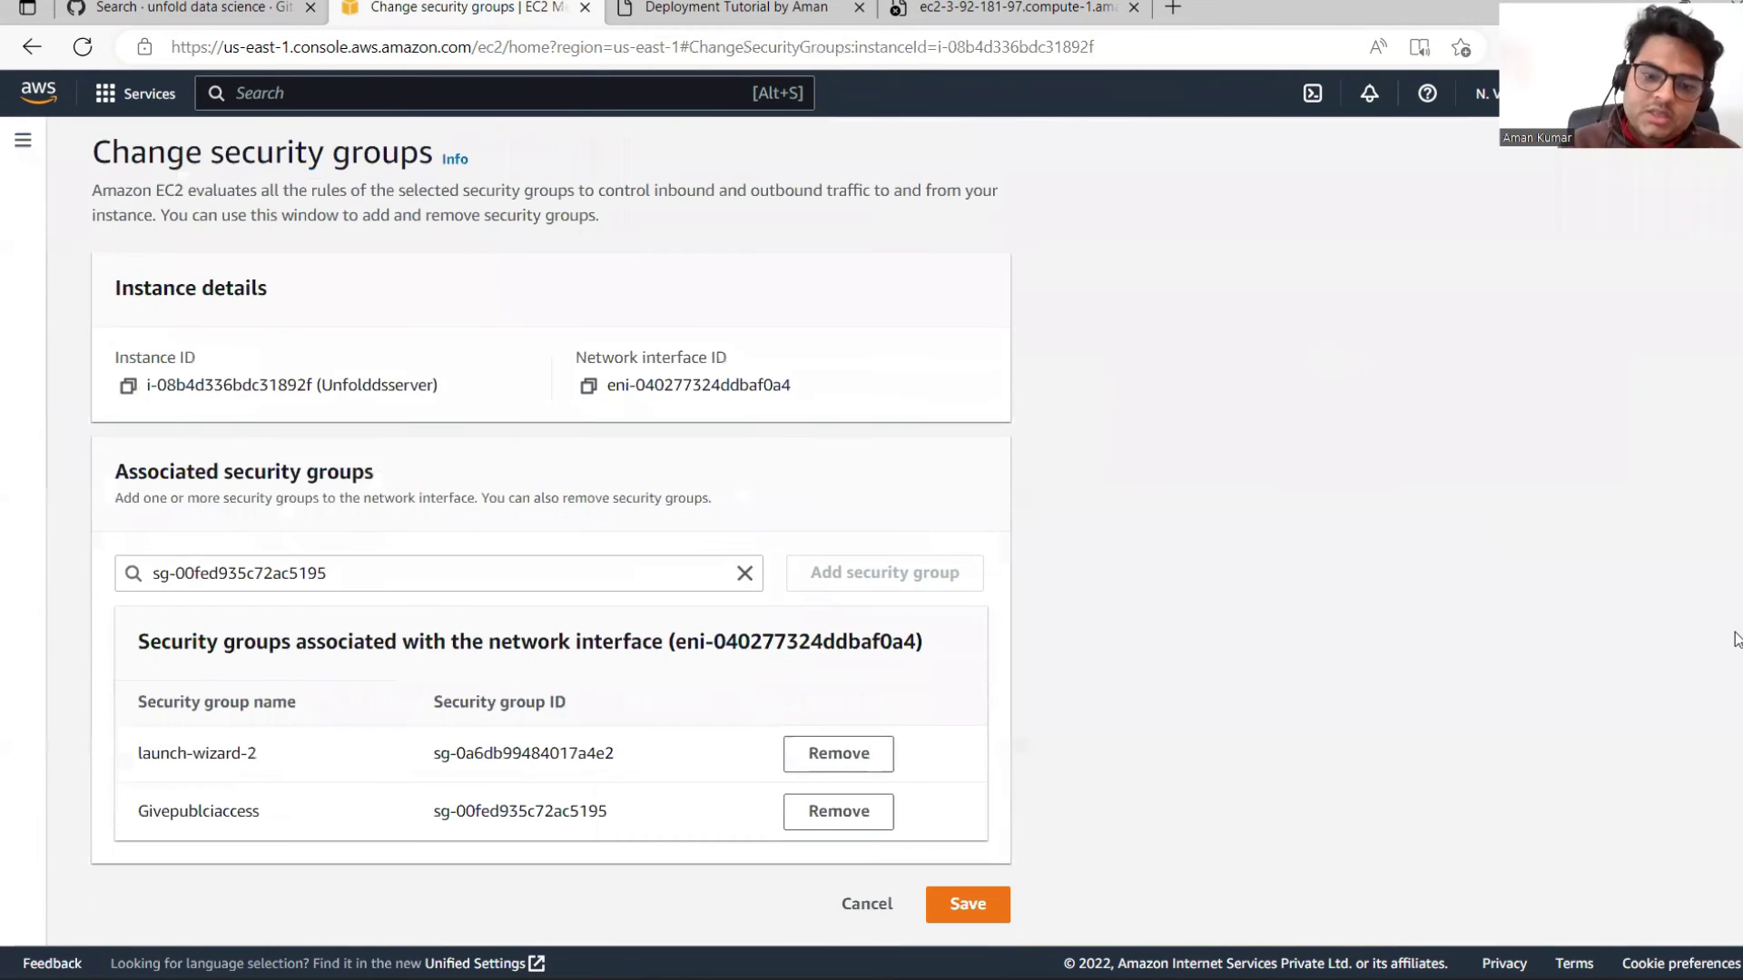
click(962, 902)
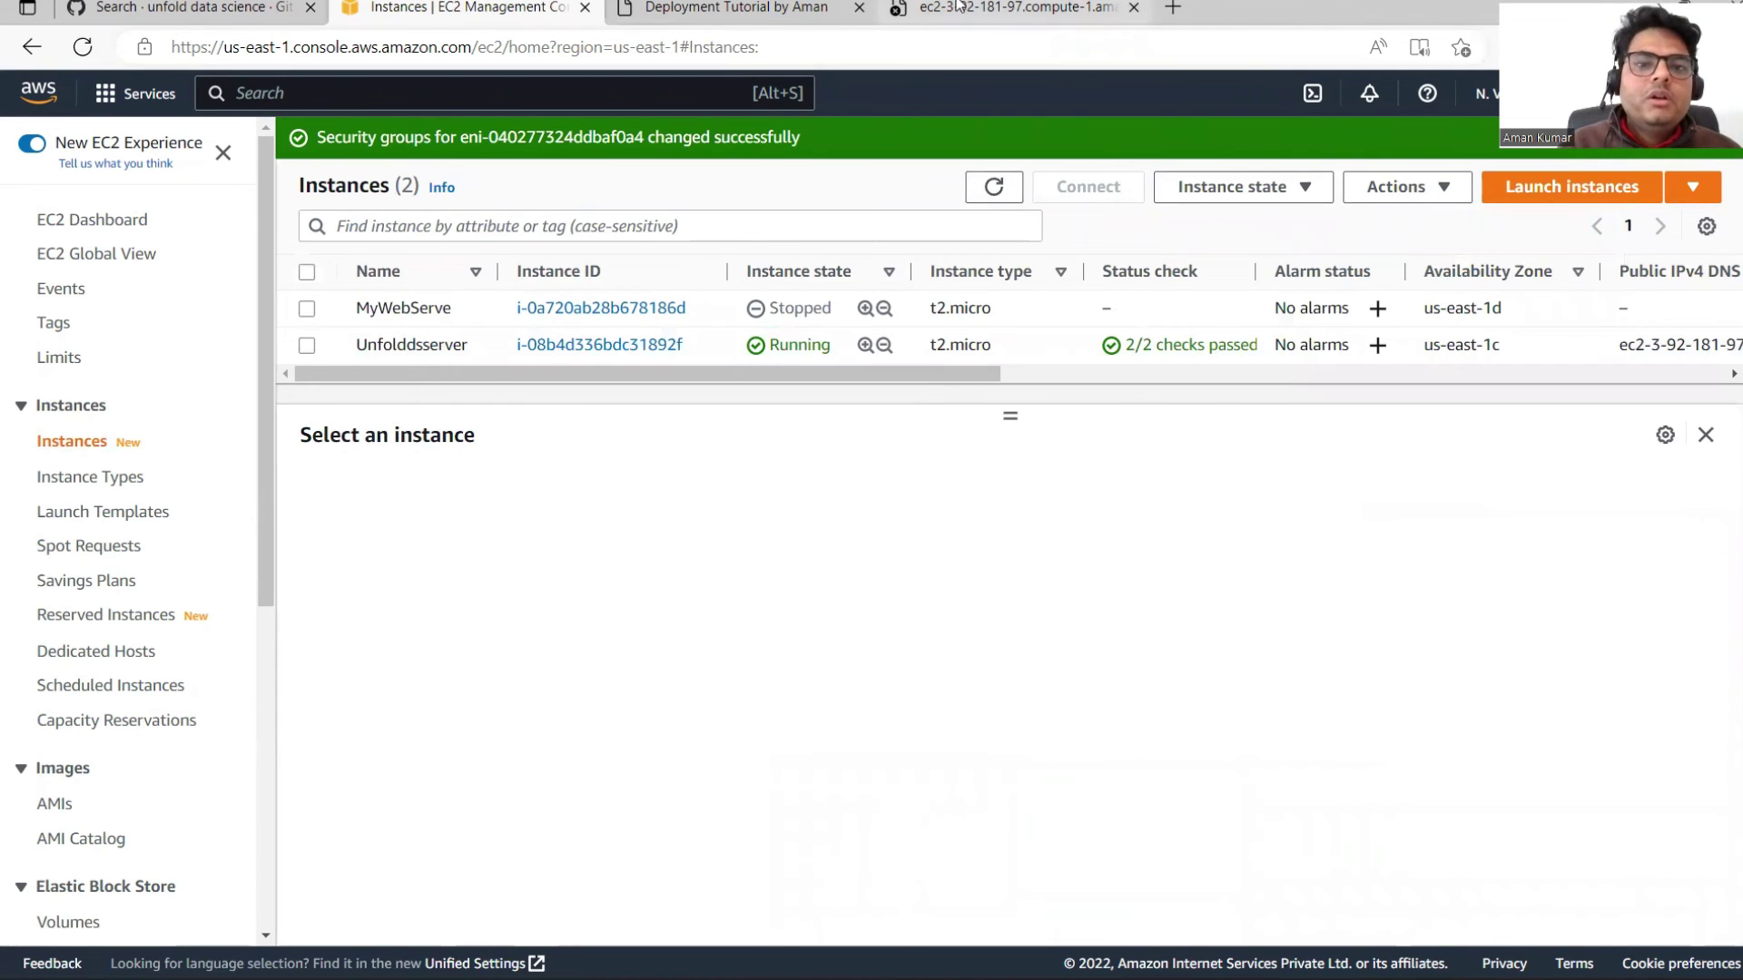
Step: Reload the app's public port 8080 address in the browser tab
click(1007, 9)
click(789, 48)
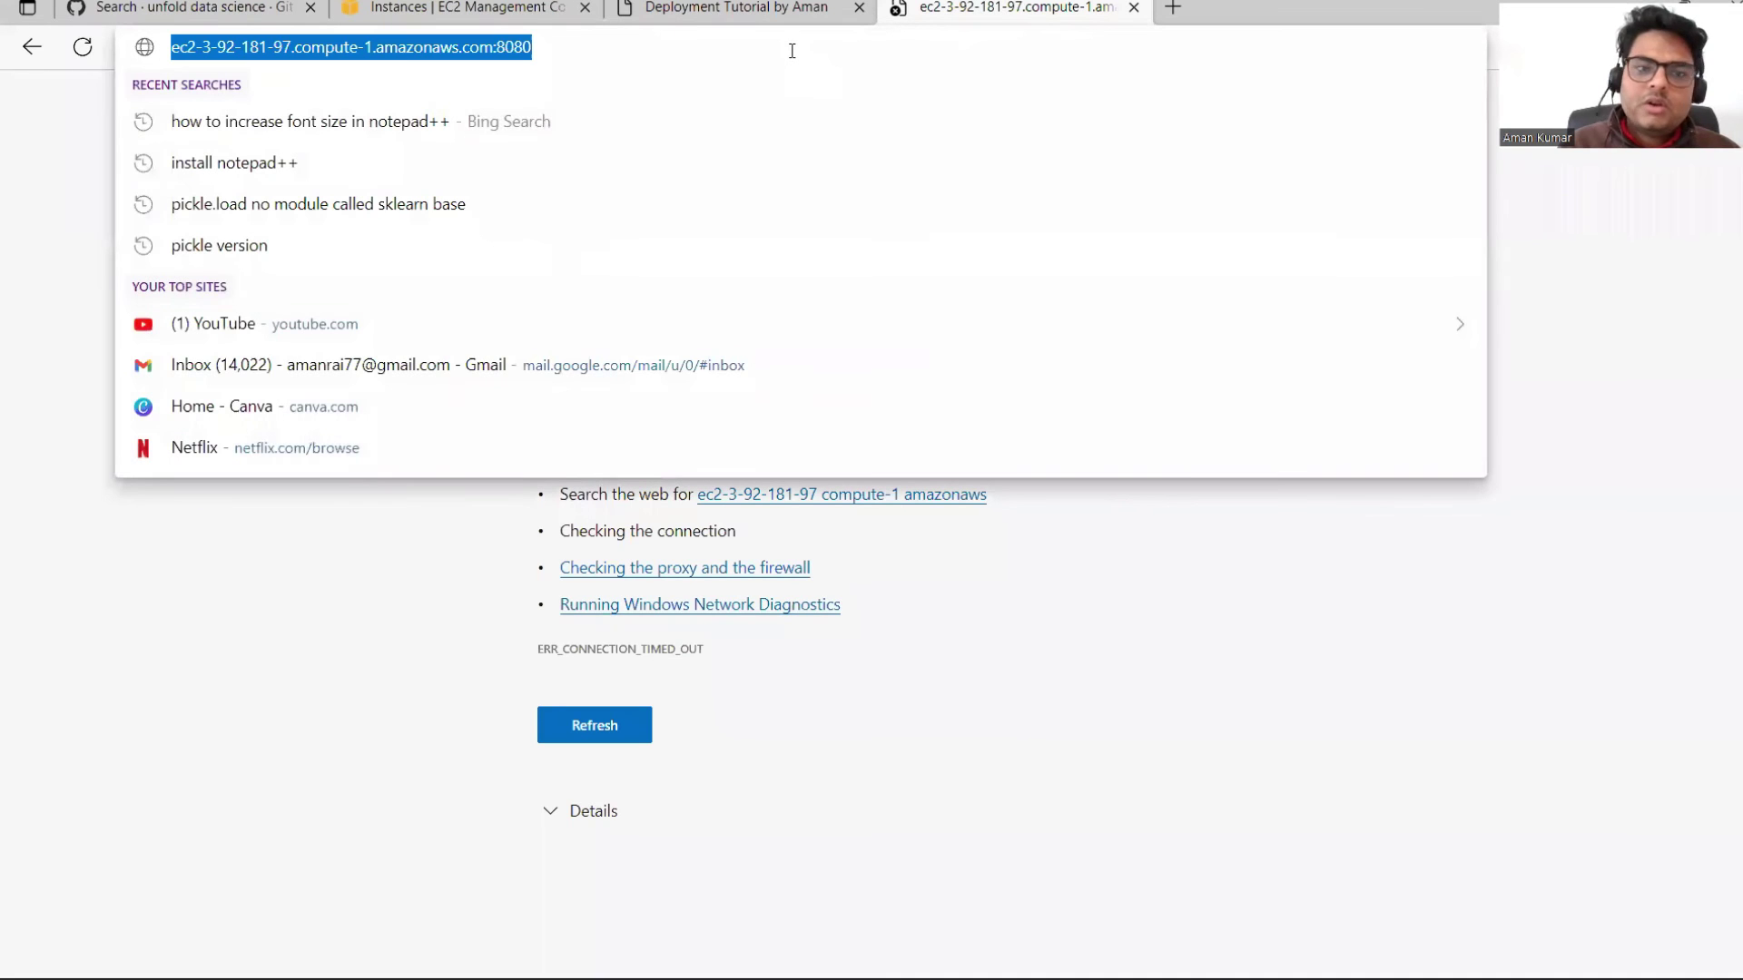
key(Return)
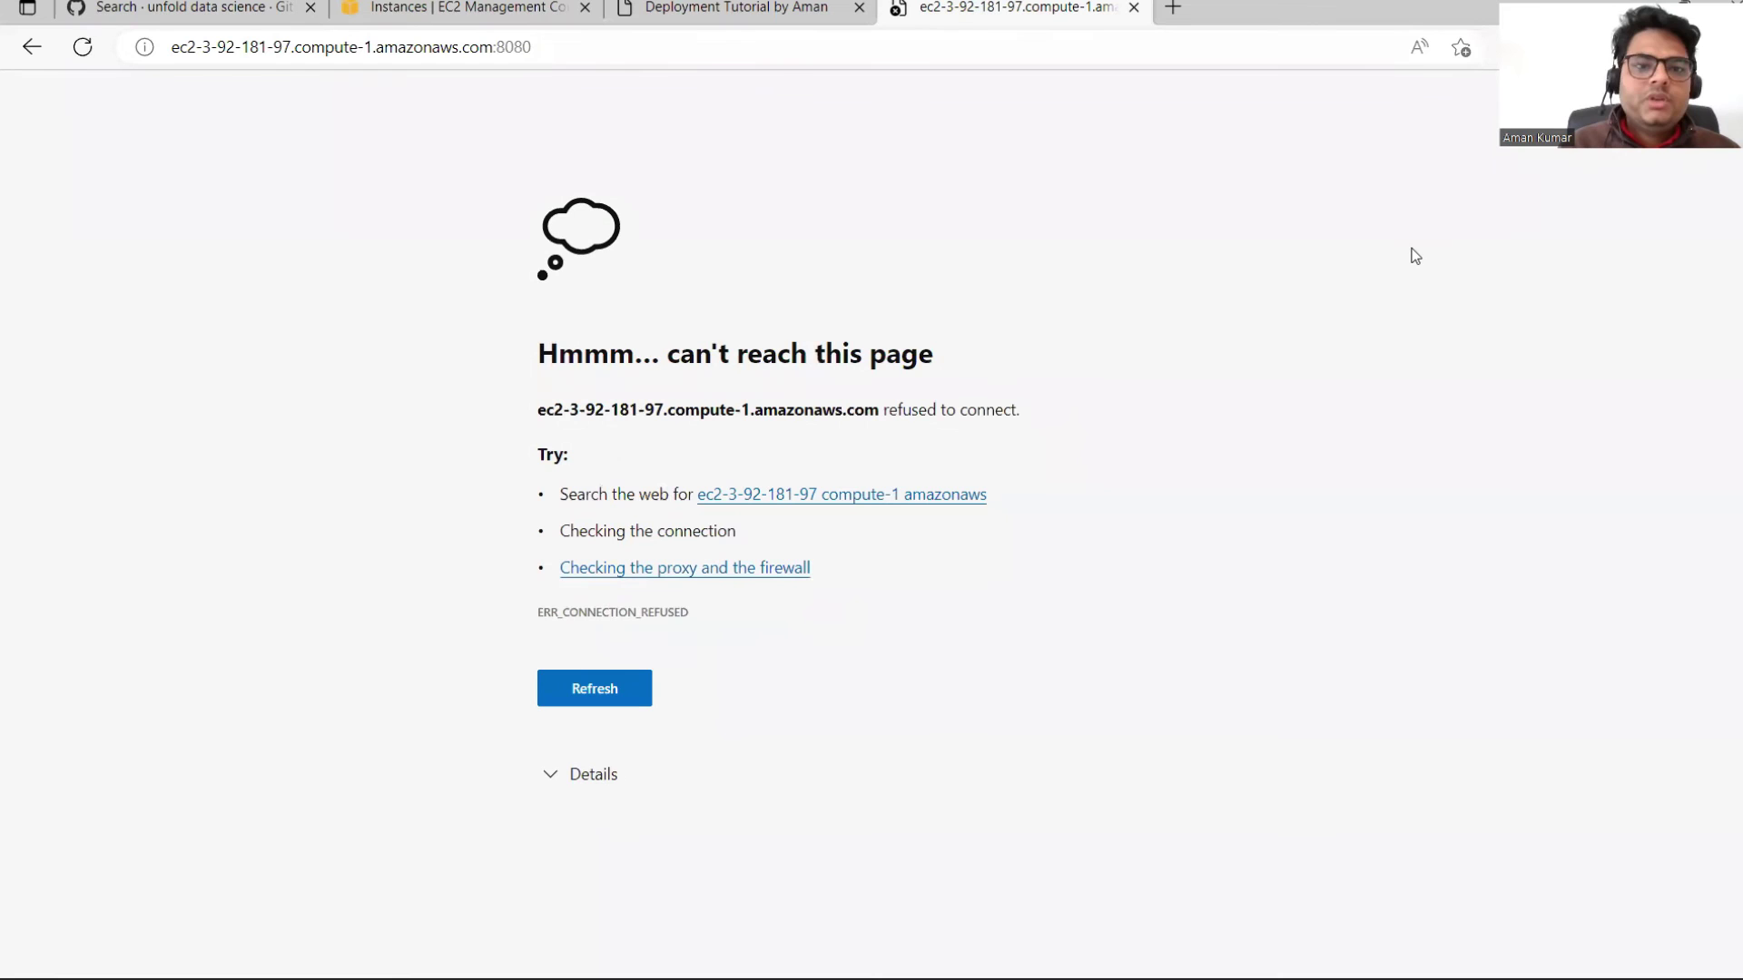
key(F5)
Step: Rerun python3 app.py on the server, then reload the public 8080 page to show Expense Prediction
mouse_move(1016, 975)
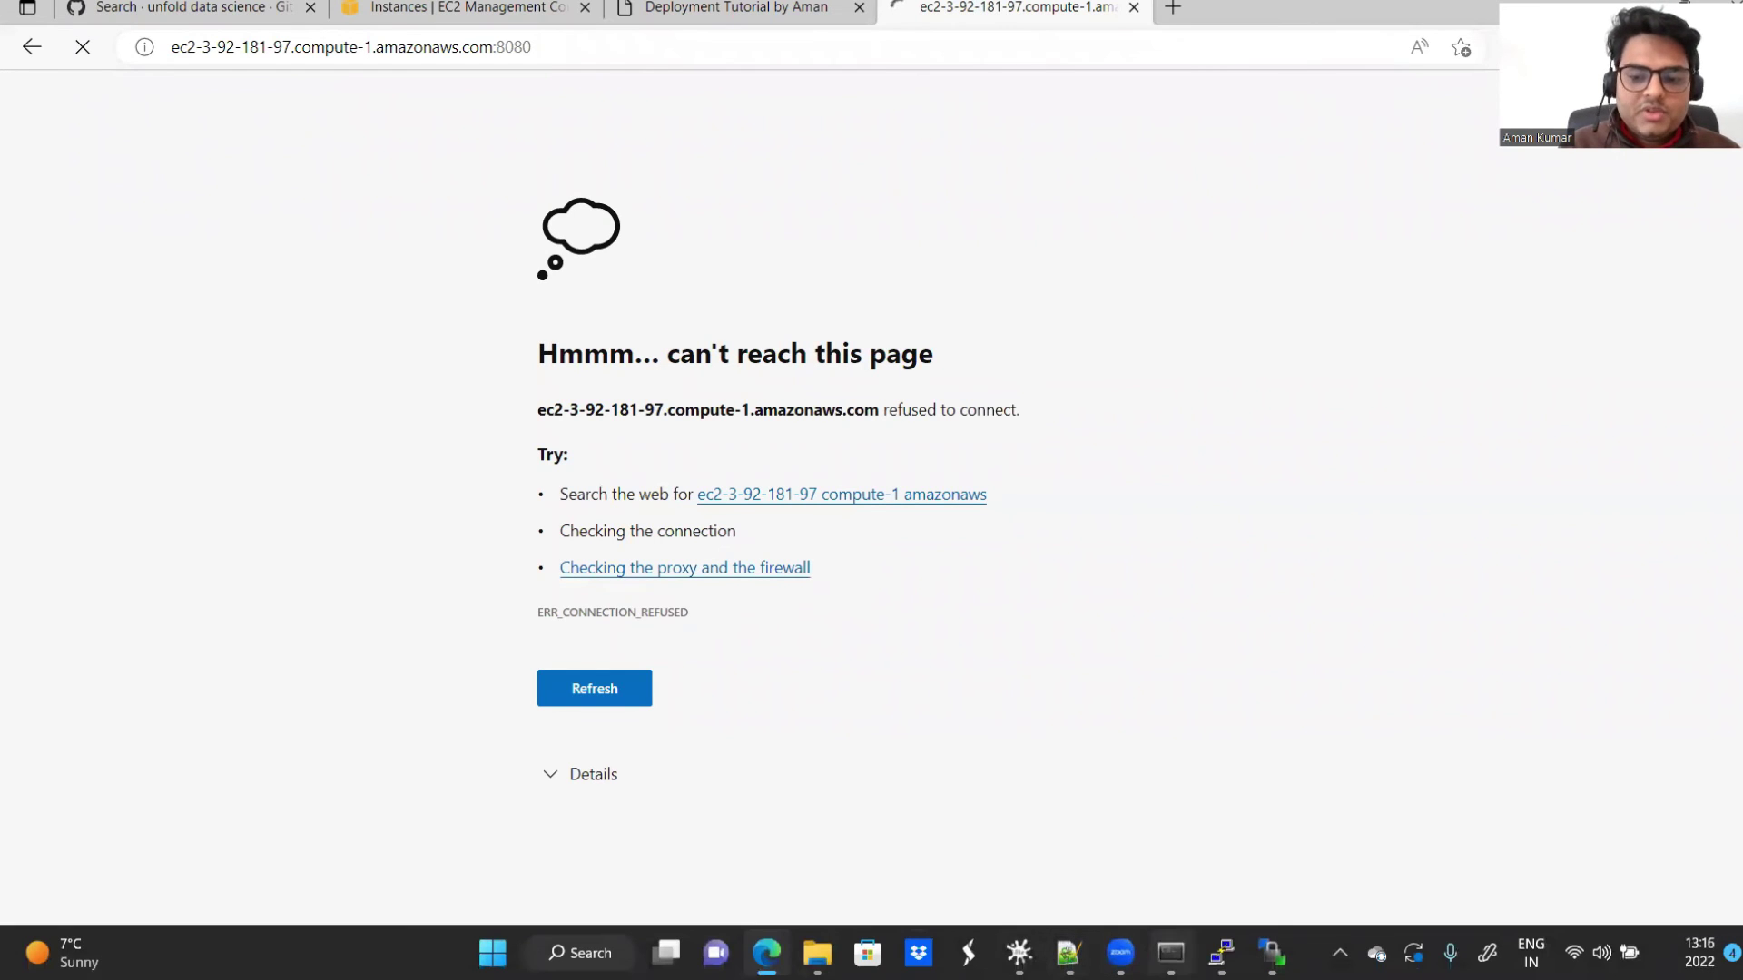
click(1221, 844)
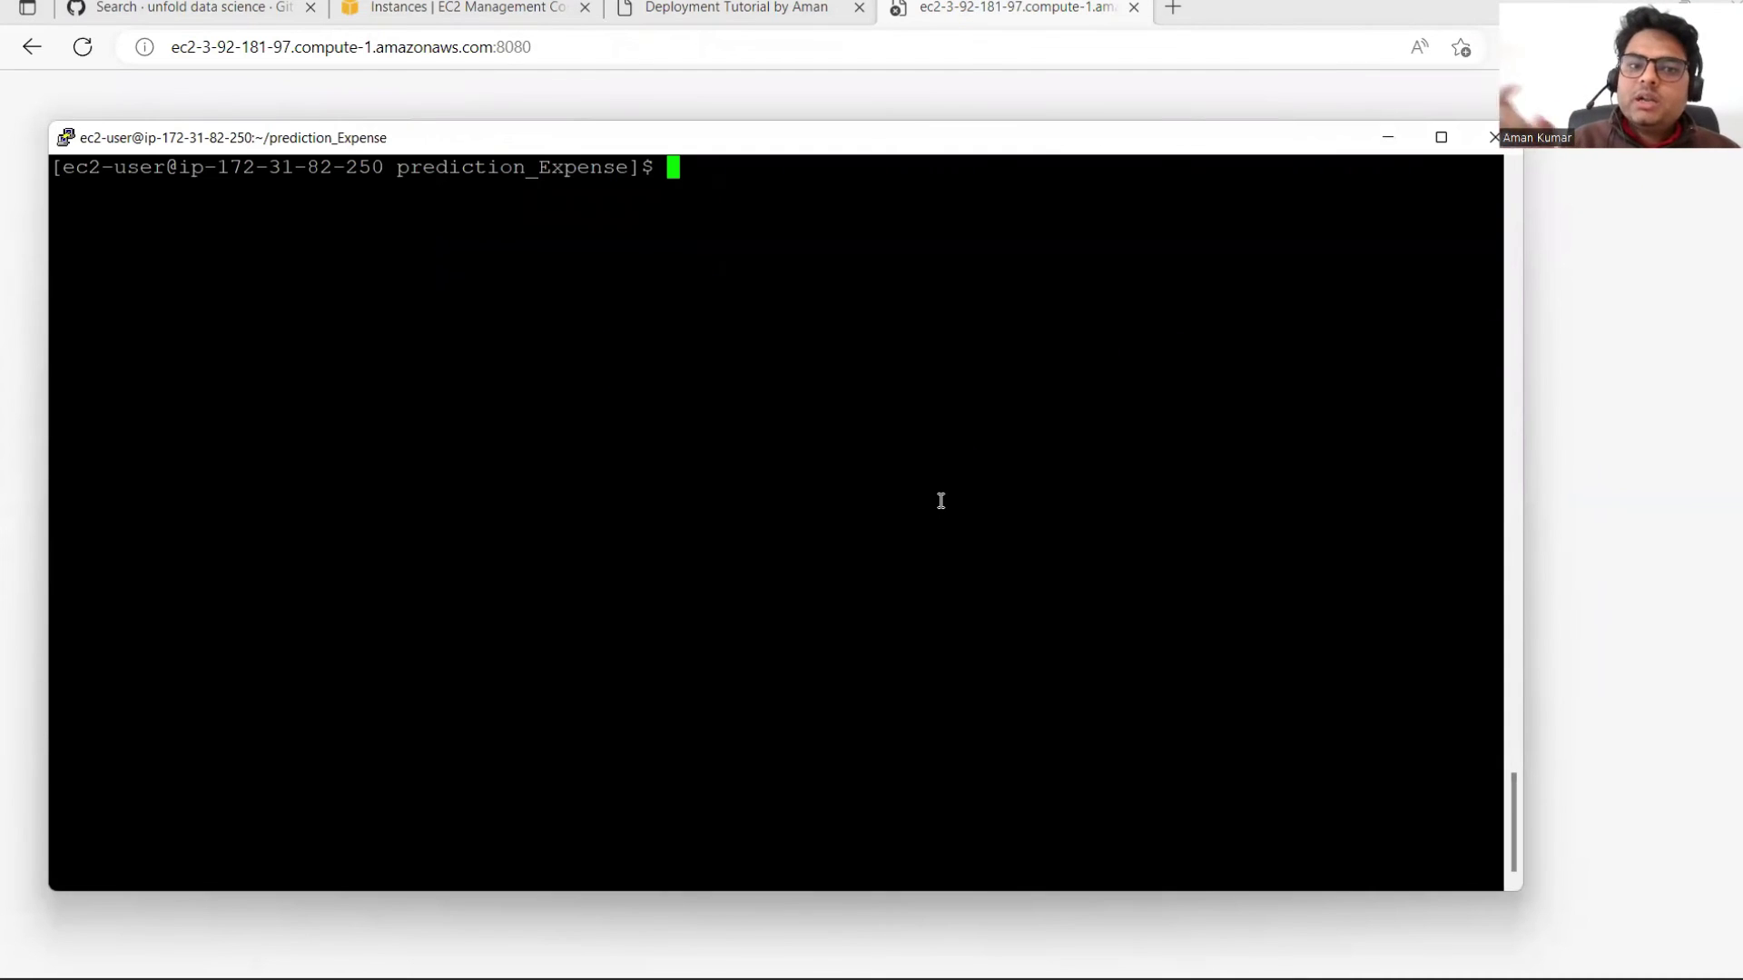
key(Up)
key(Up)
key(Up)
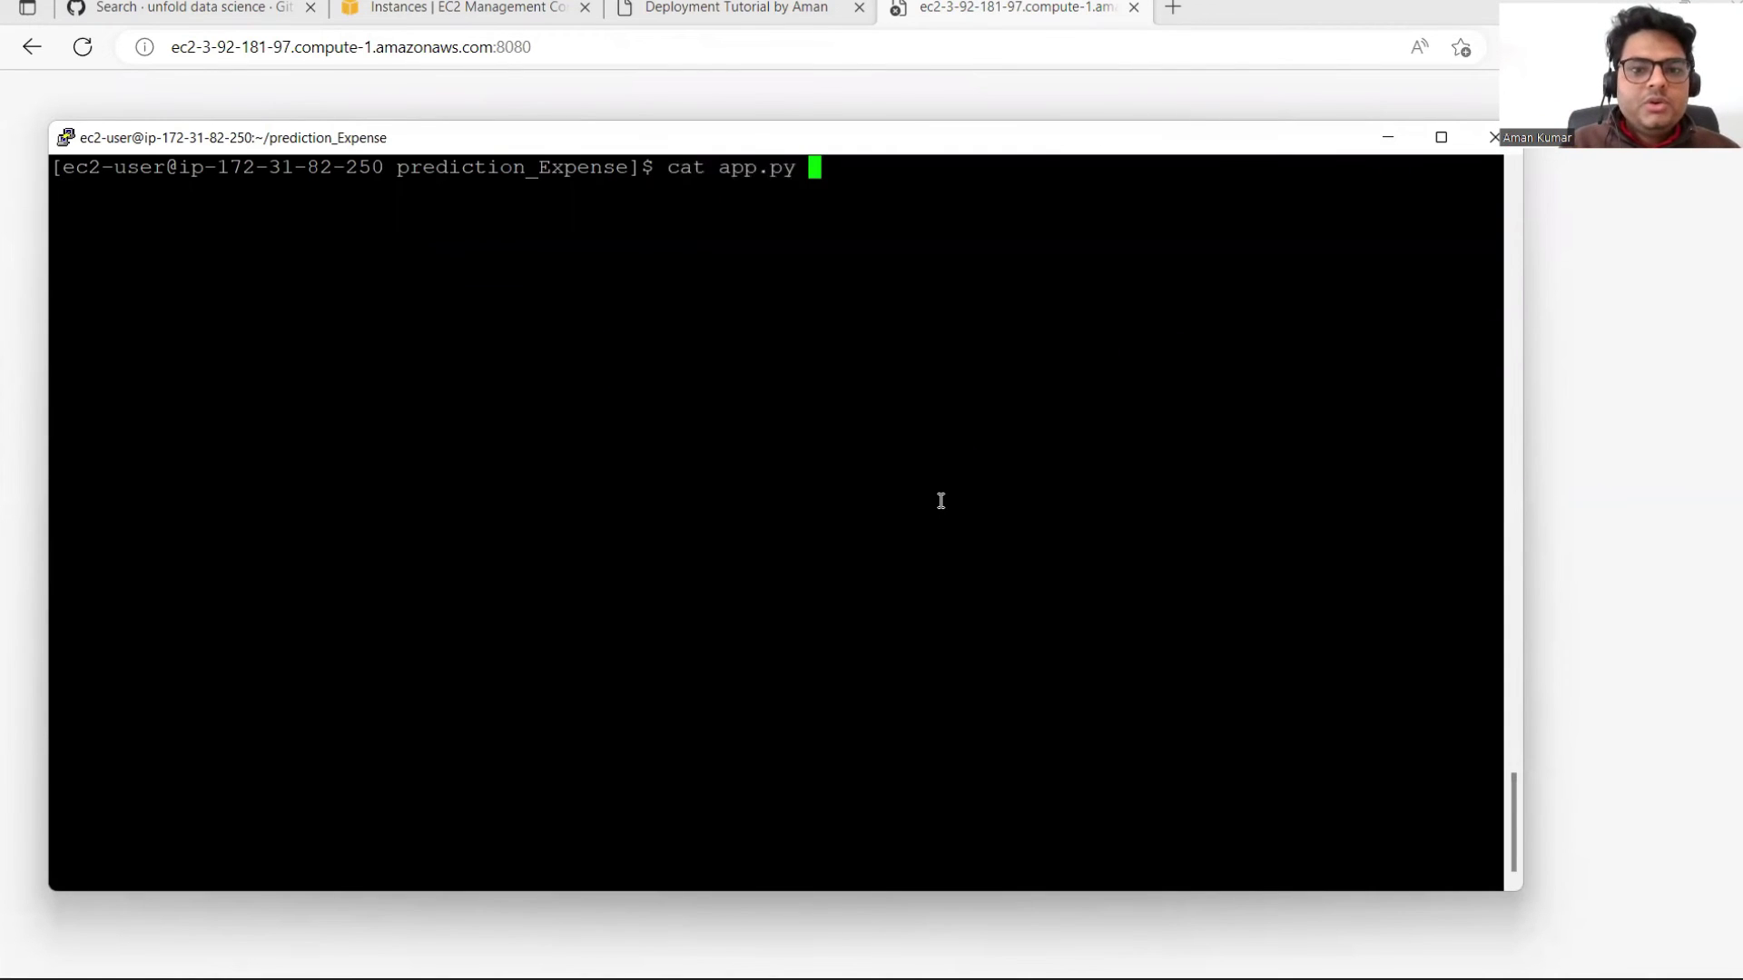
key(Down)
key(Up)
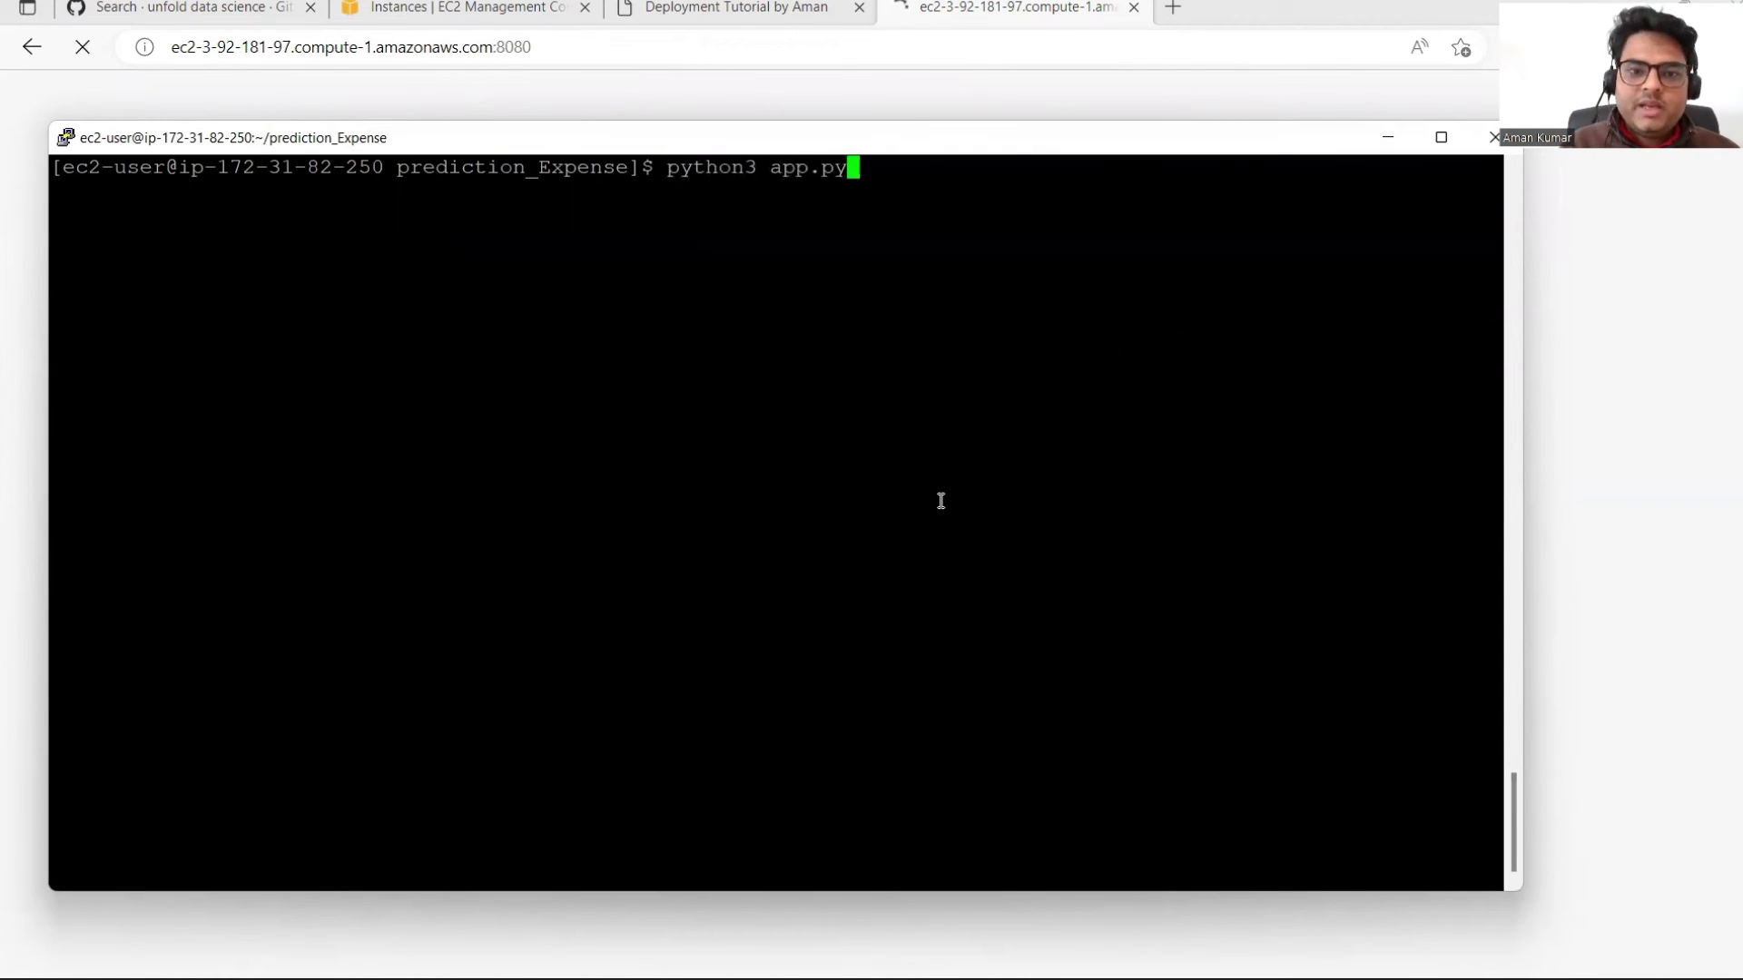
key(Return)
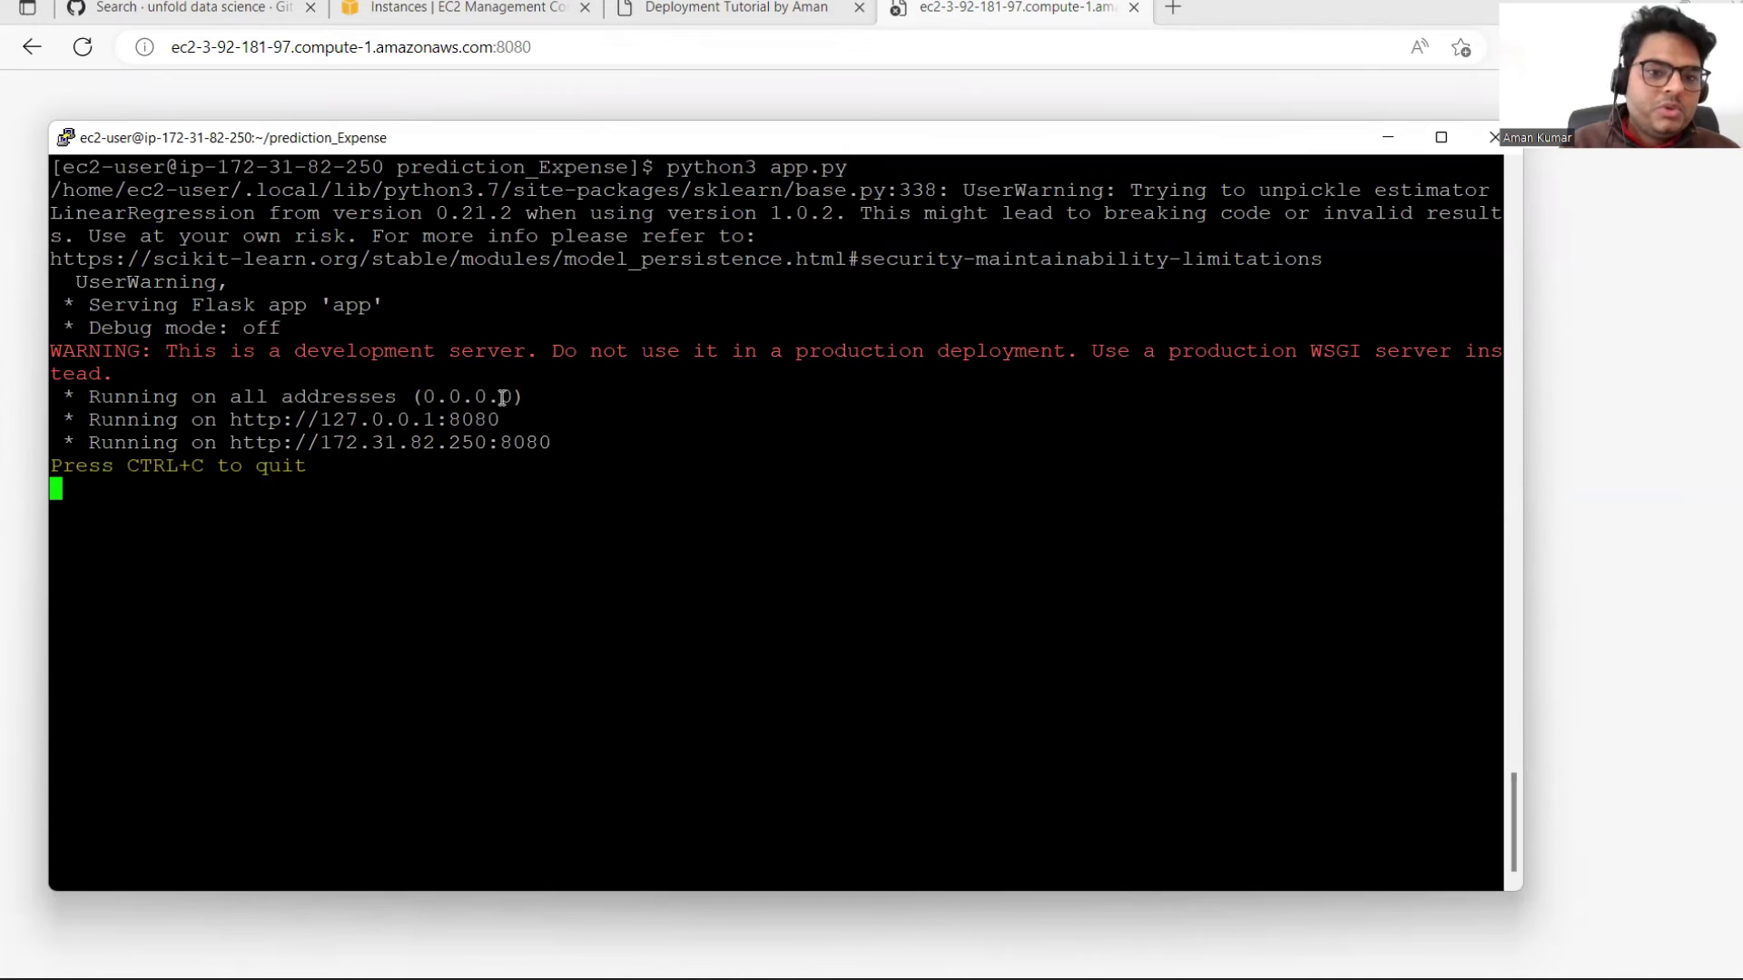
click(587, 41)
key(Return)
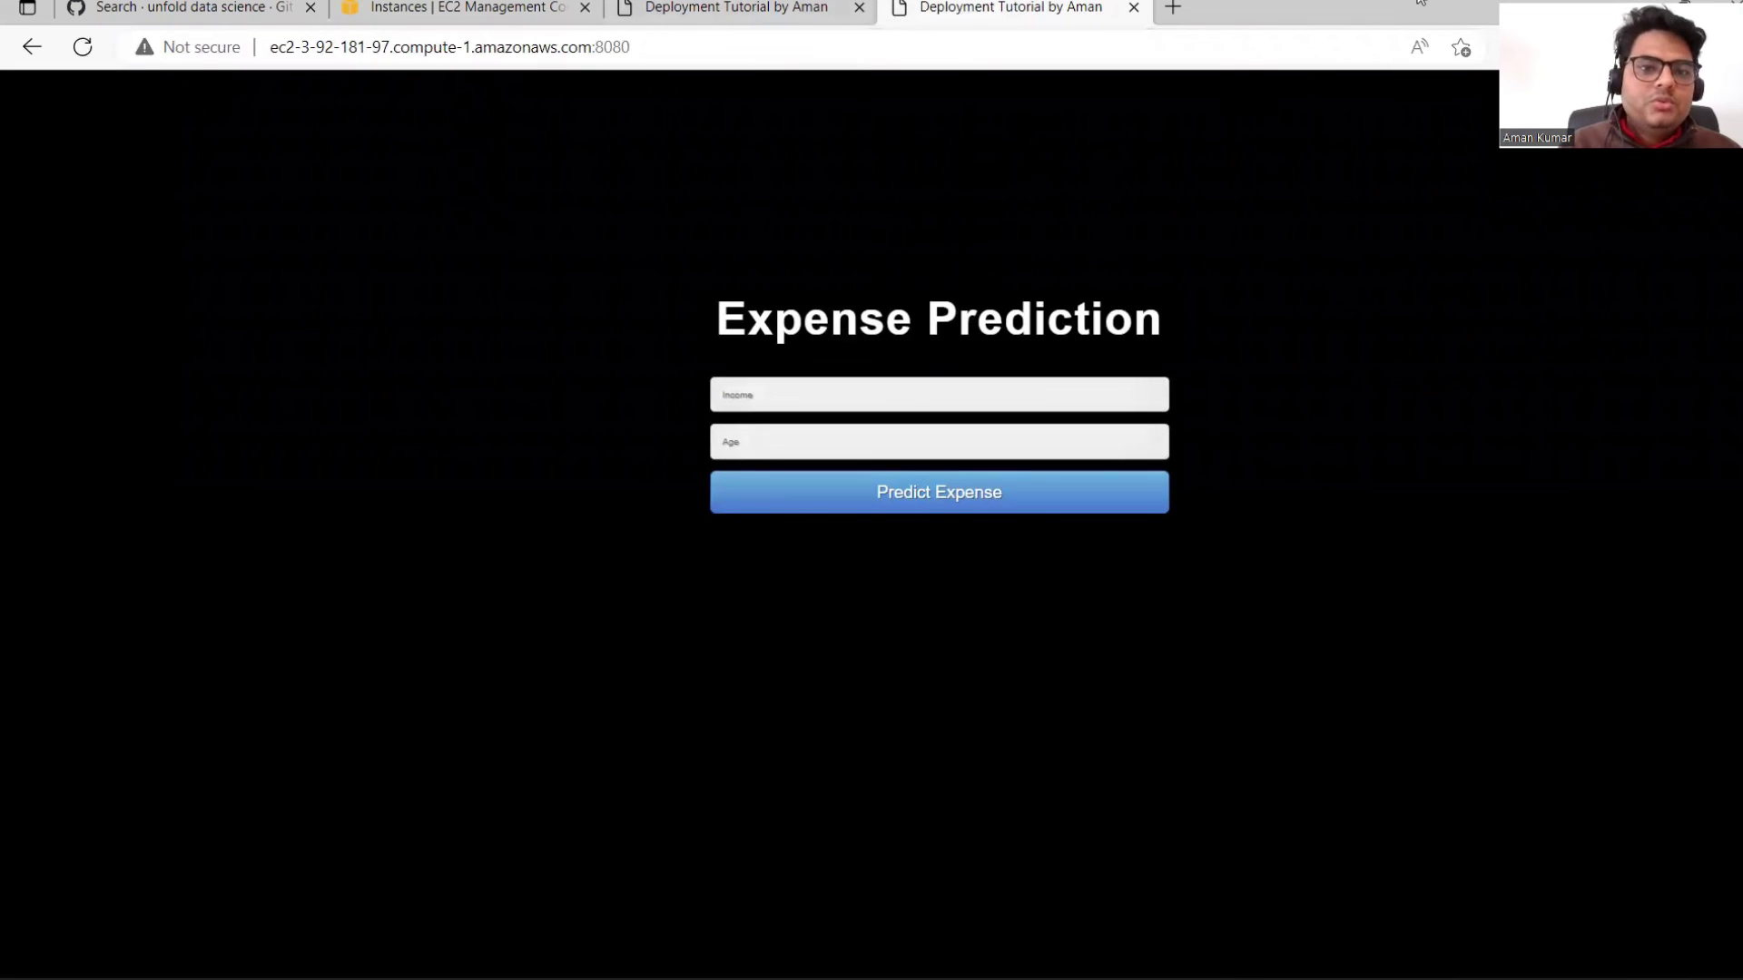
Step: Predict the expense for income 21000 and age 31, yielding 12396.74107901
click(867, 390)
click(744, 511)
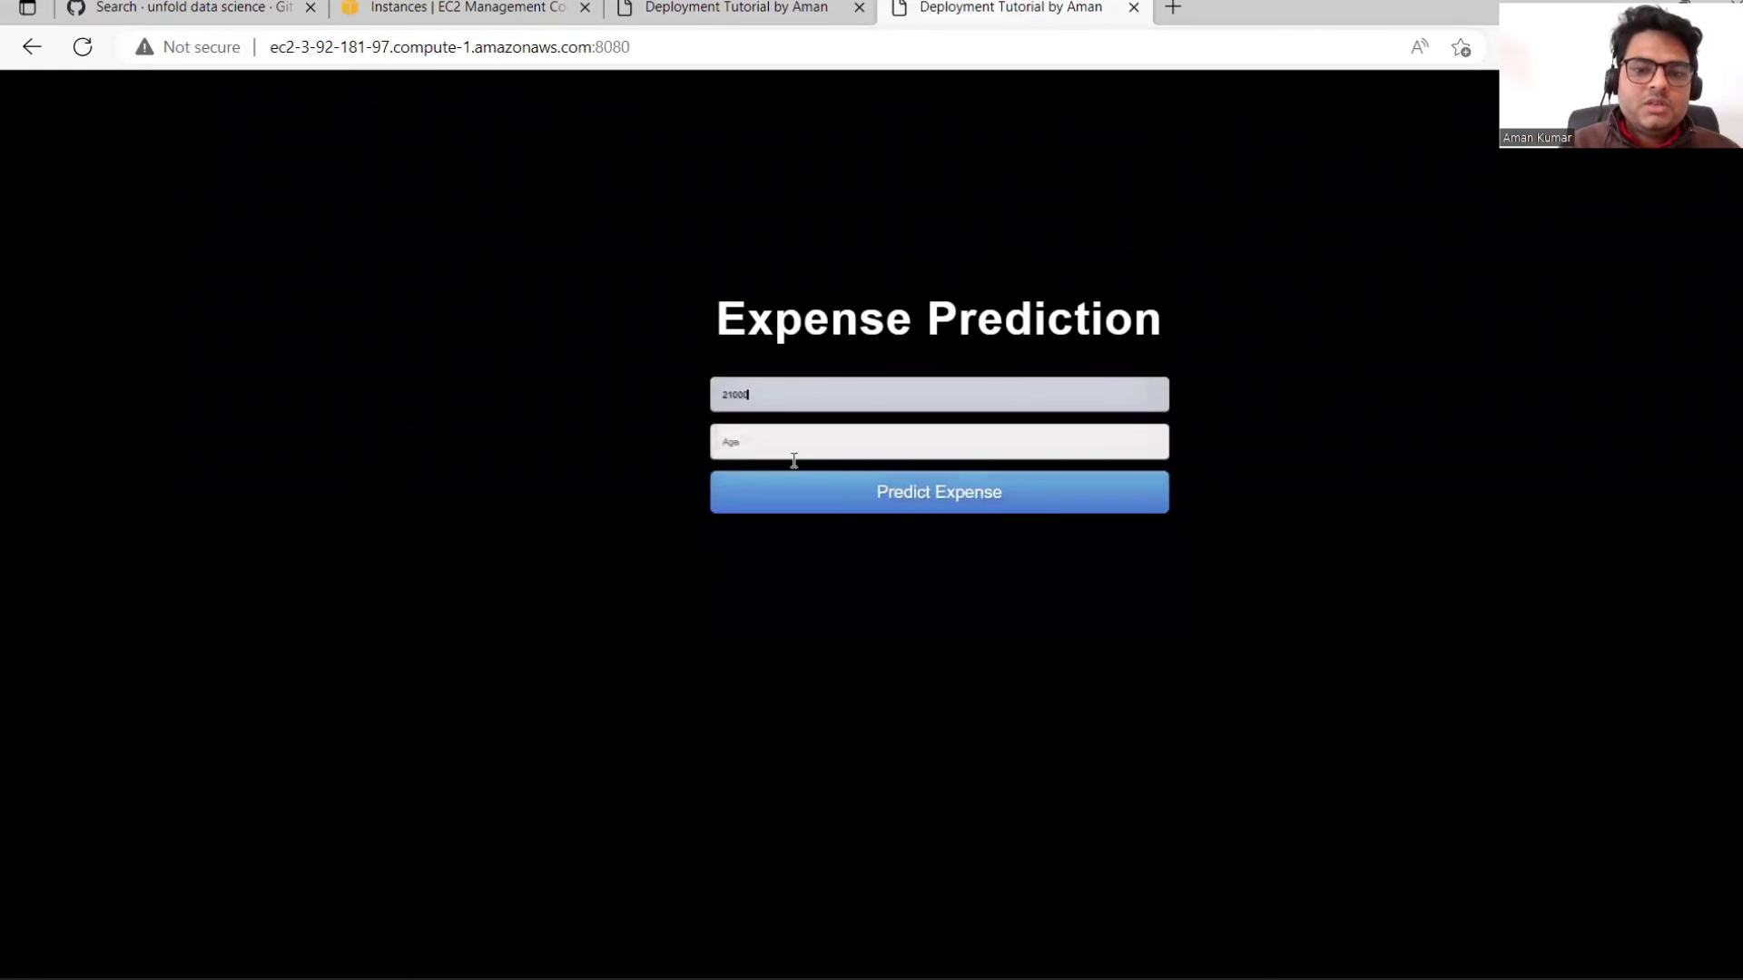
click(825, 446)
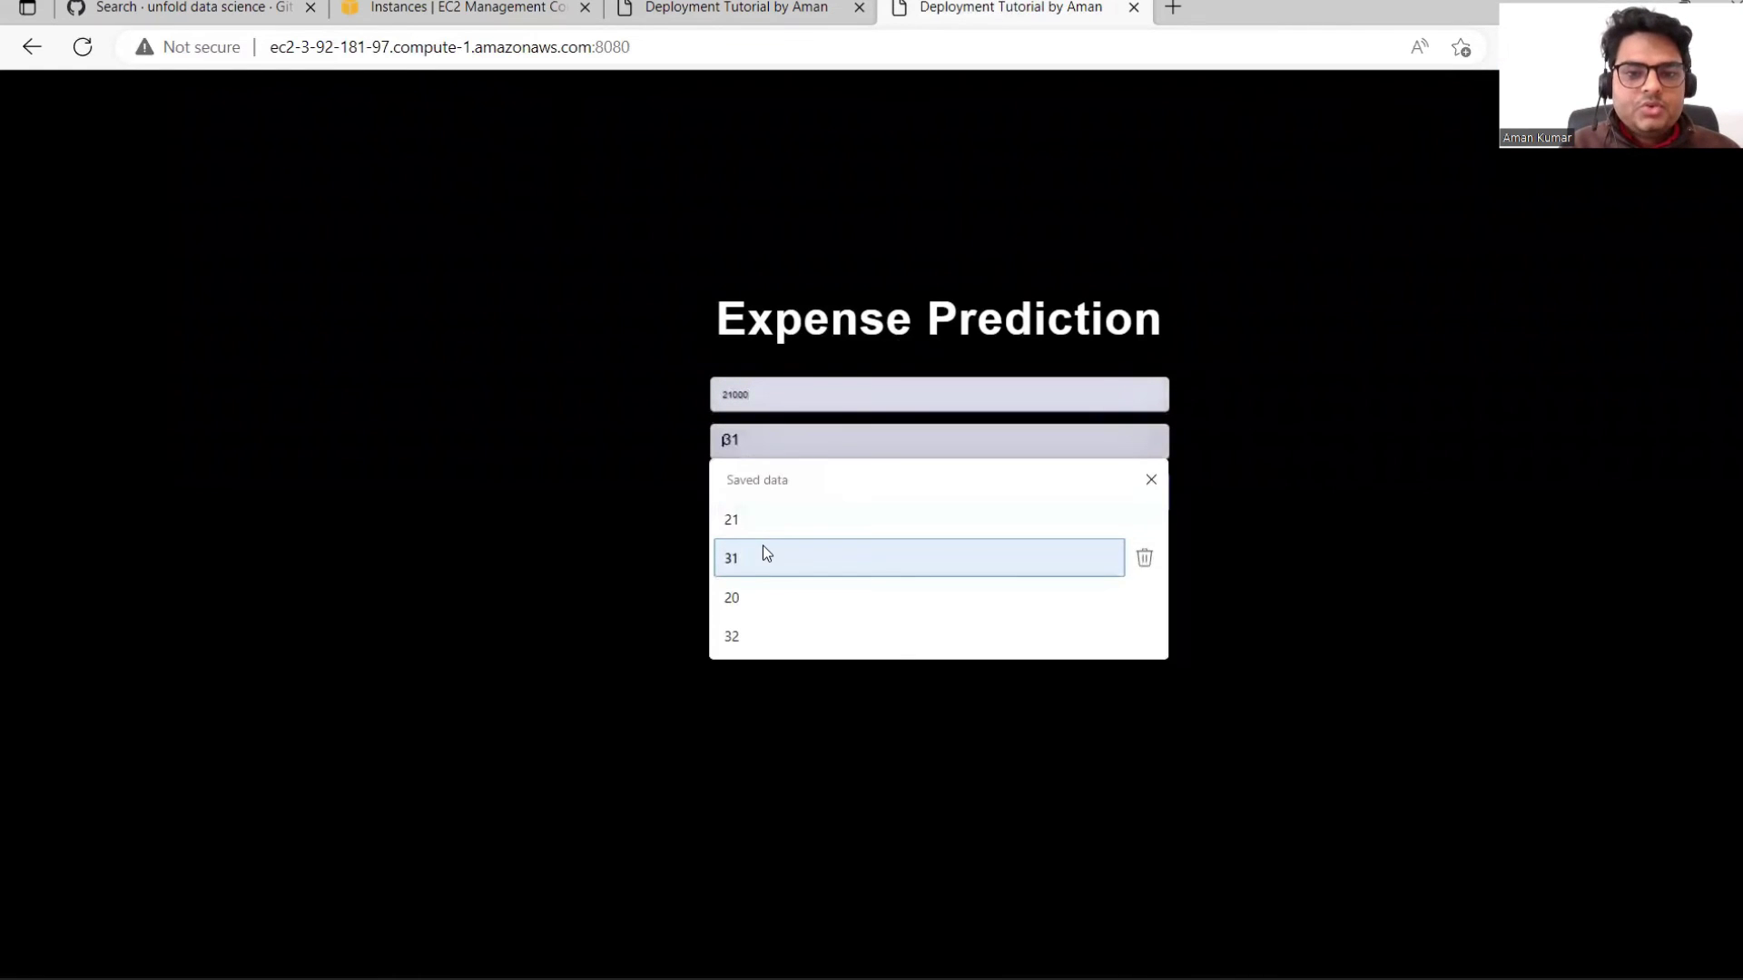
click(738, 517)
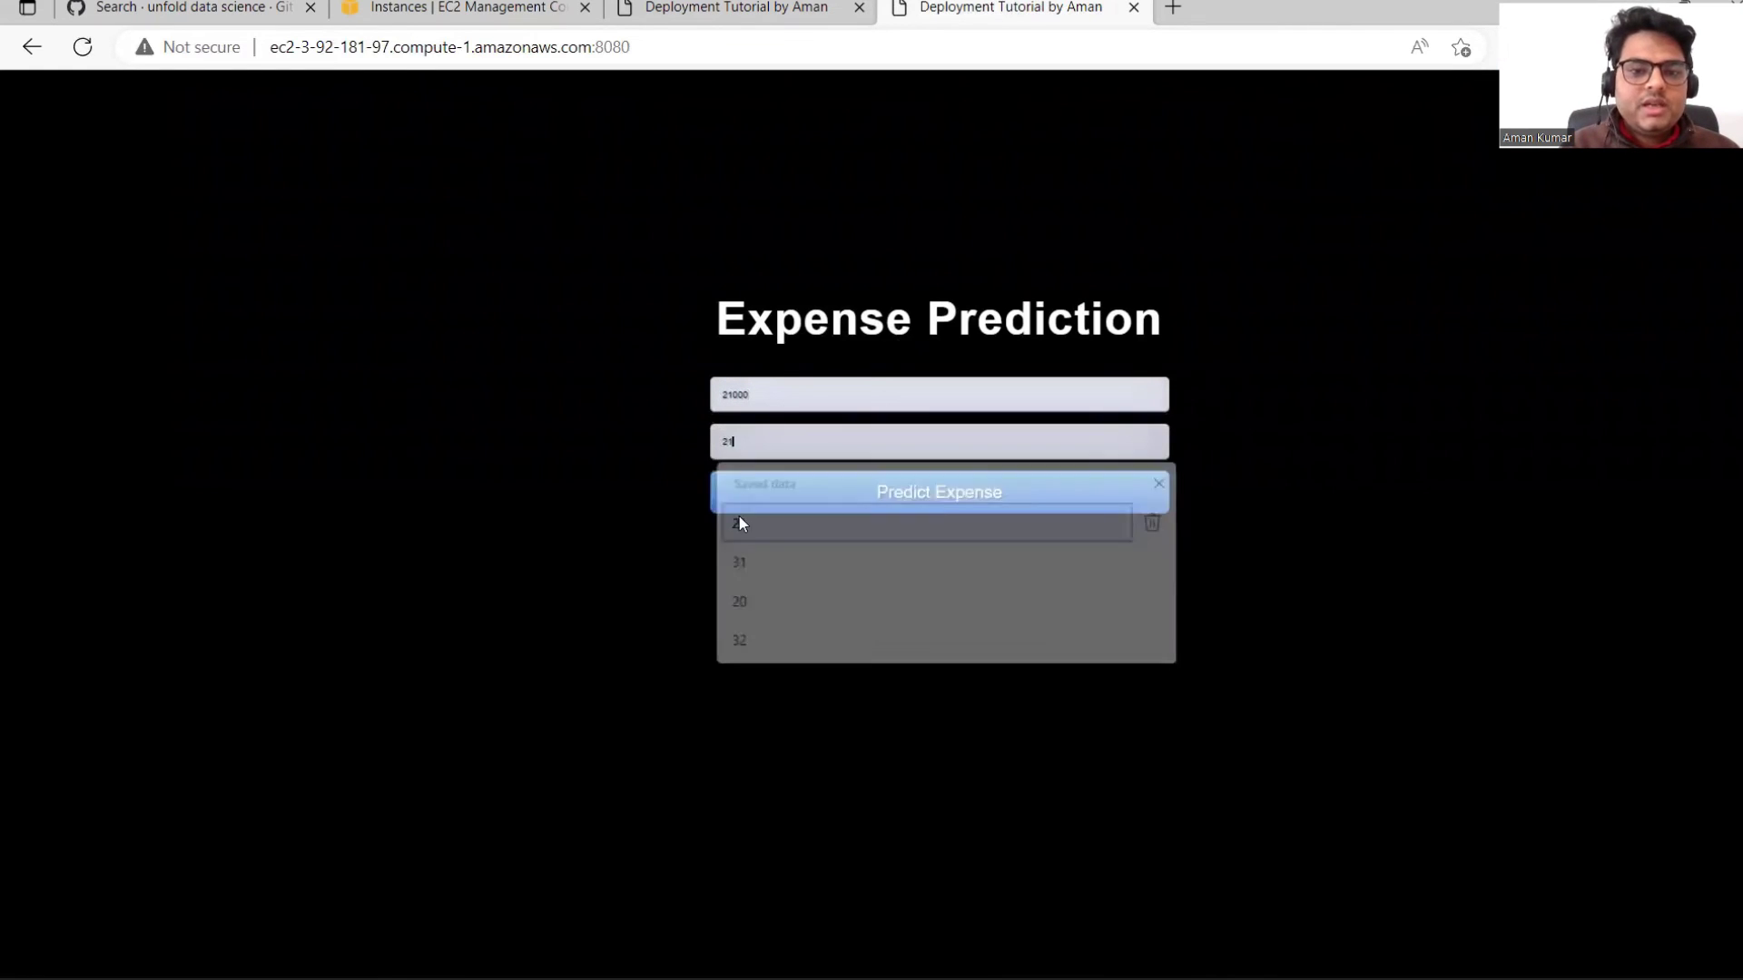
click(939, 506)
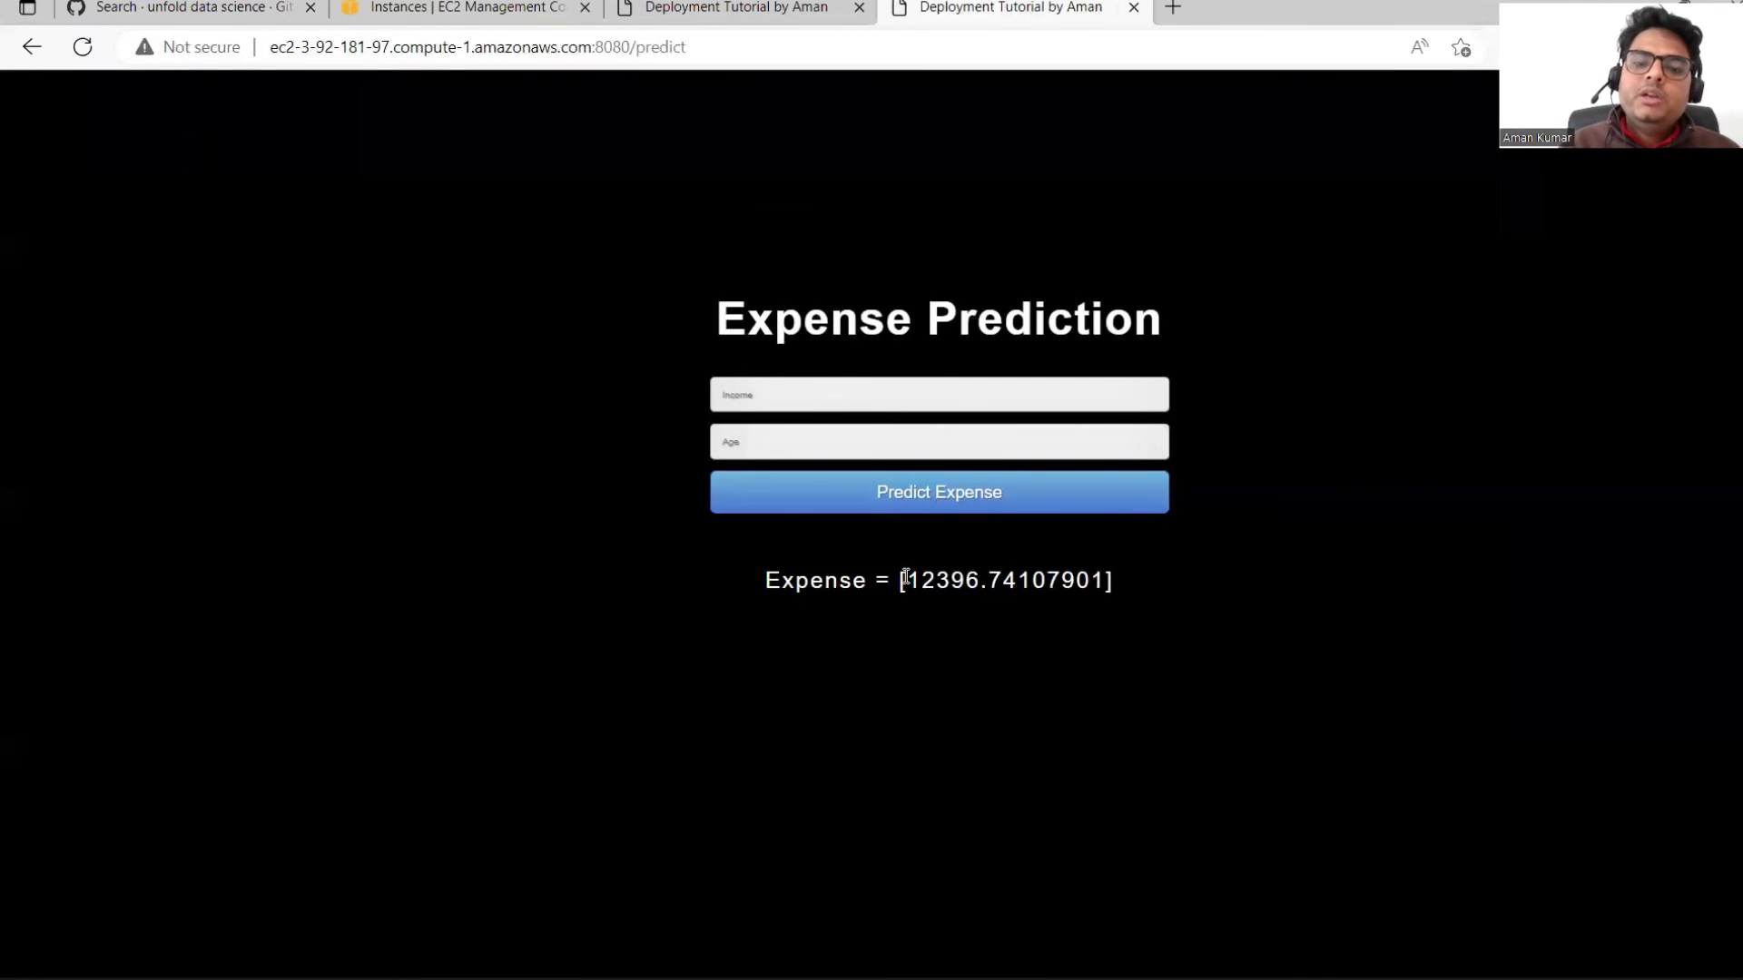
drag(905, 578, 1106, 582)
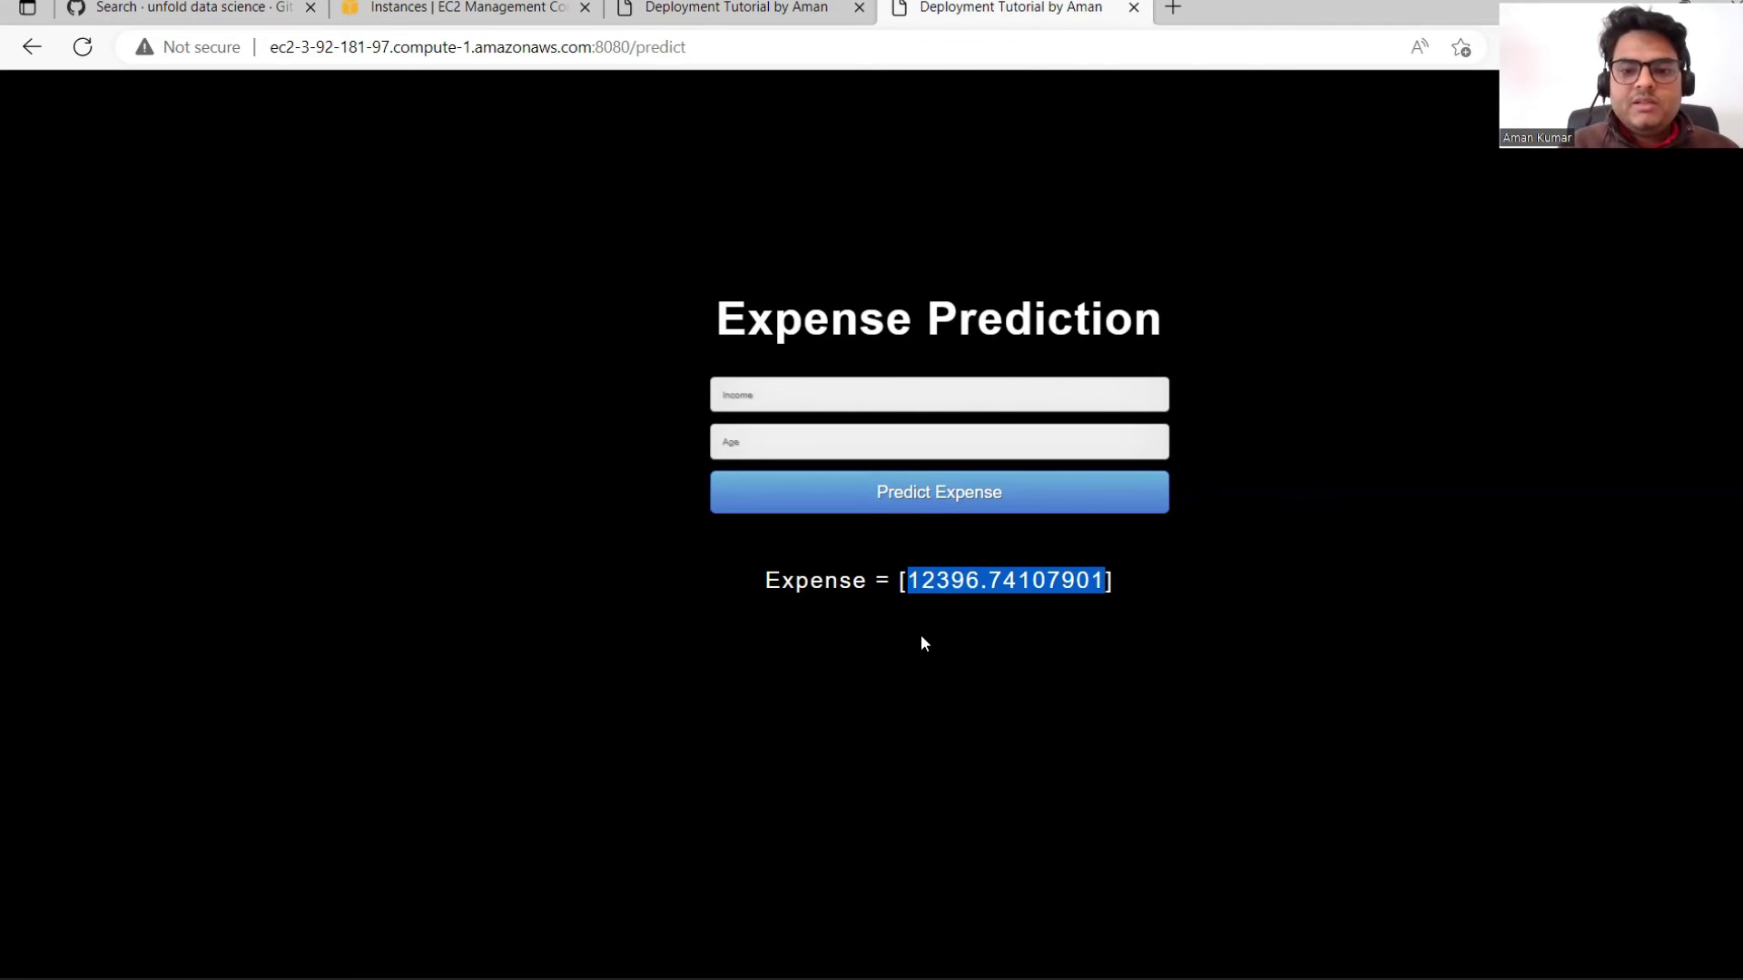
click(920, 636)
Step: Select the prediction page's address, then return to the Scrble Lite whiteboard
drag(272, 47, 739, 47)
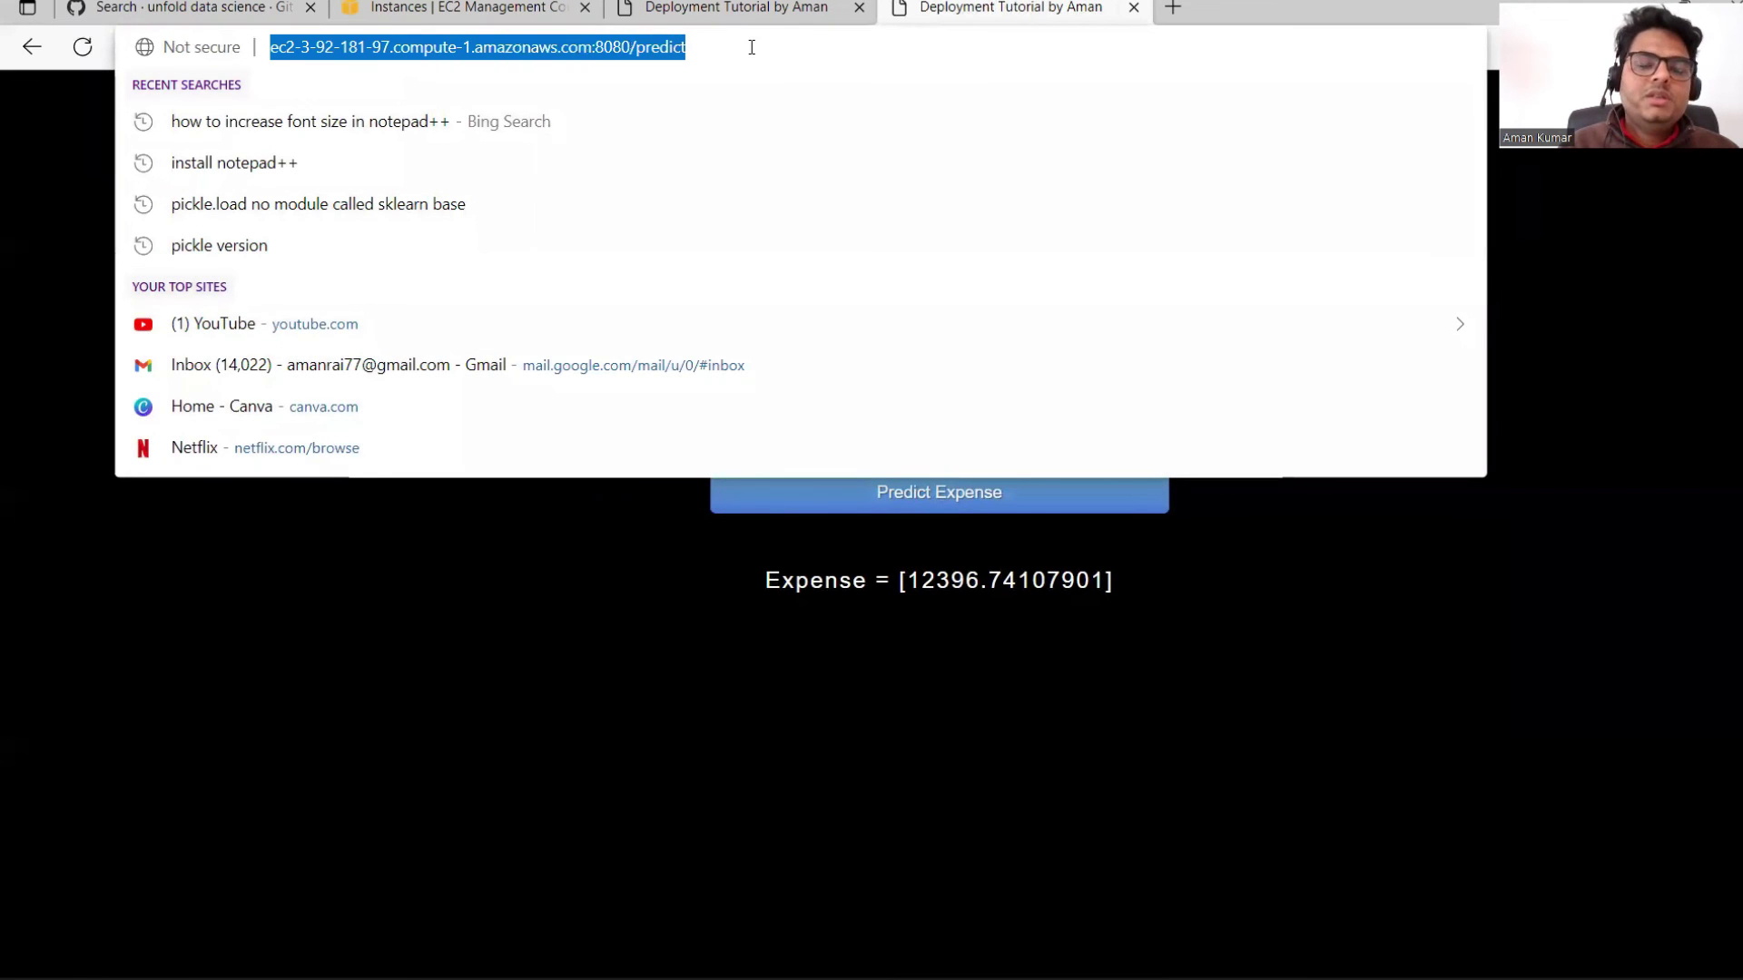
click(752, 48)
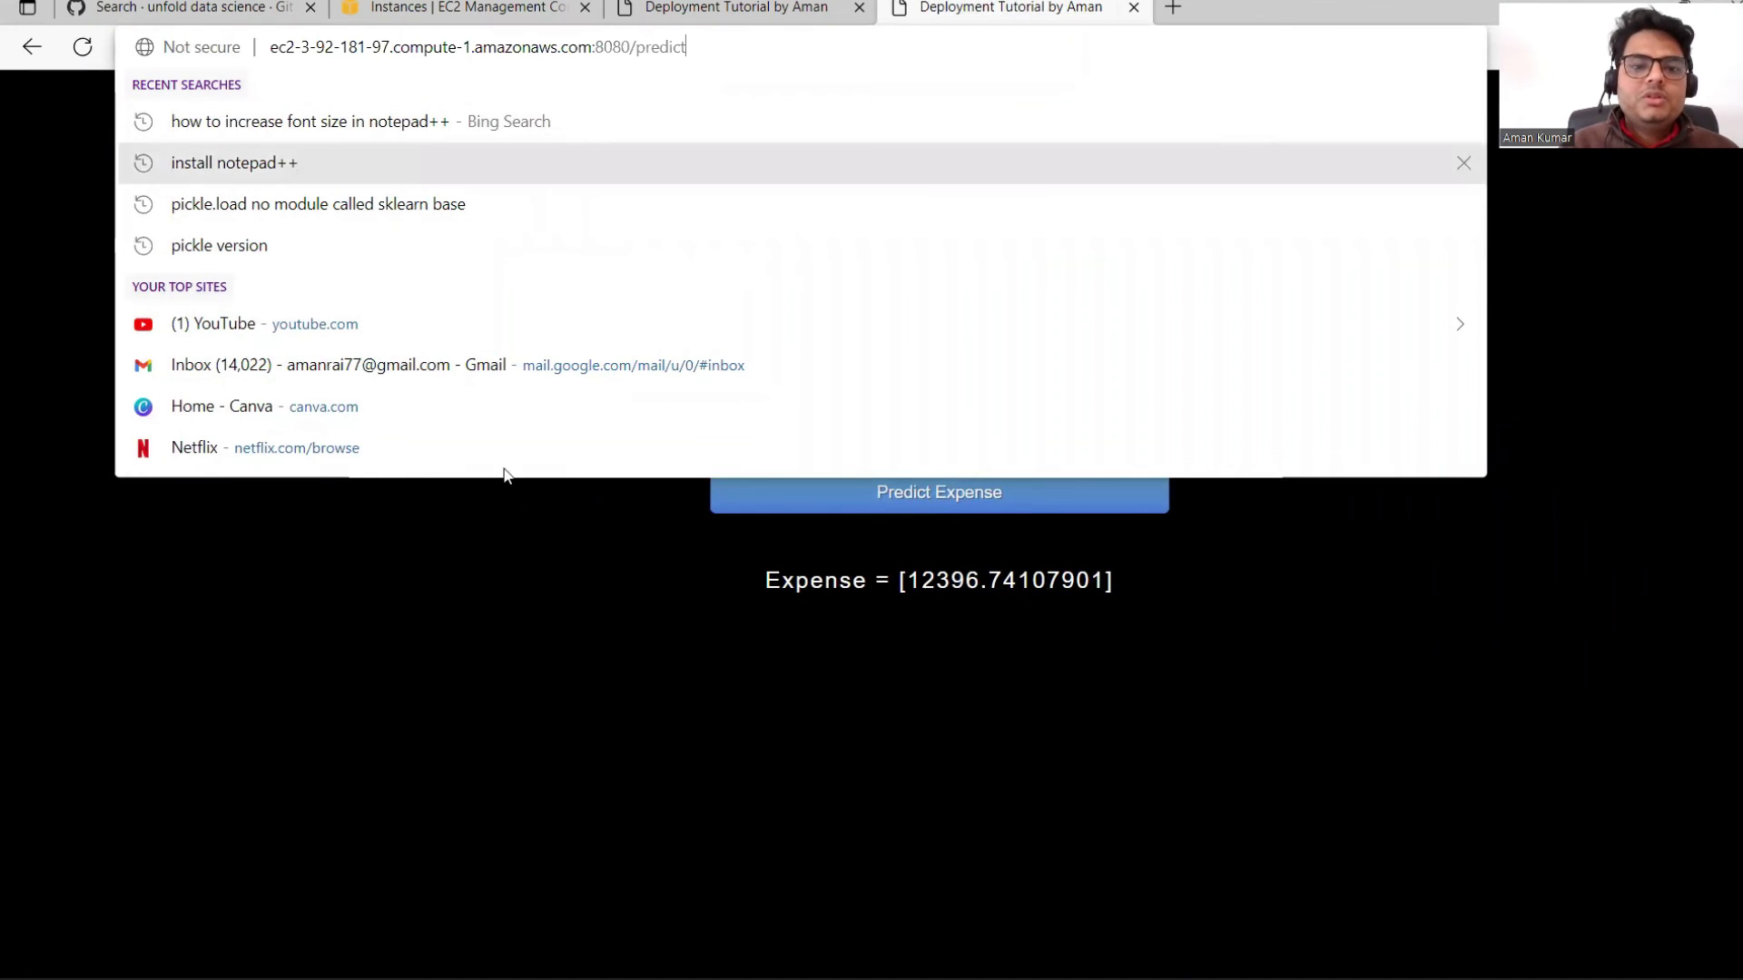
click(481, 556)
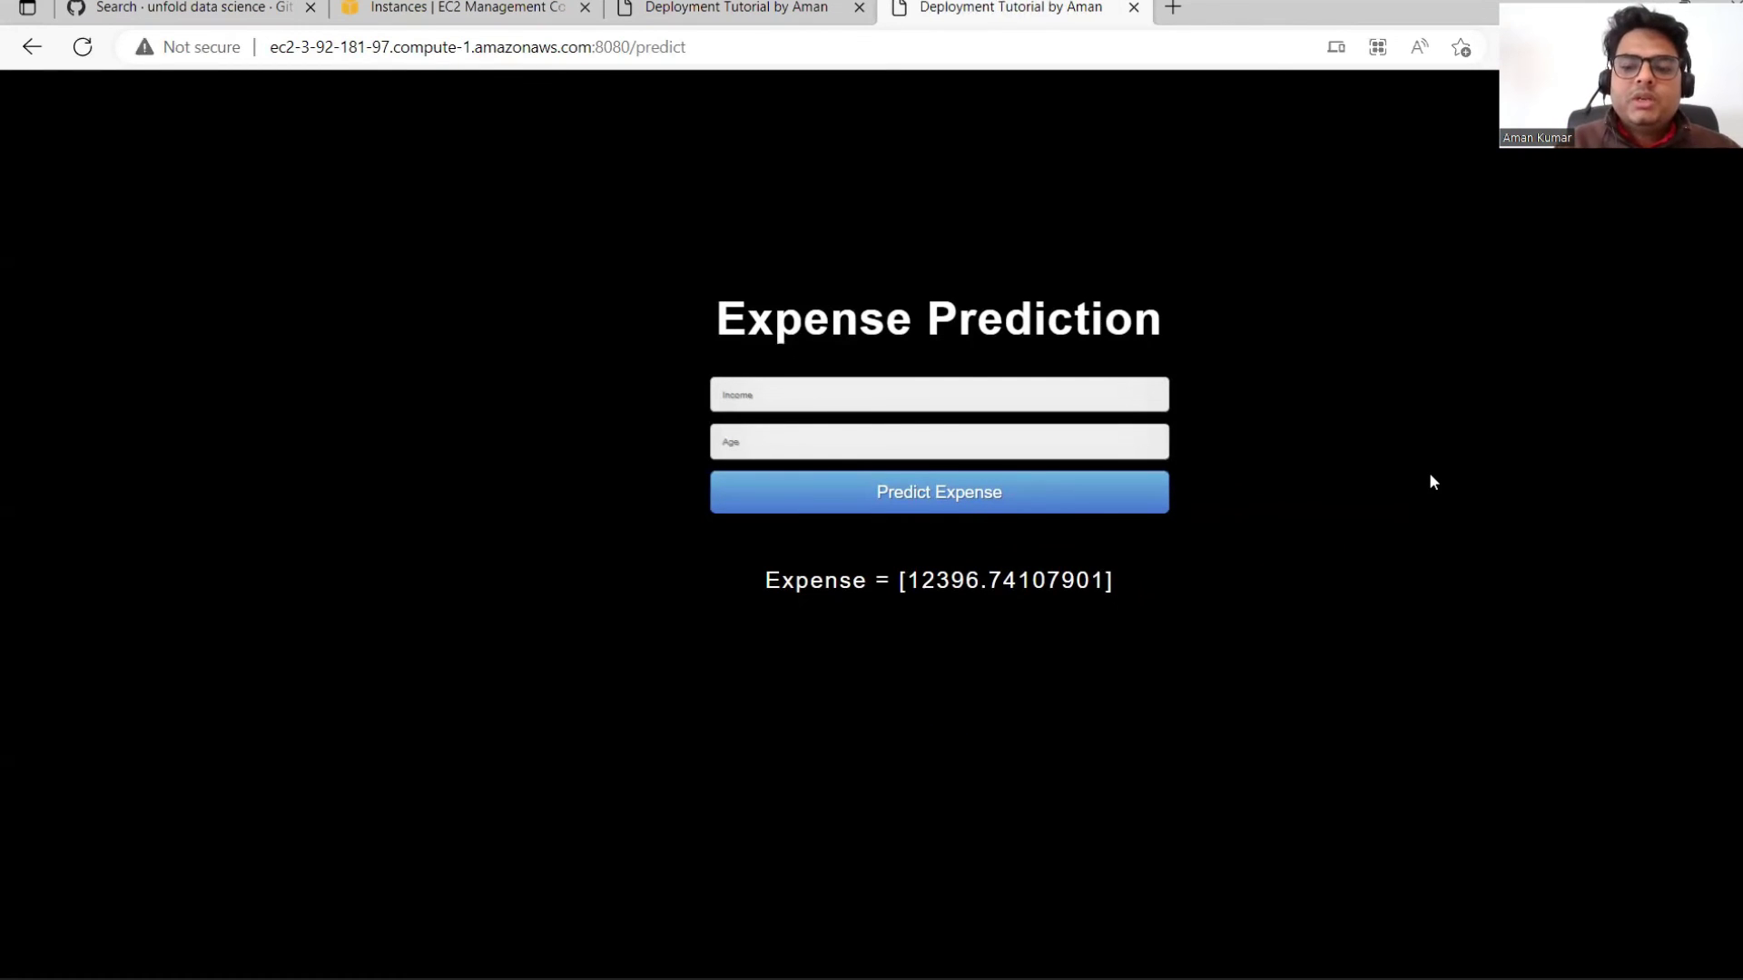
click(1018, 953)
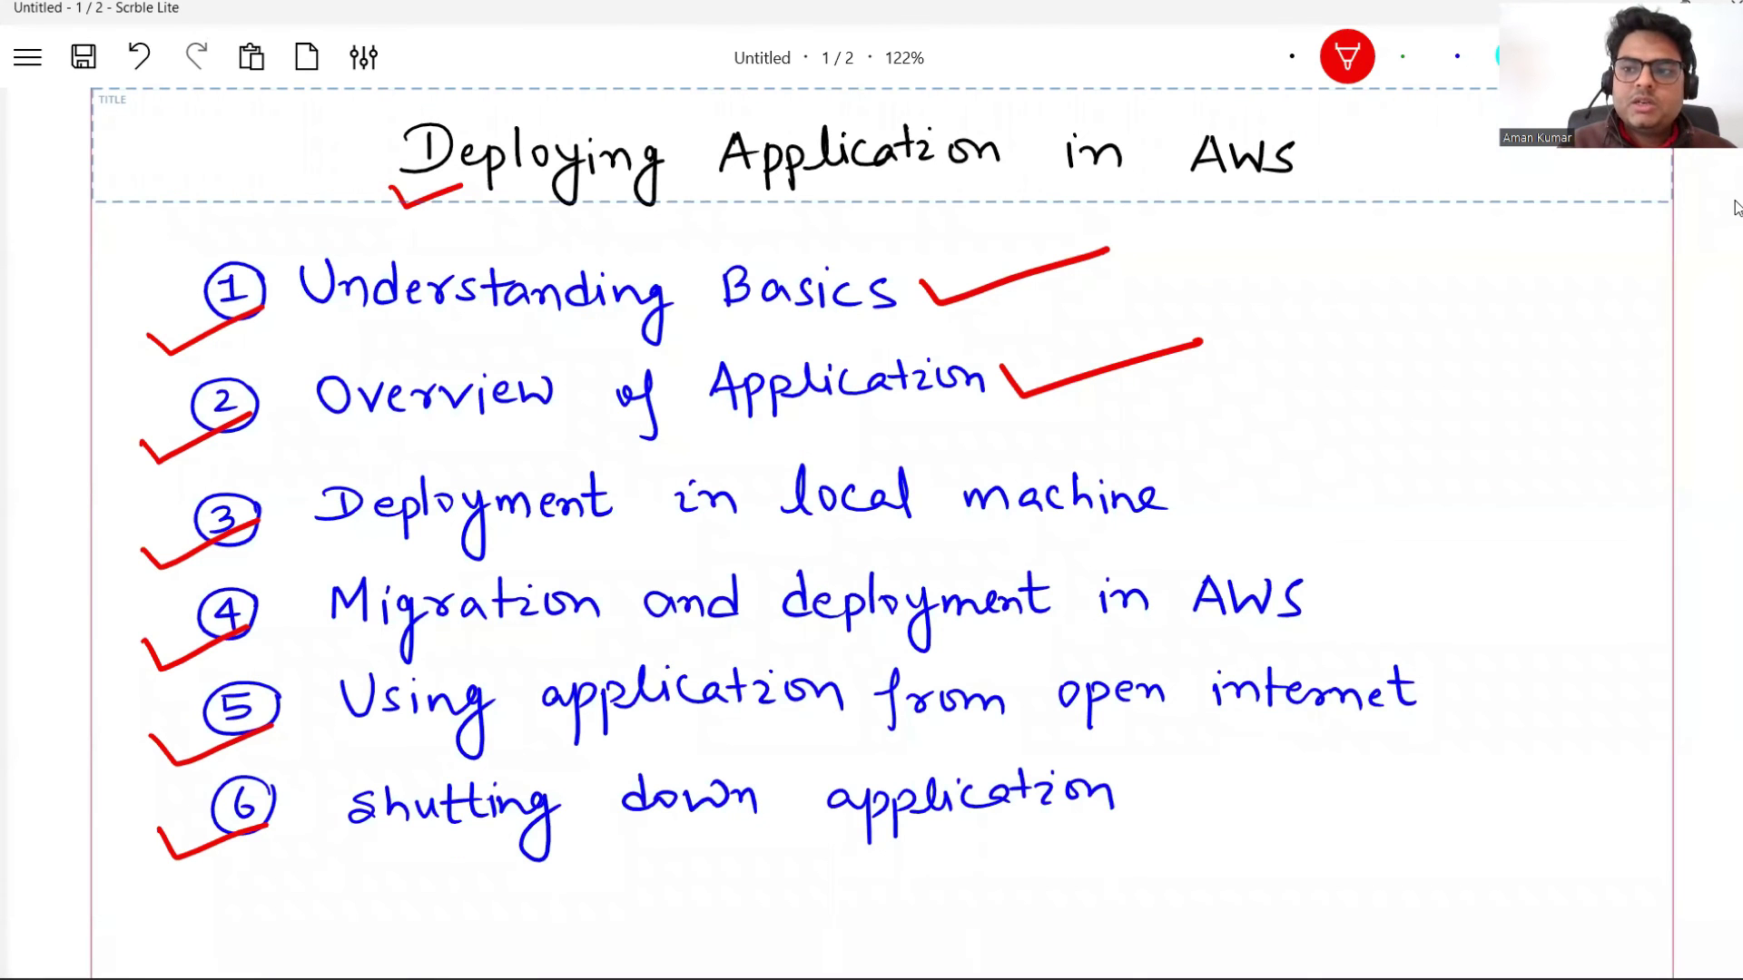
Step: Circle Expense in red, bracket the Predict branch, and tick Model + supporting files
drag(1735, 244, 1731, 623)
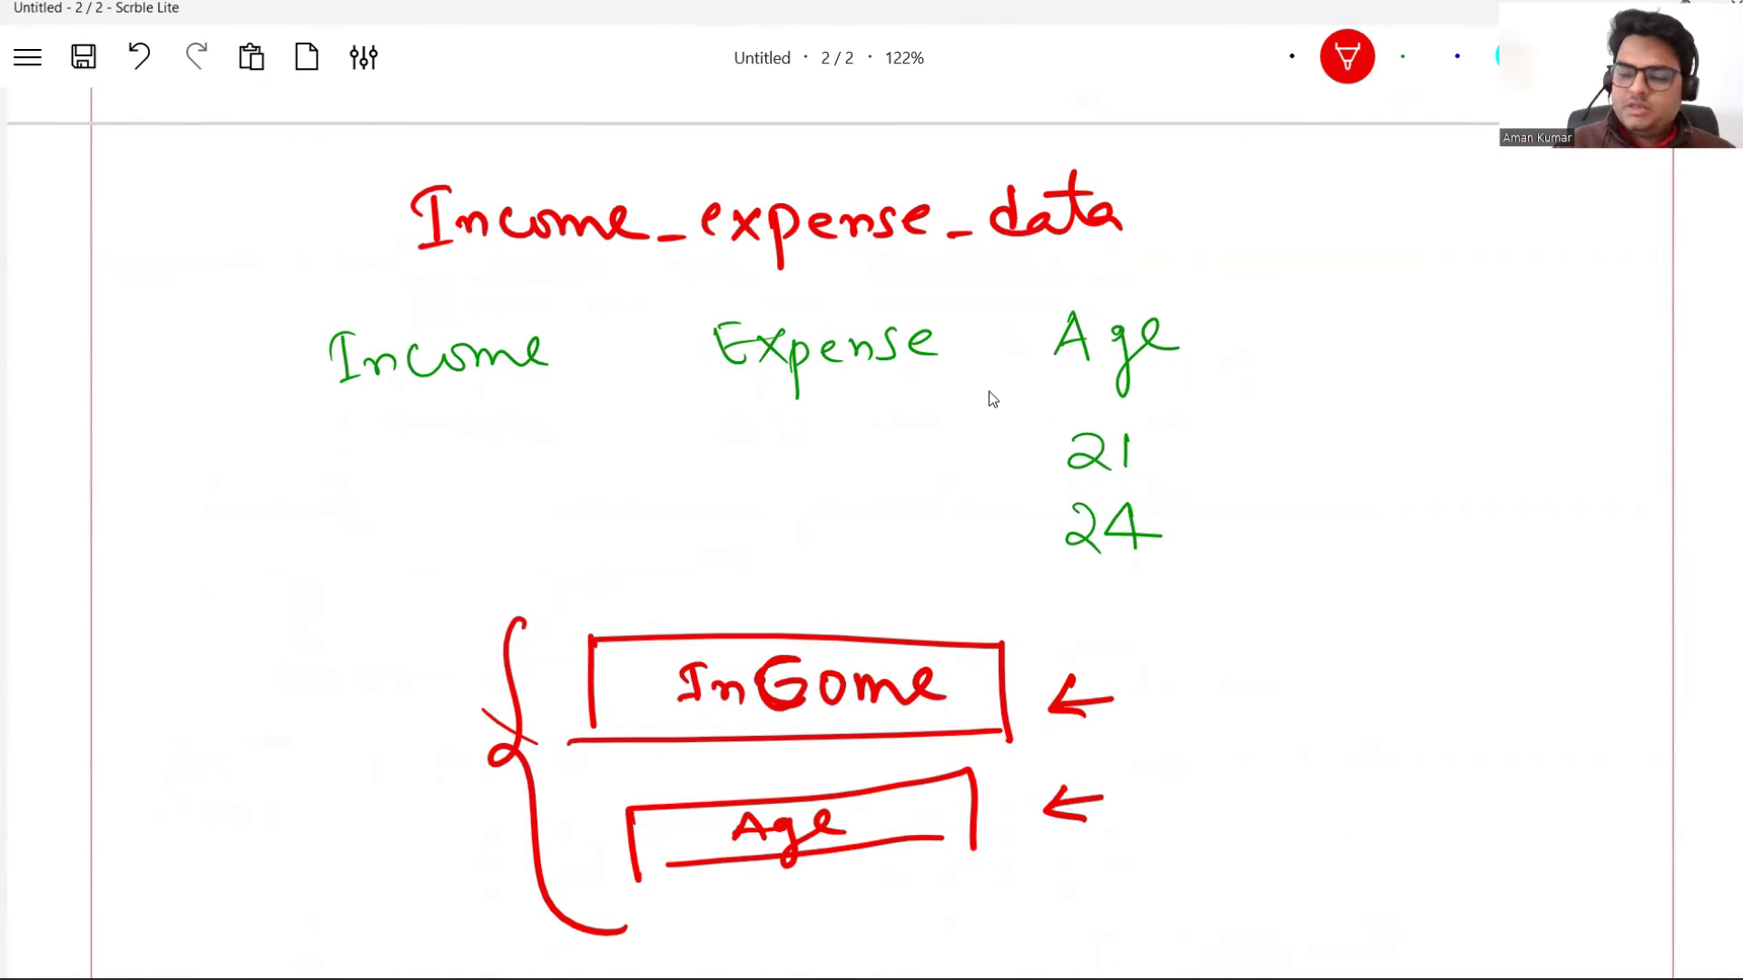
mouse_move(978, 335)
mouse_down()
mouse_move(814, 279)
mouse_move(781, 456)
mouse_move(986, 363)
mouse_up()
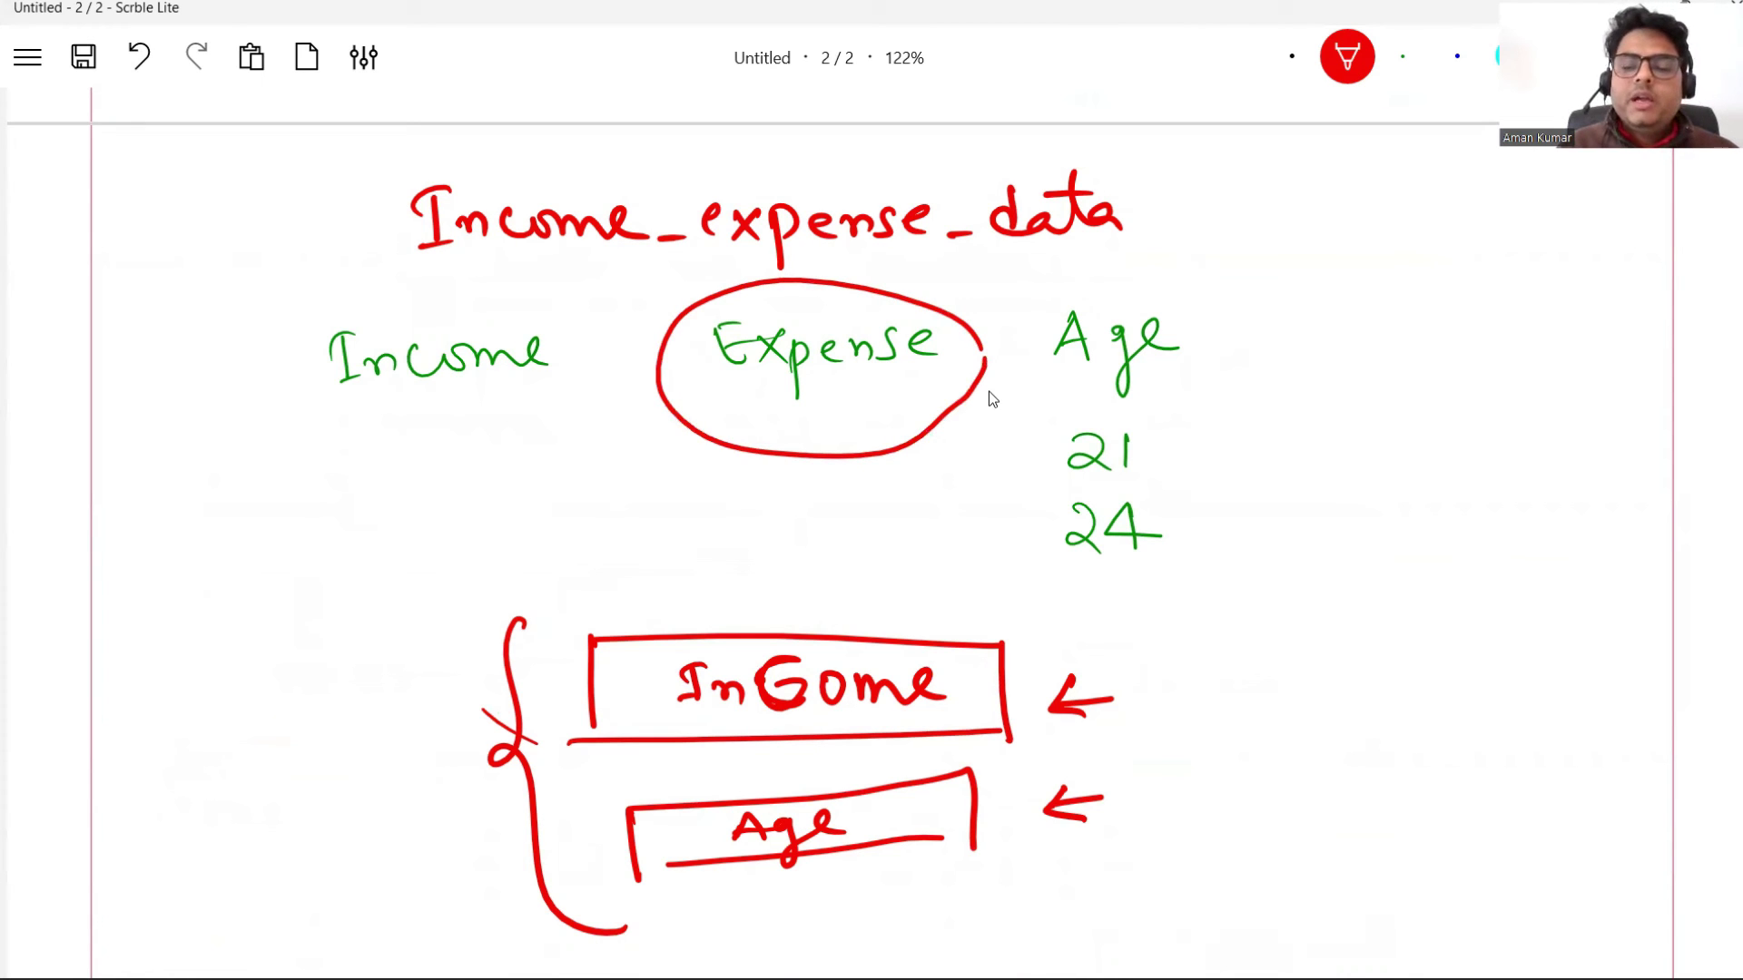
scroll(988, 391, up, 15)
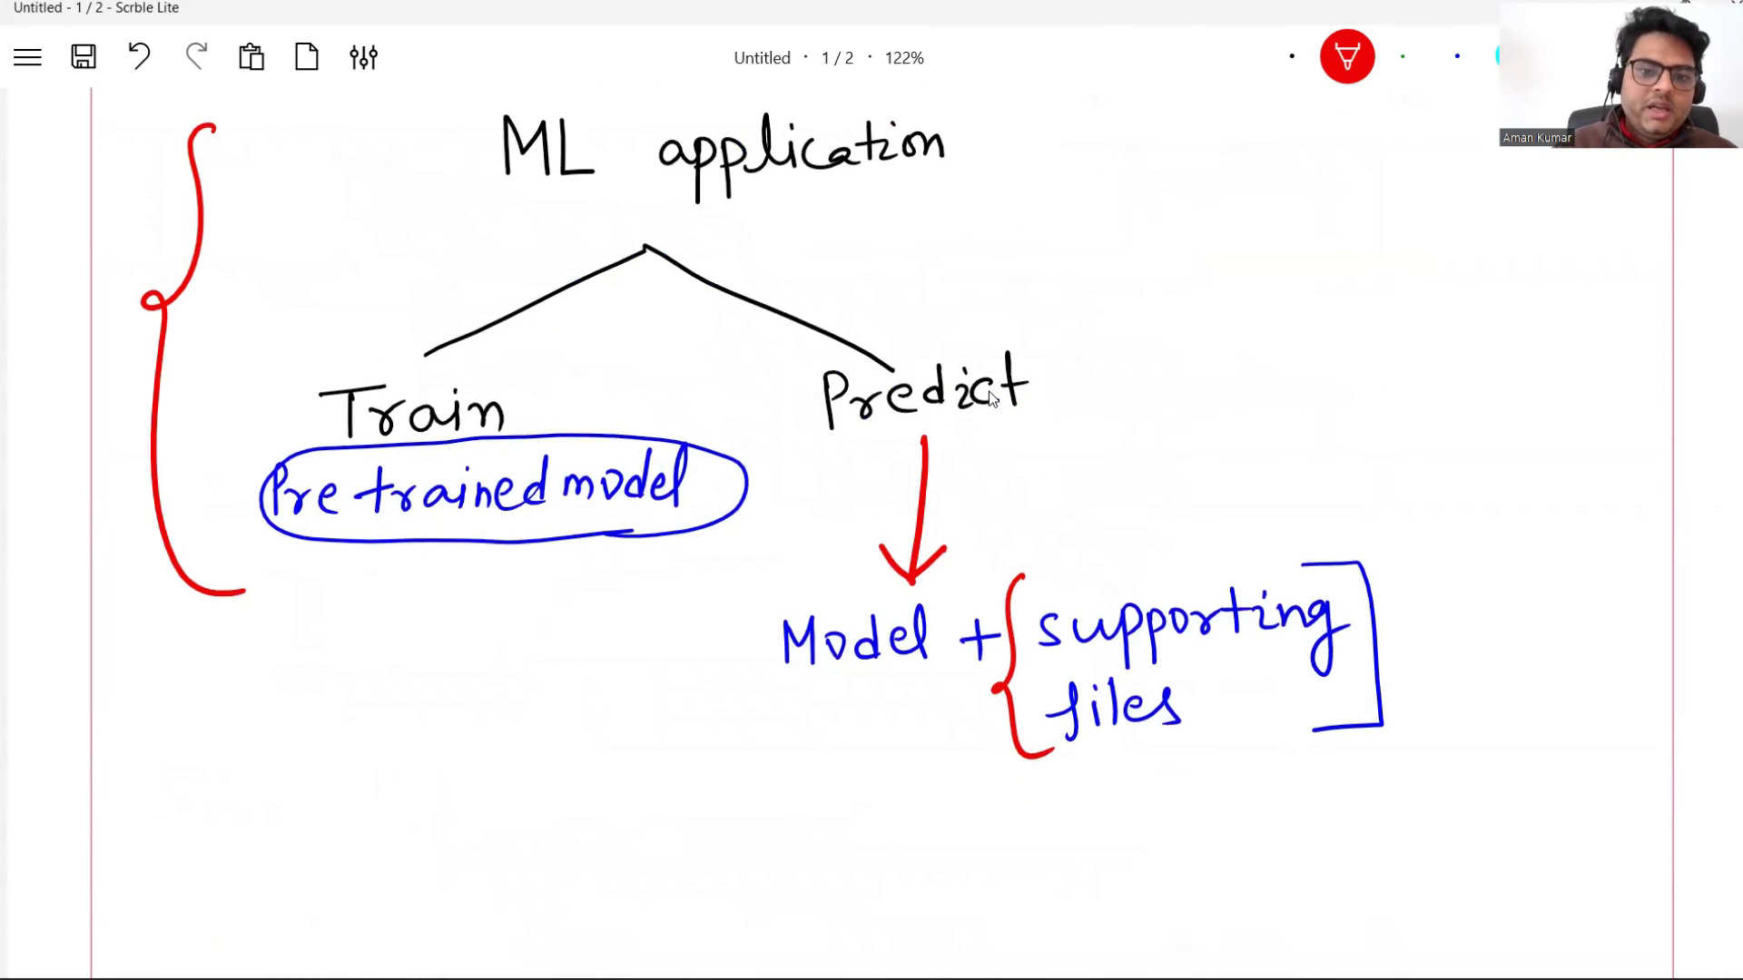
mouse_move(755, 315)
mouse_down()
mouse_move(772, 408)
mouse_move(712, 658)
mouse_move(817, 860)
mouse_up()
mouse_move(816, 705)
mouse_down()
mouse_move(821, 724)
mouse_move(1064, 725)
mouse_up()
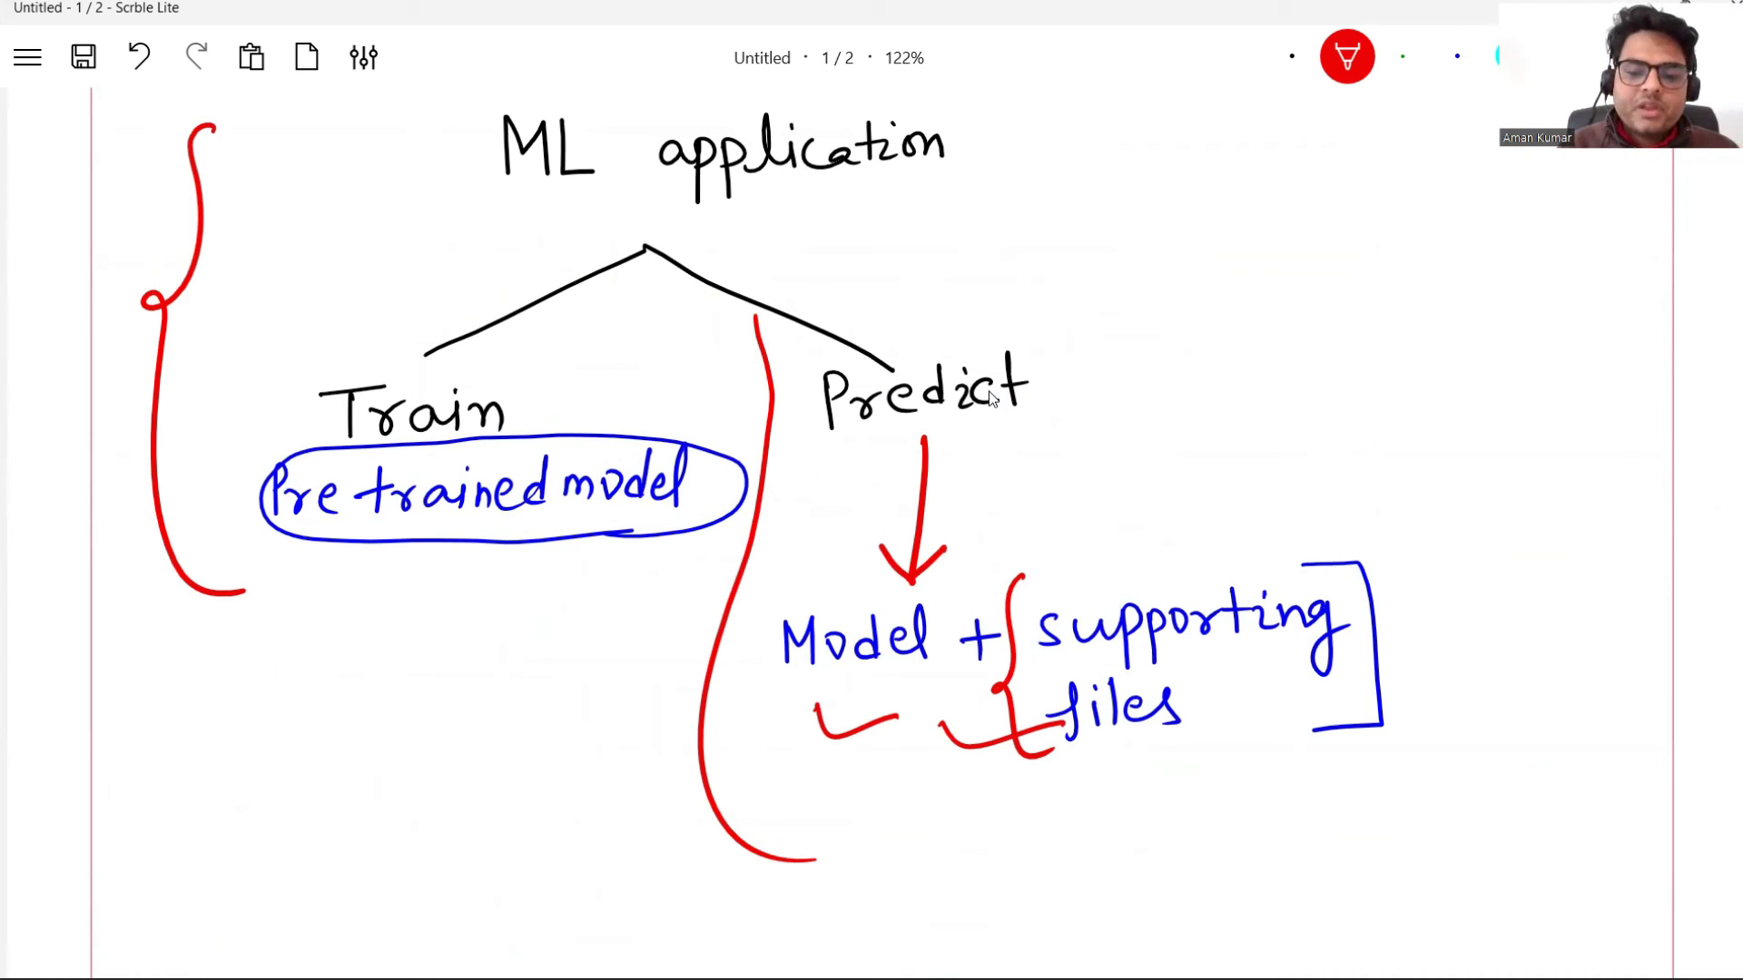
Step: Cycle through WinSCP, Anaconda Prompt, the server terminal and the Expense Prediction page
mouse_move(1033, 977)
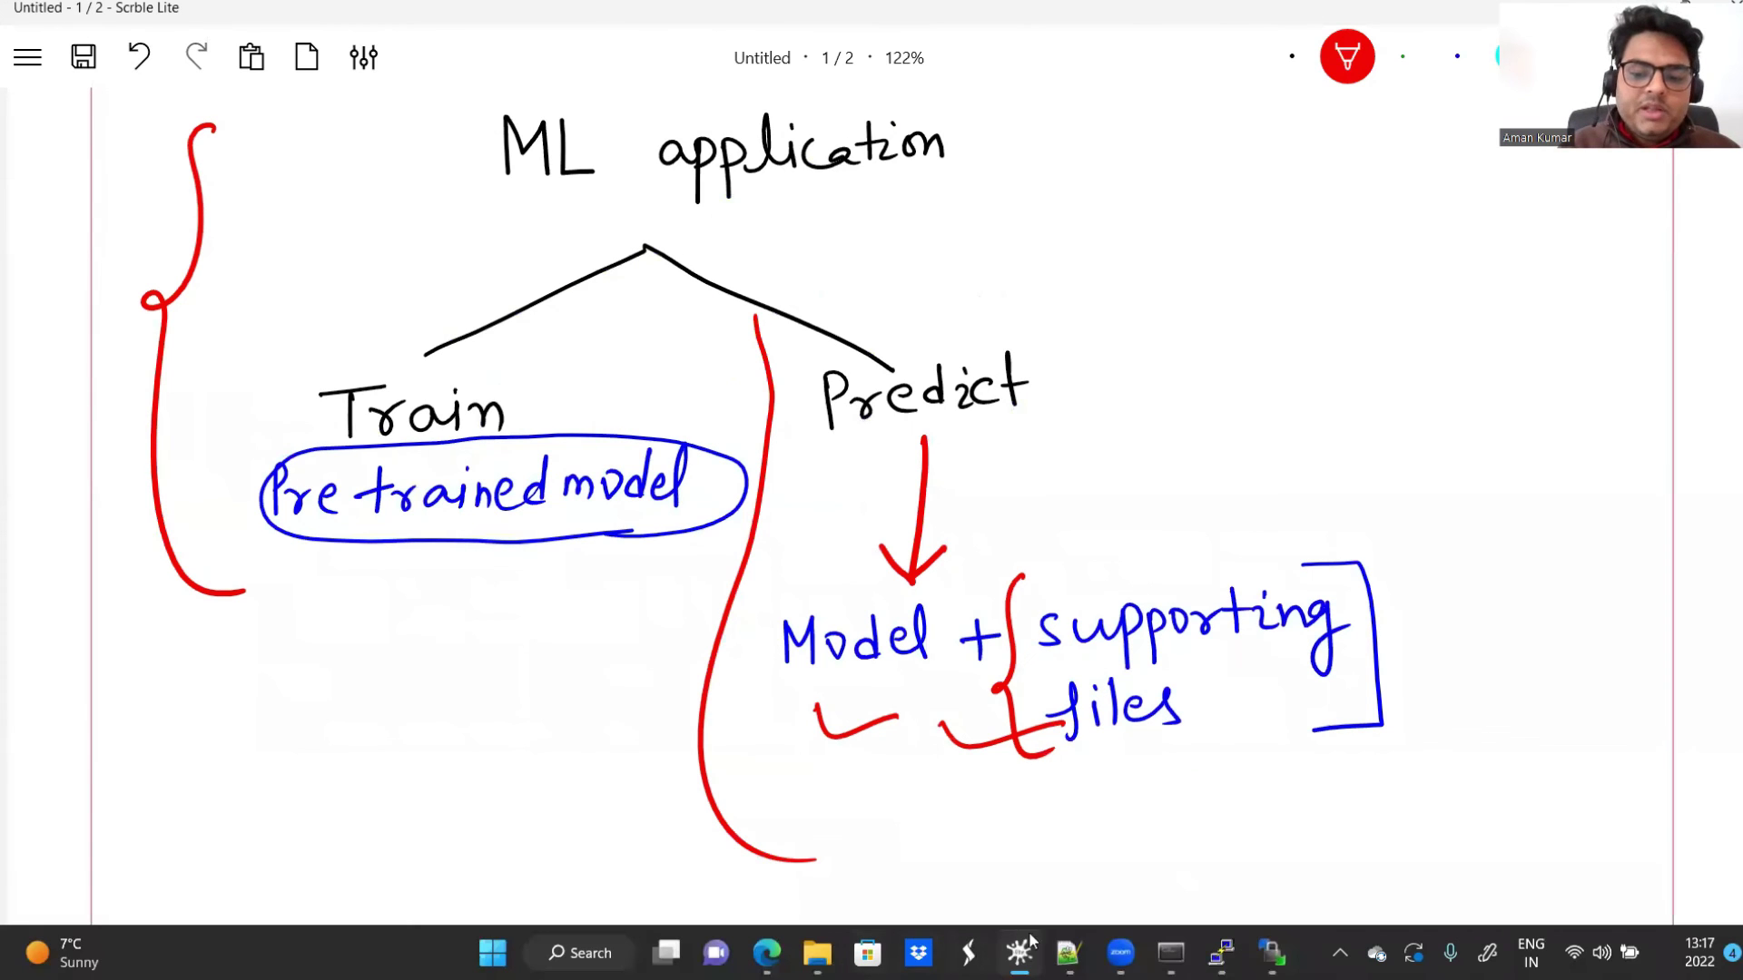
mouse_move(1220, 953)
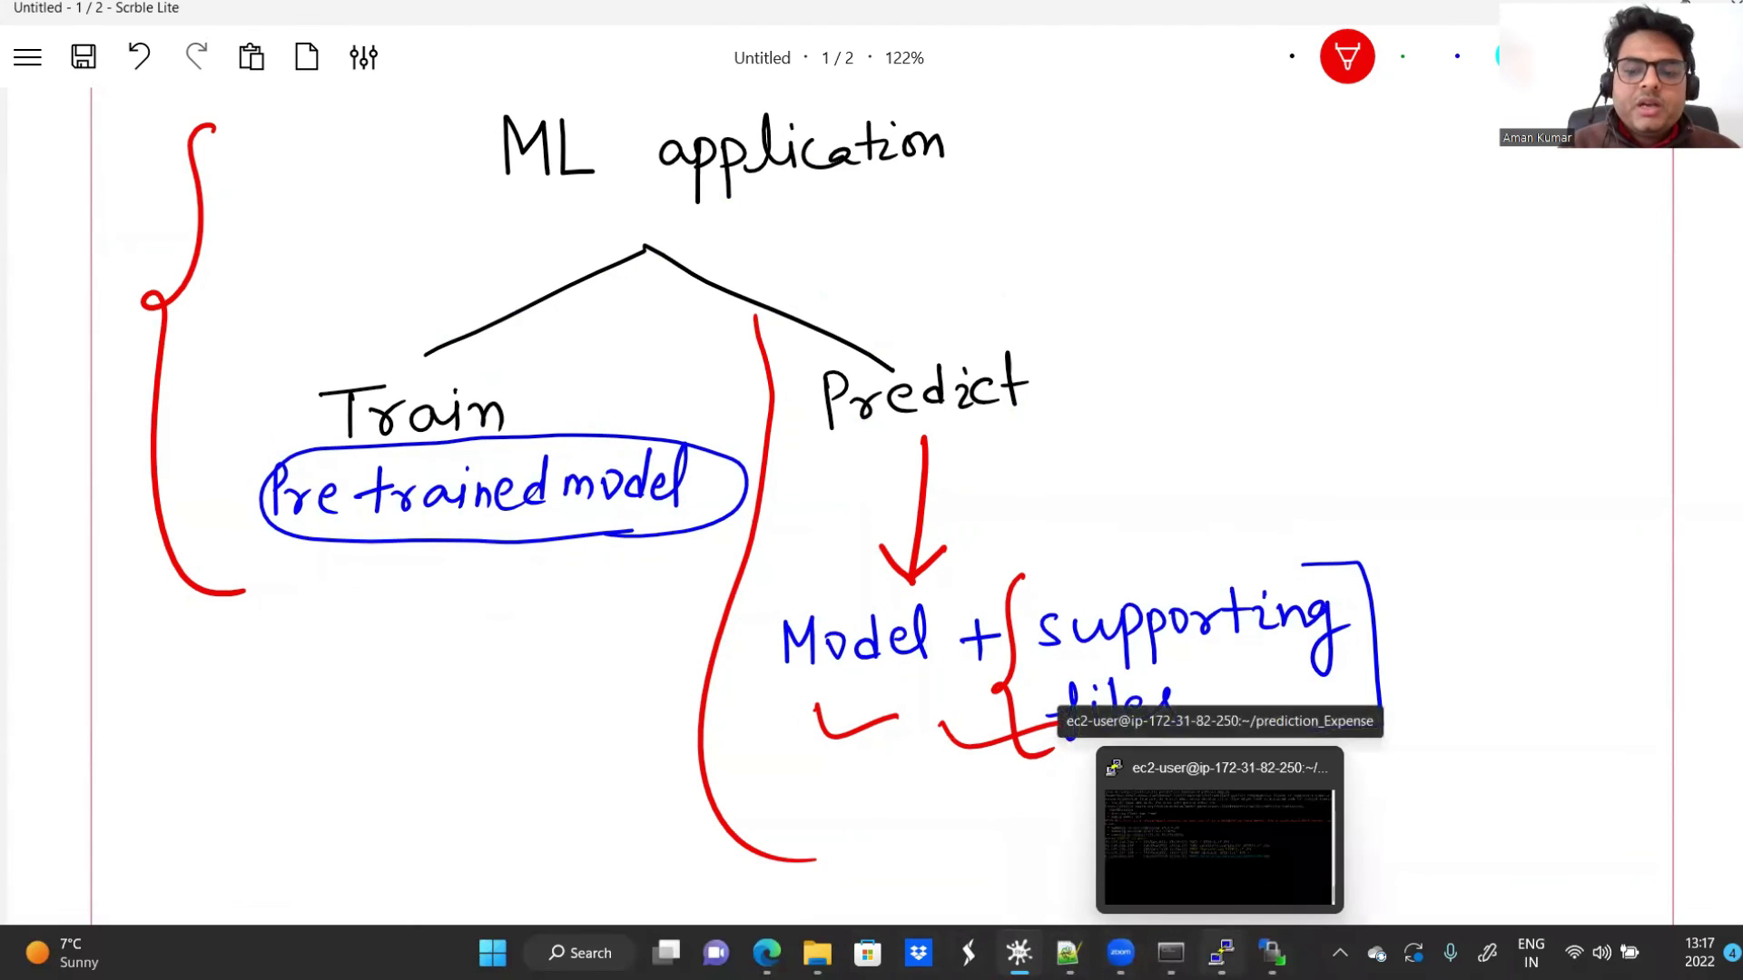
click(1270, 953)
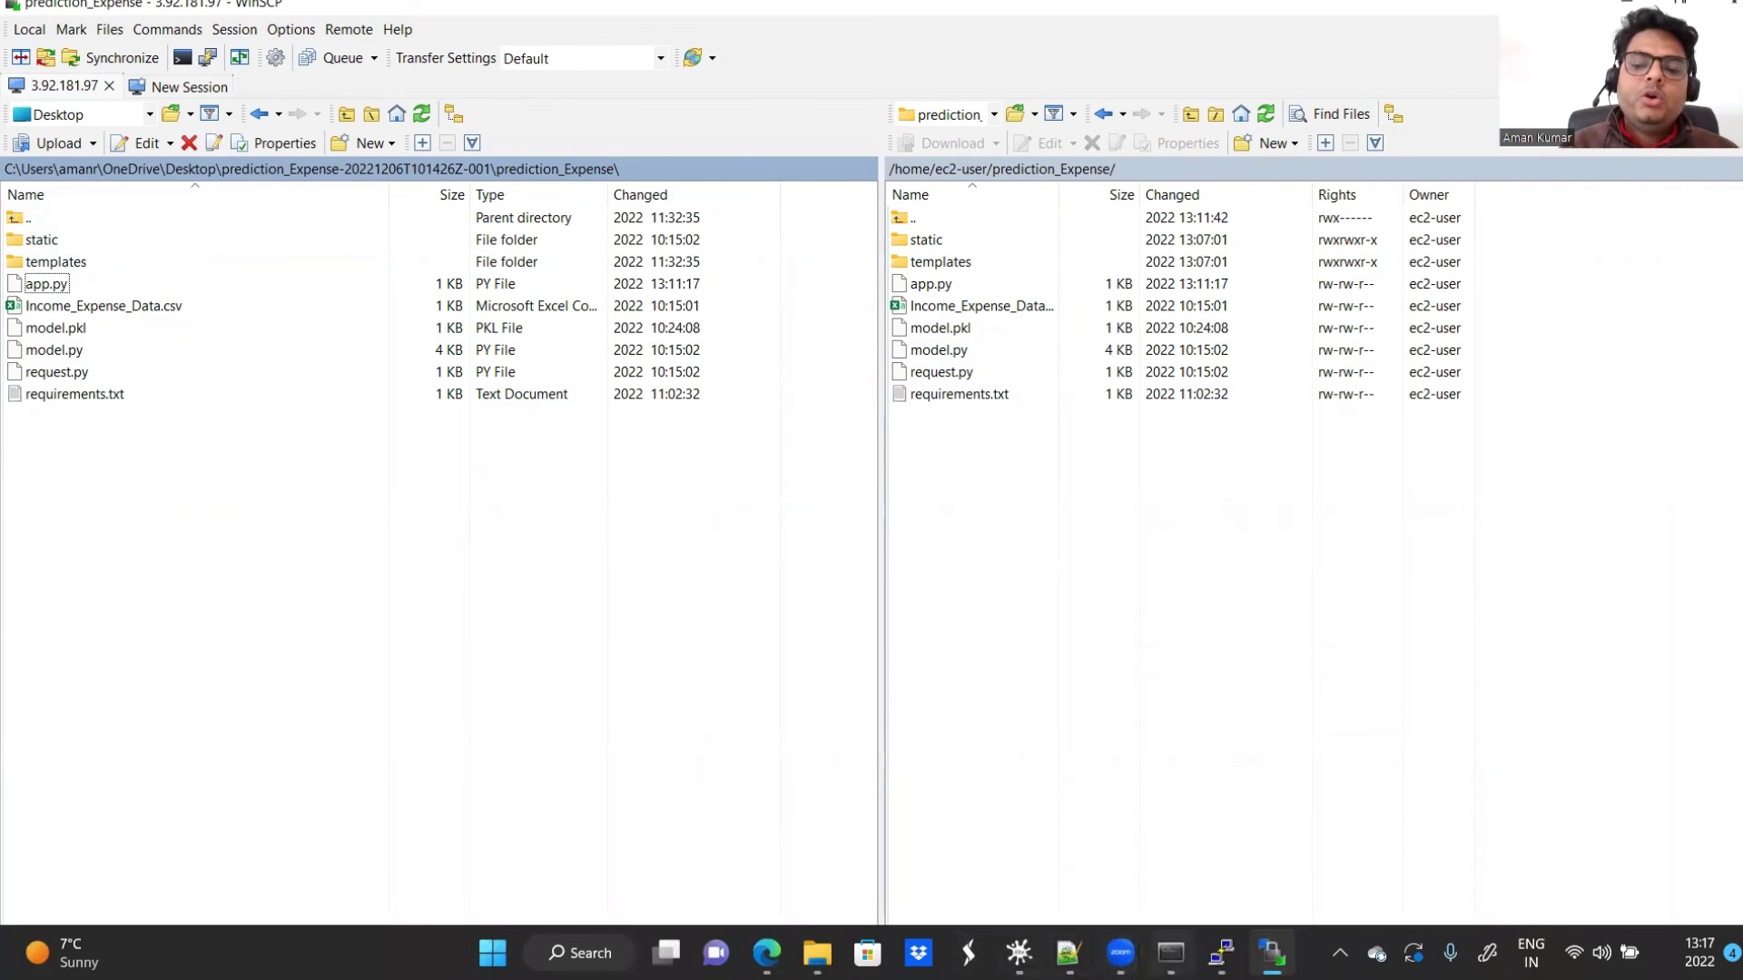
click(1171, 953)
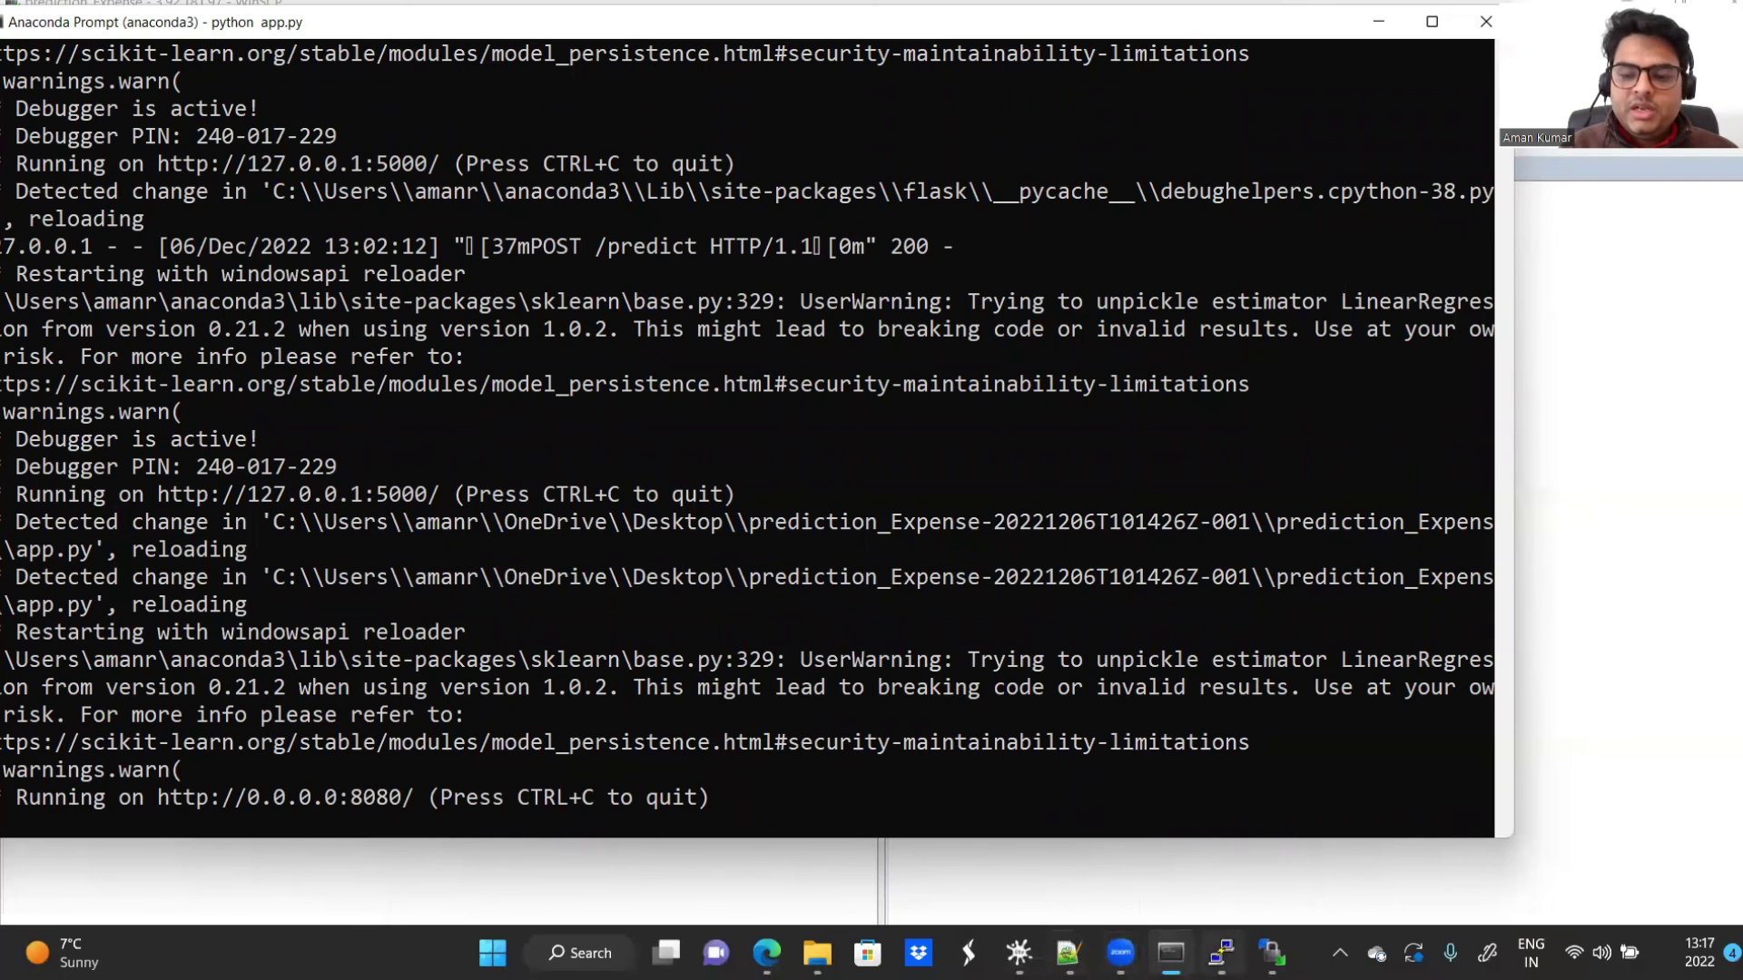
click(1221, 953)
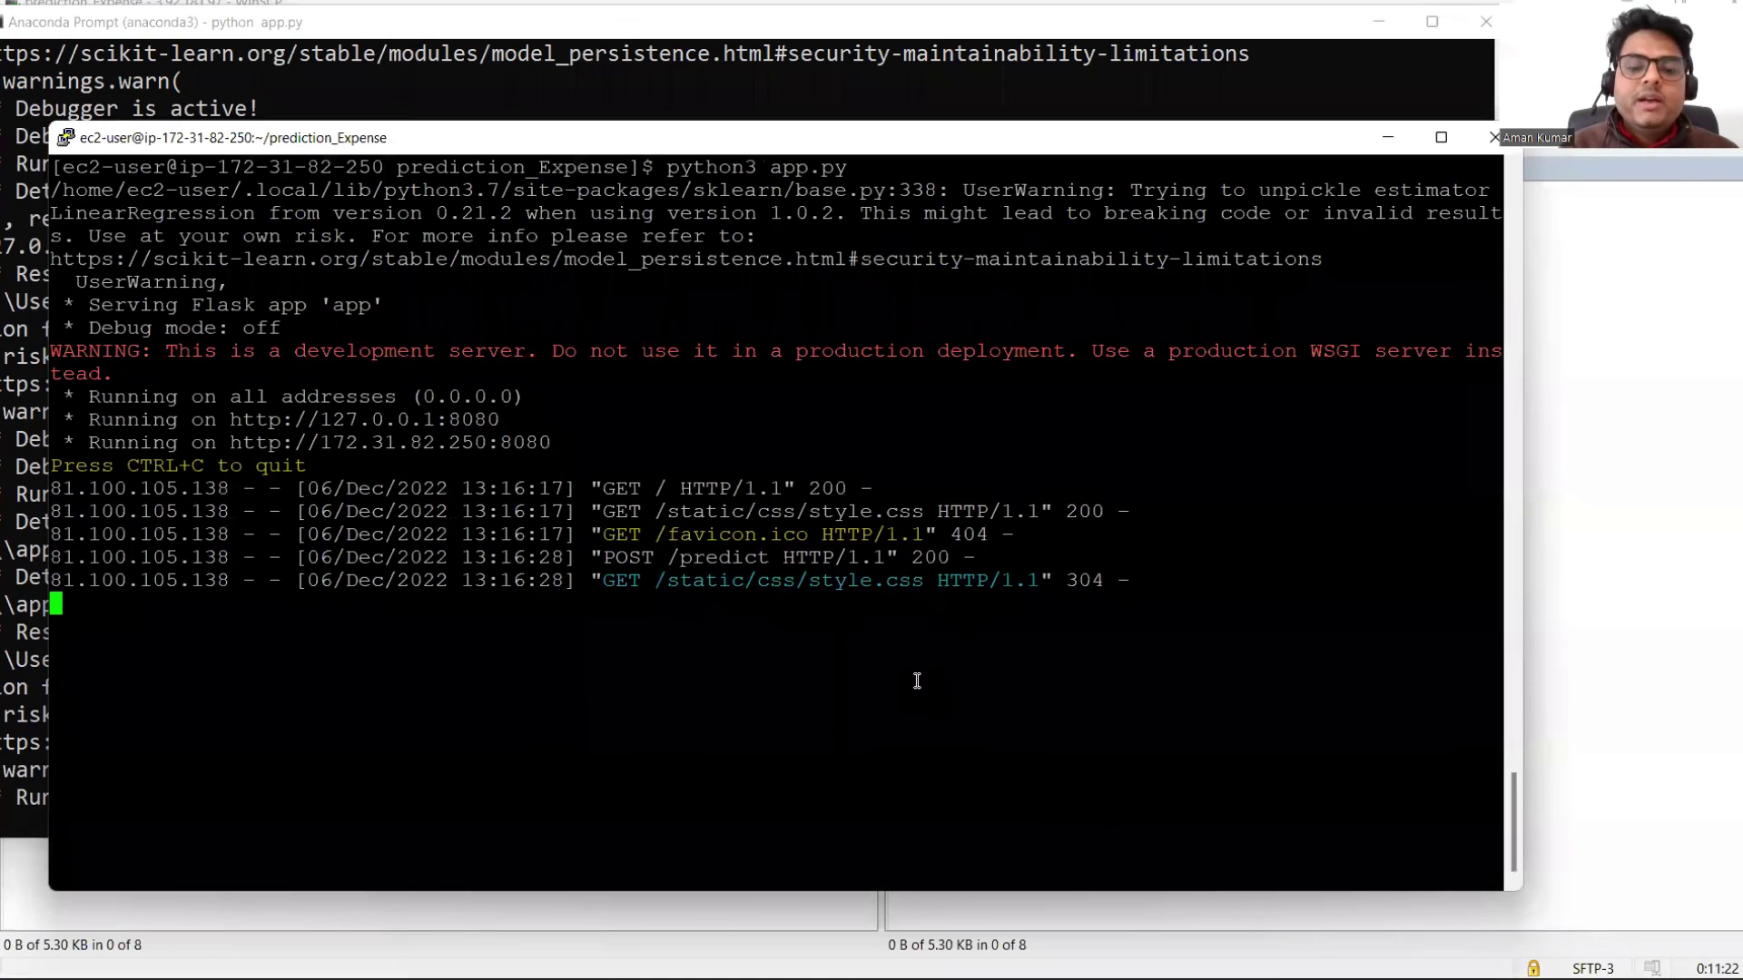
click(767, 953)
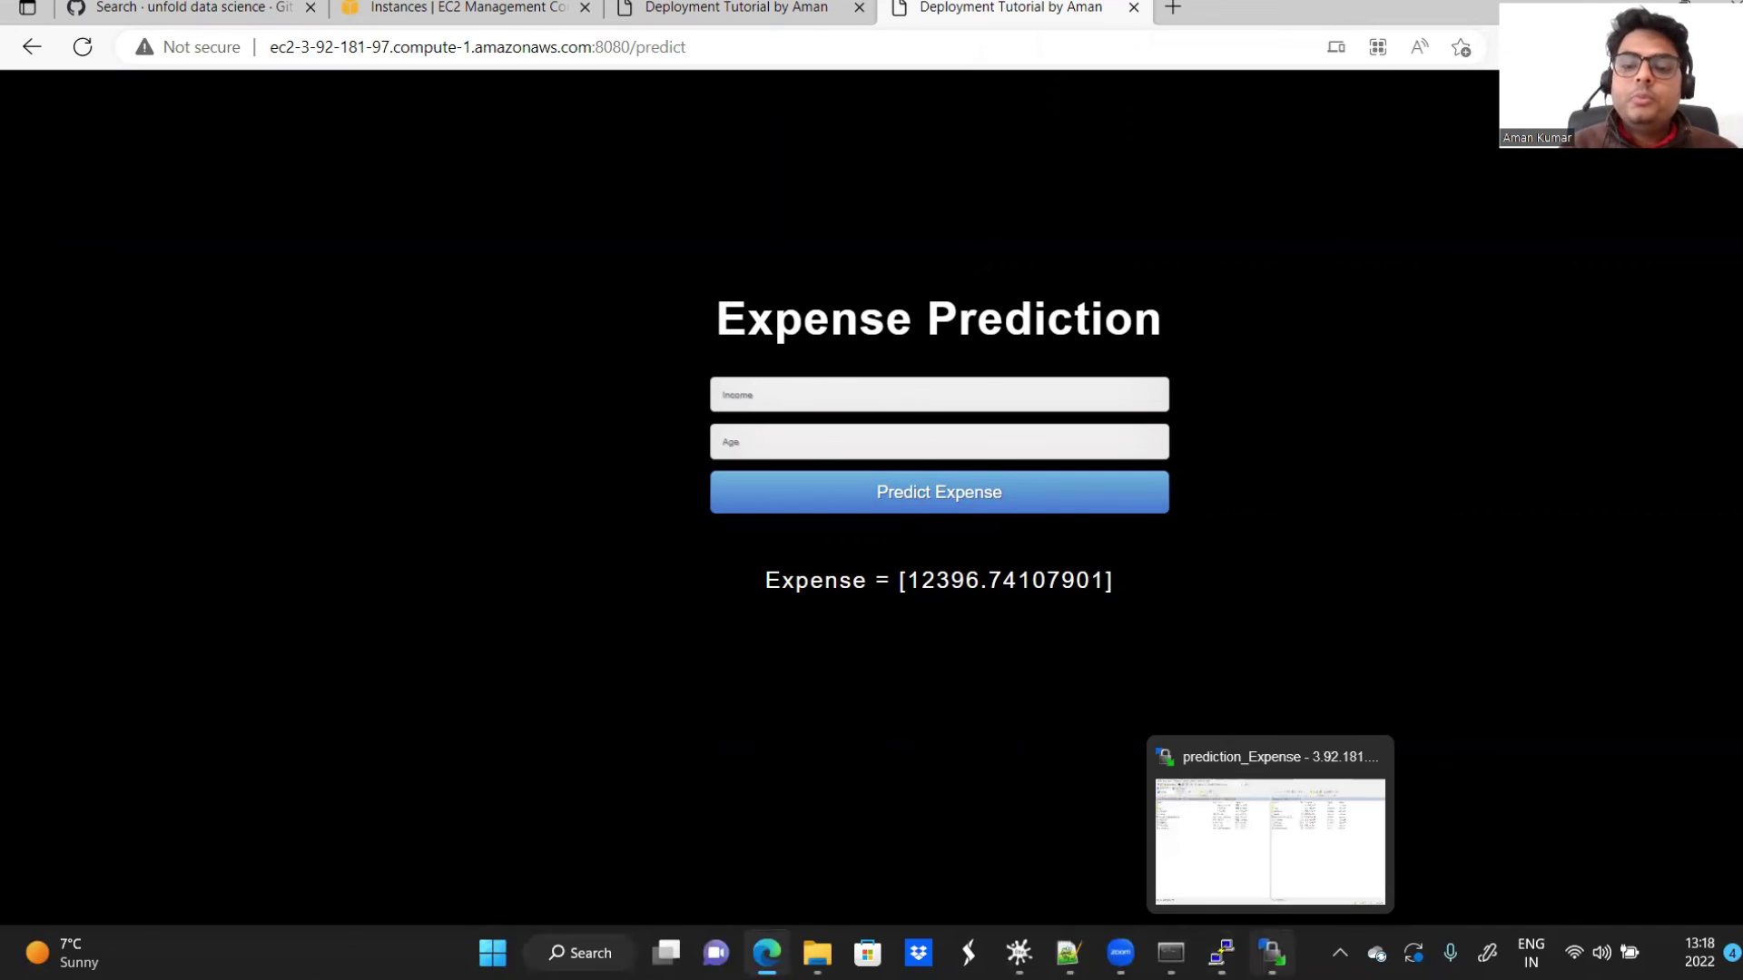
Step: Close WinSCP and confirm ending its 3.92.181.97 session, bringing the Flask terminal forward
click(1272, 953)
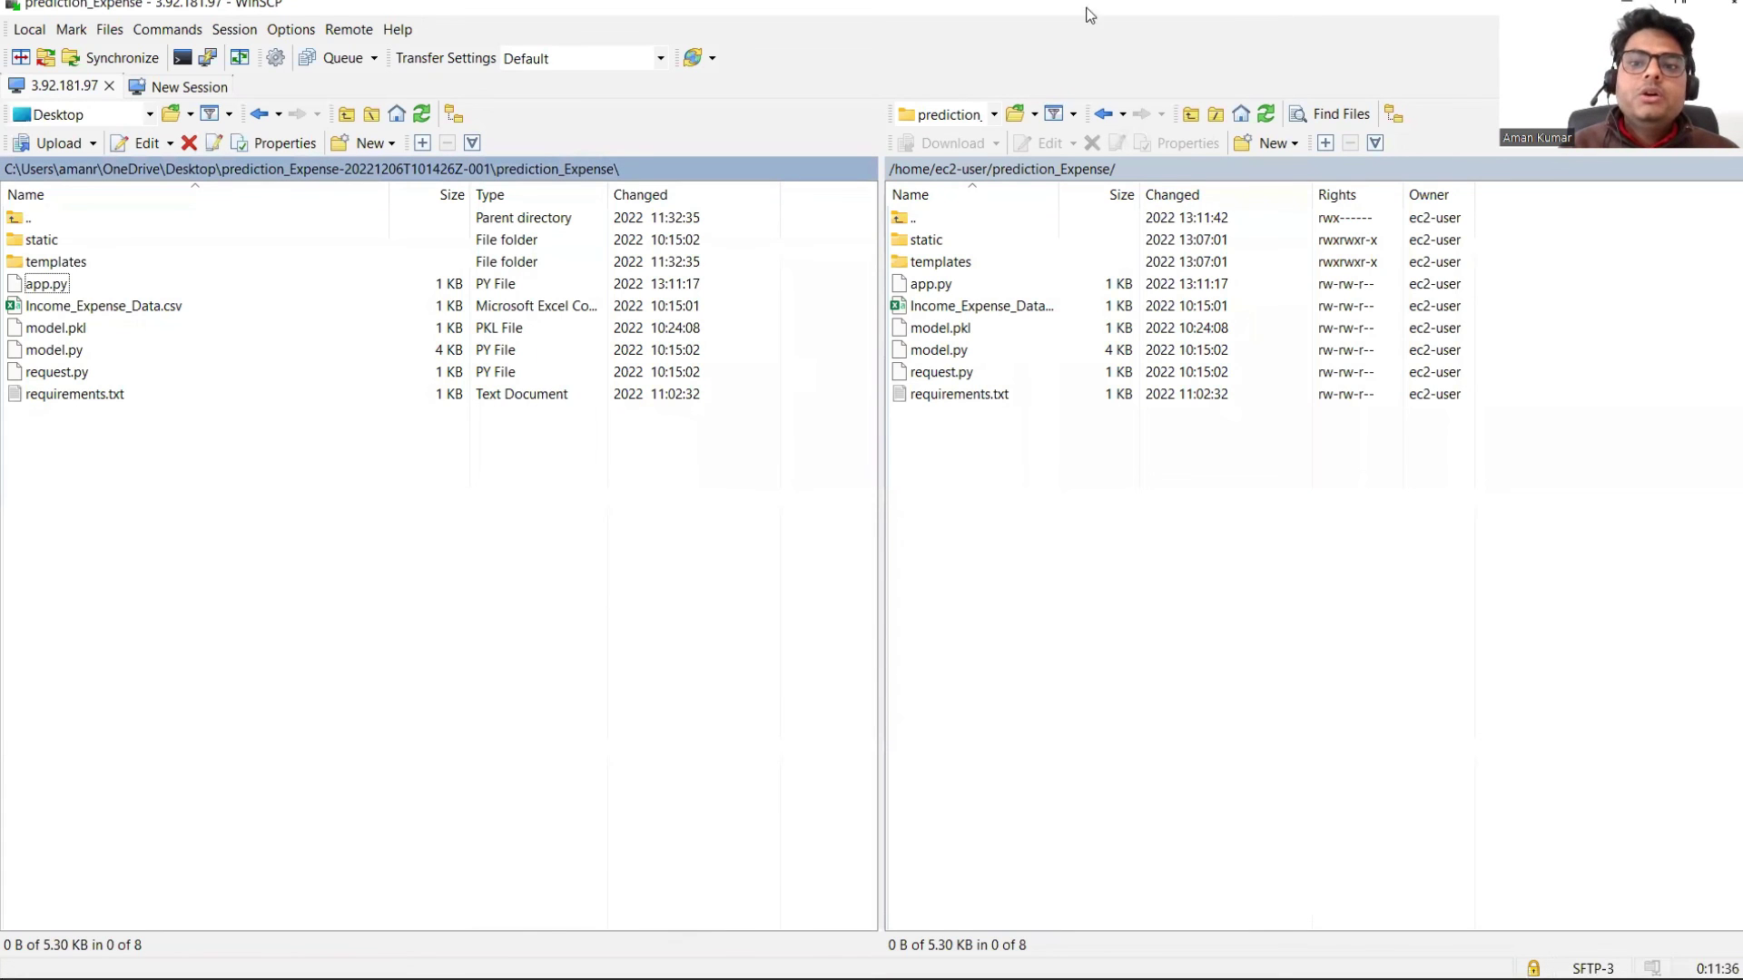
drag(1042, 7, 922, 199)
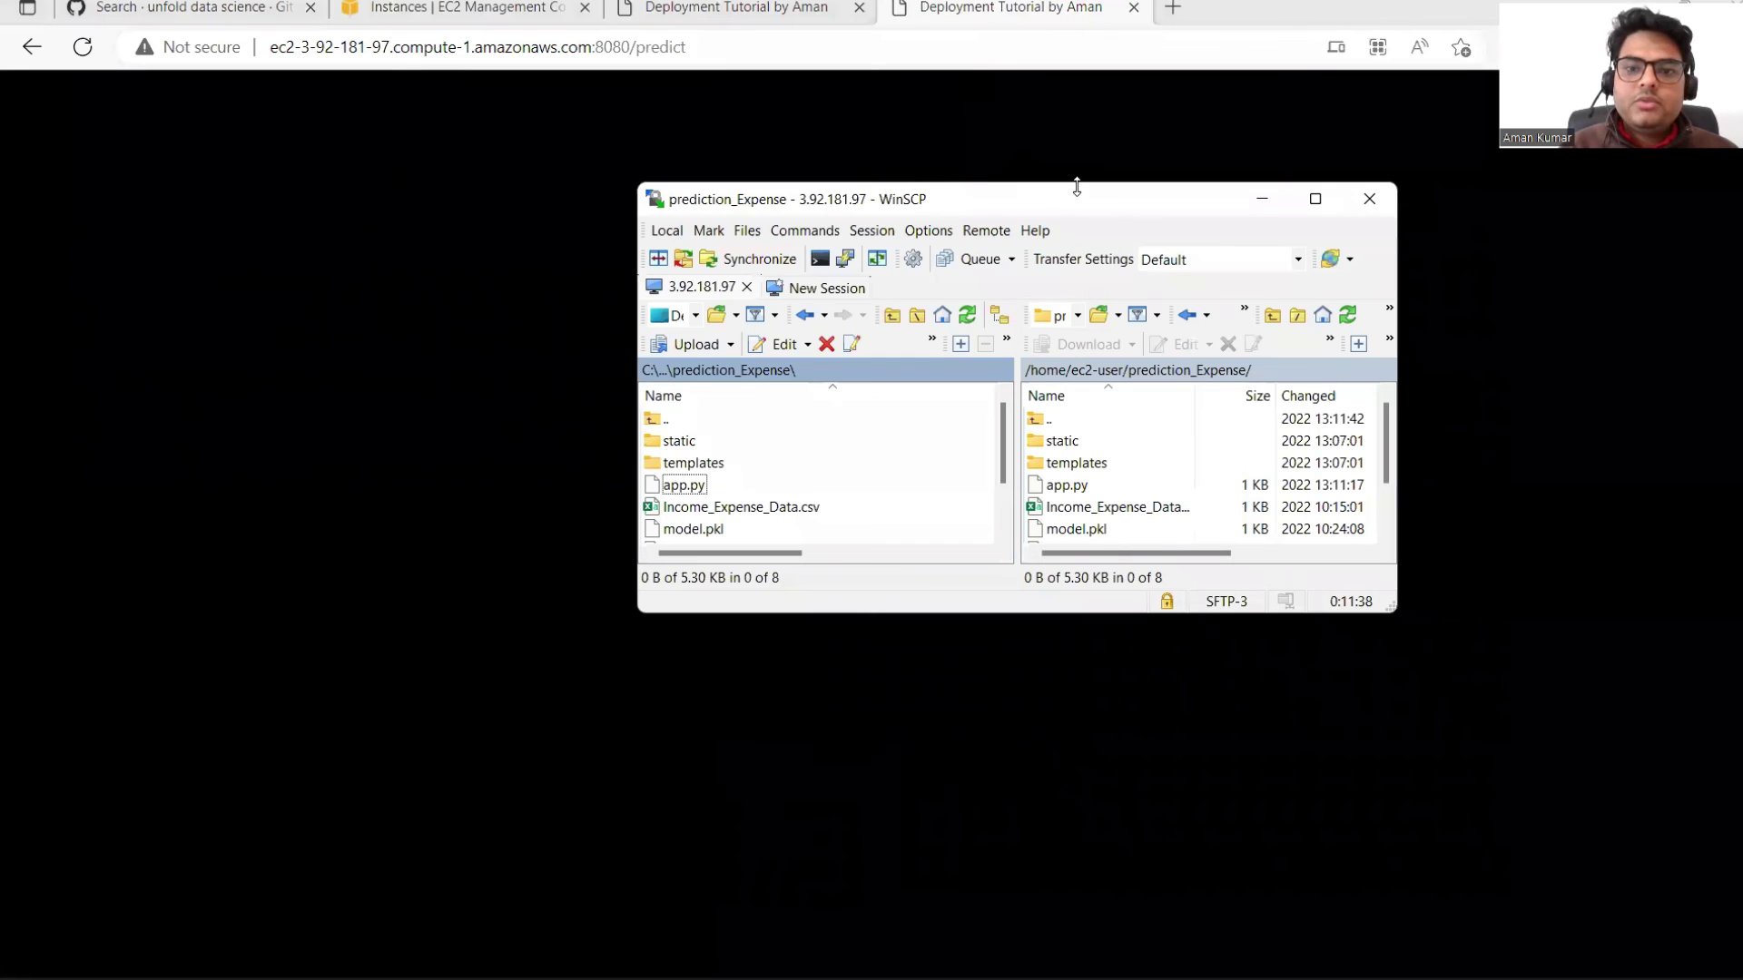
click(1361, 201)
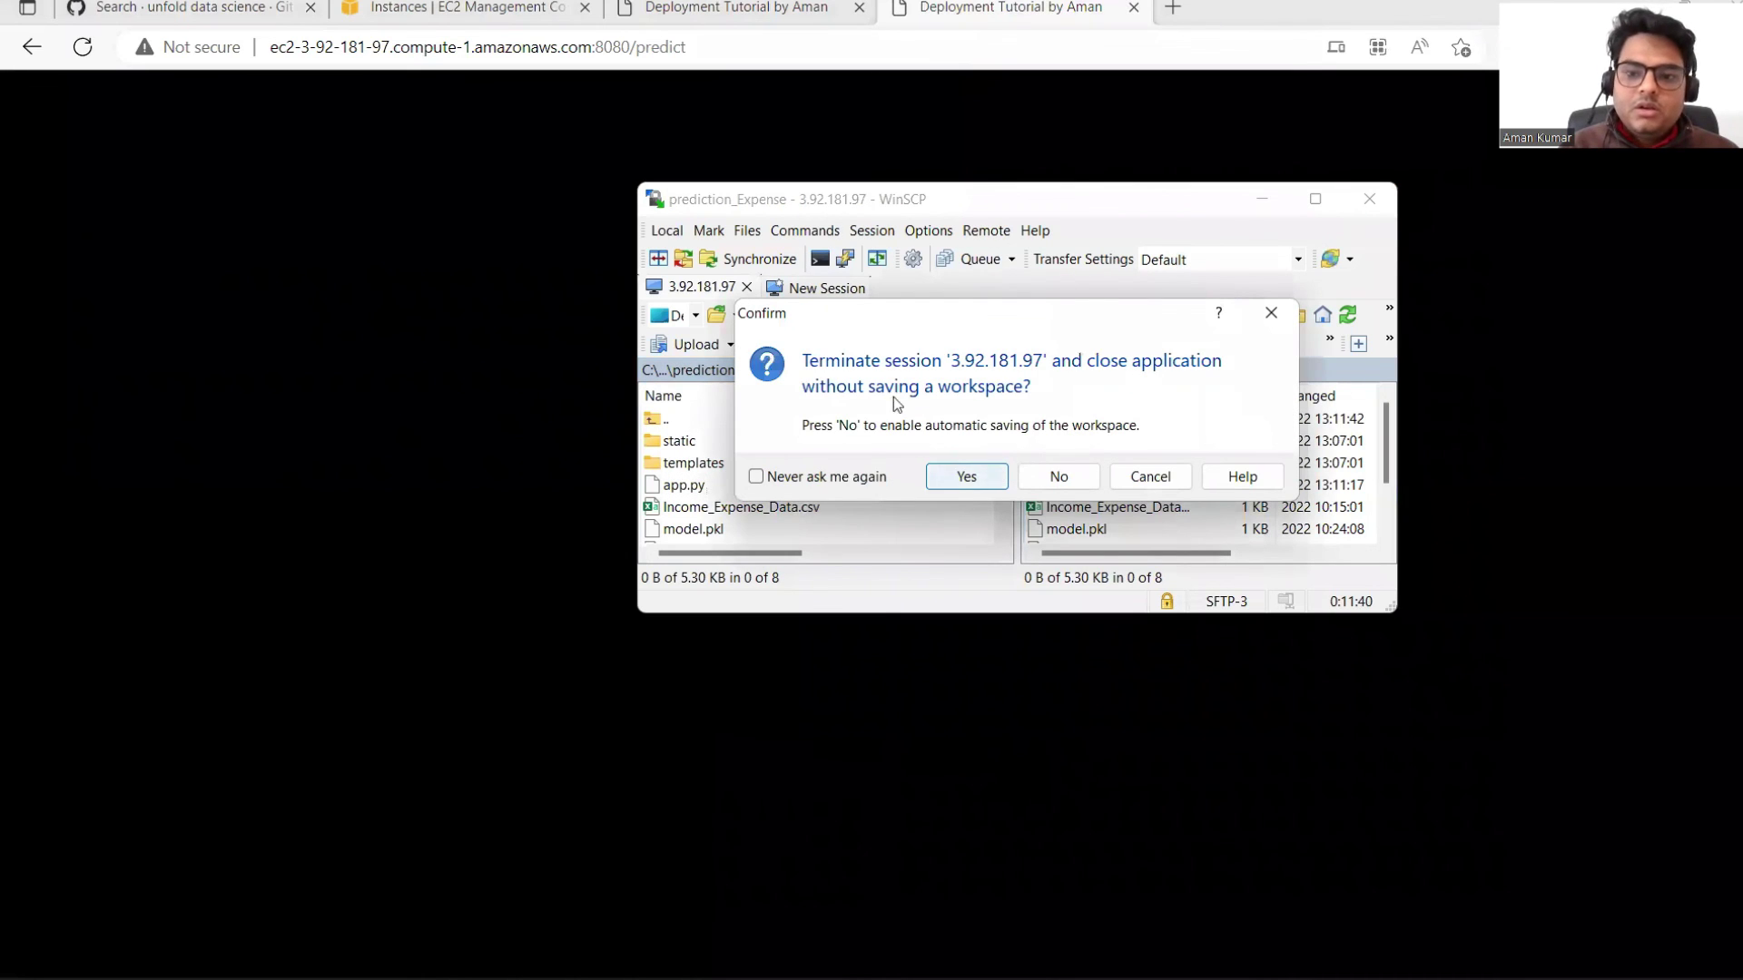
click(965, 479)
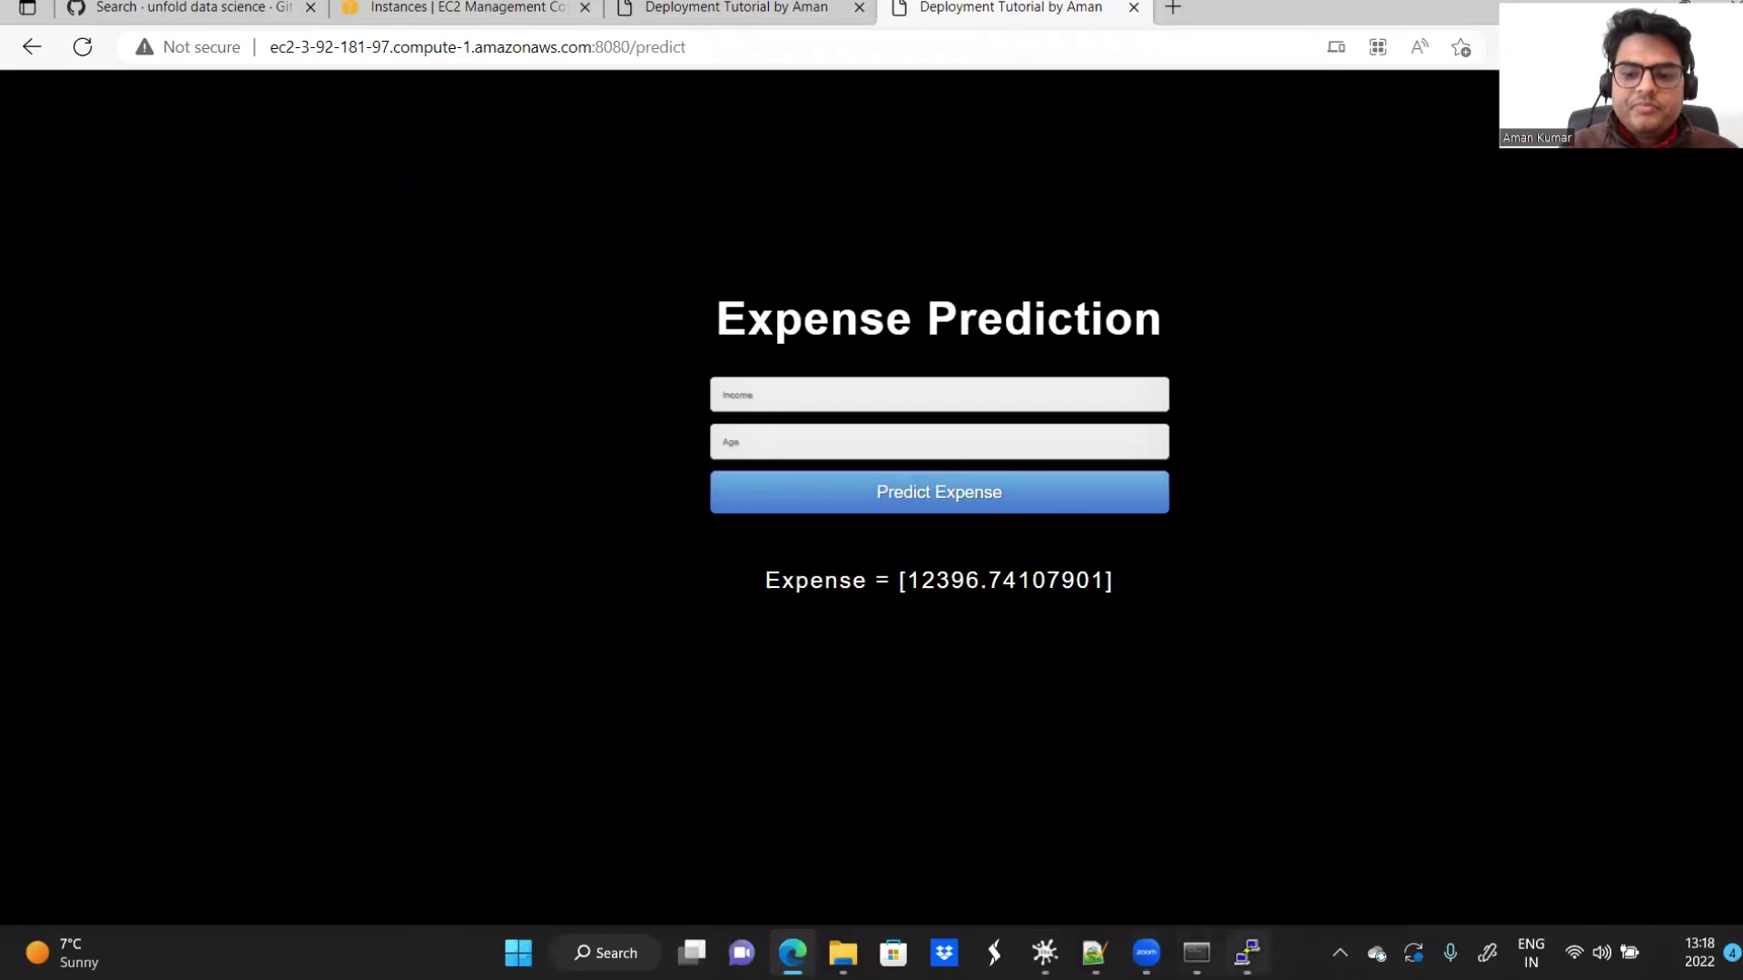
click(1248, 952)
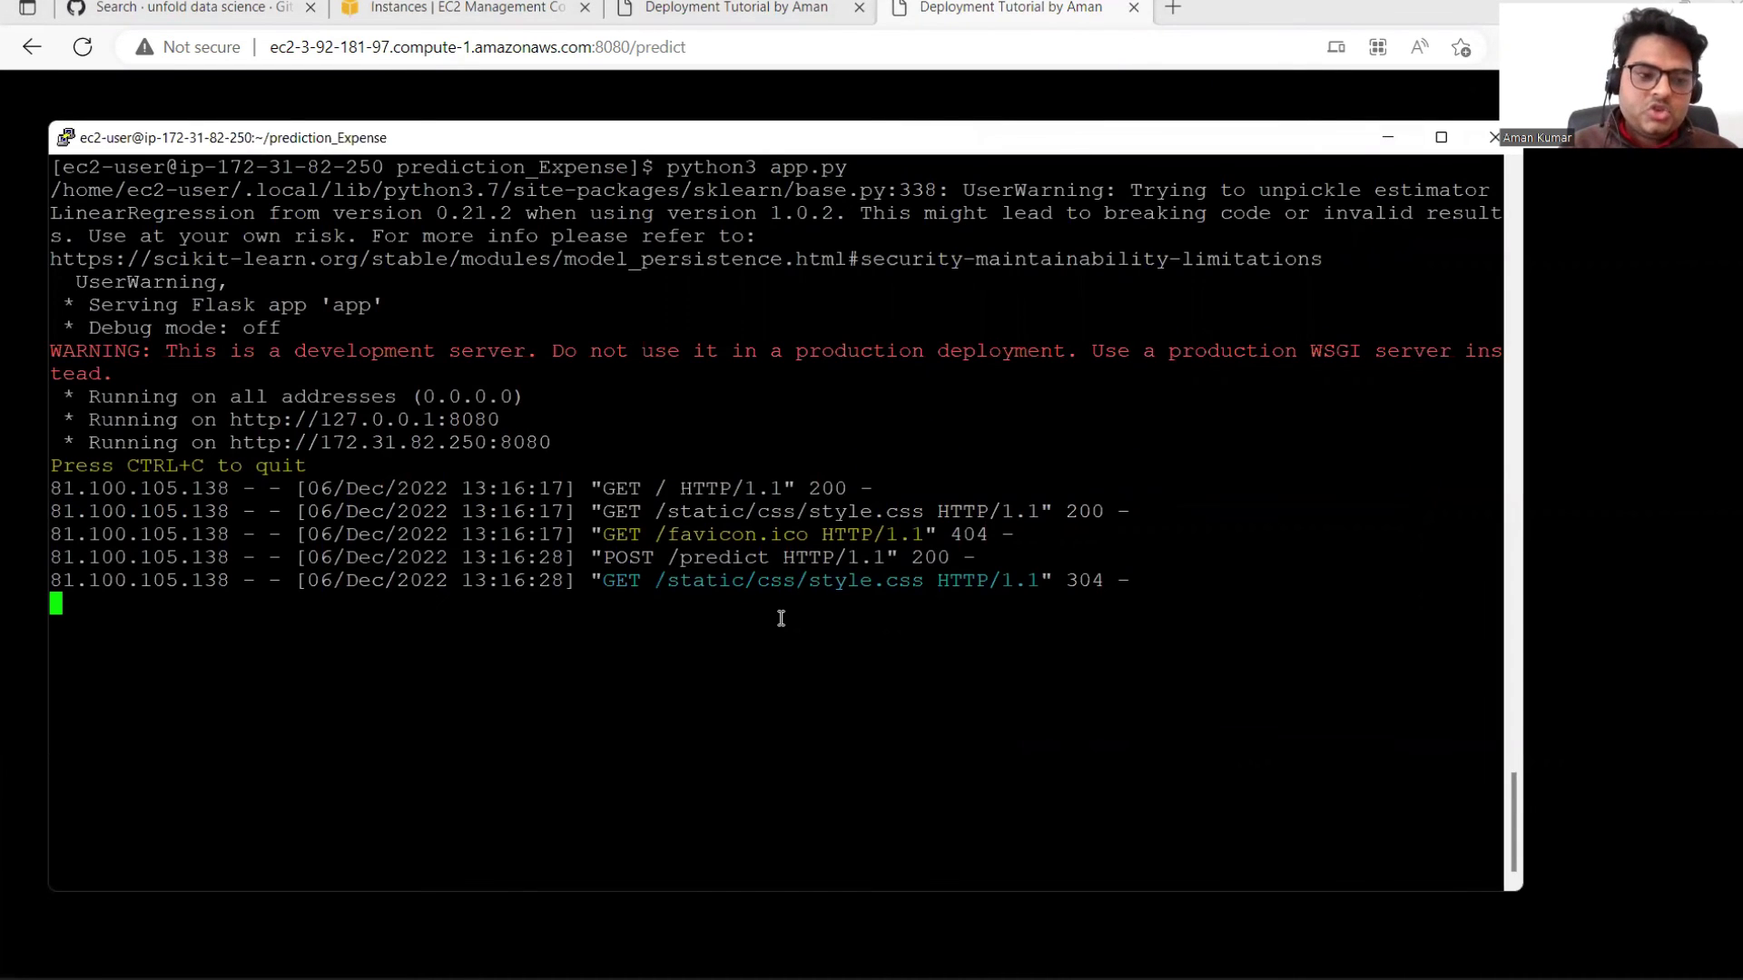
Step: Stop the Flask server with Ctrl+C and load the app's root :8080 address without /predict
key(ctrl+c)
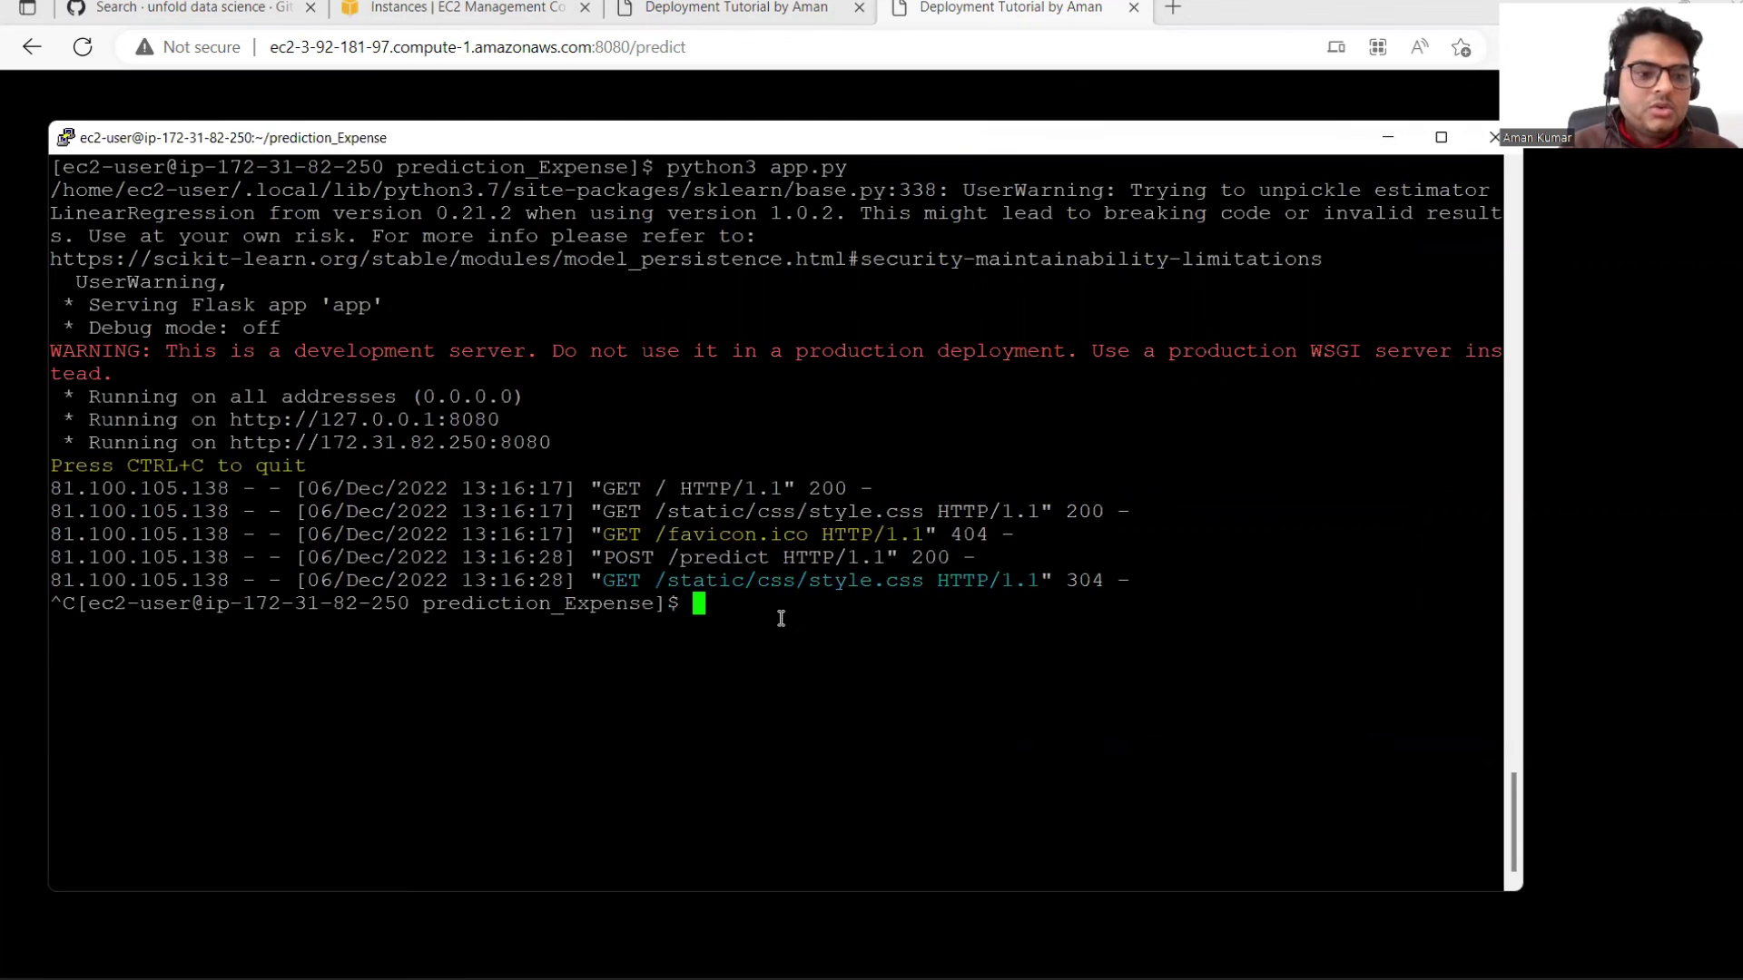
key(Return)
key(Return)
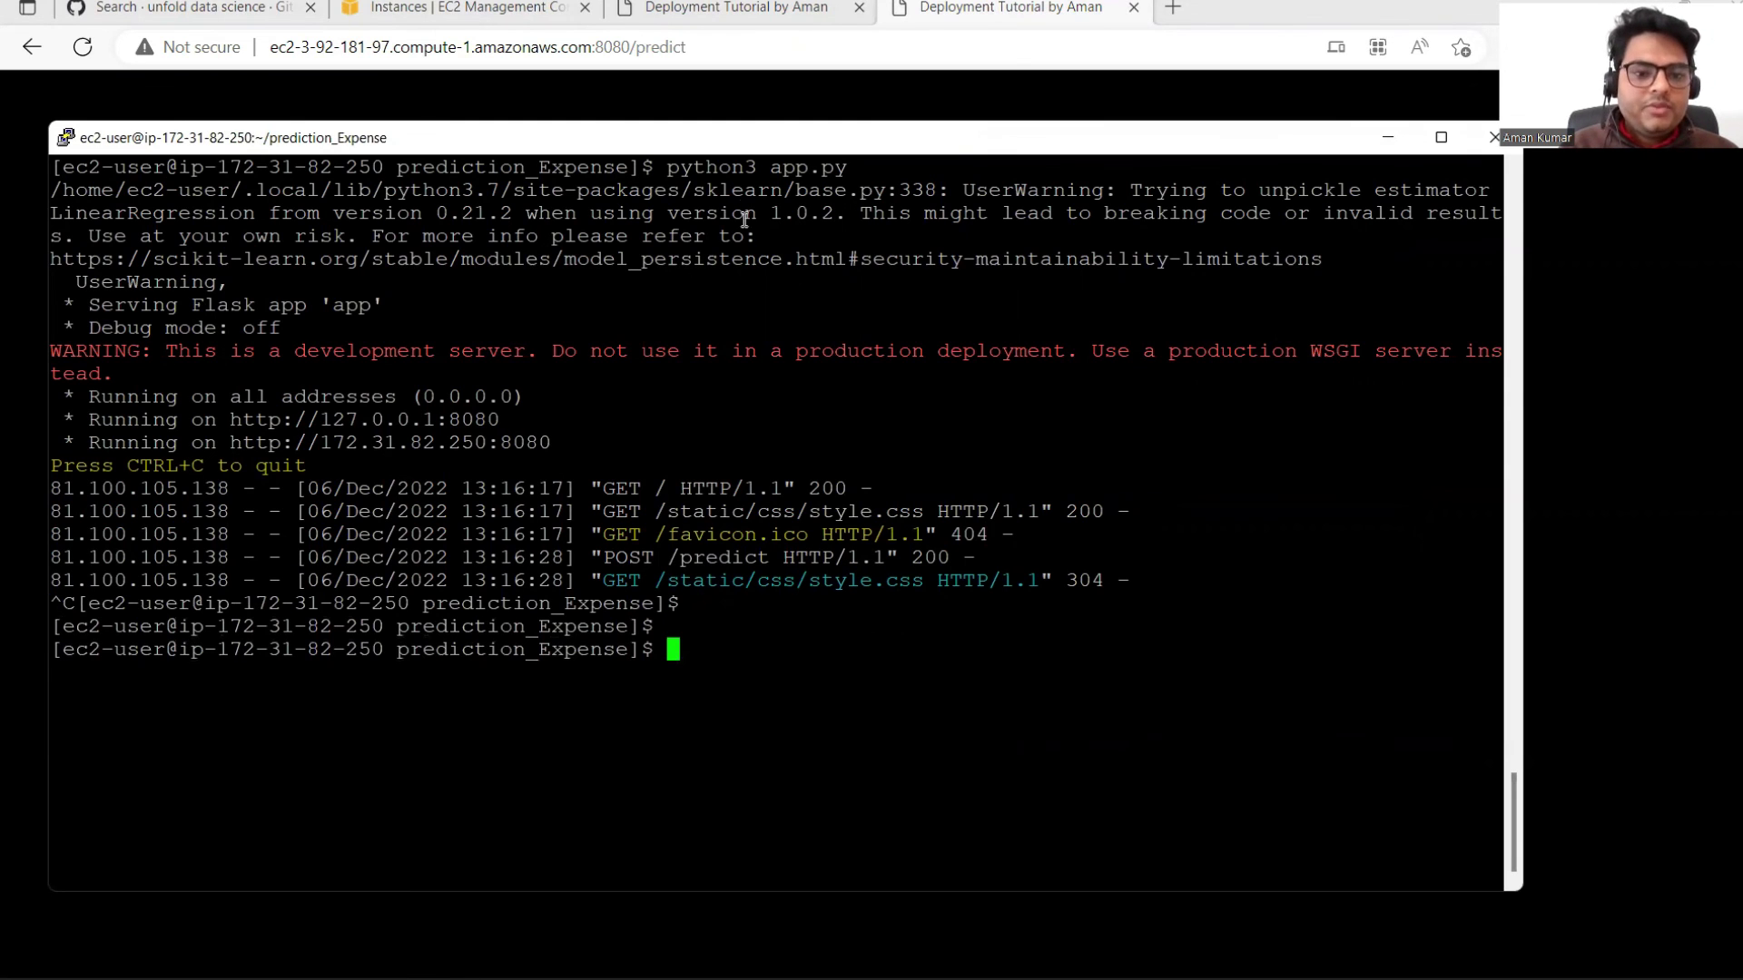
click(759, 42)
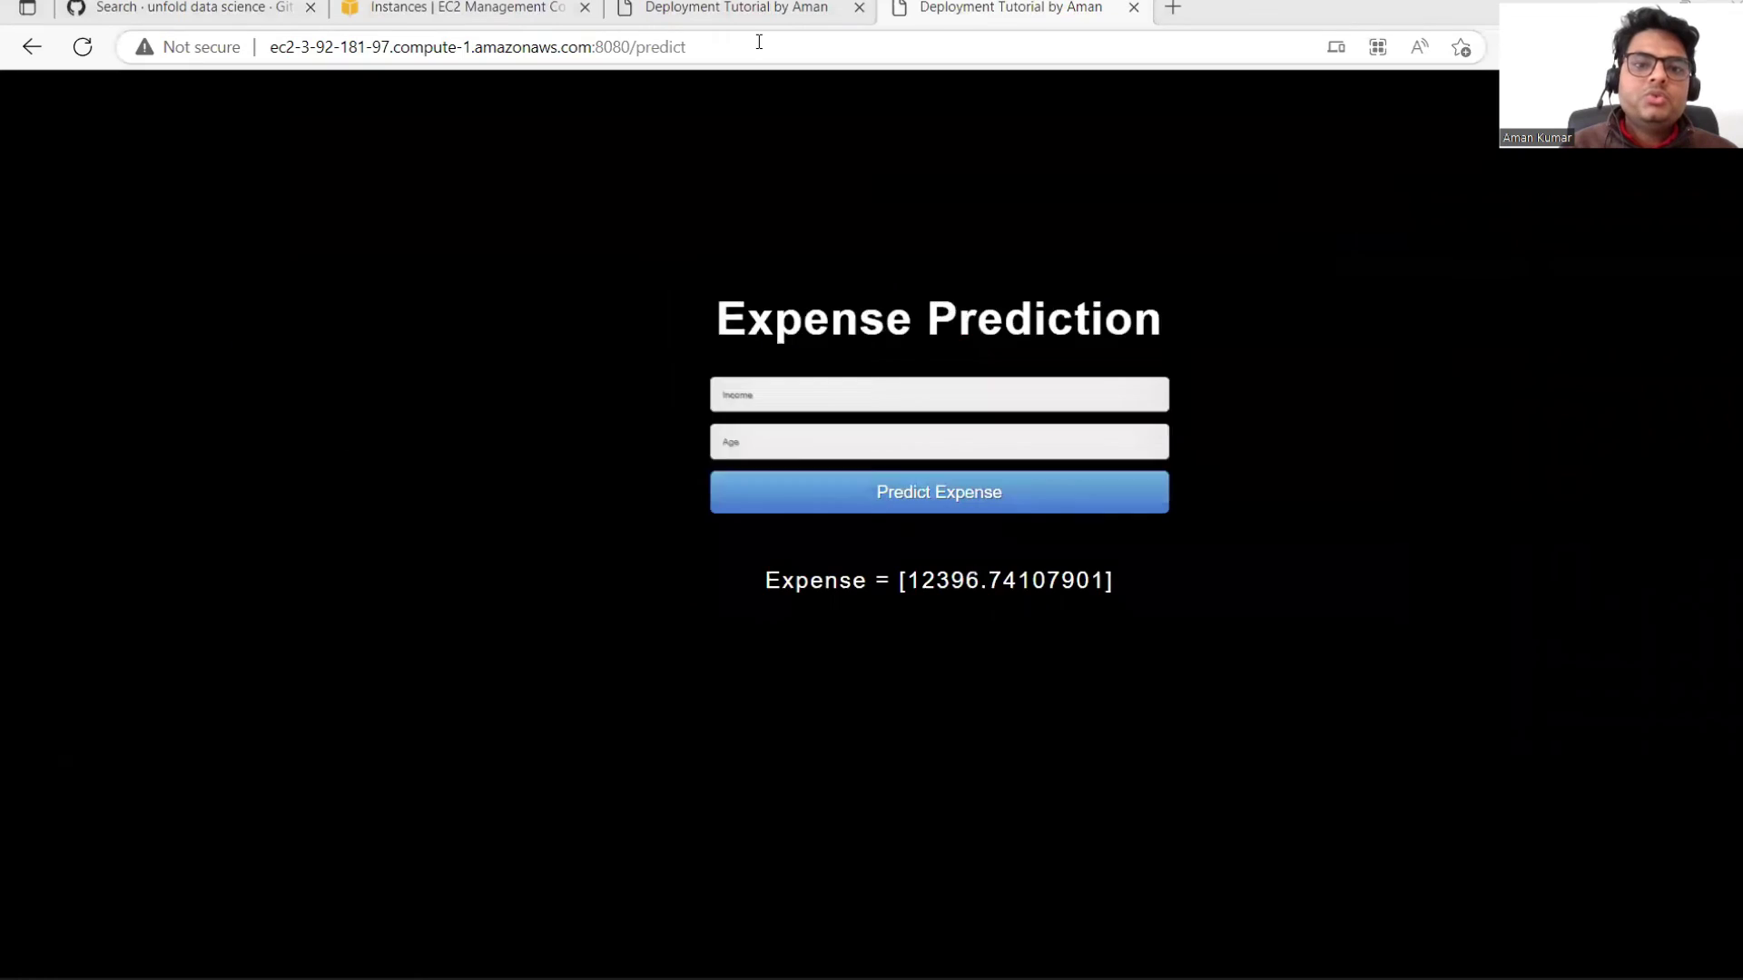
click(660, 46)
drag(638, 47, 687, 48)
key(BackSpace)
key(Return)
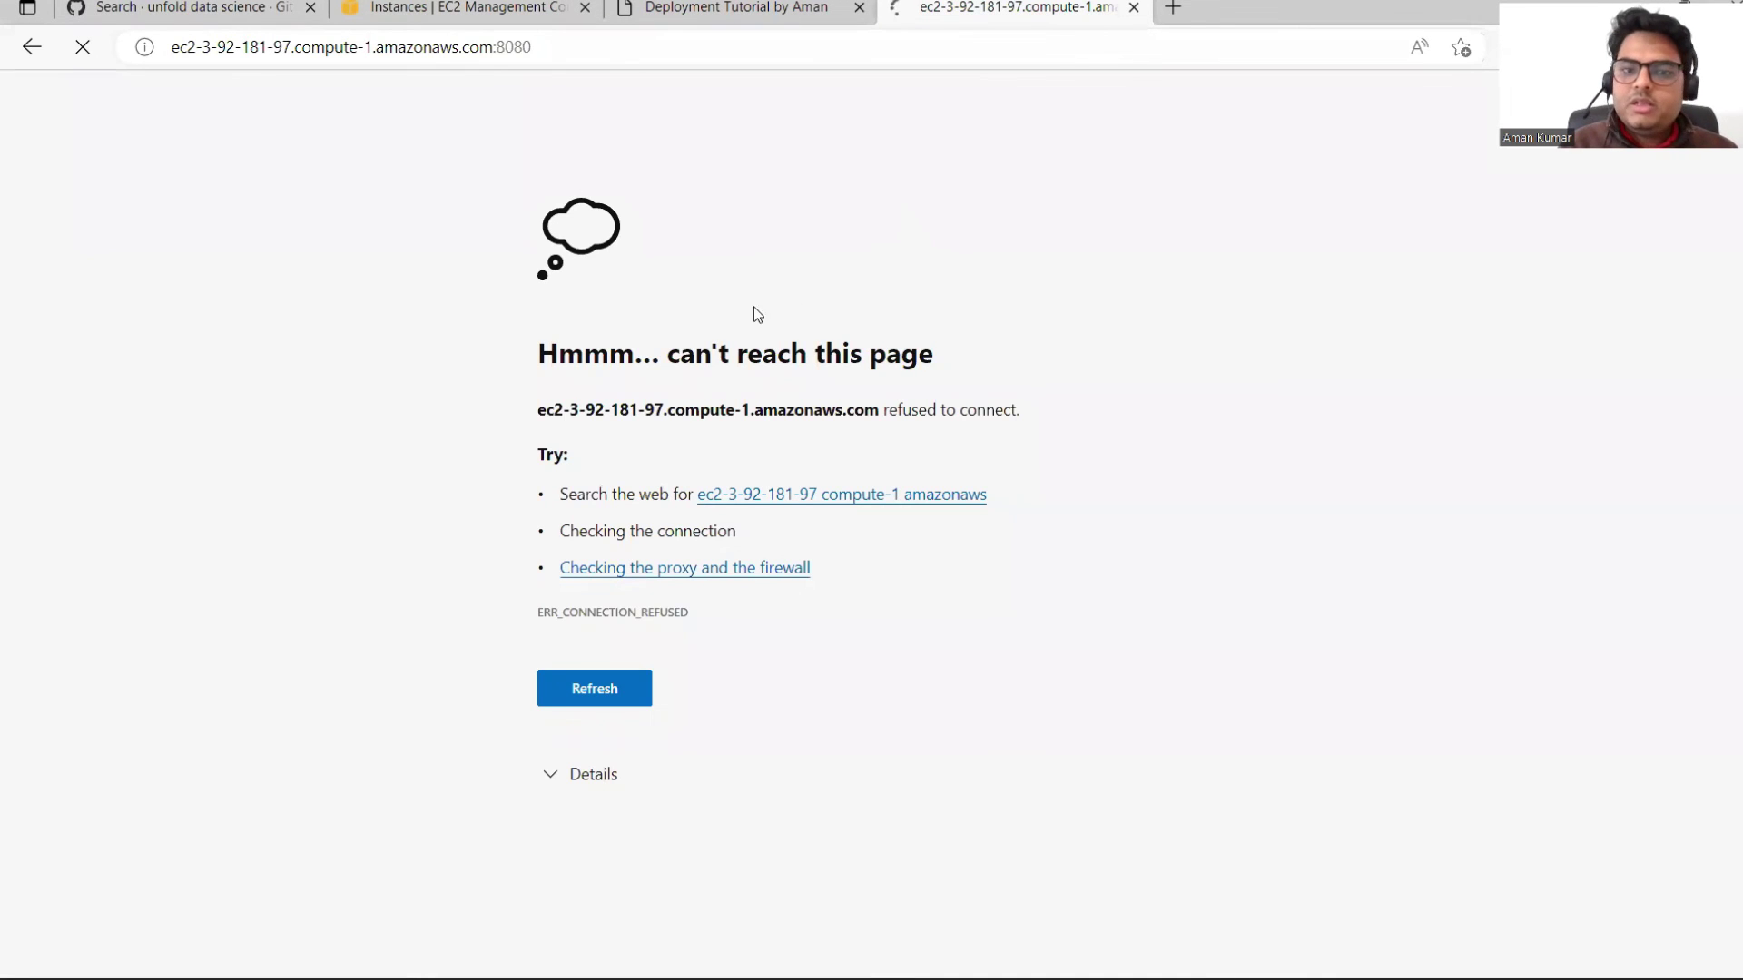
Step: Close the PuTTY session and refresh the page to confirm the site refuses connections
key(alt+Tab)
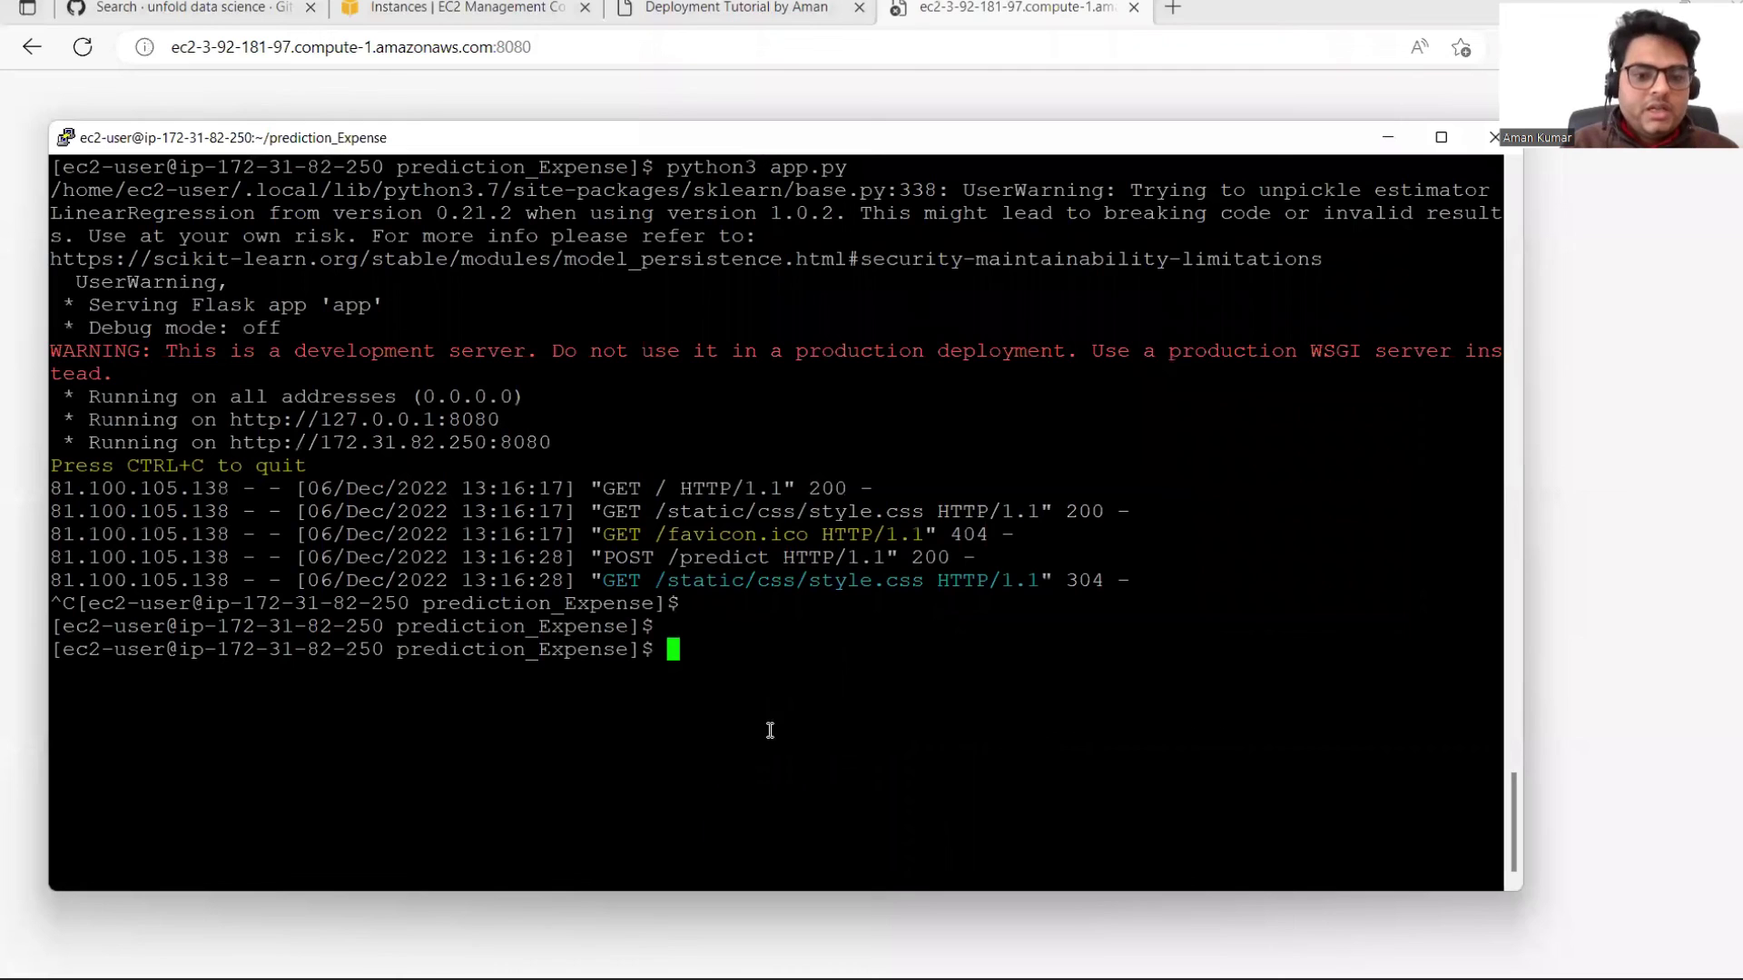
click(1485, 140)
click(896, 583)
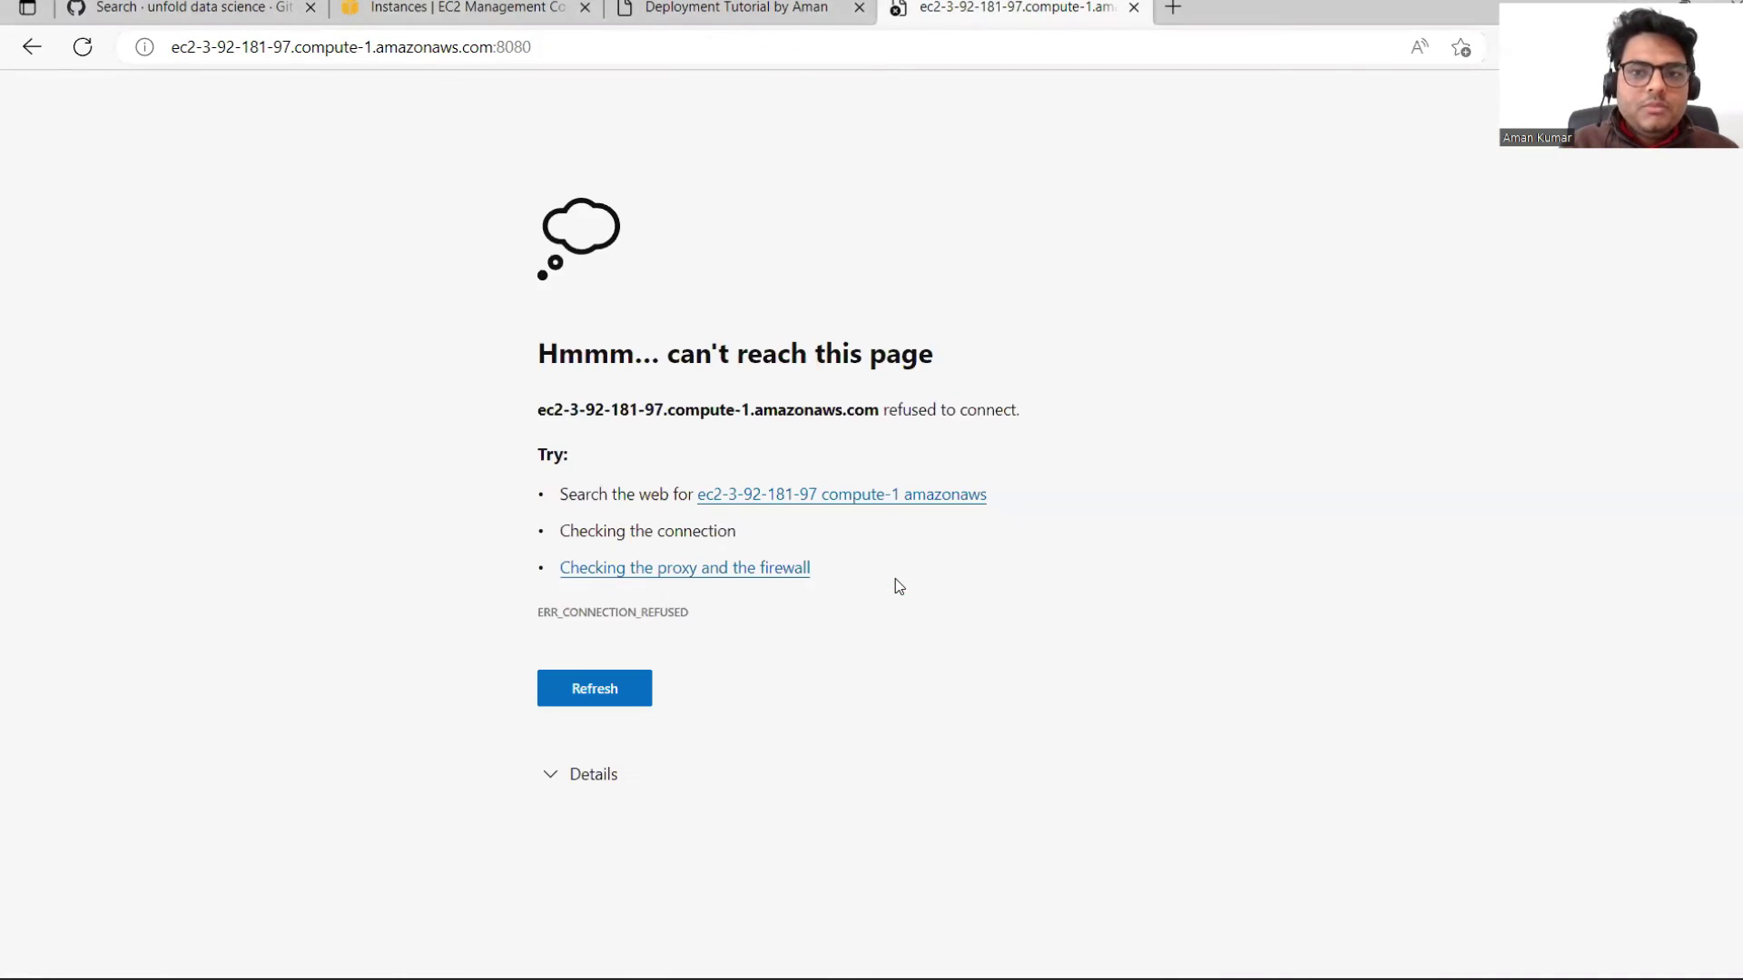
key(F5)
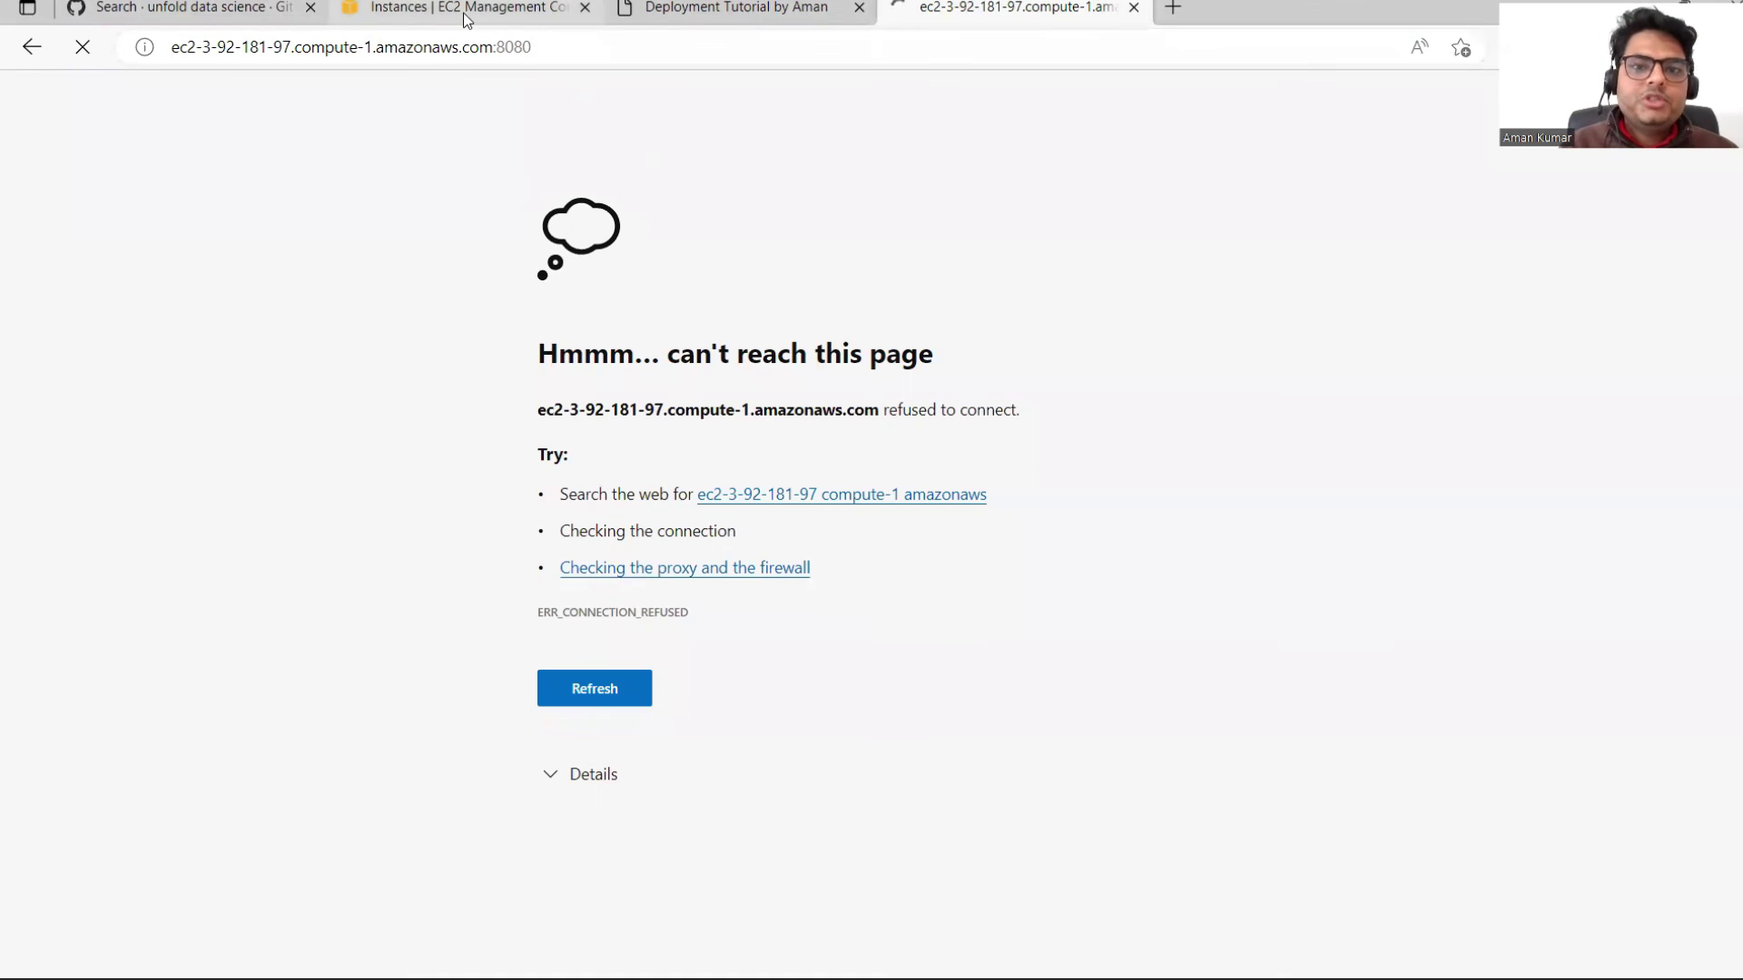
Step: Stop the Unfolddsserver instance via Instance state > Stop instance
click(458, 9)
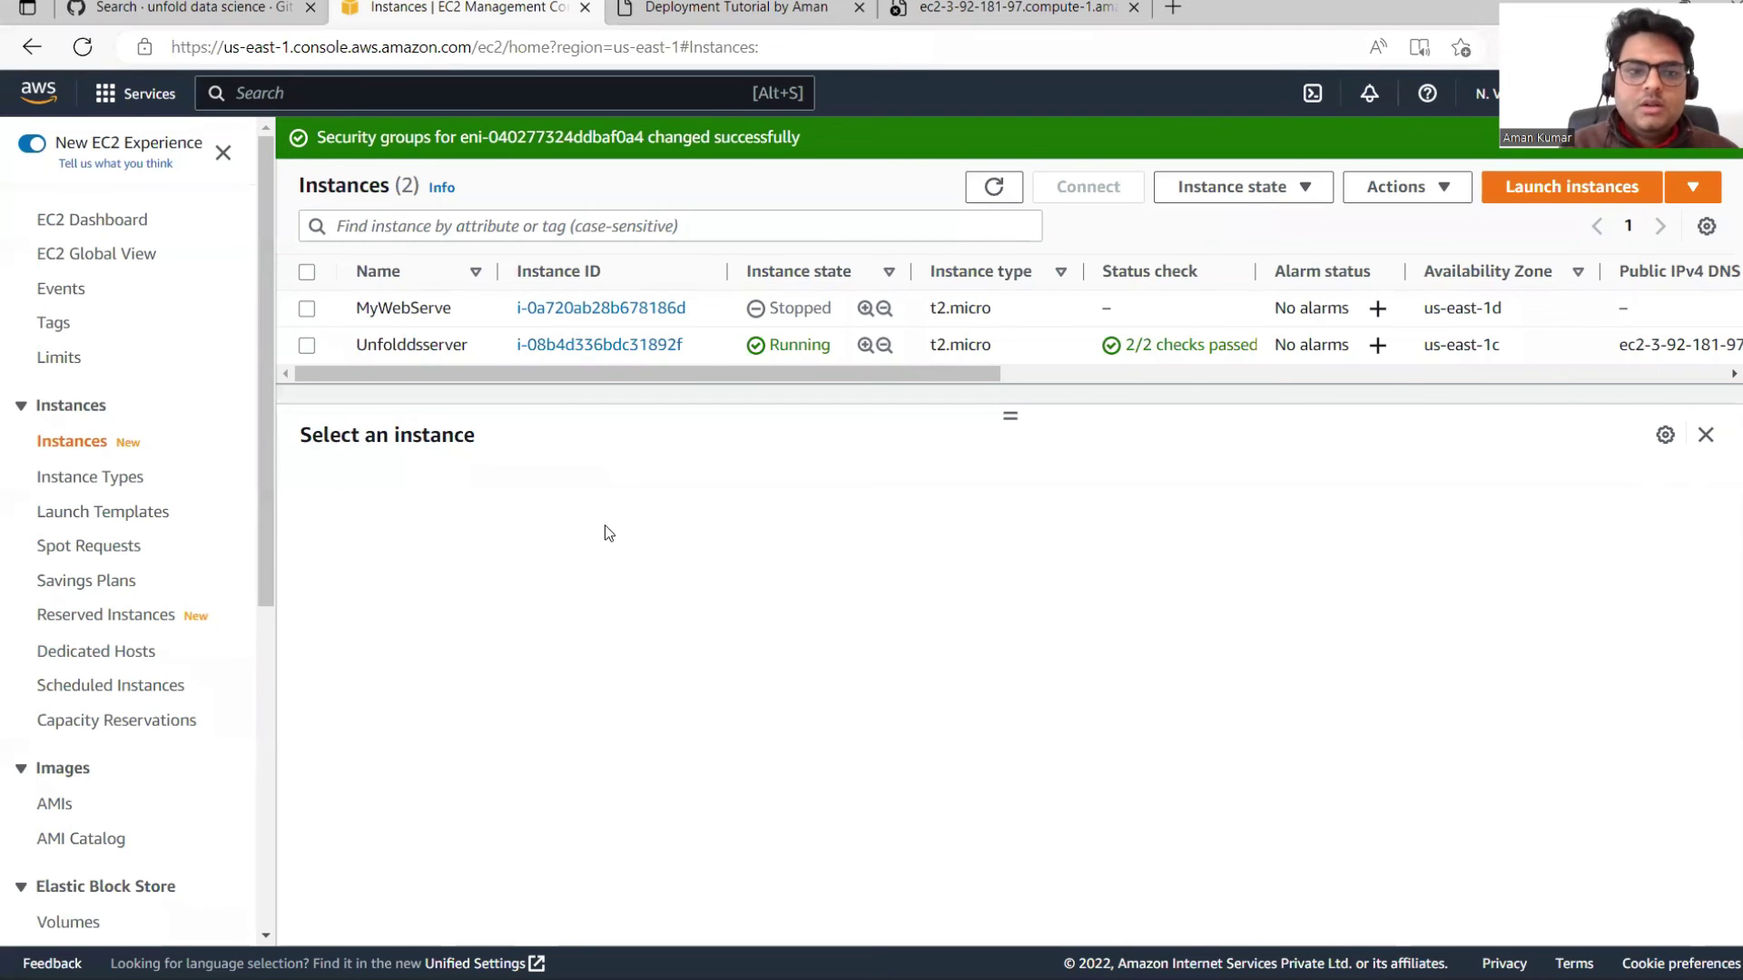
click(307, 346)
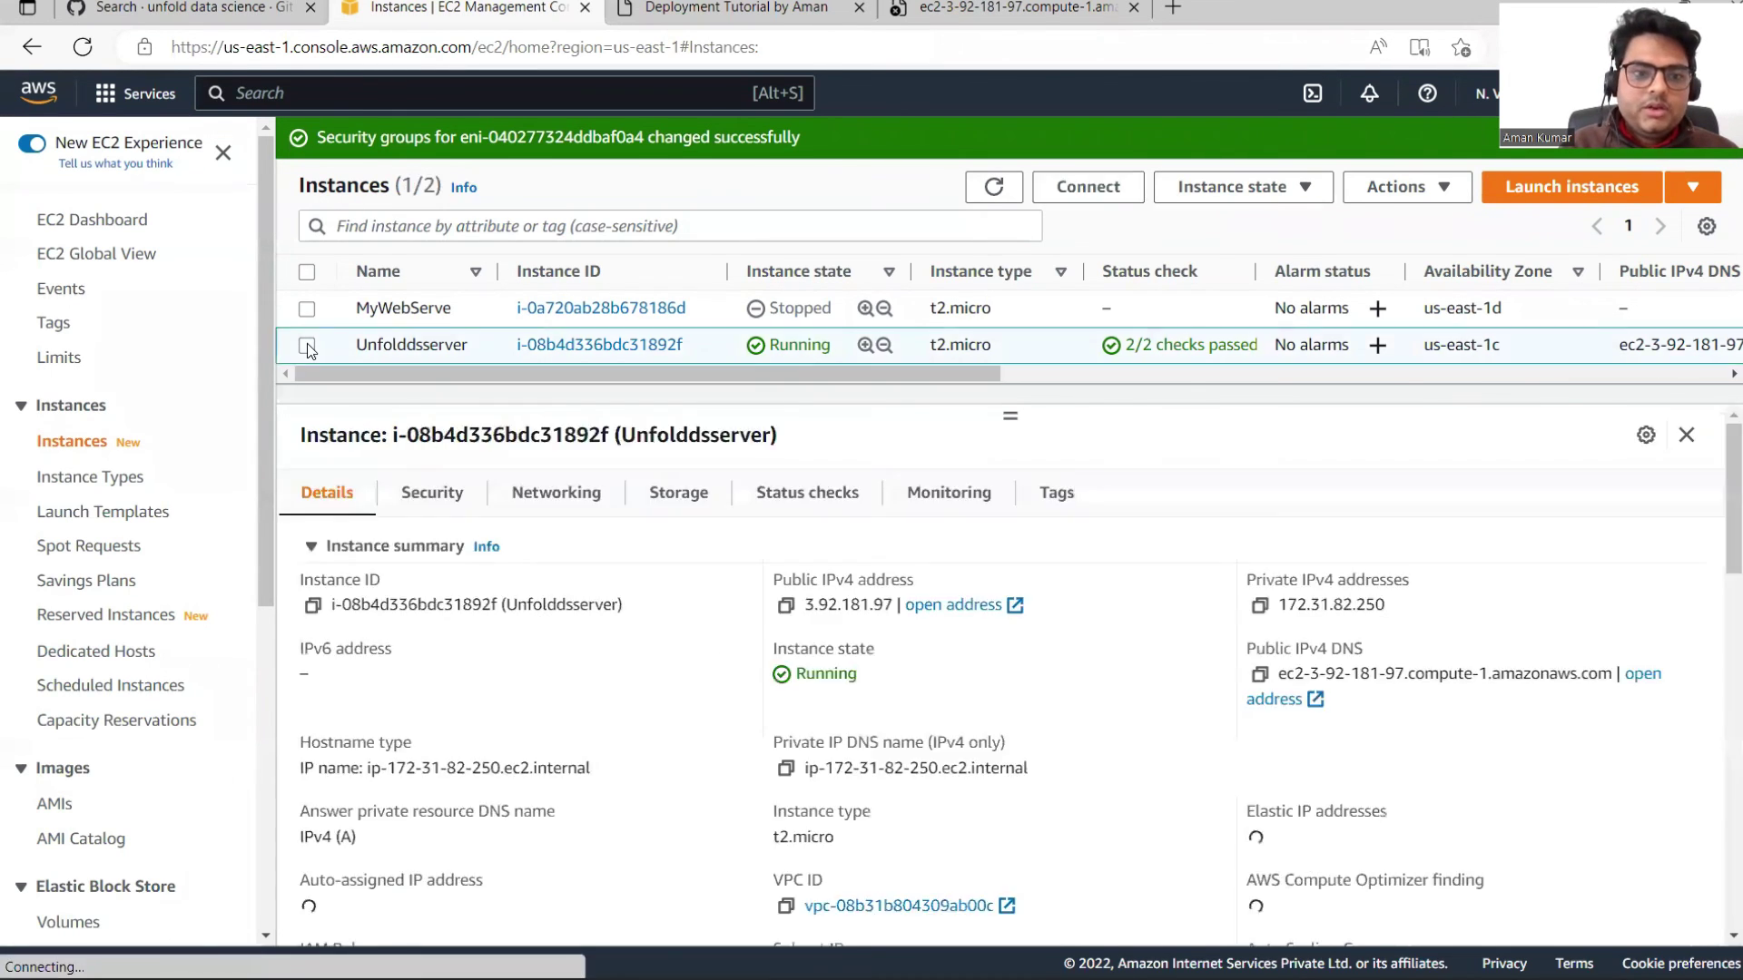
click(1441, 188)
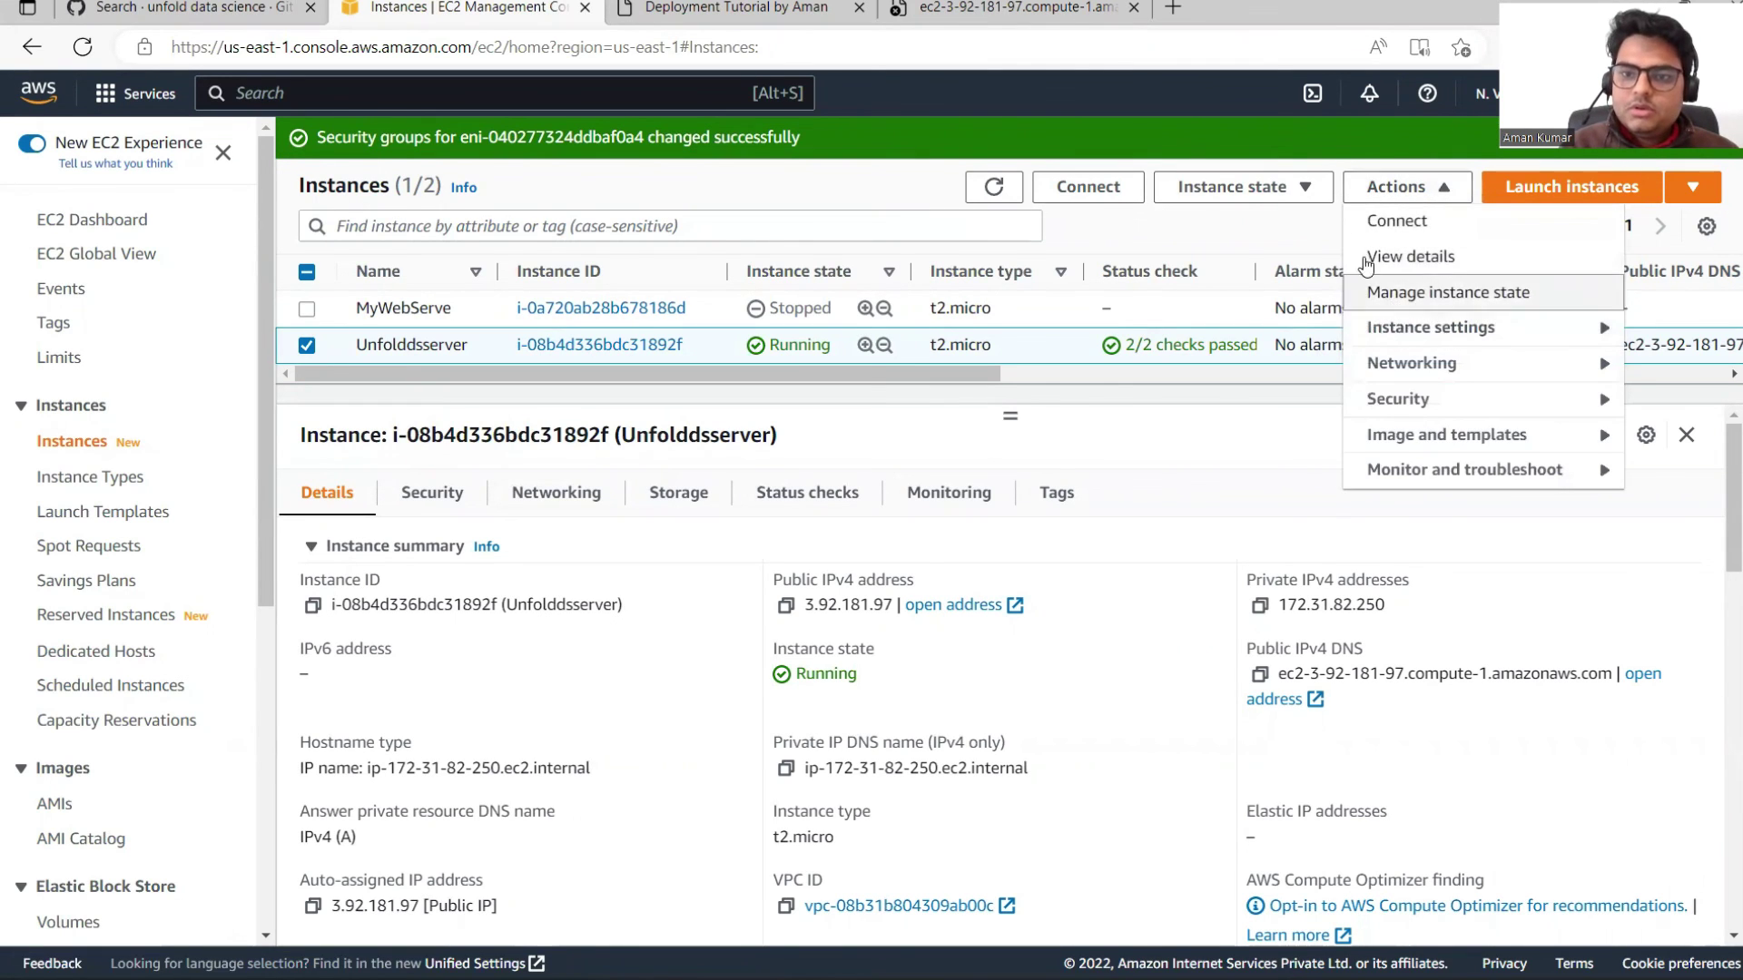
click(1196, 192)
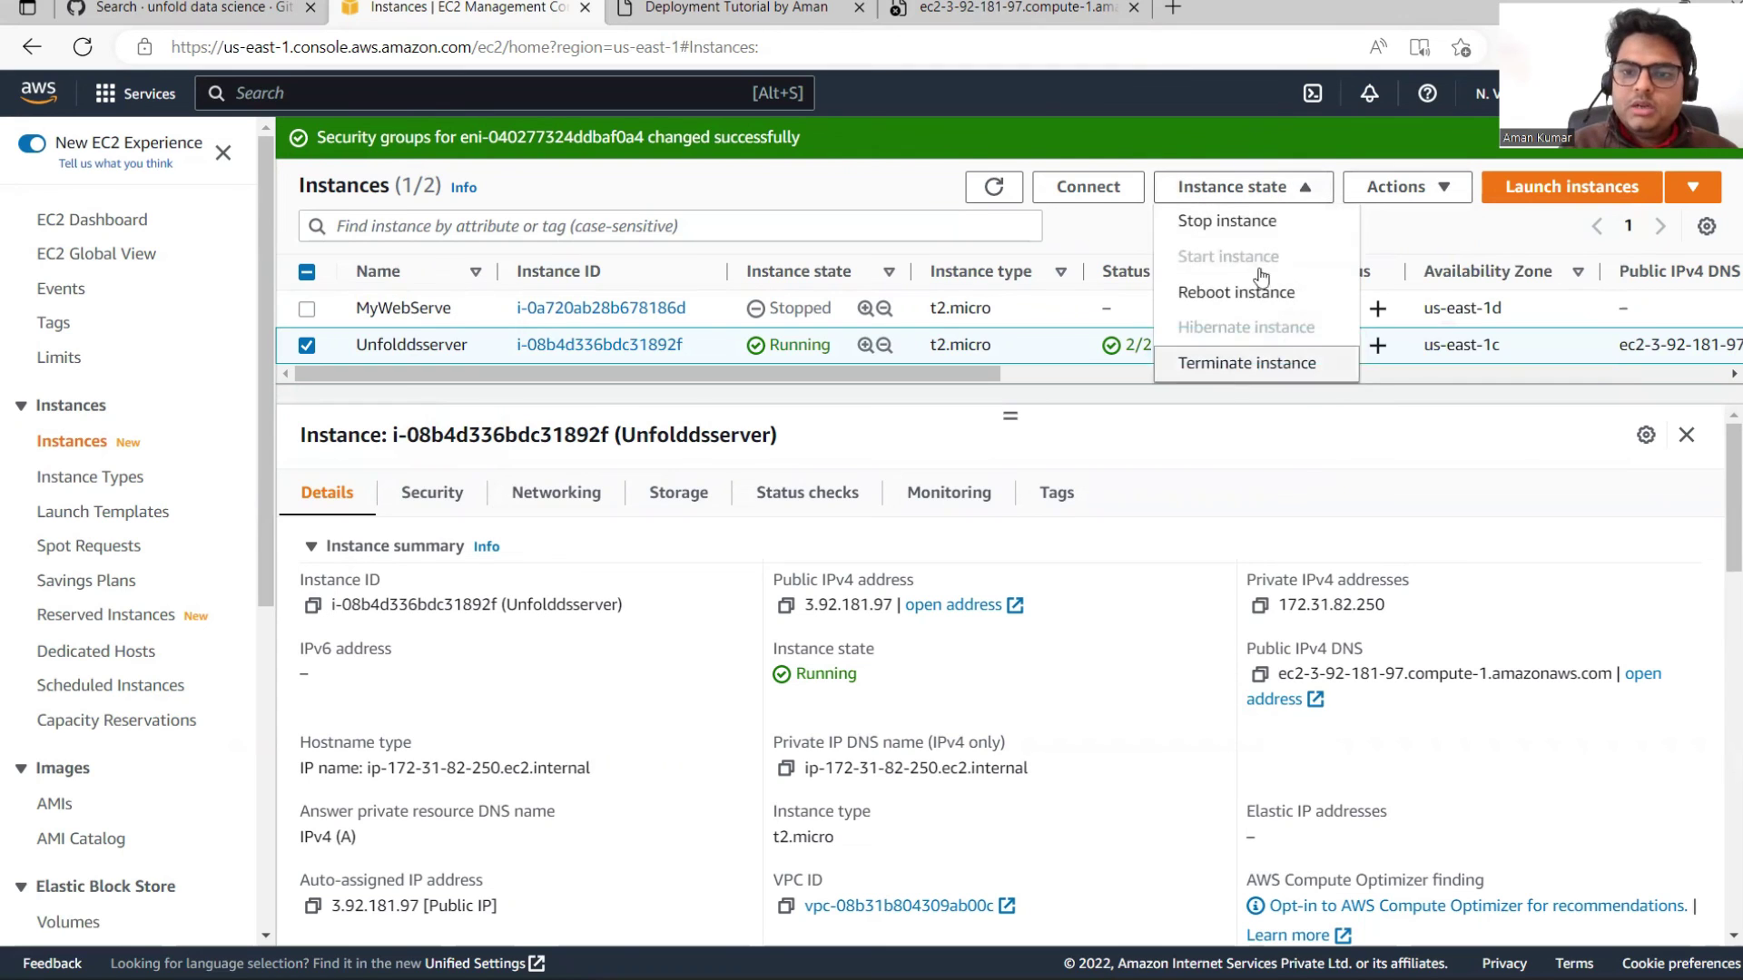
click(1216, 225)
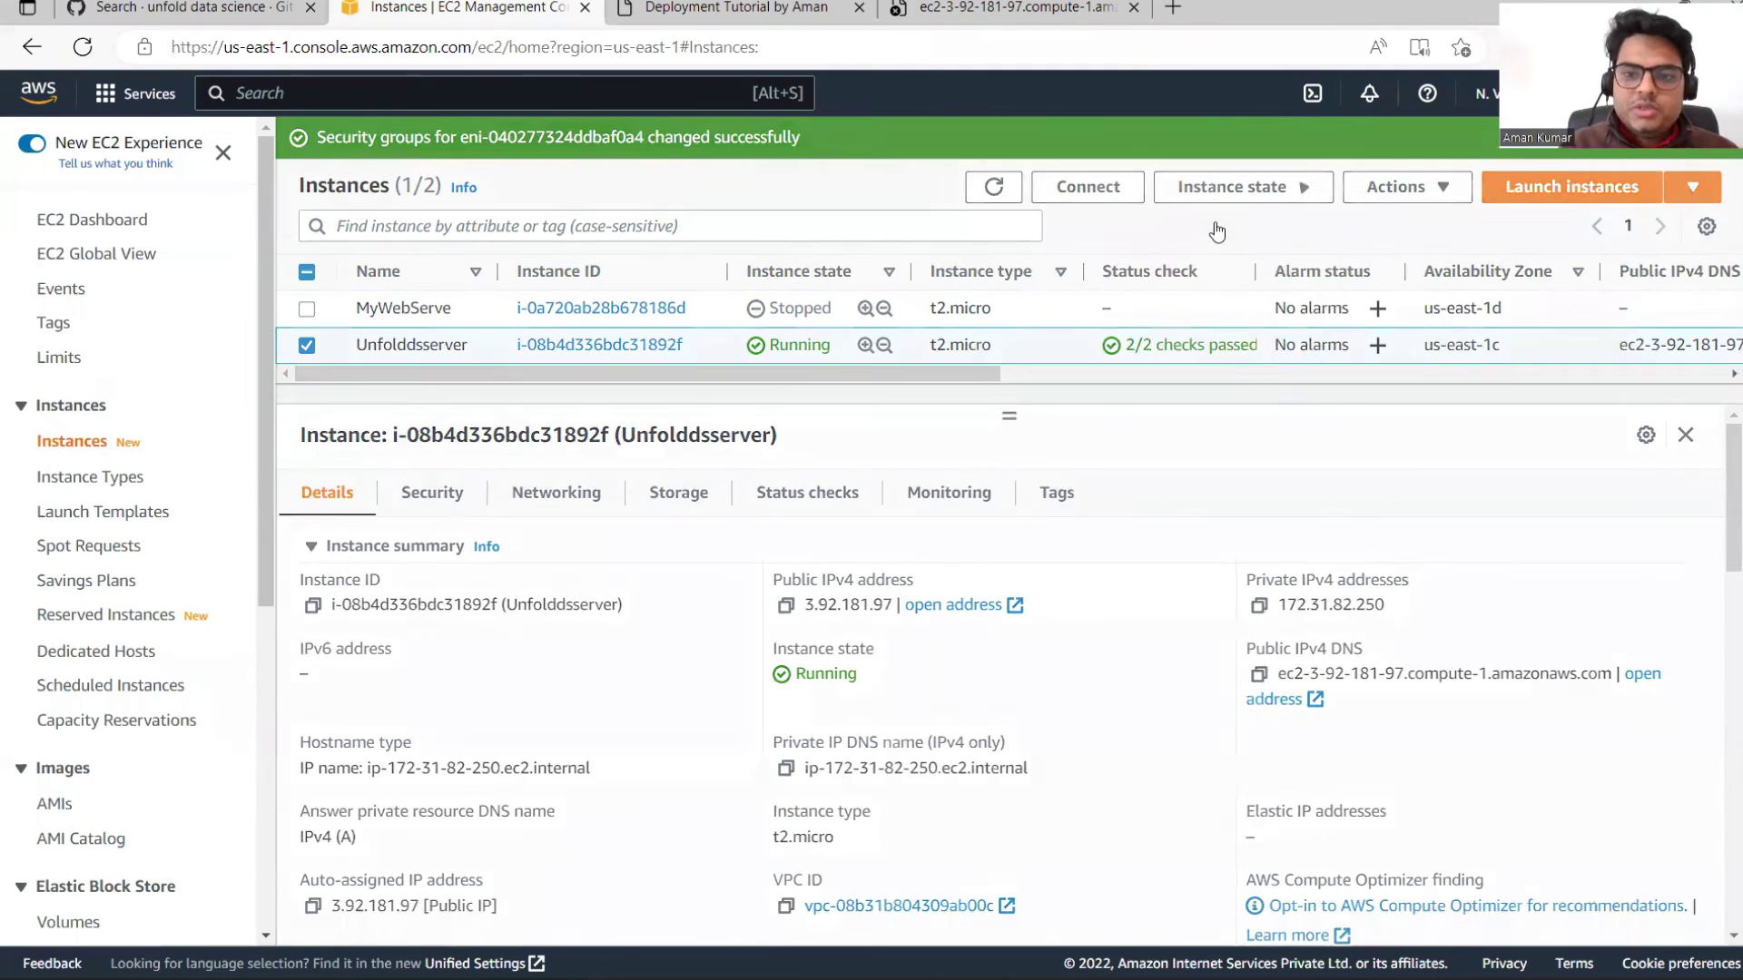
click(1277, 631)
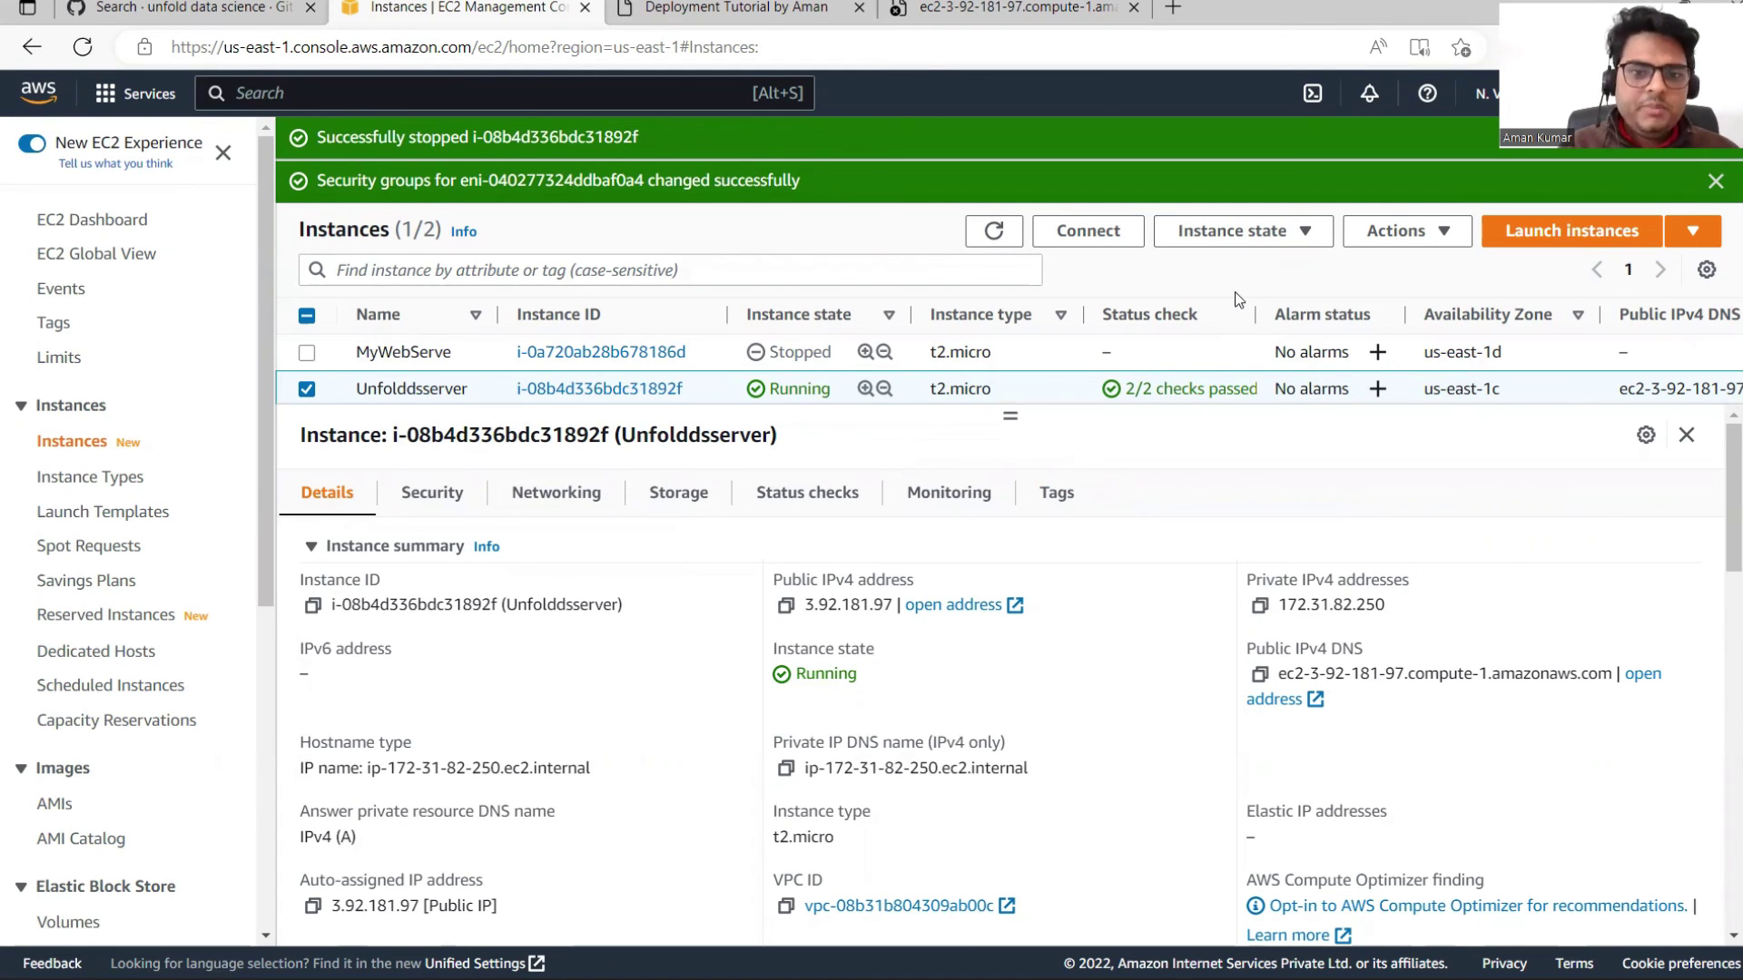
Step: Issue Stop instance again and enlarge the list to show both instances stopped
click(1235, 230)
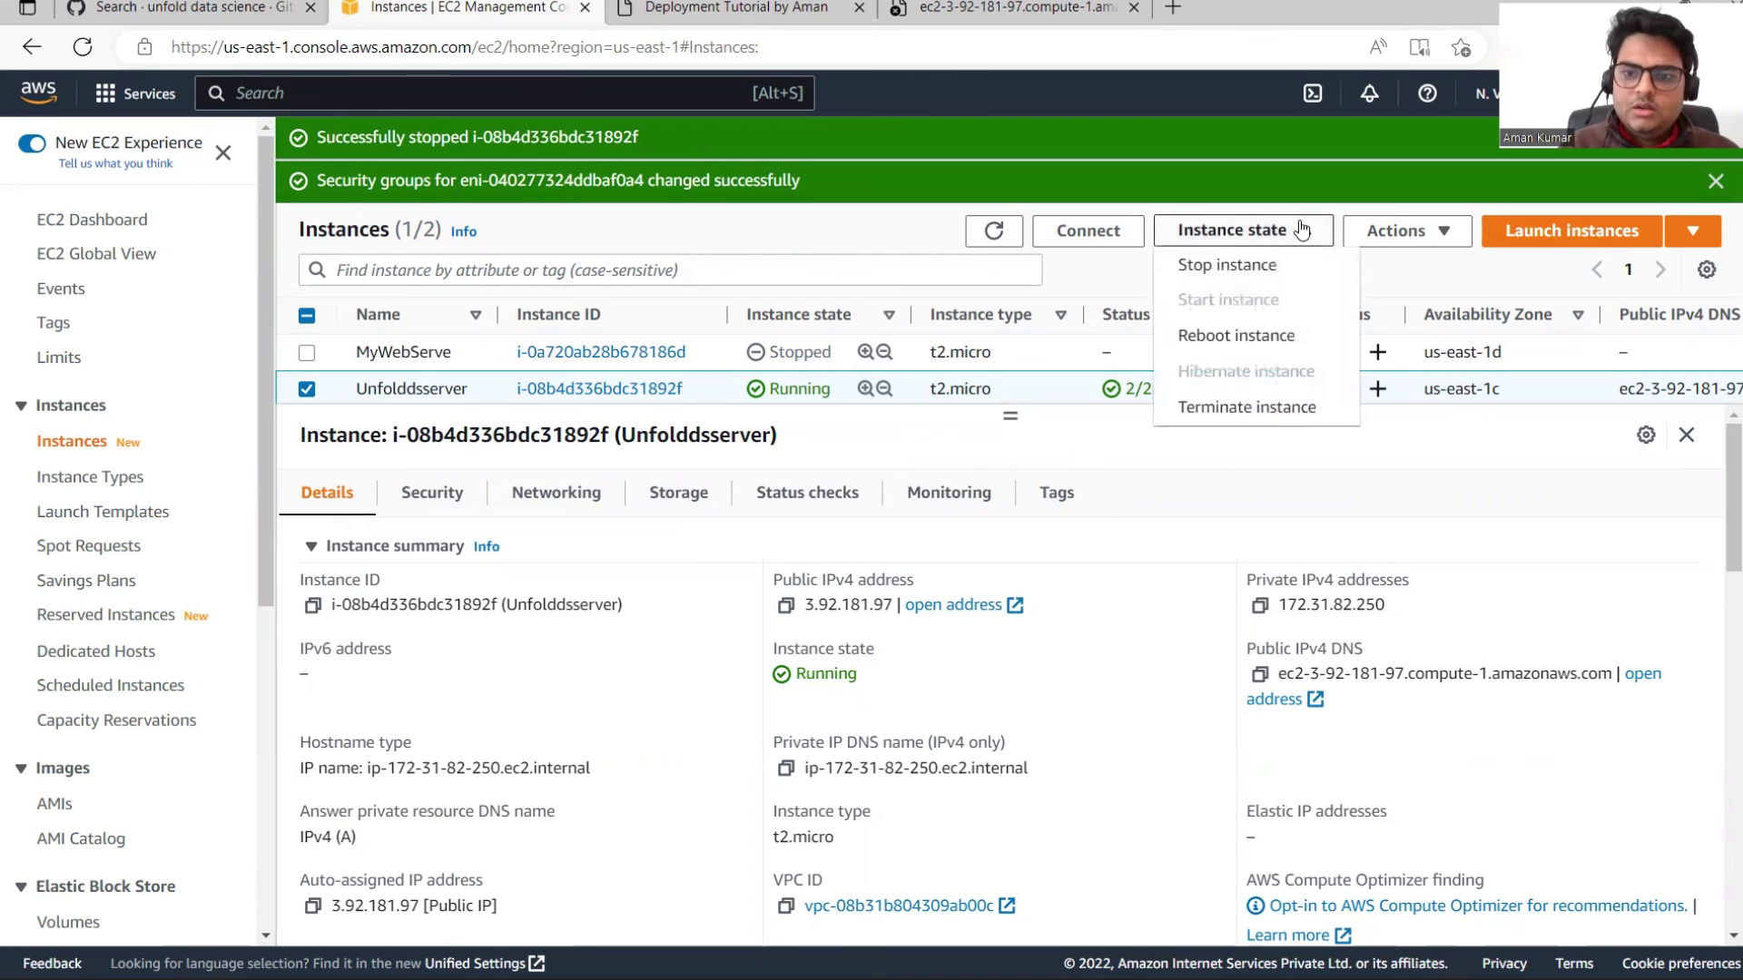
click(1221, 266)
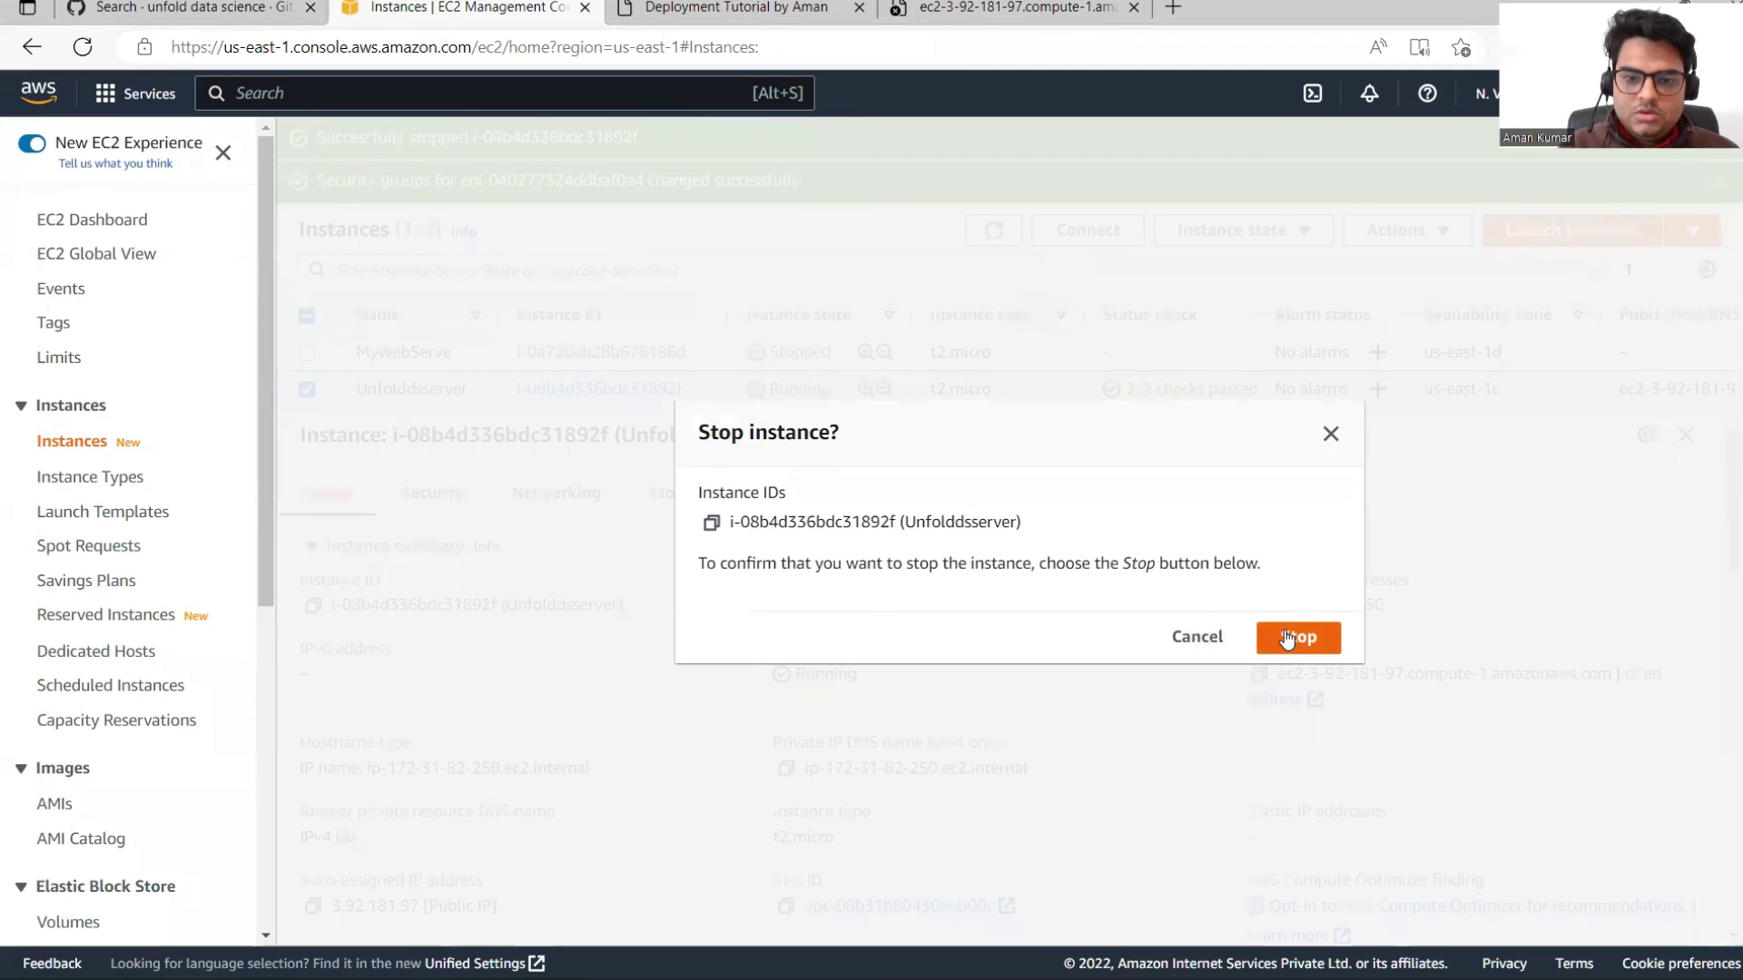
click(1293, 637)
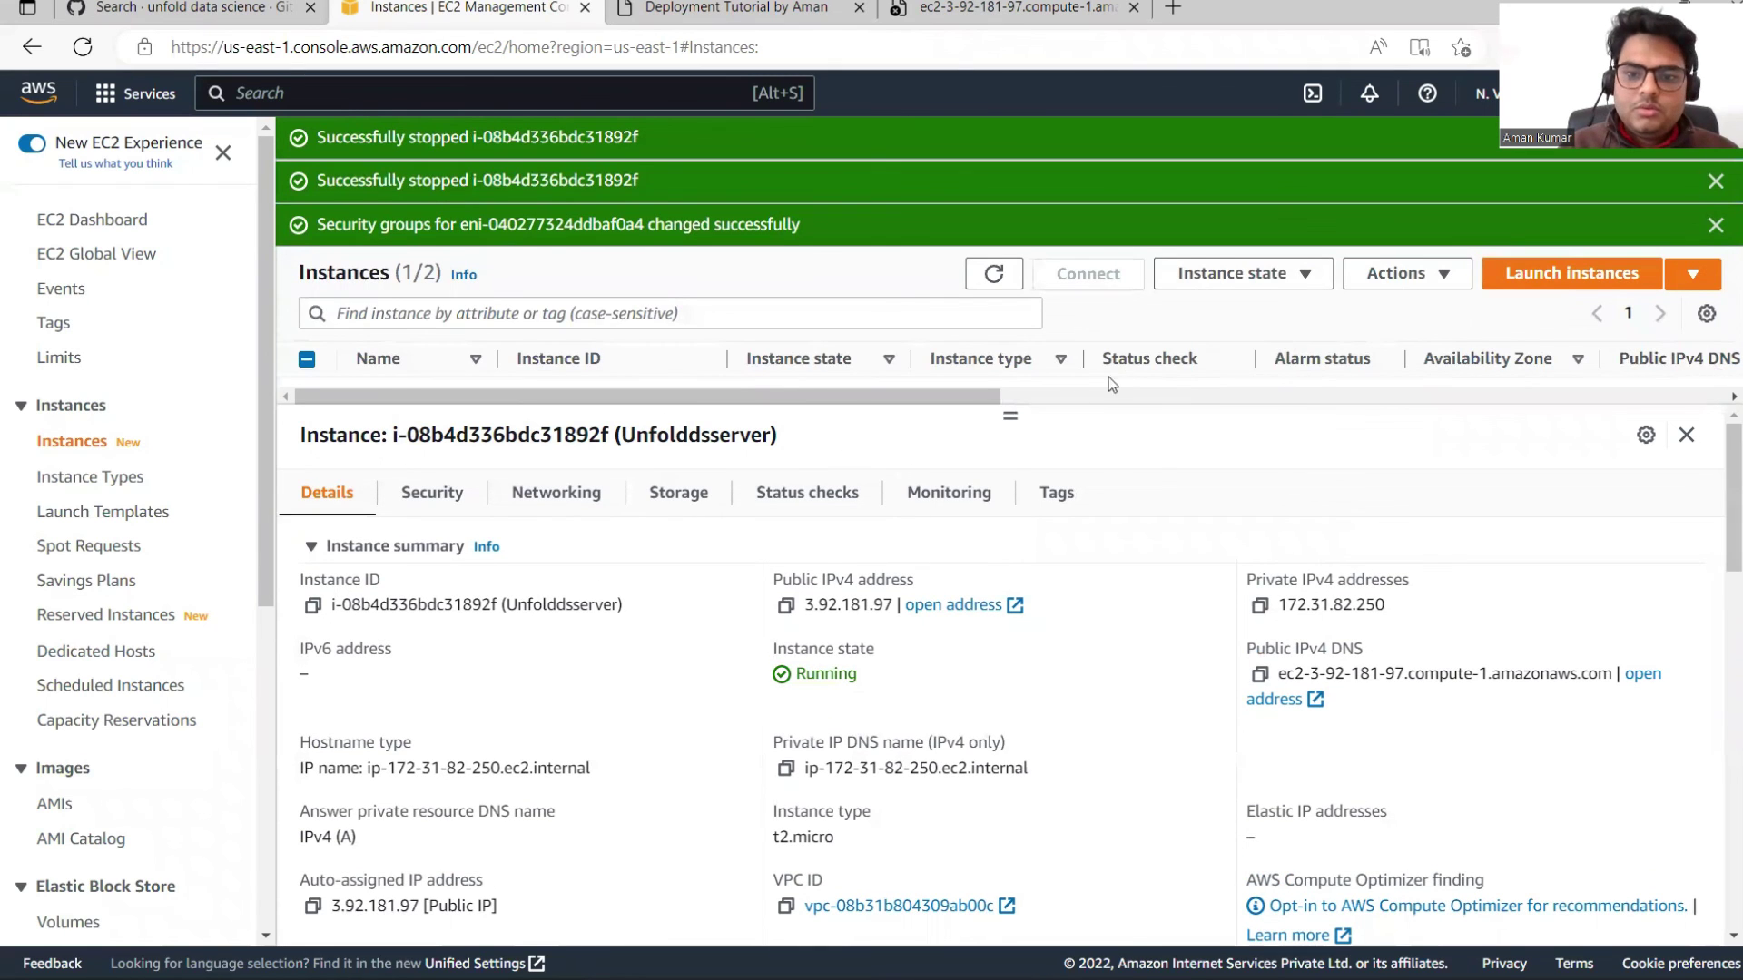
drag(1010, 416, 1010, 551)
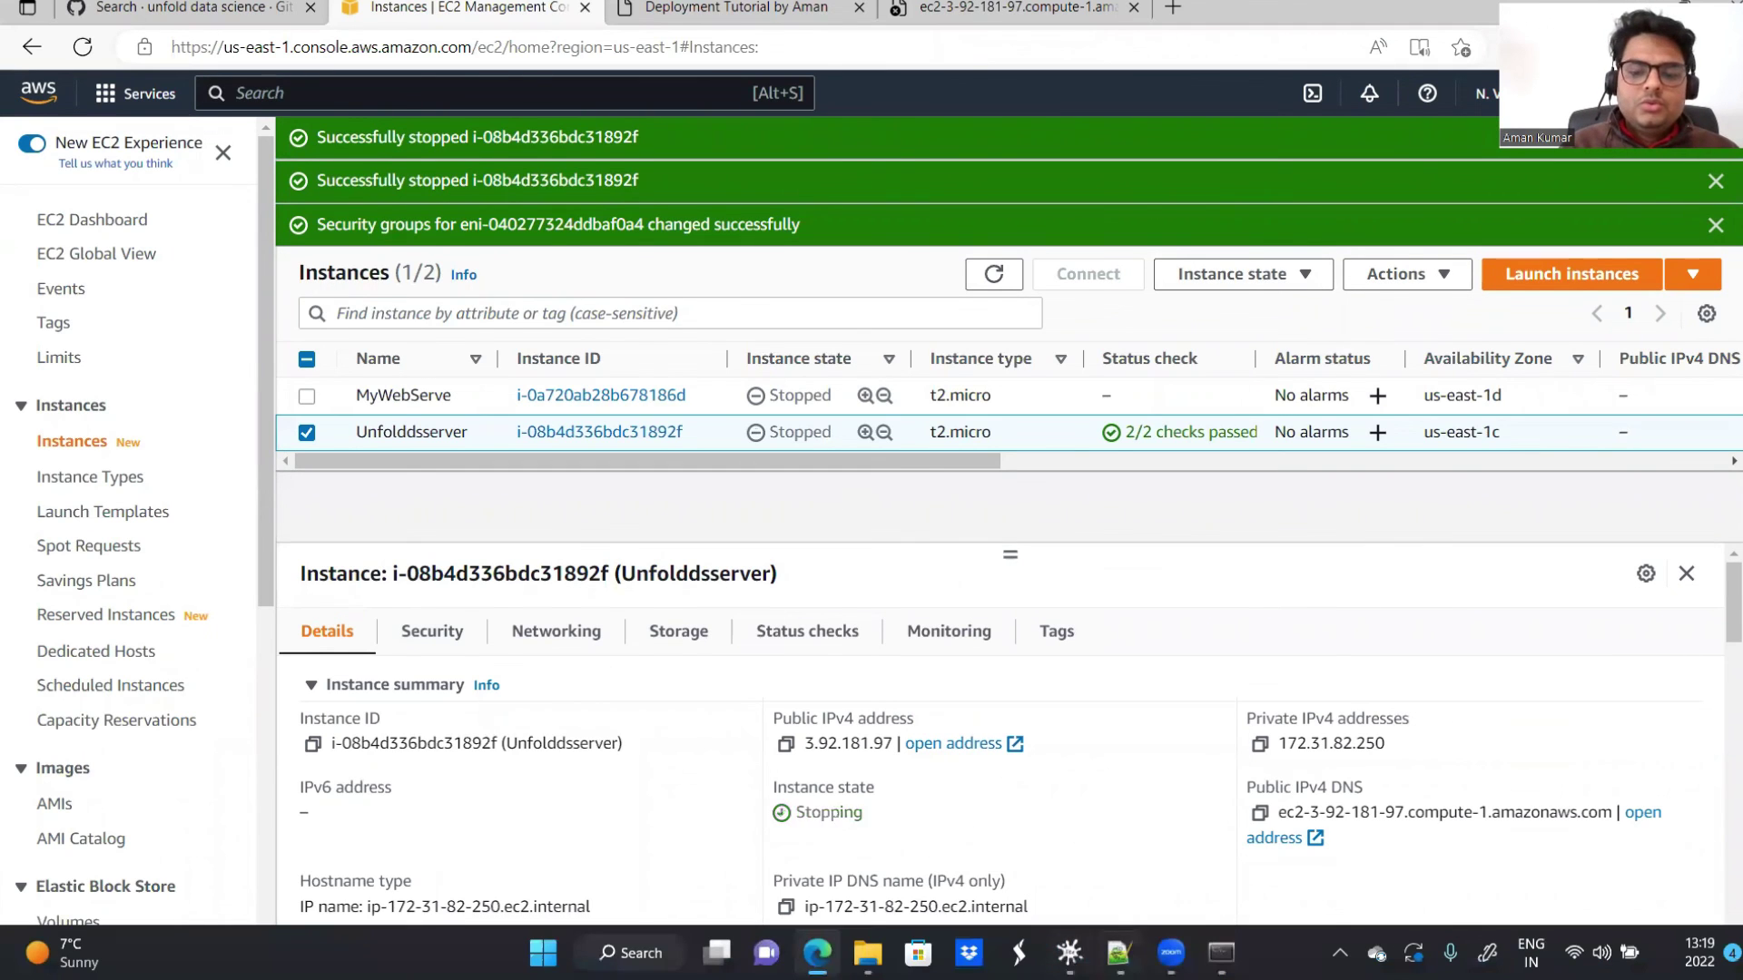
Step: Draw red ticks after items 3–6, from Deployment in local machine to shutting down application
click(1069, 952)
scroll(1175, 529, up, 10)
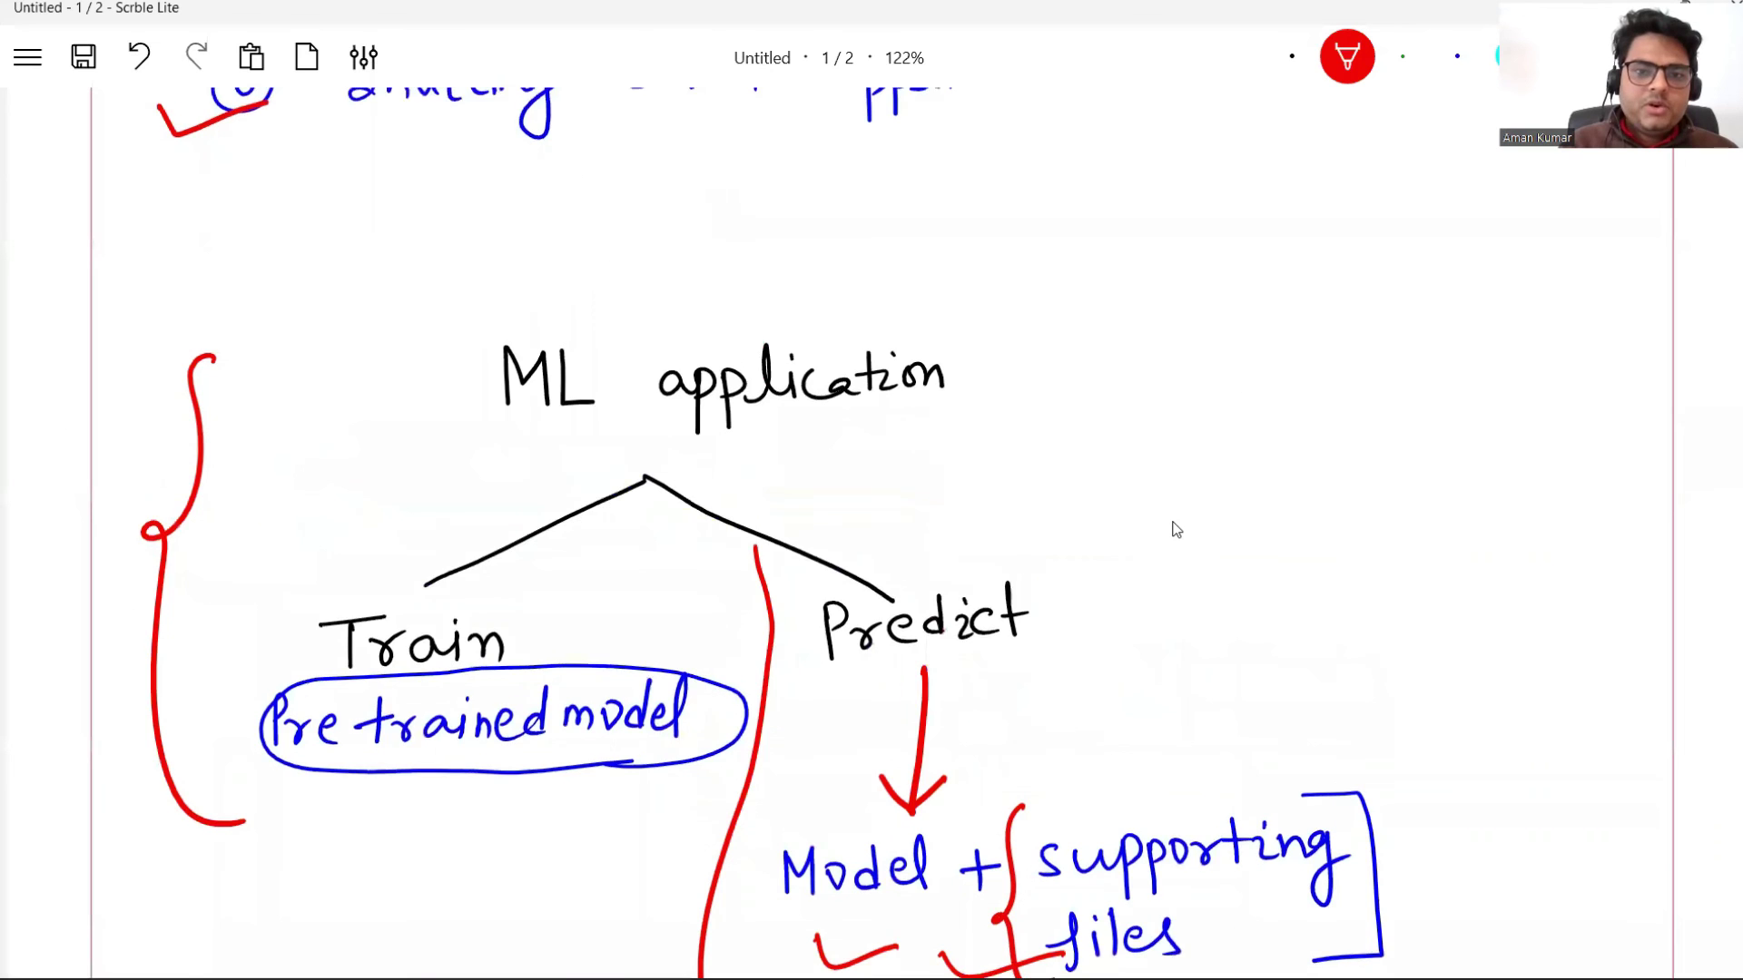
mouse_move(1196, 510)
mouse_down()
mouse_move(1213, 530)
mouse_move(1288, 499)
mouse_up()
drag(1323, 585, 1423, 575)
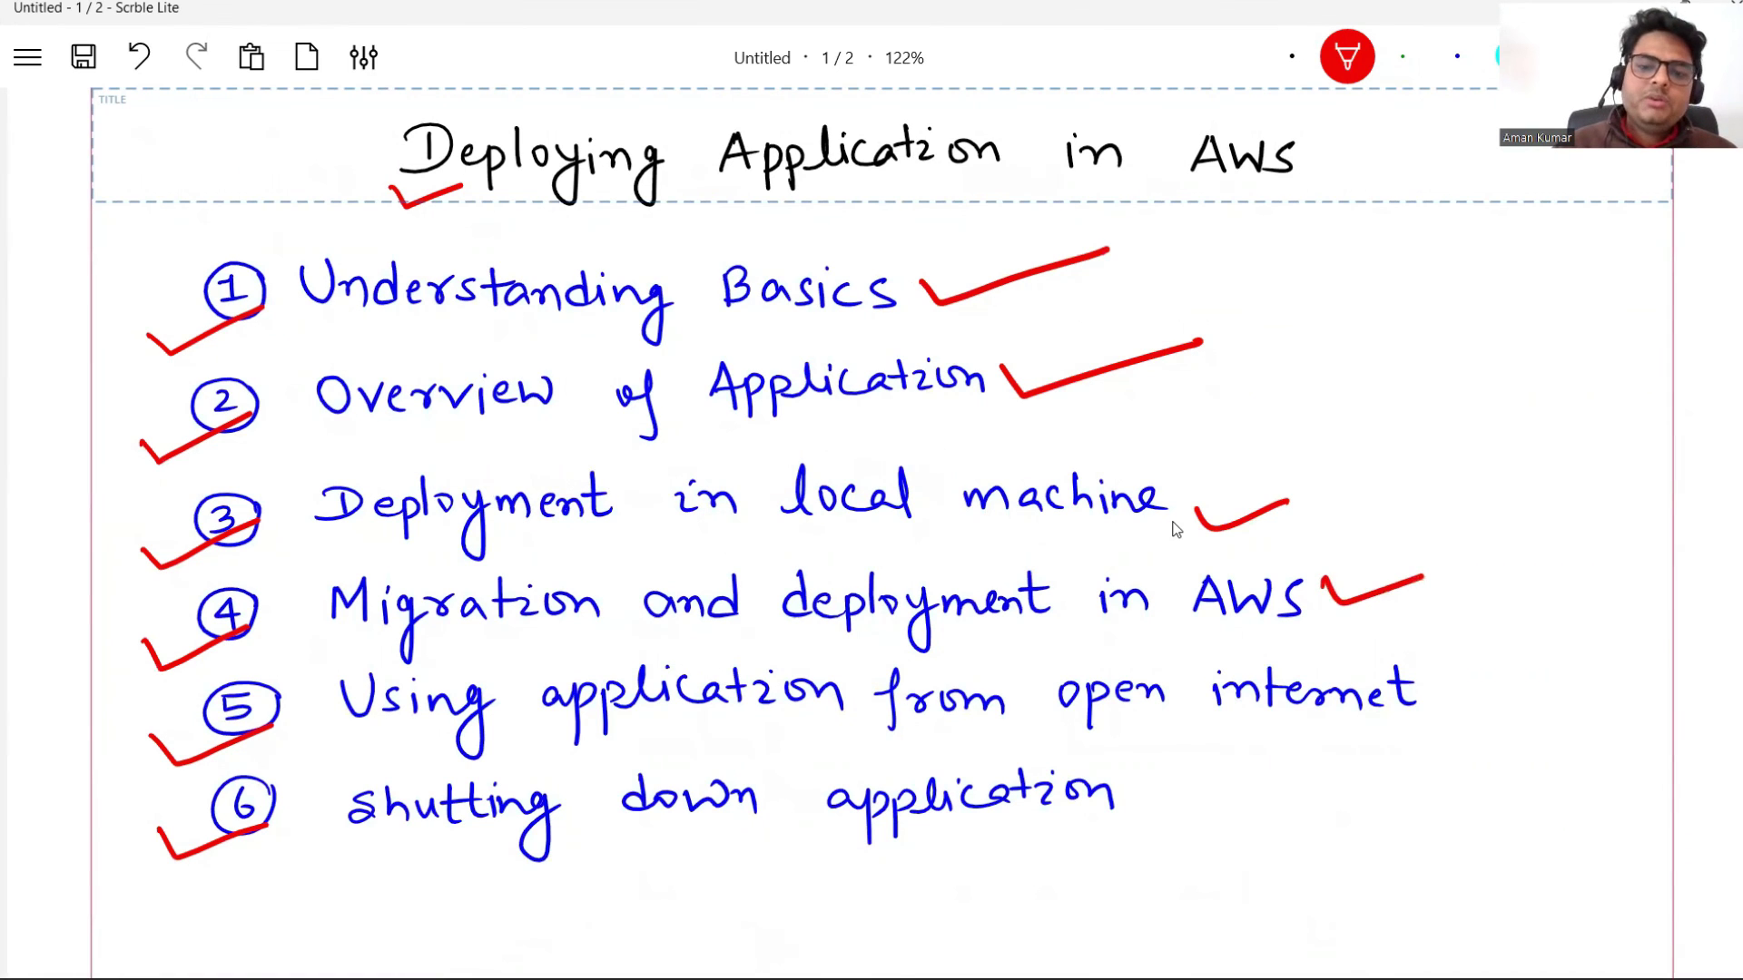
drag(1425, 682, 1525, 674)
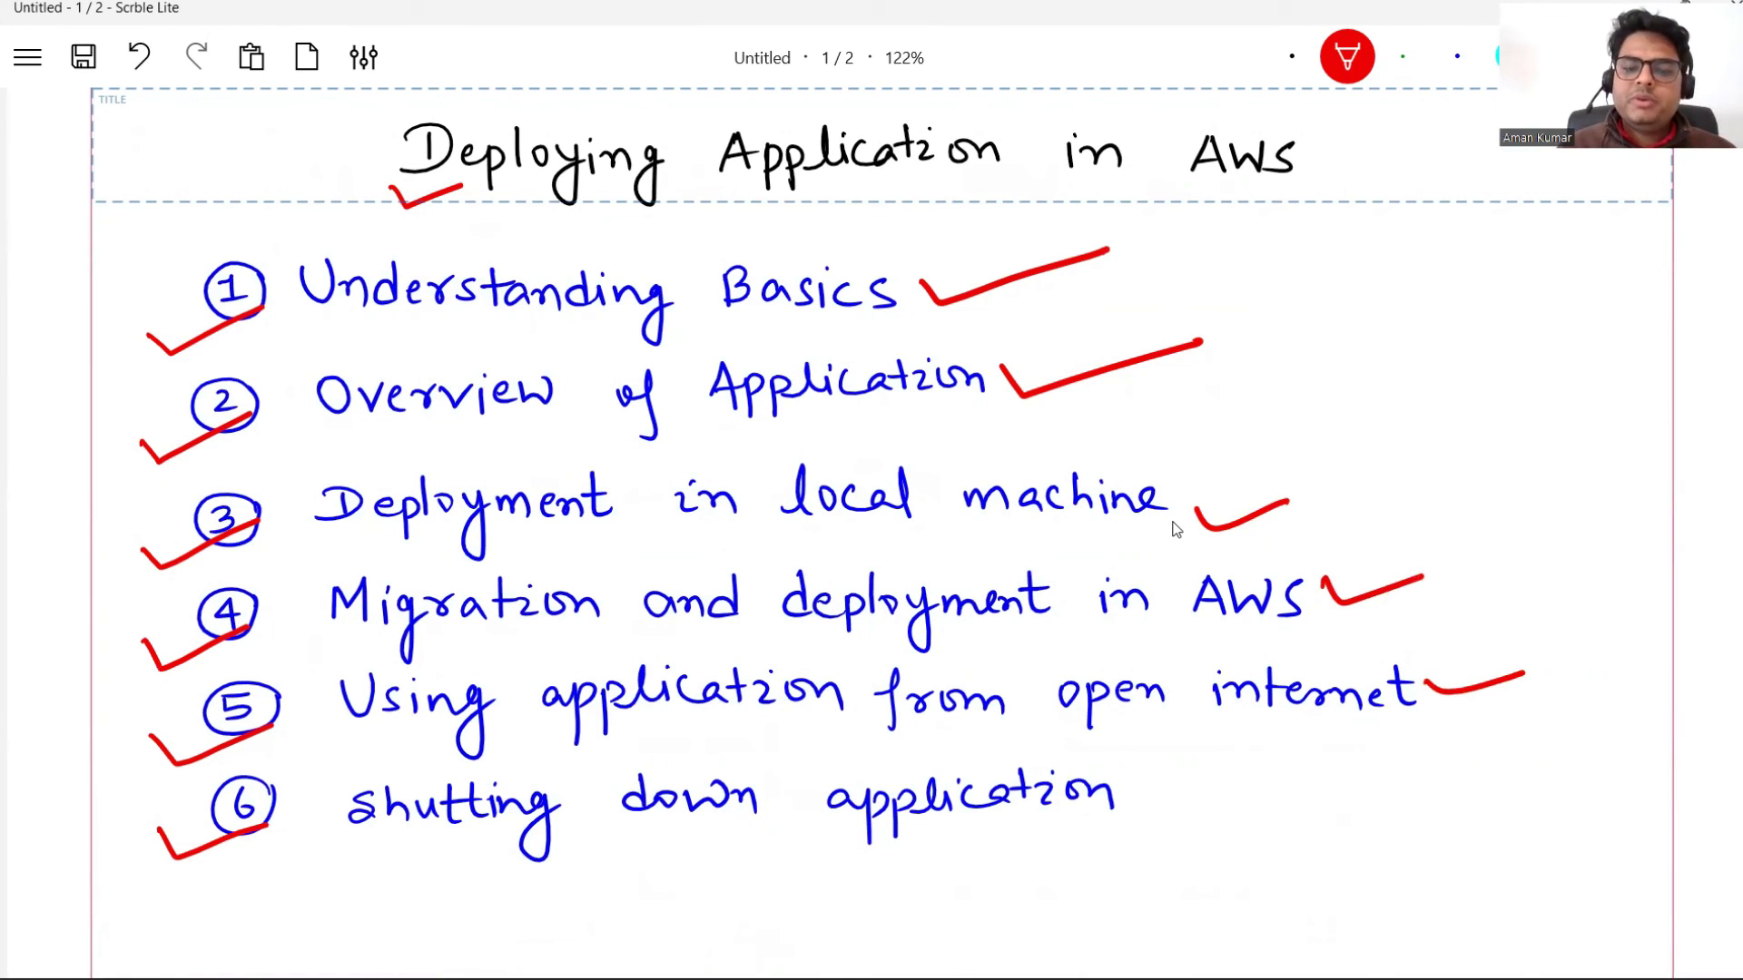
drag(1104, 817, 1243, 787)
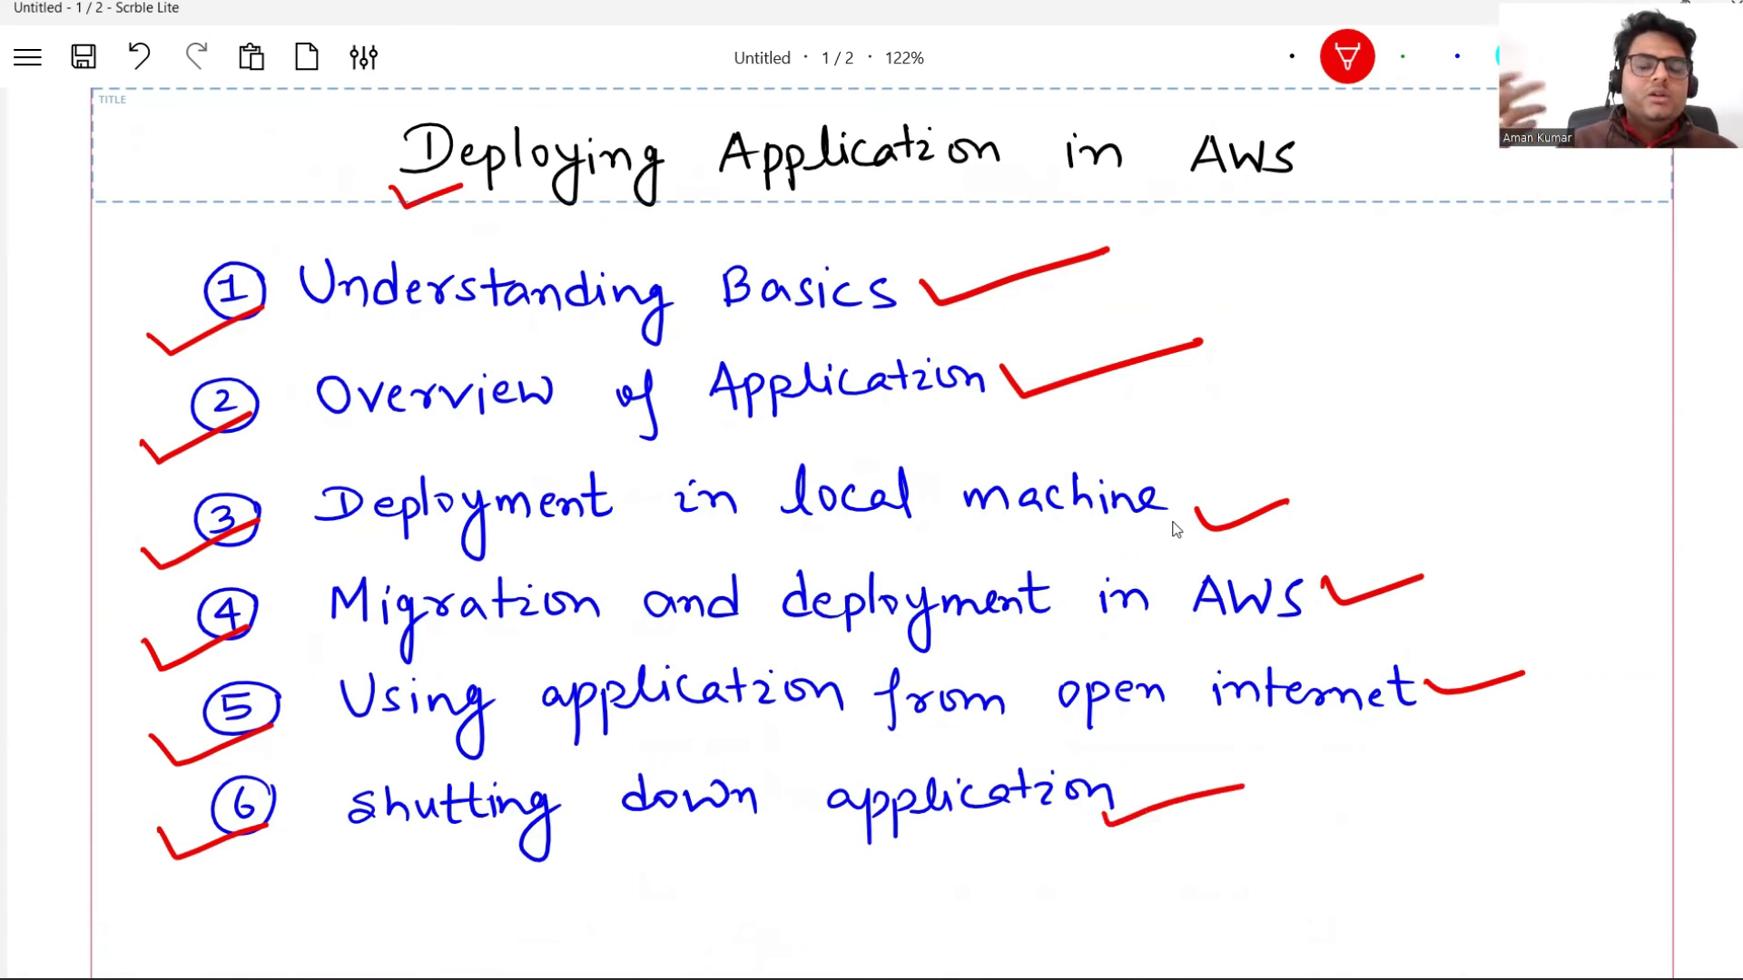